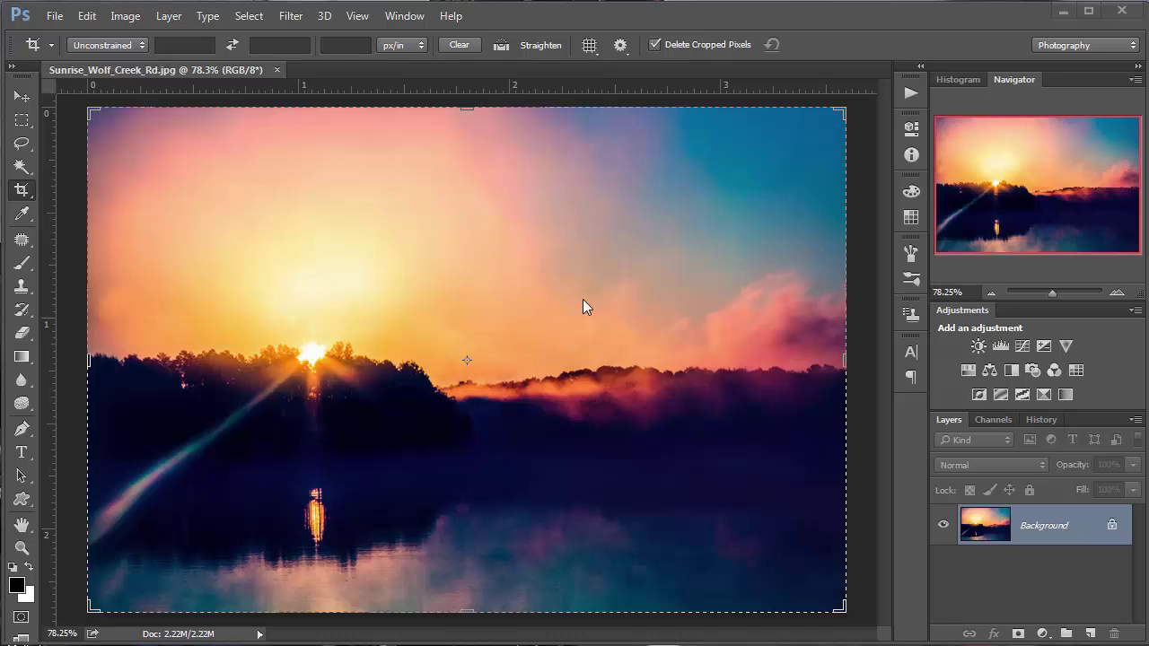
Add the horizontal text "Pink Sky" in 65 pt Arial Regular and move it to the middle of the photo
left_click(23, 453)
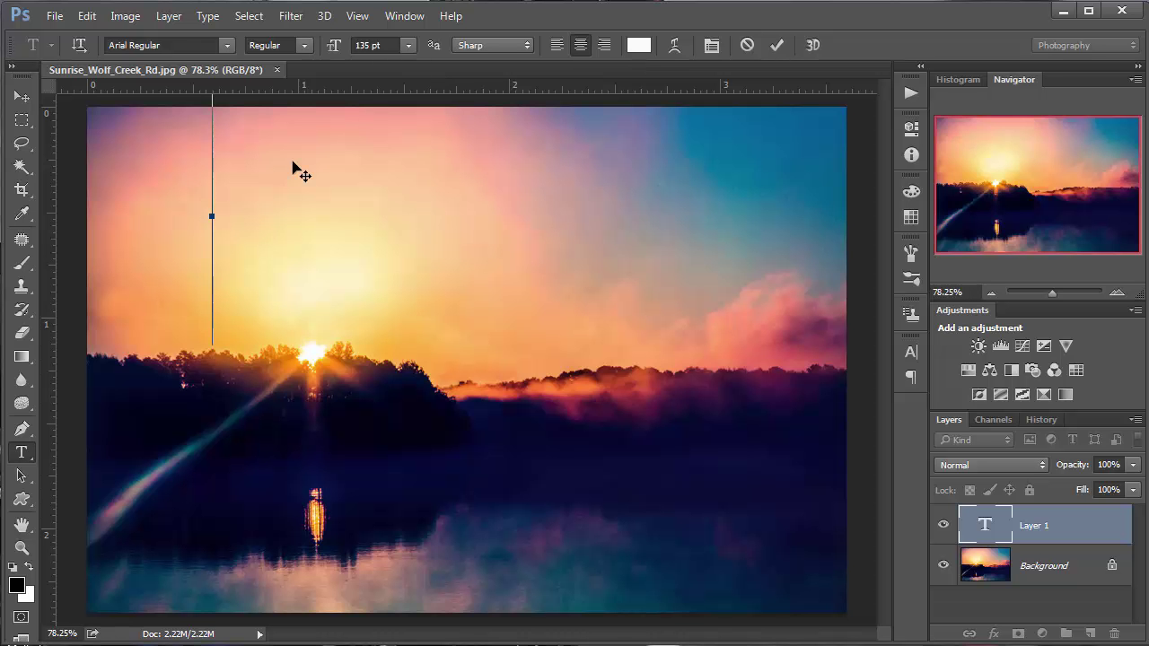
double_click(369, 46)
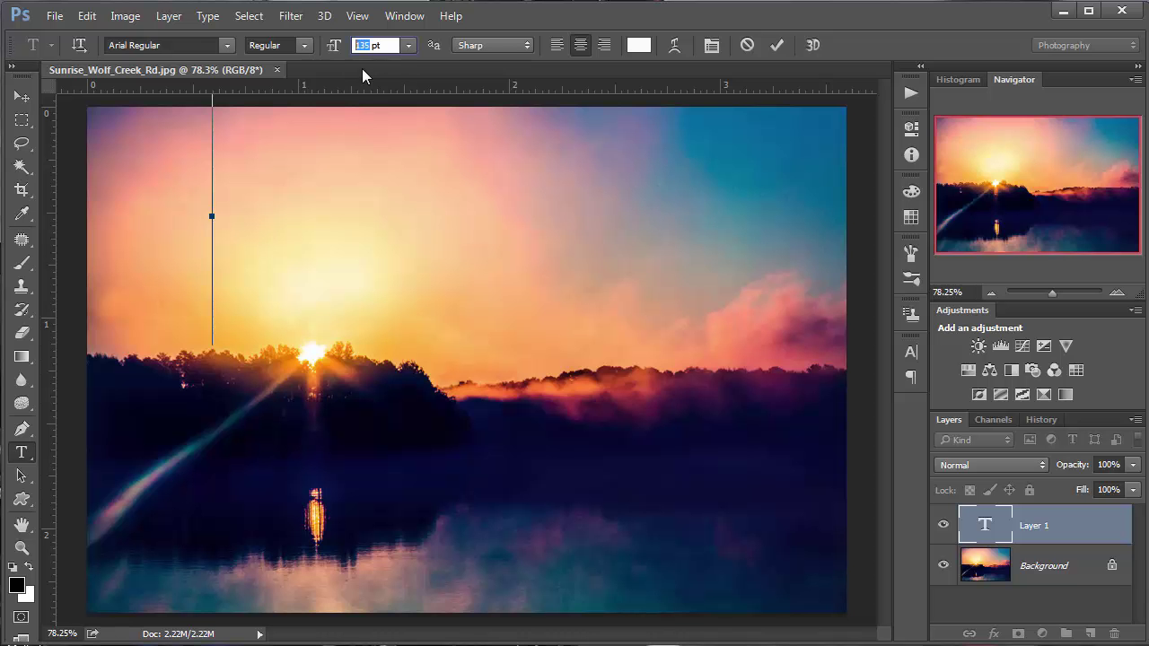
type("65")
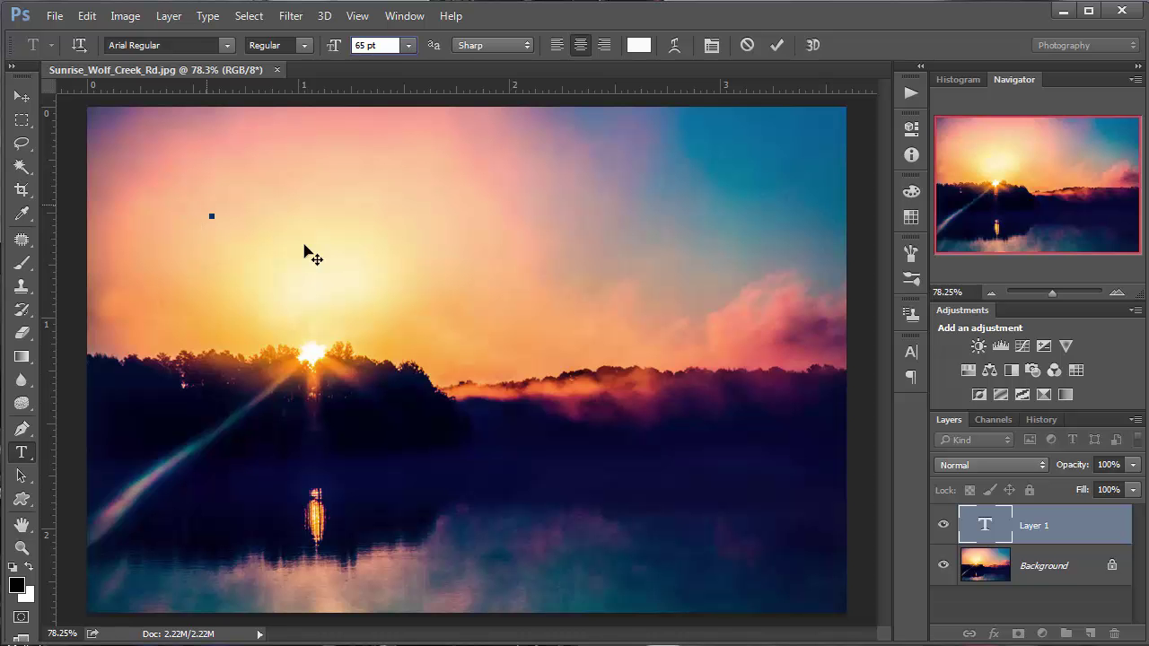
key("Return")
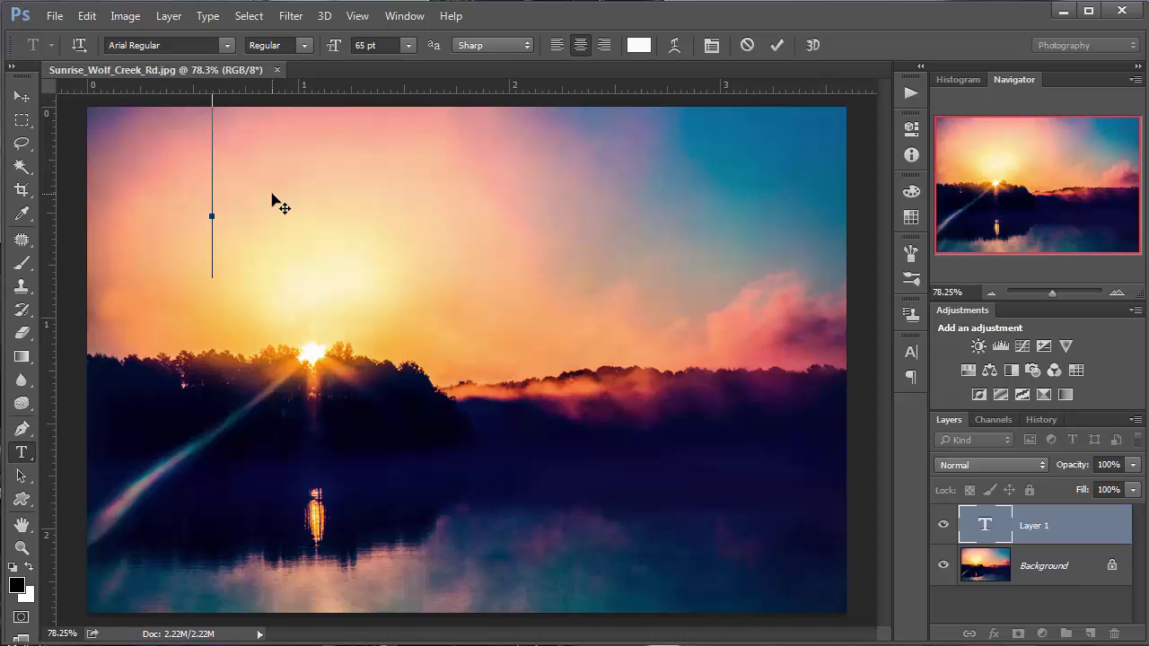
type("Pin")
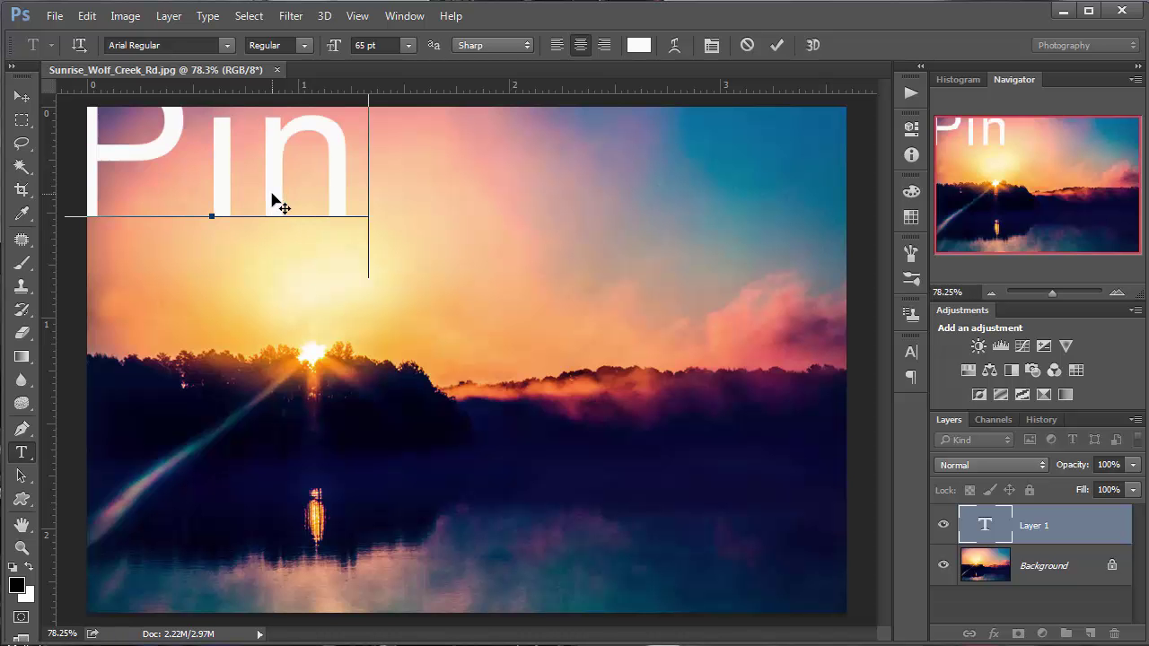
type("k")
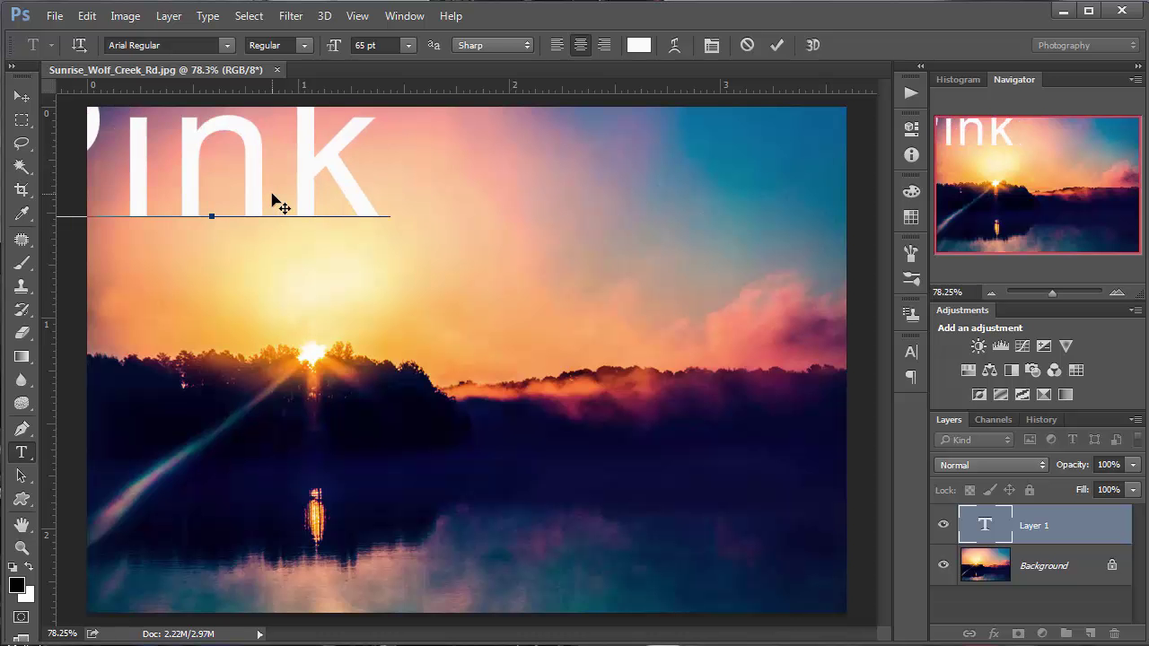
type(" Sky")
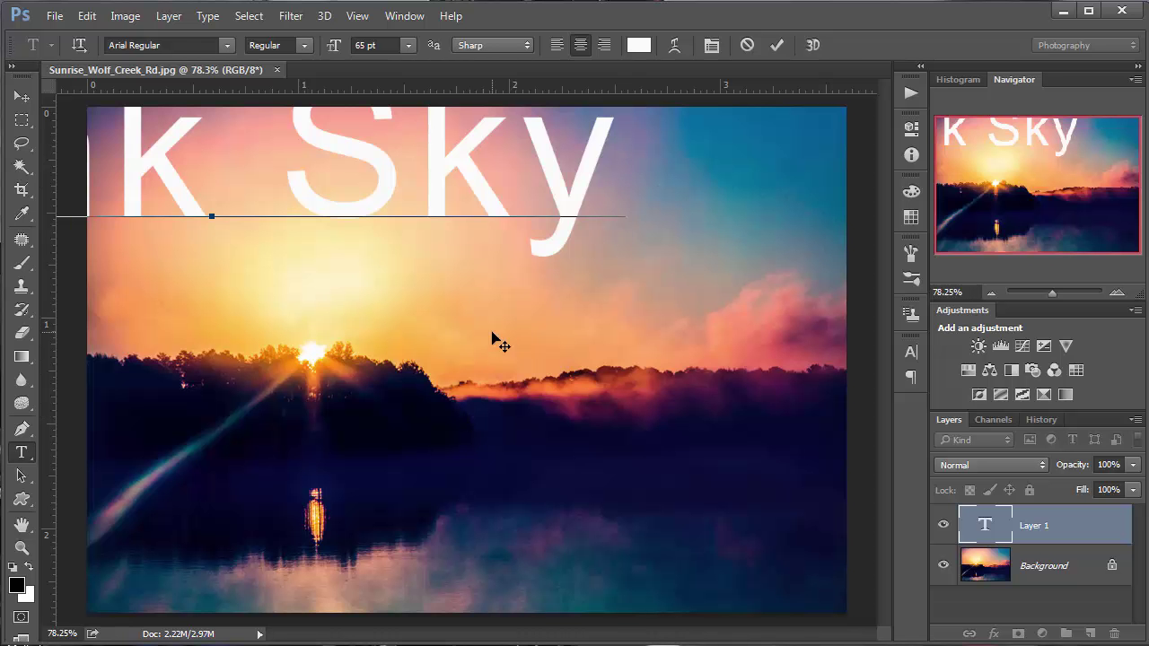
mouse_move(497, 364)
left_mouse_down()
mouse_move(565, 466)
mouse_move(610, 491)
mouse_move(632, 479)
mouse_move(585, 509)
mouse_move(616, 512)
mouse_move(585, 520)
mouse_move(701, 524)
mouse_move(639, 519)
left_mouse_up()
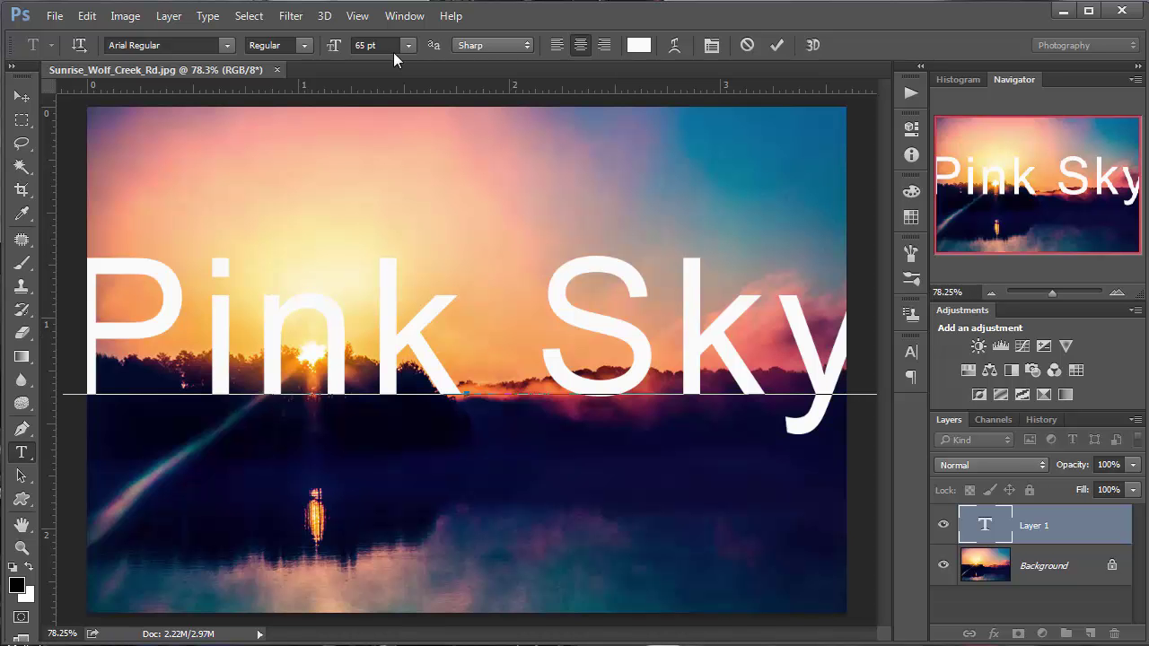
Reduce the whole "Pink Sky" text to 35 pt and move it up into the sky above the sun
double_click(985, 530)
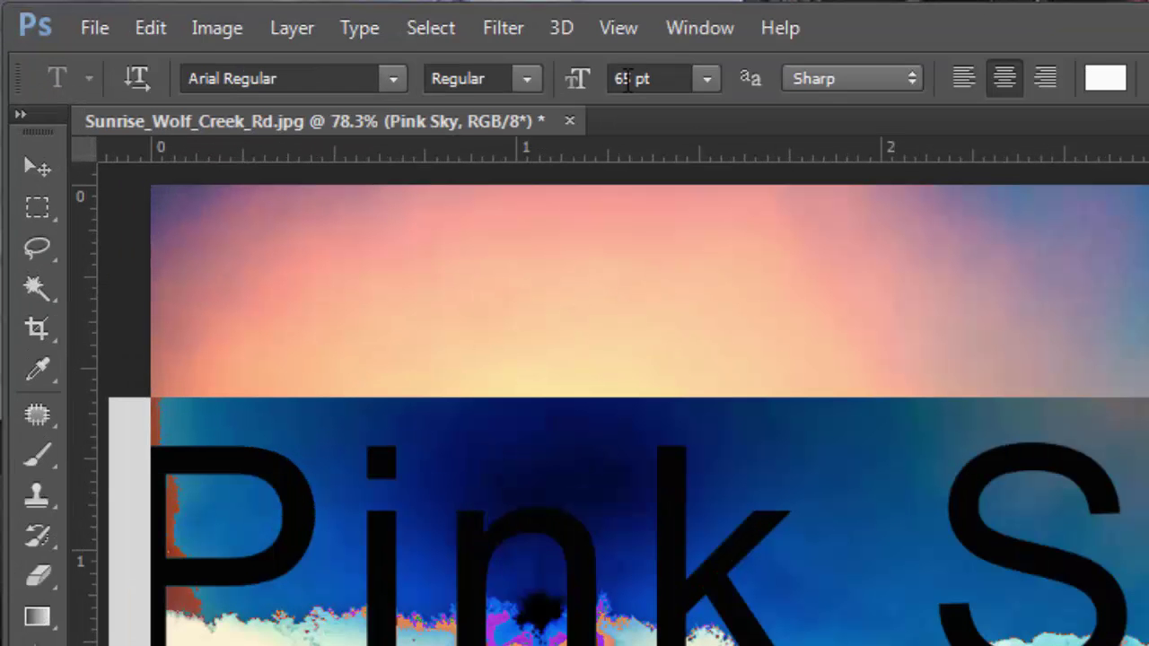
left_click(641, 79)
left_click_drag(641, 79, 616, 80)
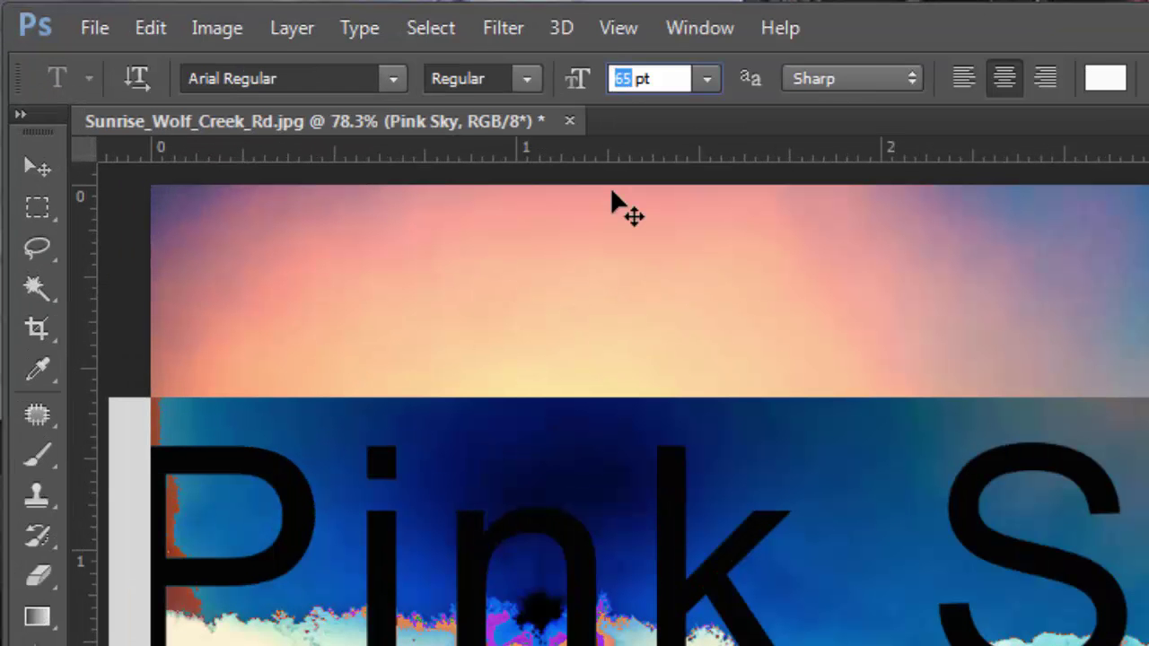
type("35")
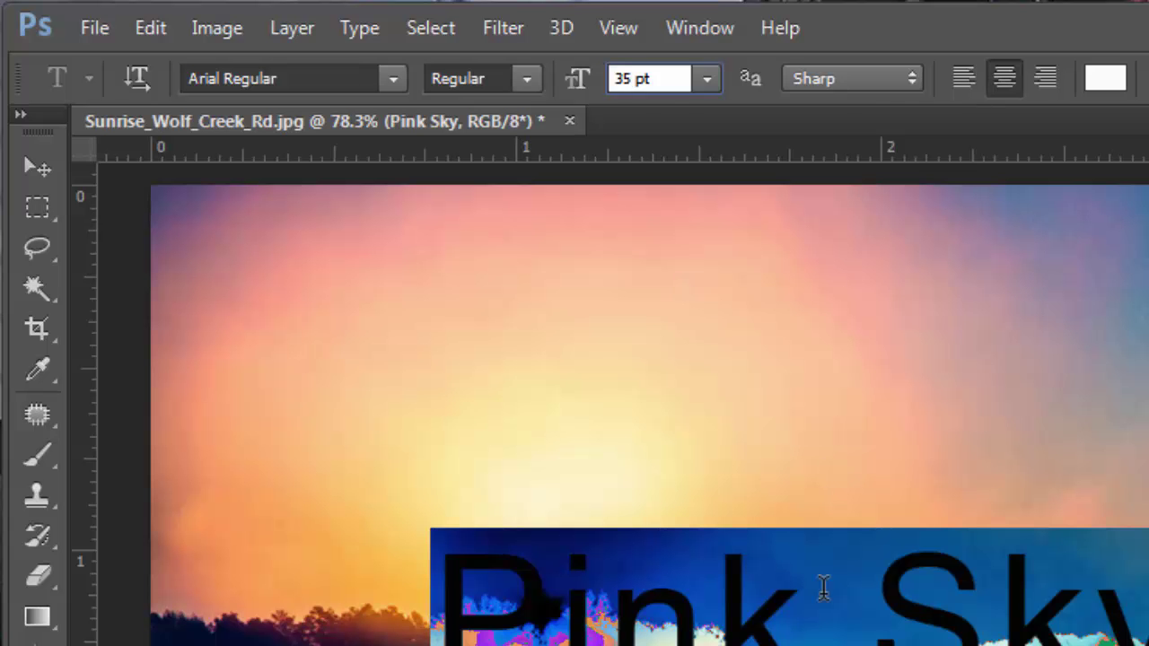
left_click_drag(785, 629, 742, 574)
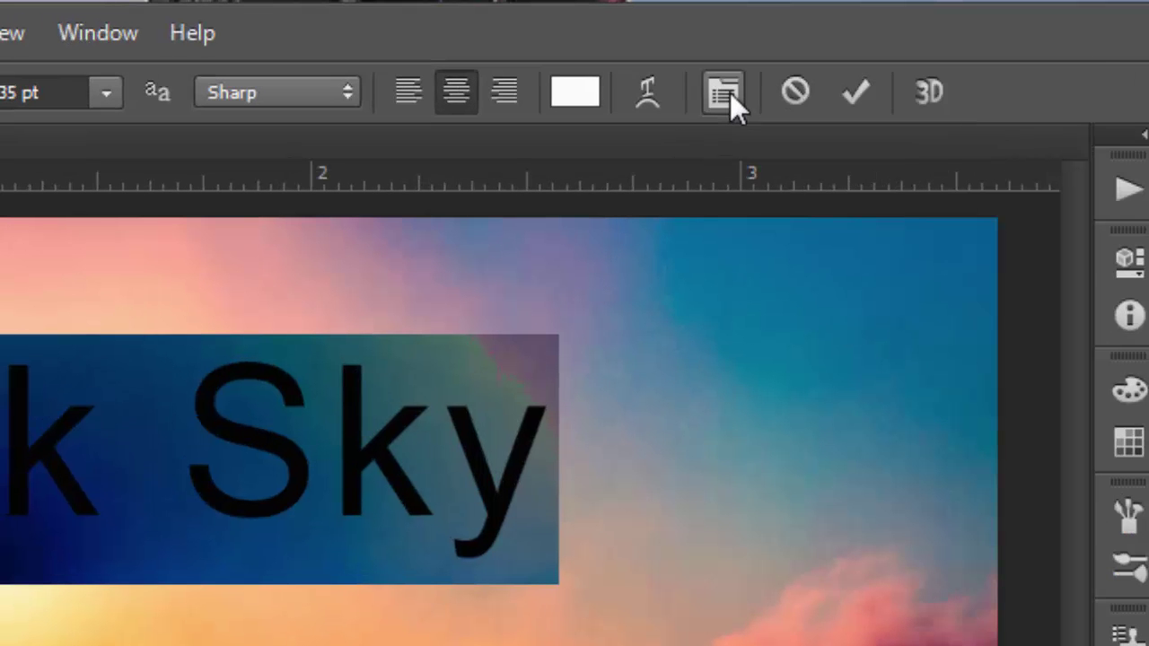
Show the character formatting options and try the faux bold and faux italic styles on the selected text
left_click(732, 108)
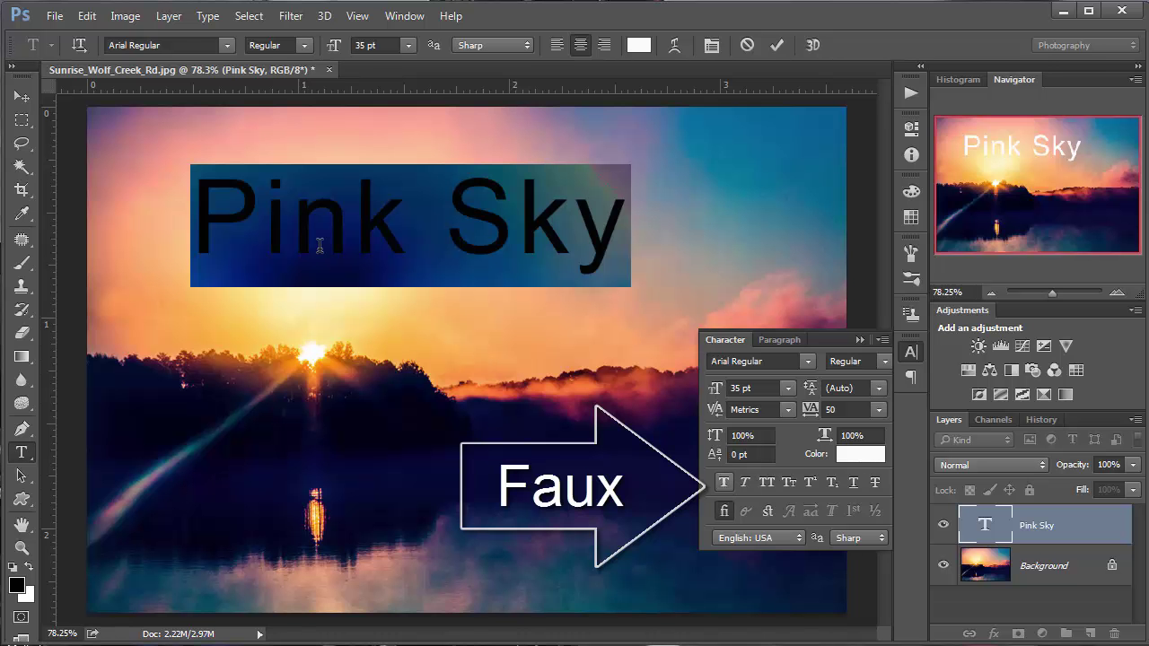
left_click(305, 47)
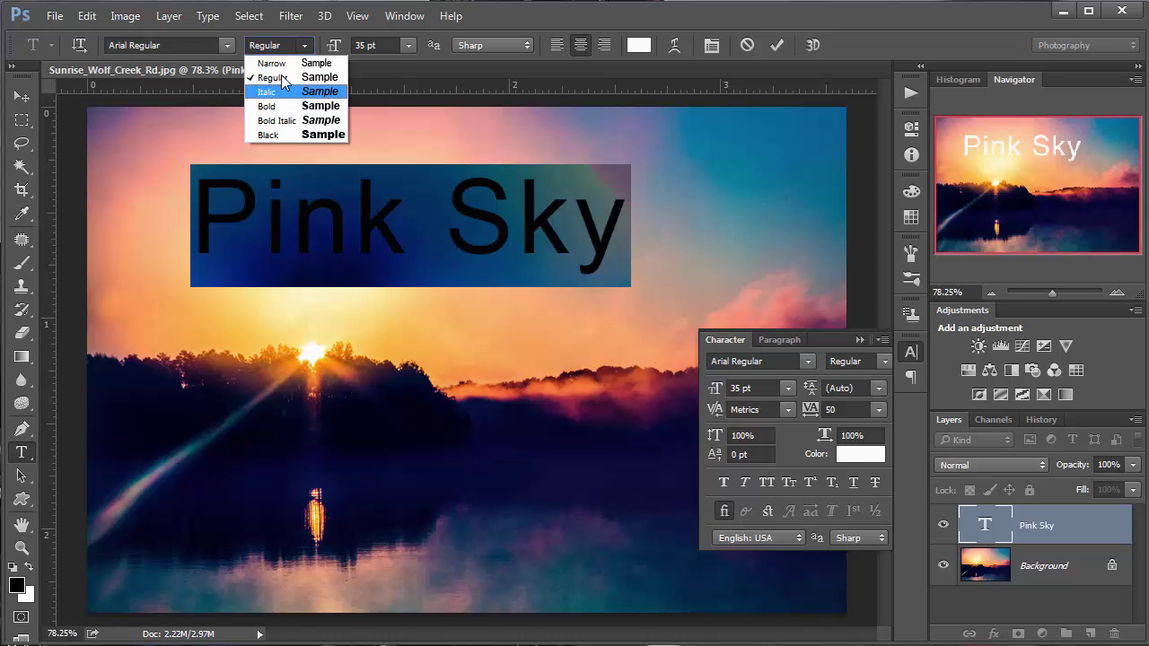
left_click(727, 482)
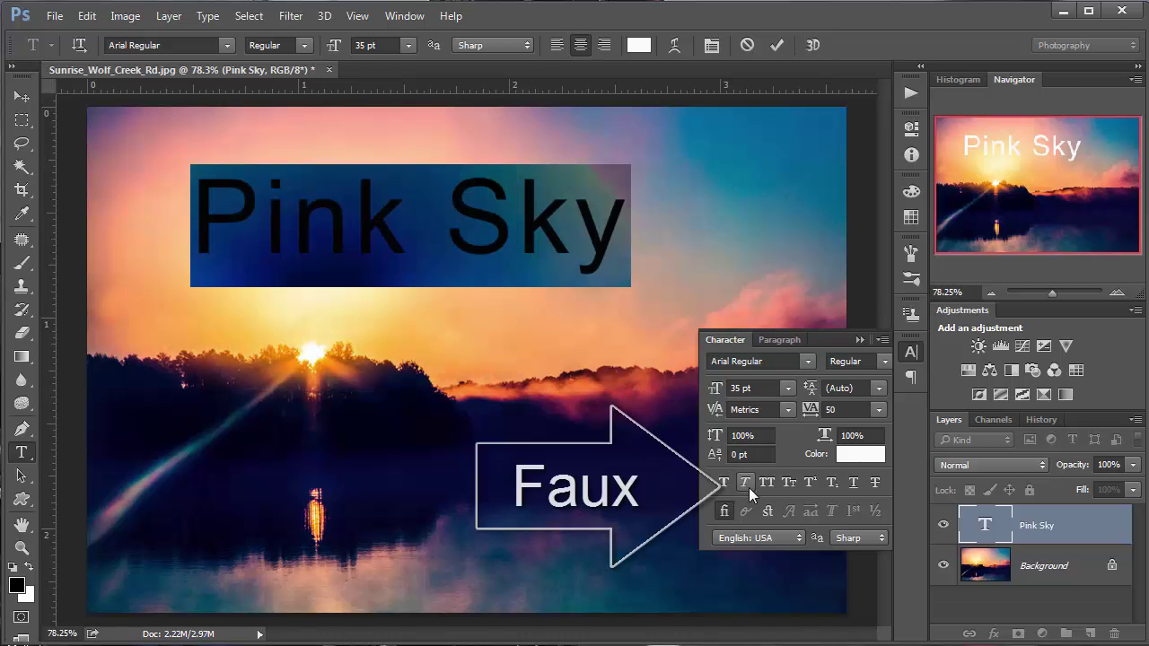
left_click(747, 485)
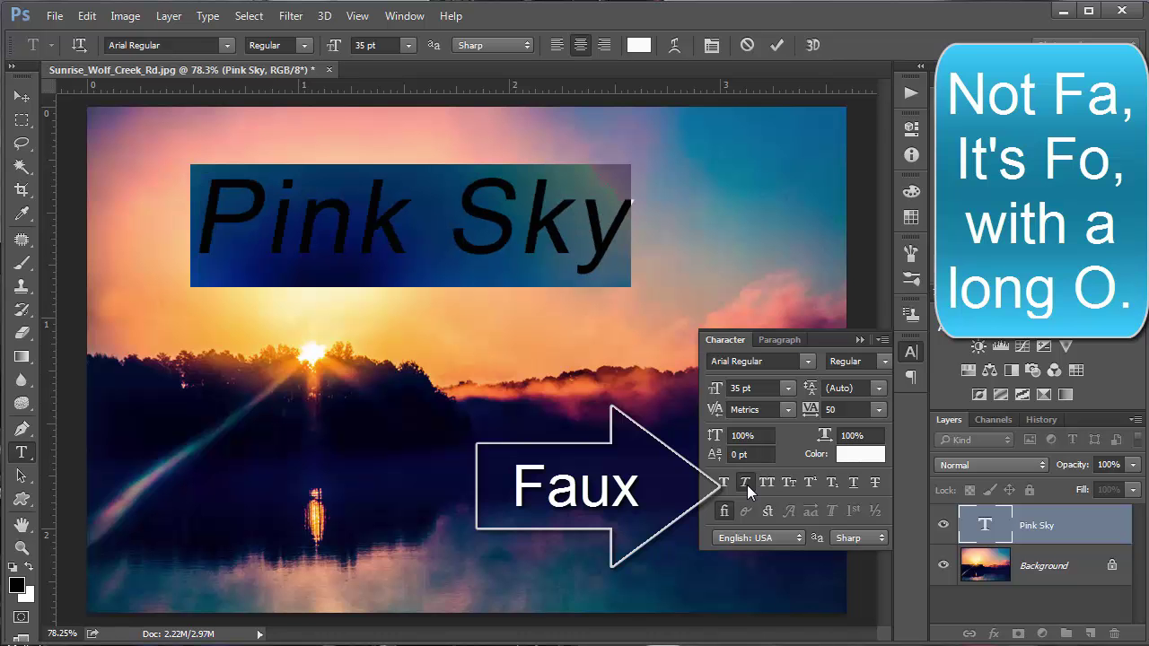
left_click(747, 485)
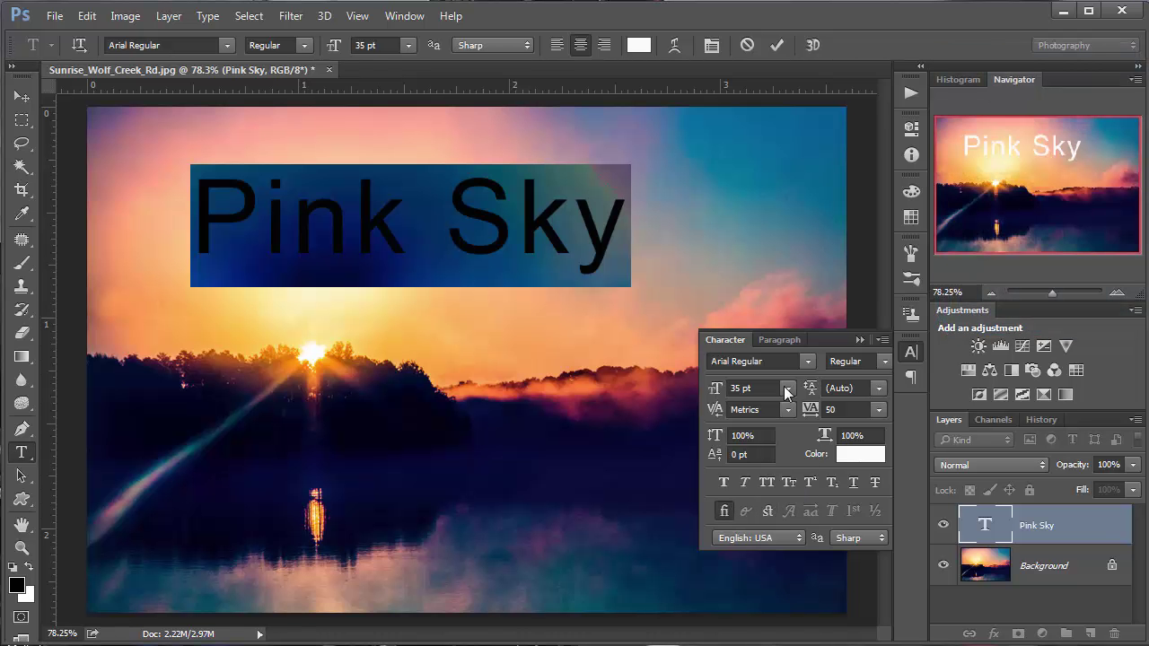
Deselect the "Pink Sky" text and move it slightly to the left in the sky
left_click(794, 361)
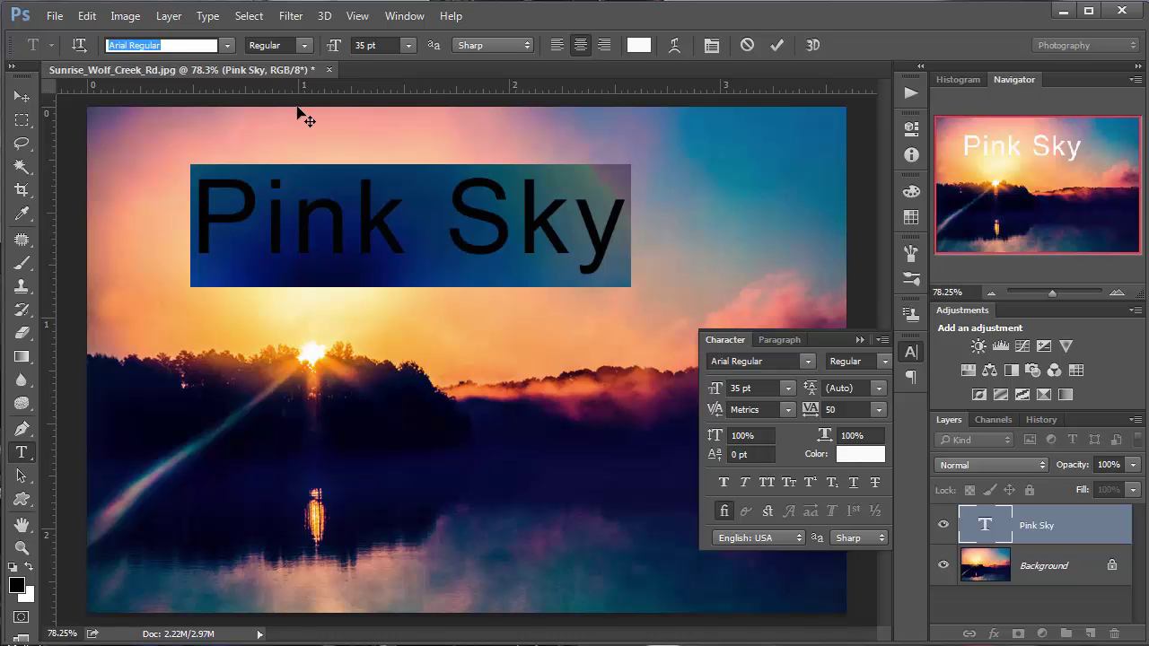
left_click(446, 220)
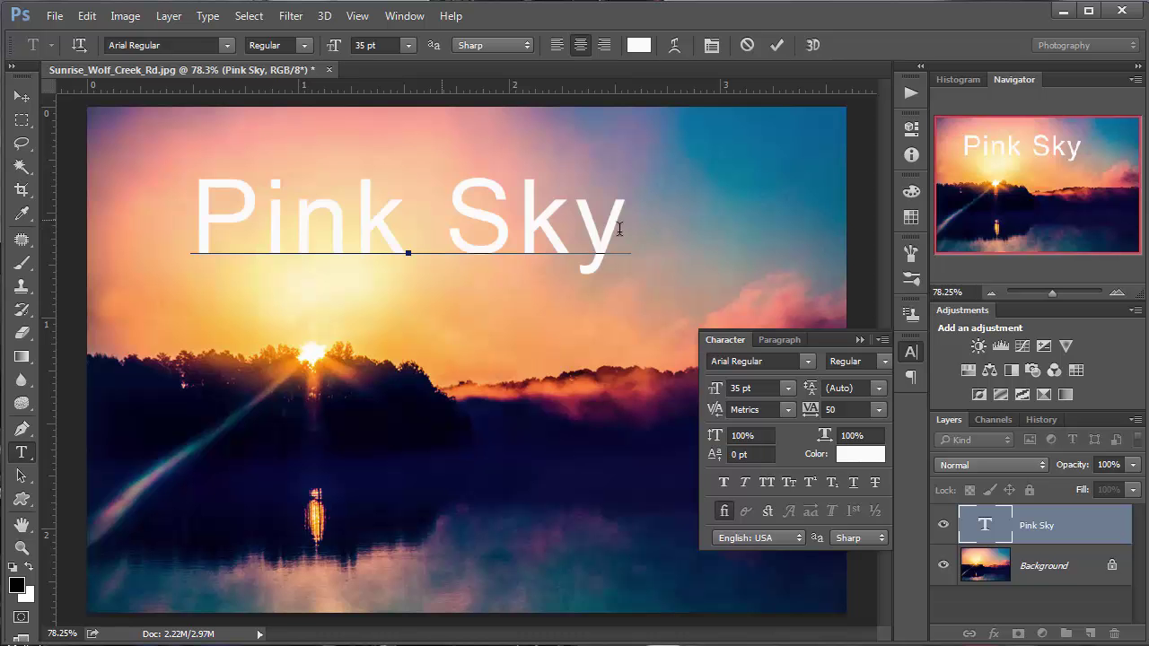
left_click_drag(624, 229, 184, 224)
double_click(407, 233)
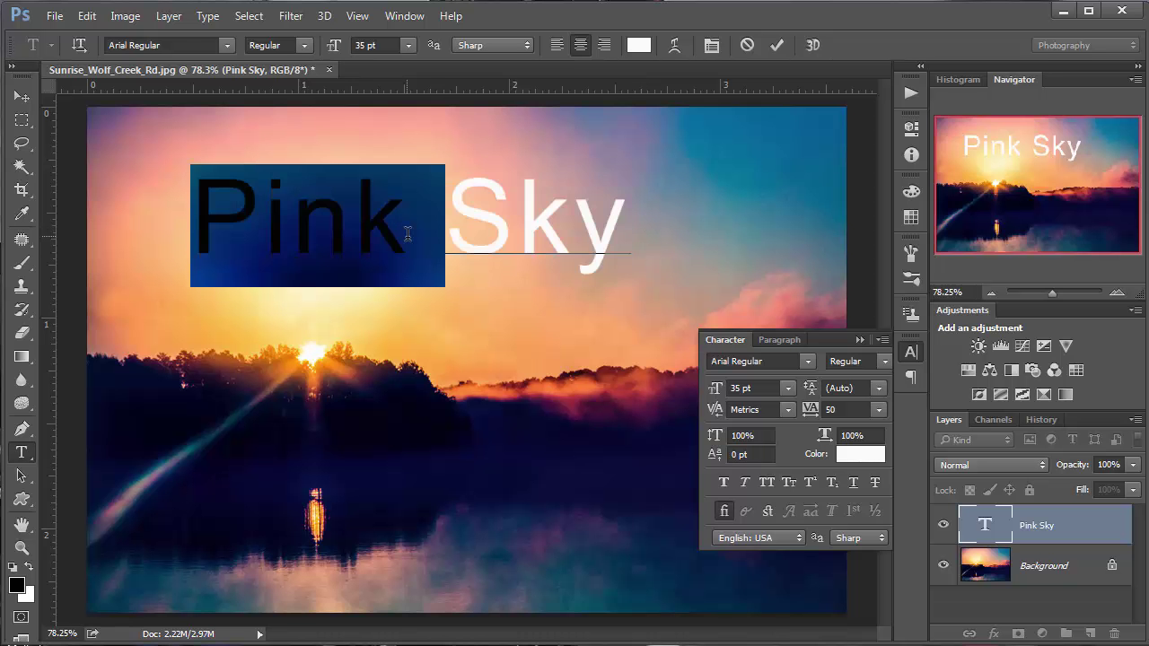
left_click(410, 231)
left_click_drag(635, 235, 613, 235)
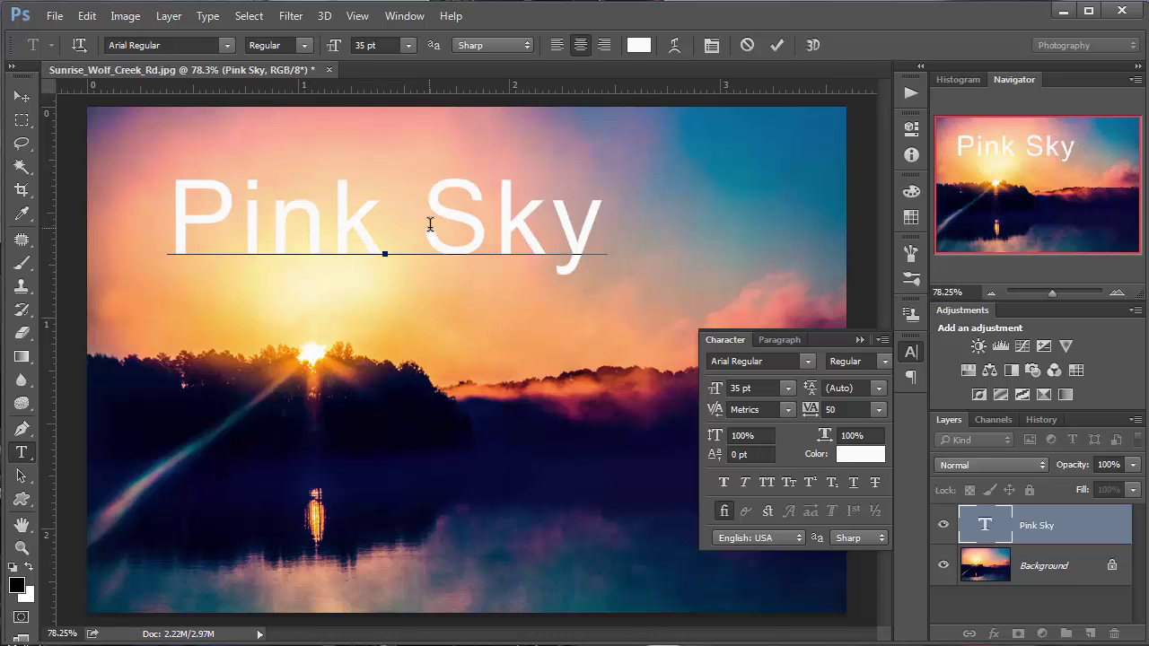
Select the whole "Pink Sky" text and preview successive fonts on it in alphabetical order, from Arial through Bell MT and Berlin Sans FB to Birch Std
triple_click(429, 226)
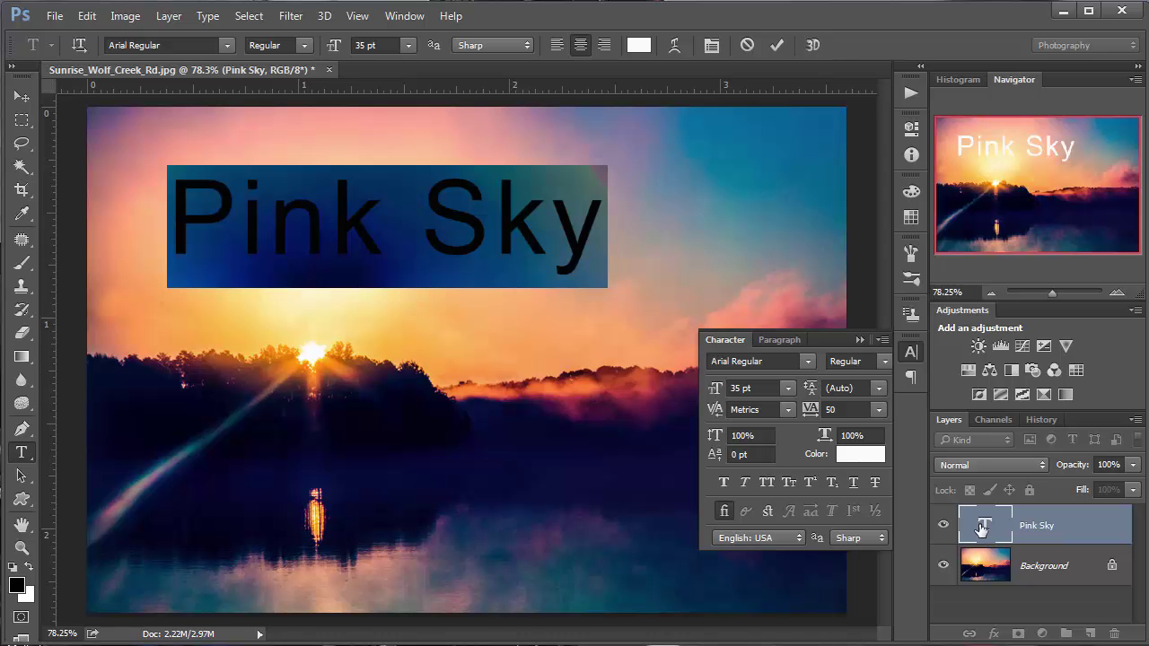
left_click(143, 45)
left_click(149, 45)
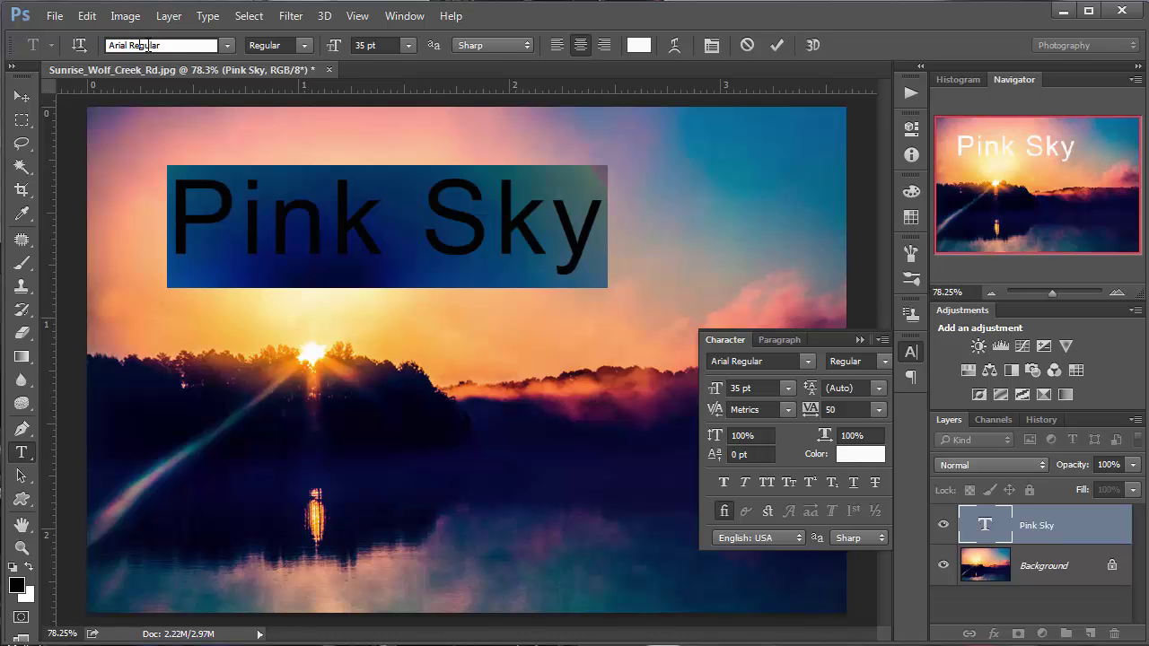
key("ctrl+a")
key("Down")
key("Down")
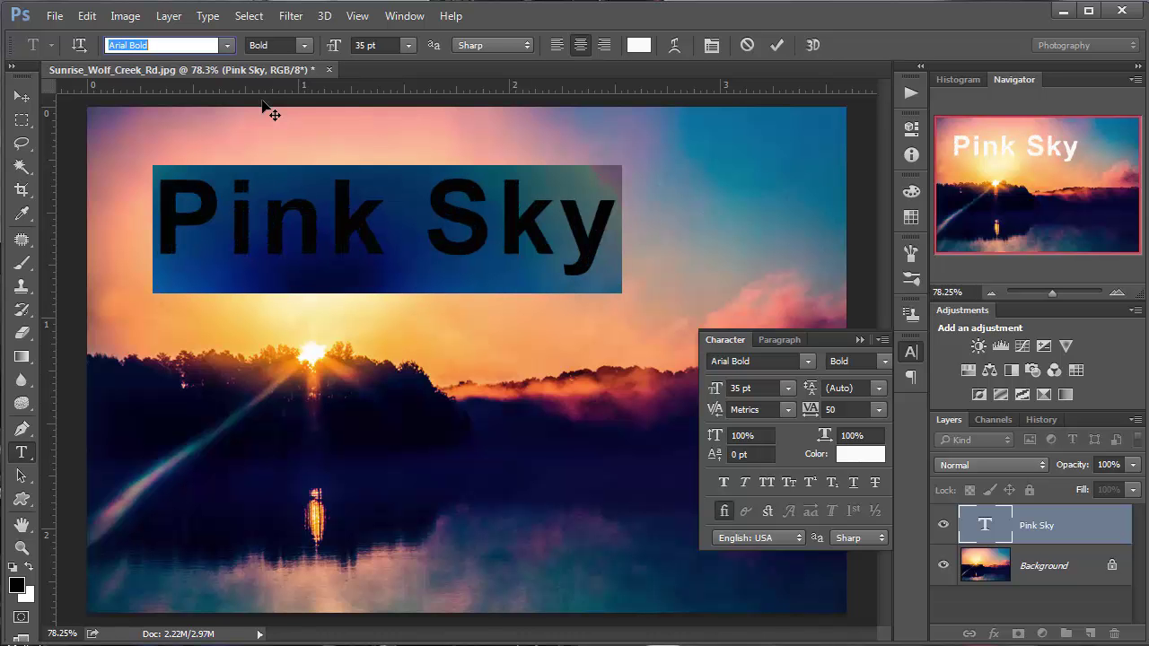
key("Down")
key("Down")
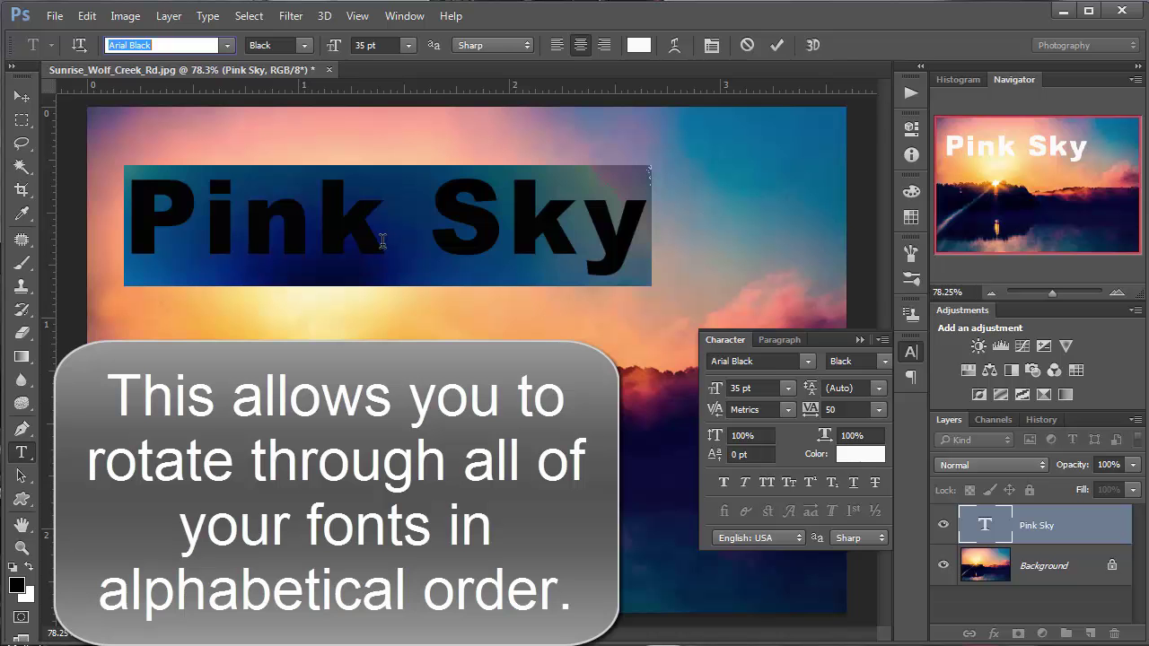
key("Down")
key("Down")
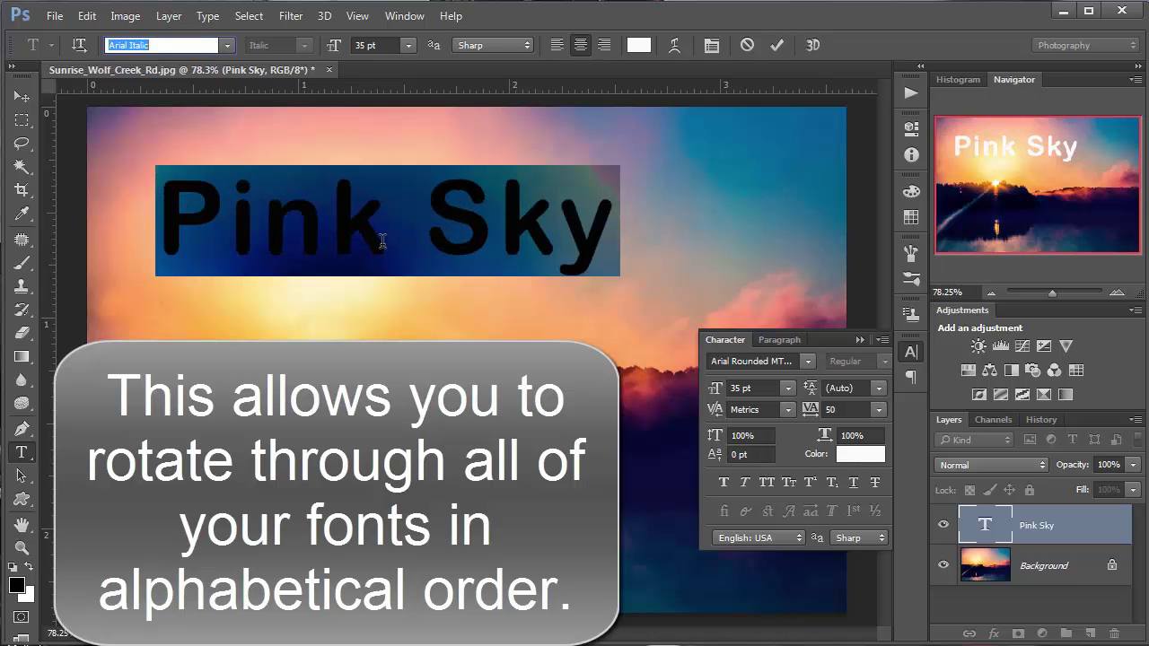
key("Down")
key("Down")
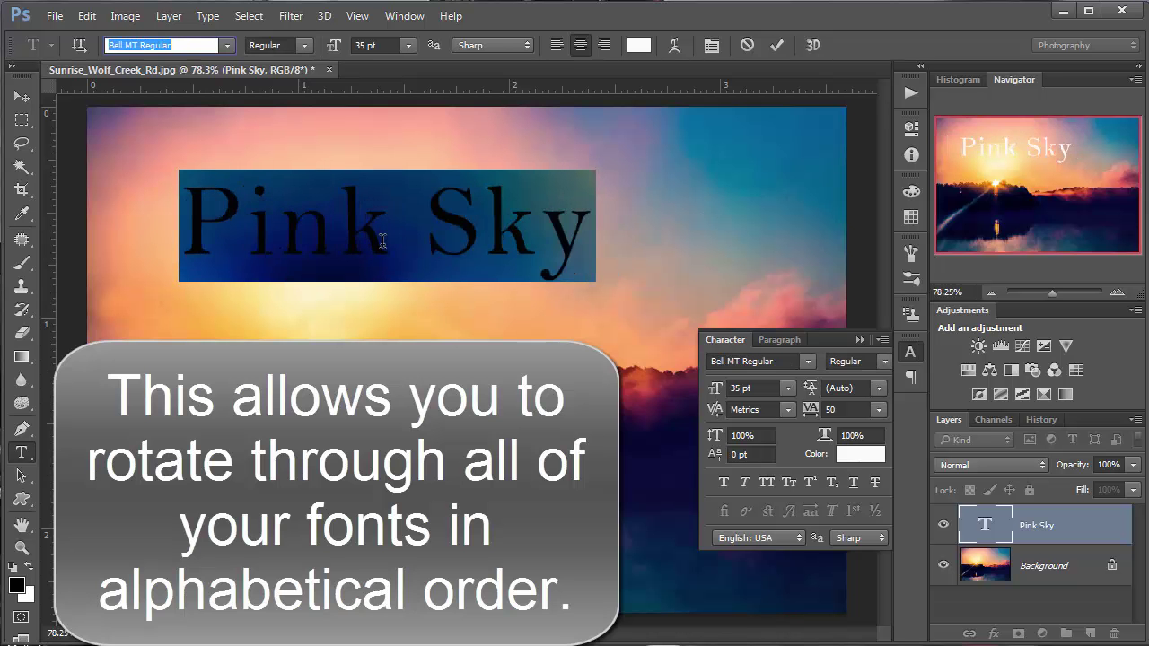
key("Down")
key("Down")
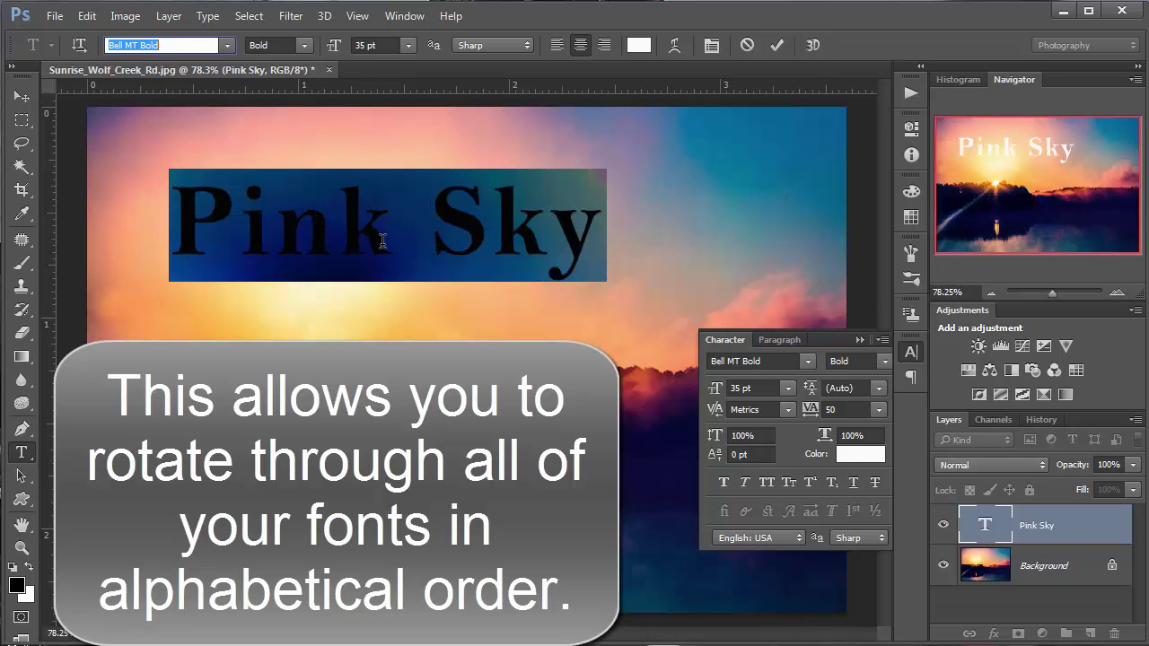
key("Down")
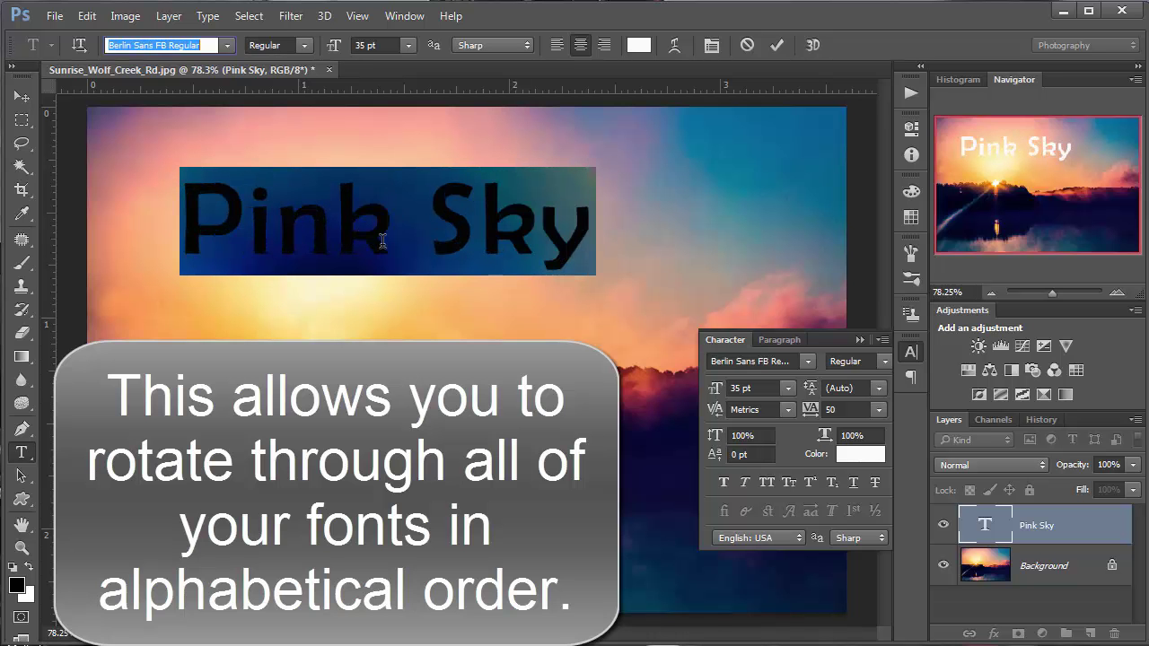
key("Down")
key("Down")
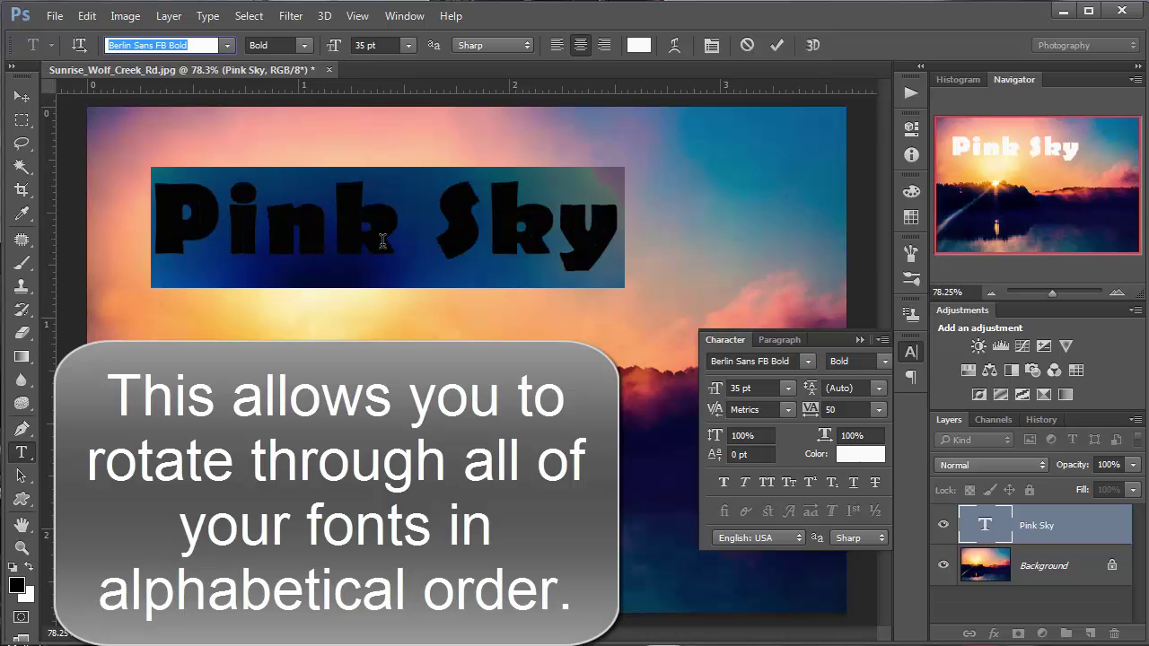
key("Down")
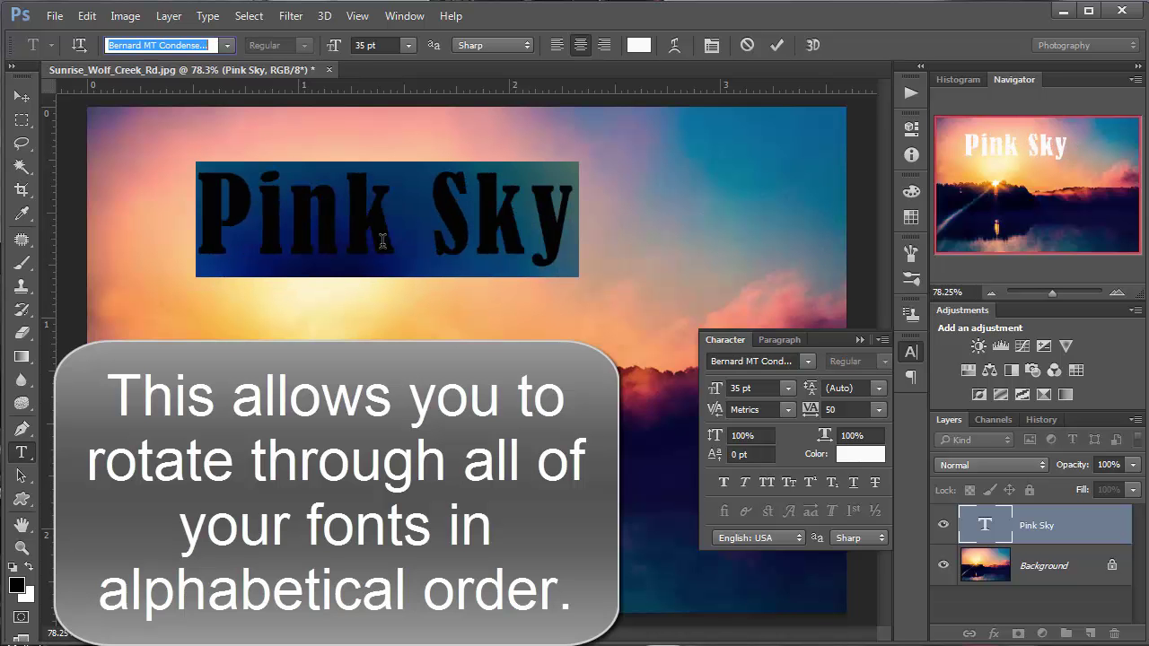
key("Down")
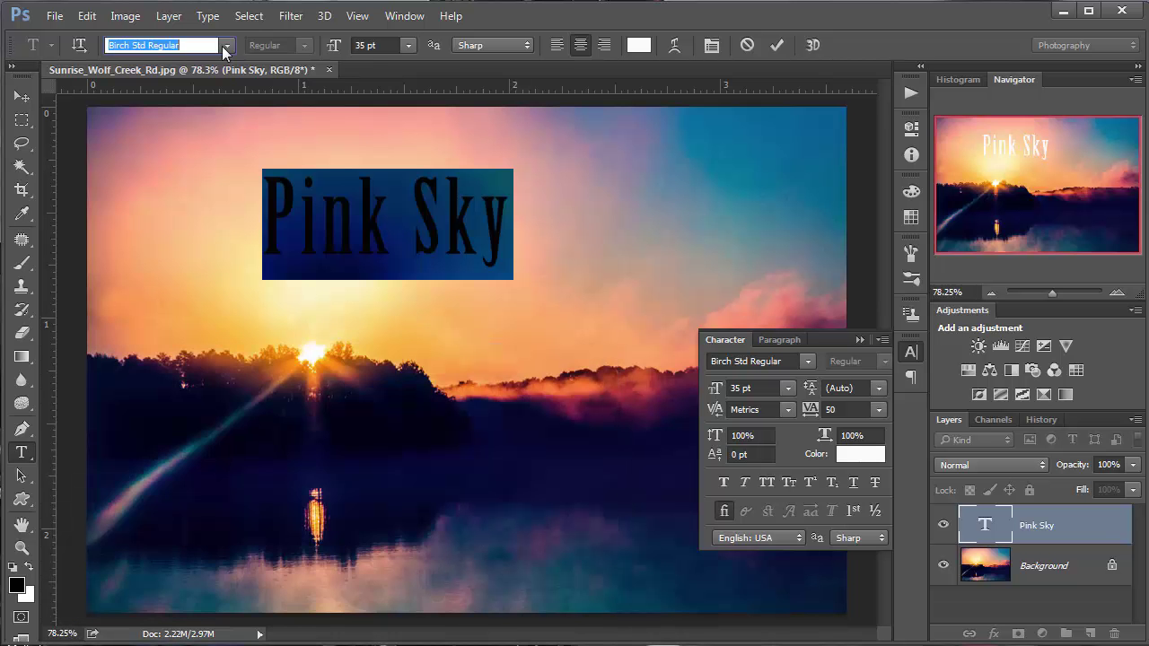
Reset the selected "Pink Sky" text to Arial Regular and preview successive fonts alphabetically, through Baskerville Old Face, Brush Script MT and Calibri to Calisto MT Bold
left_click(228, 46)
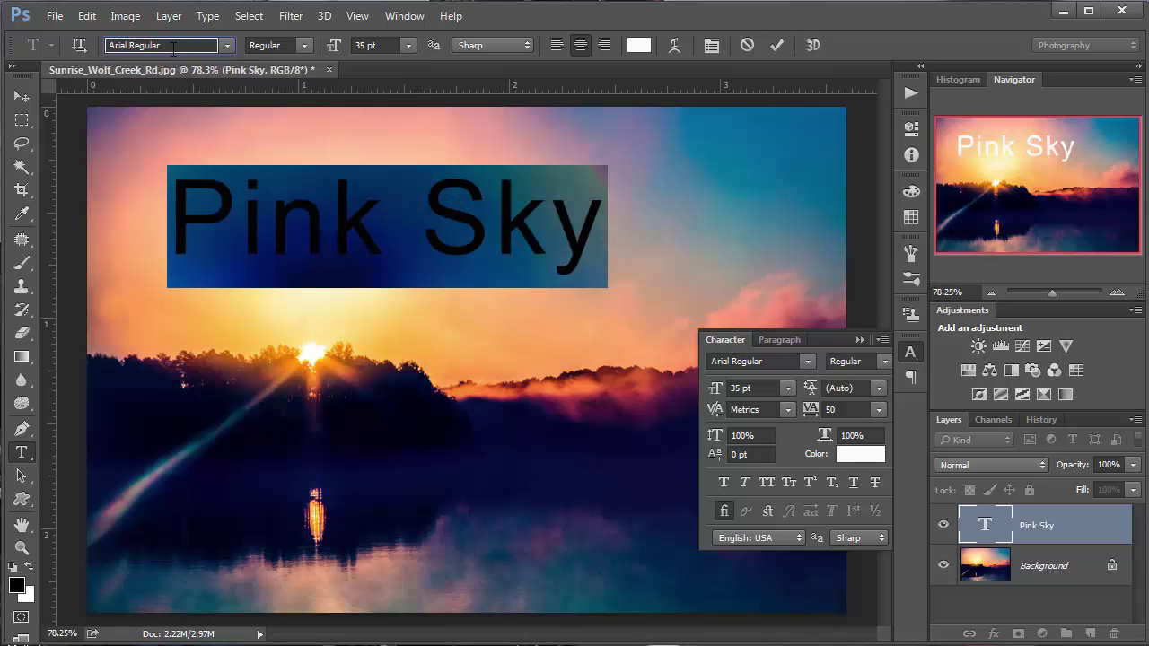
left_click(167, 43)
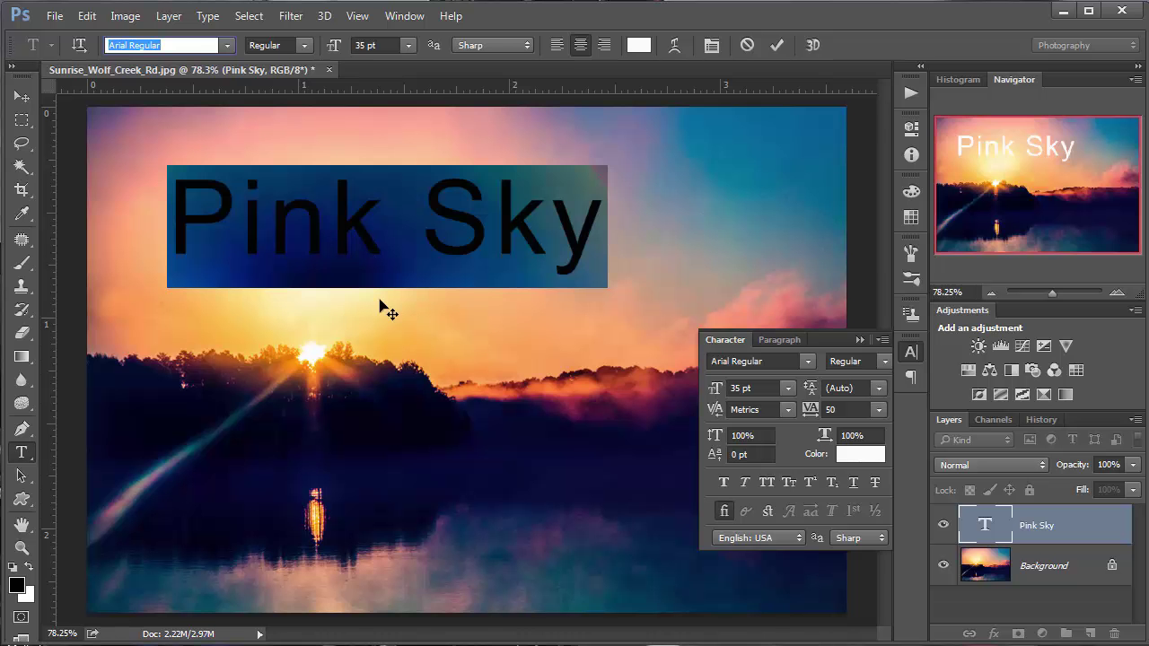
key("Down")
key("Down")
key("Down")
key("Down")
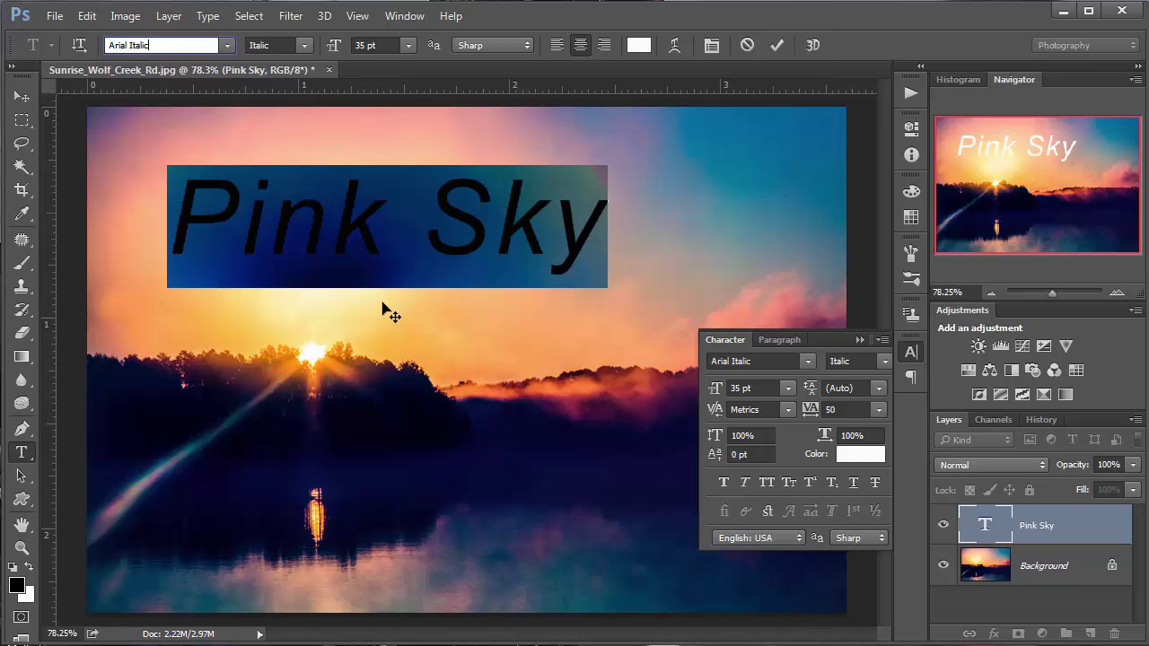
key("Down")
key("Down")
key("Down")
key("Down")
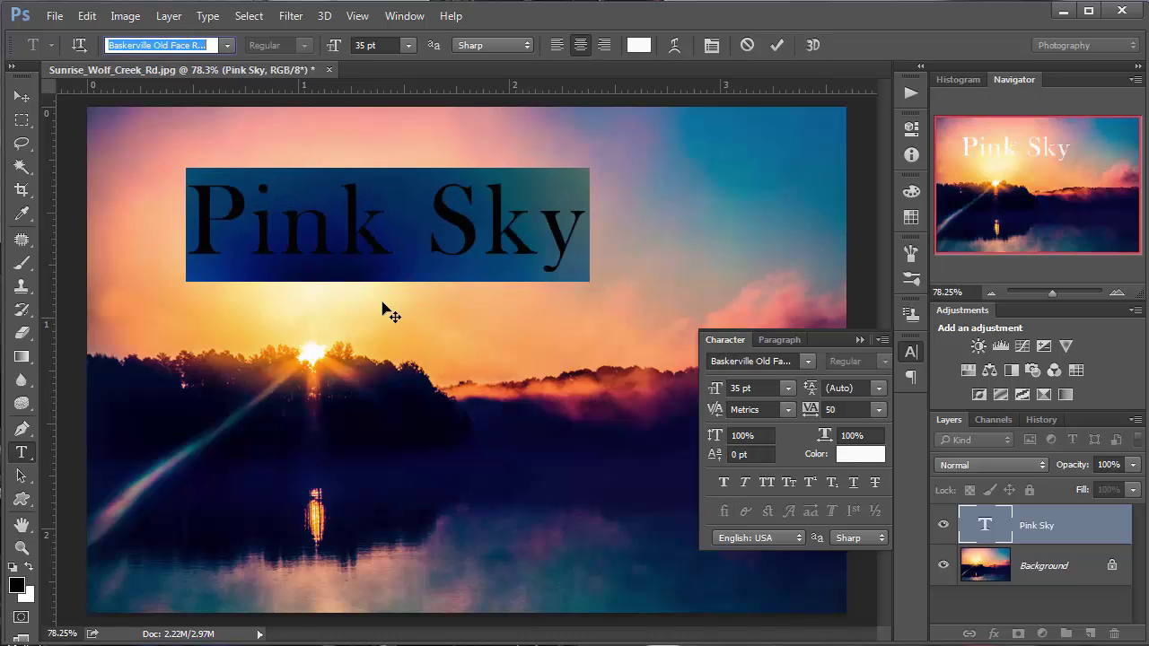
key("Down")
key("Down")
key("Down")
key("Down")
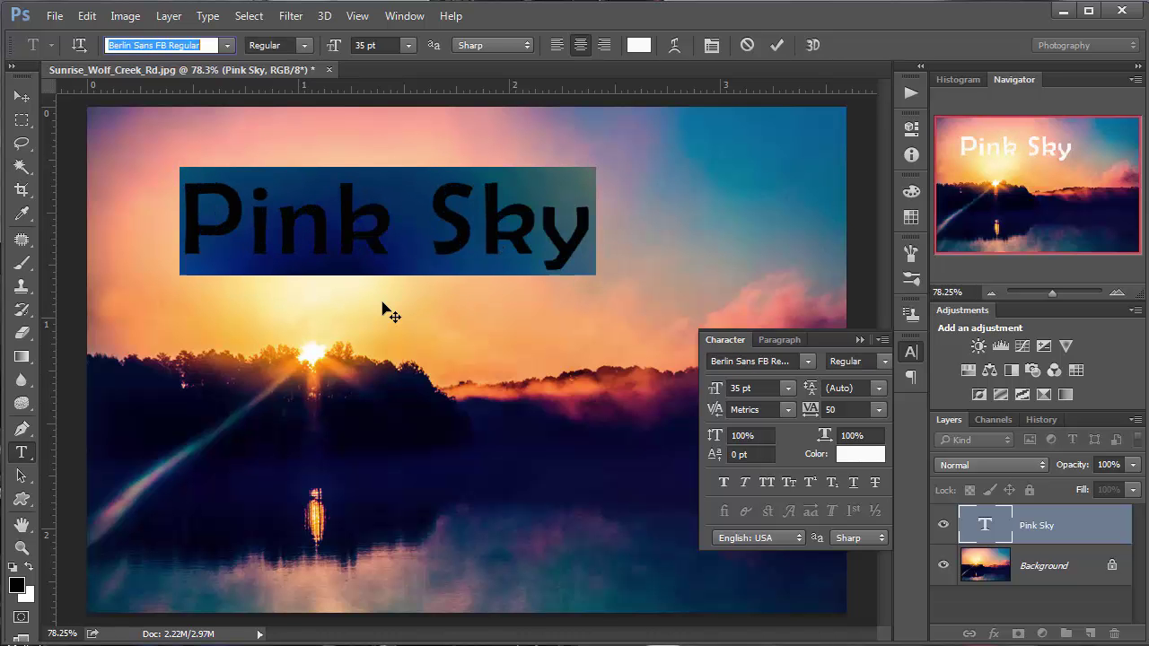
key("Down")
key("Down")
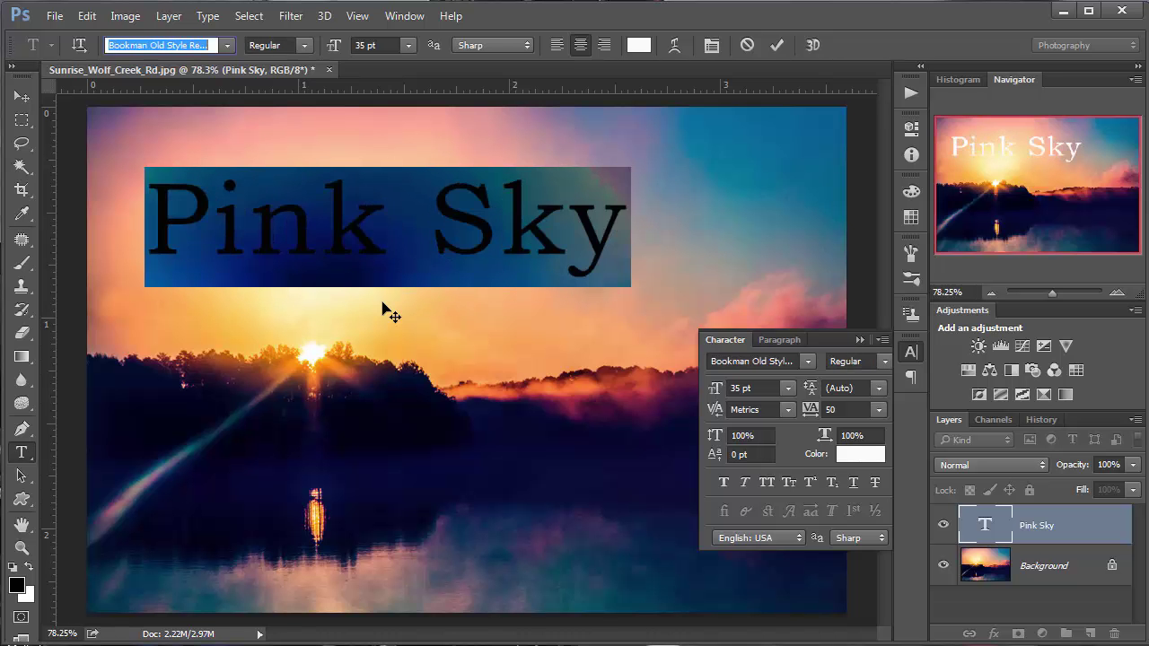
key("Down")
key("Down")
key("Down")
key("Down")
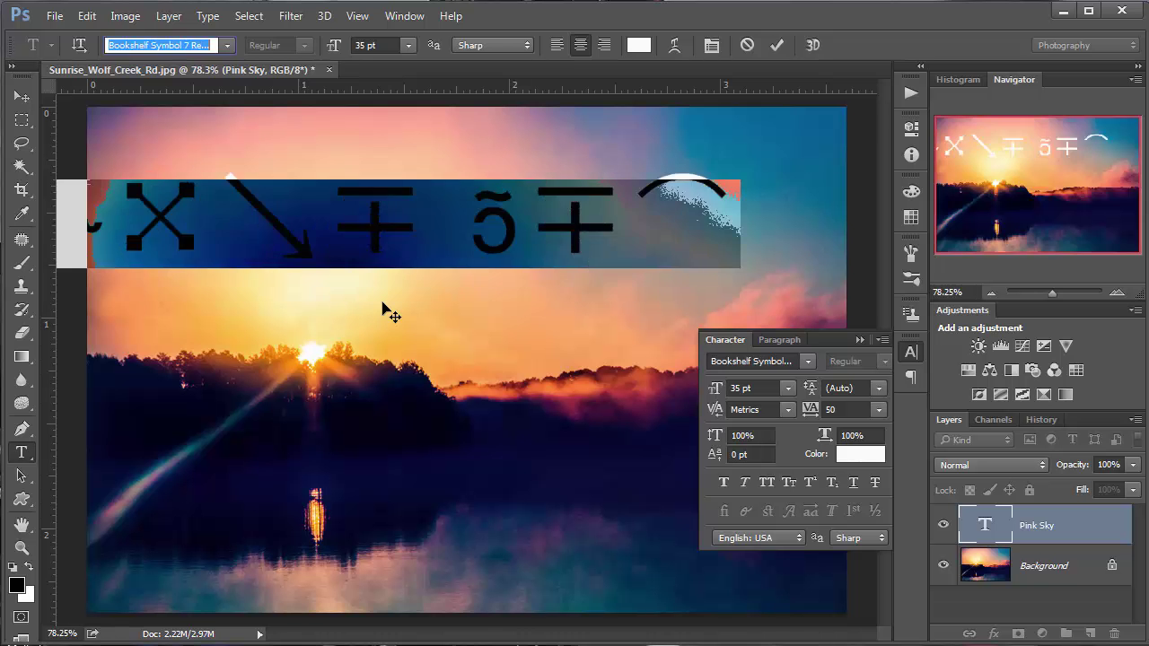
key("Down")
key("Down")
key("Down")
key("Down")
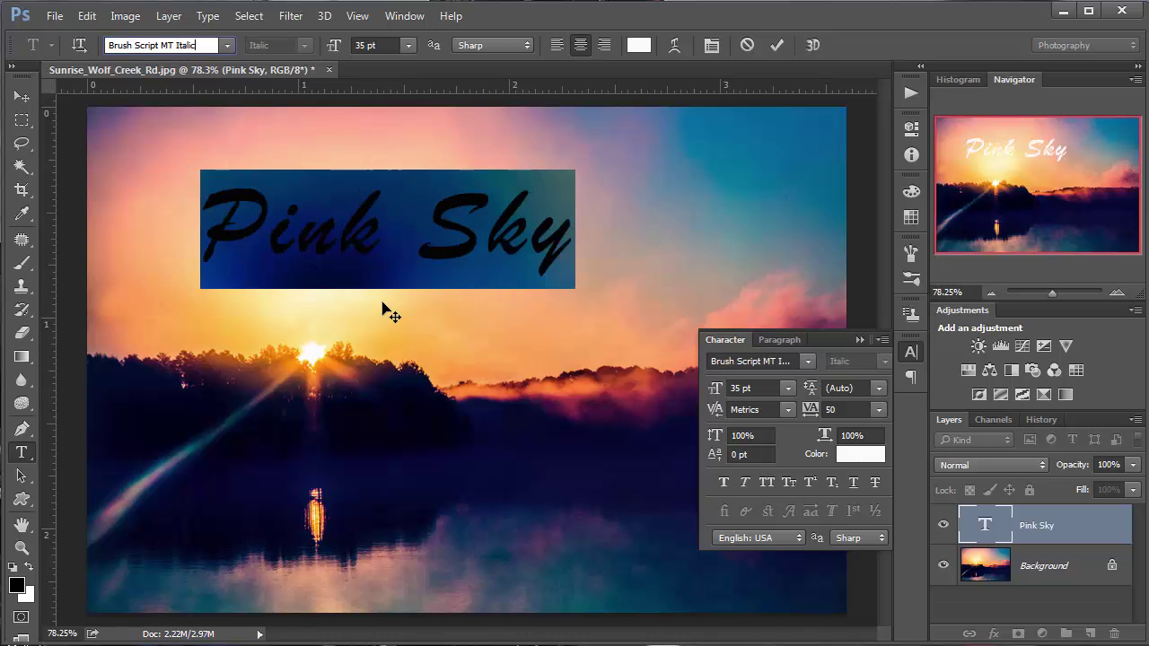
key("Down")
key("Down")
key("Down")
key("Down")
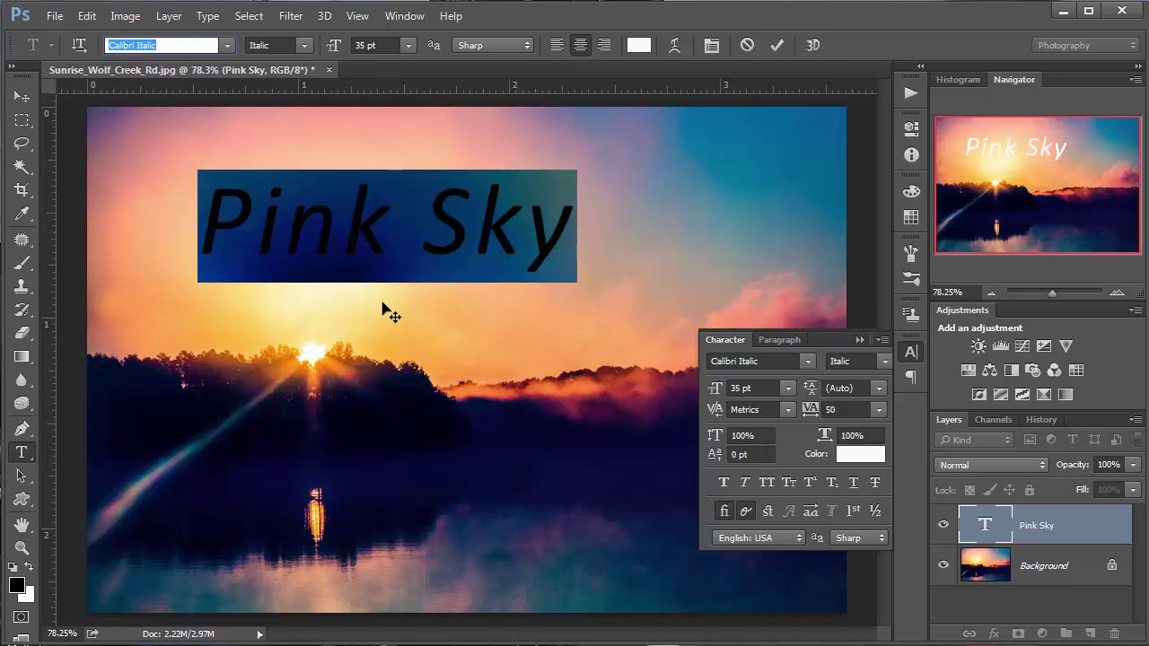
key("Down")
key("Down")
key("Down")
key("Down")
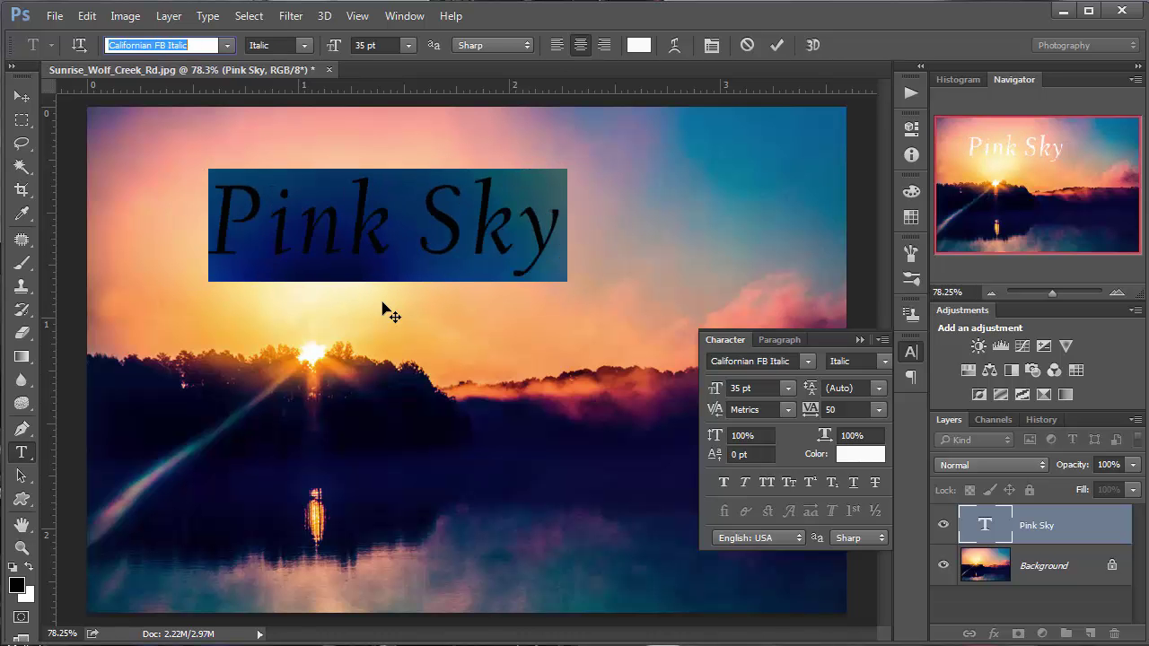
key("Down")
key("Down")
key("Down")
key("Down")
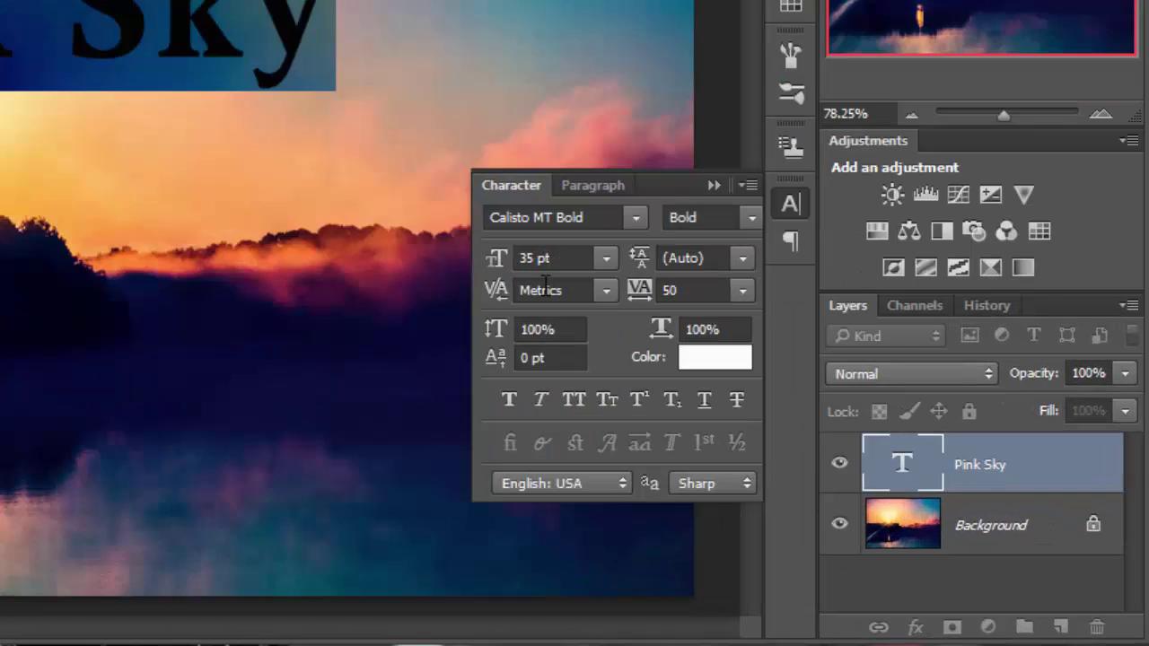
Step through the following fonts to set the text to Cambria Bold, and view the font's available styles while keeping Bold
left_click(538, 221)
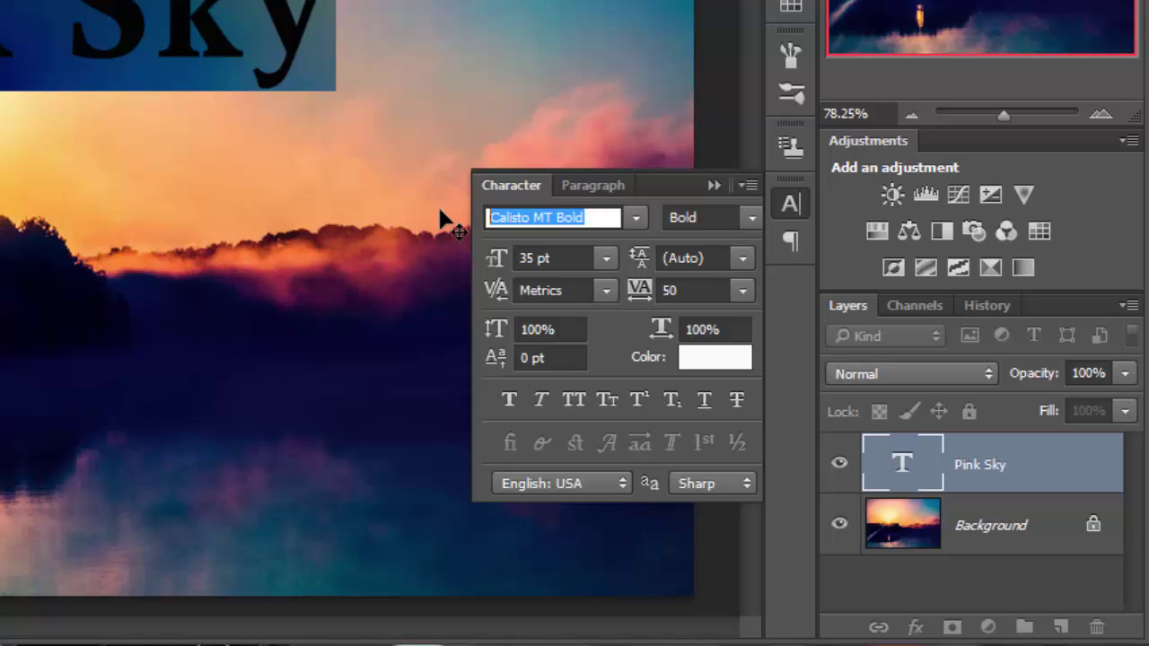
key("Down")
key("Down")
key("Down")
key("Down")
key("Down")
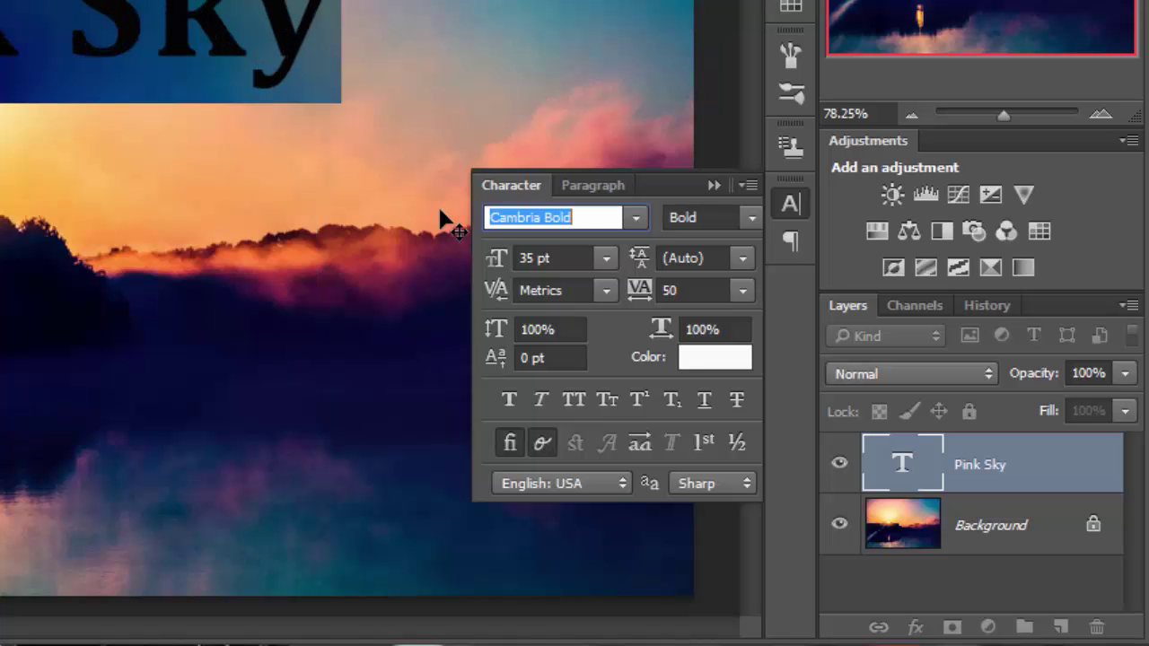
left_click(752, 219)
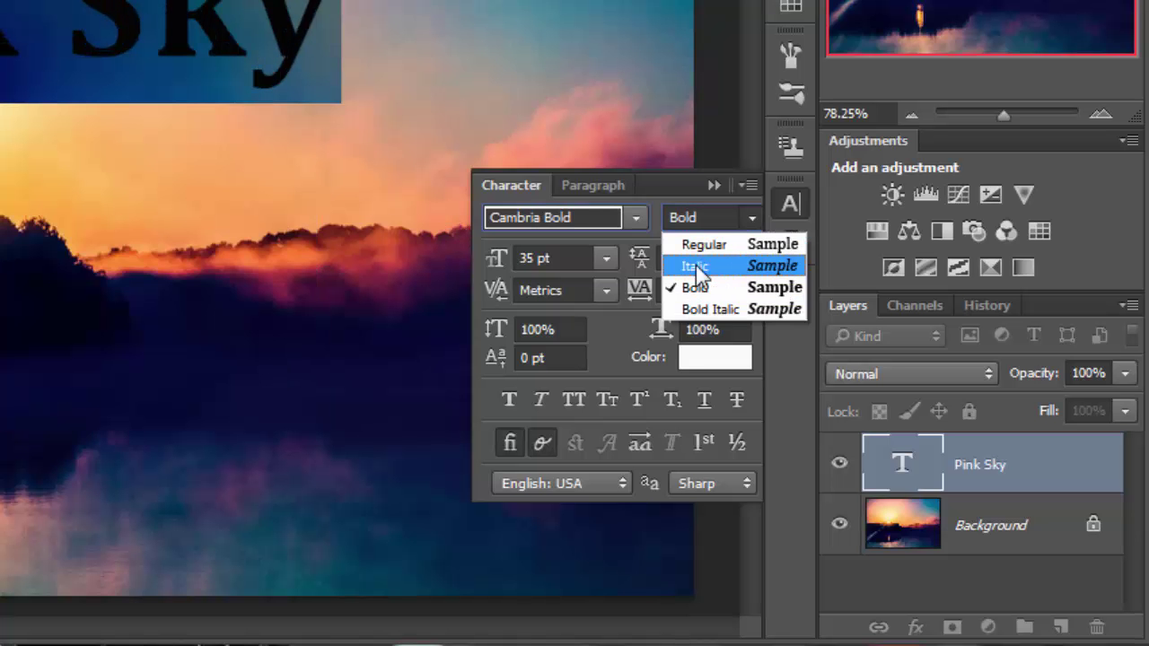
left_click(676, 229)
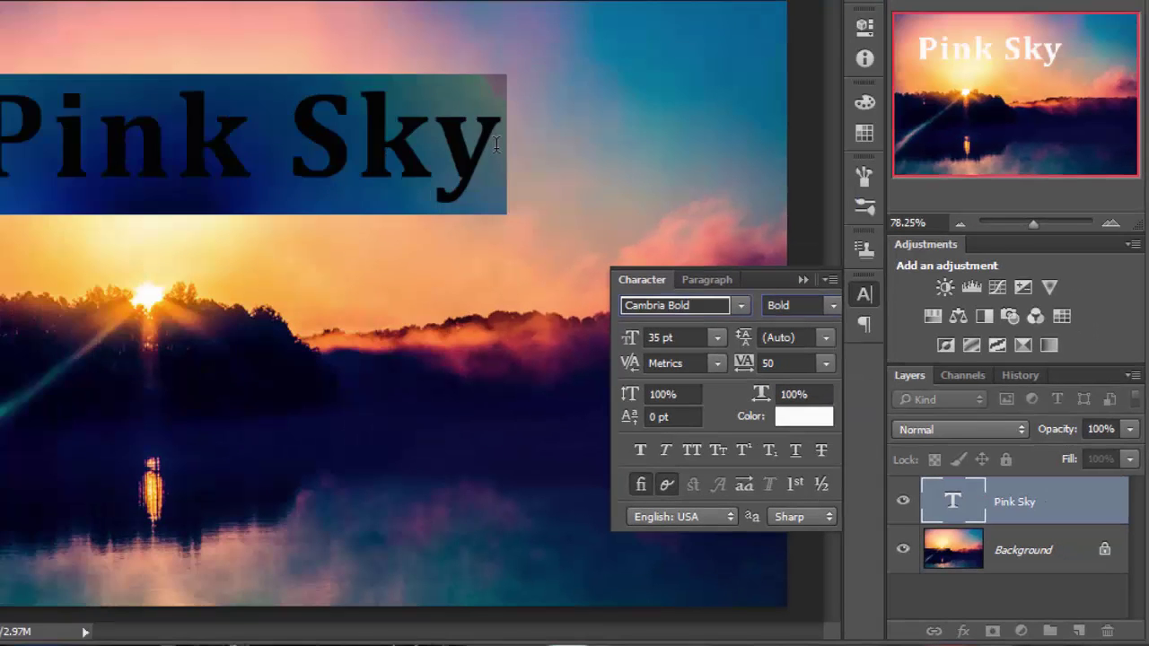
Add a second text line reading "A Delight" beneath "Pink Sky"
left_click(399, 80)
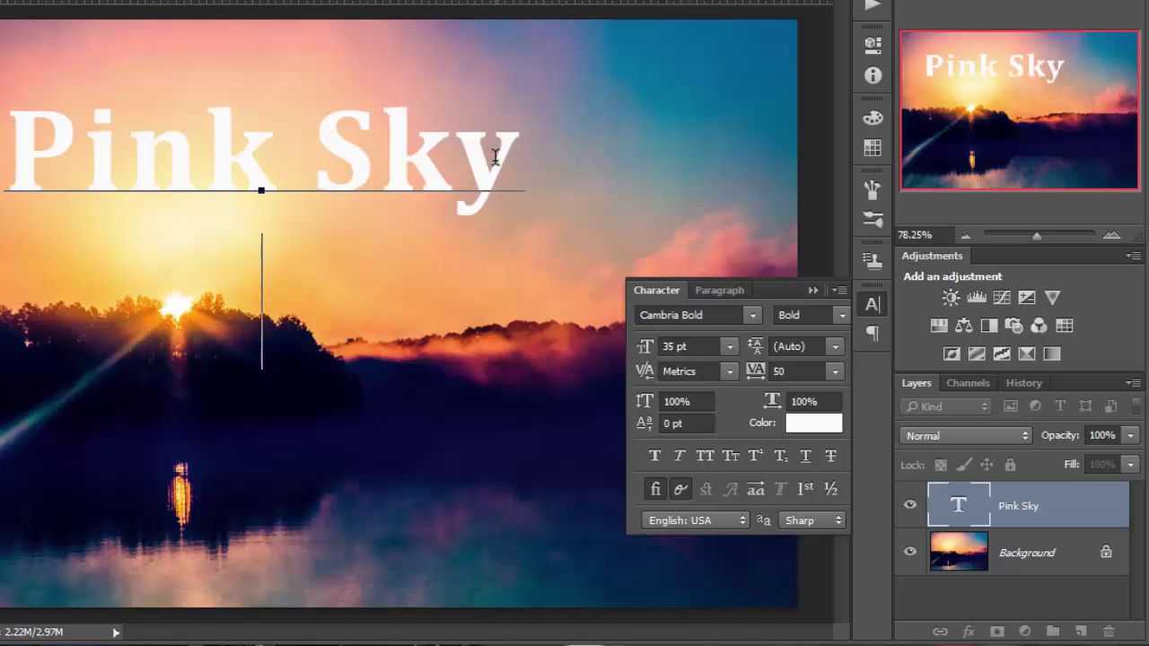
type("A D")
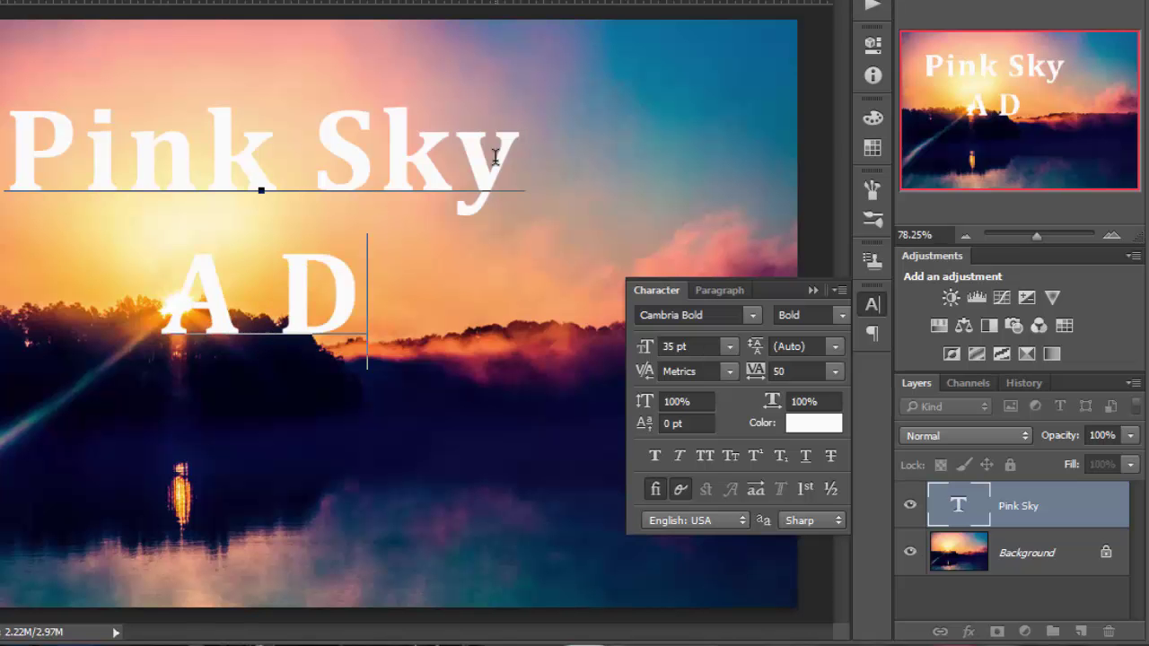
type("elight")
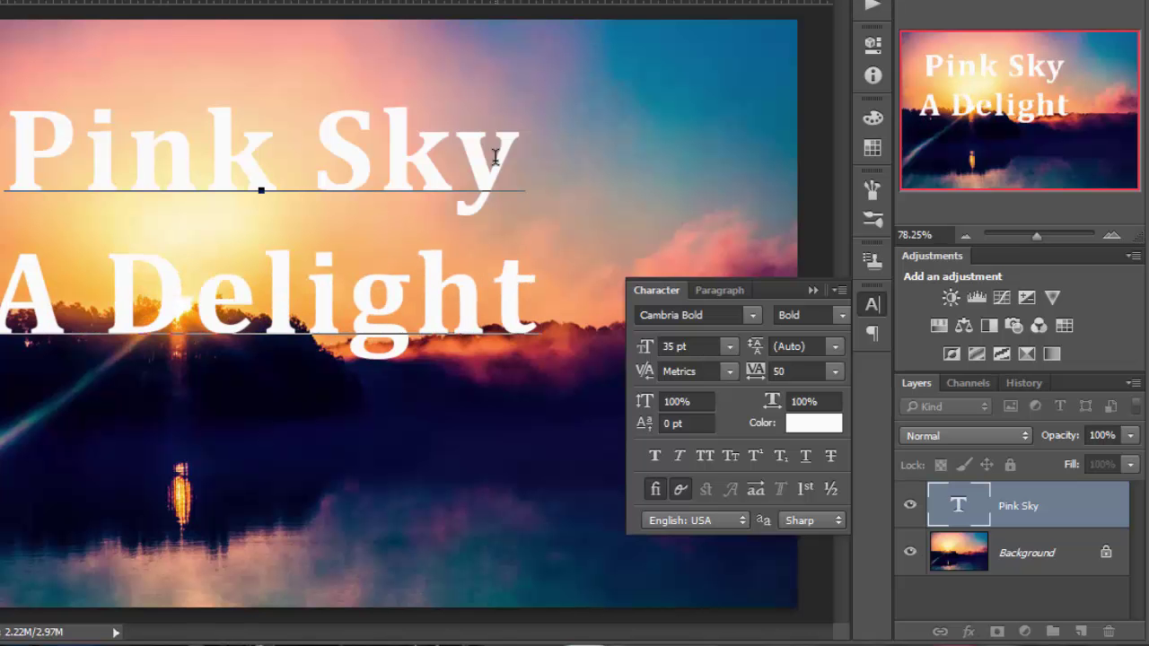
Select both text lines and try leading values of 30 pt and 60 pt before restoring the leading to Auto
left_click_drag(539, 313, 5, 164)
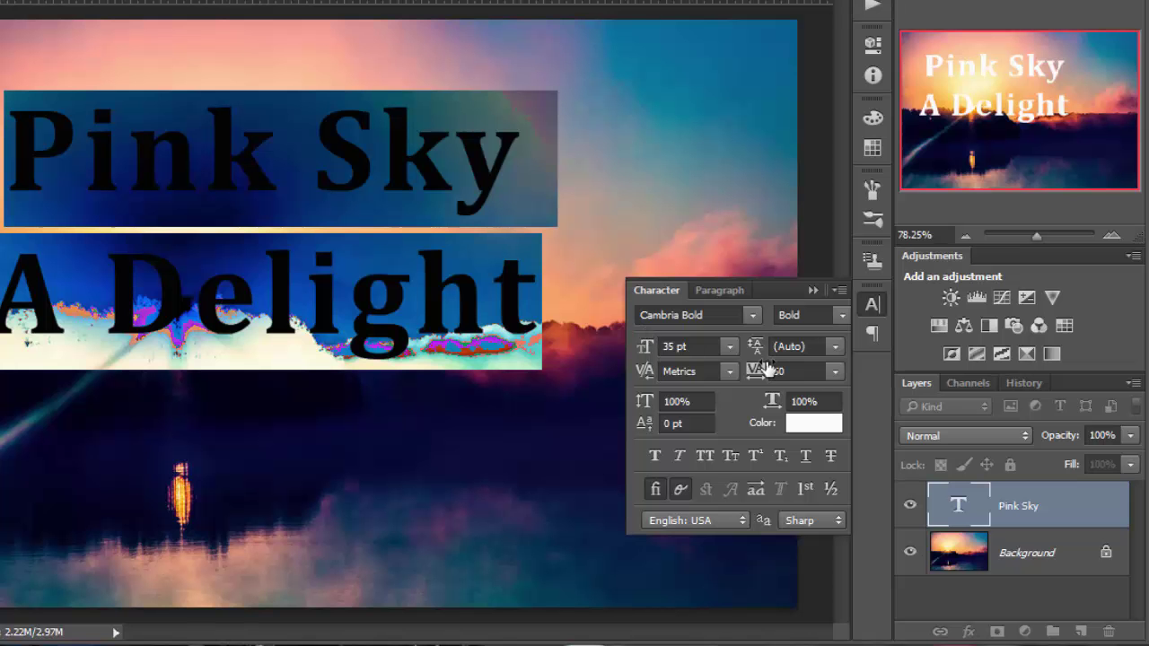
left_click(836, 349)
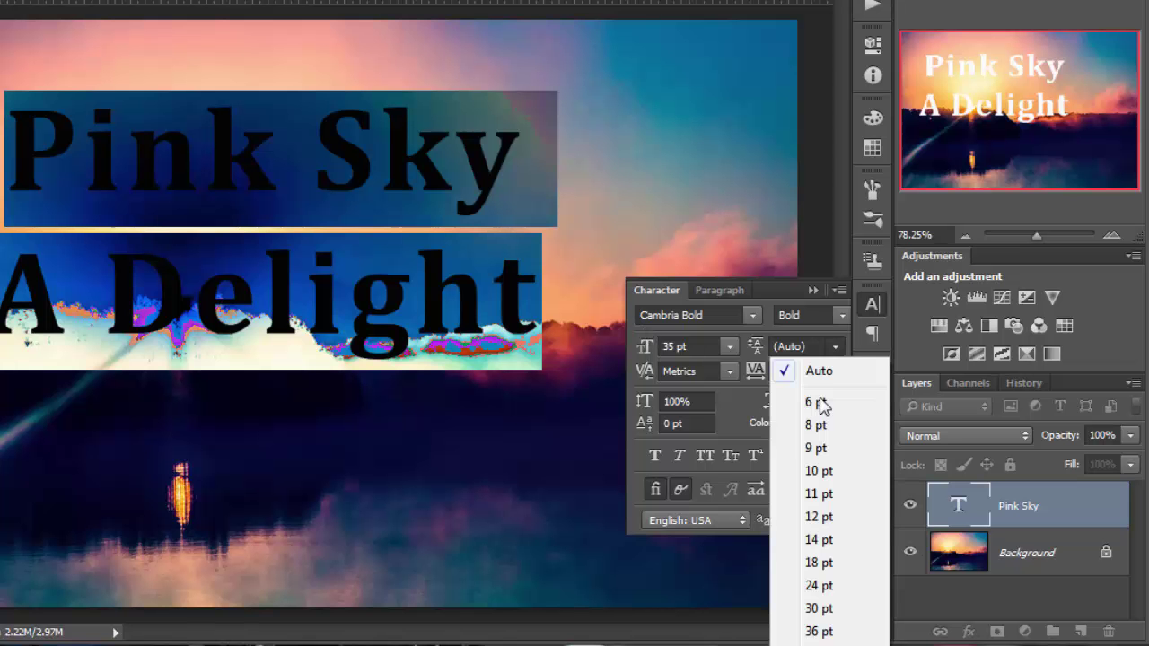
left_click(818, 609)
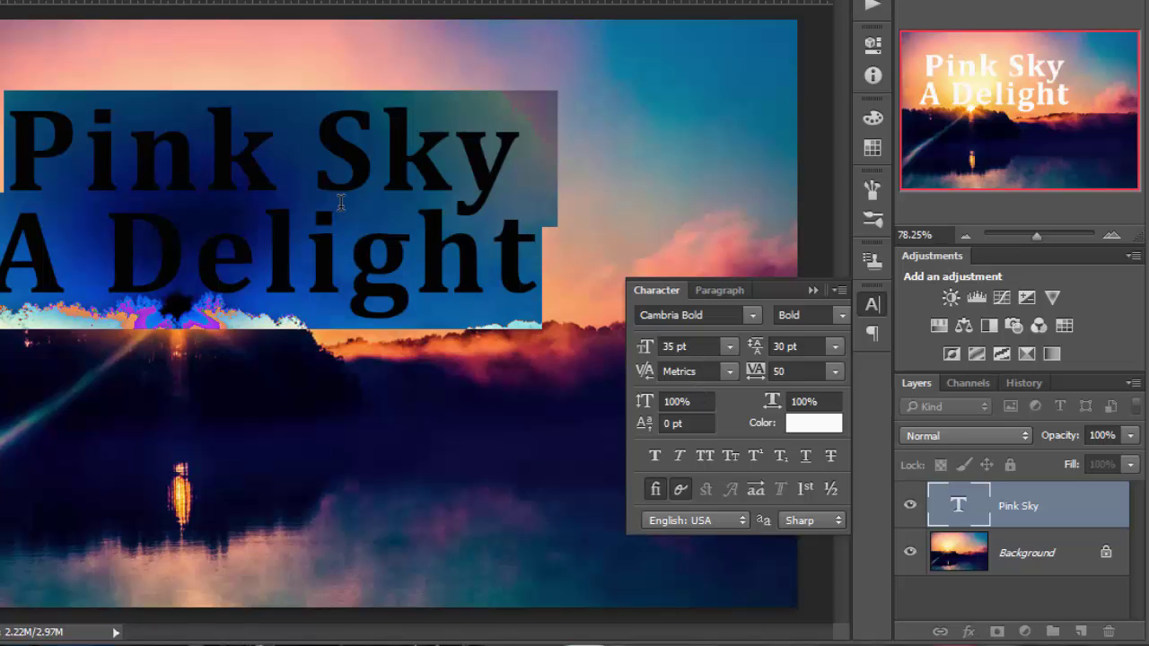
left_click(835, 348)
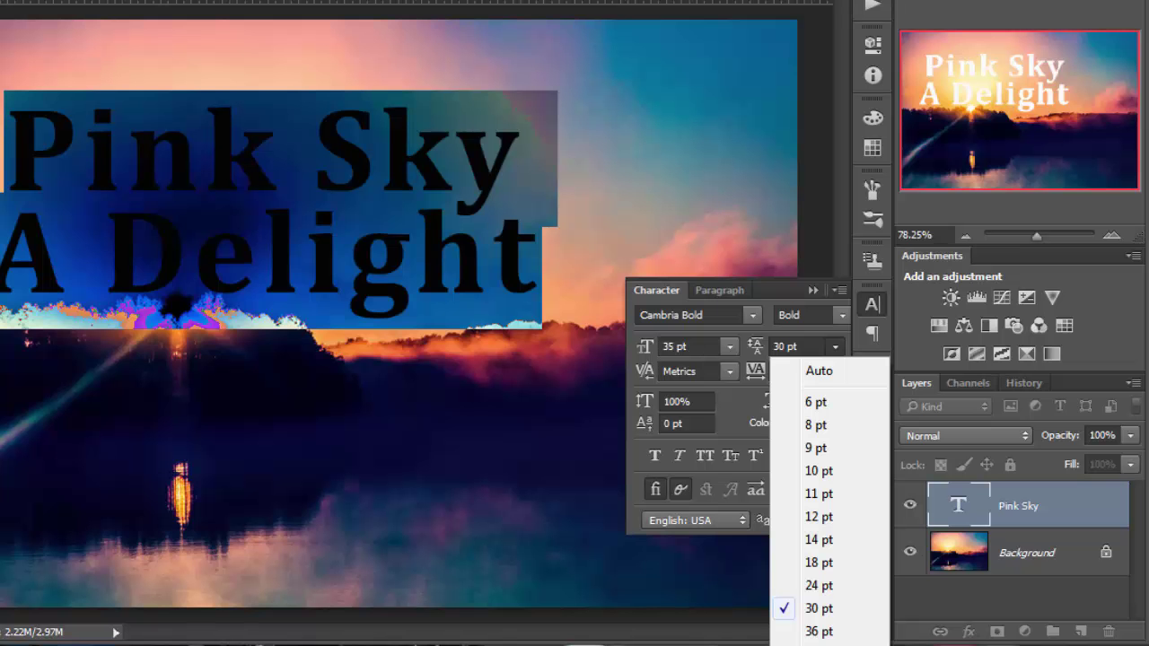
left_click(819, 644)
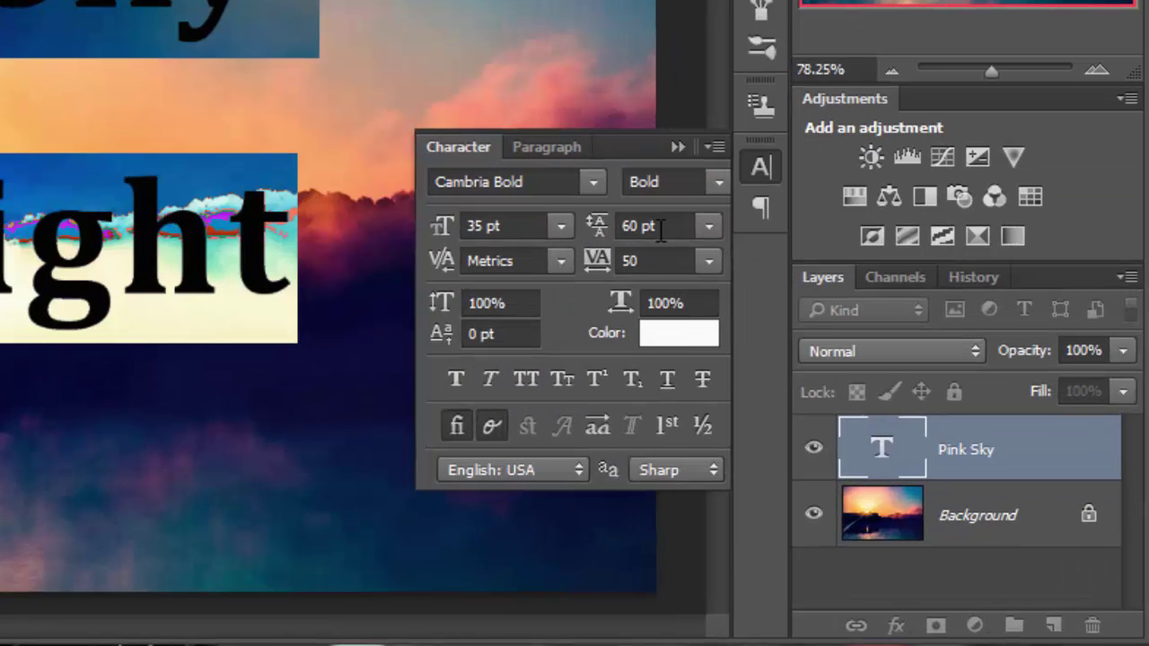
left_click(810, 322)
left_click(683, 261)
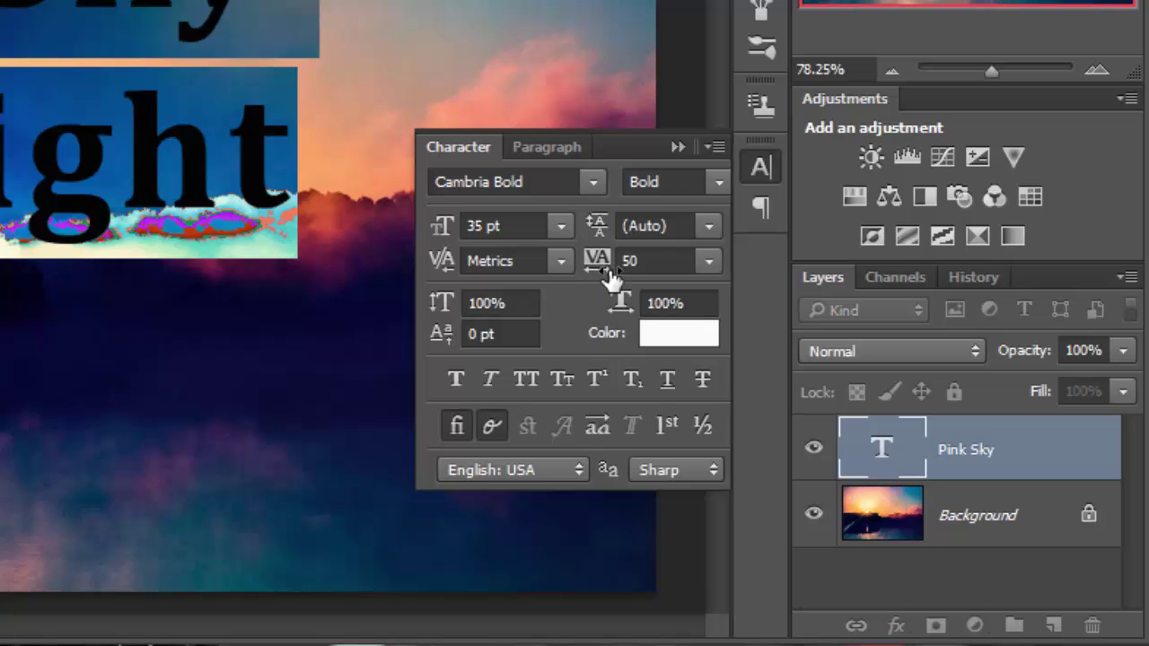
Try tracking values of 100 and 0 on both text lines and settle on a tracking of 25
left_click(709, 260)
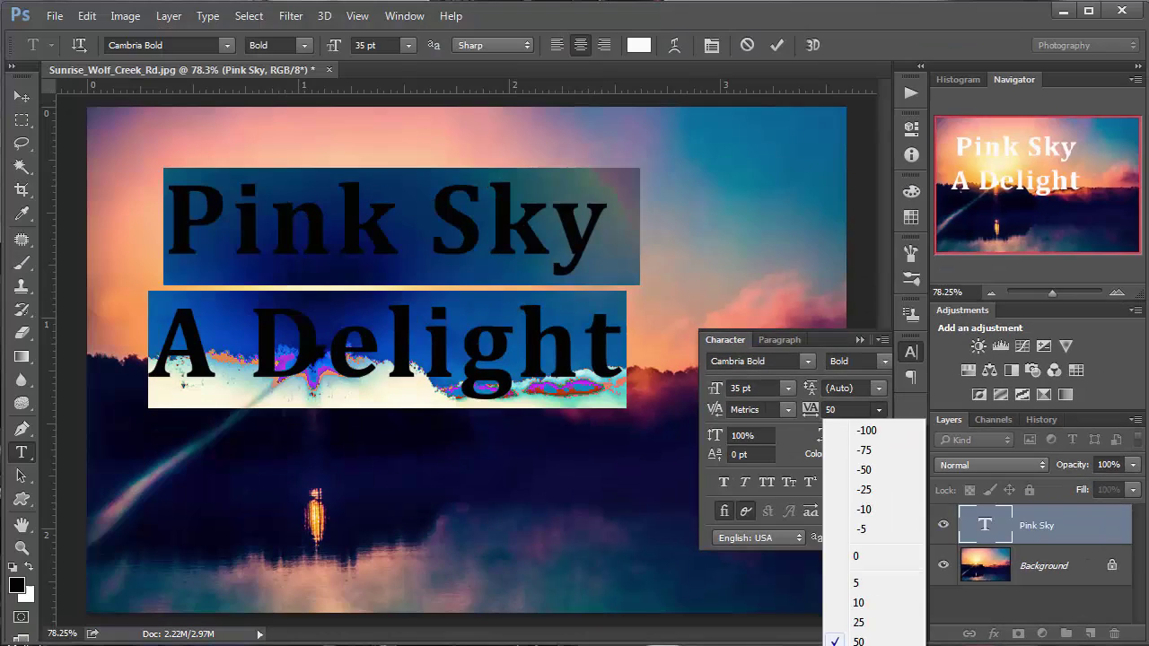
left_click(858, 645)
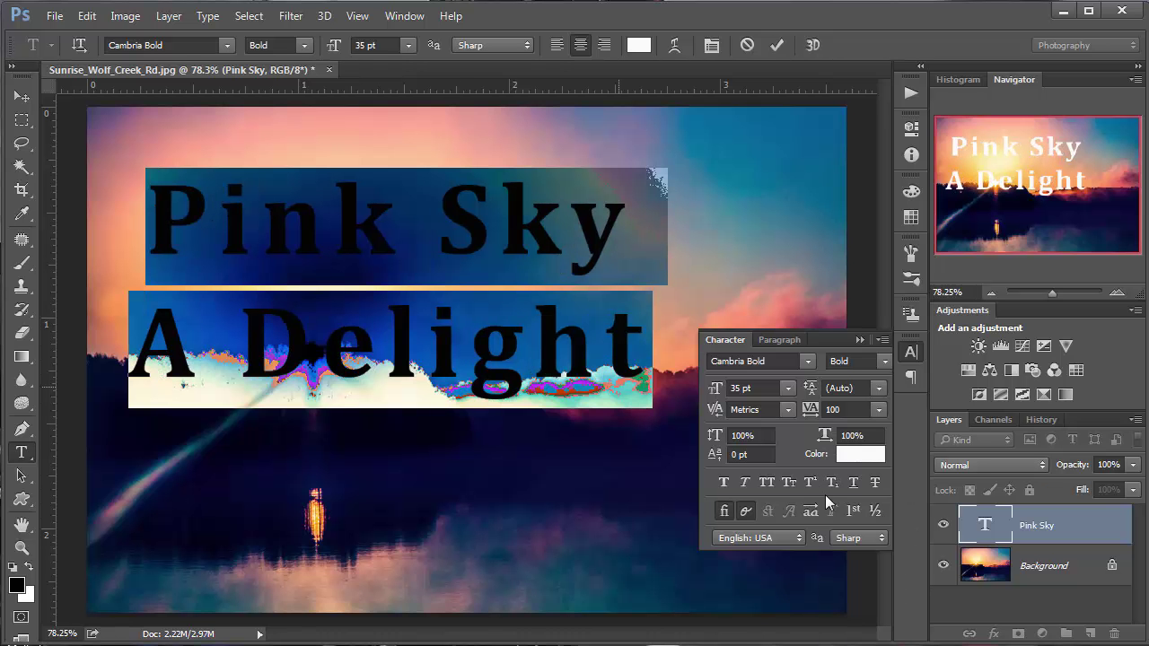
left_click(879, 409)
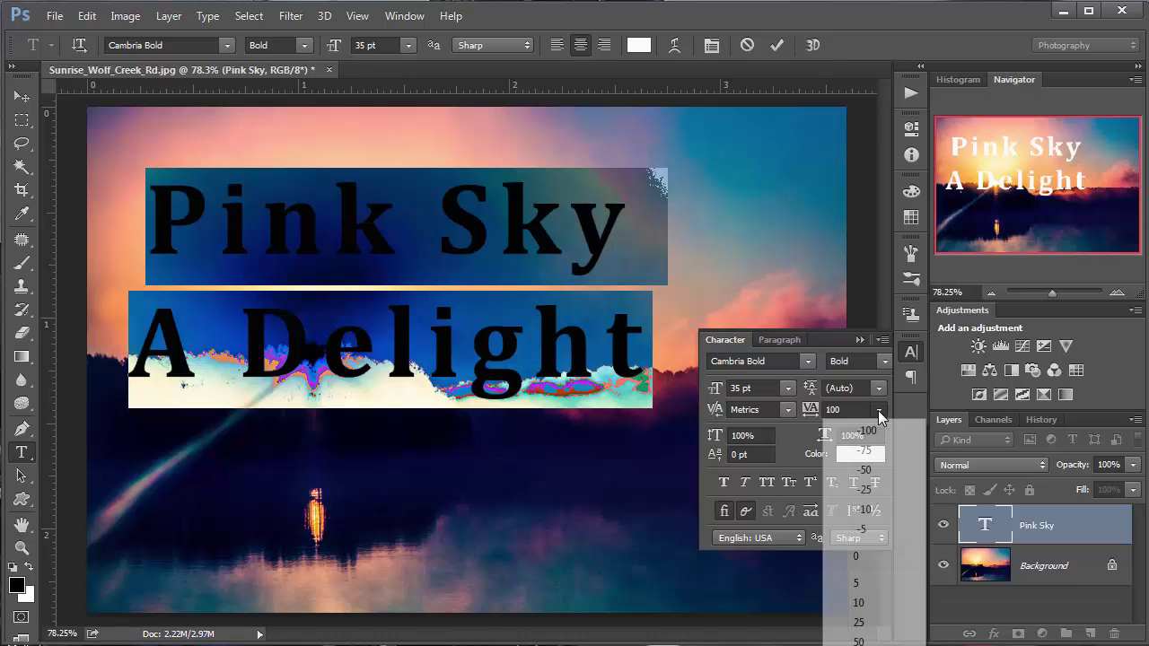
left_click(863, 556)
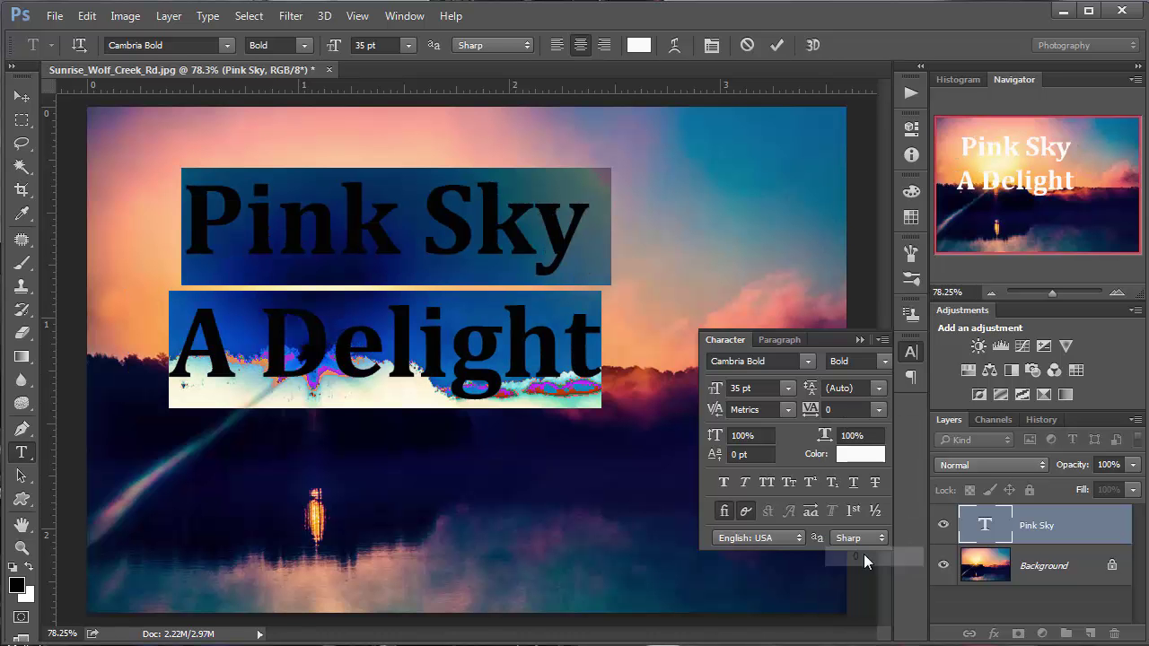
left_click(879, 410)
left_click(869, 623)
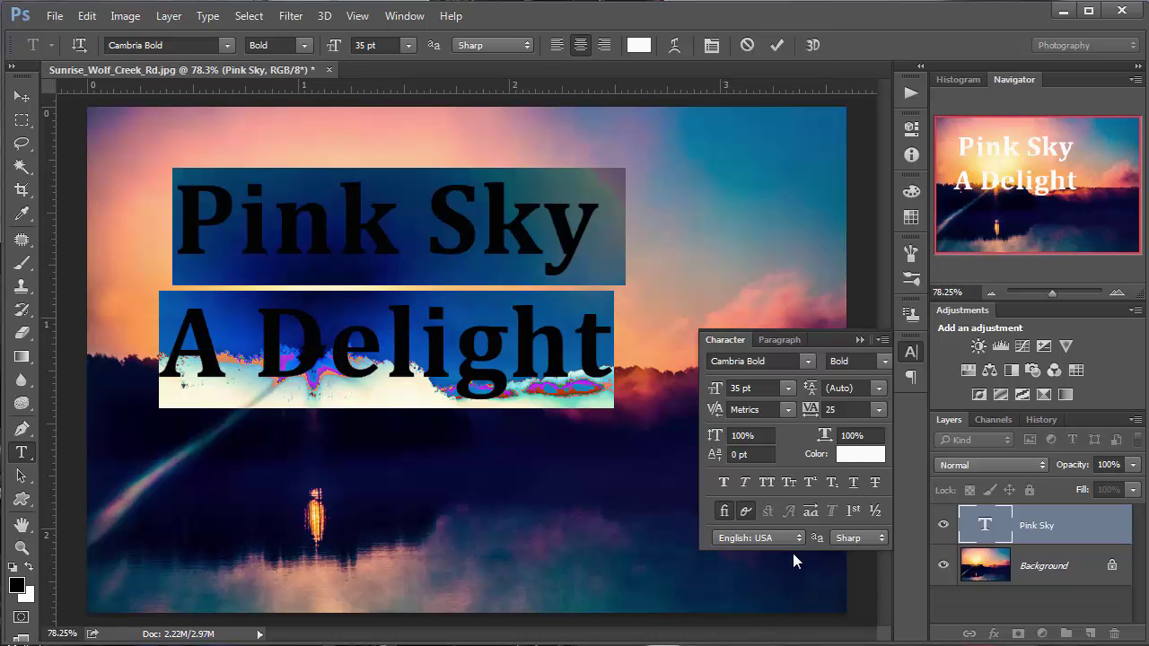
Try the Sharp and Strong anti-aliasing methods on the selected text and finish by choosing None
left_click(851, 539)
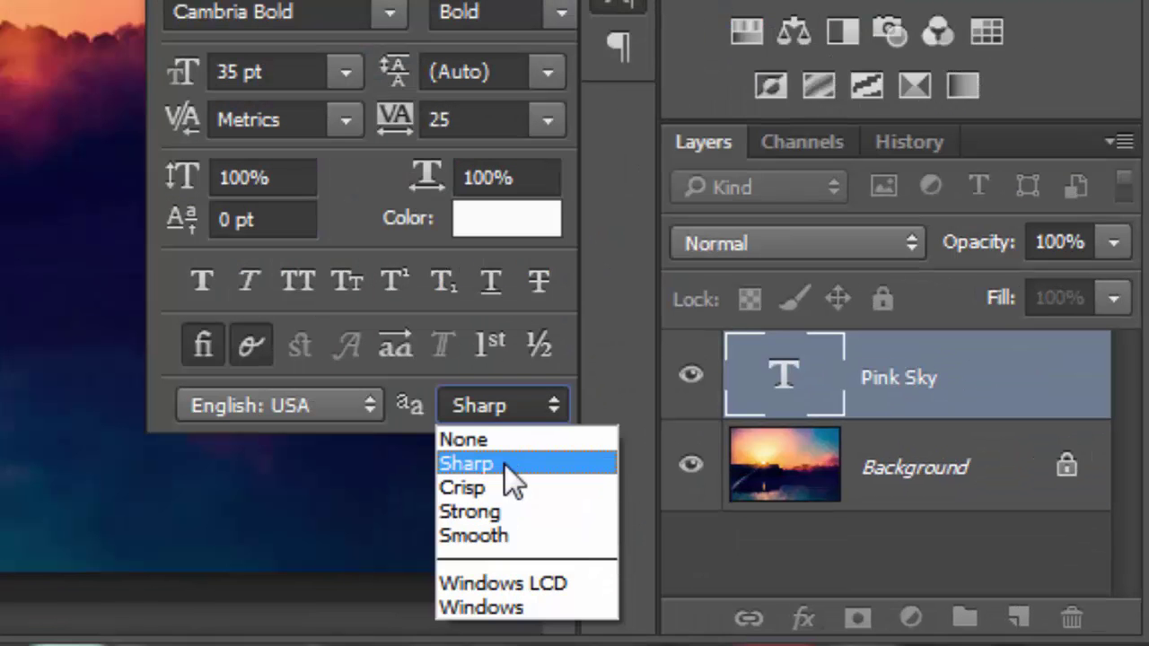
left_click(503, 462)
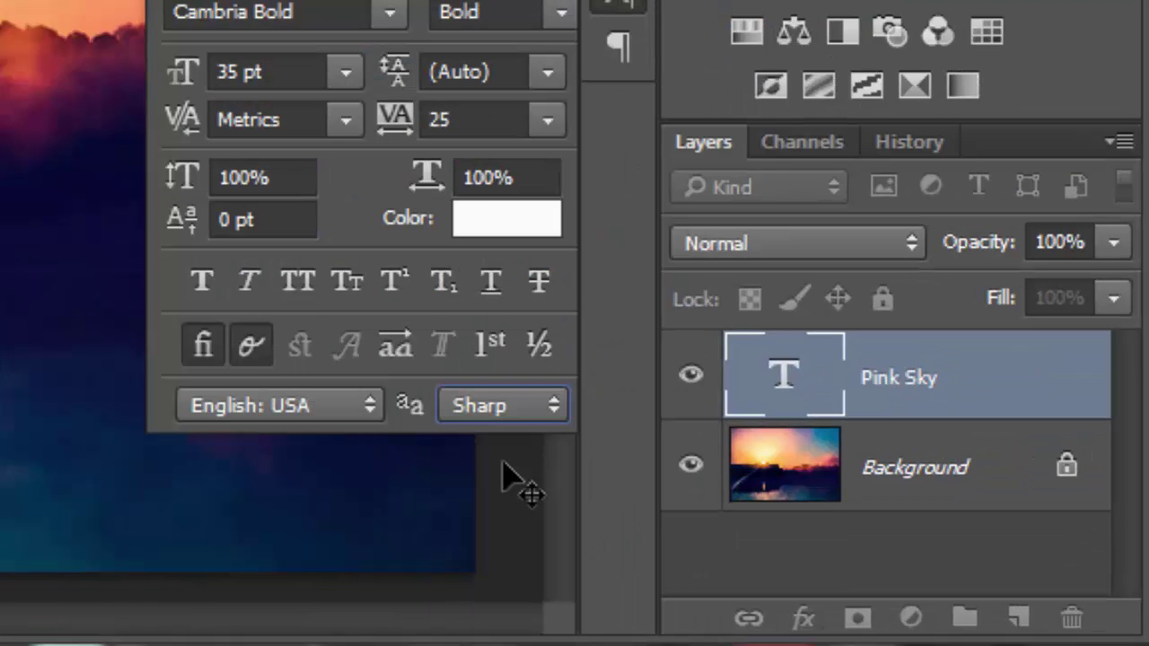
left_click(482, 403)
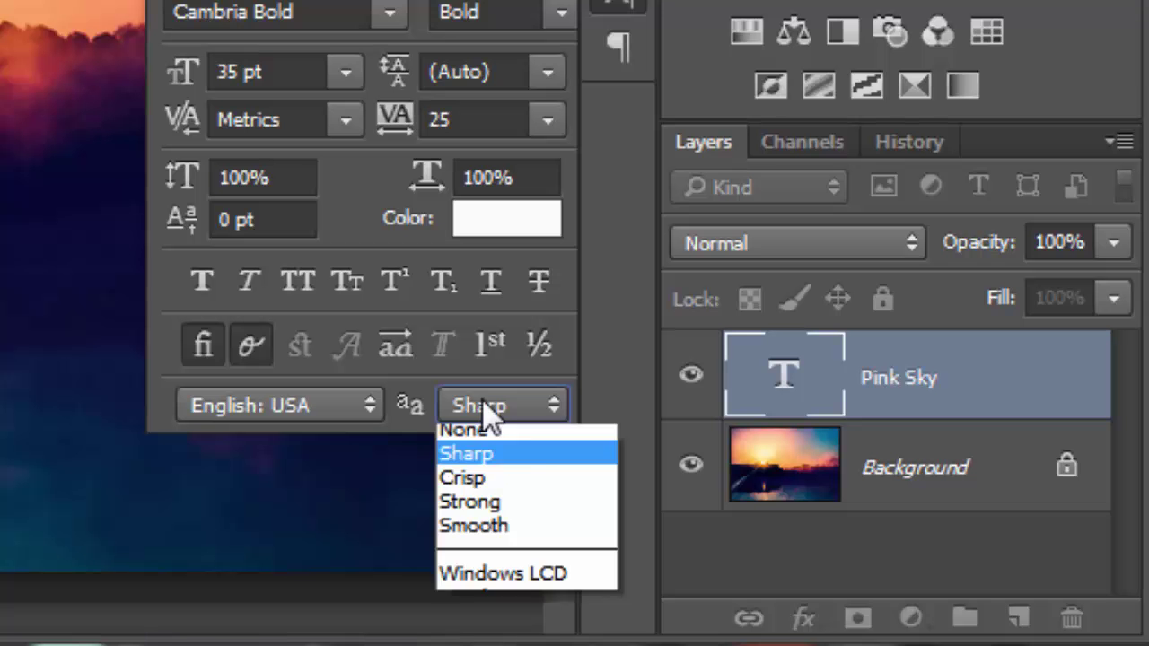
left_click(501, 510)
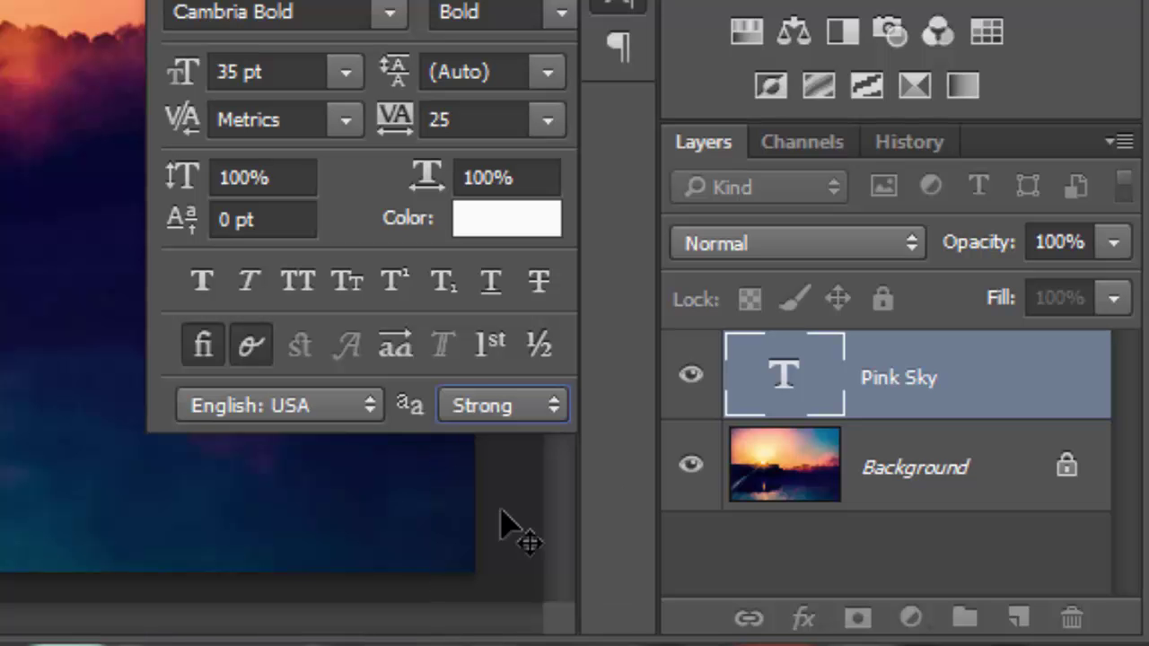
left_click(501, 409)
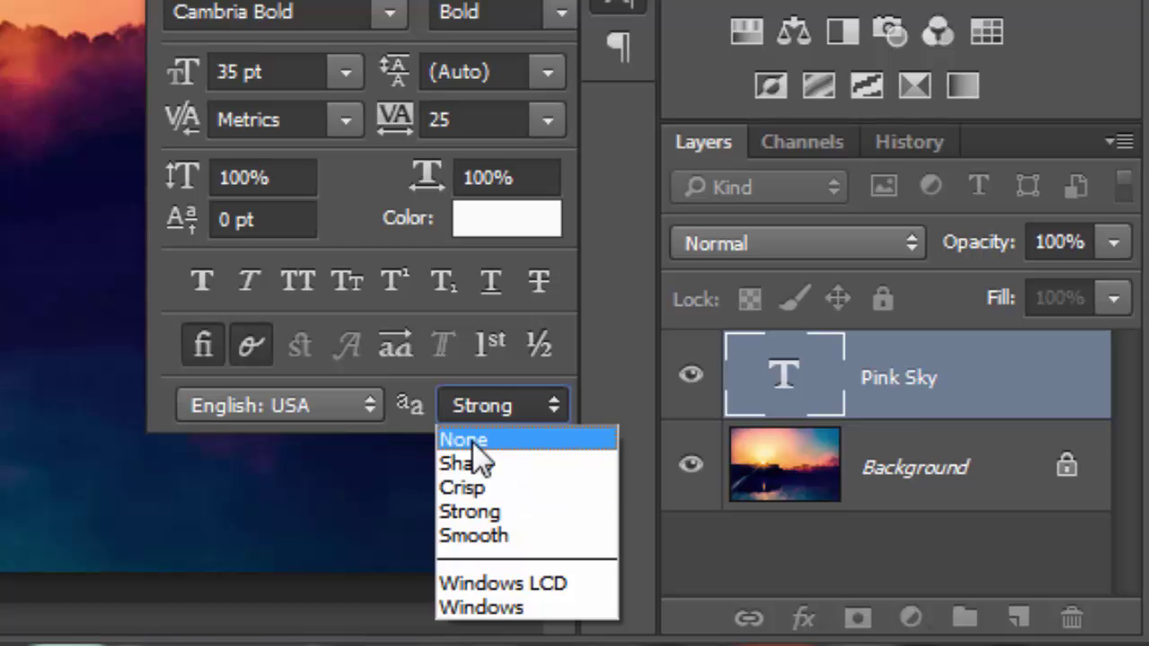
left_click(472, 442)
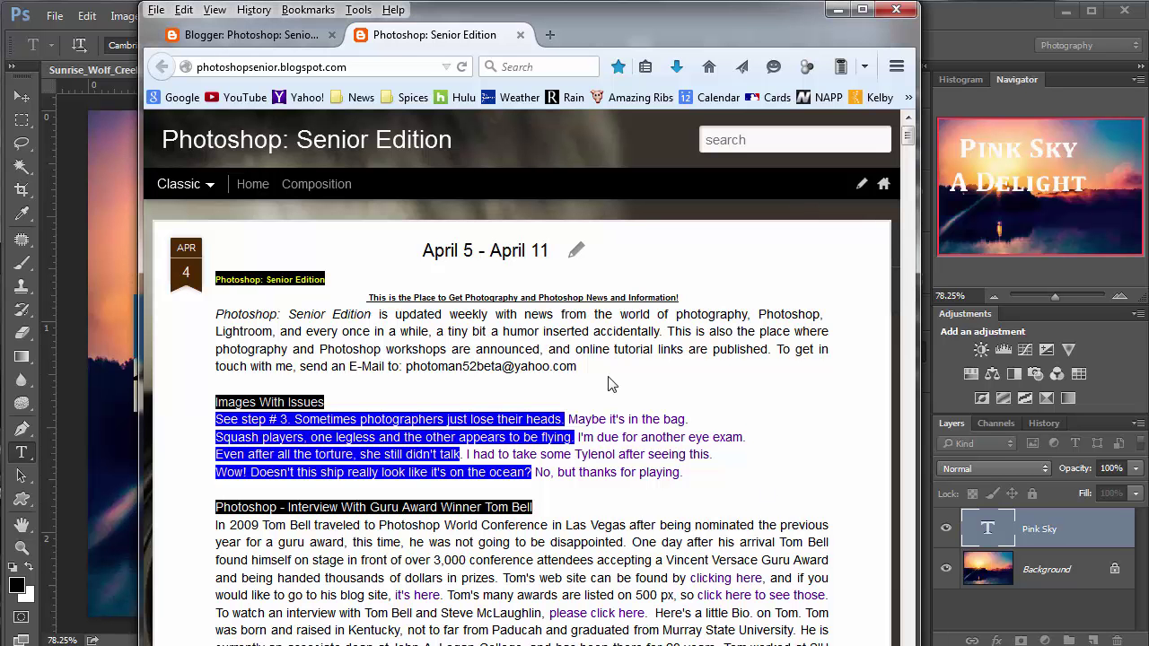
Copy the introductory paragraph under the April 5 - April 11 heading on the blog page and return to Photoshop
left_click_drag(578, 368, 220, 323)
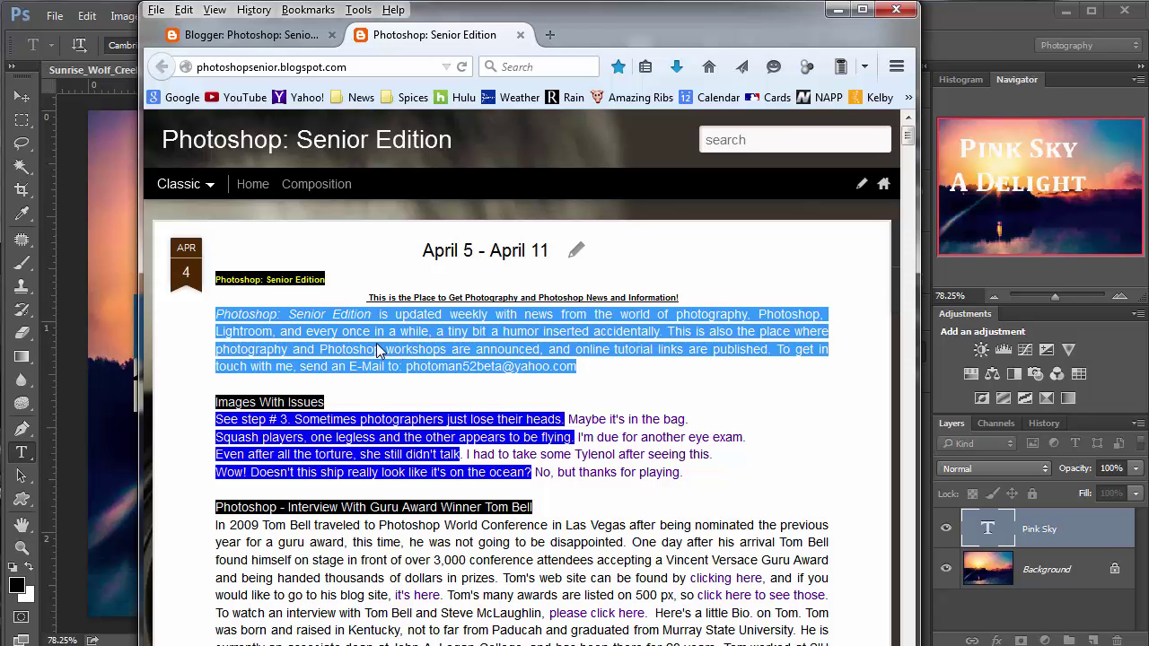
left_click(967, 22)
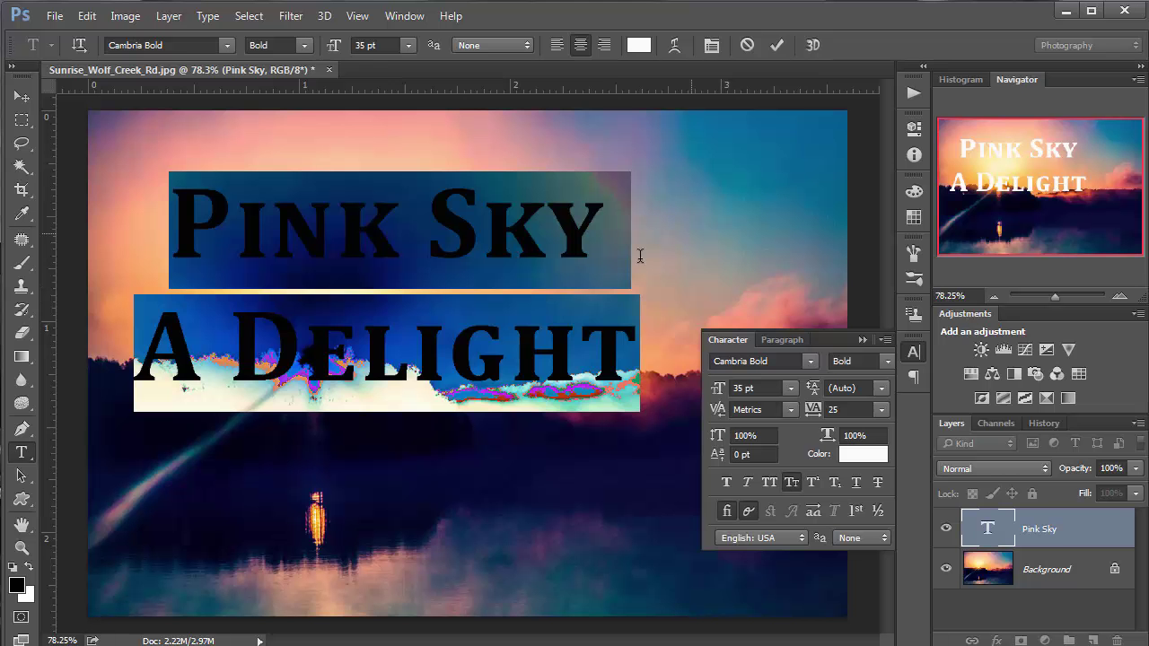
Commit the title text, hide its layer and delete the "Pink Sky A Delight" layer
left_click(947, 530)
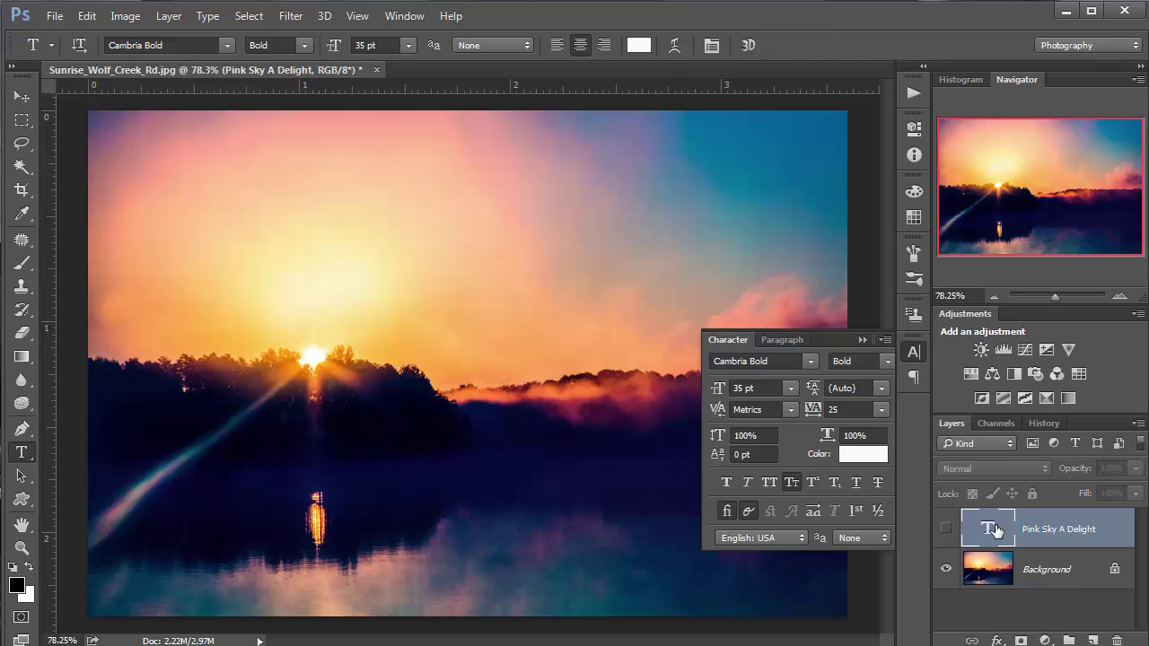
left_click_drag(994, 530, 1117, 640)
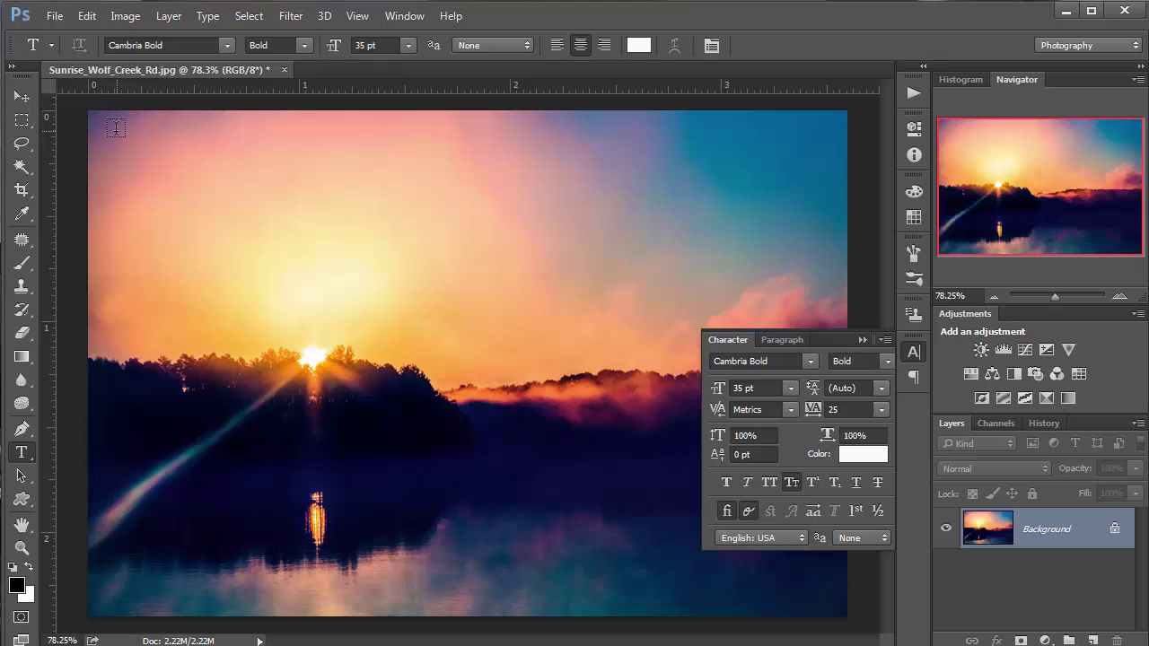
Create a wide paragraph text box across the upper part of the photo and set the font size to 12 pt
left_click_drag(117, 130, 818, 319)
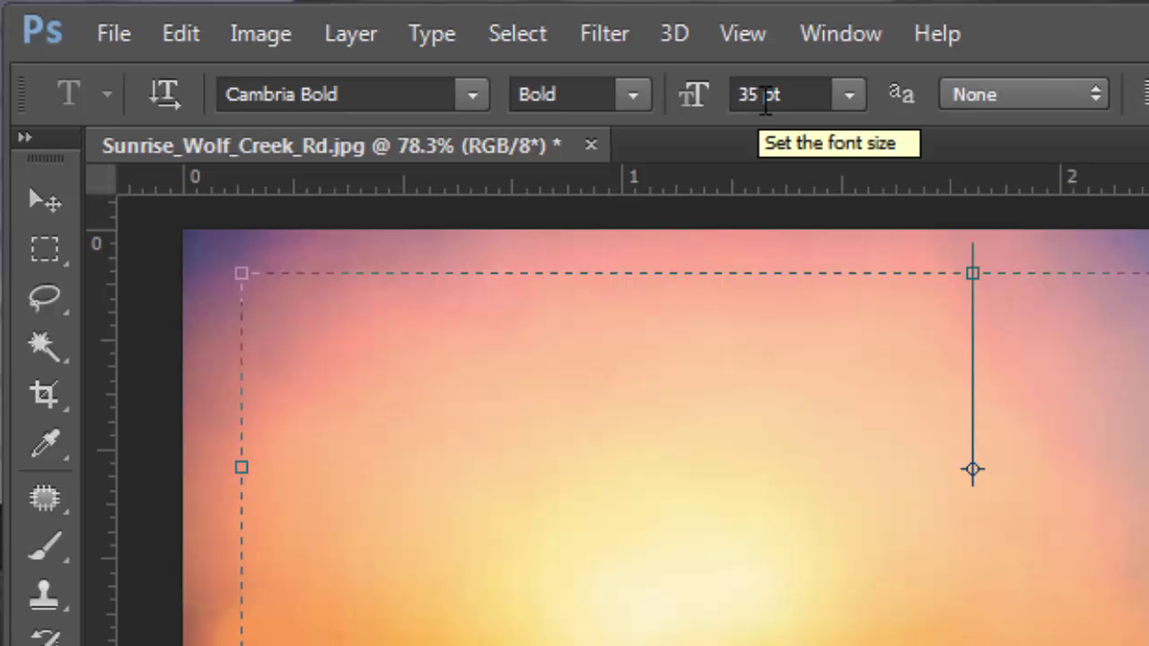
left_click(763, 96)
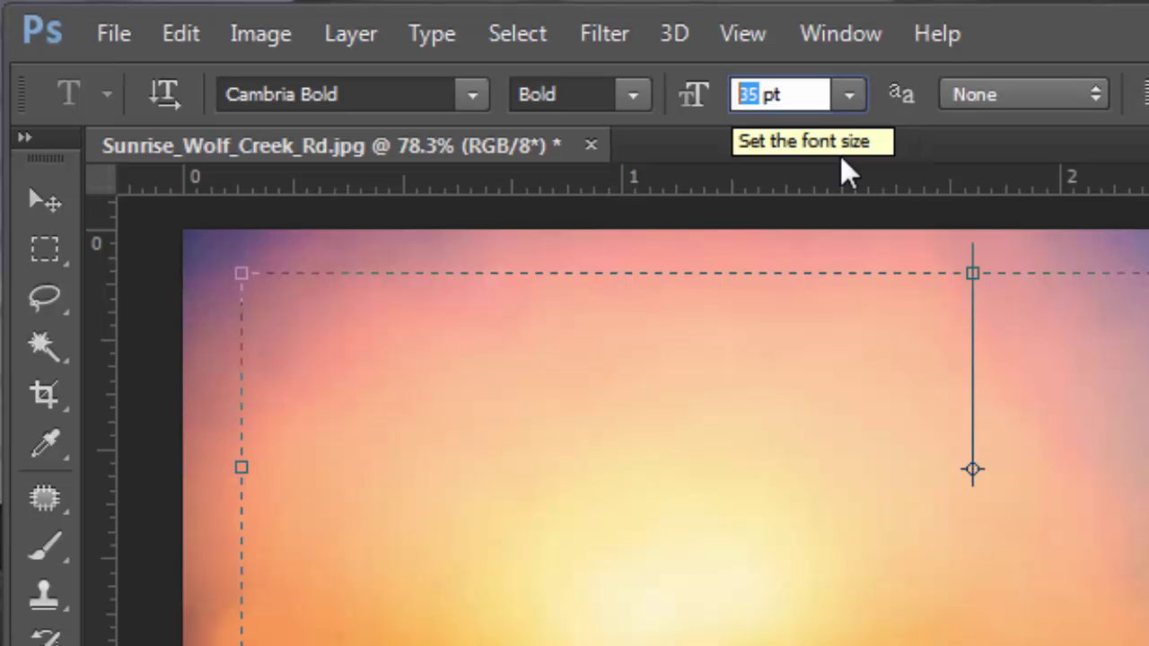
type("12")
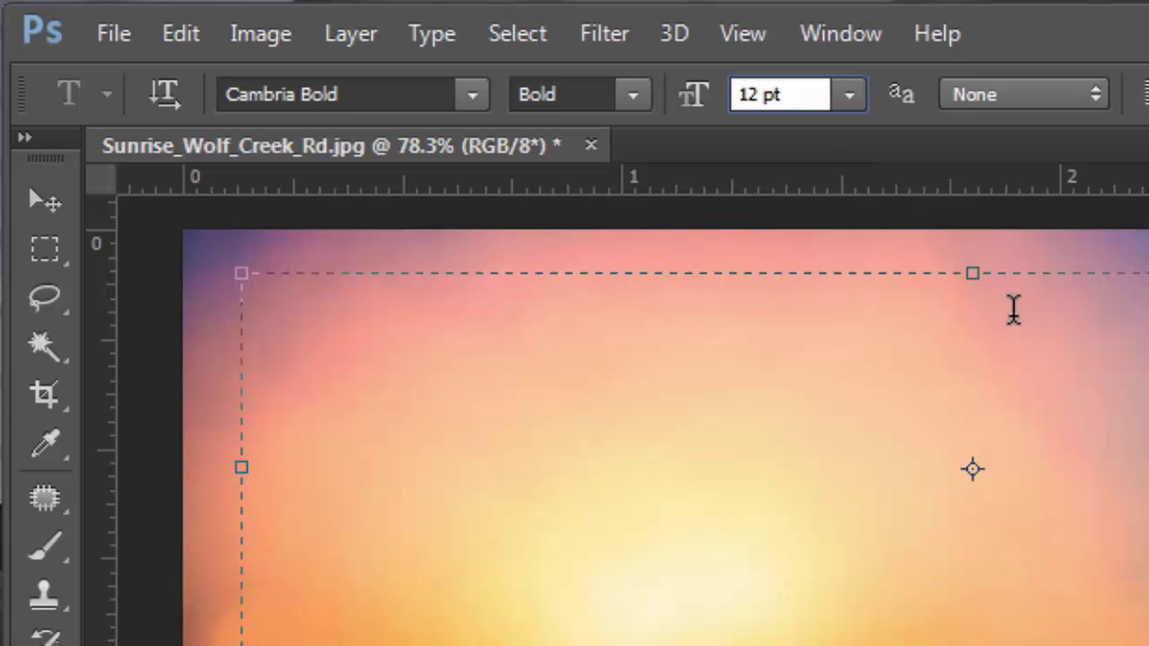
key("Return")
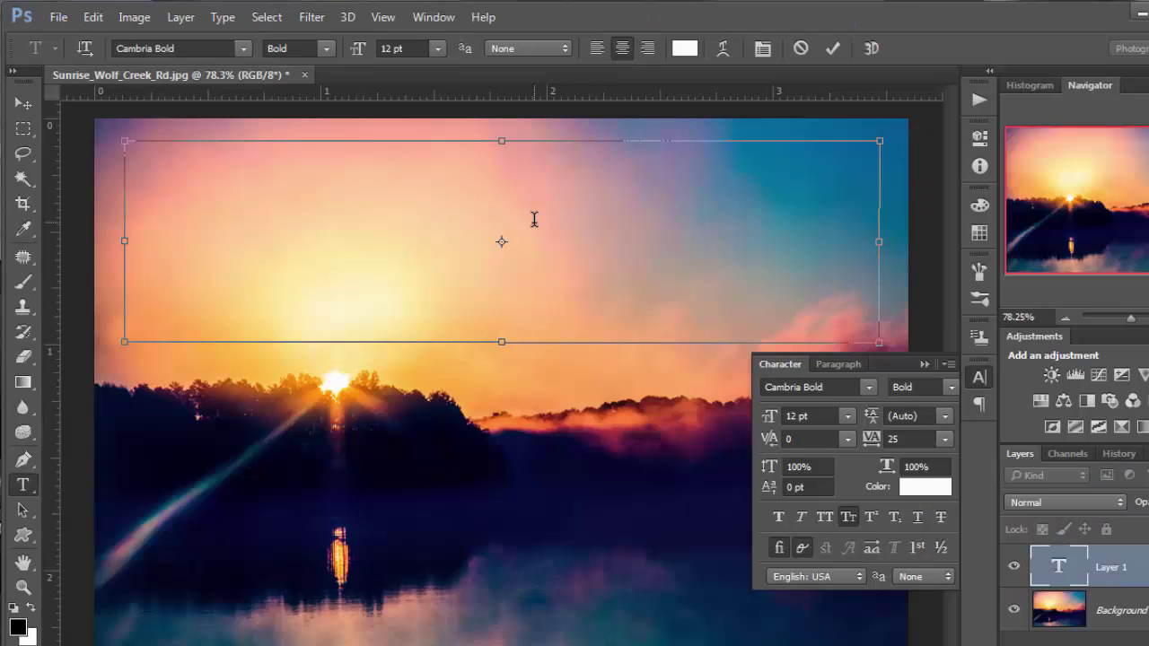
Paste the copied blog paragraph into the text box and extend the box downward to fit all of it
key("ctrl+v")
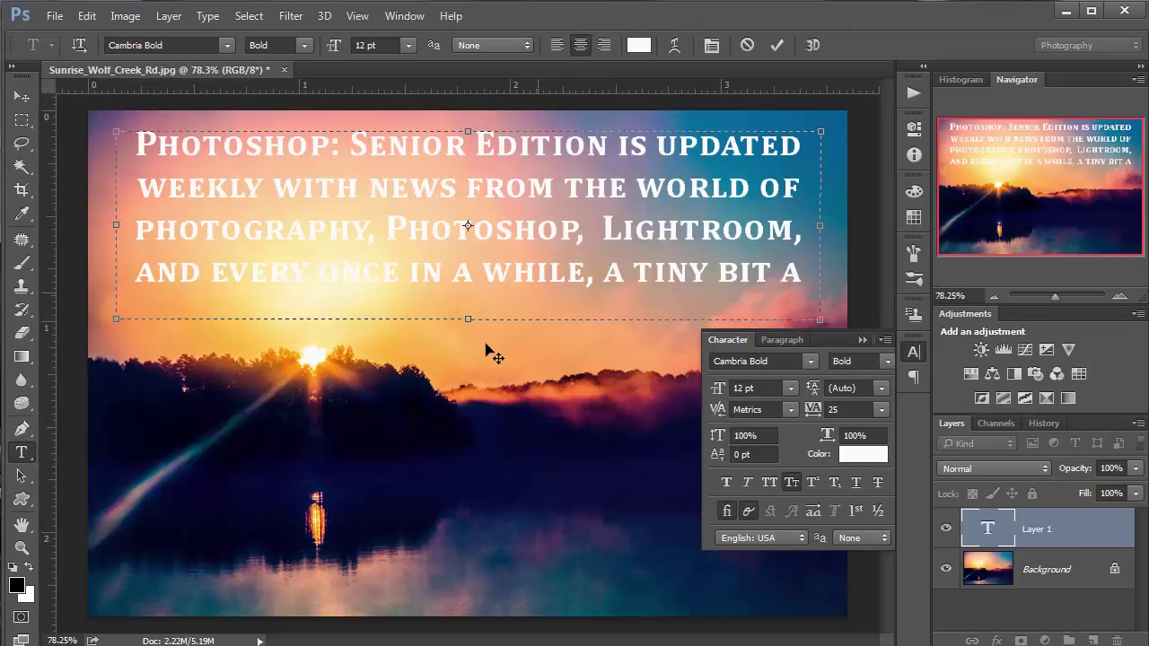
left_click_drag(464, 328, 466, 584)
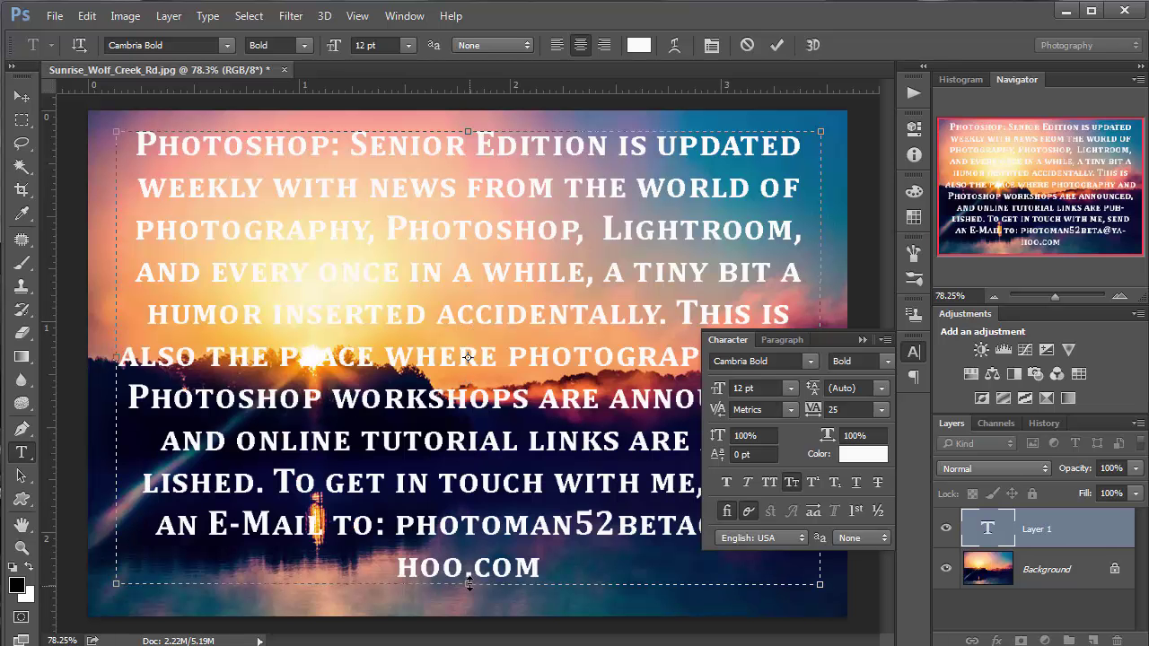
Left-align the whole pasted paragraph, change its text color to near-black #040000 and commit the text
left_click_drag(544, 569, 140, 146)
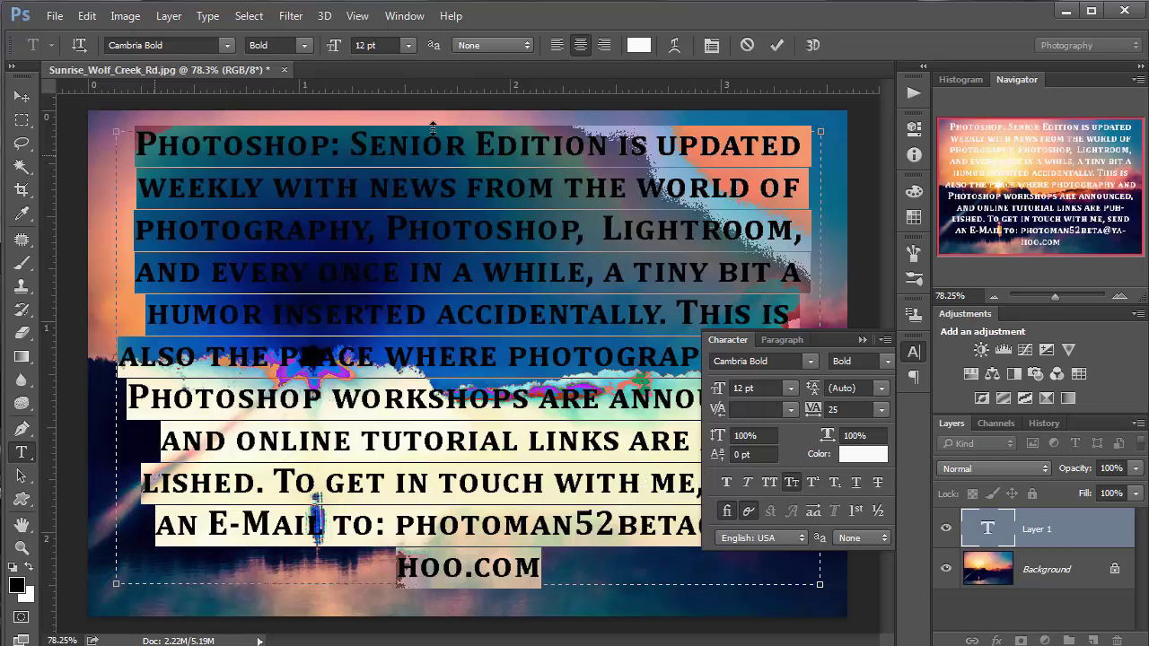
left_click(554, 48)
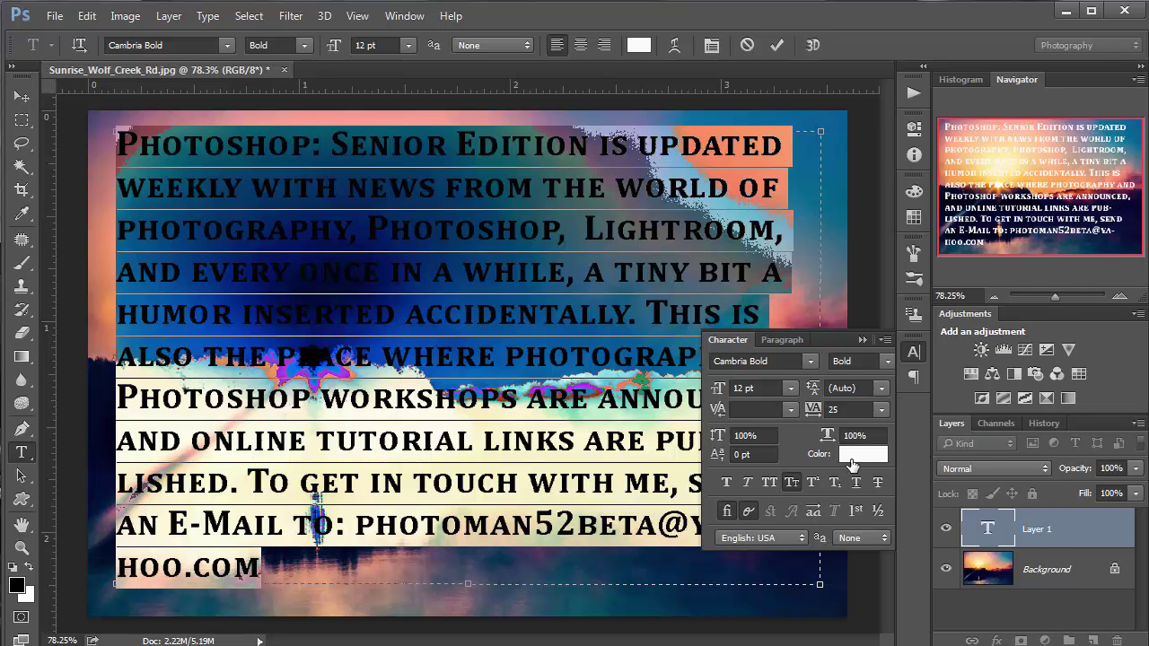
left_click(638, 44)
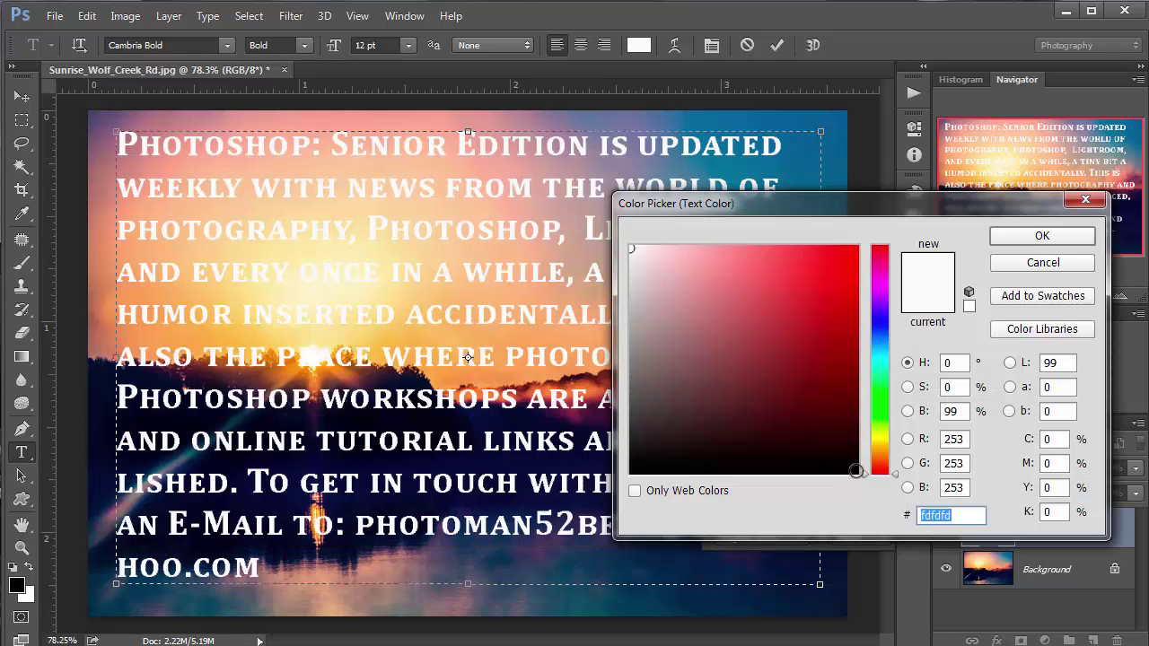
left_click(855, 469)
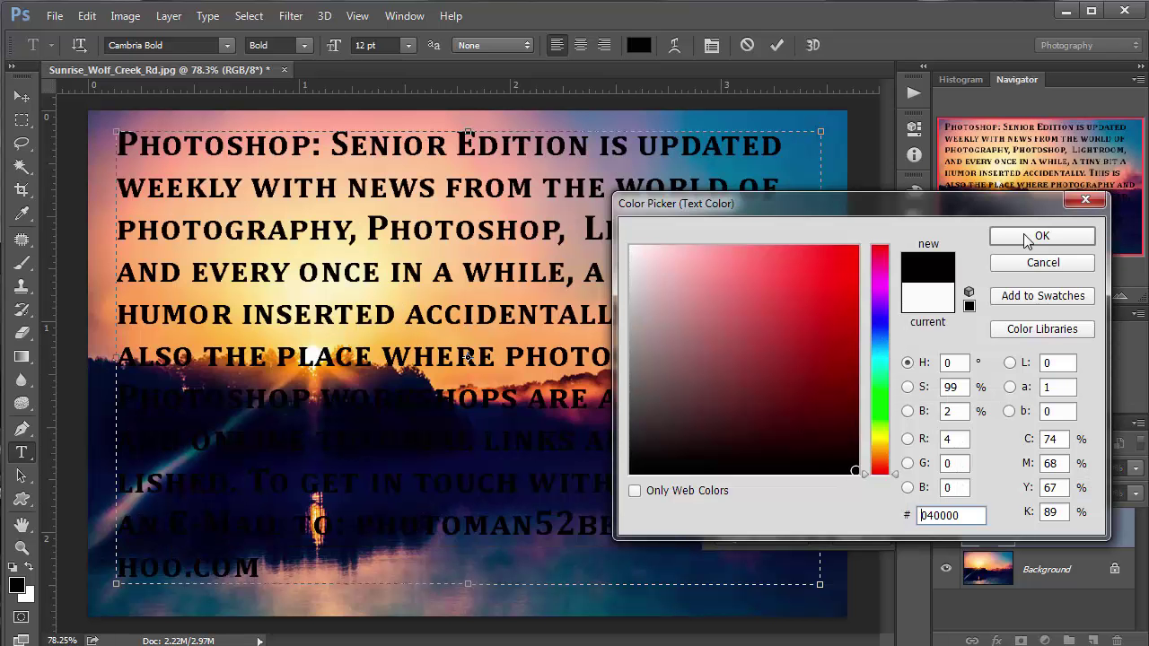
left_click(1023, 237)
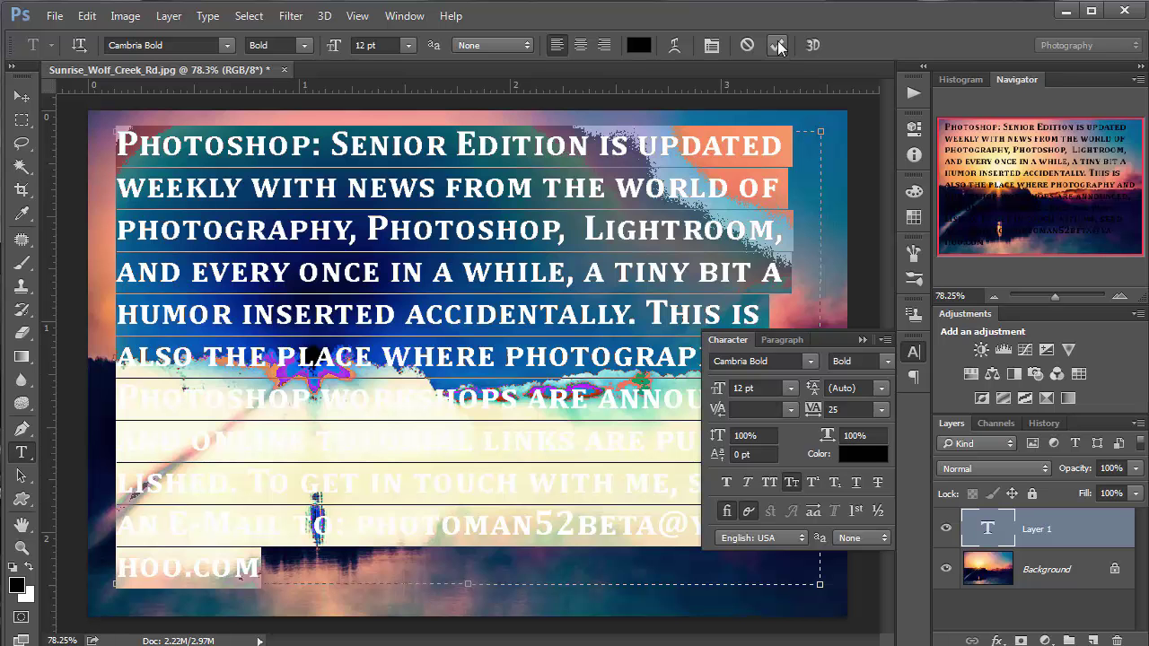
left_click(20, 98)
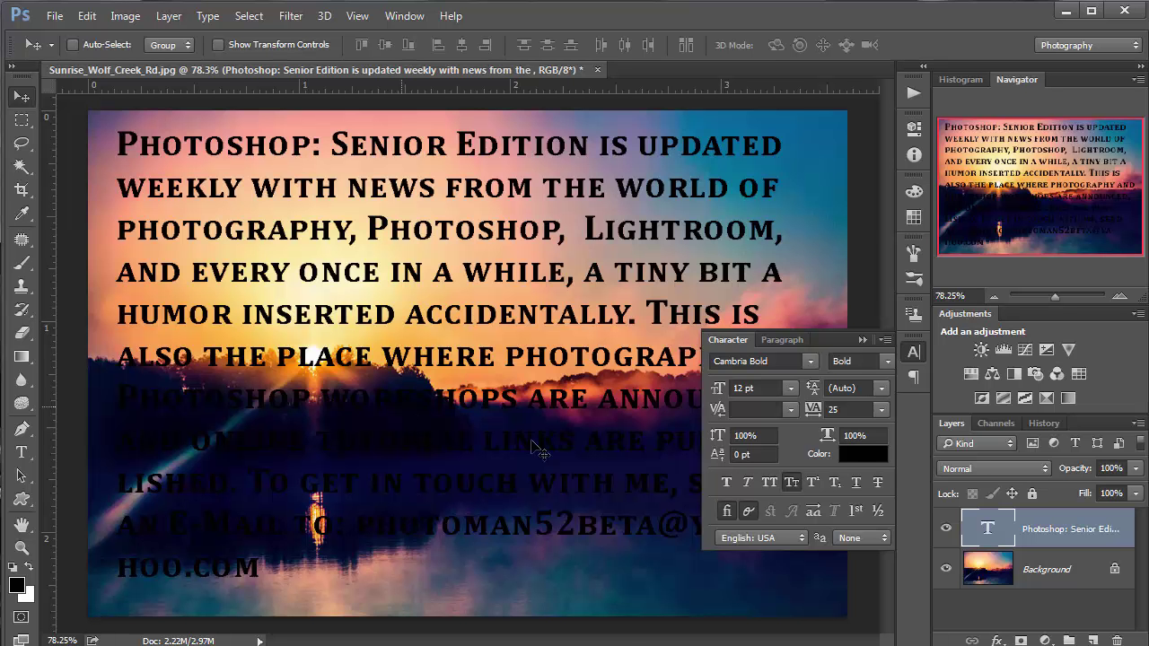
Try to distort a corner of the live paragraph text layer with Free Transform
left_click(814, 513)
left_click(749, 511)
key("ctrl+t")
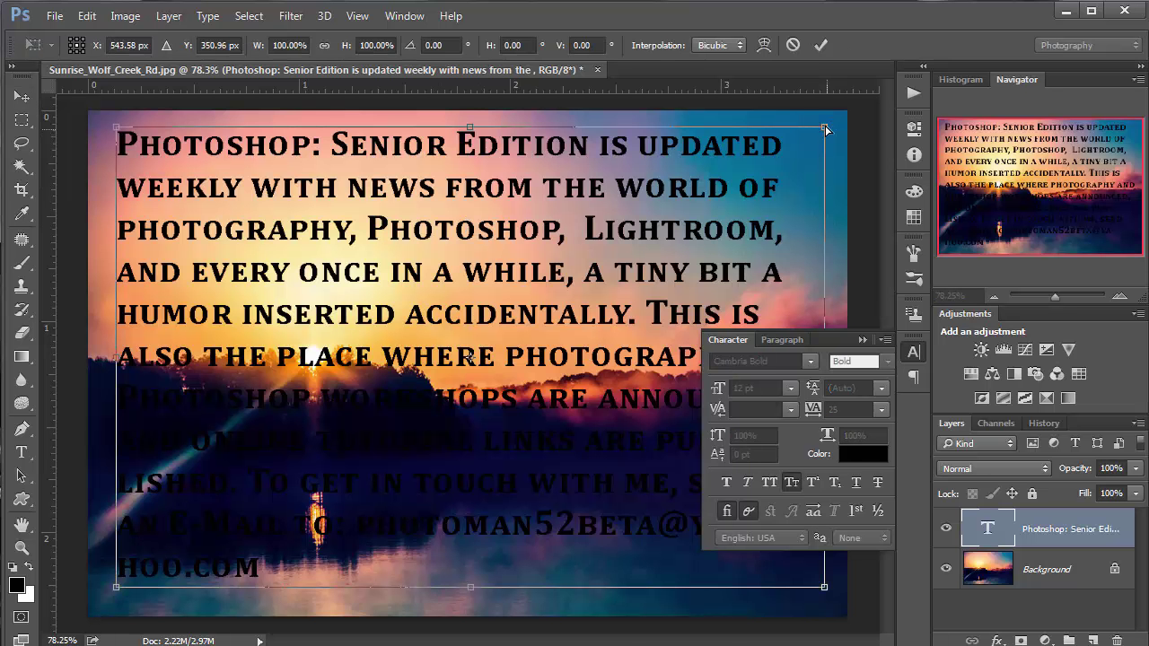
mouse_move(791, 136)
left_mouse_down()
mouse_move(763, 162)
mouse_move(592, 193)
mouse_move(718, 153)
mouse_move(662, 356)
mouse_move(475, 241)
mouse_move(552, 167)
mouse_move(628, 234)
mouse_move(603, 295)
mouse_move(530, 207)
mouse_move(548, 184)
mouse_move(502, 395)
mouse_move(575, 453)
mouse_move(644, 270)
mouse_move(647, 166)
mouse_move(777, 160)
mouse_move(794, 184)
mouse_move(806, 149)
left_mouse_up()
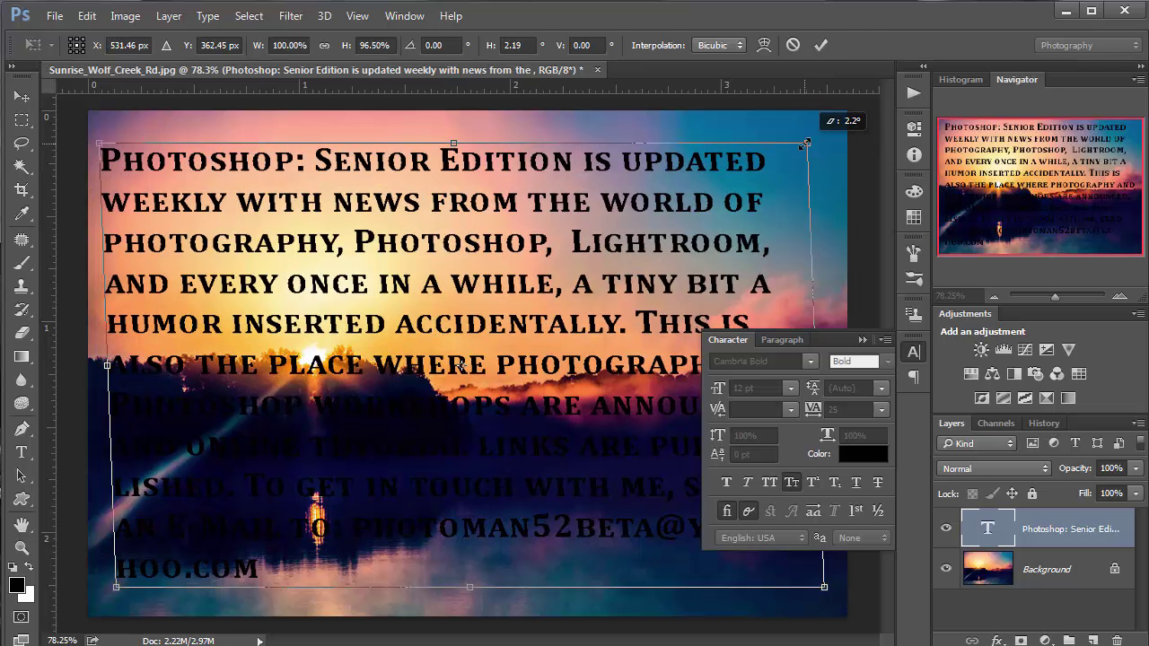
key("Escape")
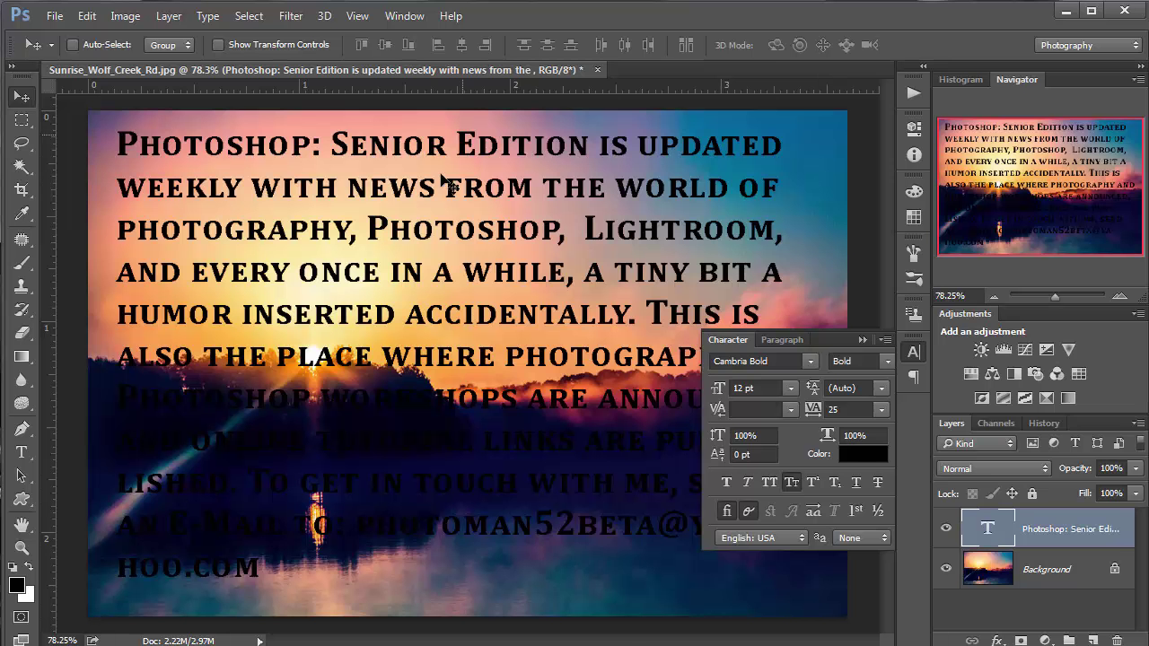
Rasterize the paragraph's type layer
right_click(1060, 533)
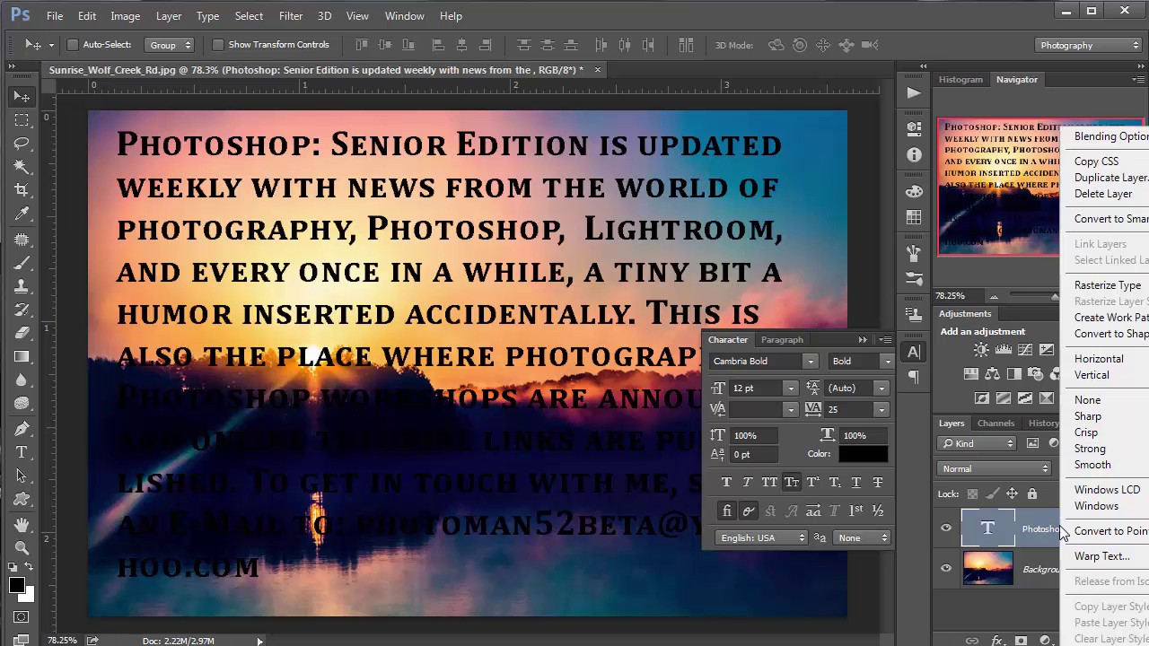
left_click(1095, 286)
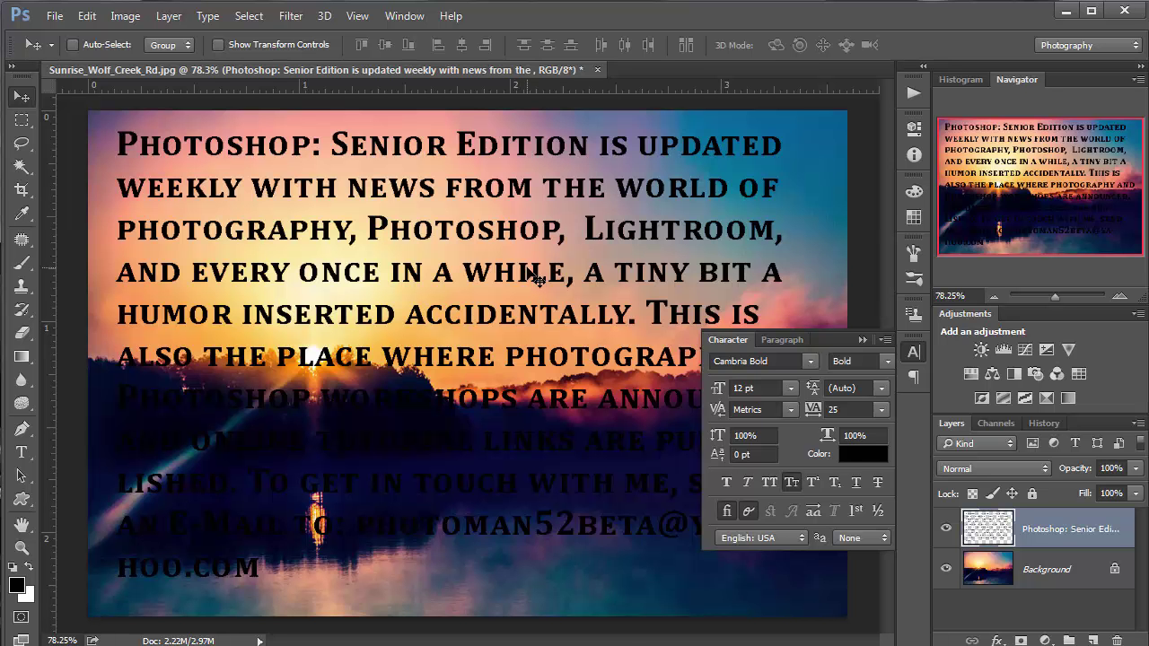
Try distorting the rasterized text's upper corners into a tapered perspective with Free Transform, and undo the distortion
key("ctrl+t")
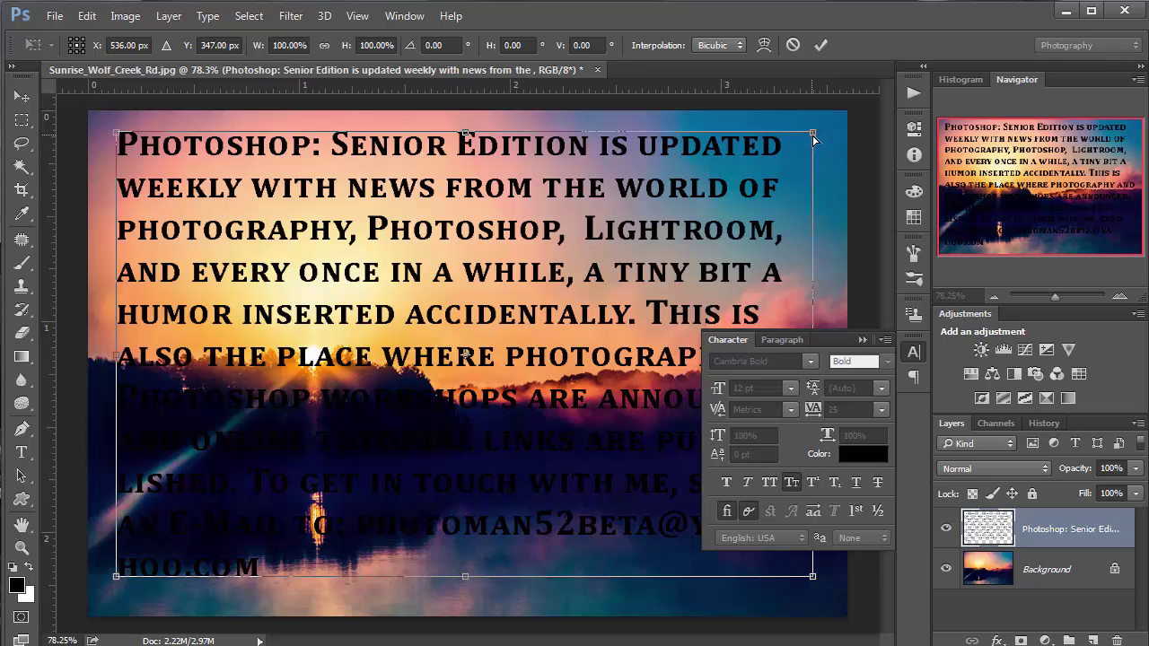
left_click_drag(694, 167, 176, 249)
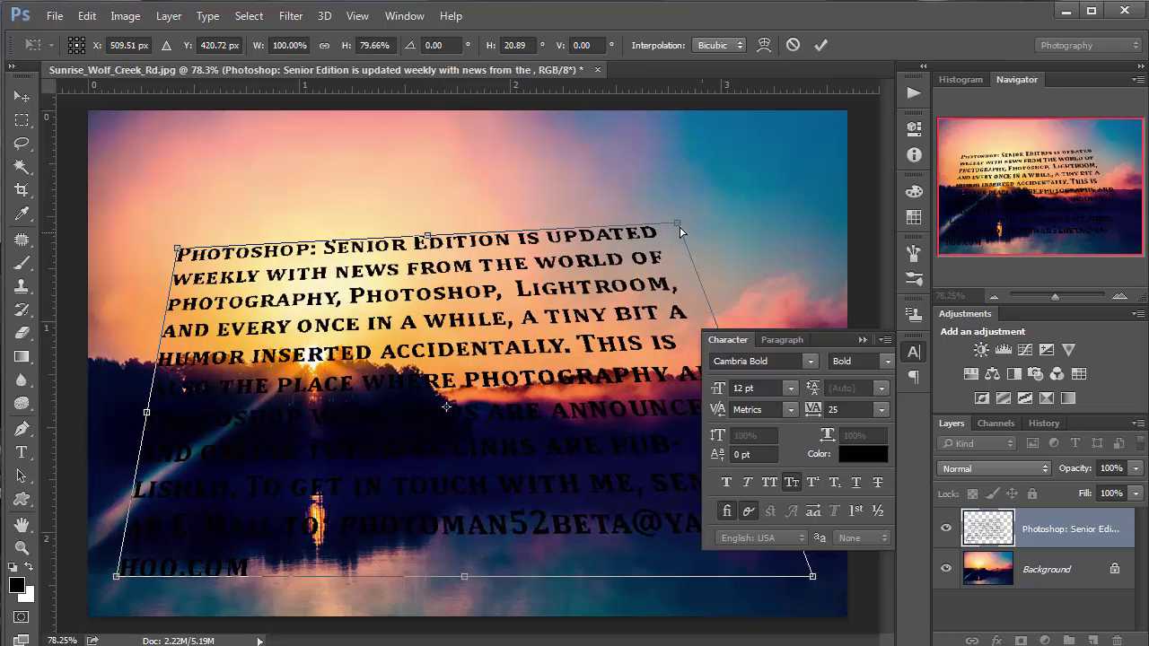
left_click_drag(680, 231, 743, 310)
left_click_drag(176, 248, 316, 242)
left_click_drag(740, 303, 623, 248)
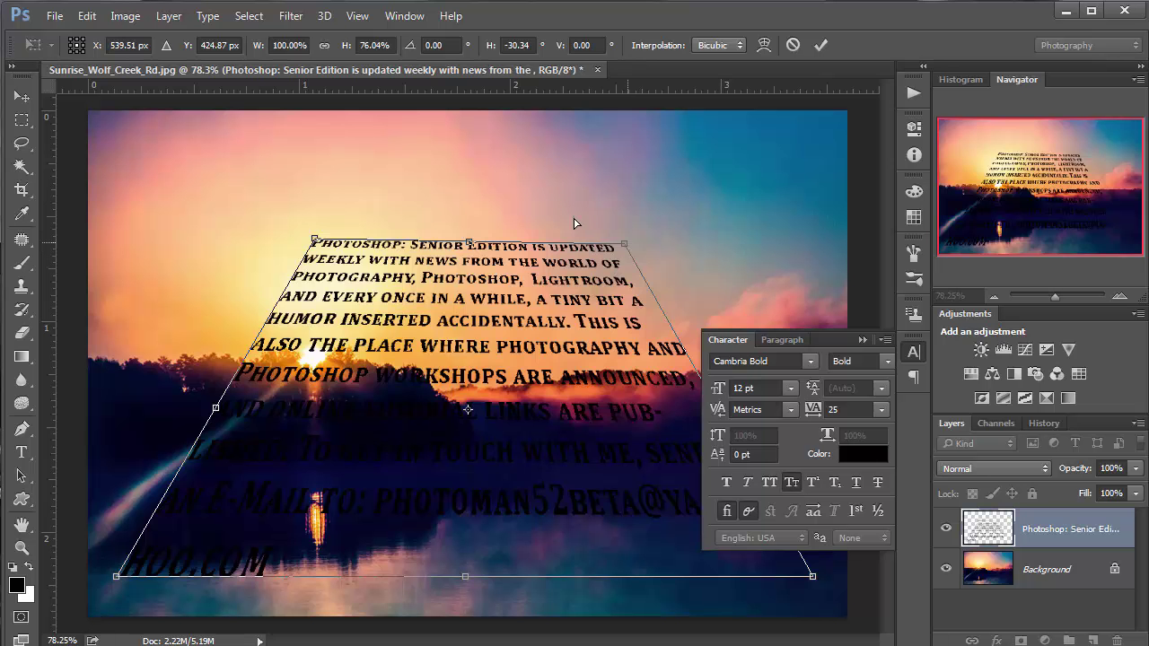
left_click_drag(575, 224, 373, 160)
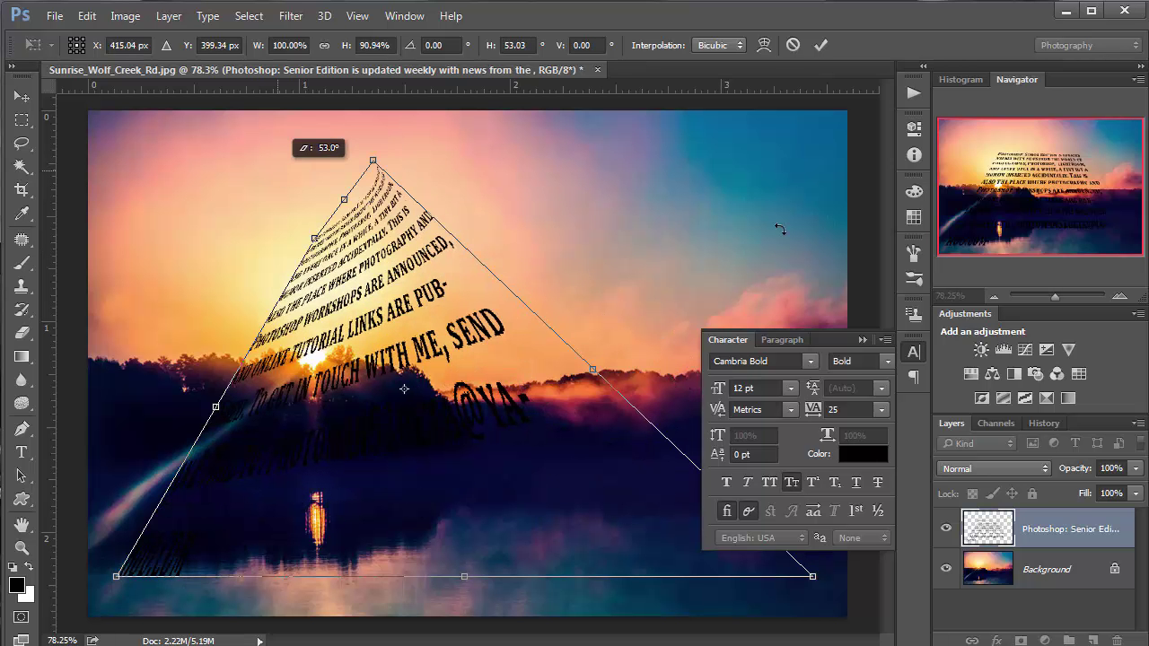
key("ctrl+z")
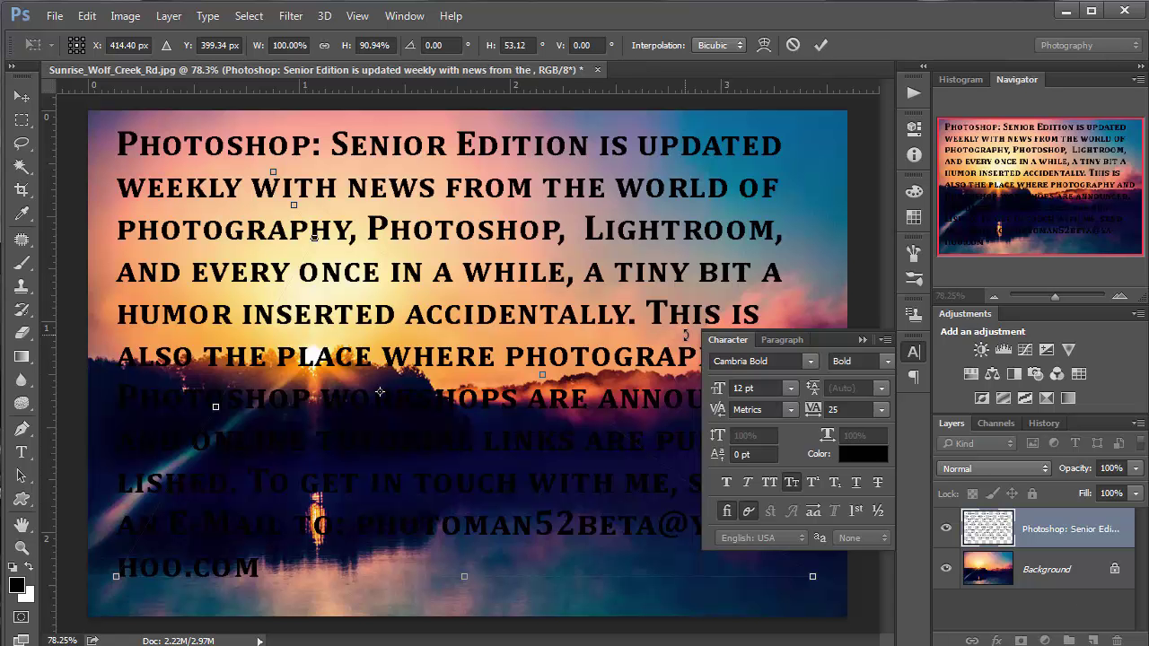
key("Return")
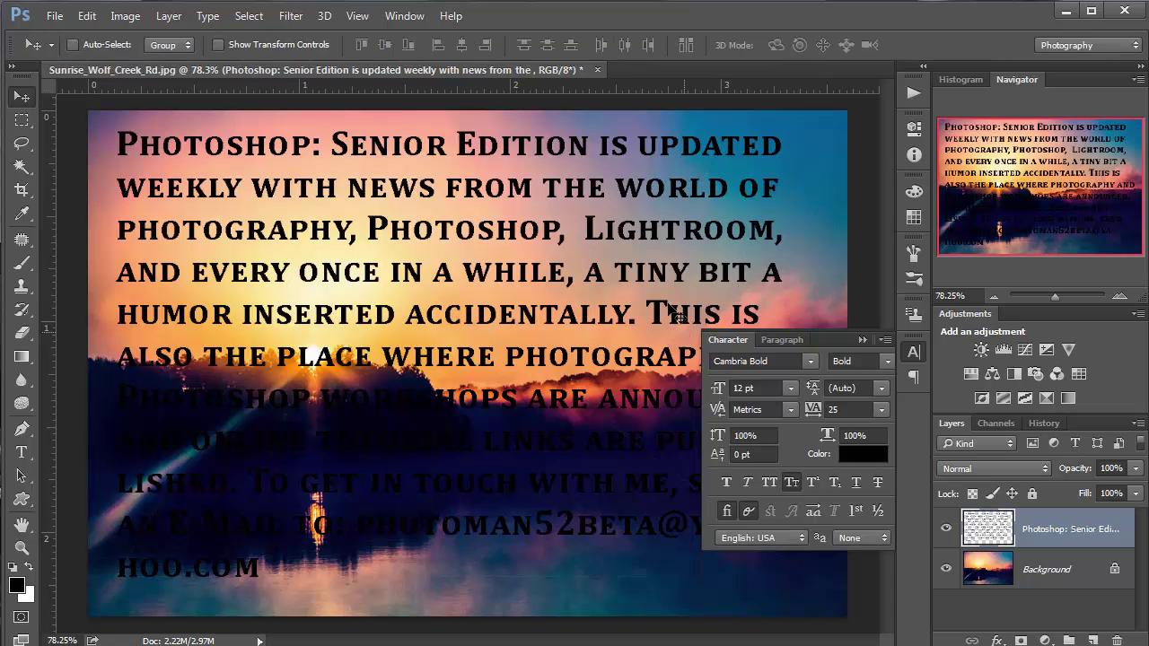
Delete the rasterized paragraph layer
left_click(1117, 638)
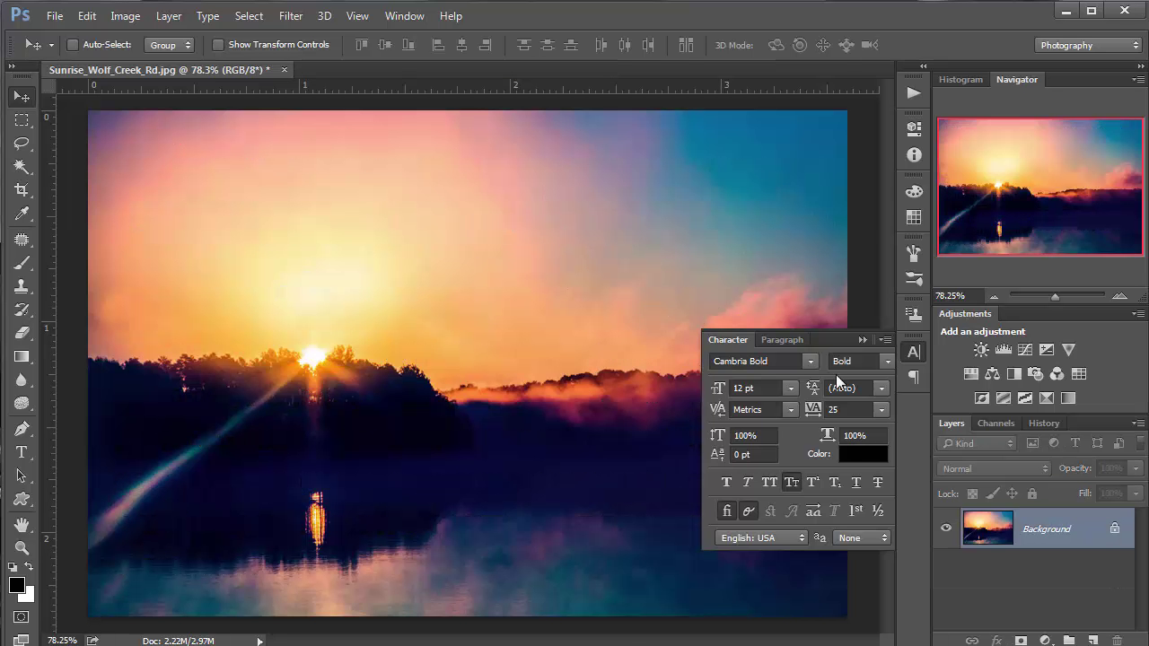
Add a paragraph text box over the upper-left part of the photo reading "The end of the class isn't close at hand..."
left_click(22, 453)
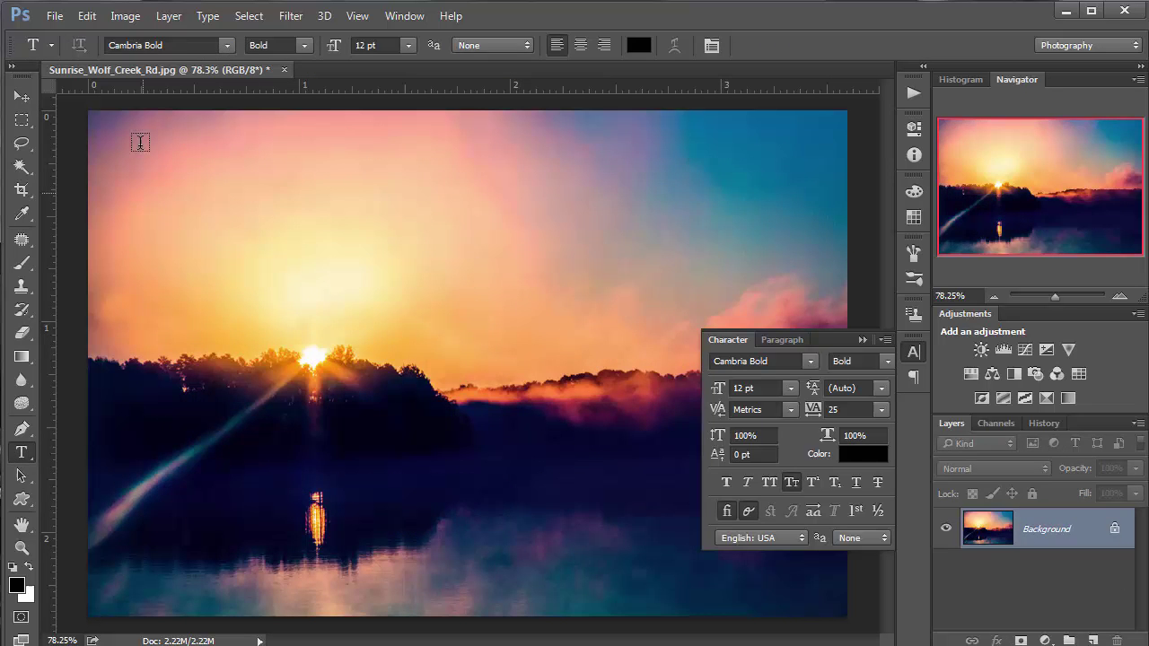
left_click_drag(141, 145, 588, 467)
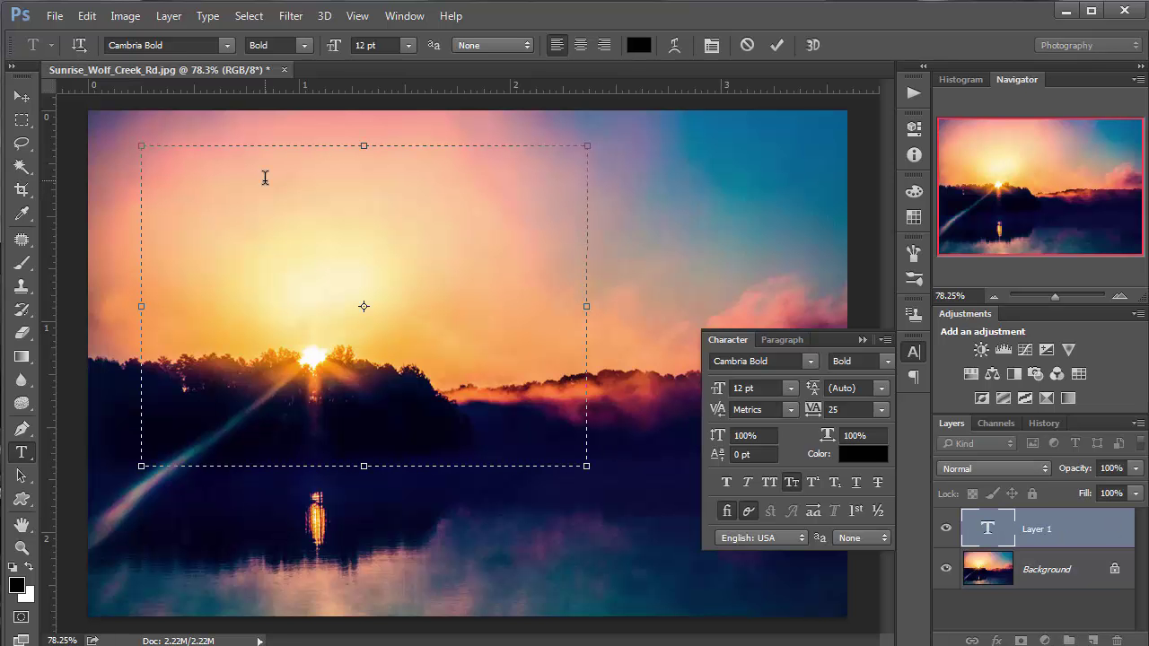
type("The")
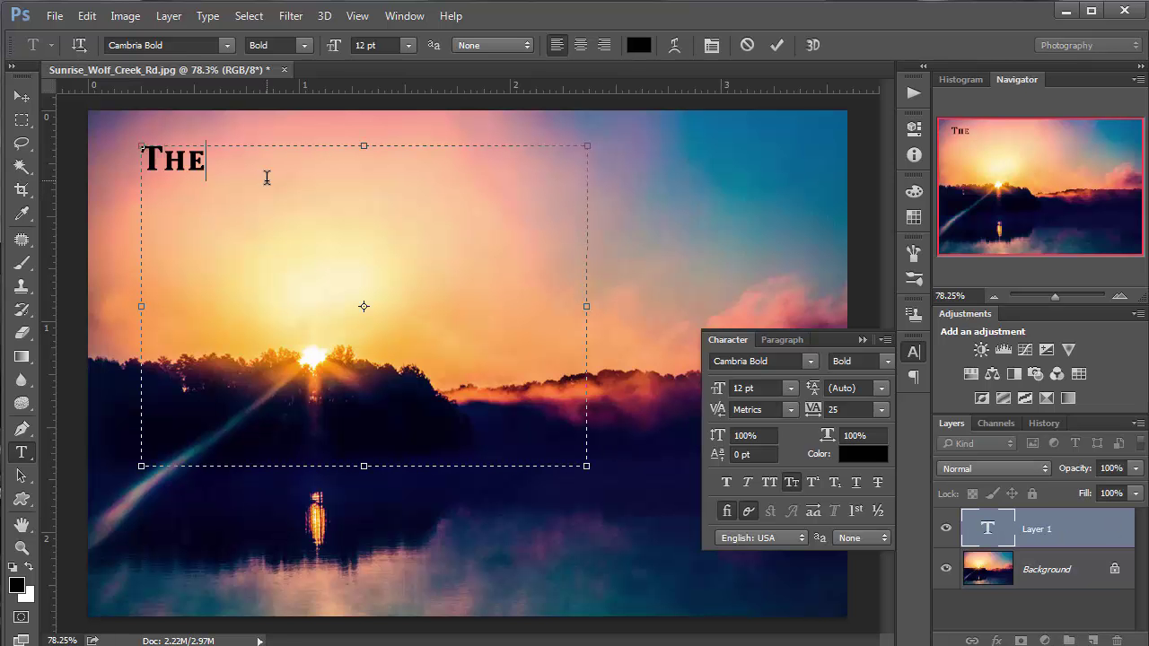
type(" end of")
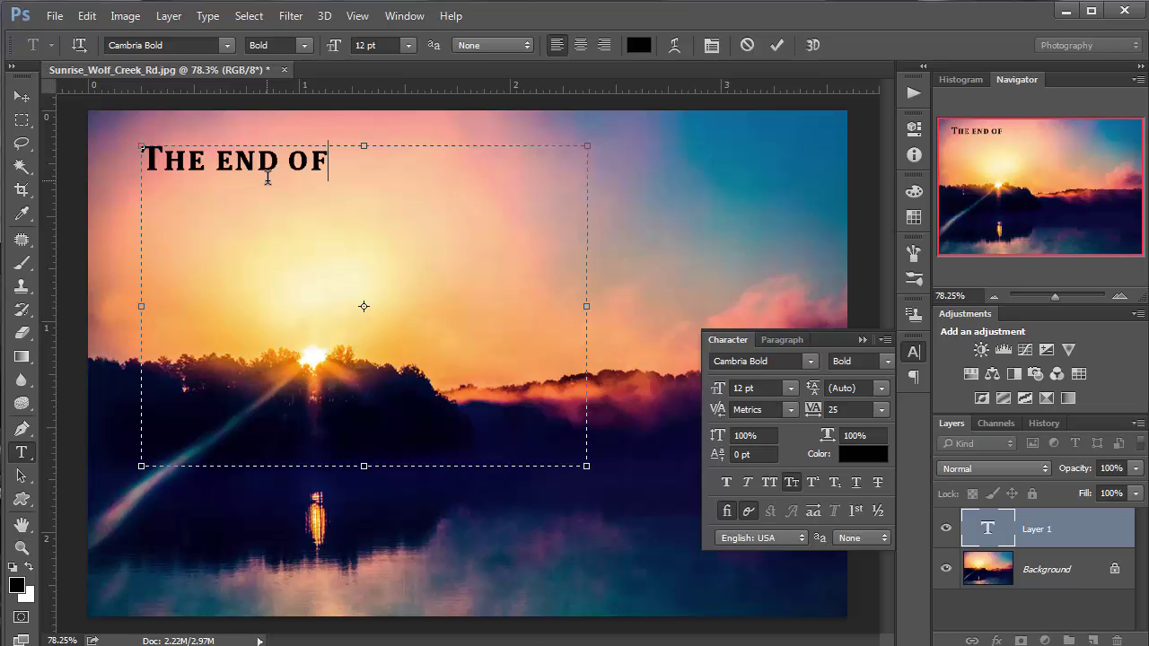
type(" the c")
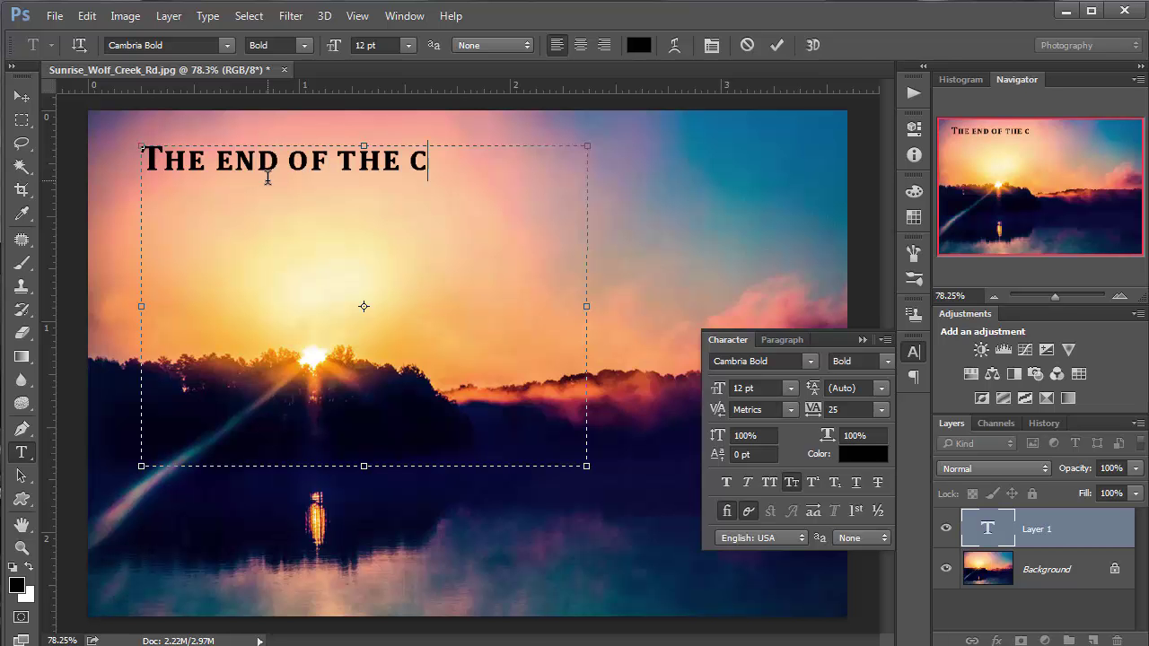
type("lass is")
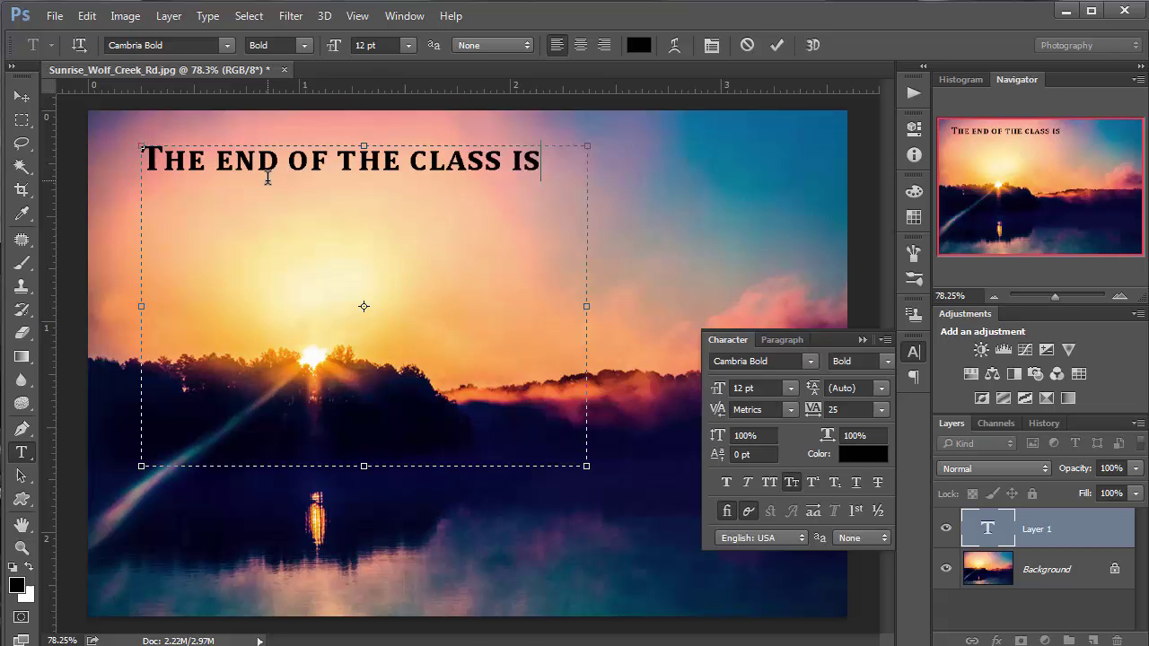
type("n't clos")
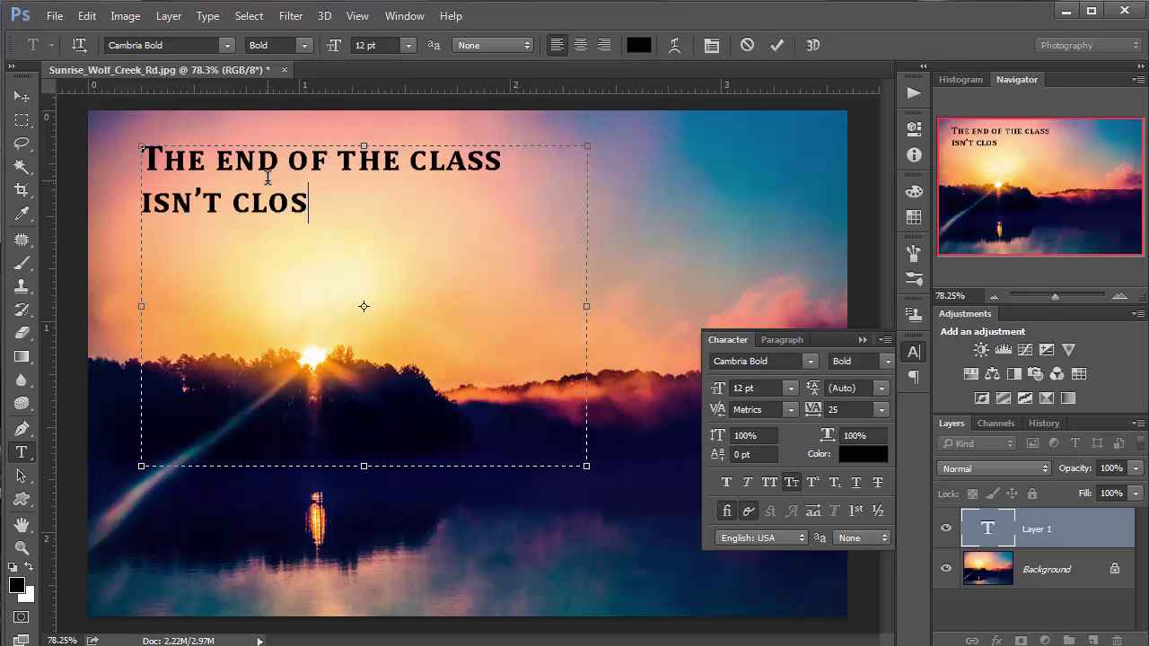
type("e at han")
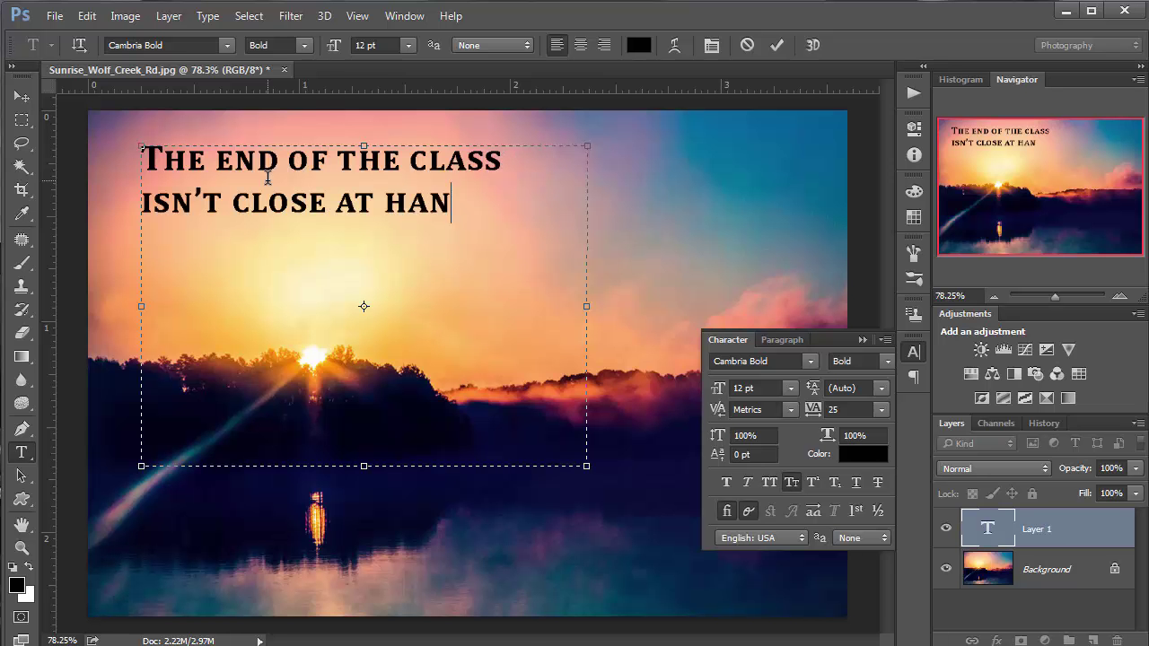
type("d...")
Copy the whole sentence and paste it repeatedly after itself to fill the text box
left_click(149, 171, "shift")
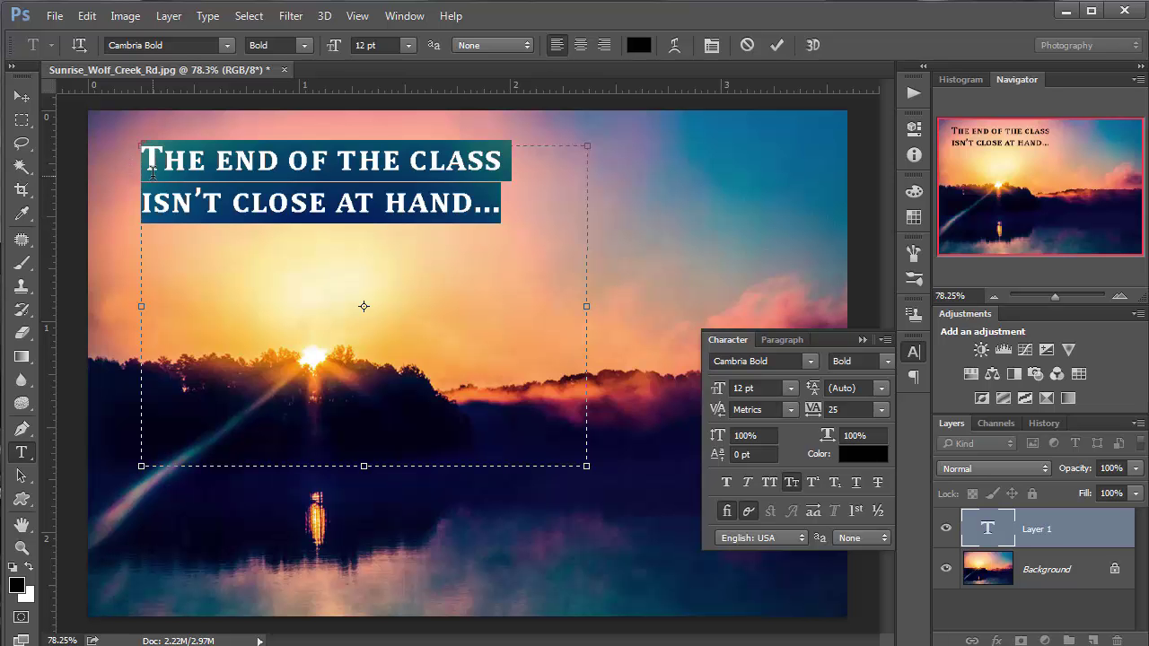
left_click(517, 210)
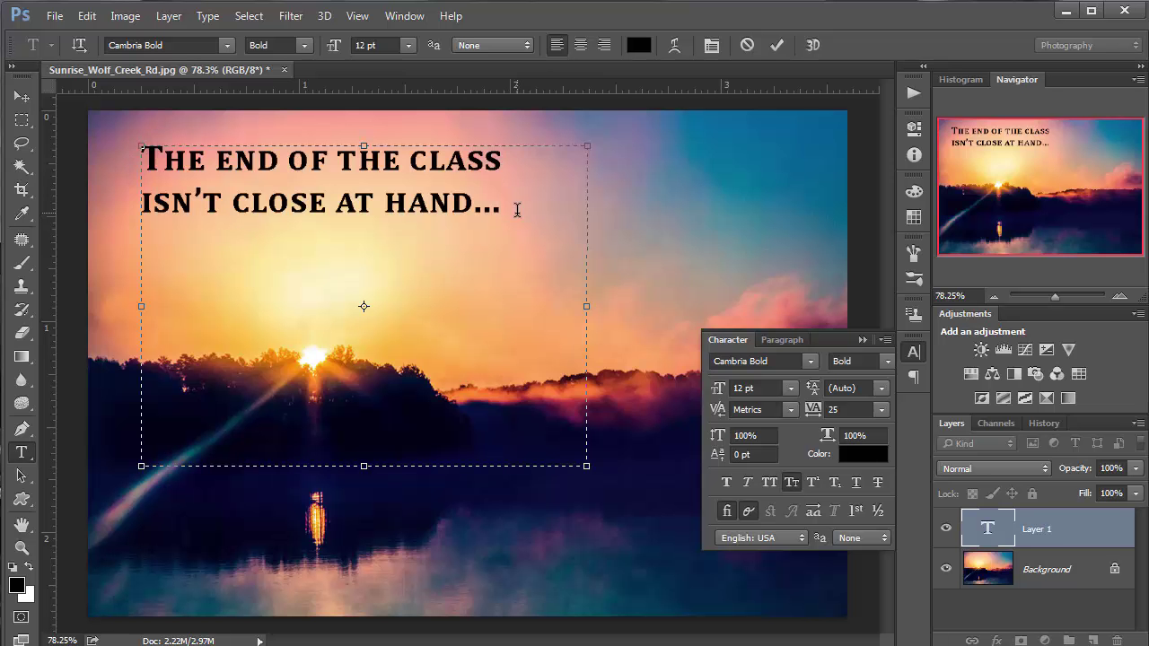
key("ctrl+v")
key("ctrl+v")
key("ctrl+v")
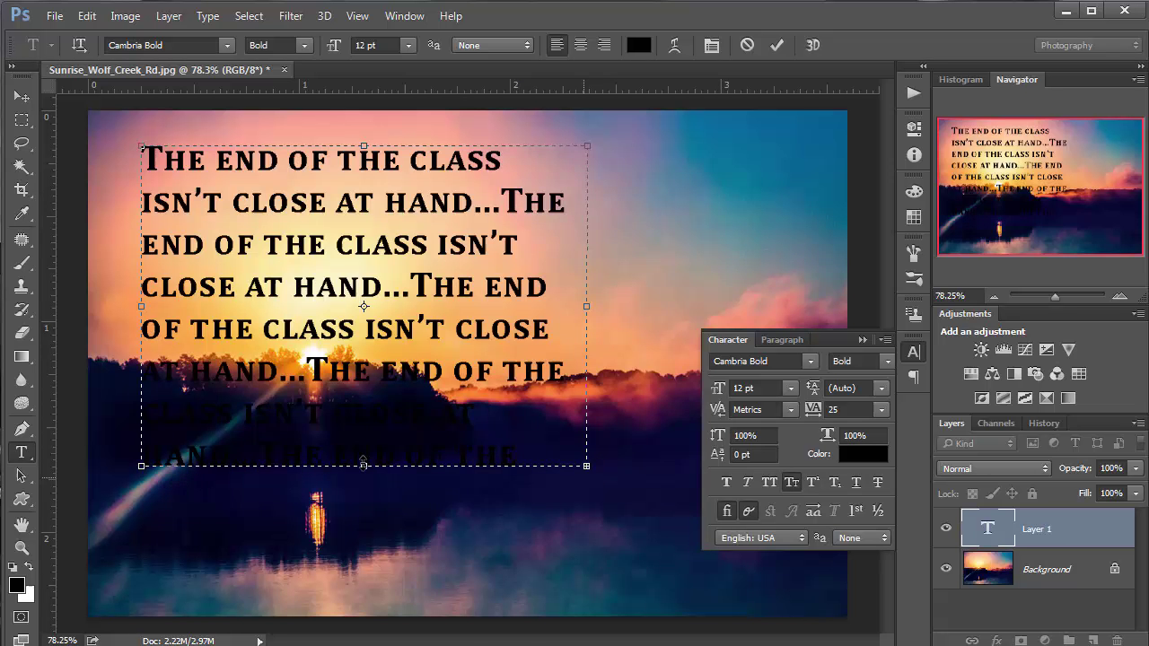
Enlarge the paragraph text box toward the lower right to fit all the repeated text, commit it, and delete the layer
left_click_drag(589, 467, 658, 582)
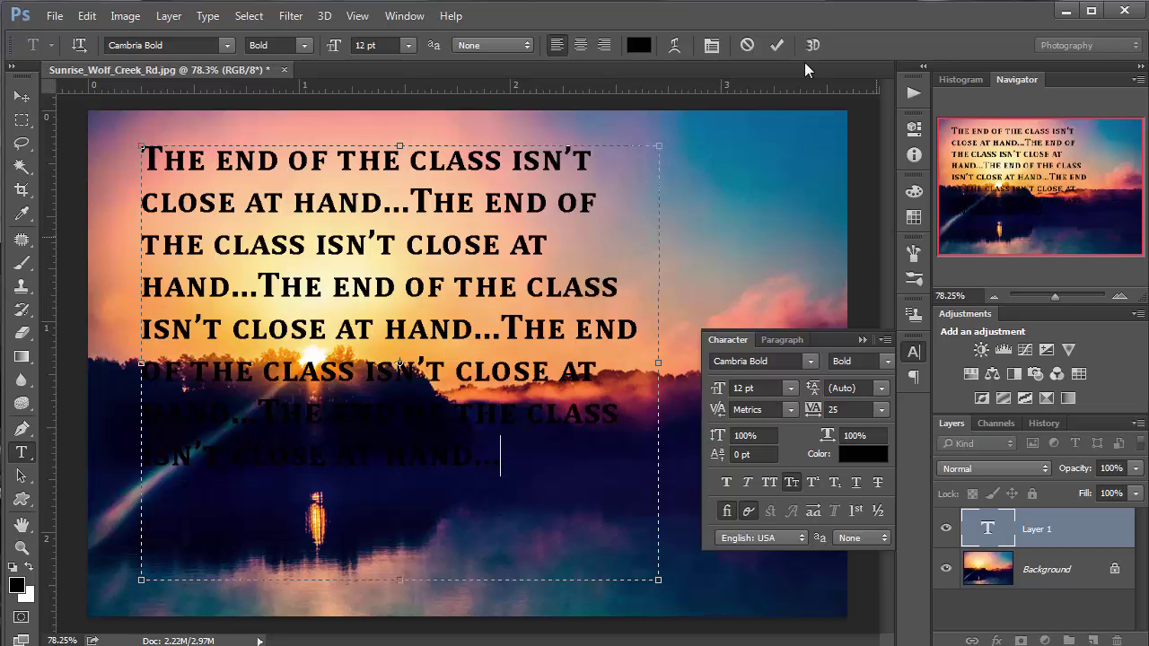
left_click(776, 47)
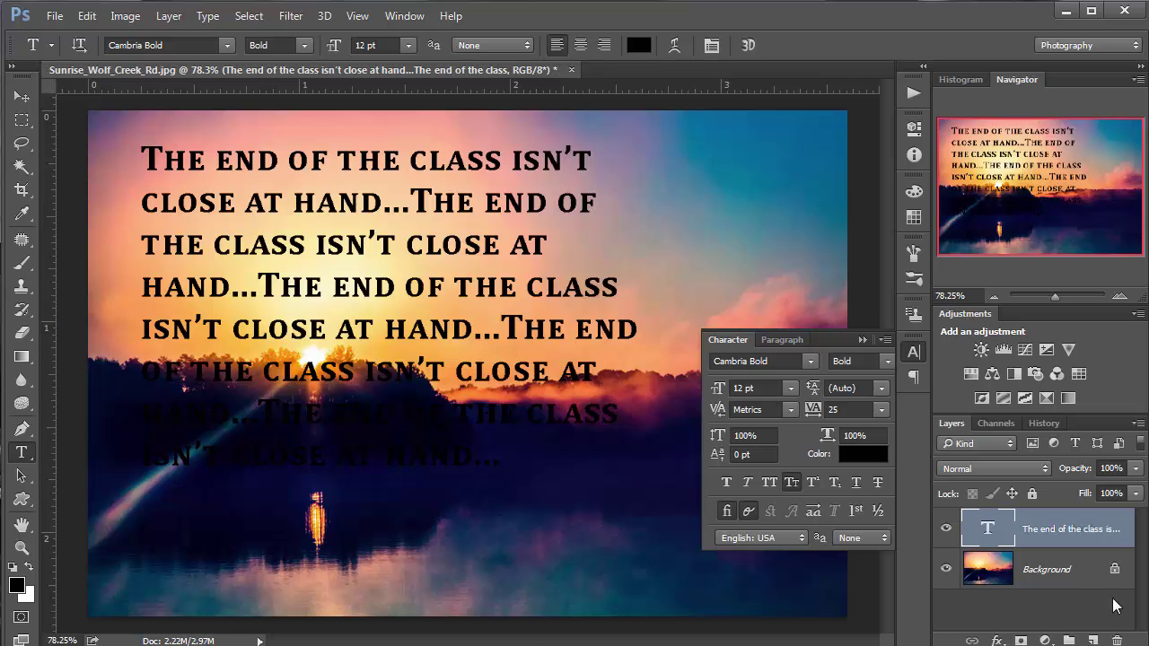
left_click_drag(1104, 639, 1117, 641)
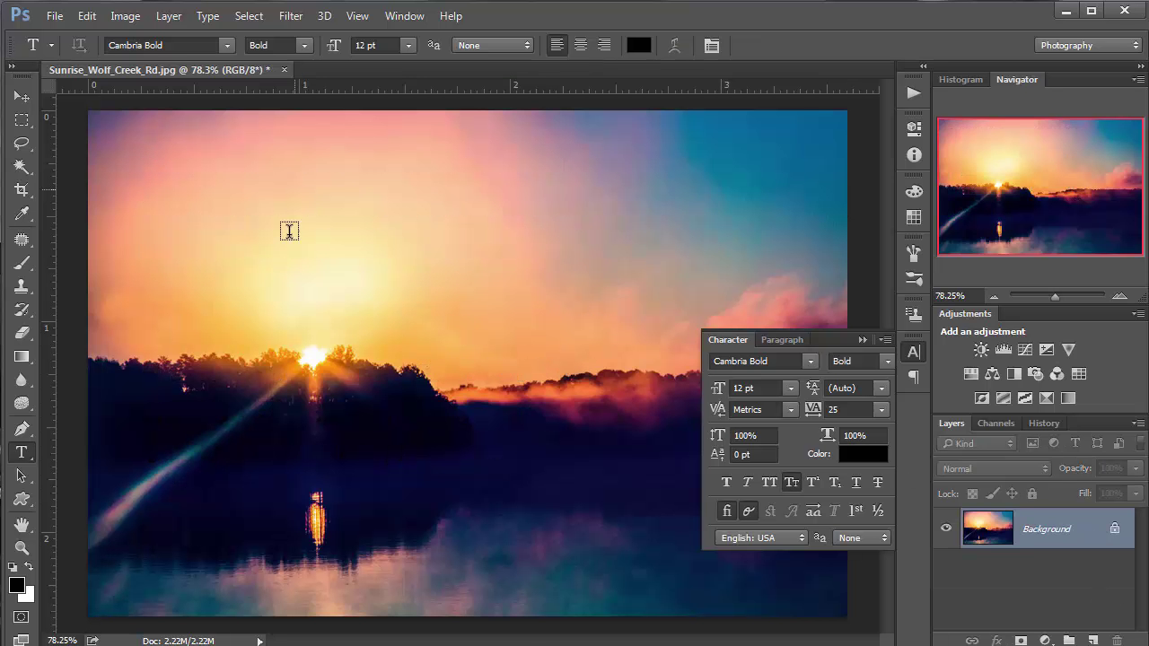
Add the one-line point text "Merry Happy Happy!" above the sun and shift it slightly down and to the left
left_click(305, 235)
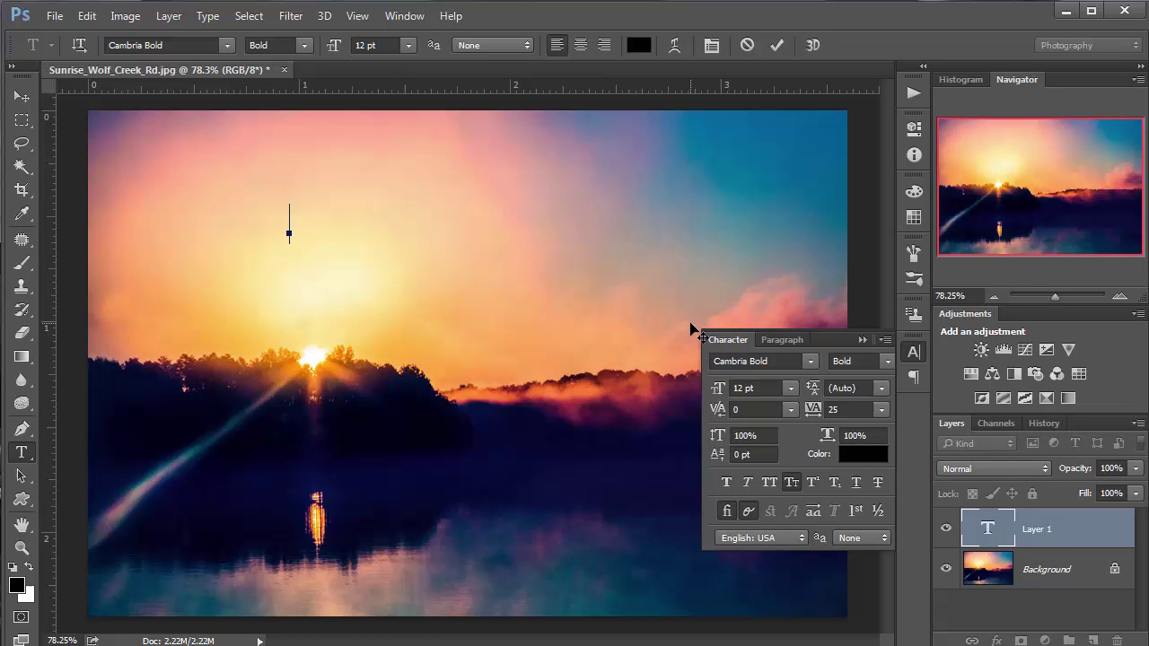
type("Meryr")
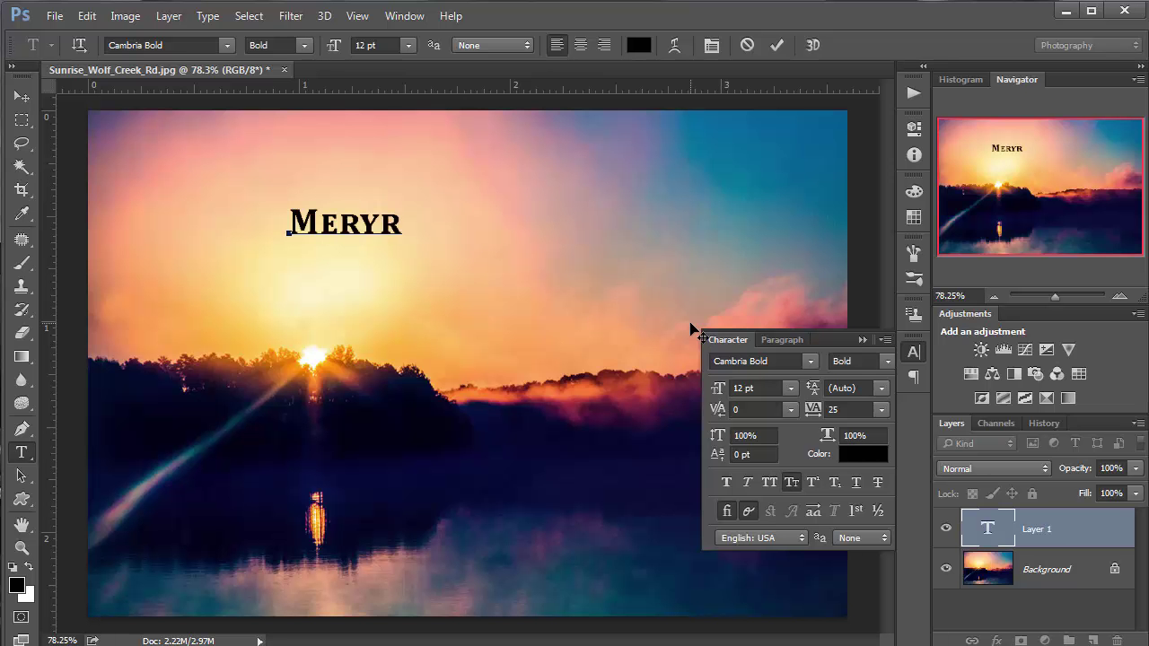
key("BackSpace")
key("BackSpace")
type("ry ")
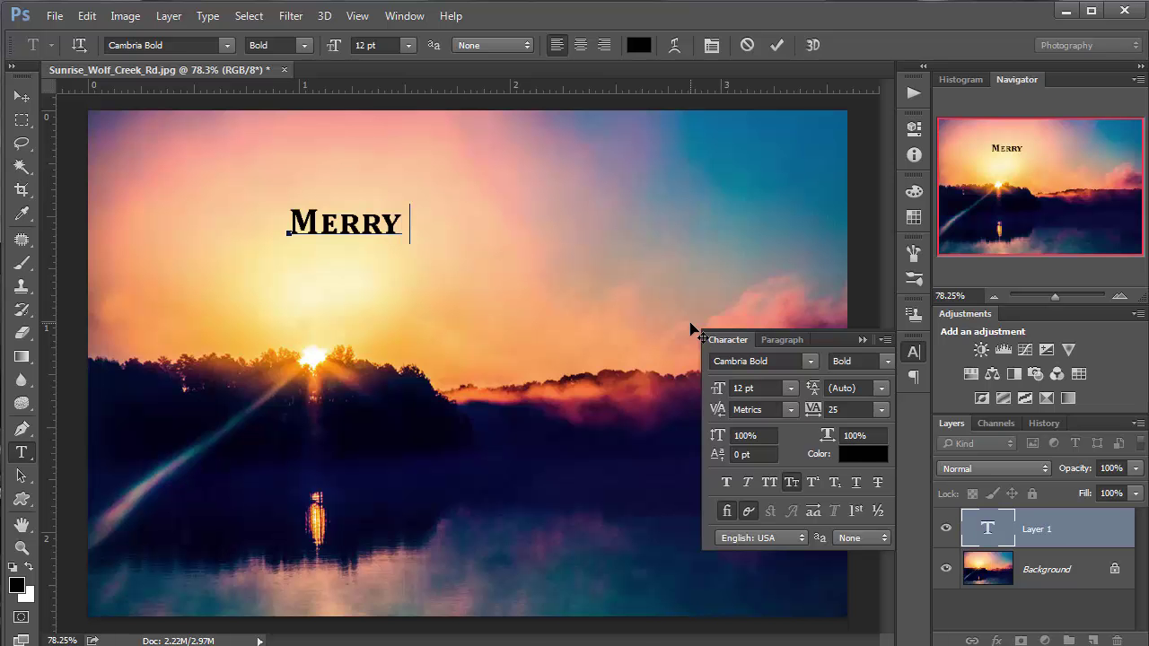
type("Happ")
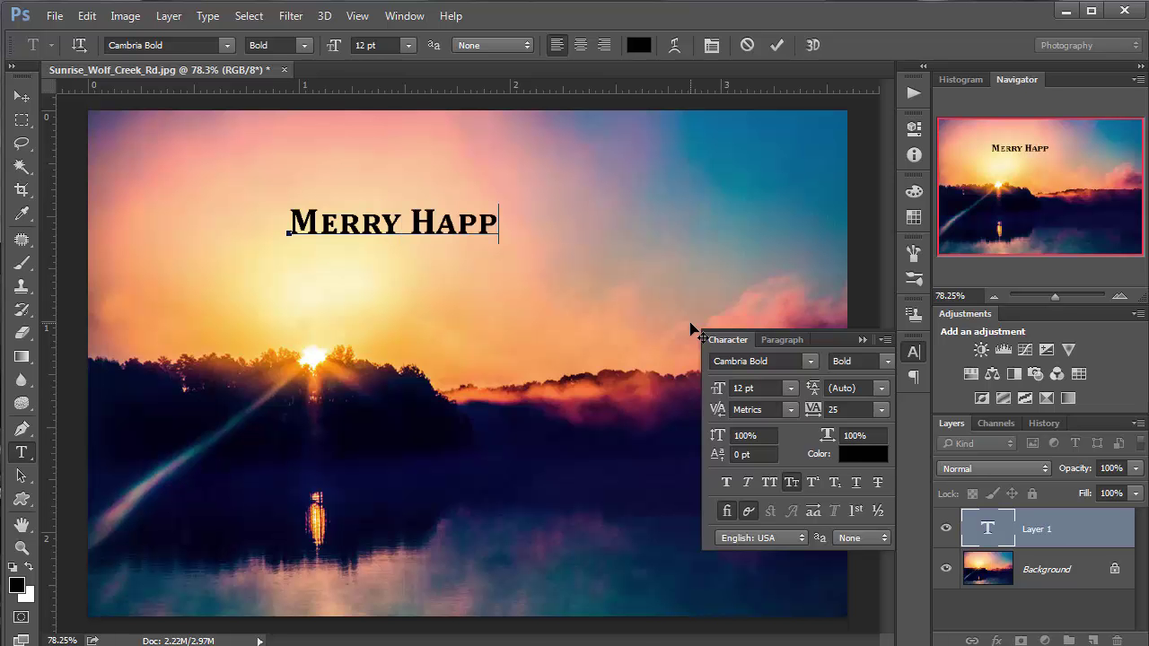
type("y Happy")
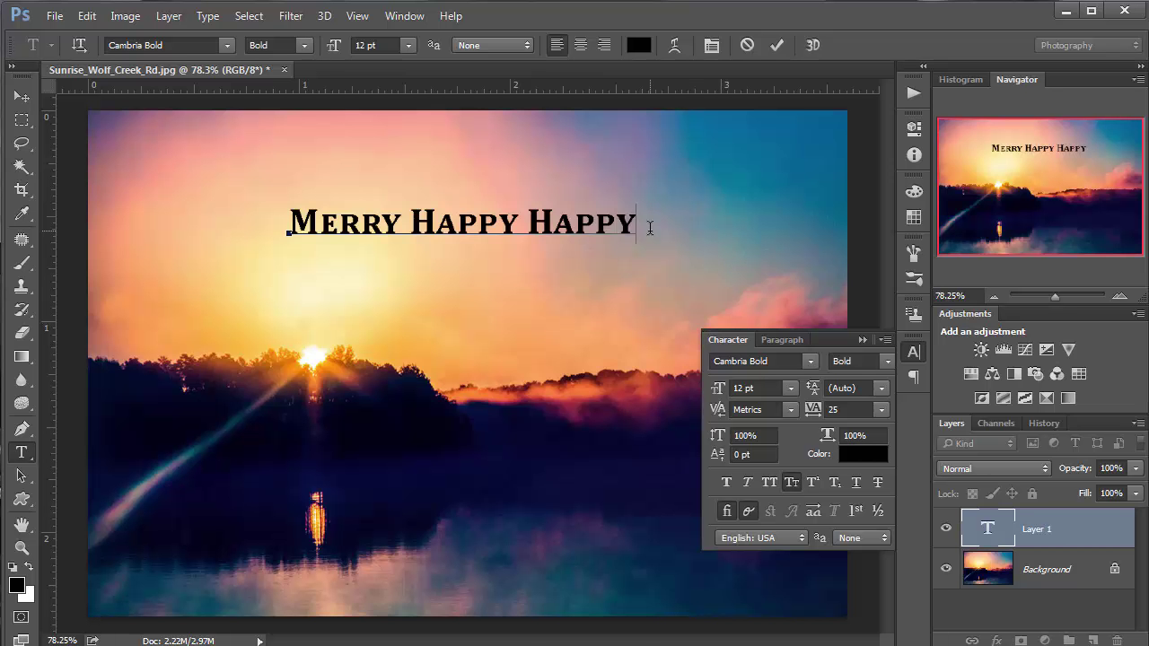
type("!")
left_click_drag(464, 272, 490, 290)
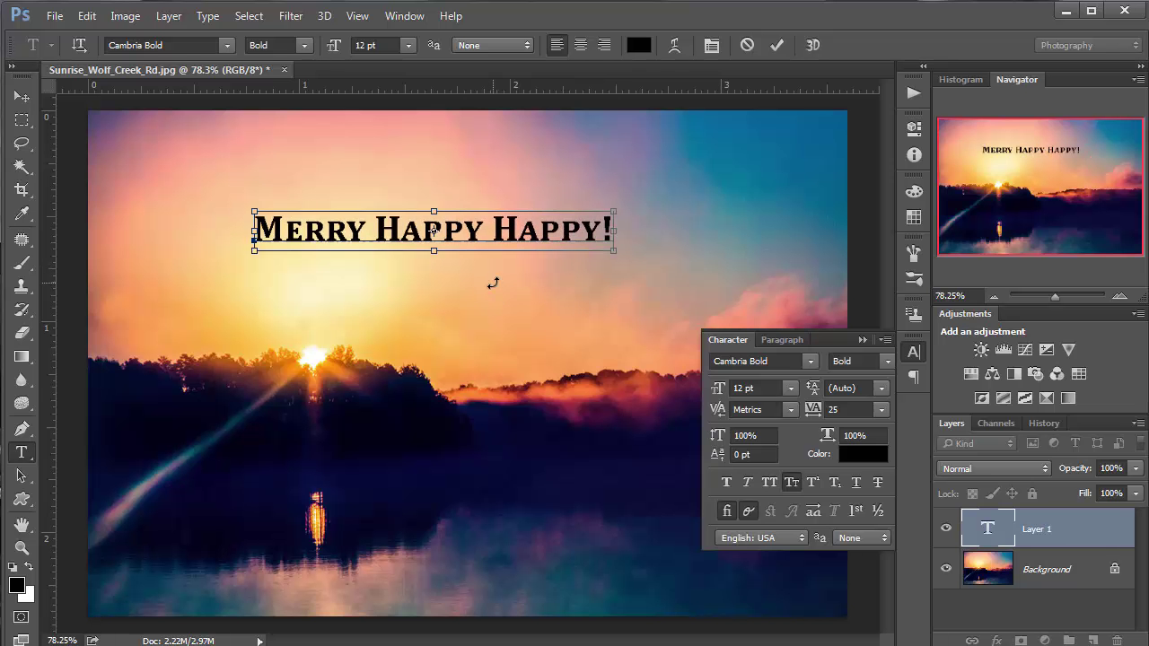
Commit the "Merry Happy Happy!" text and stretch it vertically to about 490% height with Free Transform
left_click(483, 285, "ctrl")
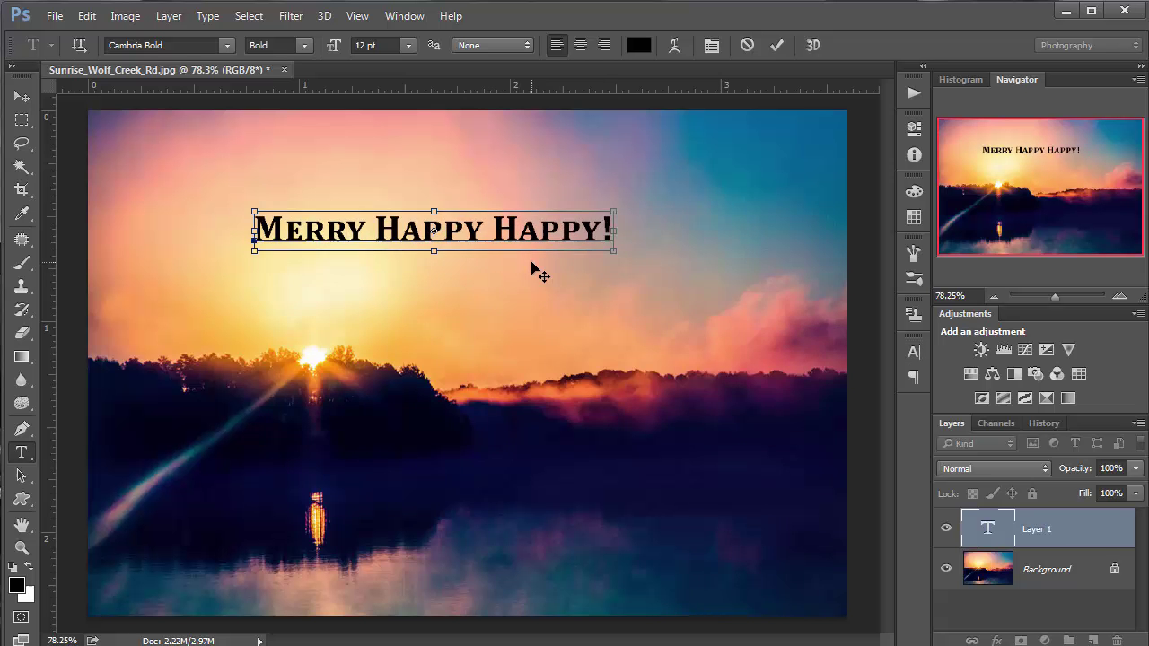
key("ctrl+t")
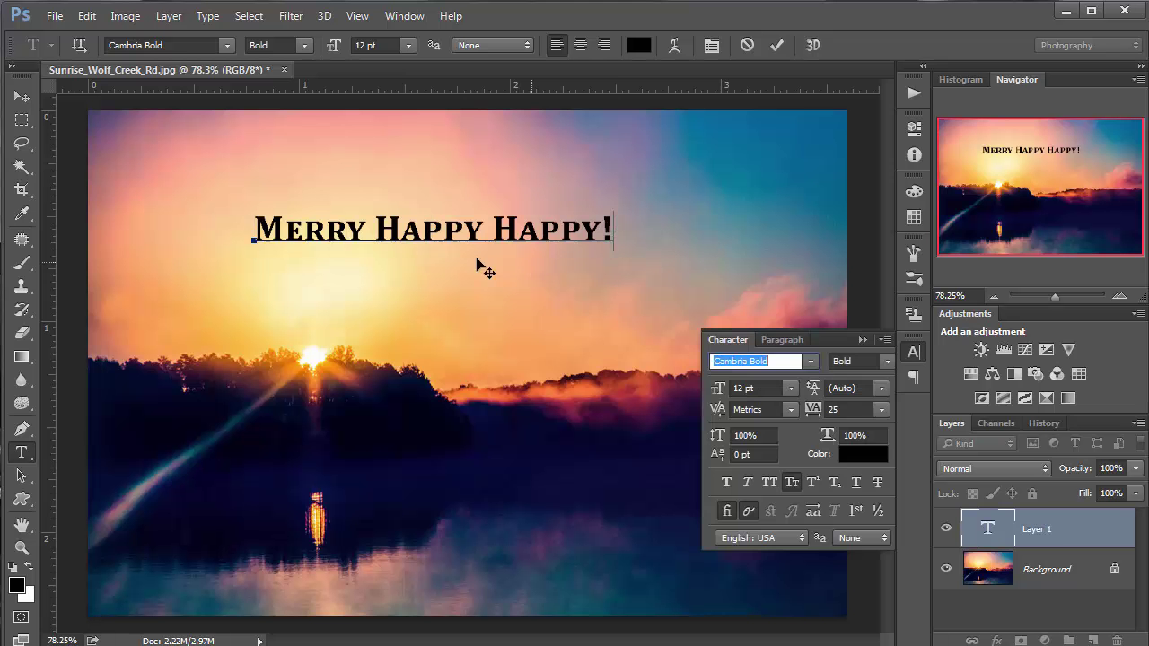
left_click(990, 528)
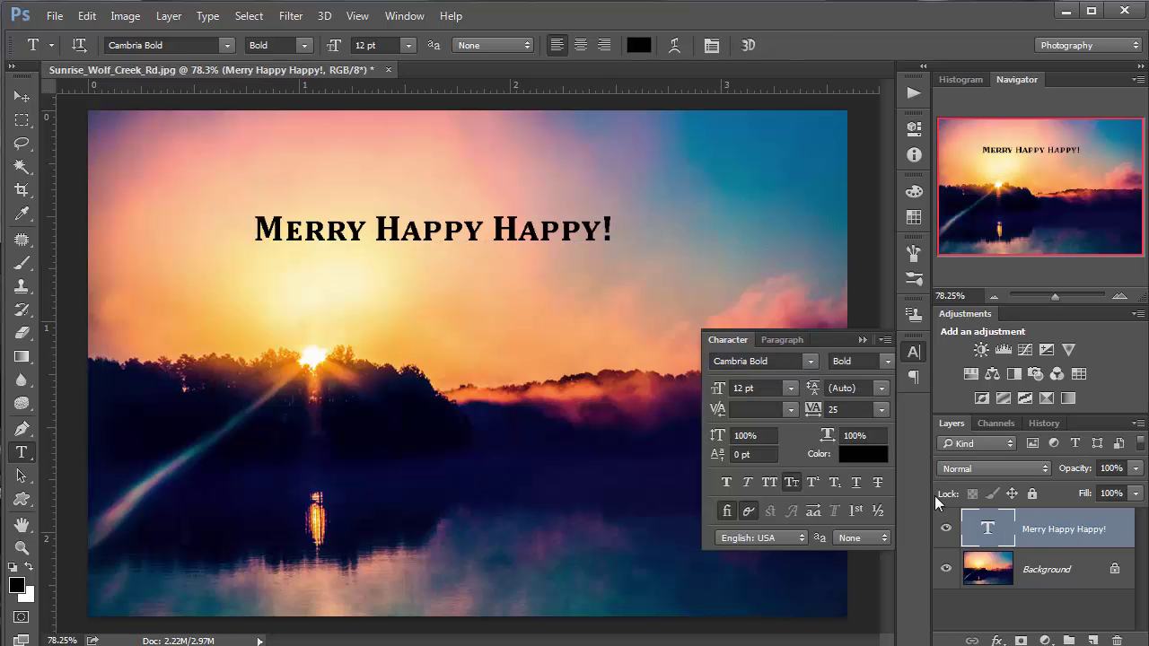
key("ctrl+t")
left_click_drag(434, 256, 434, 406)
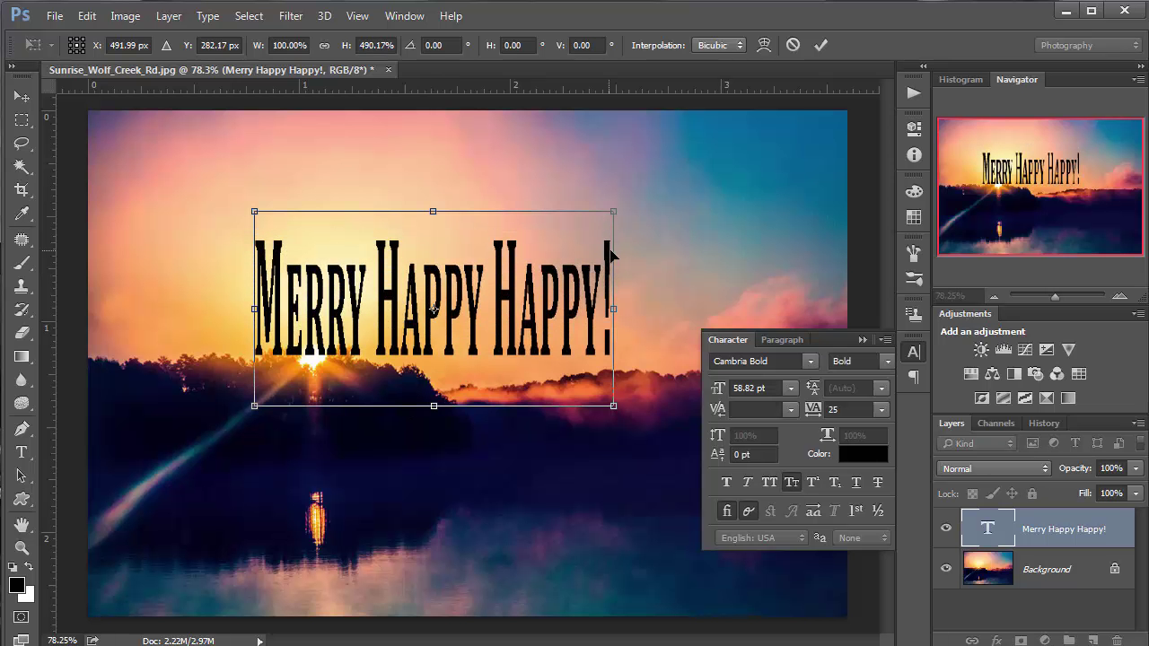
key("Return")
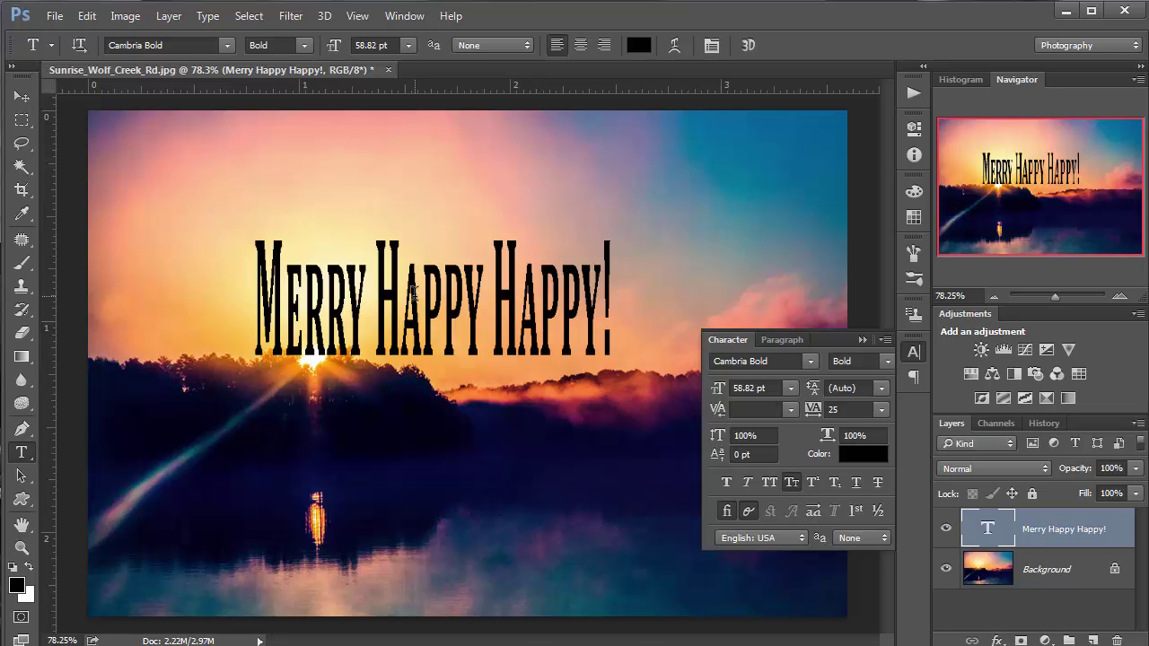
Edit the stretched text to read "Merry Happy Hippy!" by replacing the "a" in the last word with "i"
double_click(992, 531)
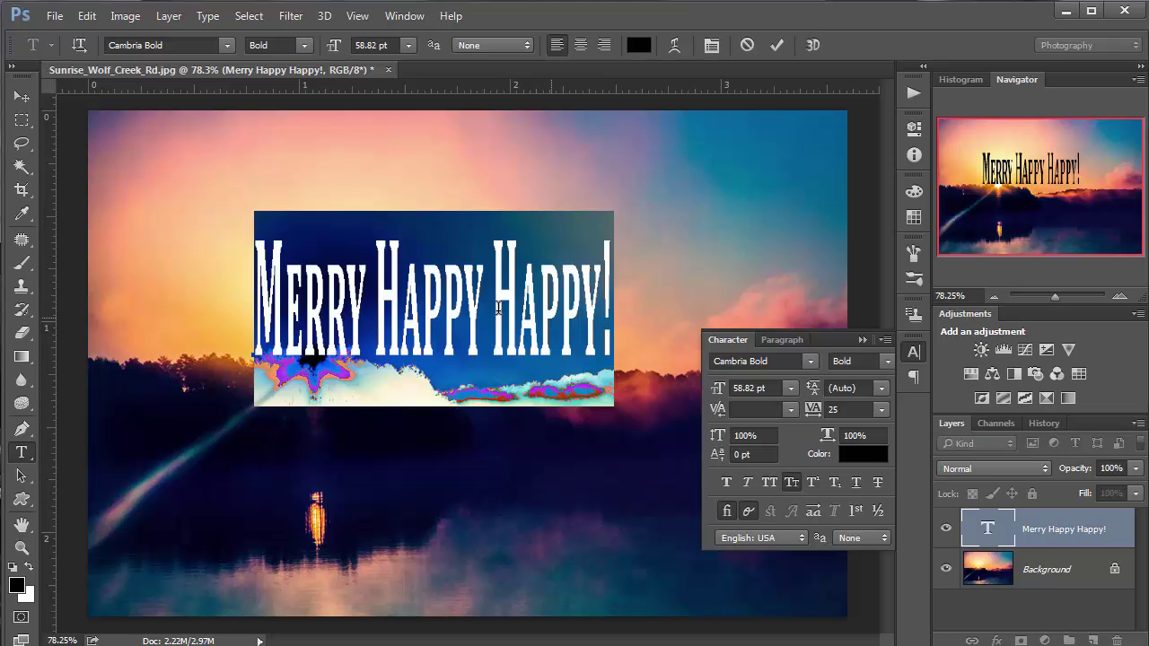
left_click_drag(537, 314, 527, 320)
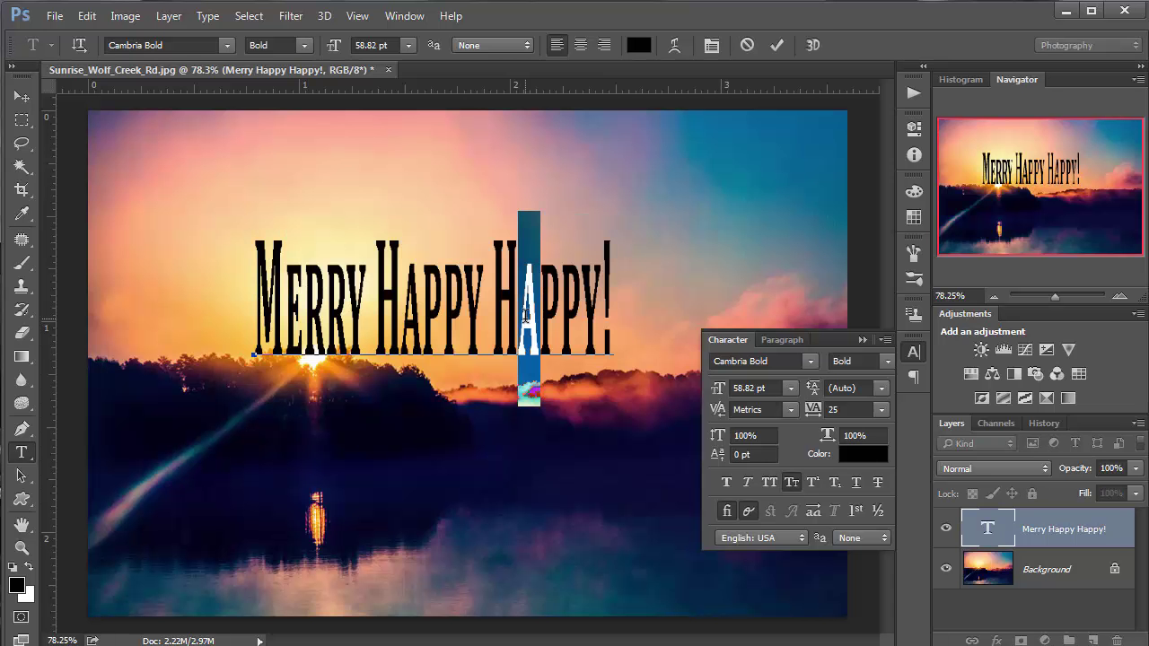
type("i")
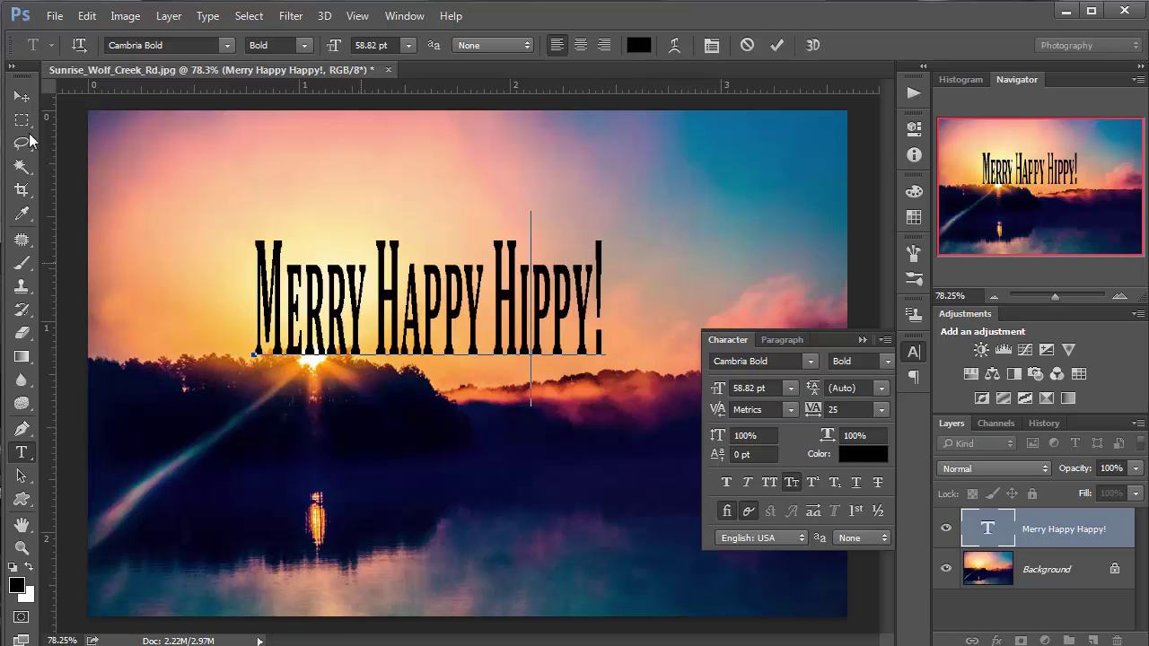
left_click(21, 97)
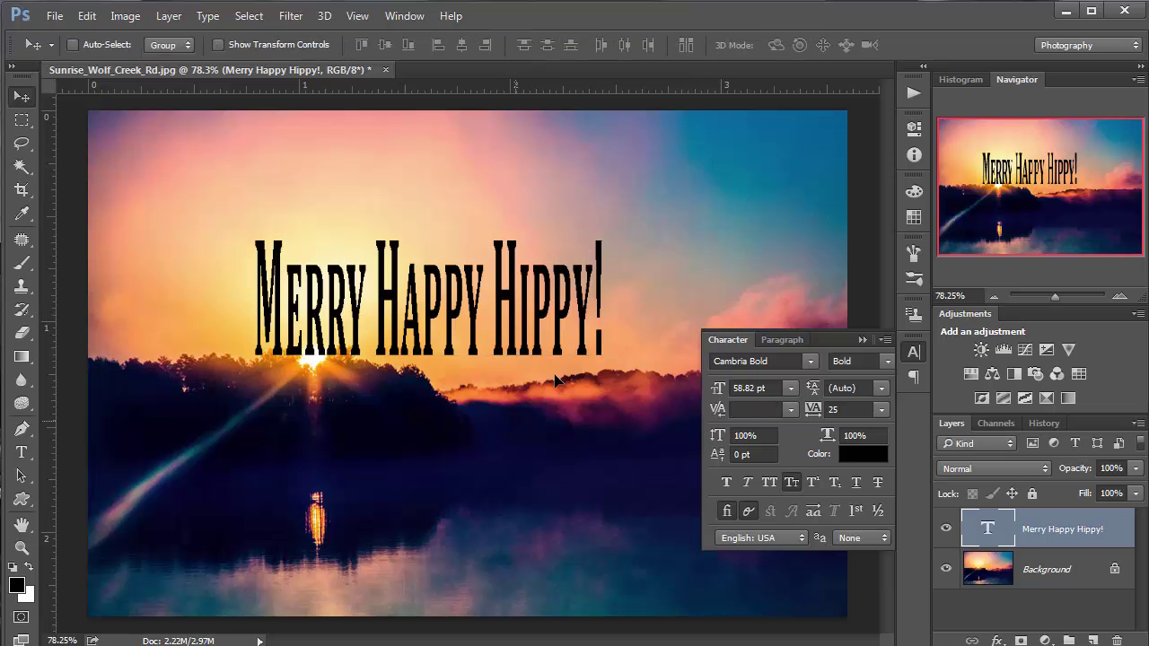
Move the "Merry Happy Hippy!" text slightly up and to the right, and delete its layer
left_click_drag(555, 381, 576, 331)
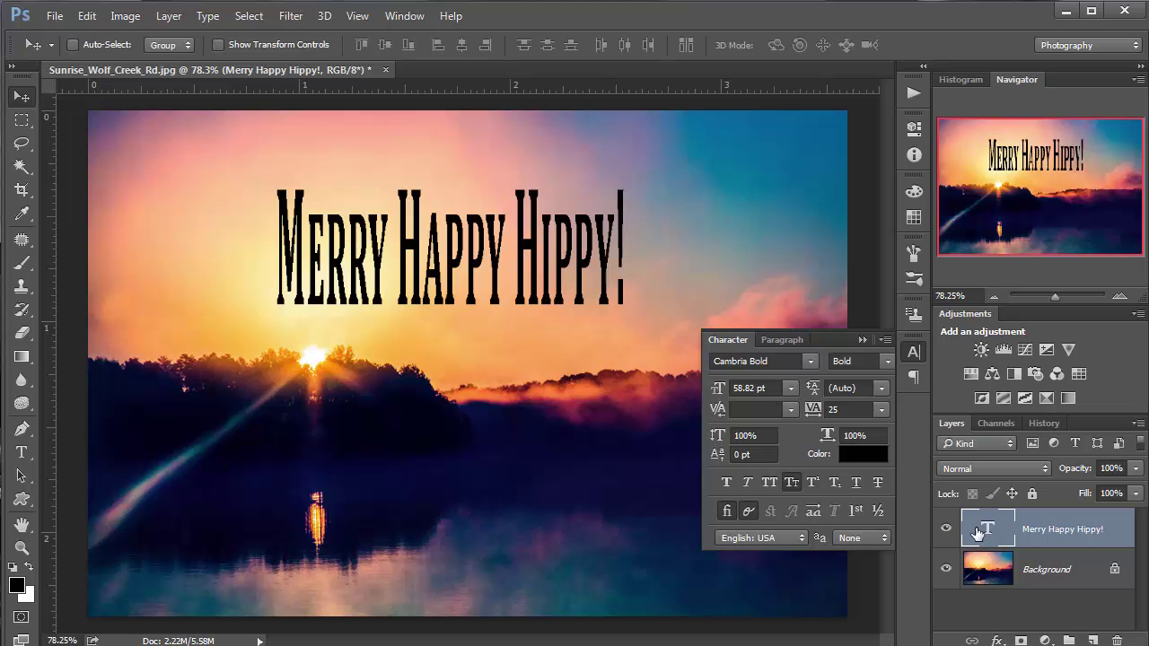
key("Delete")
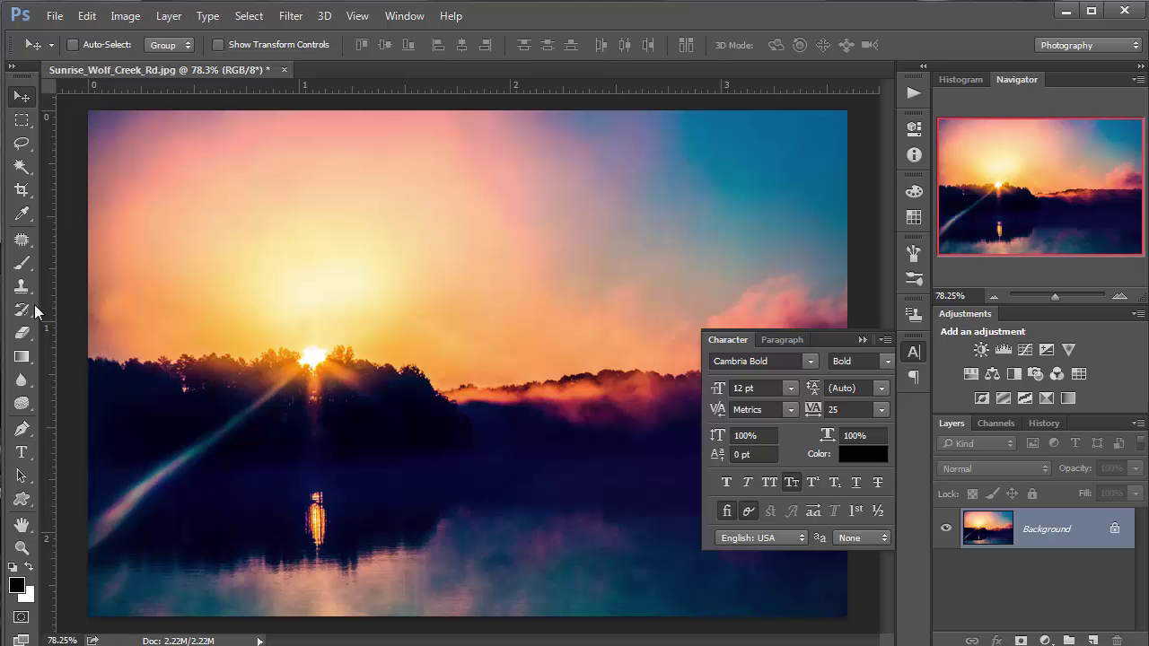
Add the vertical point text "Now Is The time" running down the photo from the upper-left sky with the Vertical Type tool
left_click(21, 452)
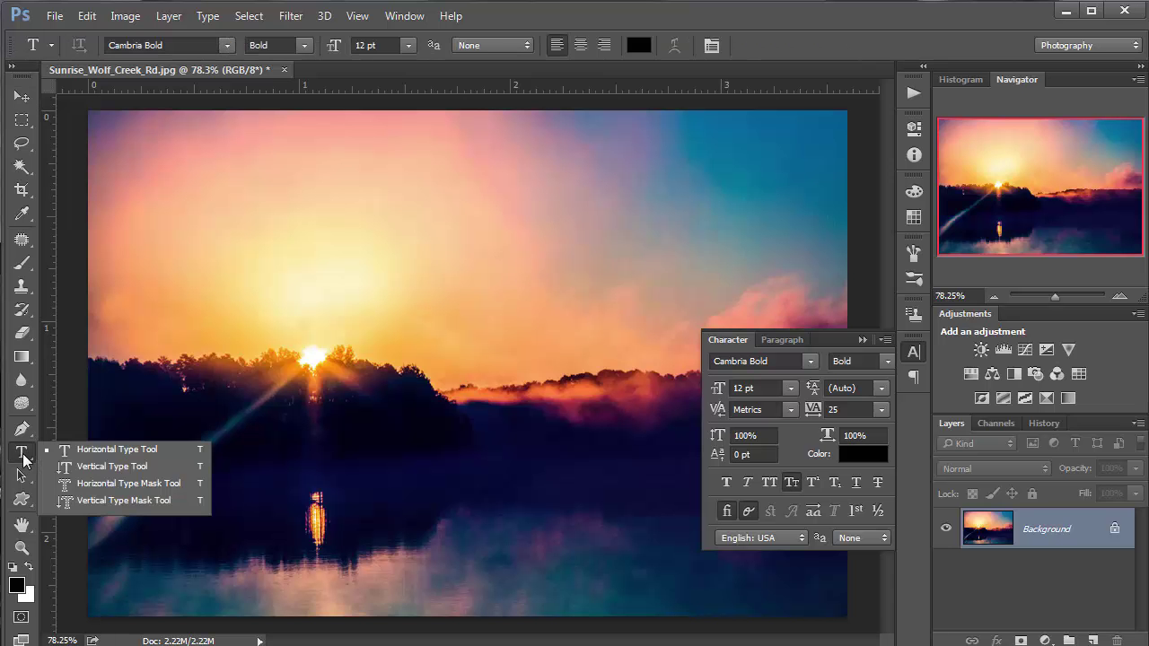
left_click(78, 468)
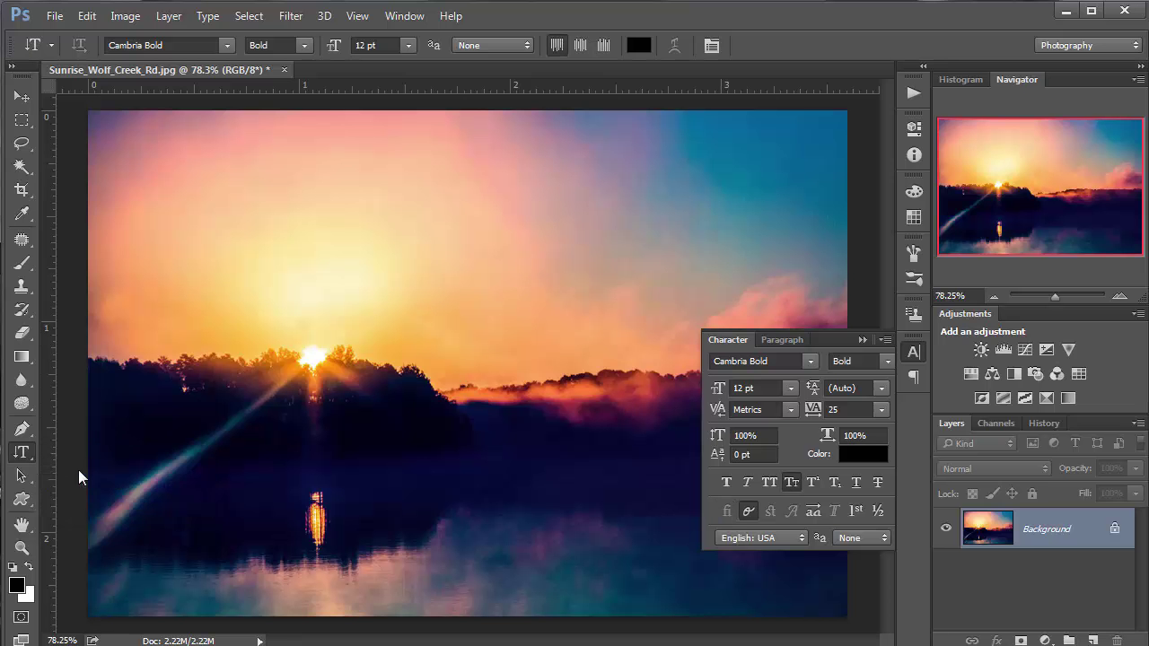
left_click(143, 178)
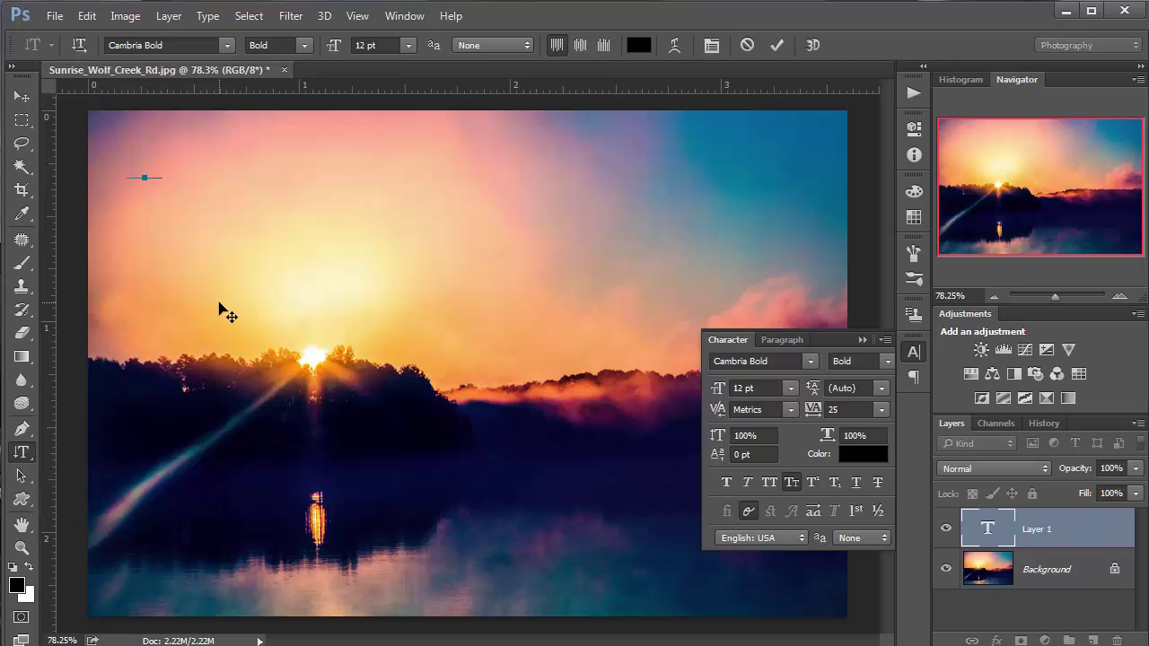
type("Now ")
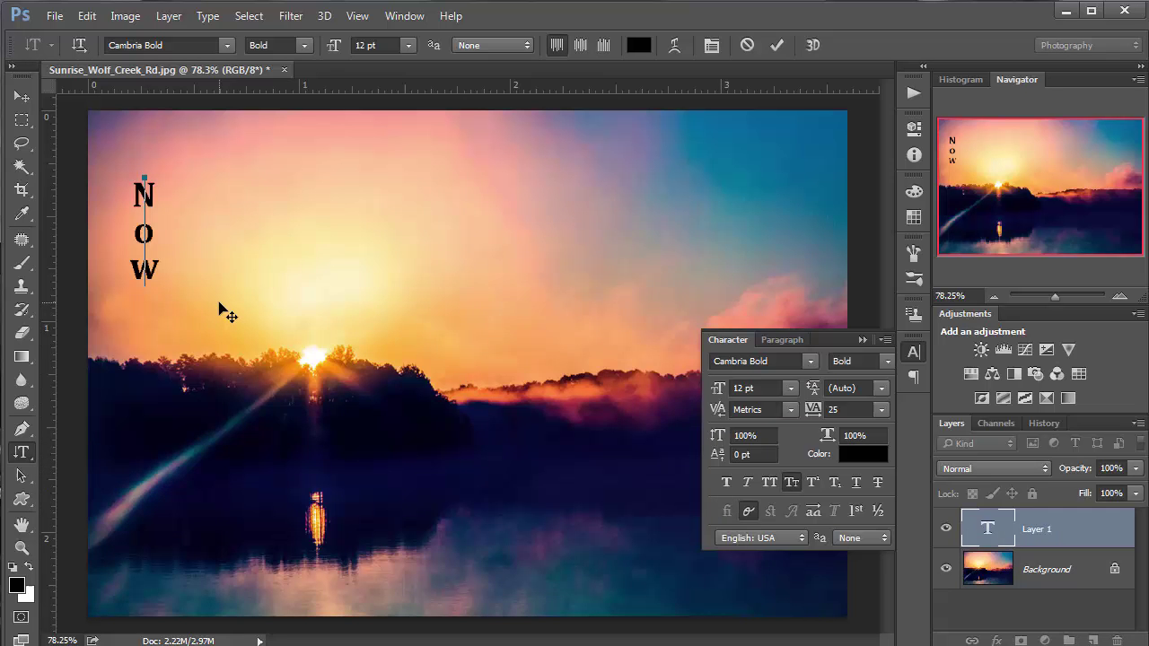
type("is the time")
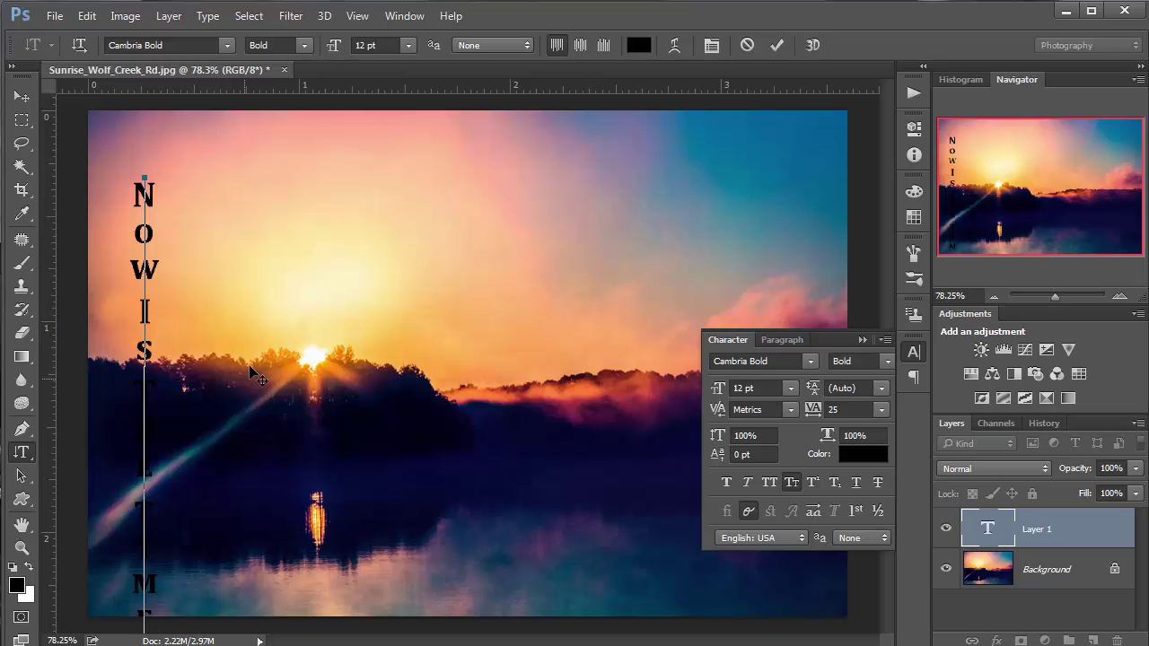
Move the vertical "Now Is The time" text to the photo's right edge and delete its layer
left_click_drag(265, 314, 662, 324)
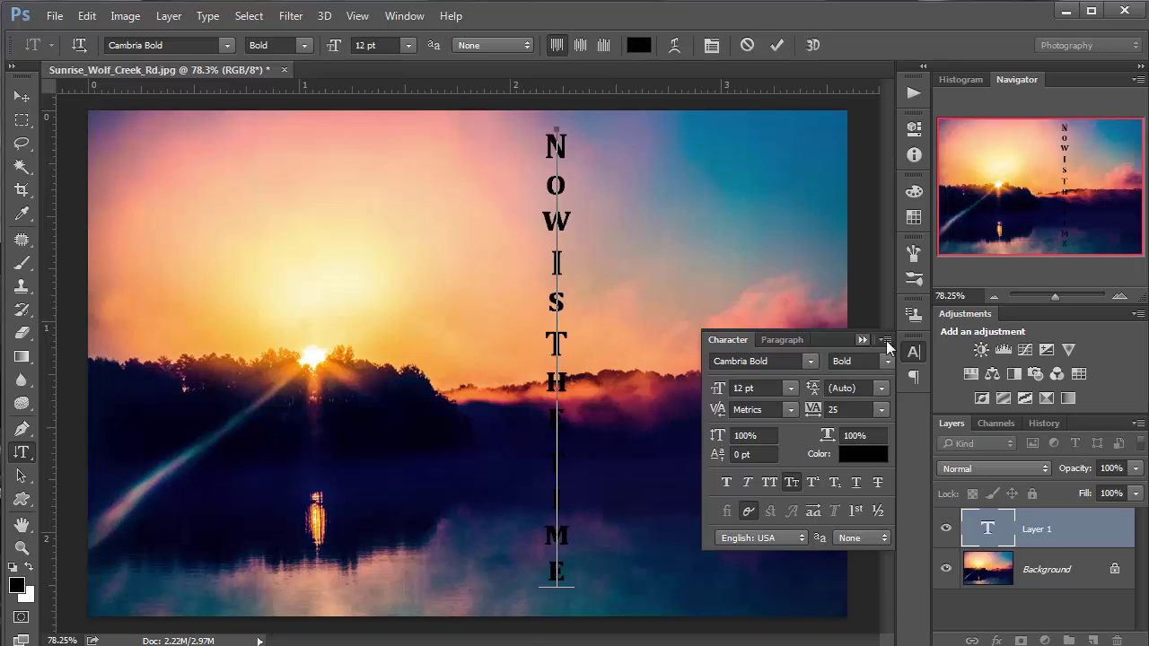
left_click(862, 340)
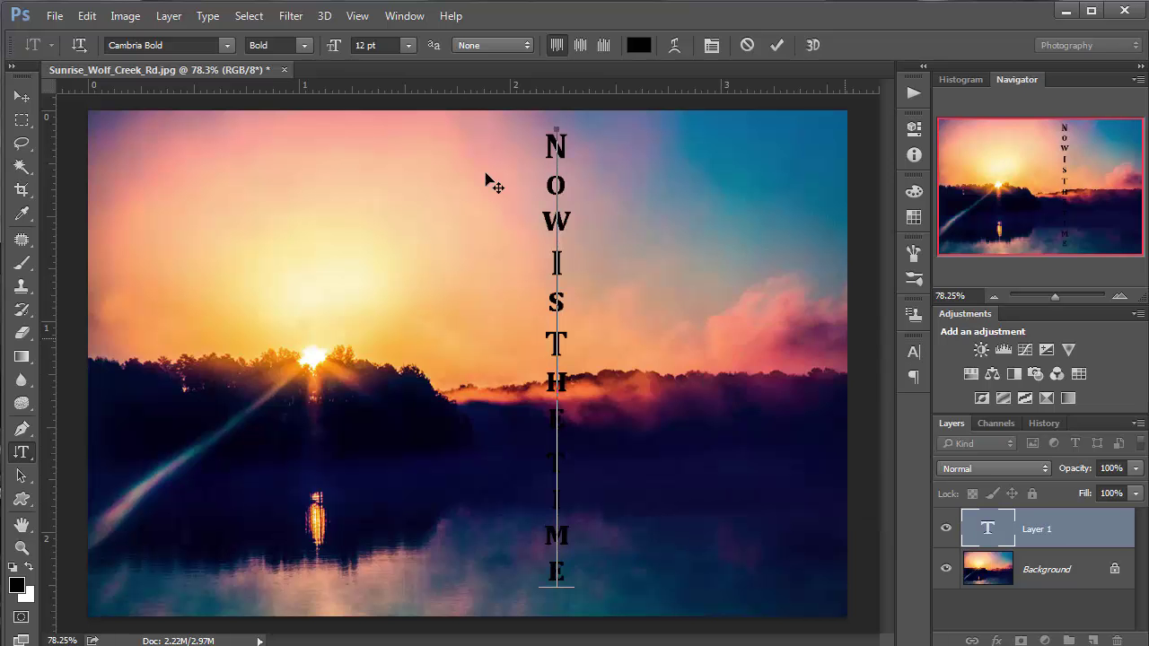
left_click_drag(554, 222, 718, 218)
left_click_drag(662, 287, 908, 306)
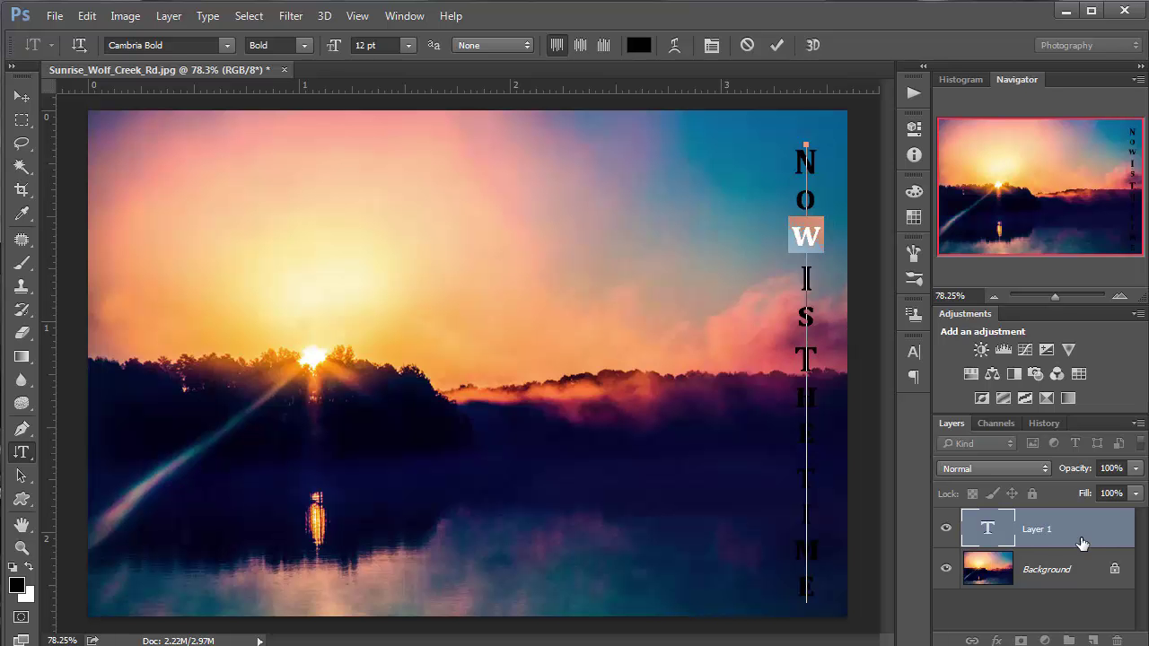
left_click(21, 96)
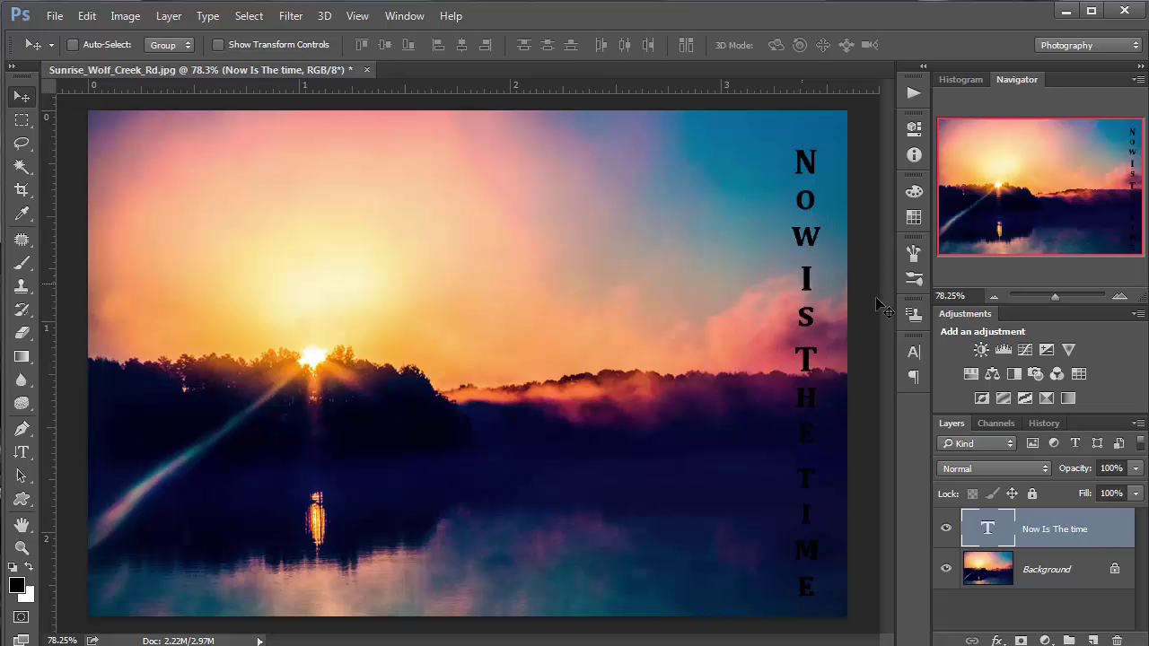
left_click_drag(1083, 527, 1118, 641)
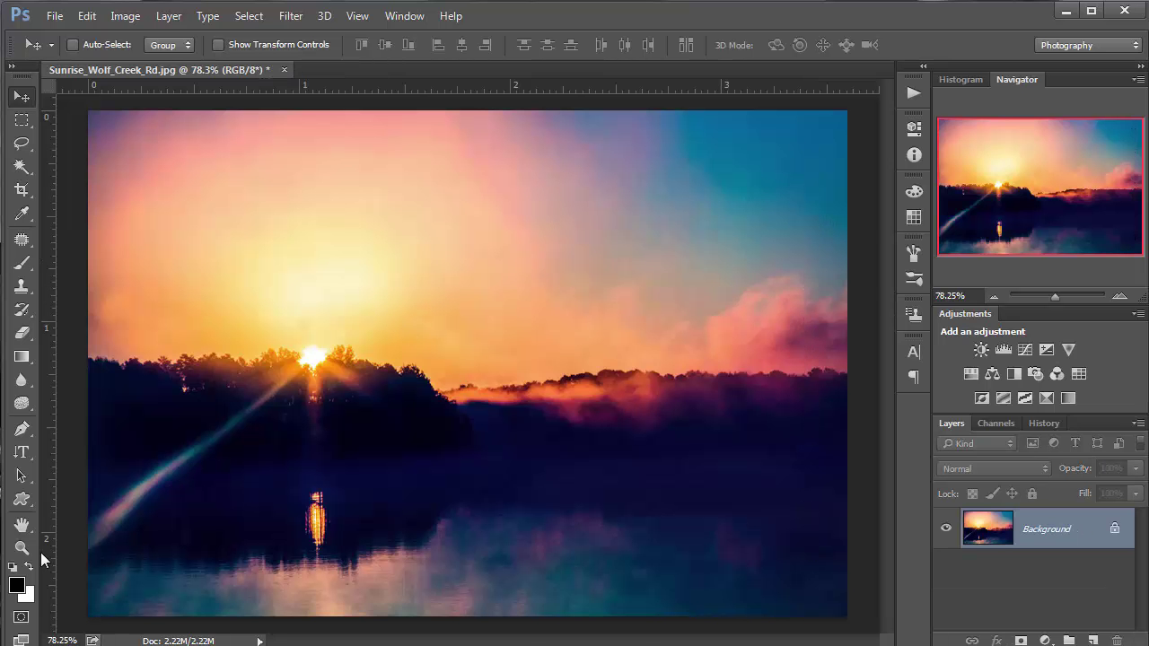
Start a horizontal type mask above and to the left of the sun with the font size set to 32 pt
left_click(22, 452)
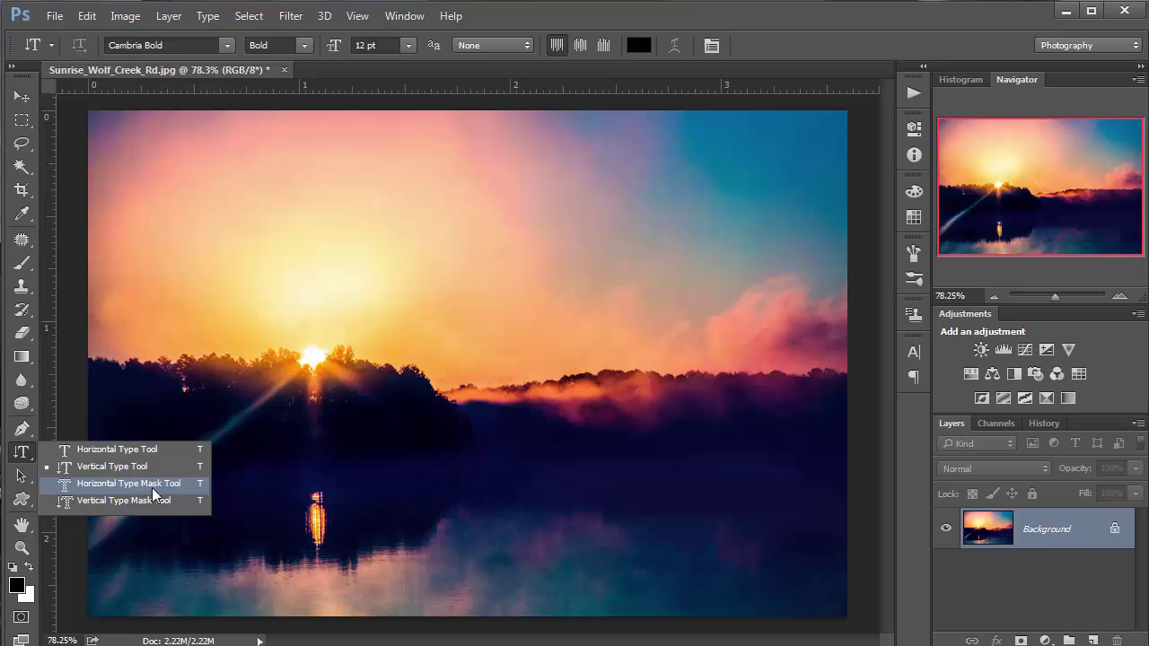
left_click(152, 487)
left_click(185, 288)
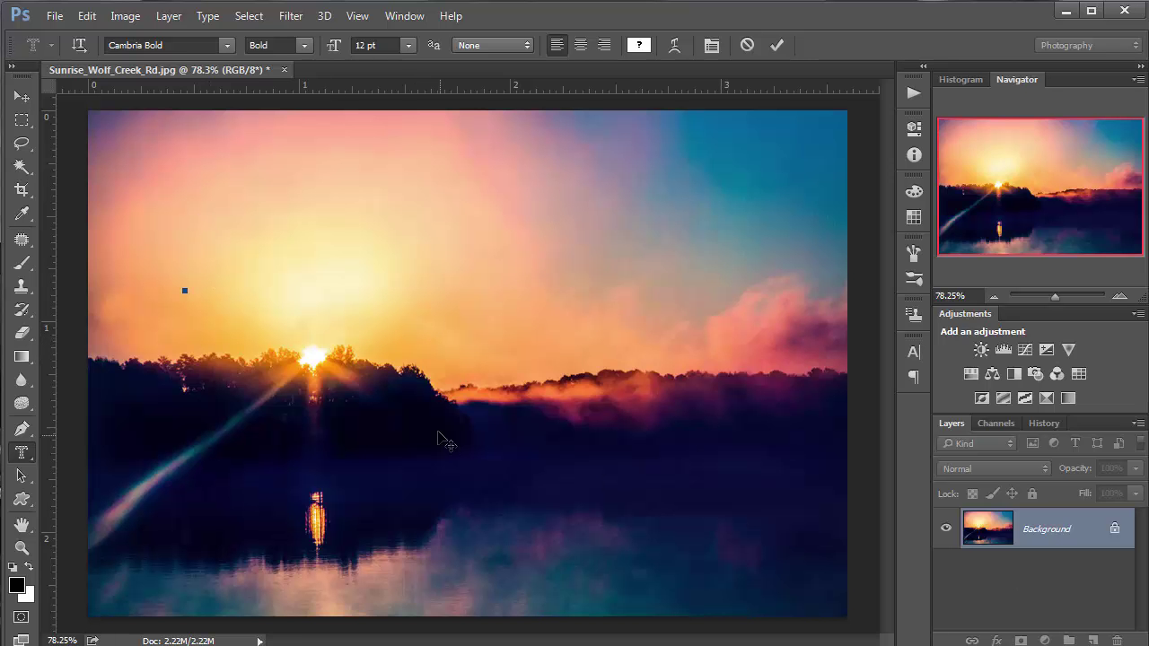
left_click(359, 46)
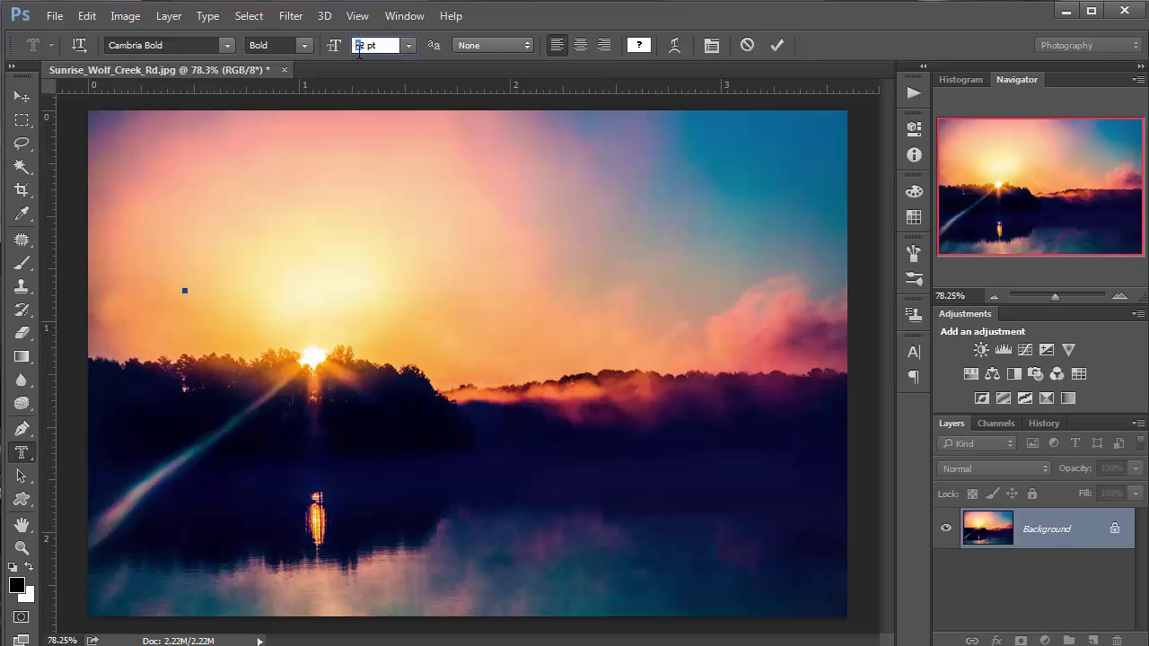
type("3")
key("Return")
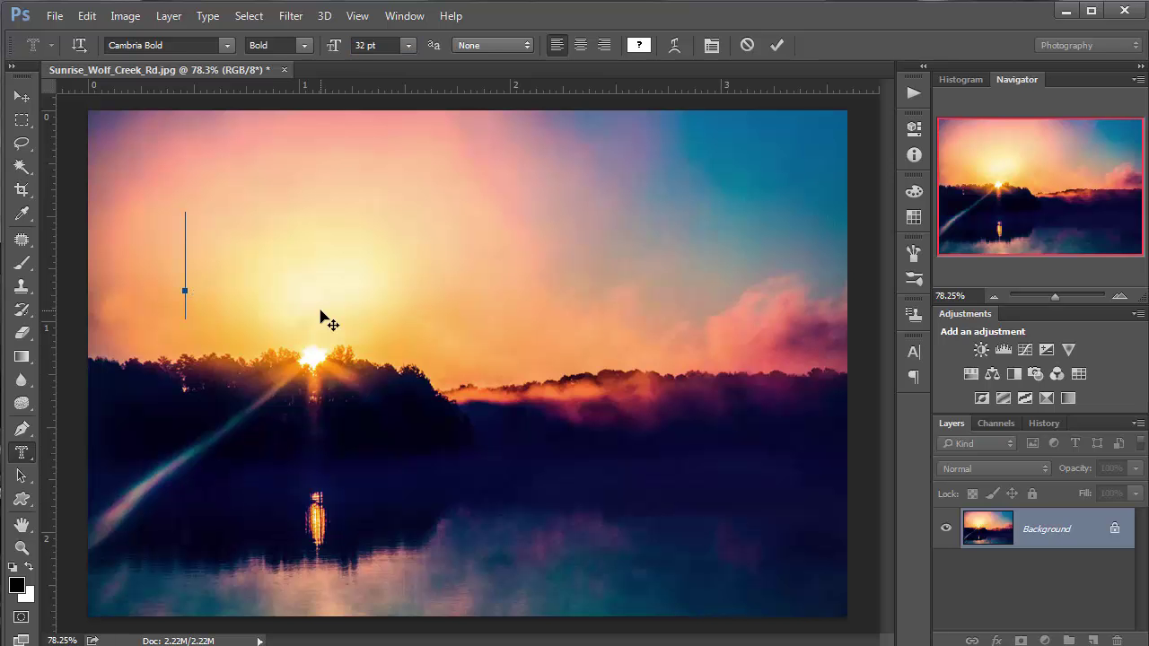
Enter "Pink Sky" as the type mask and commit it as a text-shaped selection
type("Pink ")
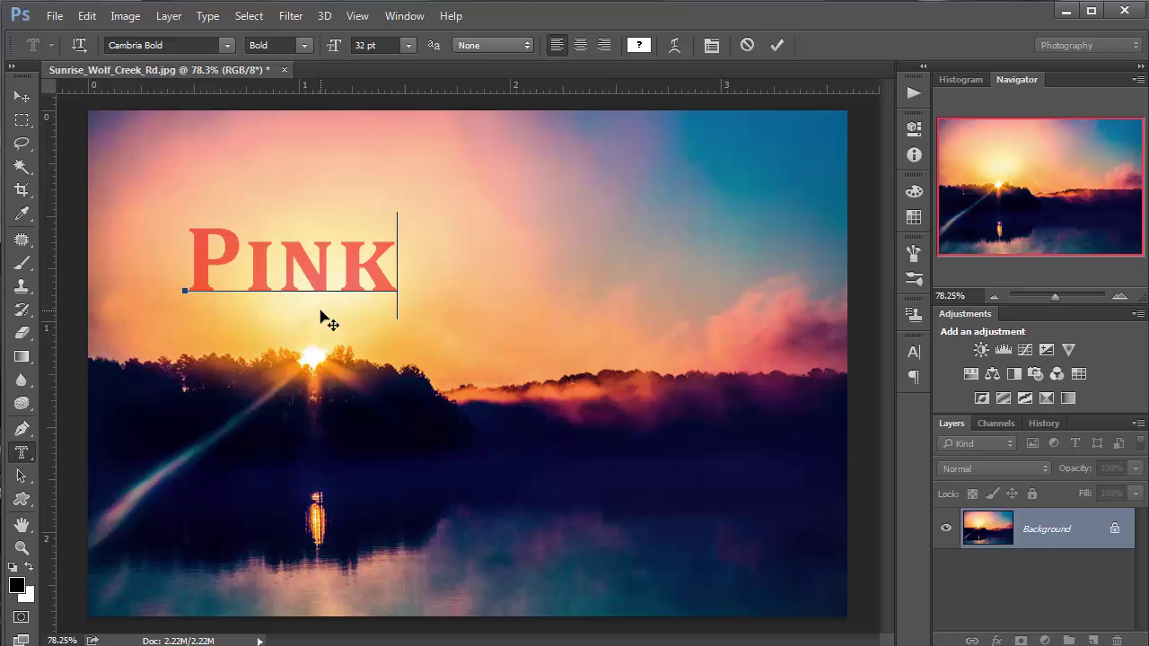
type("Sky")
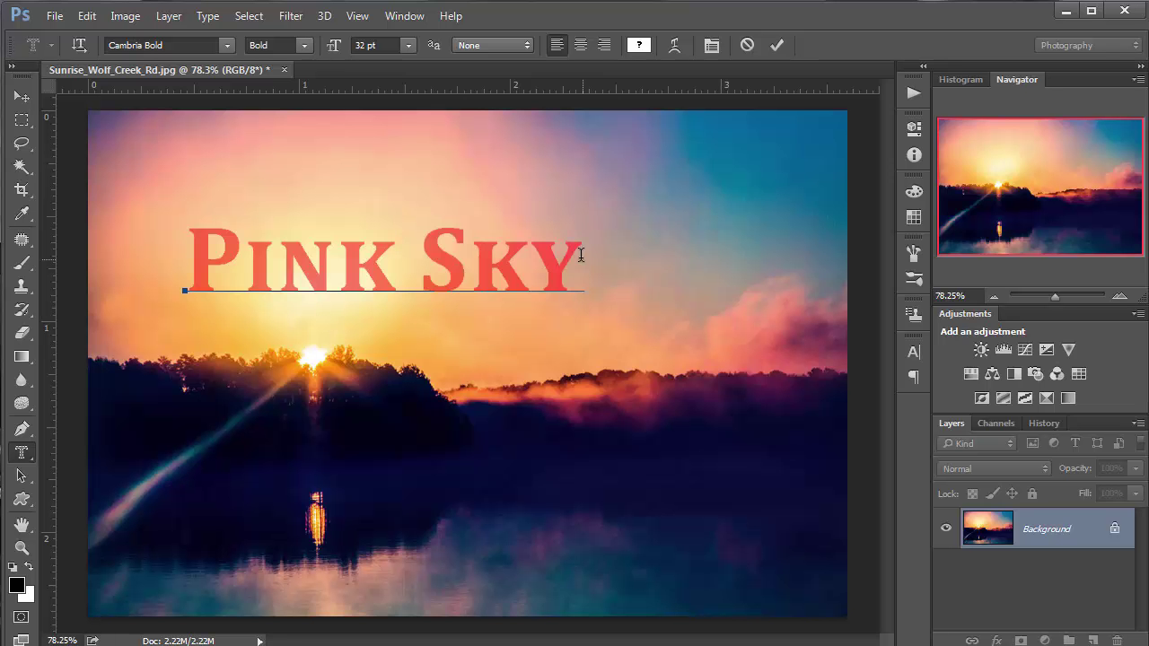
left_click_drag(582, 260, 169, 259)
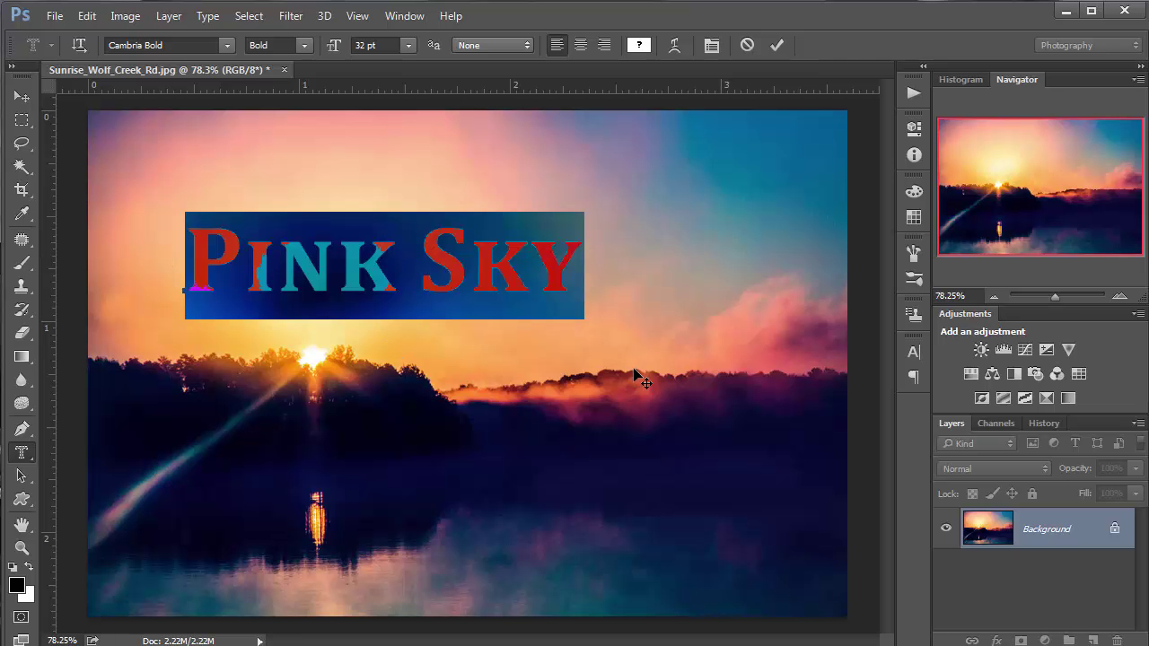
left_click(22, 96)
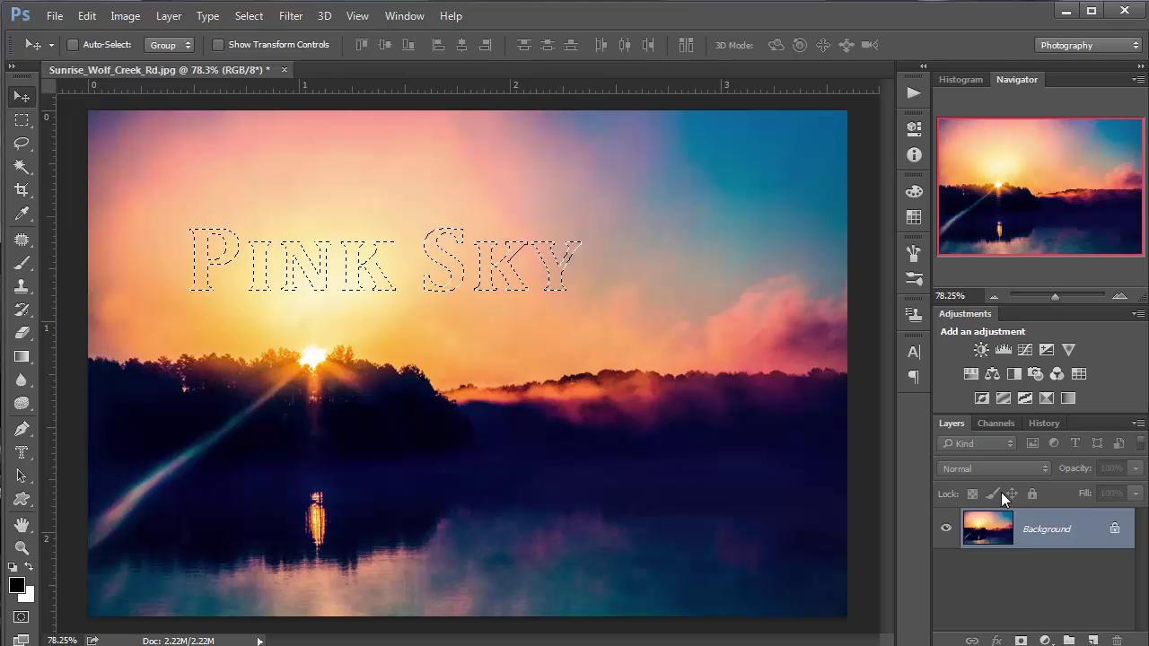
Copy the "Pink Sky" selection to a new layer and check it by briefly hiding the Background layer
key("ctrl+j")
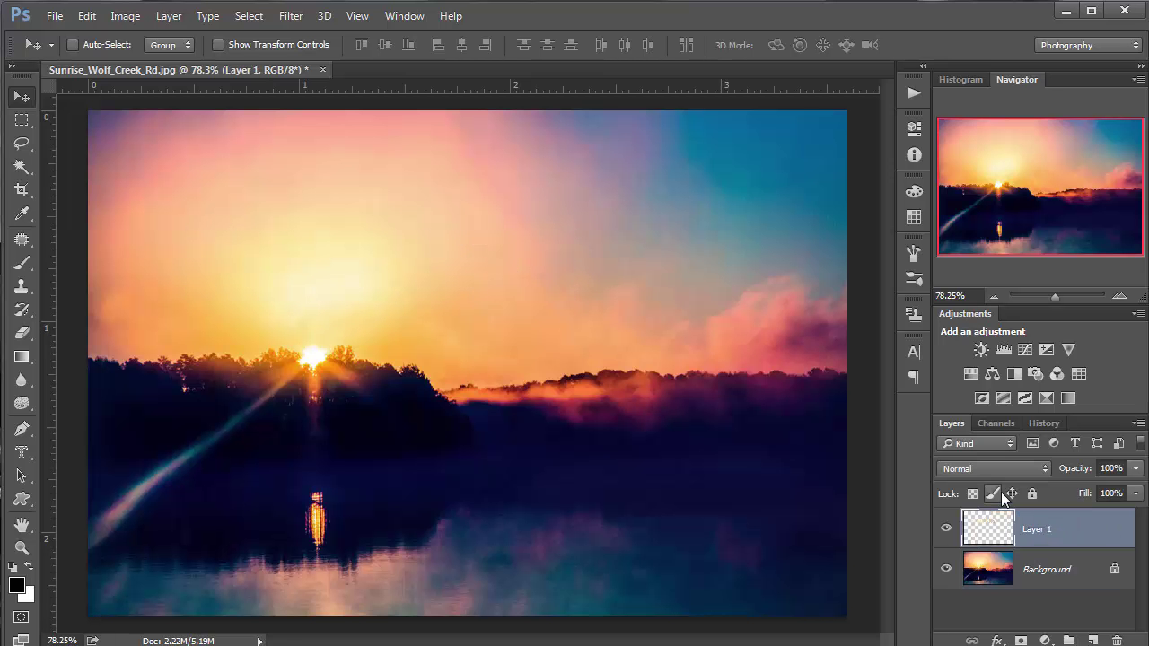
left_click(945, 569)
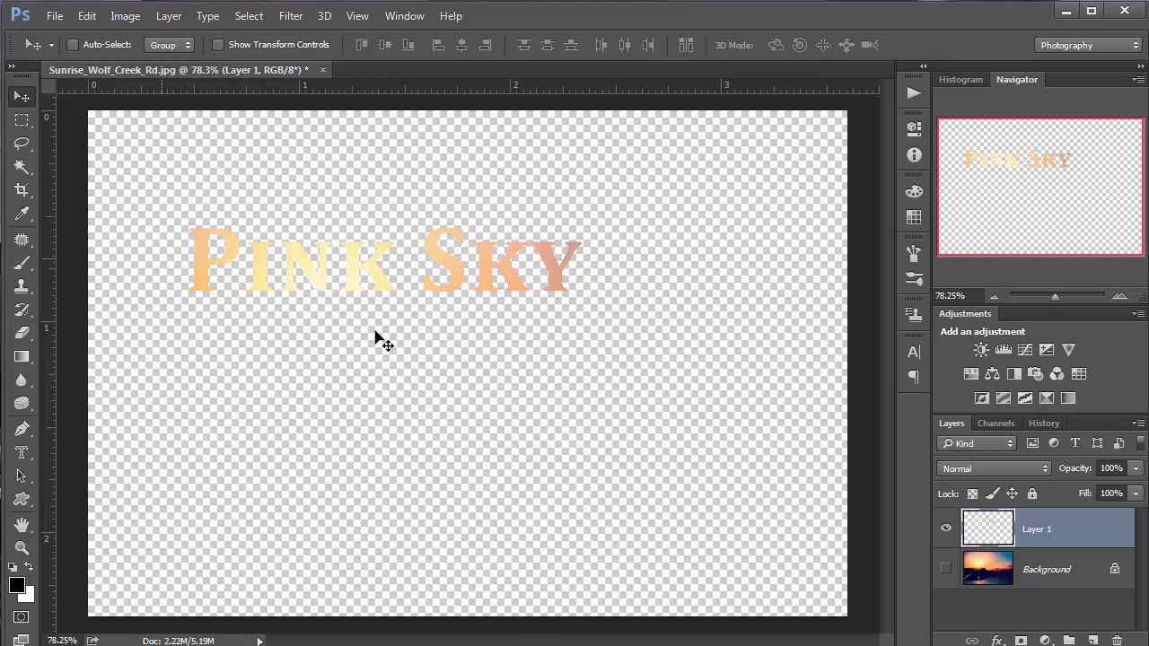
left_click(946, 569)
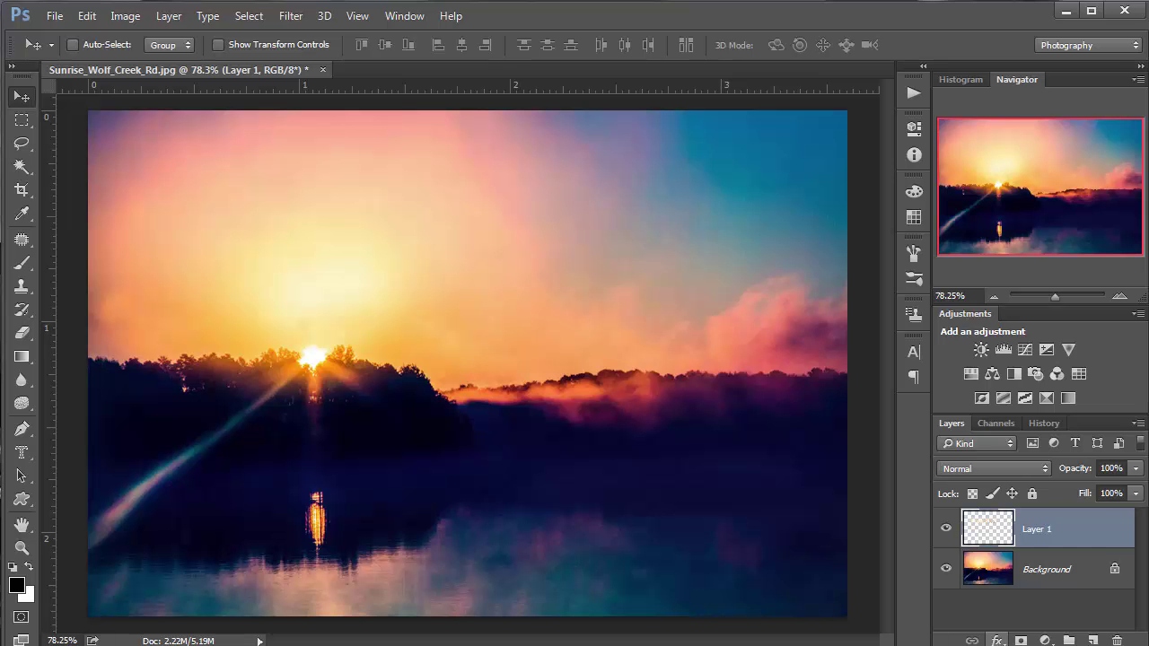
Add a Drop Shadow to the "Pink Sky" layer with a 0° angle and 8 px distance
left_click(997, 641)
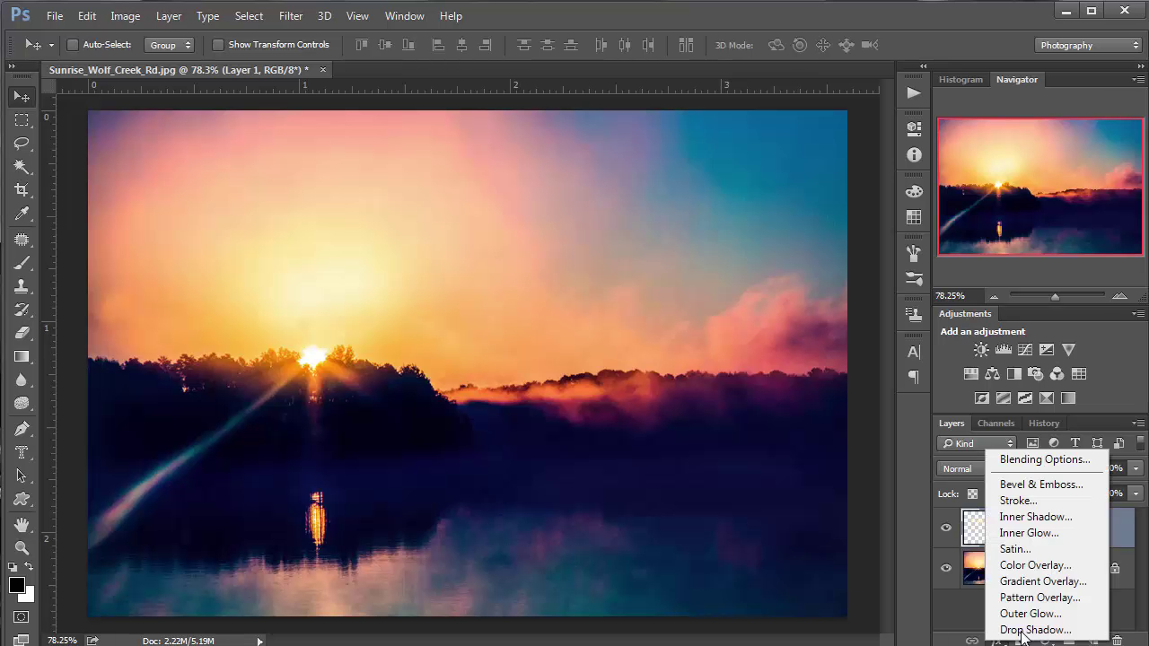
left_click(1024, 628)
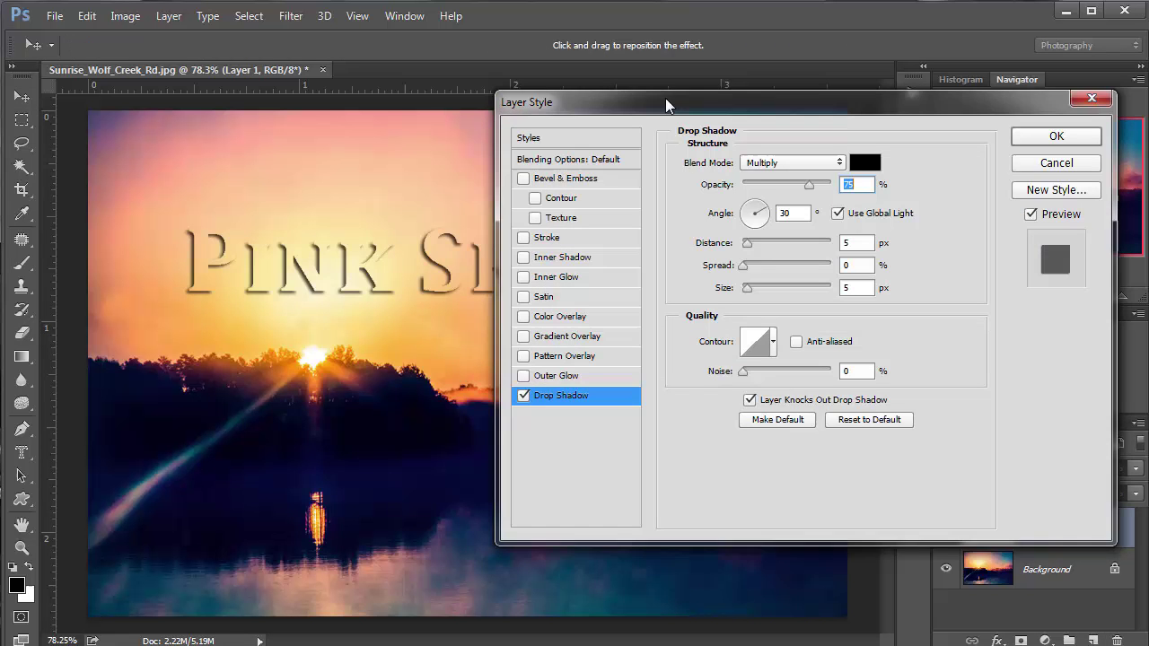
left_click_drag(665, 98, 860, 90)
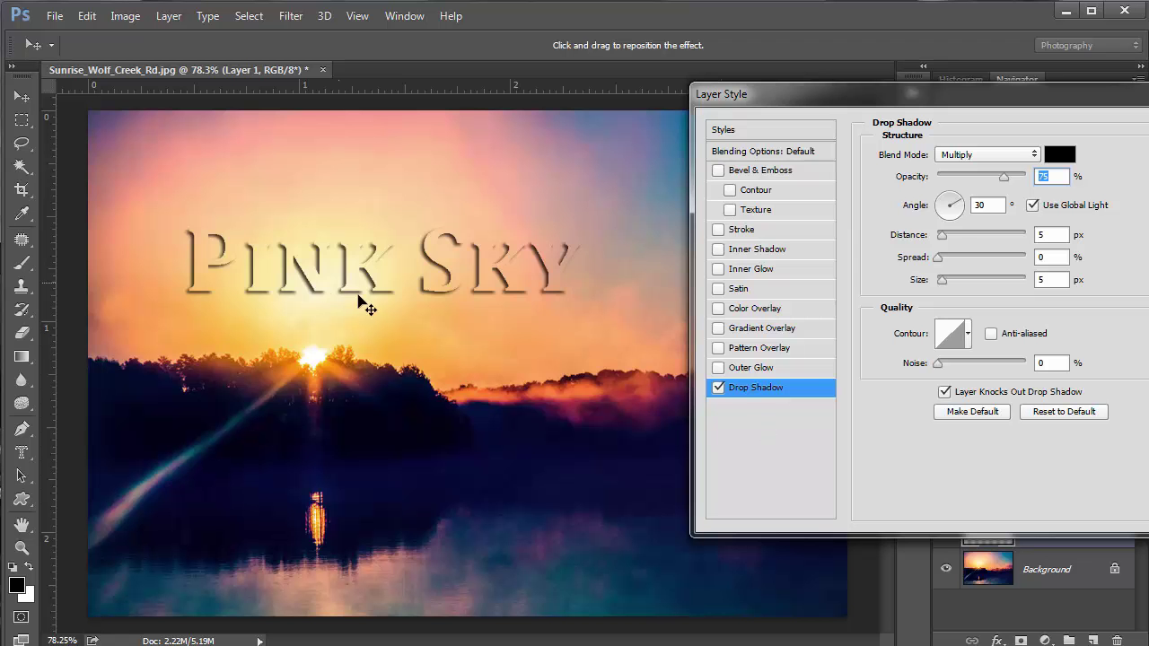
mouse_move(366, 303)
left_mouse_down()
mouse_move(368, 285)
mouse_move(377, 290)
mouse_move(368, 294)
left_mouse_up()
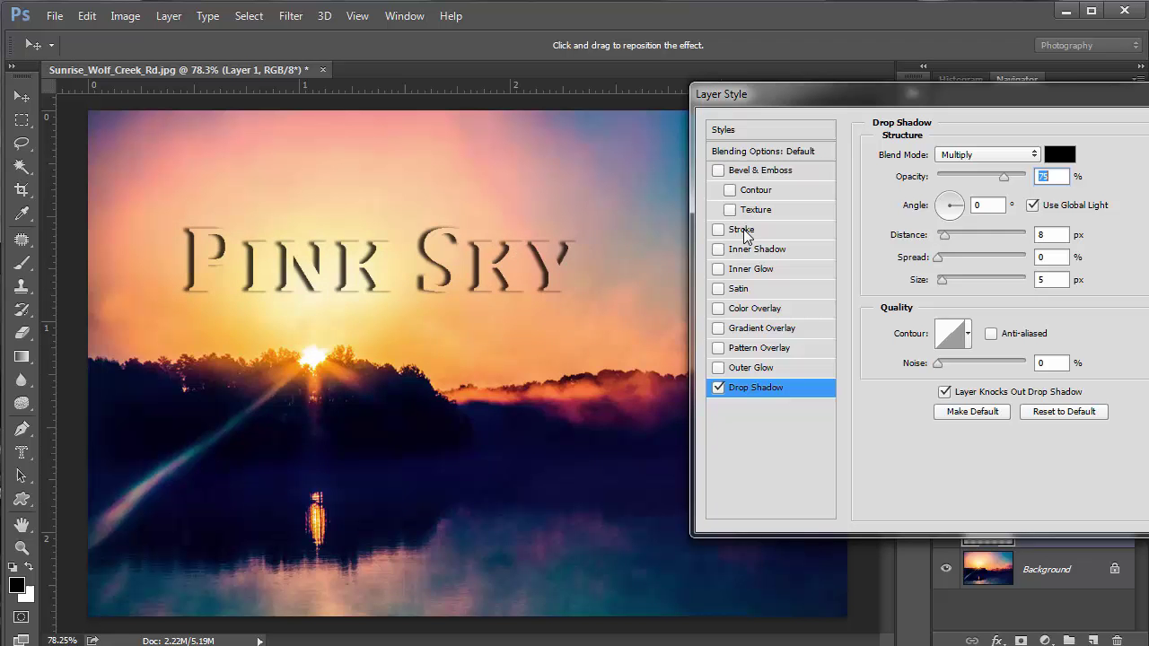
Add Bevel & Emboss to the "Pink Sky" layer with the Chisel Hard technique, 205% depth and 9 px size
left_click(745, 170)
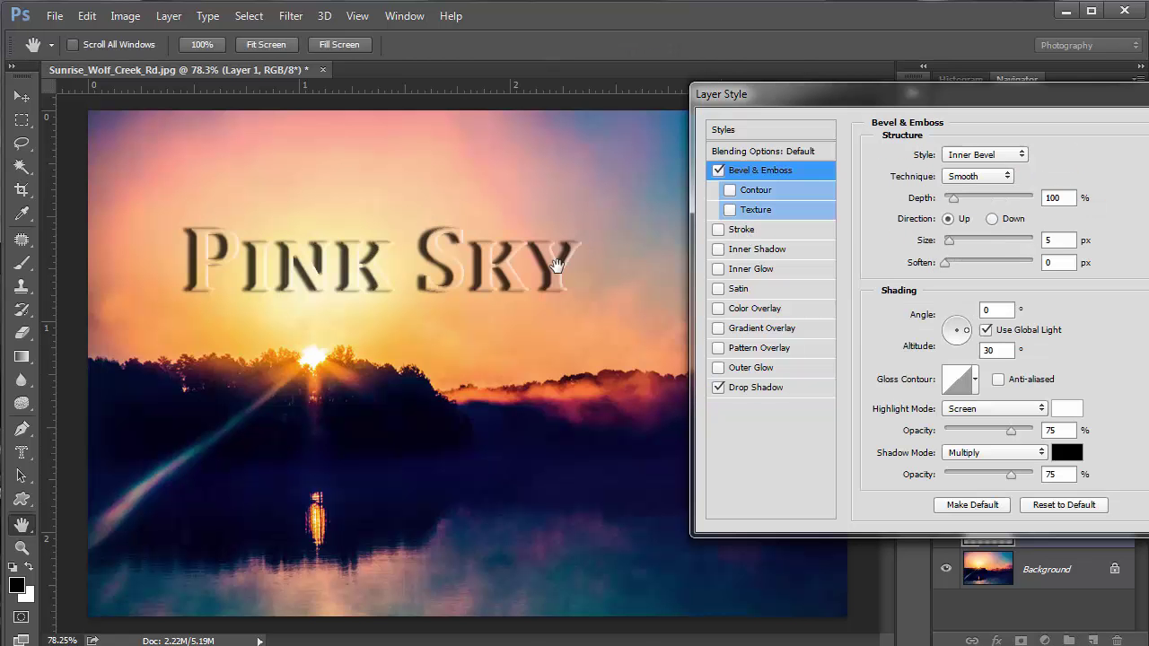
left_click(995, 157)
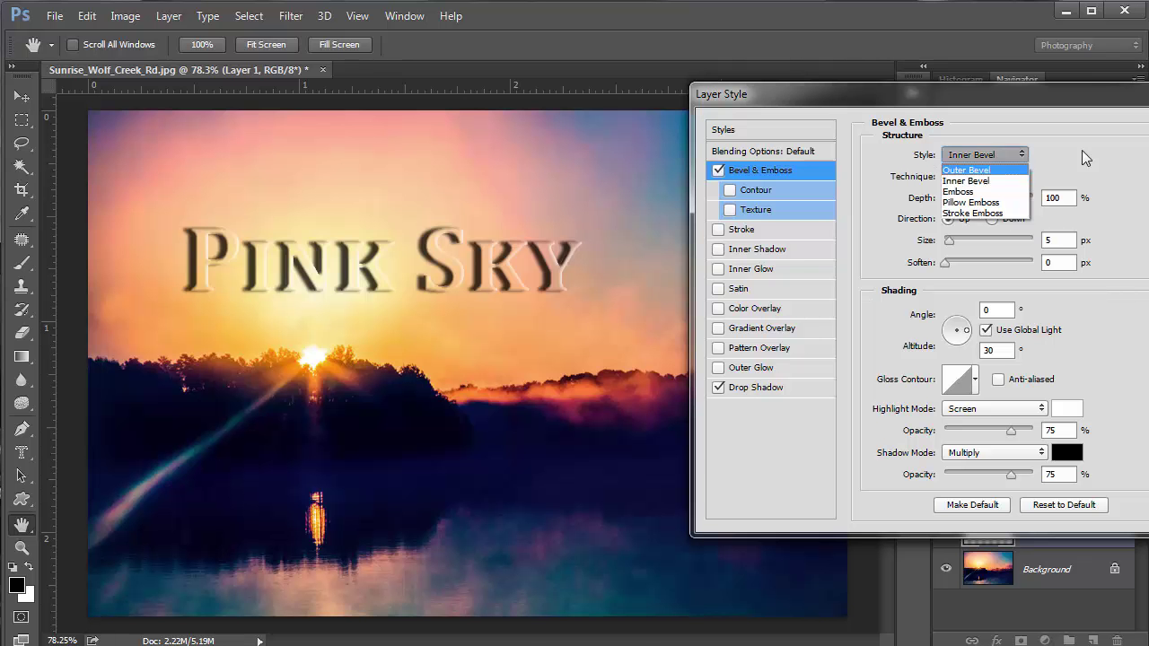
left_click(979, 171)
left_click(987, 177)
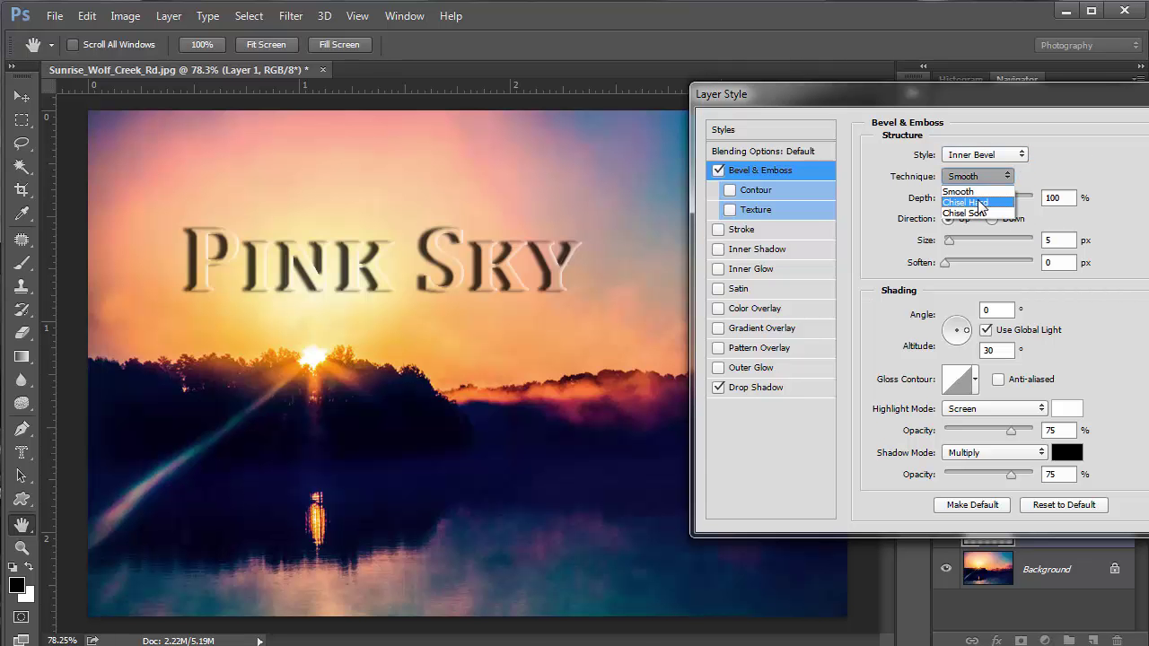
left_click(977, 198)
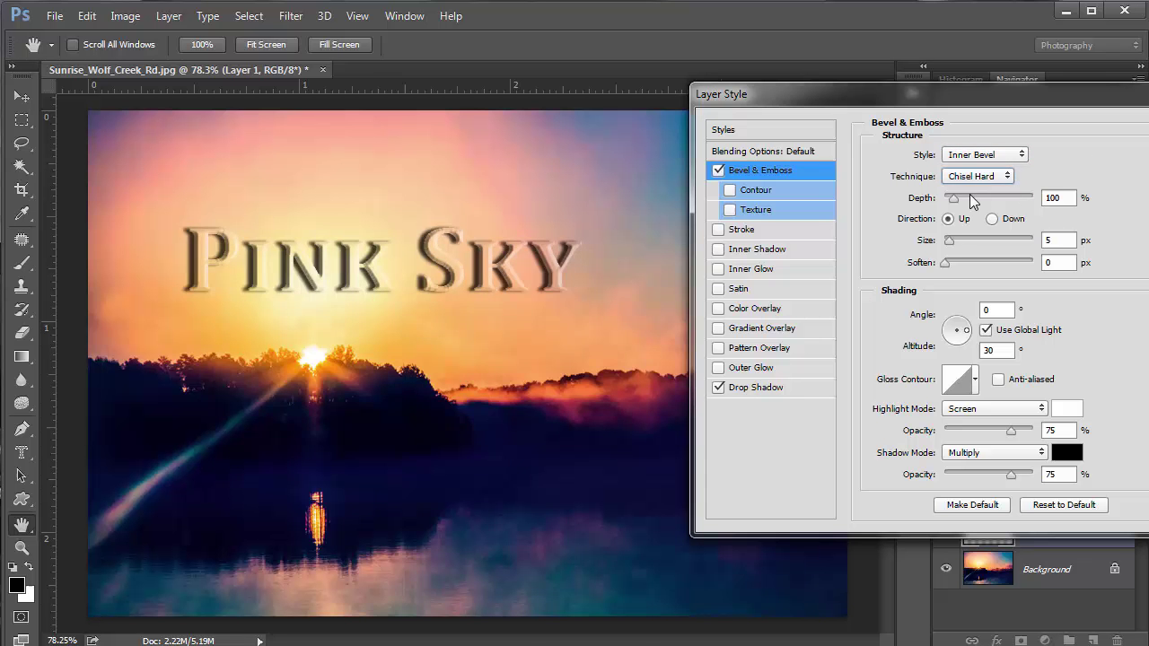
left_click_drag(967, 194, 963, 195)
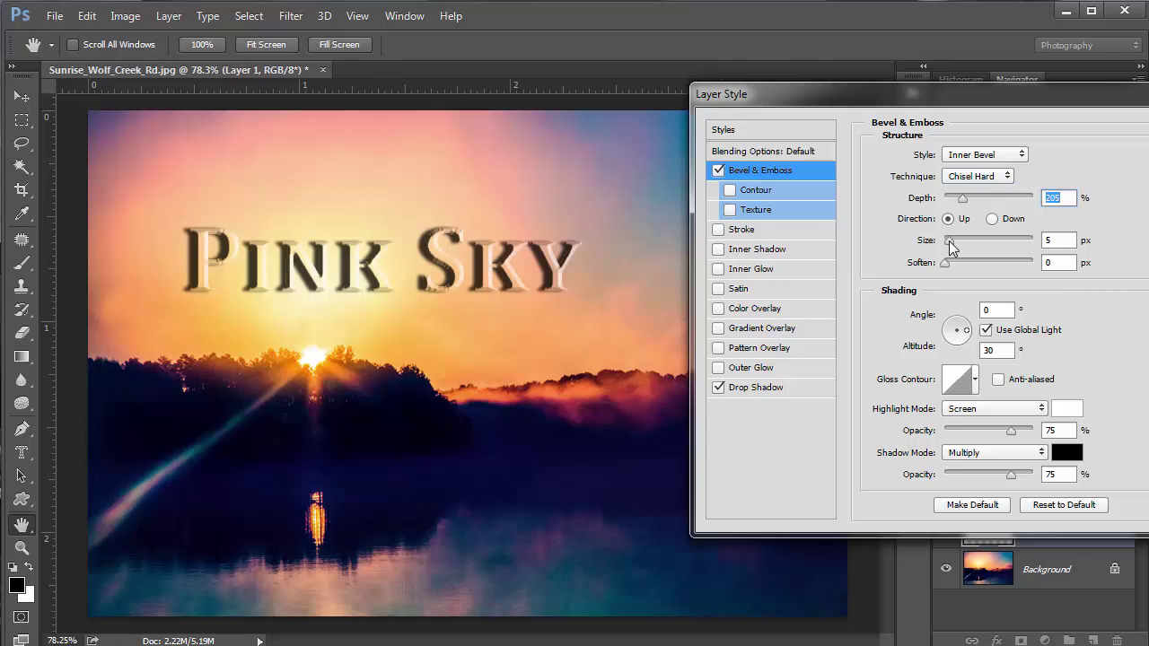
left_click_drag(949, 240, 952, 240)
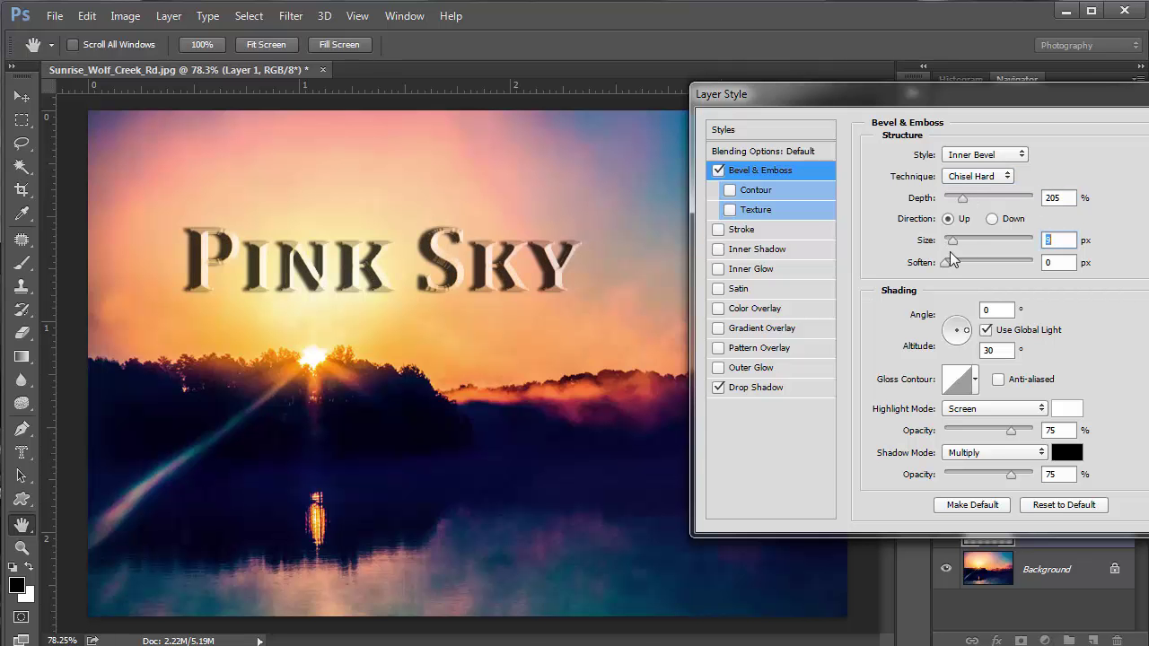
left_click(945, 262)
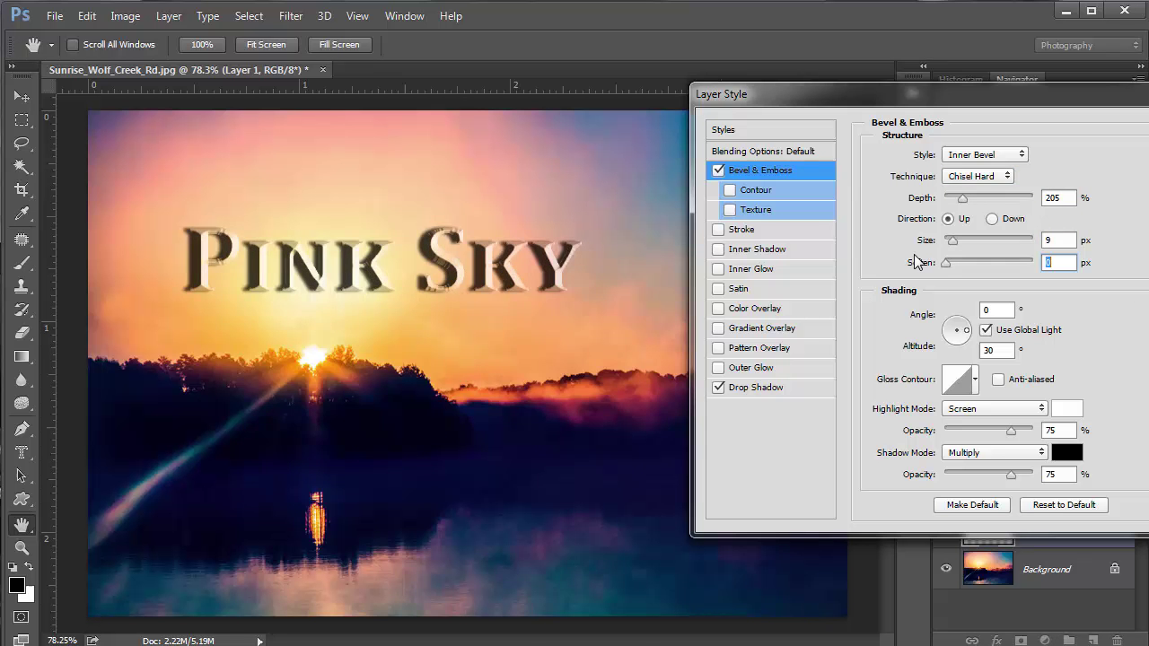
Enable Contour for the "Pink Sky" bevel and try different contour presets, ending on the double-peaked one
left_click(776, 191)
left_click(946, 162)
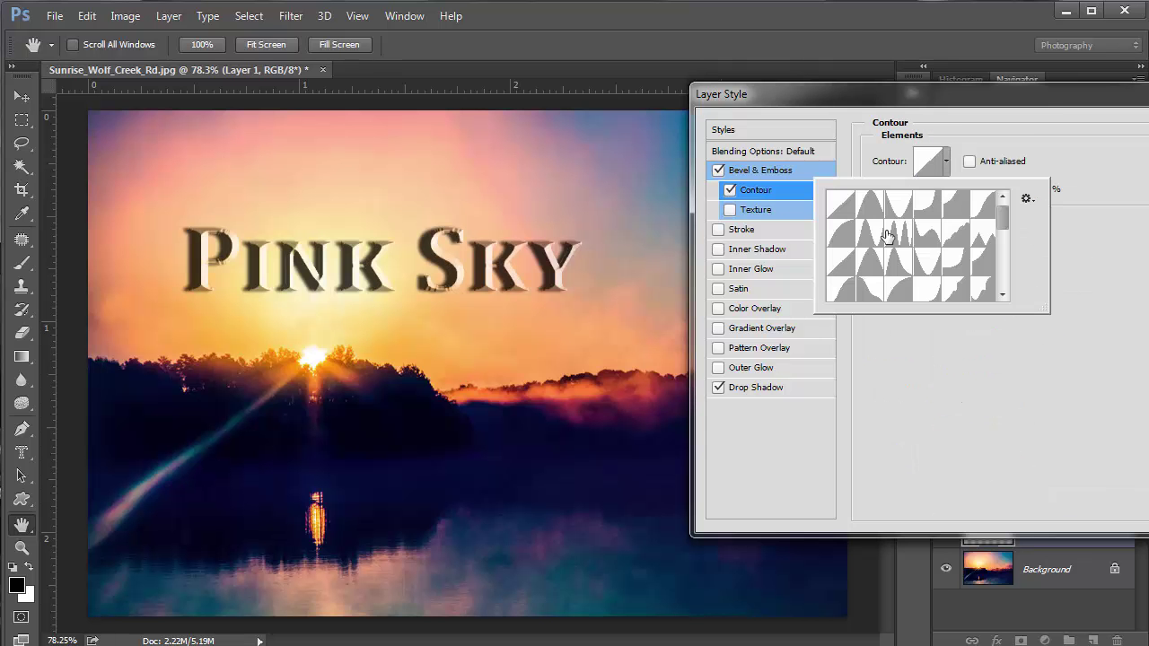
left_click(889, 234)
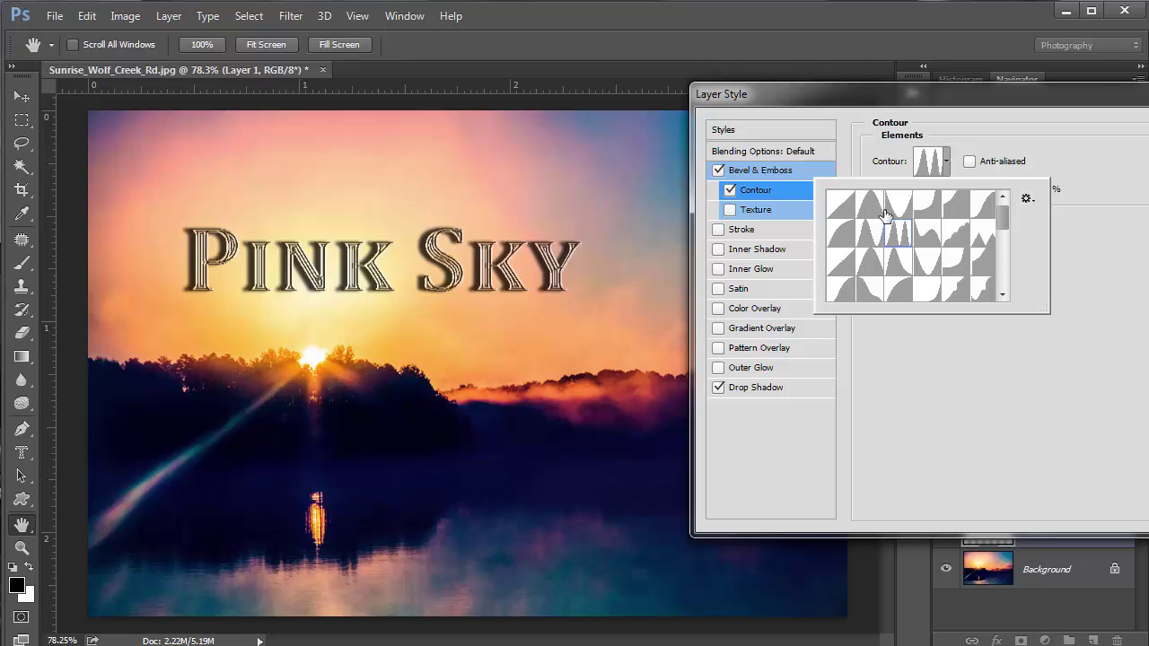
left_click(1029, 201)
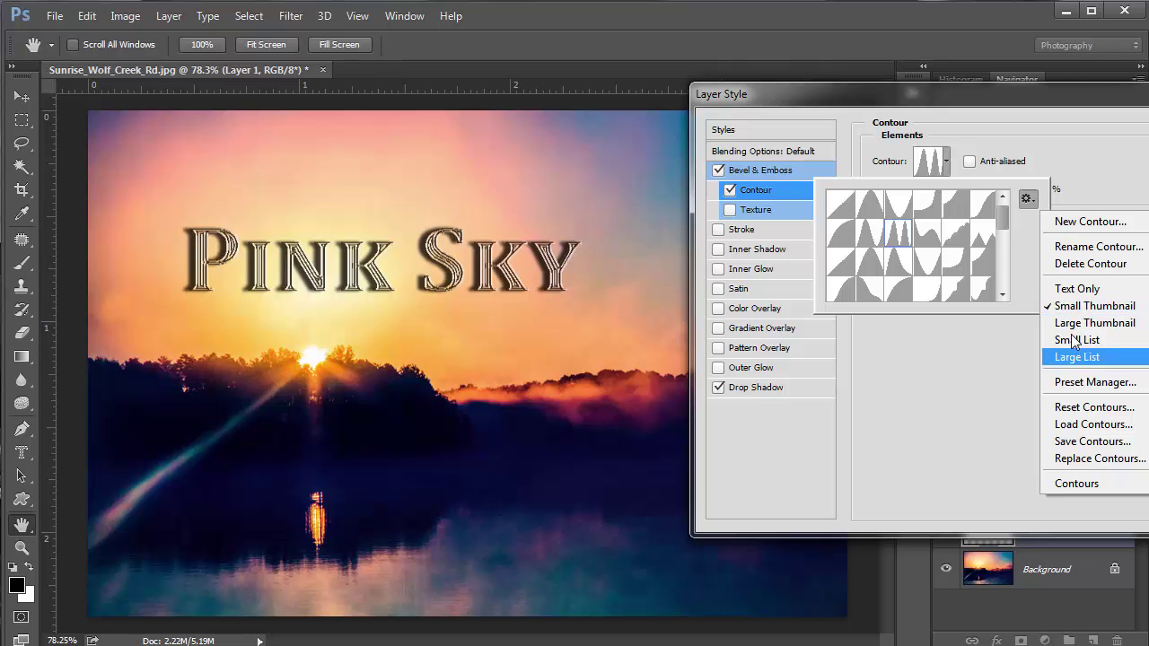
left_click(1006, 224)
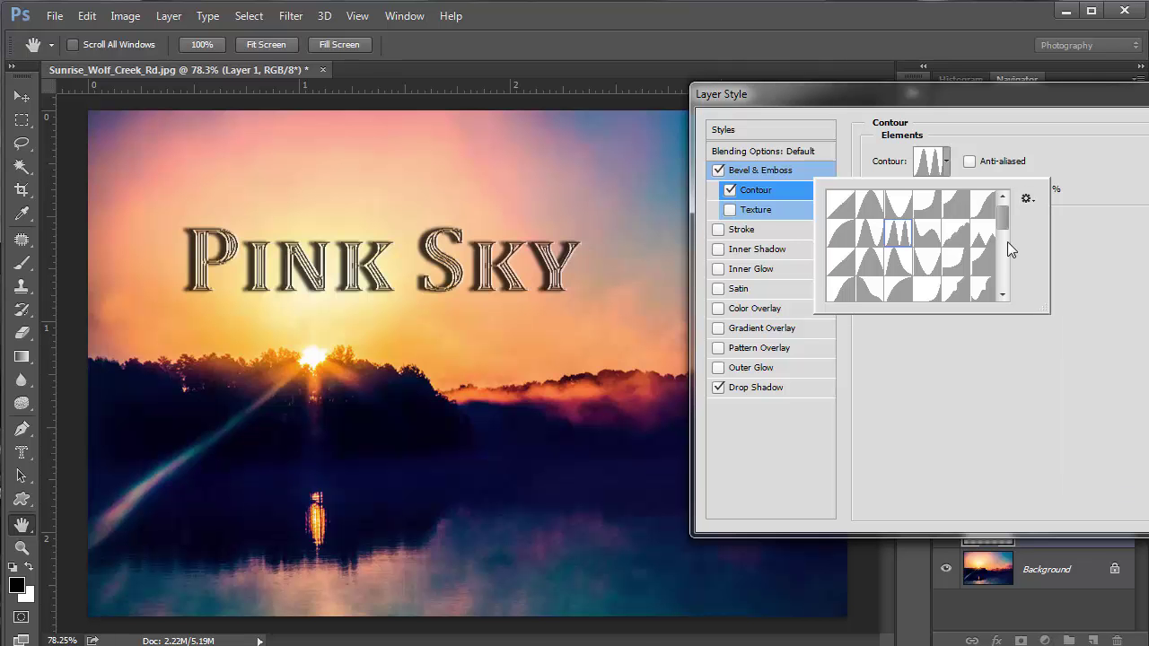
scroll(998, 261, "down", 5)
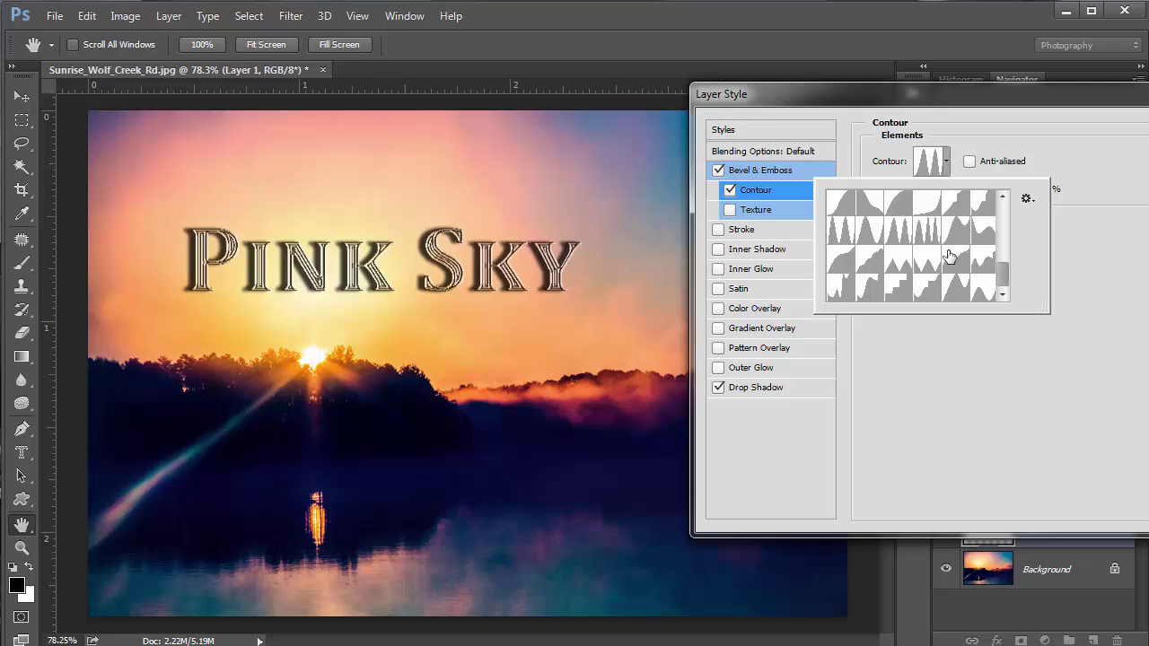
left_click(930, 235)
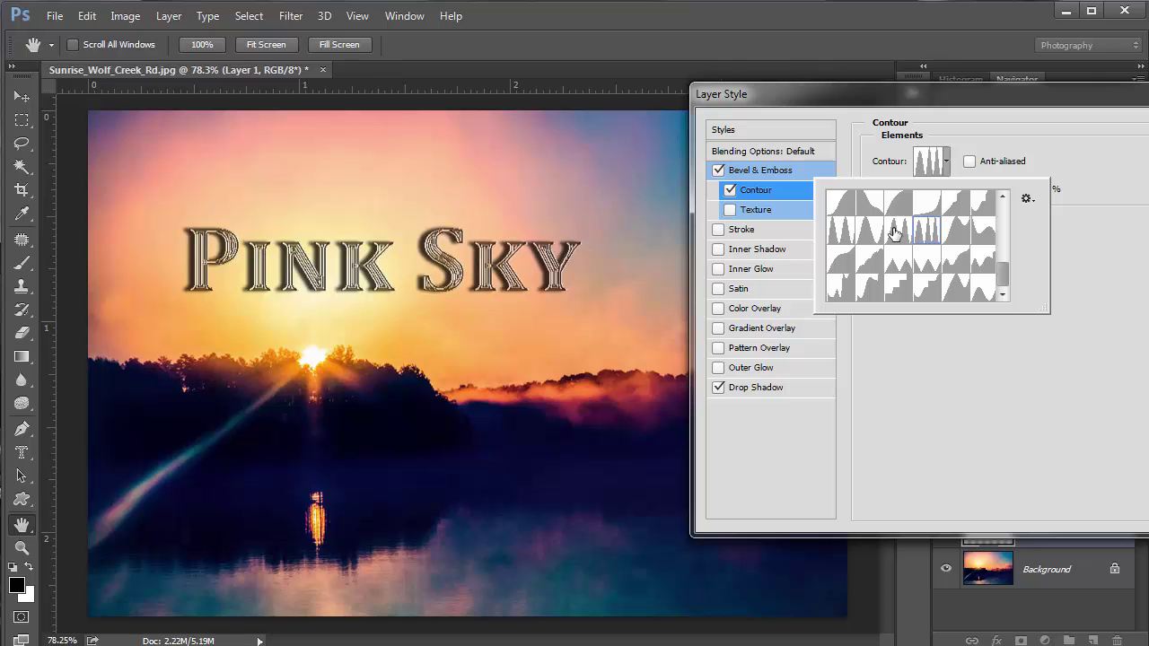
left_click(895, 233)
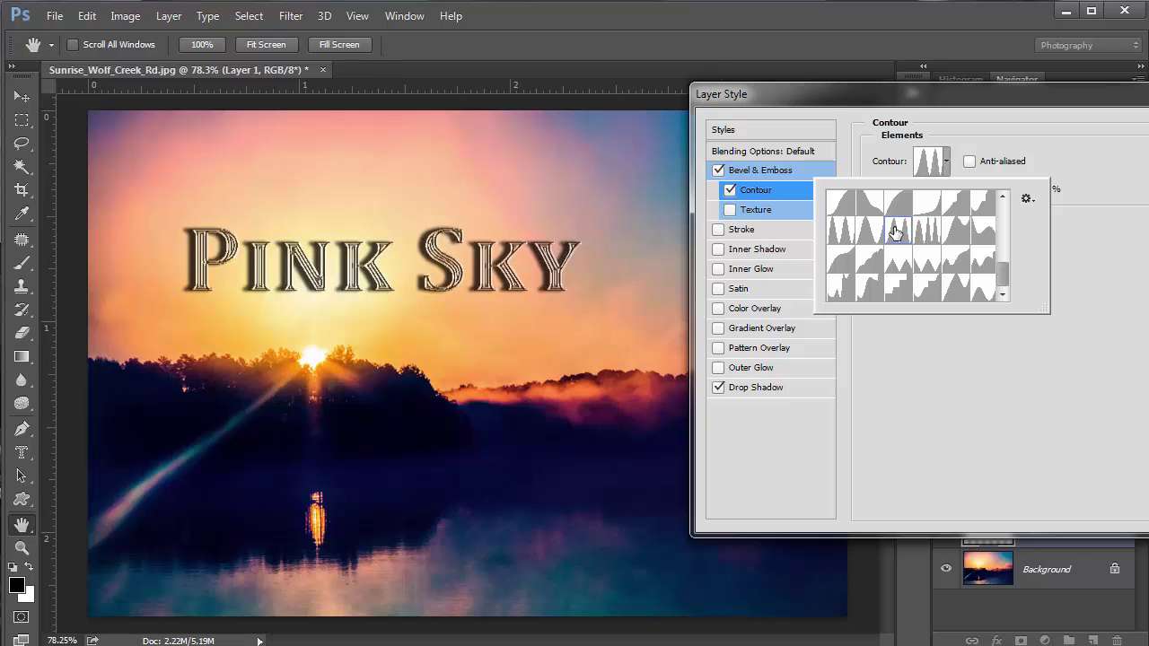
left_click(1139, 255)
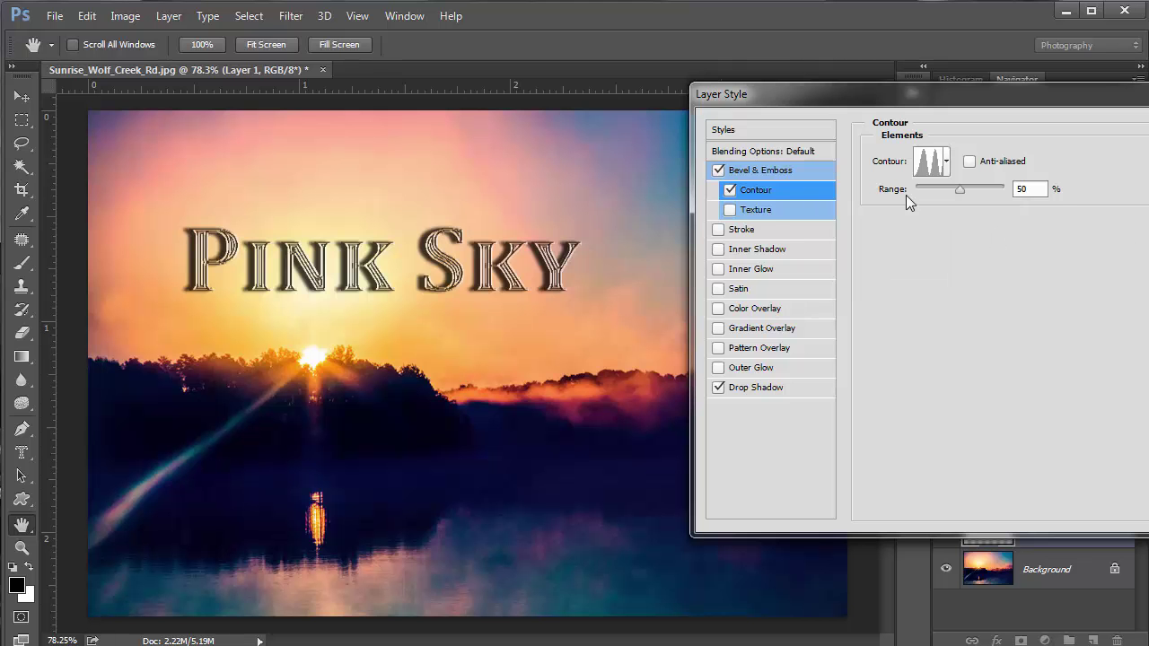
Set the bevel's Gloss Contour to the double-peaked preset
left_click(772, 171)
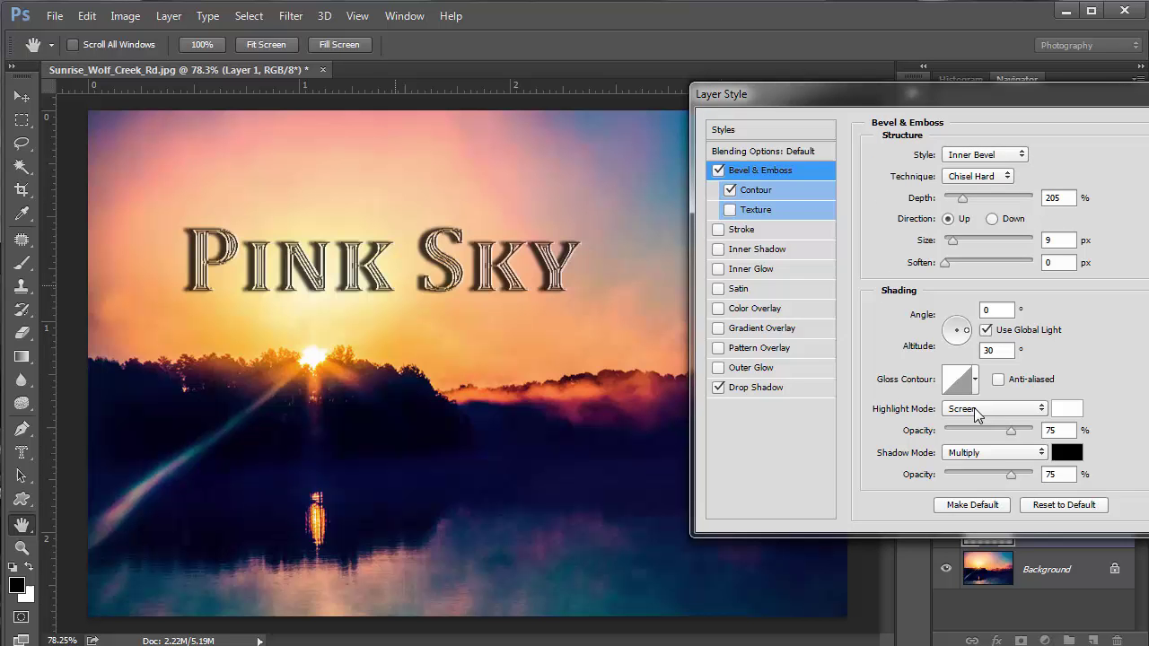
left_click(976, 380)
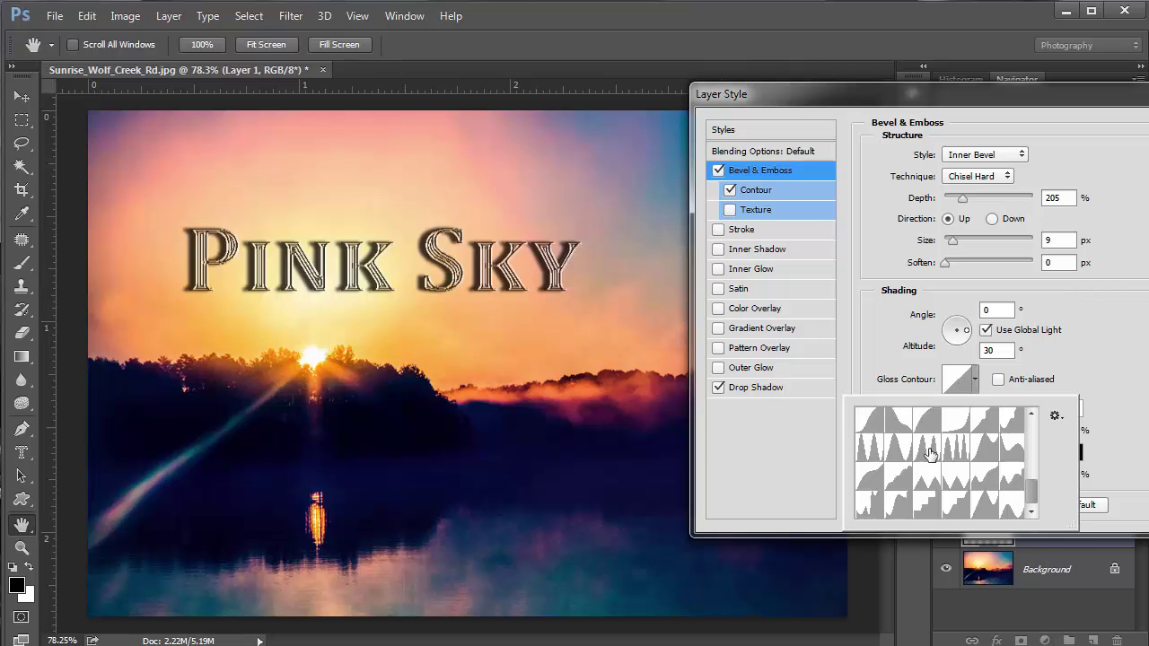
left_click(928, 449)
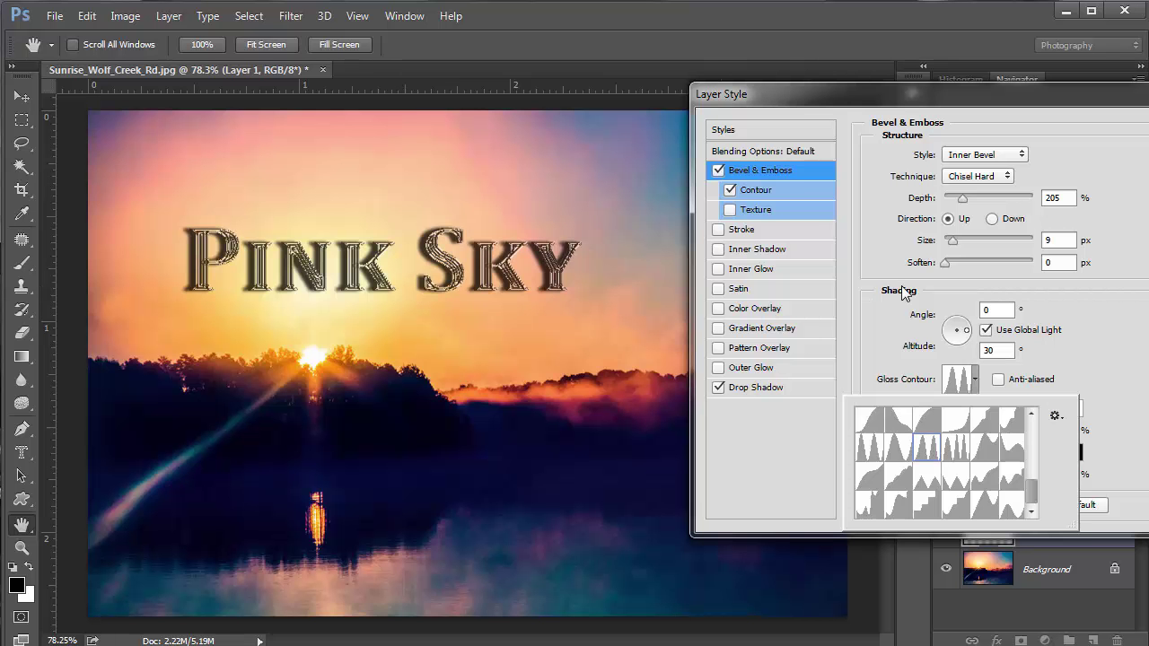
Turn off the bevel's Contour, reduce its size to 0 px, and change the Gloss Contour to the steep single-peaked preset
left_click(730, 190)
left_click_drag(954, 240, 942, 243)
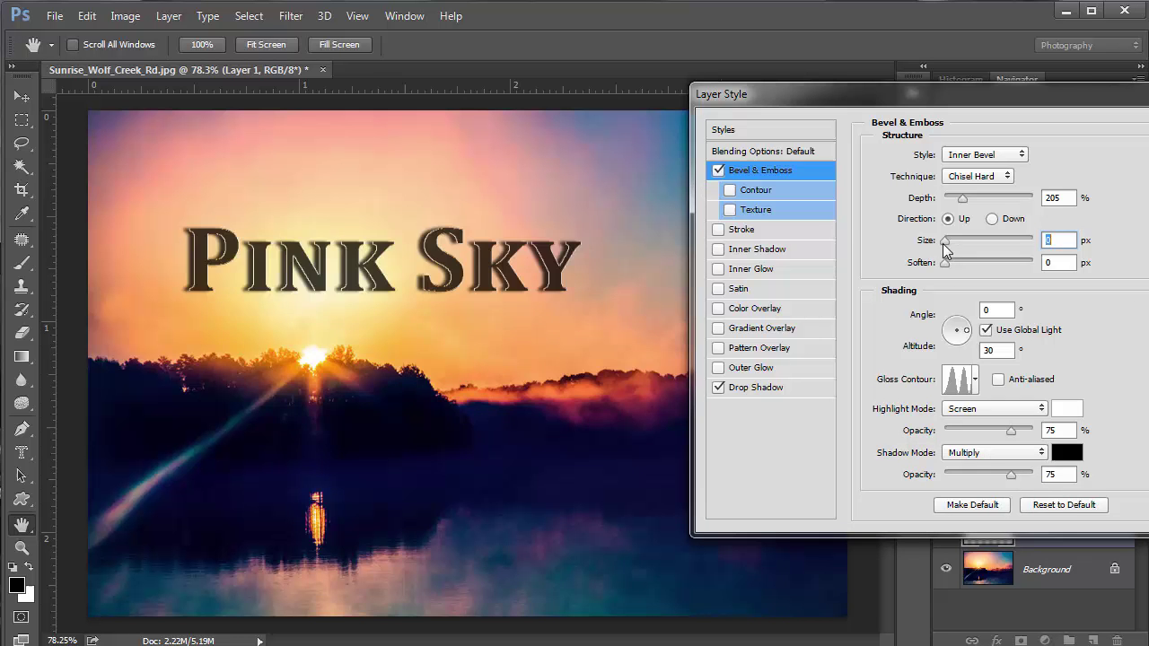
left_click(975, 380)
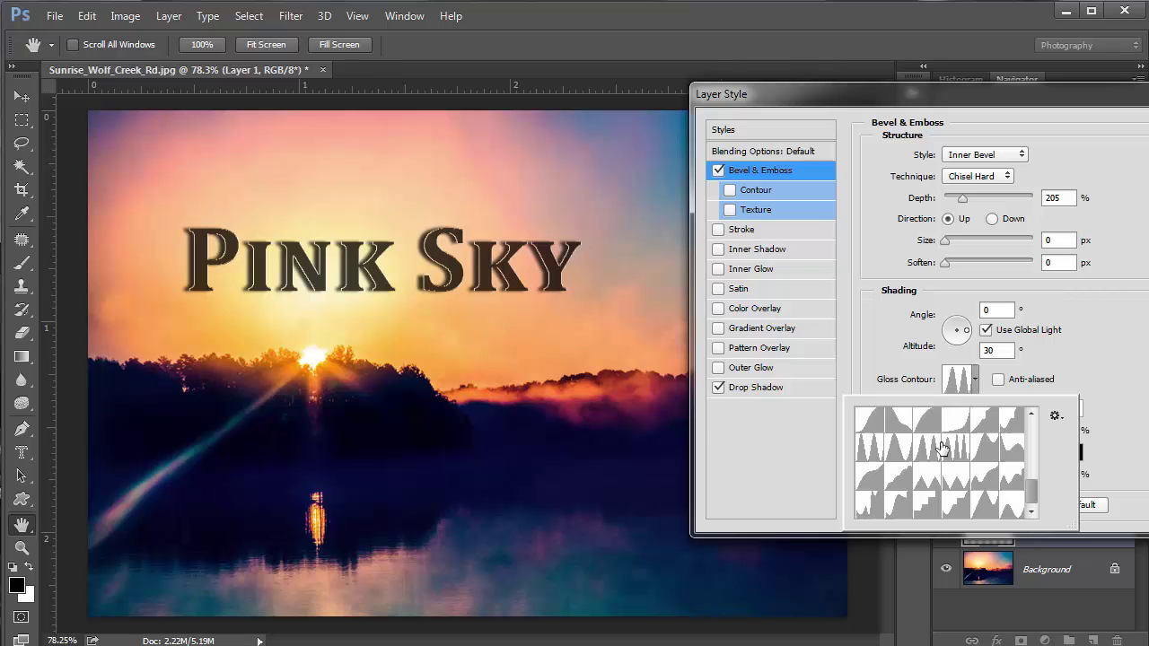
left_click(901, 447)
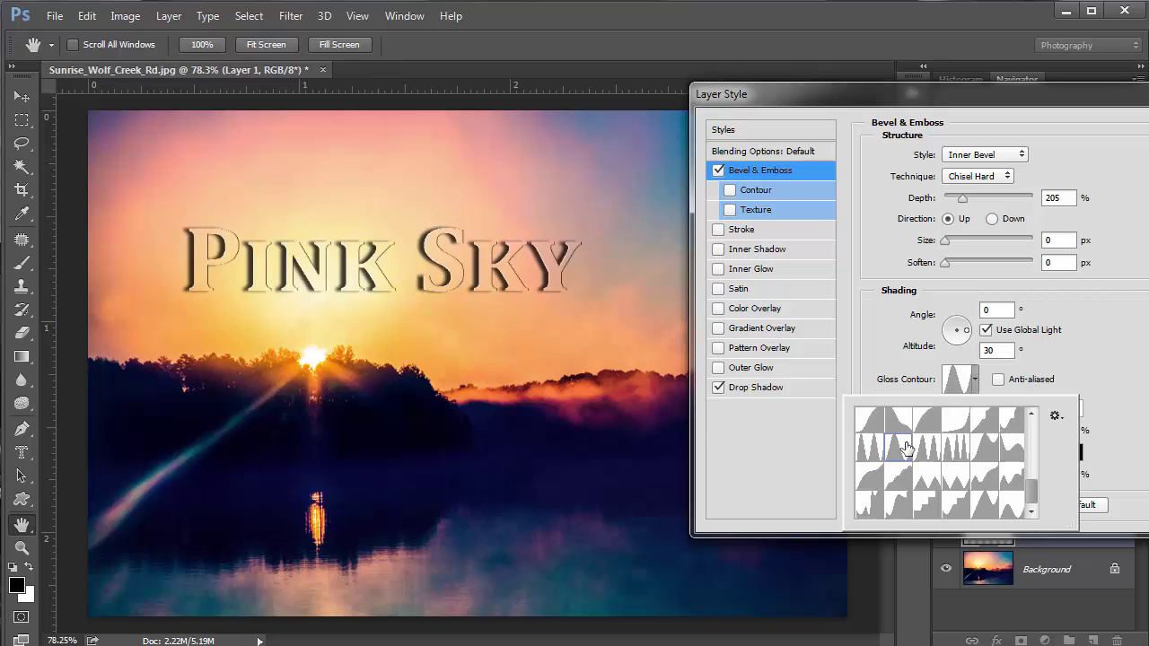
left_click(1117, 345)
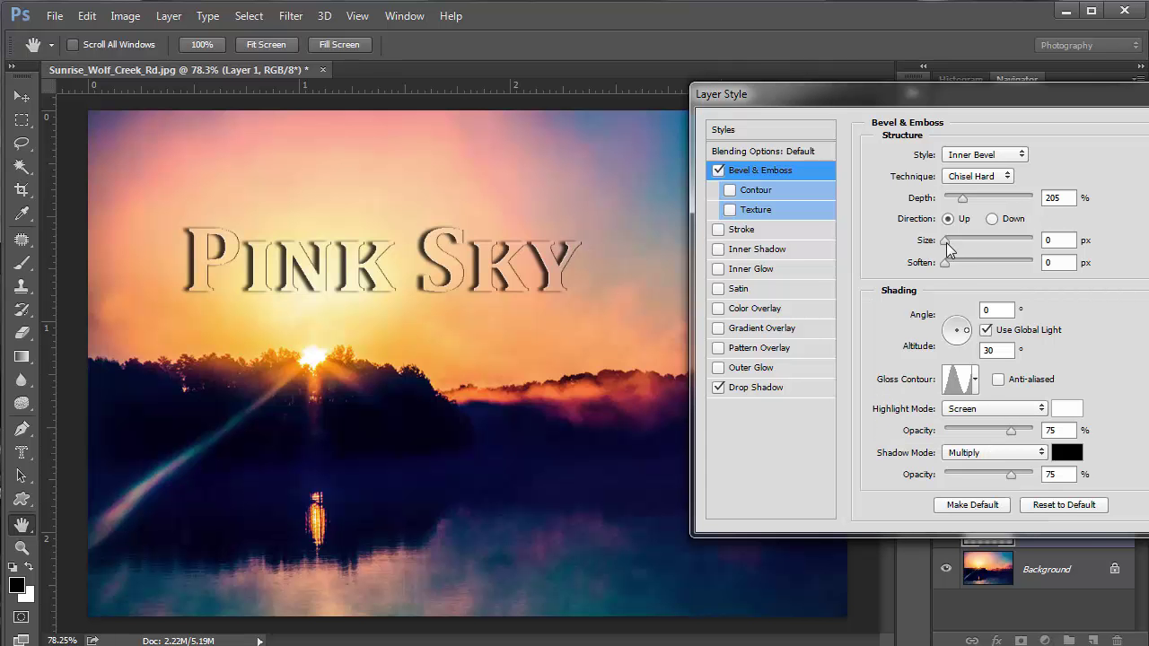
Set the bevel's depth to 93% and its size to 21 px
left_click_drag(946, 243, 954, 245)
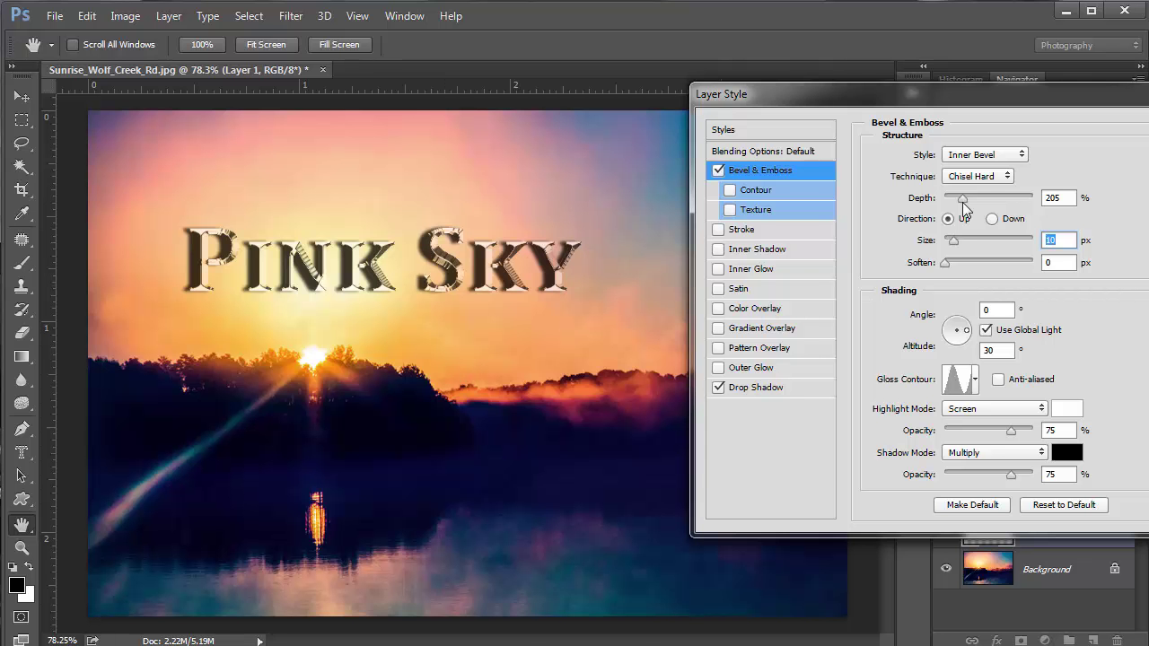
mouse_move(962, 202)
left_mouse_down()
mouse_move(978, 200)
mouse_move(953, 208)
left_mouse_up()
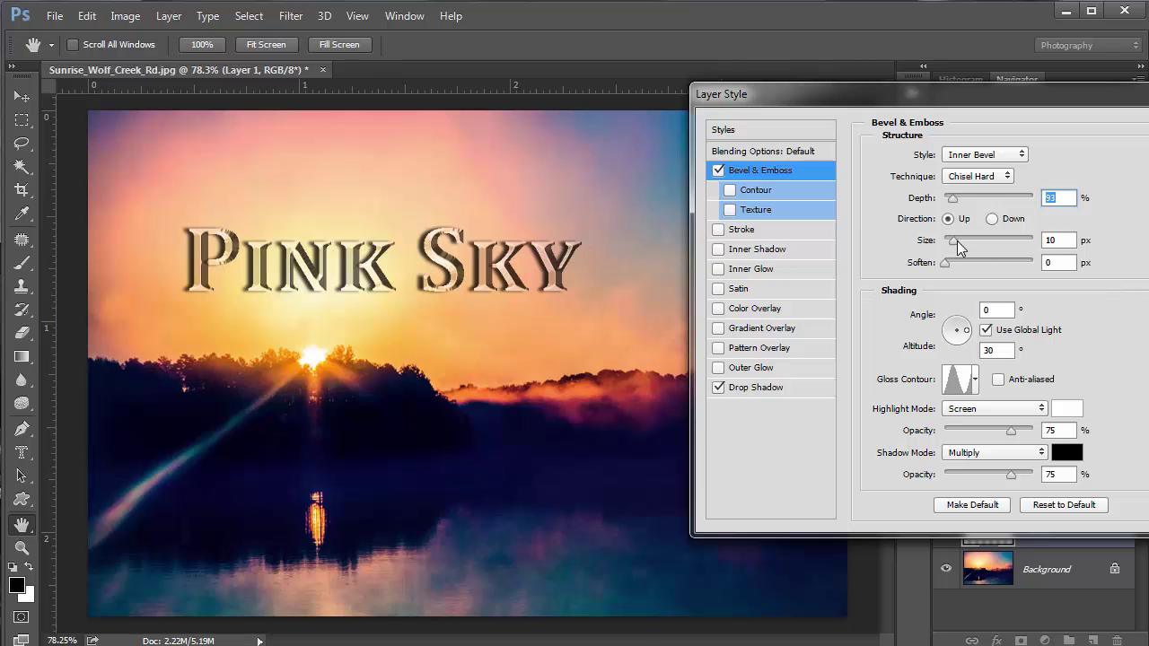
mouse_move(957, 241)
left_mouse_down()
mouse_move(947, 248)
mouse_move(958, 254)
left_mouse_up()
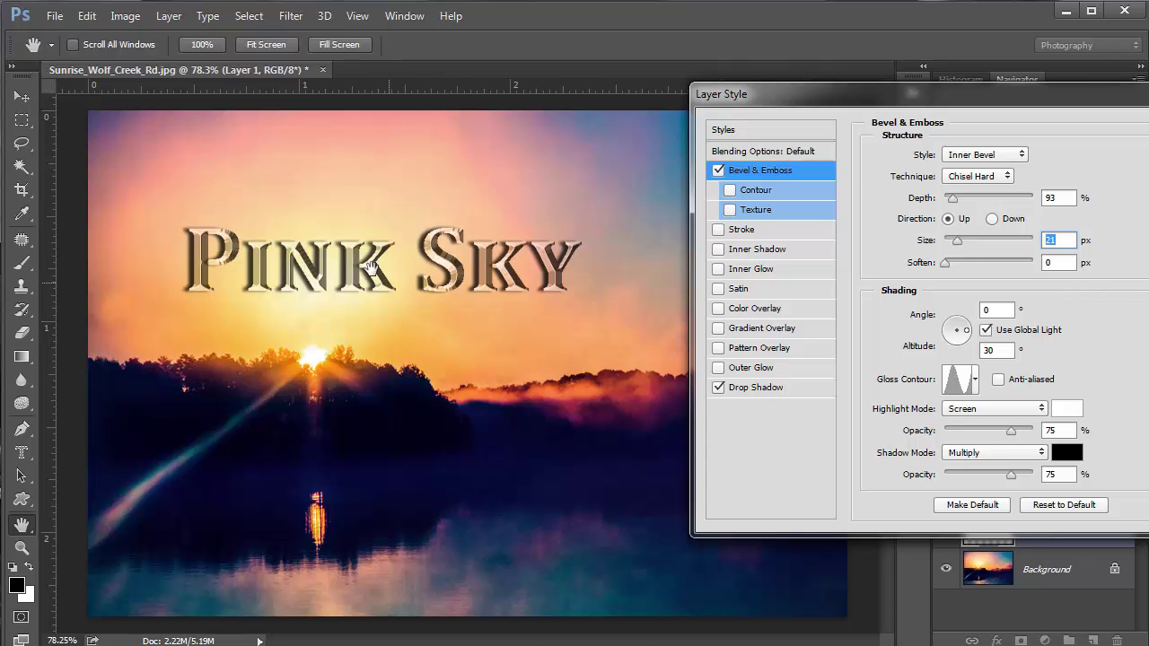
Re-enable the bevel's Contour and set the Gloss Contour to the straight diagonal preset
left_click(729, 191)
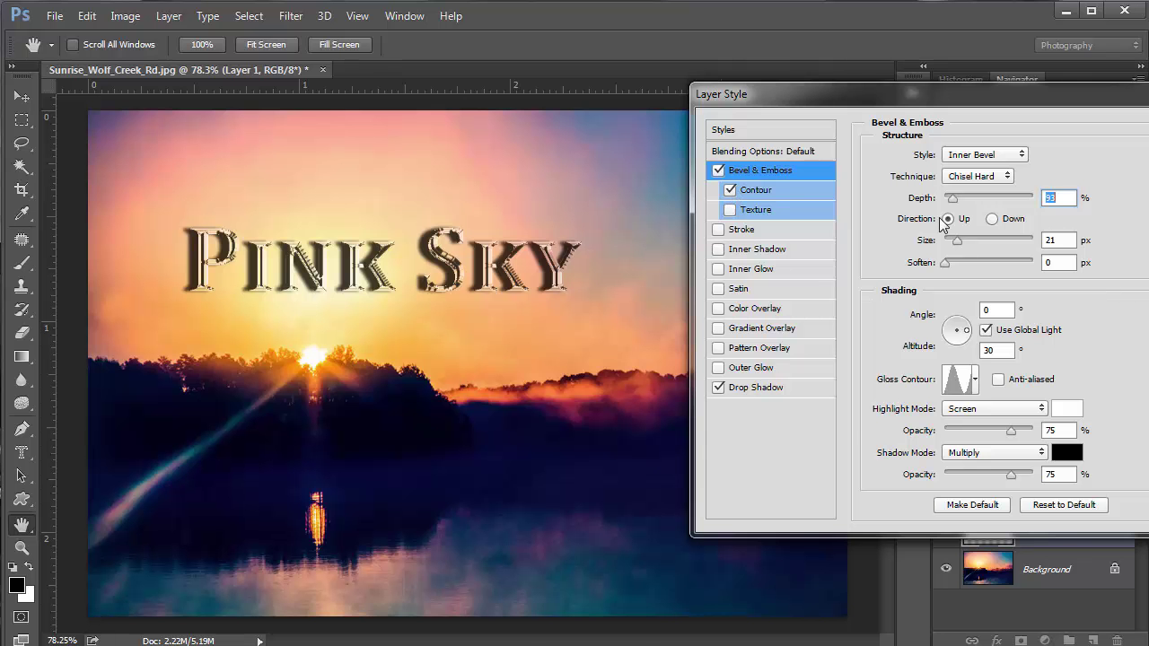
left_click(975, 381)
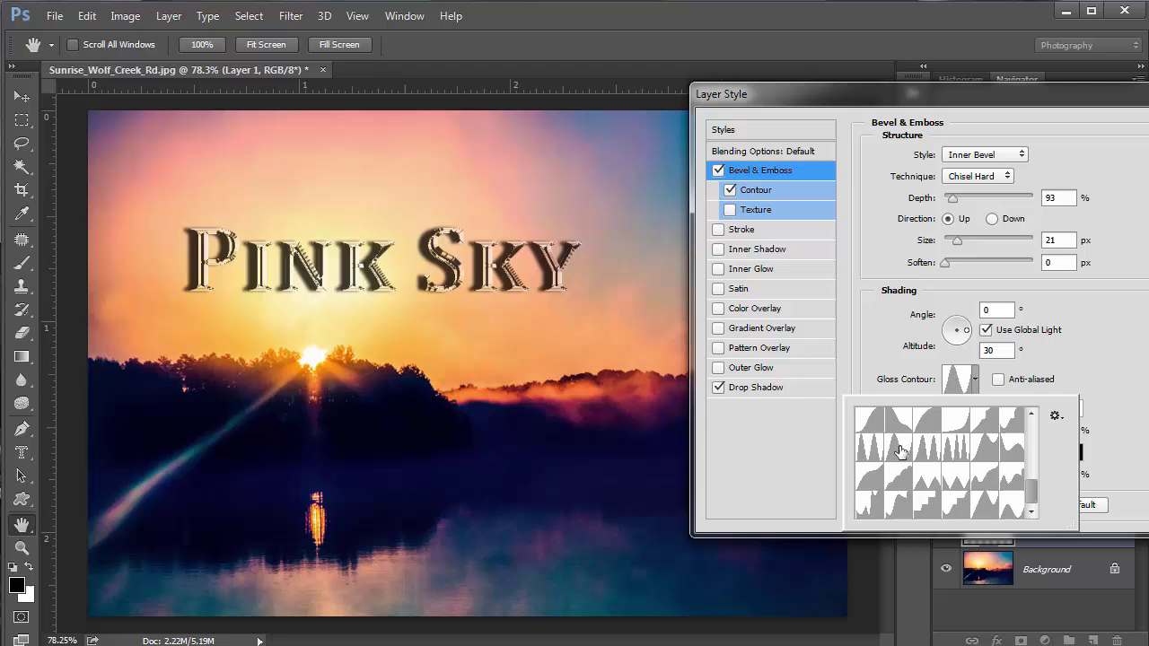
left_click_drag(1032, 485, 1031, 397)
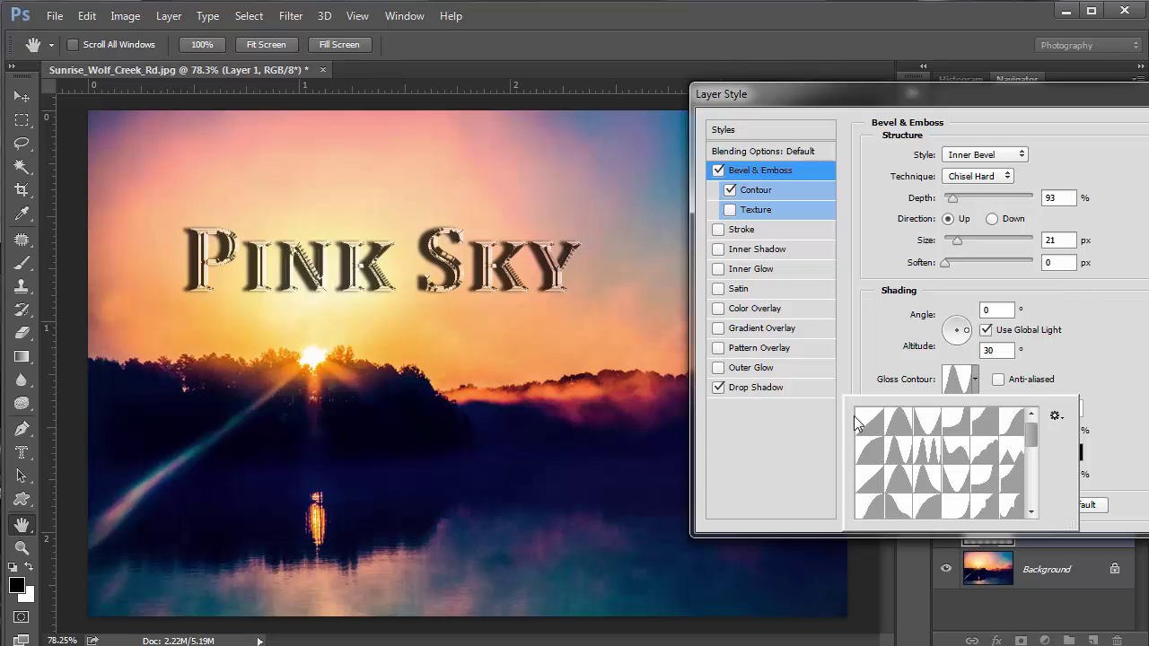
left_click(871, 422)
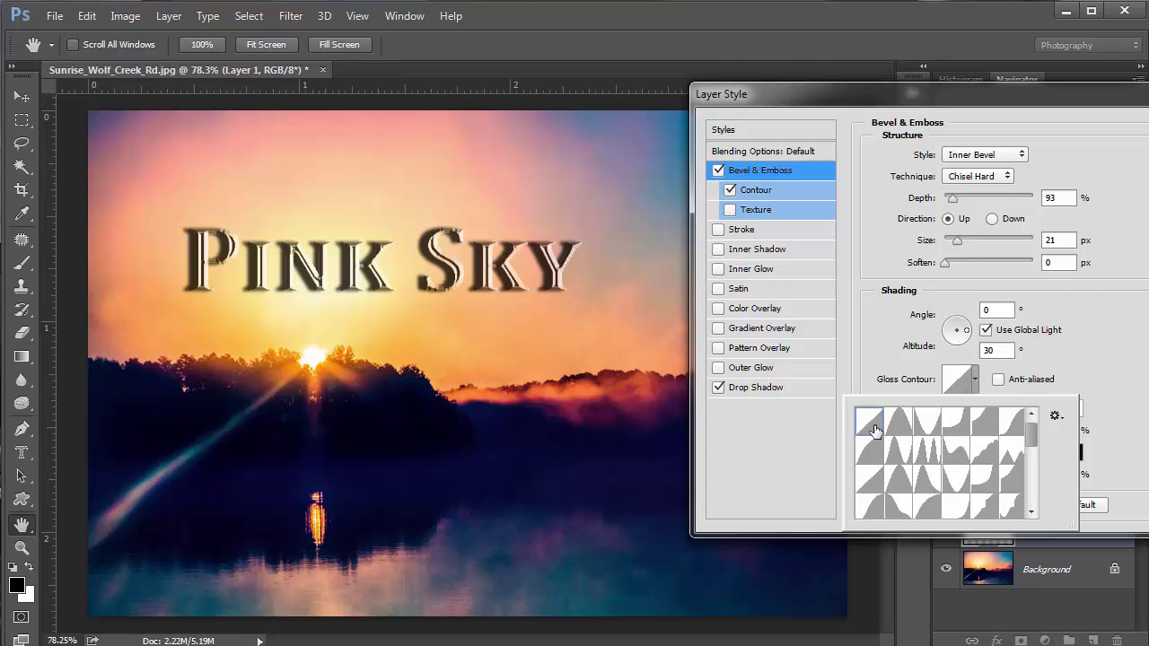
left_click(768, 171)
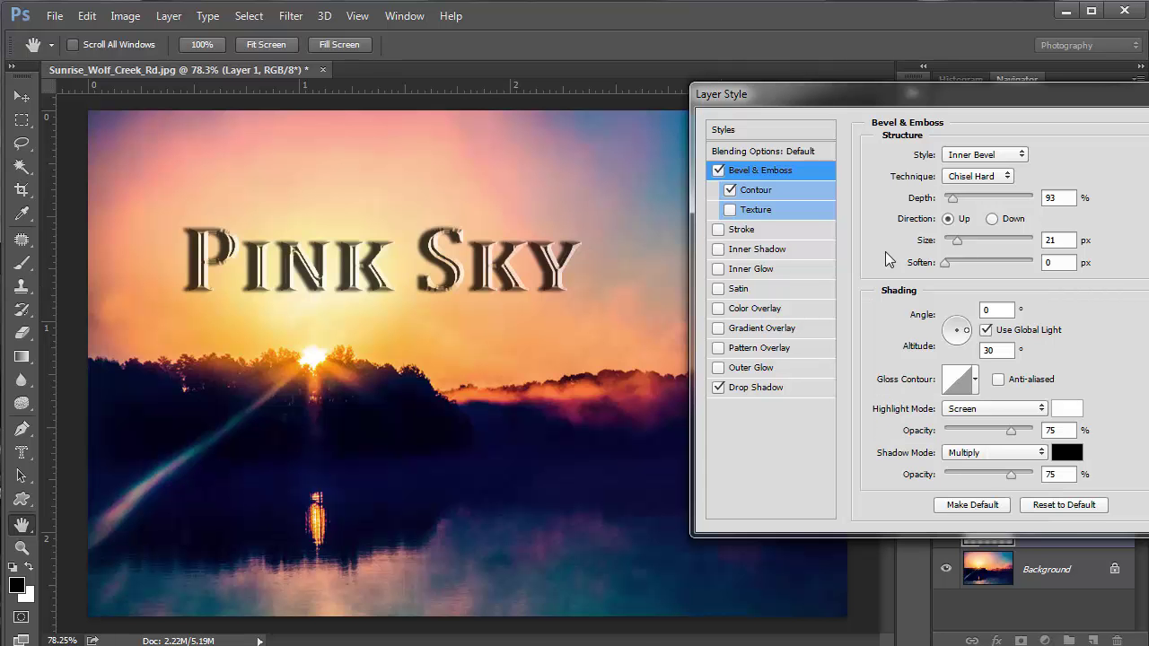
Choose the rounded single-peaked Gloss Contour without the Contour option, and compare the text with Bevel & Emboss off and on
left_click(975, 380)
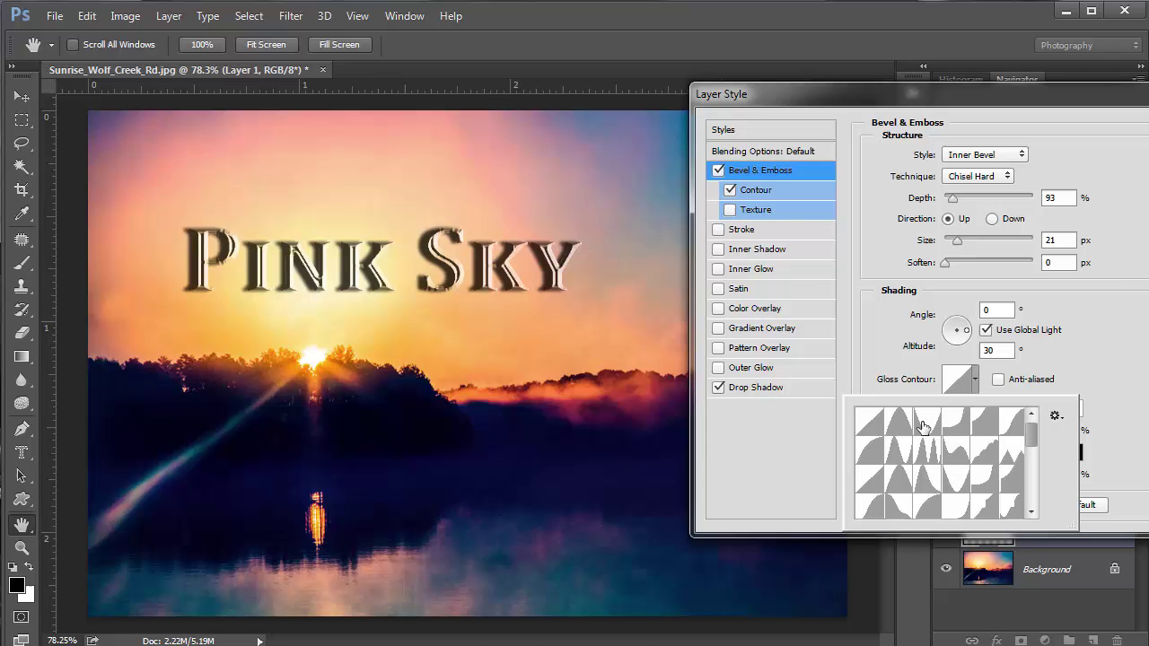
left_click(923, 427)
left_click(898, 426)
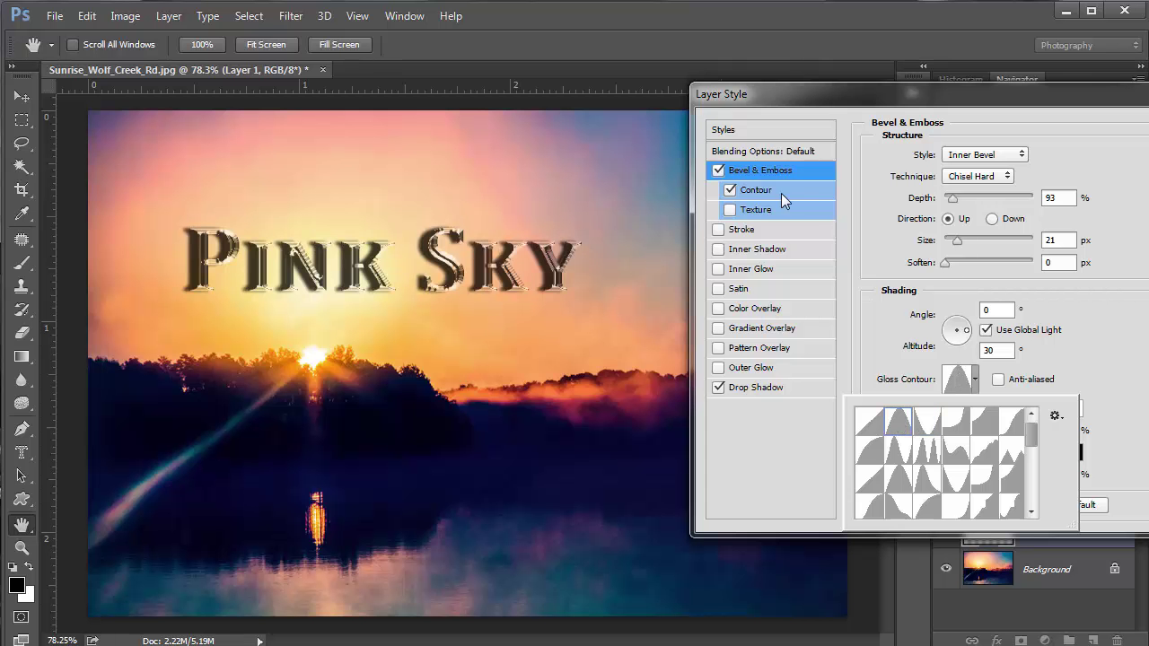
left_click(730, 191)
left_click(719, 169)
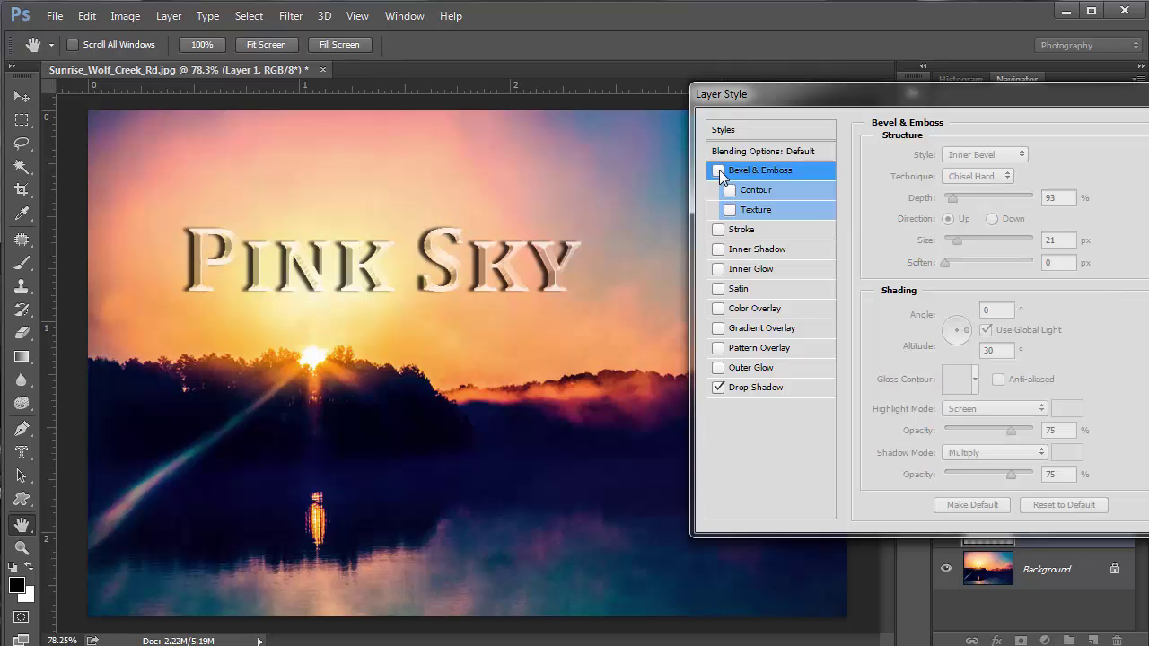
left_click(719, 170)
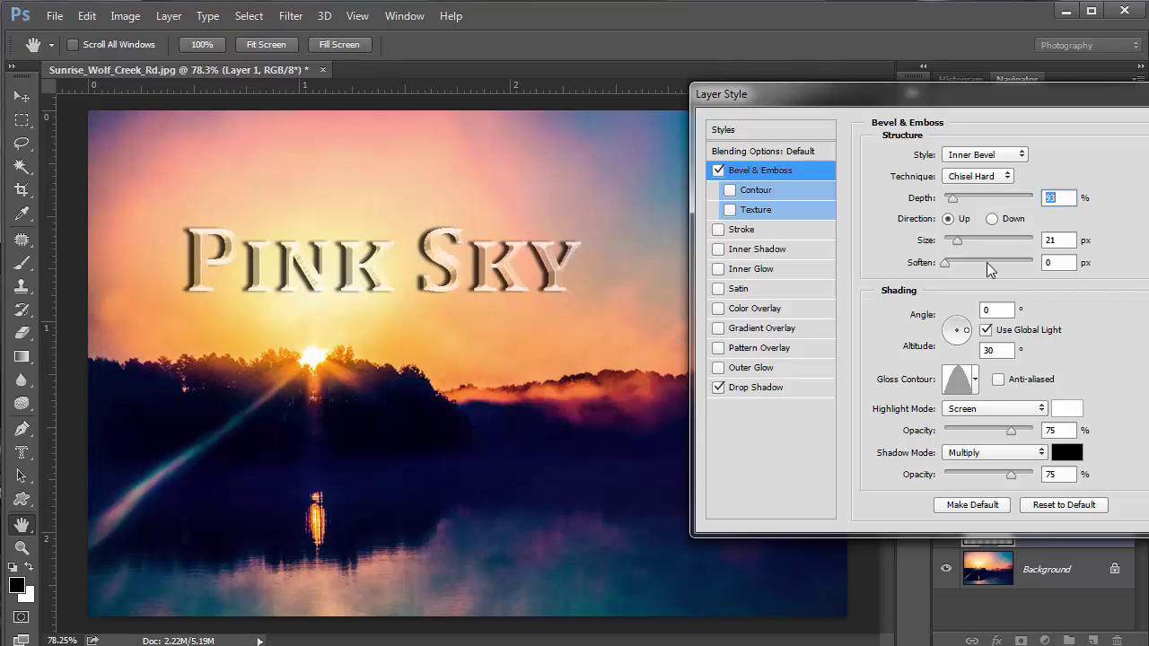
Set the bevel's depth to 205%, size to 73 px and soften to 0 px, and apply the layer style
left_click_drag(952, 198, 965, 199)
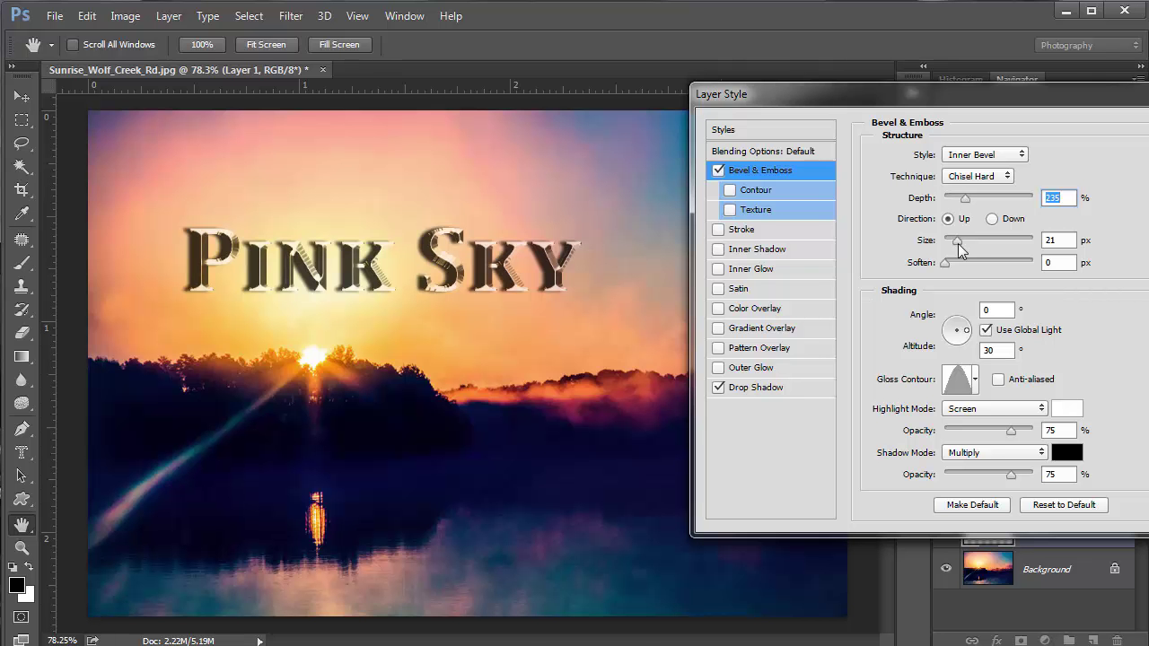
left_click_drag(958, 243, 972, 243)
mouse_move(945, 266)
left_mouse_down()
mouse_move(969, 266)
mouse_move(942, 269)
left_mouse_up()
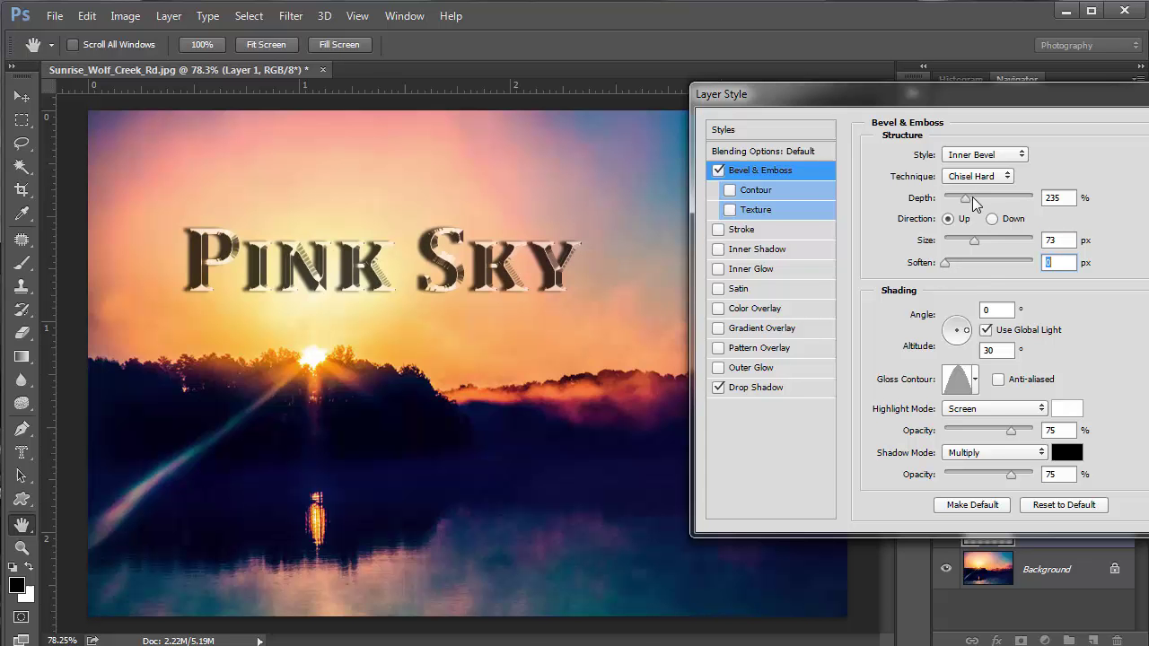
left_click_drag(965, 197, 964, 208)
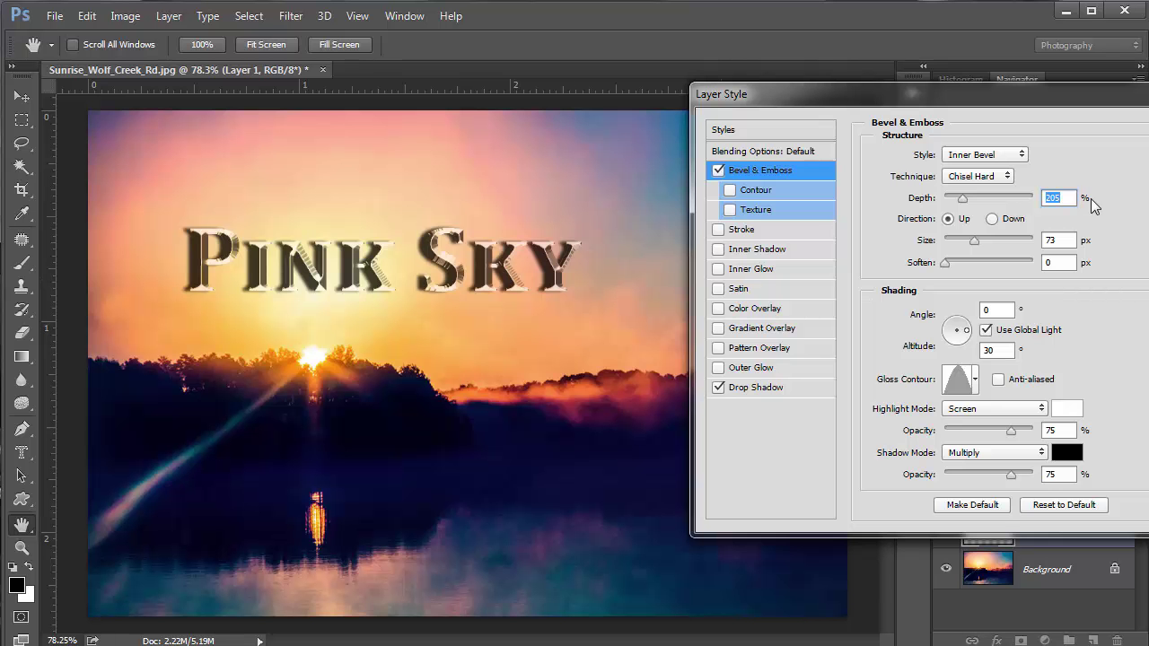
key("Return")
Try stretching the "Pink Sky" layer taller and wider with Free Transform, and undo the transformation
key("v")
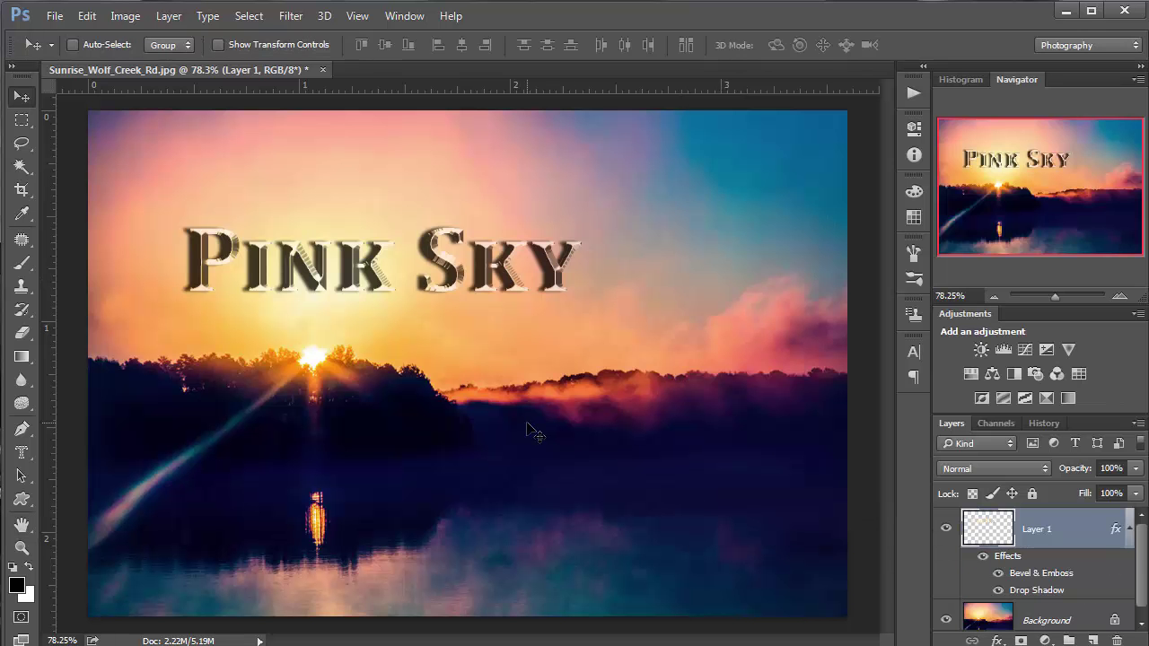
key("ctrl+t")
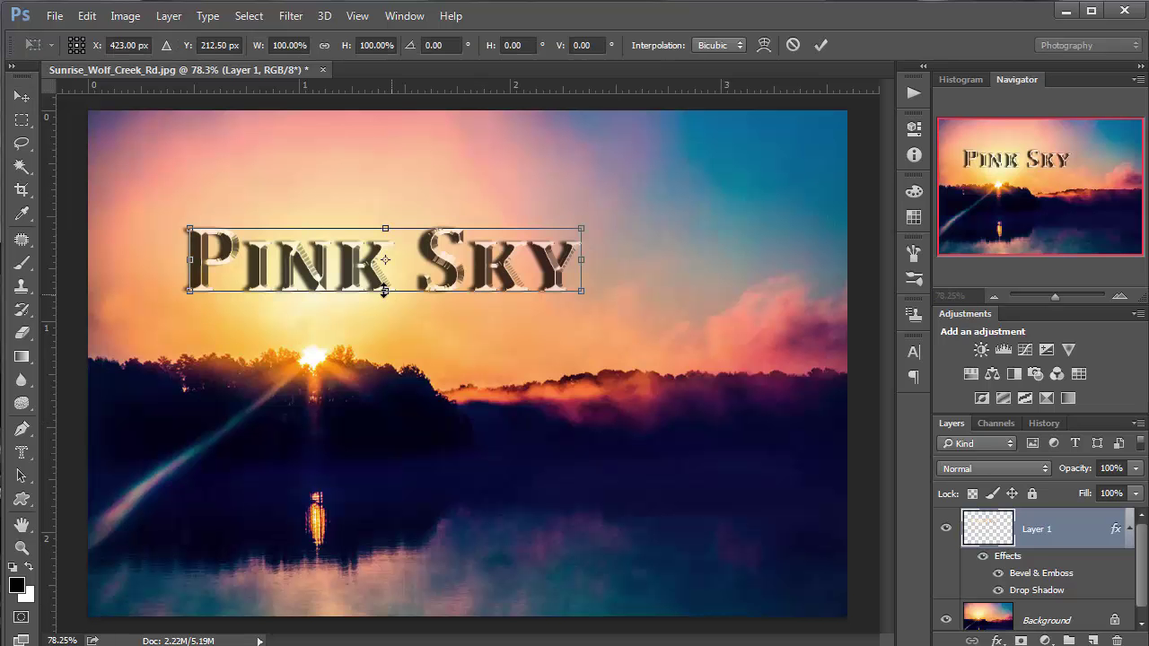
left_click_drag(384, 336, 385, 378)
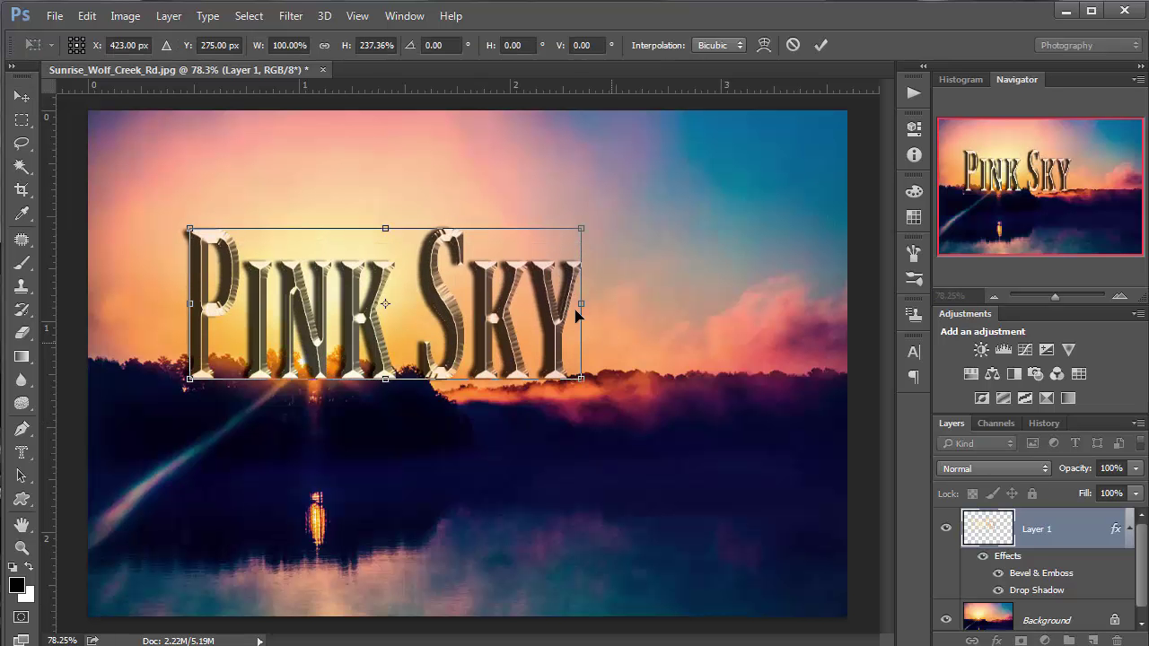
left_click_drag(583, 303, 721, 304)
key("Return")
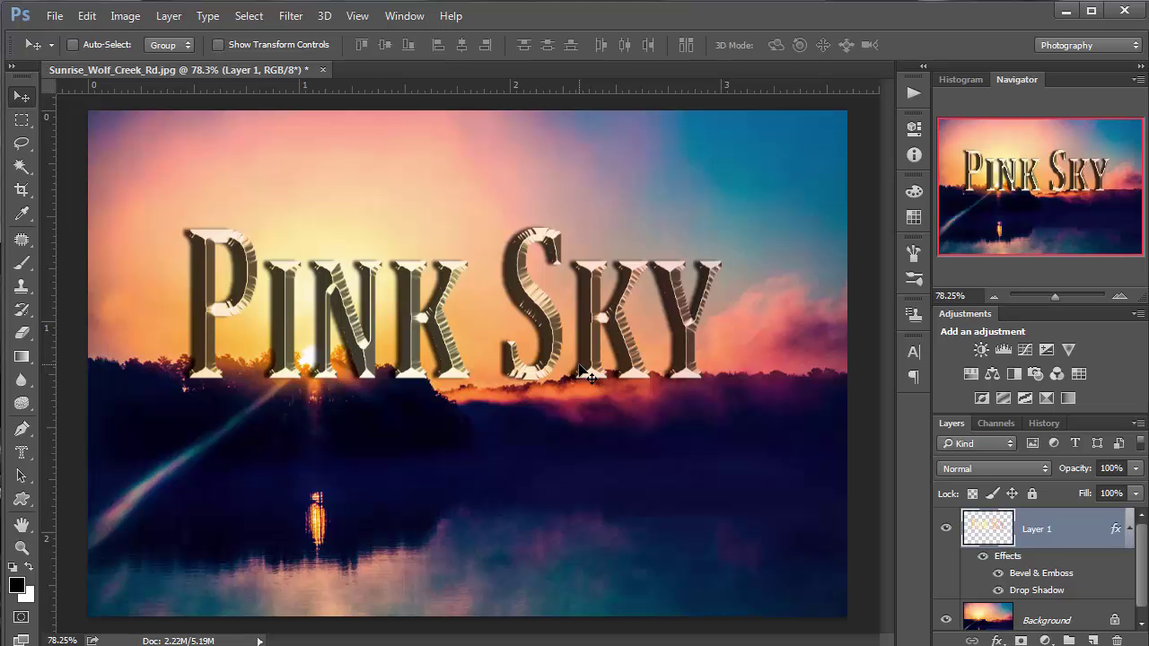
key("ctrl+z")
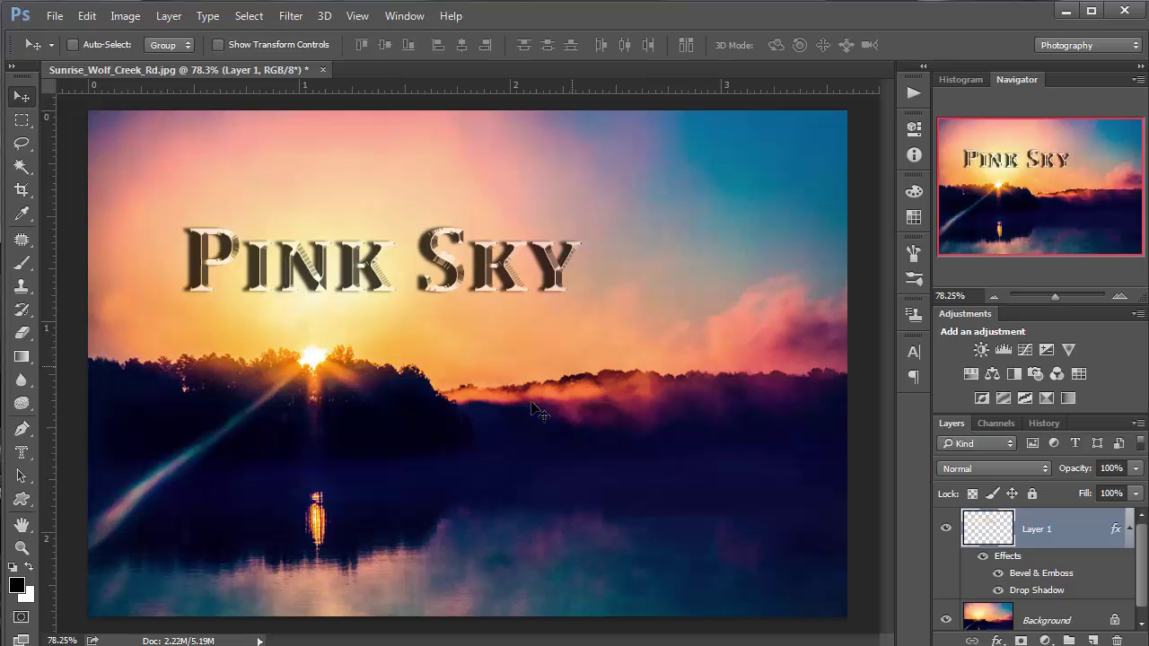
Try enlarging the "Pink Sky" layer to about 116% with Free Transform
key("ctrl+t")
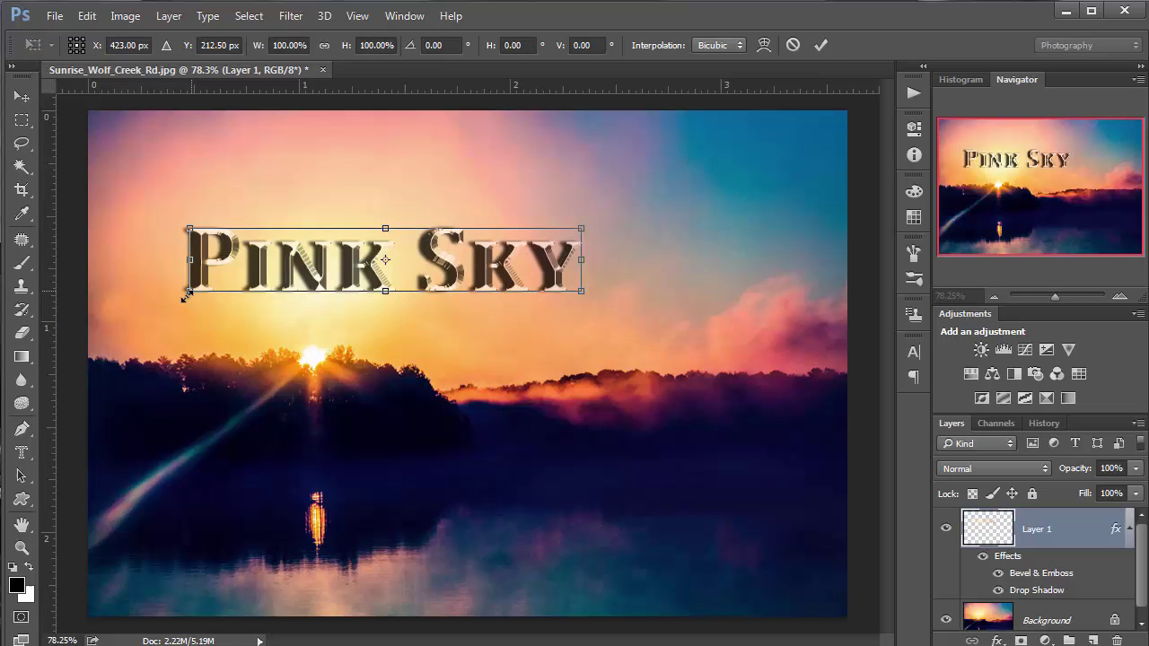
left_click_drag(191, 294, 135, 345)
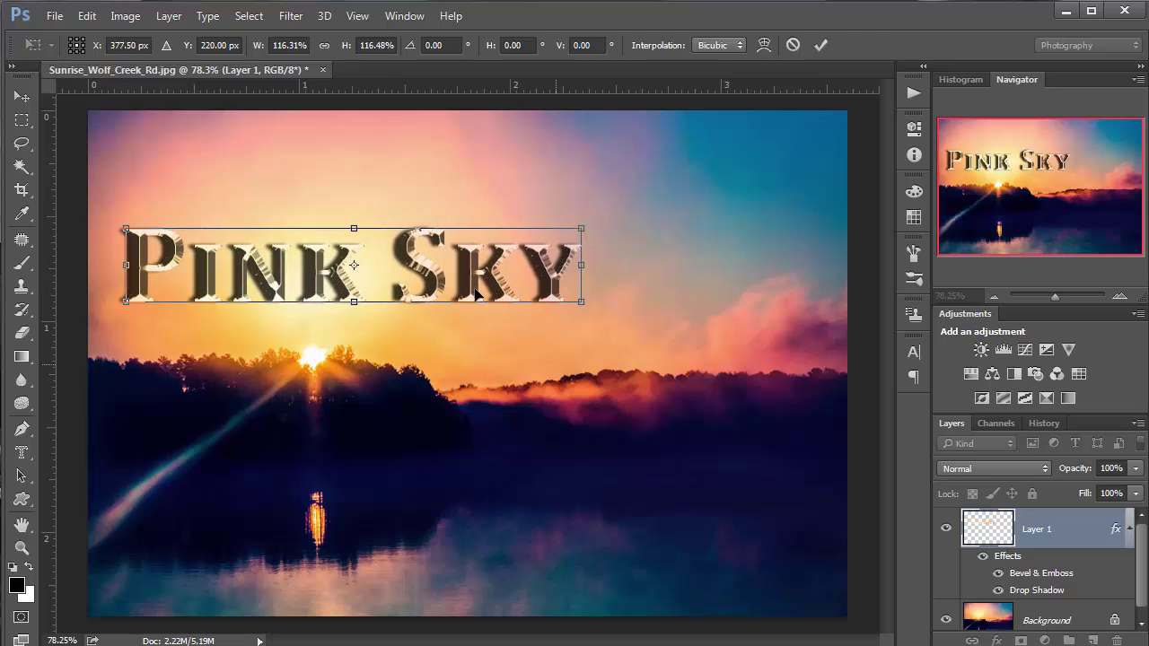
key("Return")
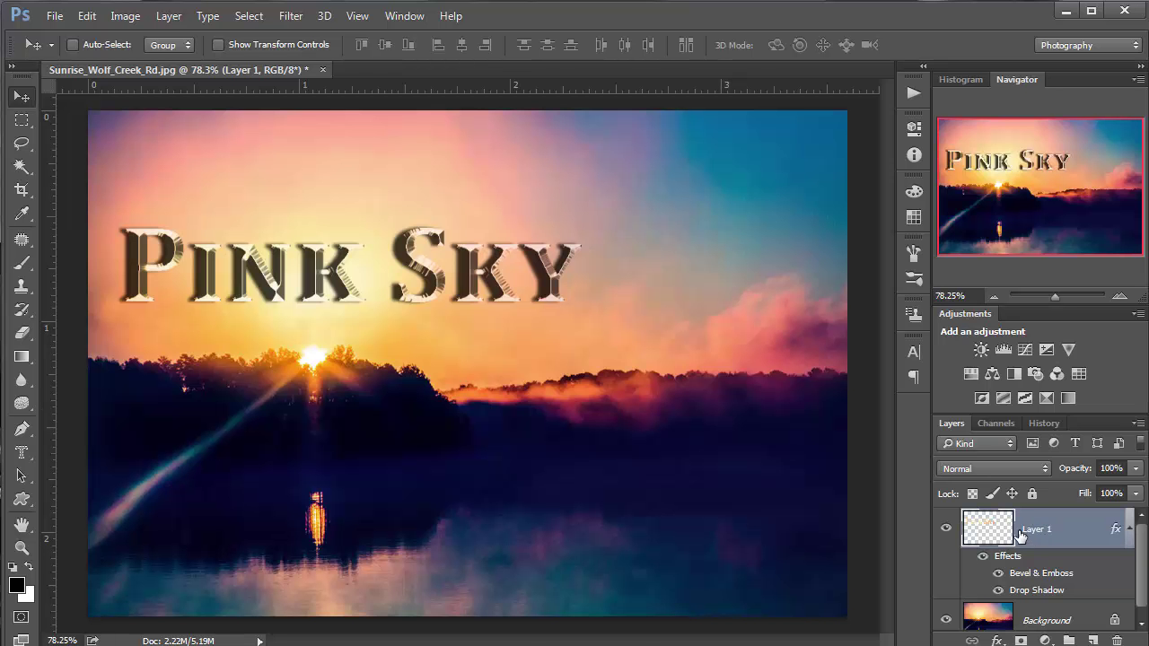
Undo the enlargement and the bevel and shadow layer style, and check the plain text with the Background layer hidden
key("ctrl+alt+z")
key("ctrl+alt+z")
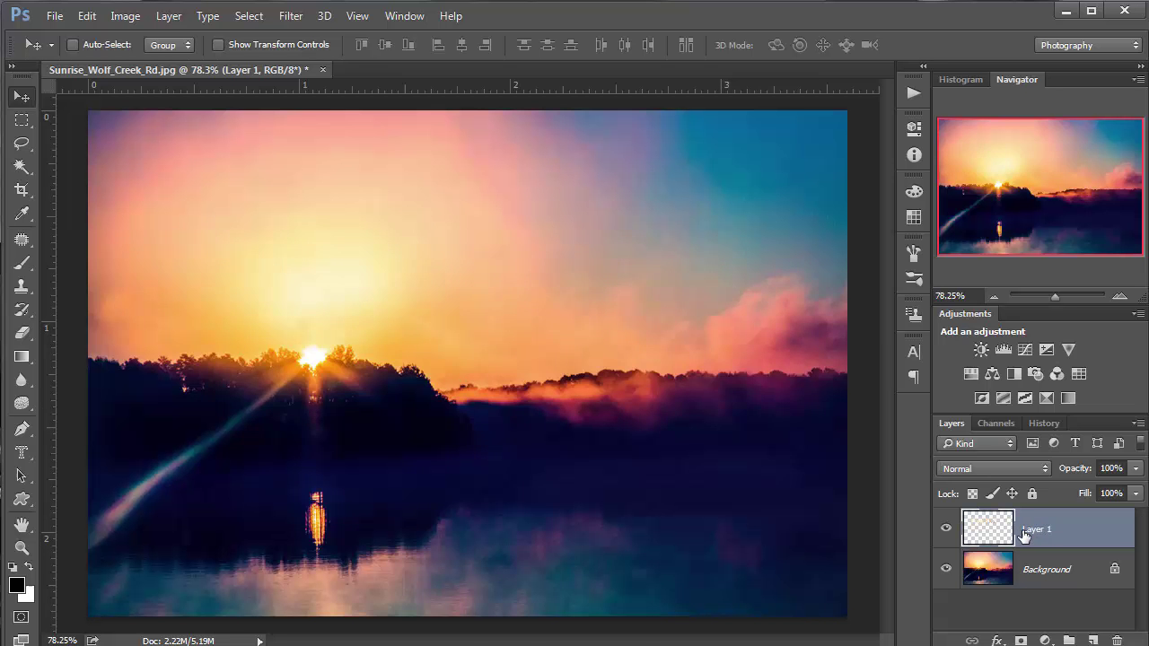
left_click(945, 571)
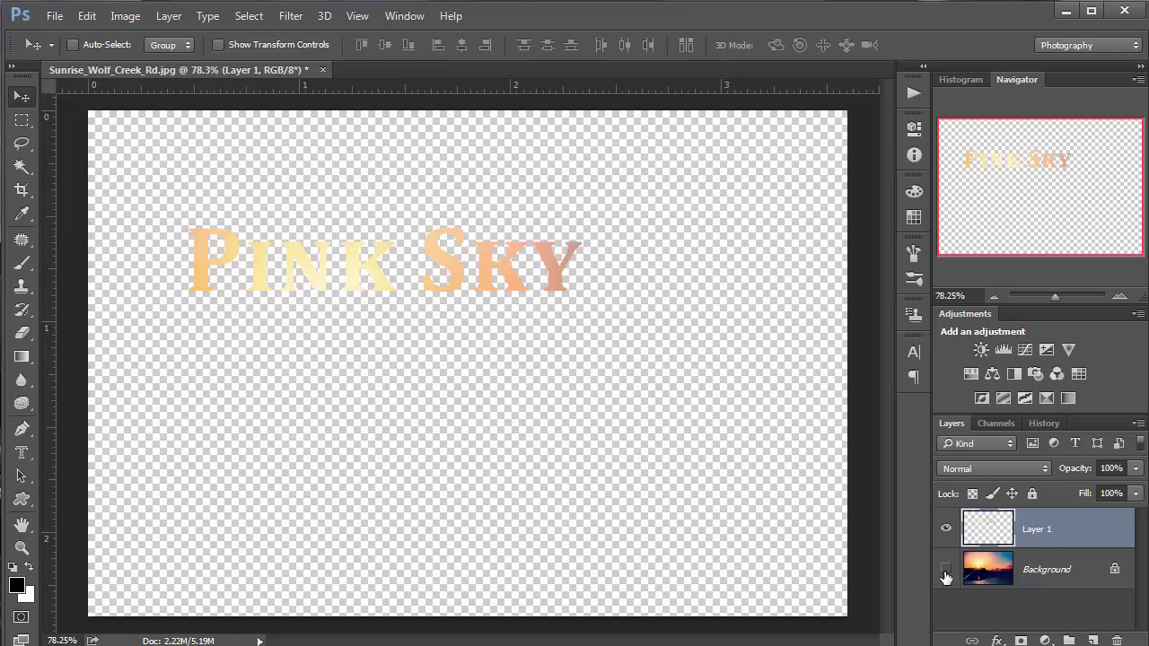
left_click(945, 571)
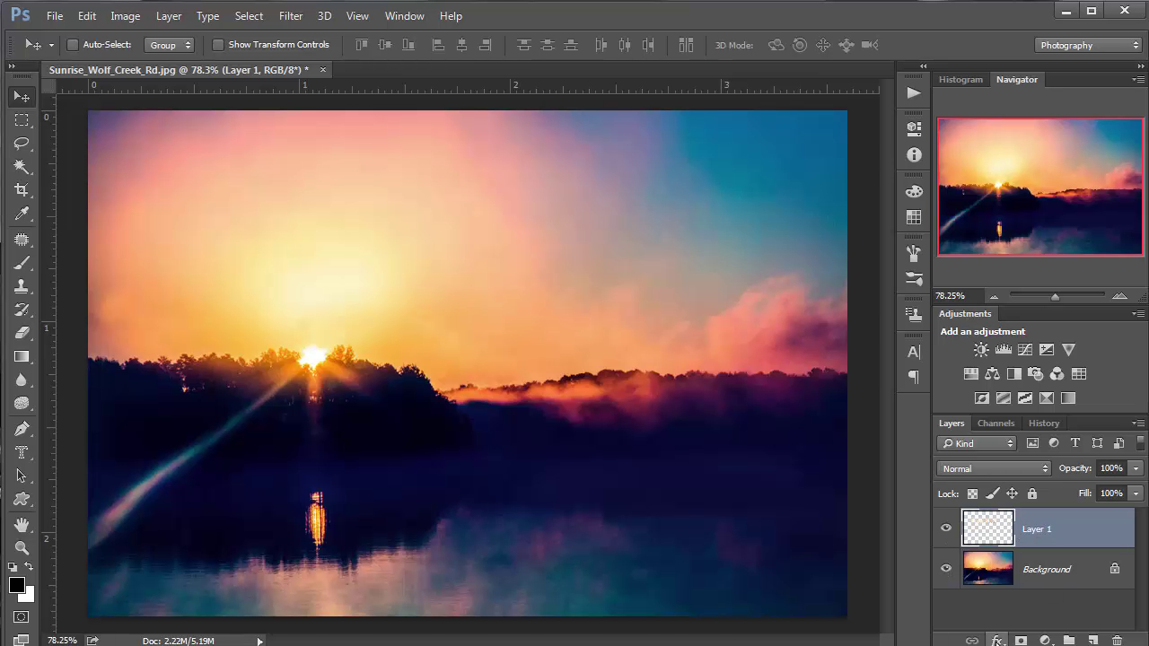
Try a Satin effect on the "Pink Sky" layer, and turn it off again
left_click(999, 640)
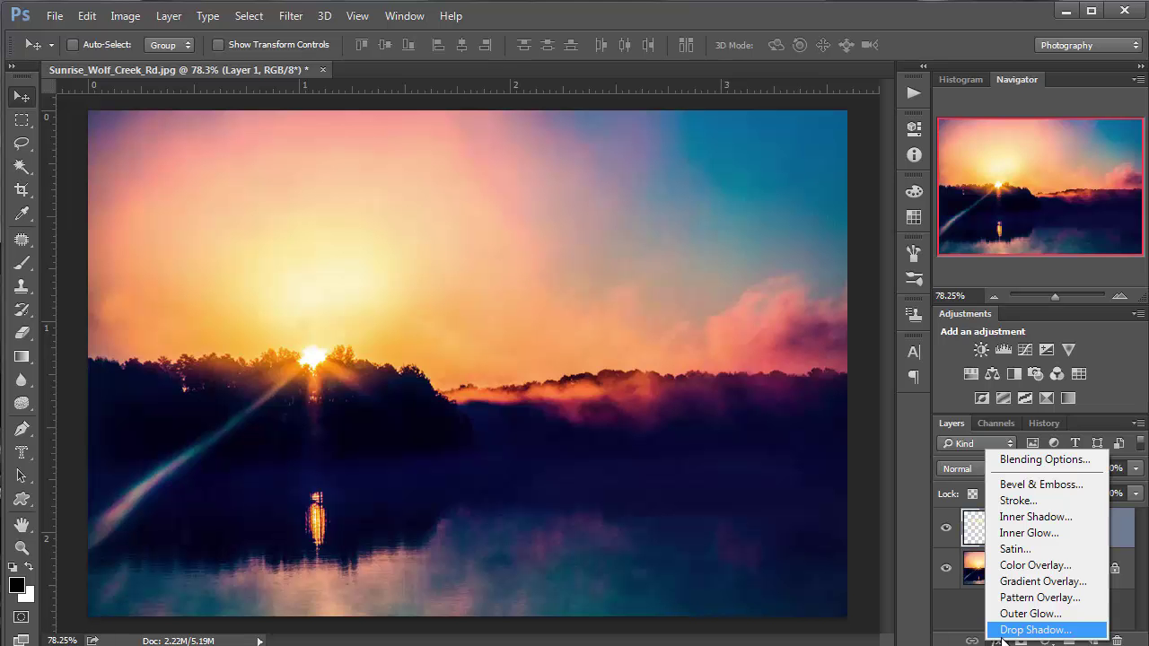
left_click(1032, 549)
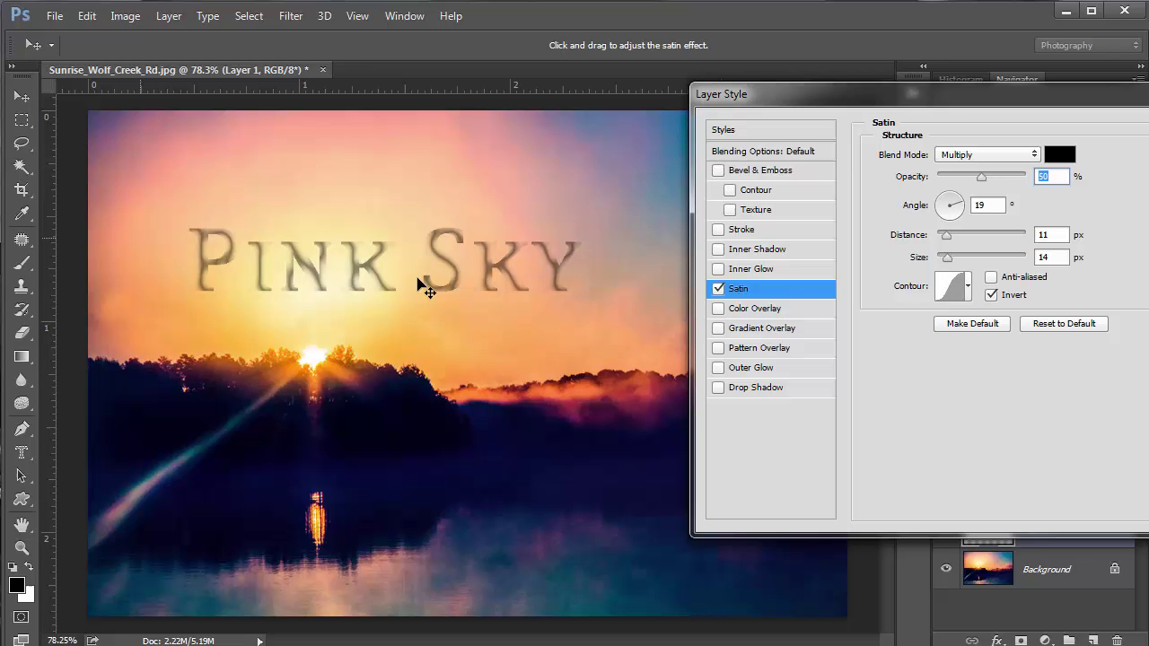
left_click(719, 289)
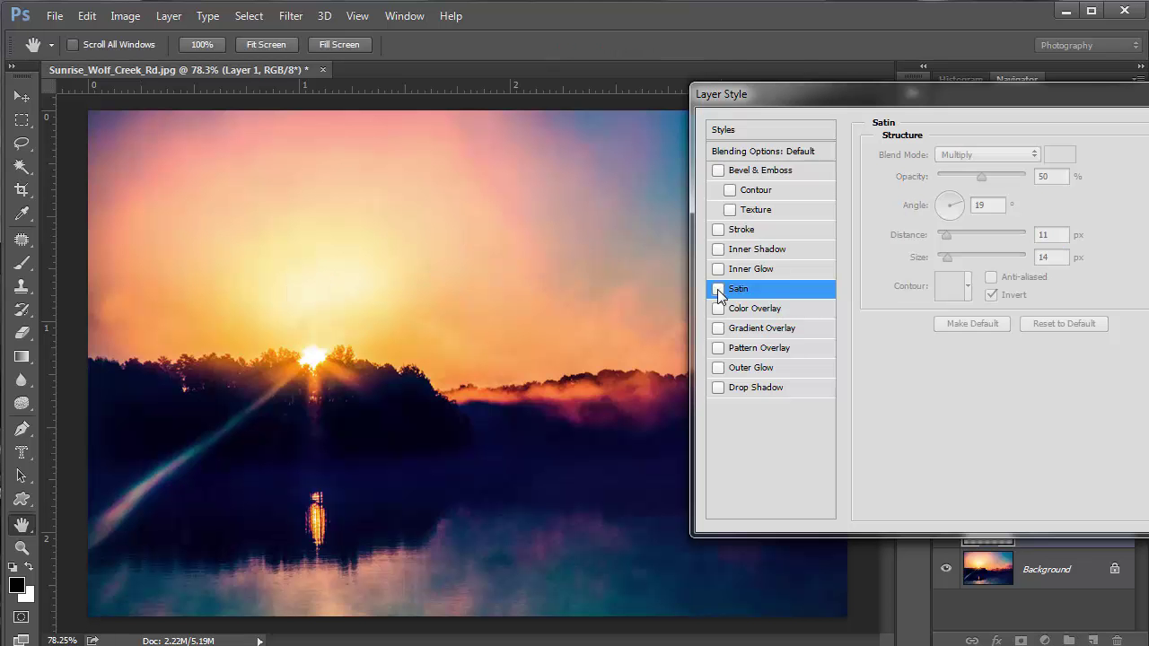
Compare two glossy silver preset styles on the "Pink Sky" text and choose the one with Satin and Color Overlay
left_click(755, 132)
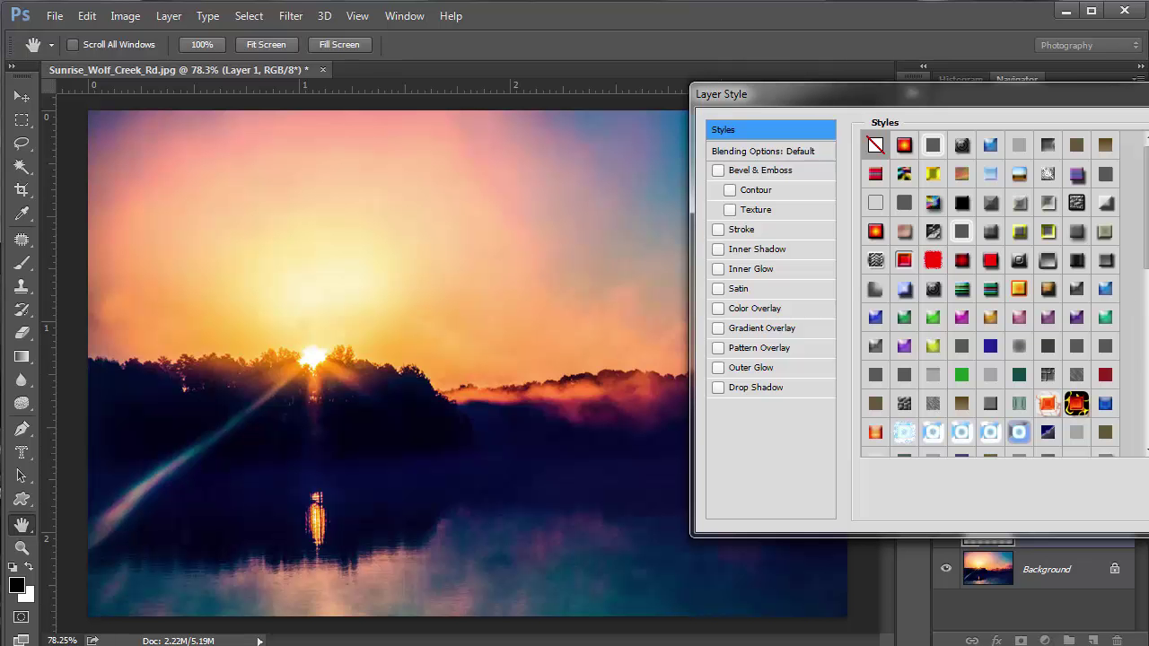
scroll(990, 292, "down", 10)
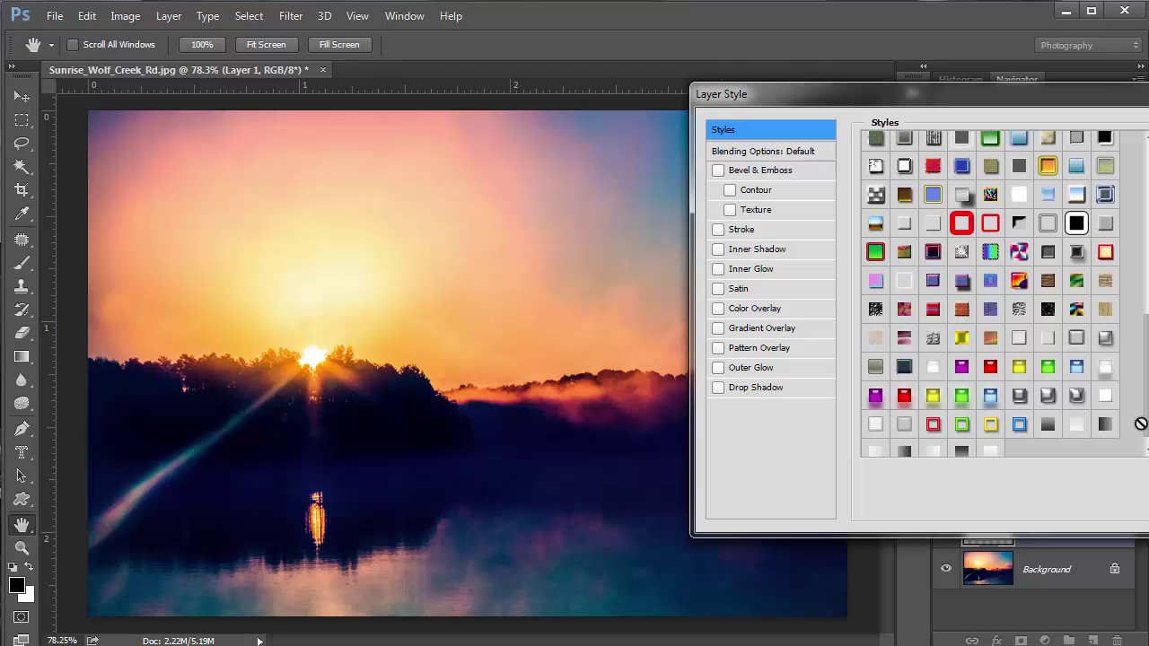
left_click(1078, 399)
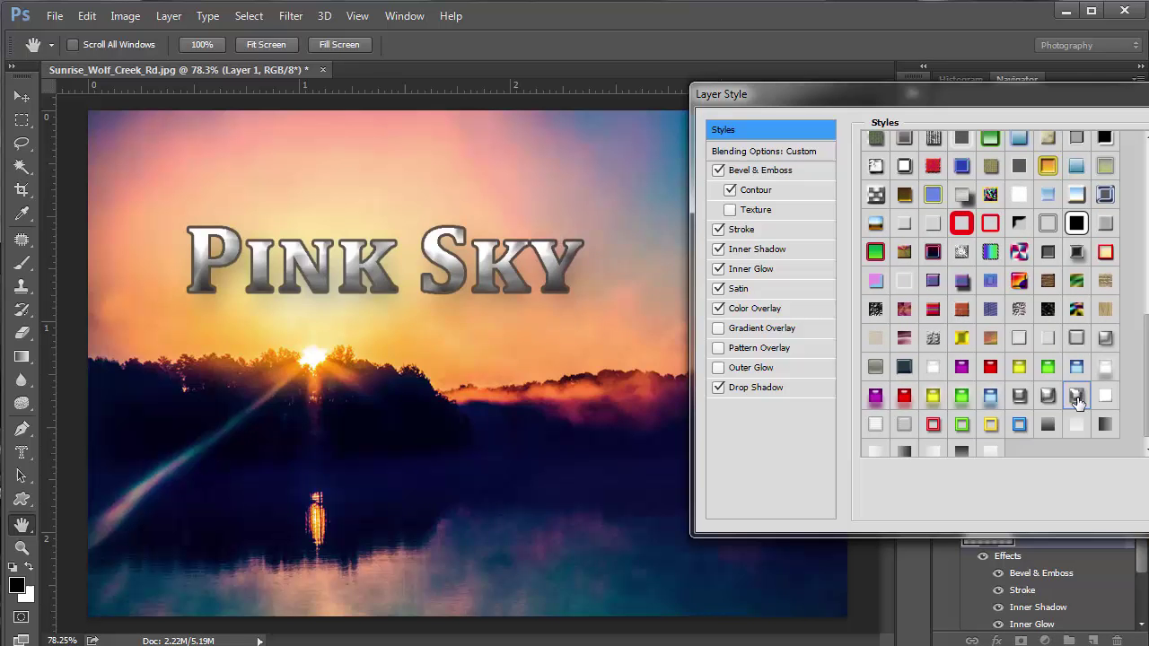
left_click(1108, 339)
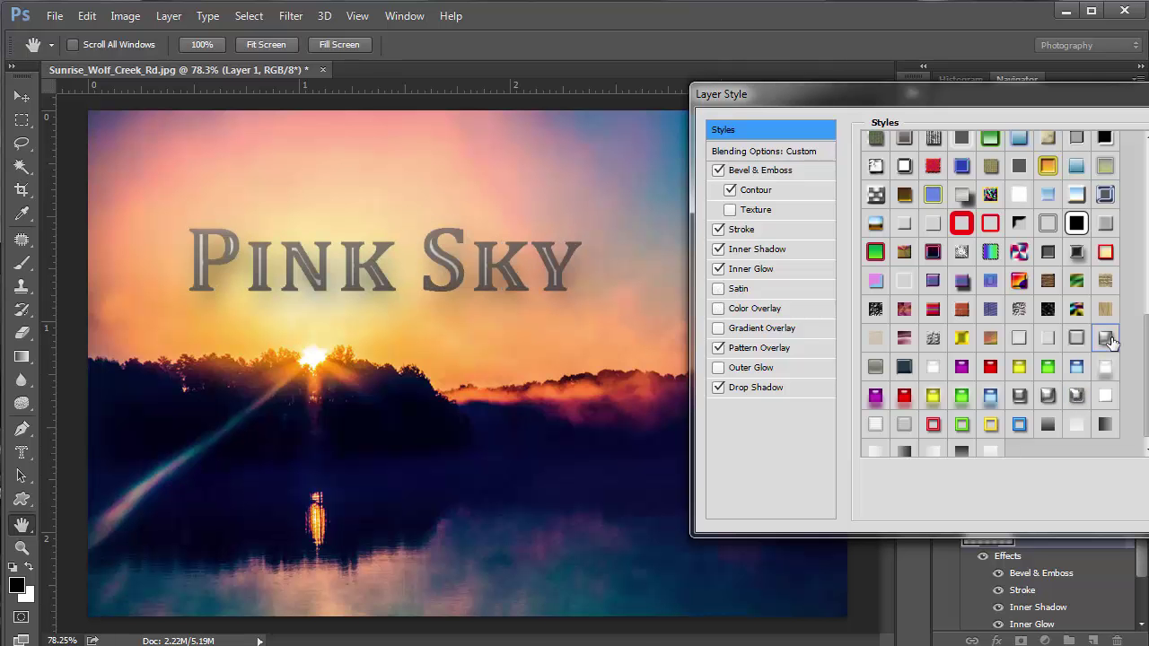
left_click(1076, 396)
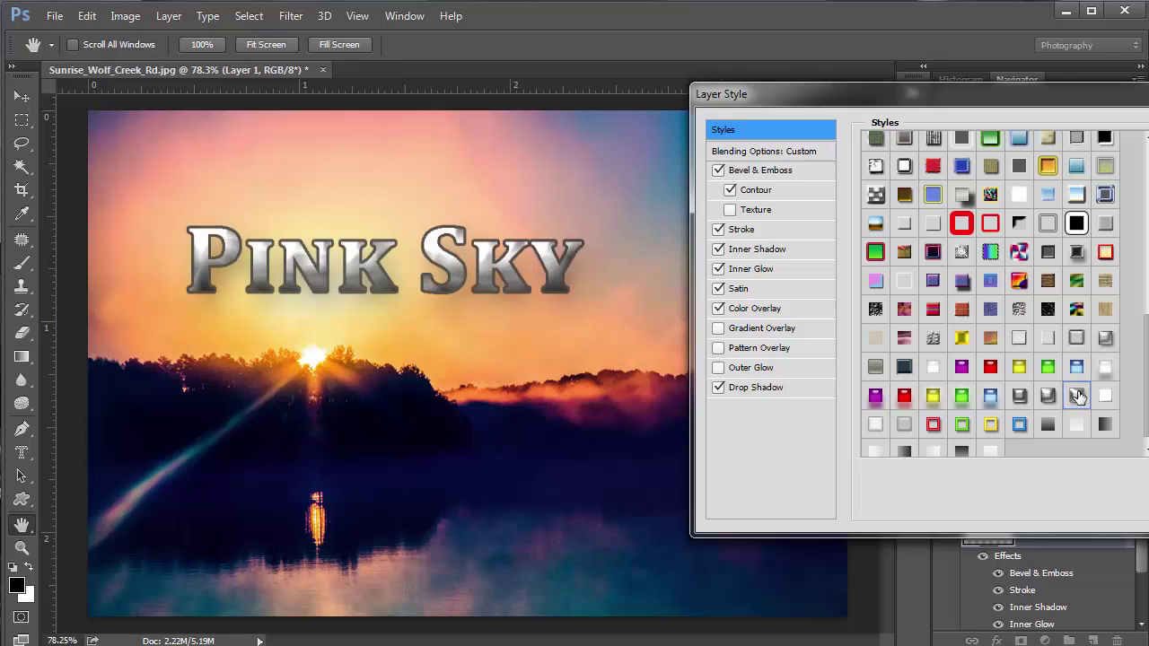
Set the silver style's bevel technique to Chisel Hard and its depth to 286%
left_click(765, 190)
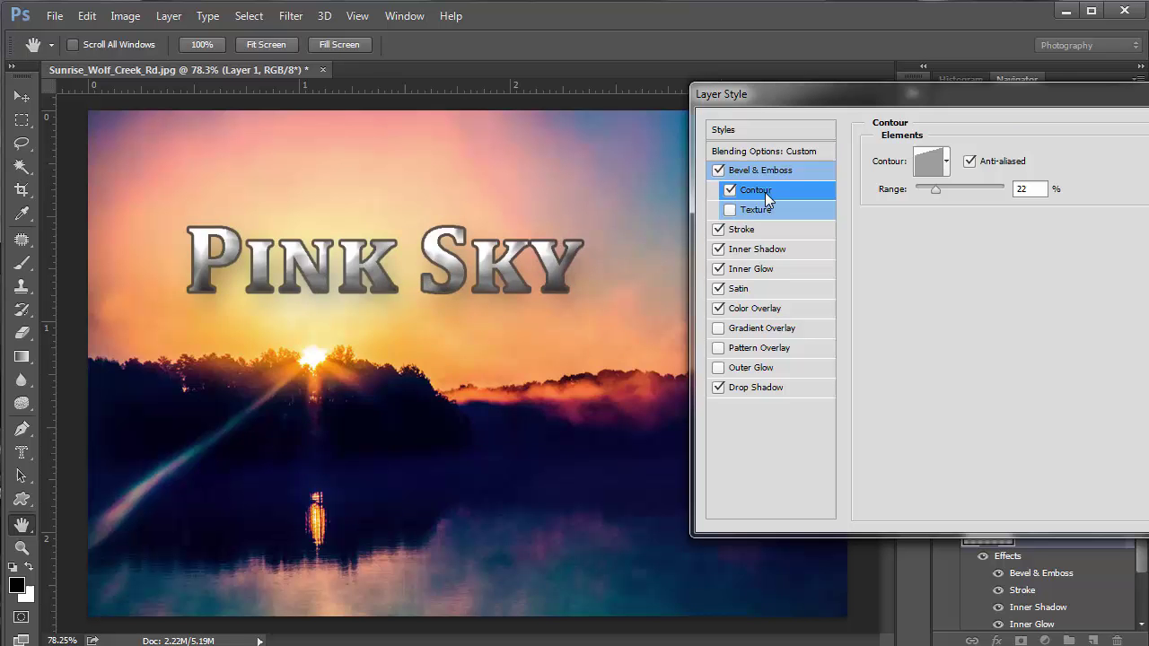
left_click(763, 170)
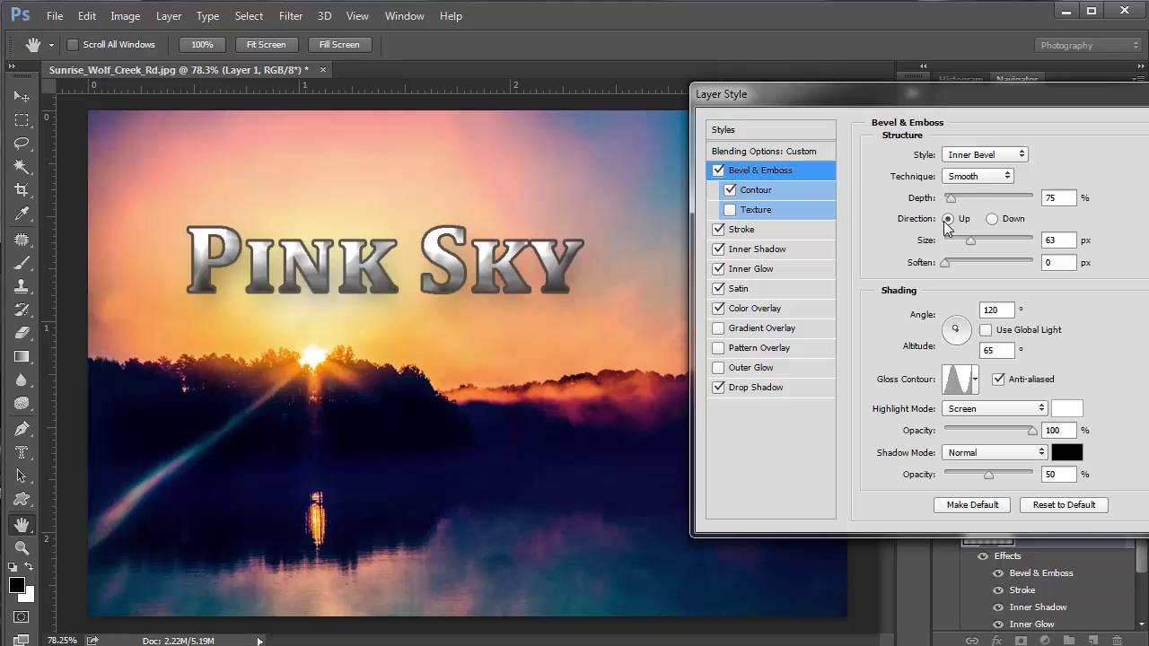
left_click(979, 178)
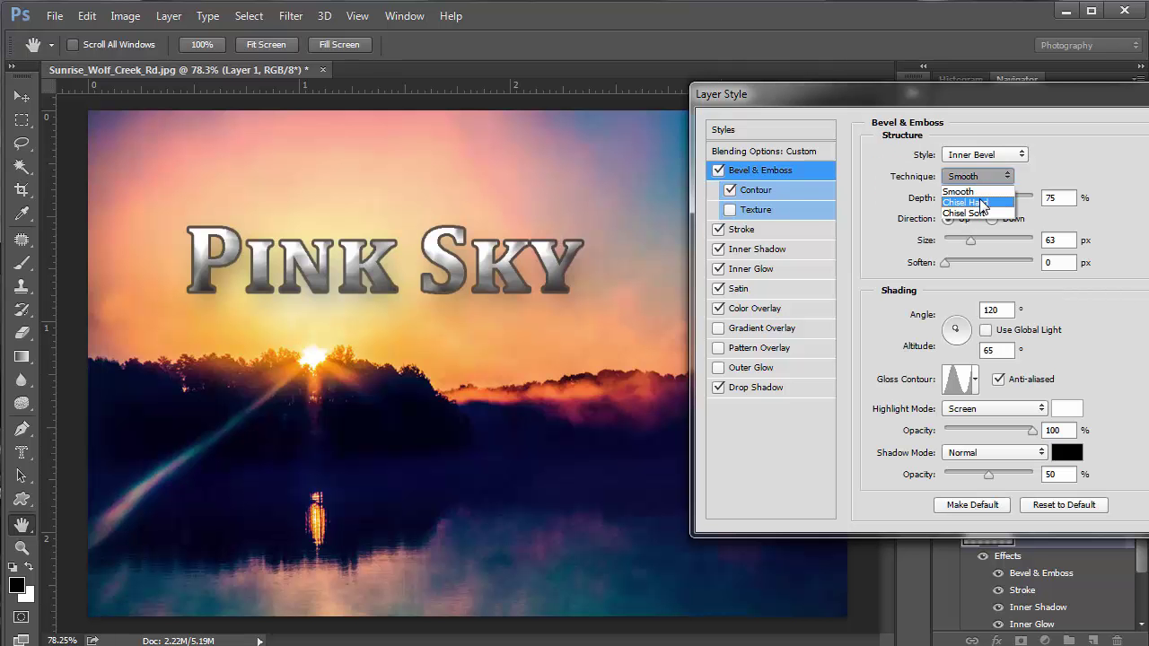
left_click(983, 205)
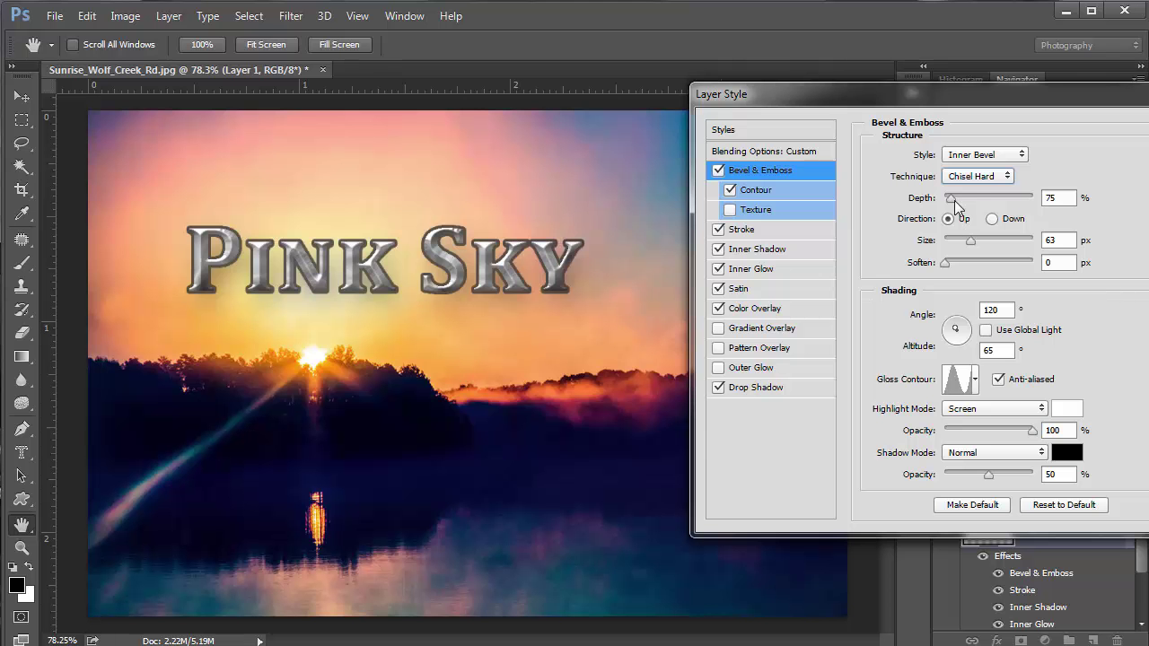
left_click_drag(955, 200, 970, 200)
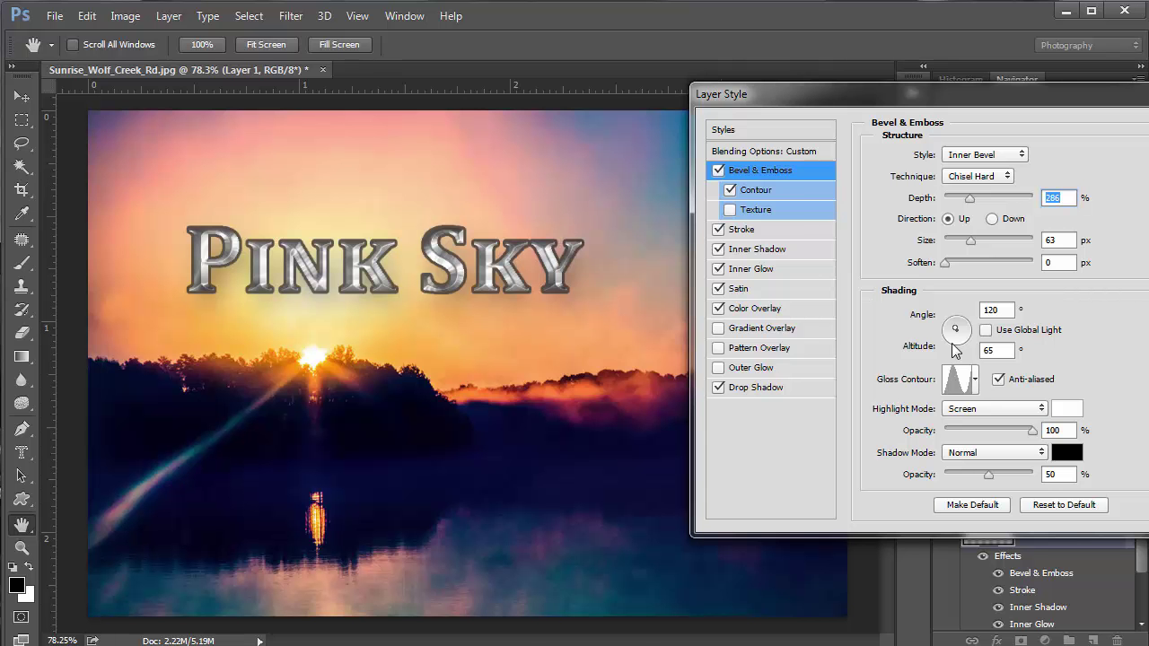
Try the double-peaked Gloss Contour on the bevel, and choose the rounded single-peaked one
left_click(975, 382)
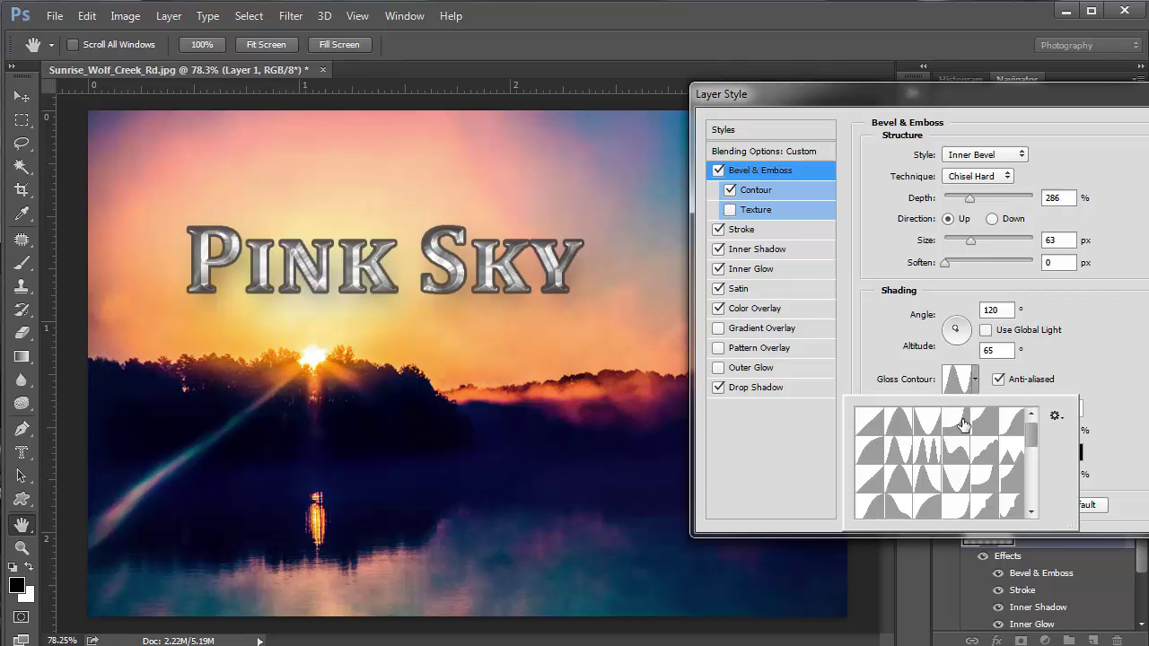
left_click(924, 453)
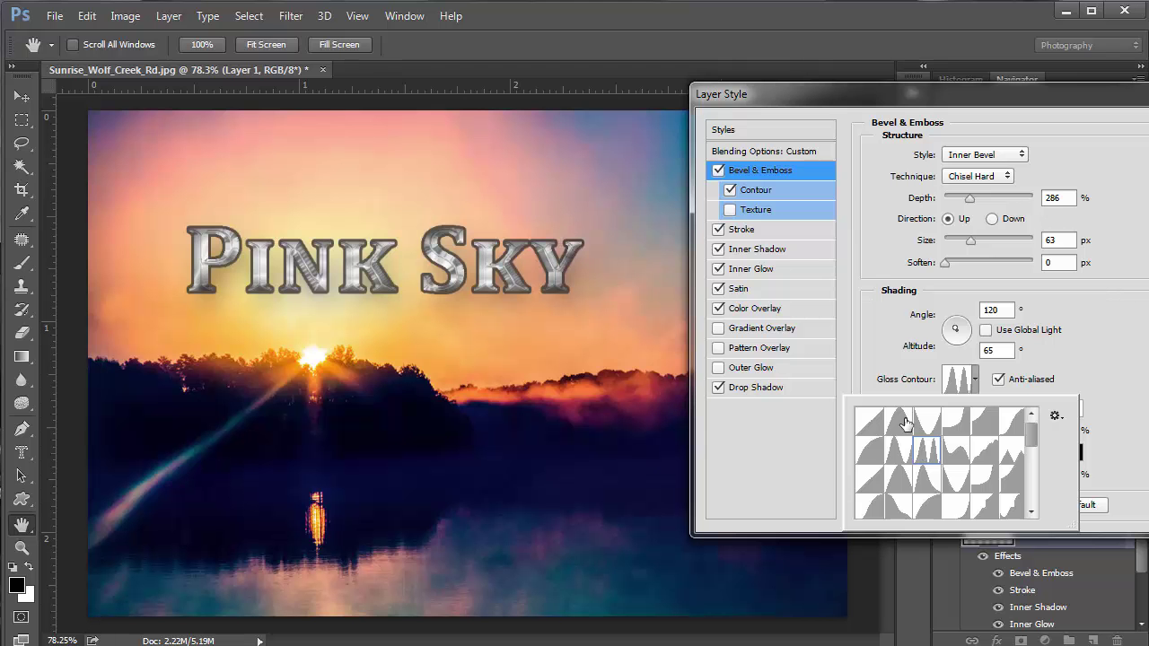
left_click(905, 421)
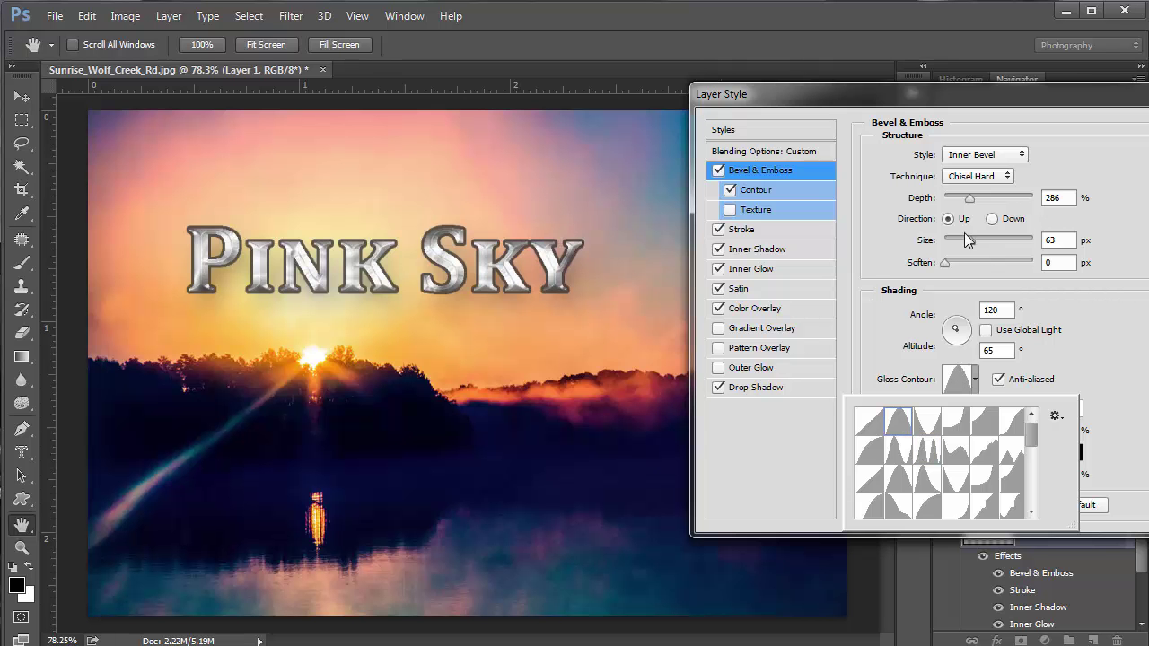
Set the bevel's depth to 837%, and adjust its soften and size
left_click_drag(975, 200, 1020, 204)
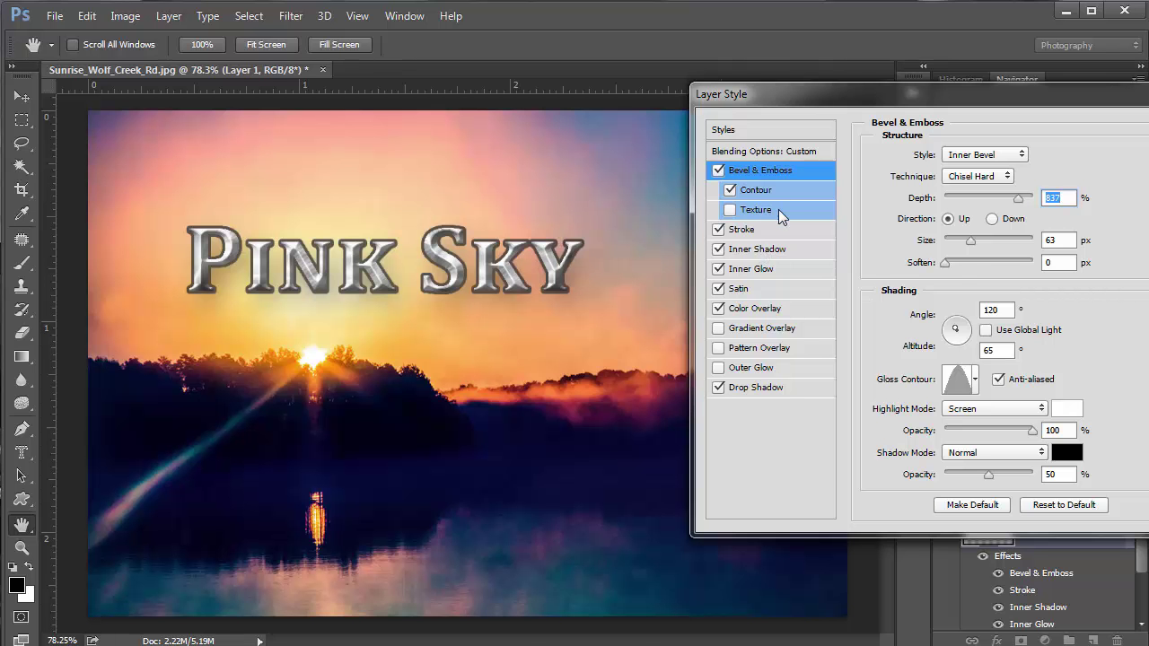
left_click(951, 265)
mouse_move(979, 248)
left_mouse_down()
mouse_move(993, 246)
mouse_move(966, 245)
left_mouse_up()
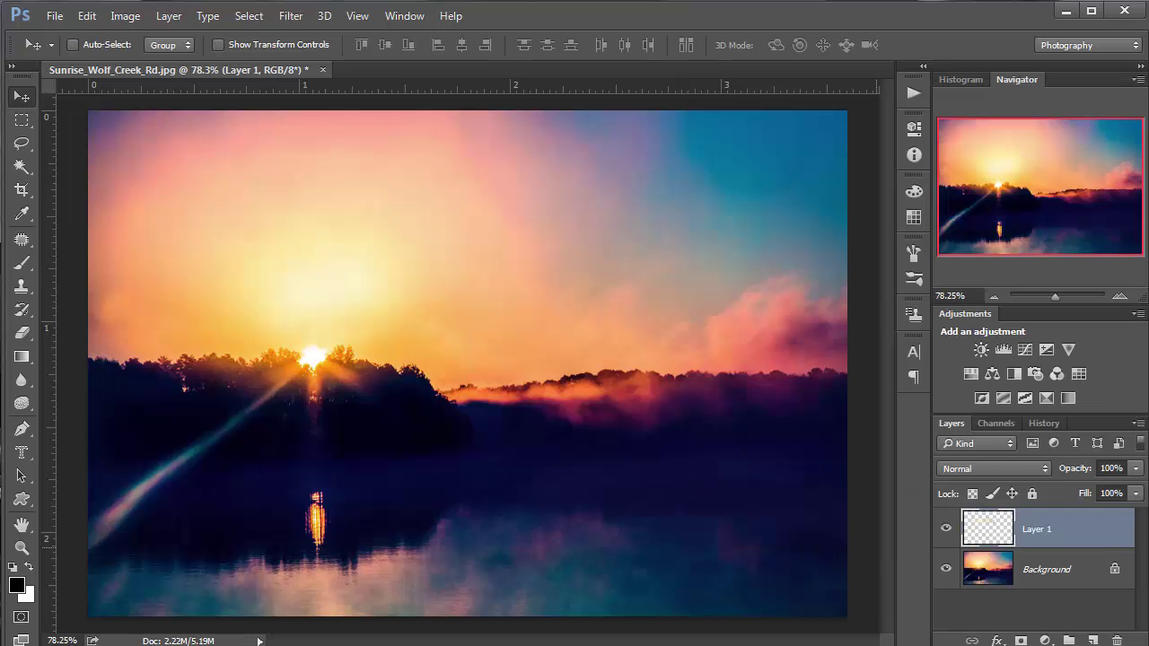
Open the preset styles from the blending options of the "Pink Sky" layer
left_click(997, 640)
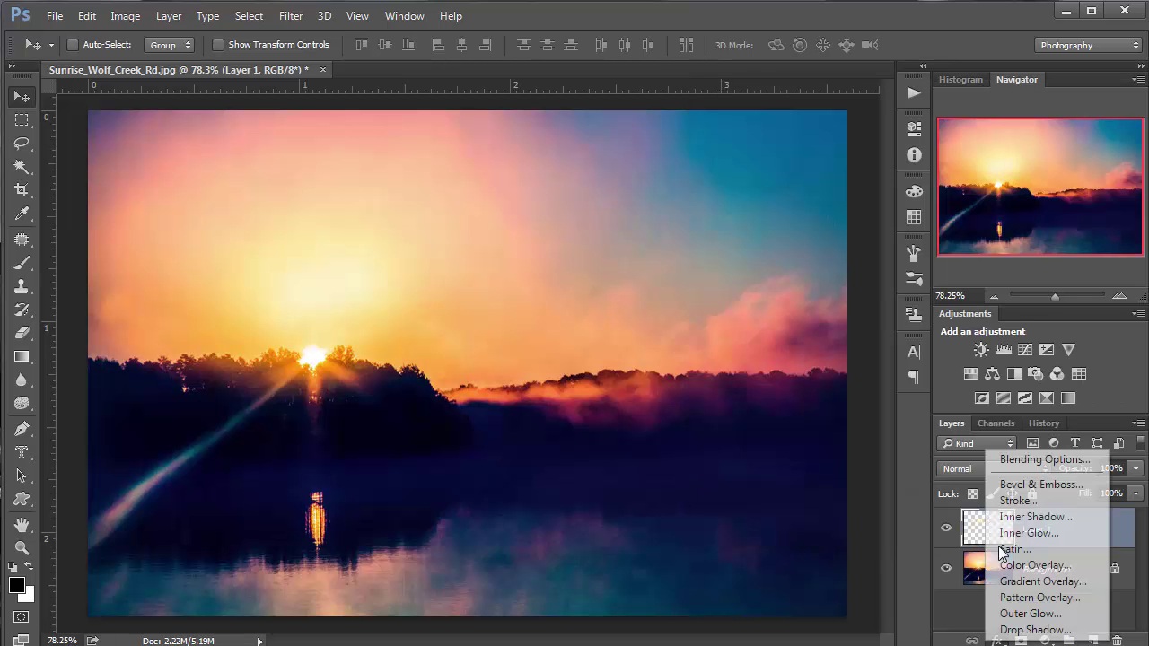
left_click(1008, 458)
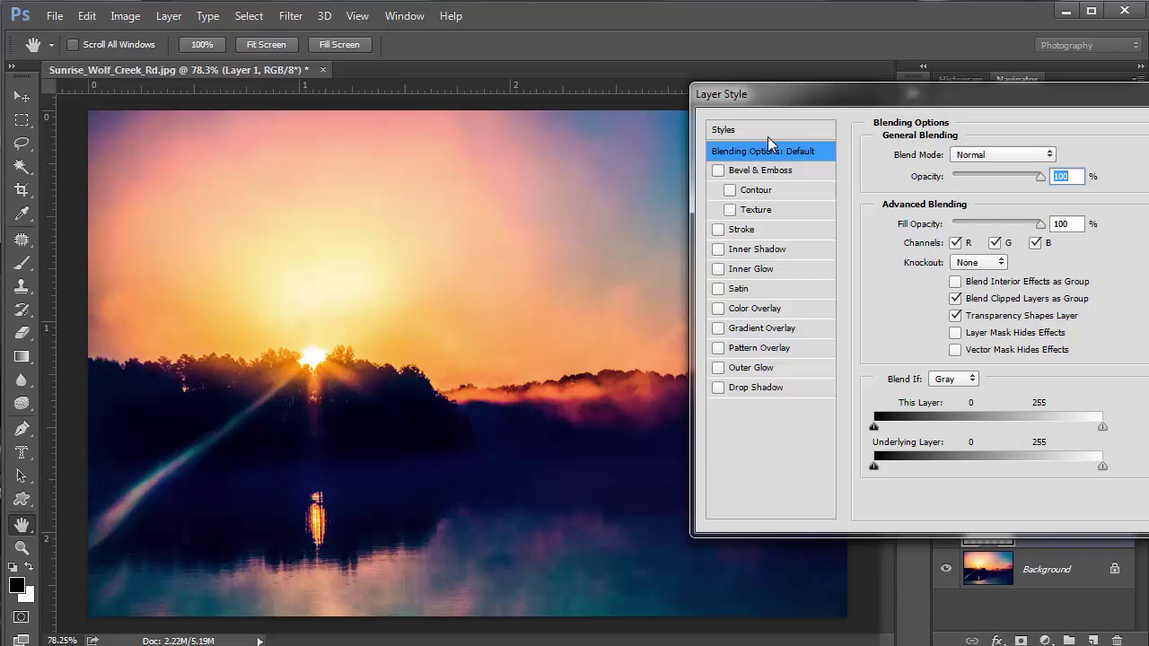
left_click(722, 130)
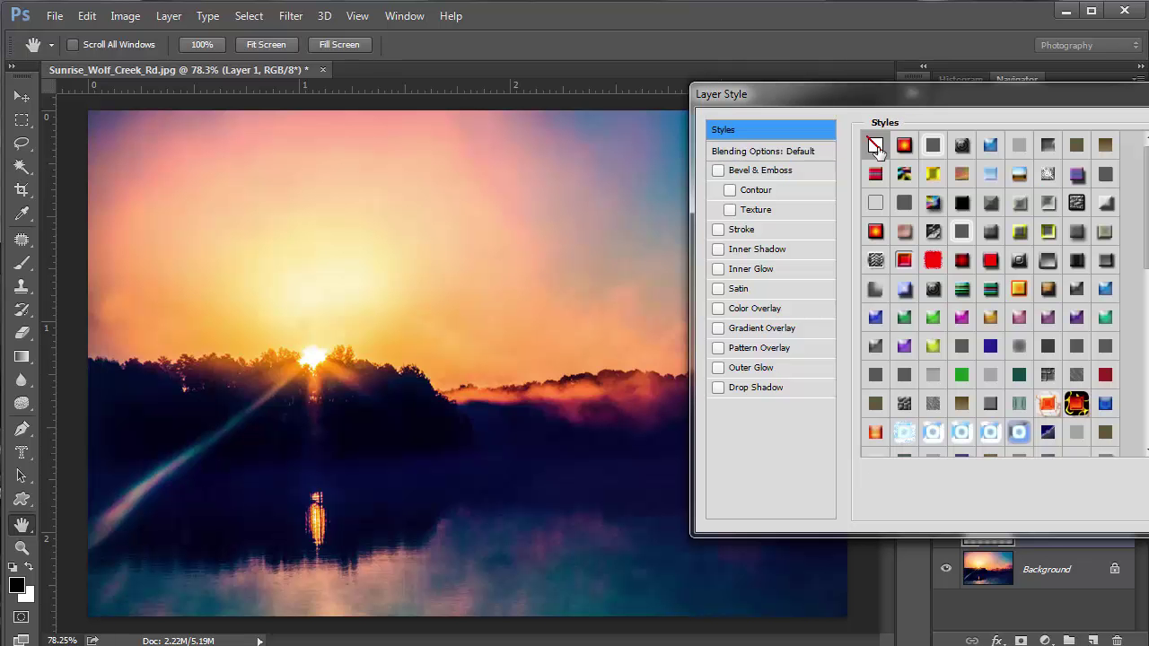
Try the red-orange preset style and the glossy magenta, pink, gold, purple and yellow-green ones on the text
left_click(905, 149)
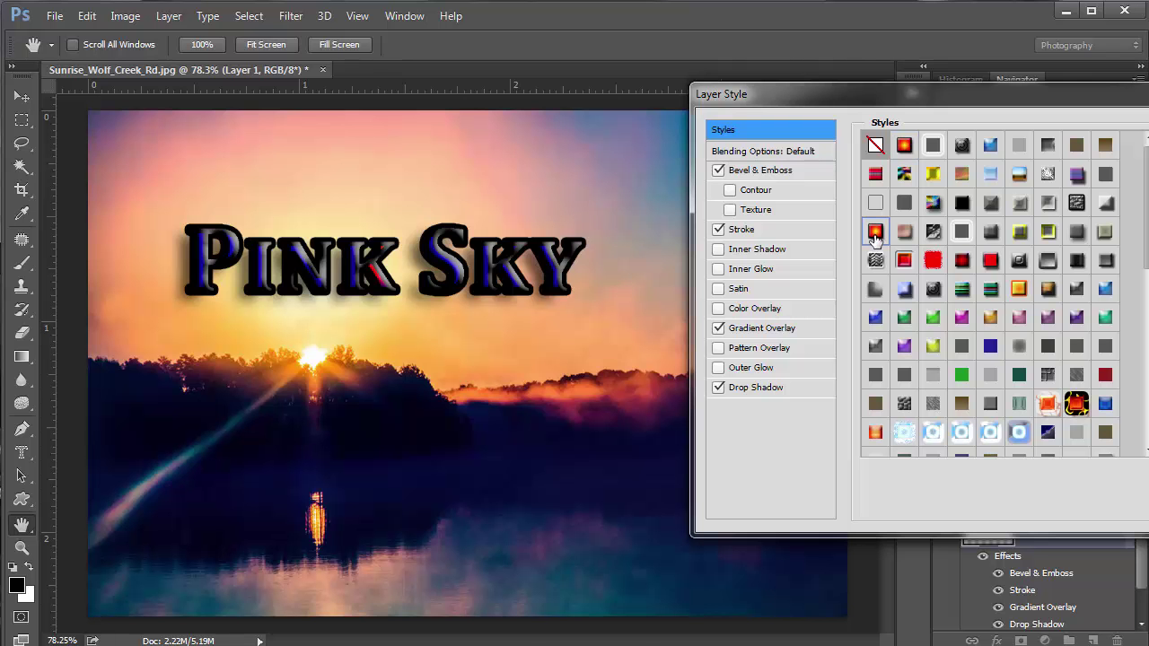
left_click(960, 321)
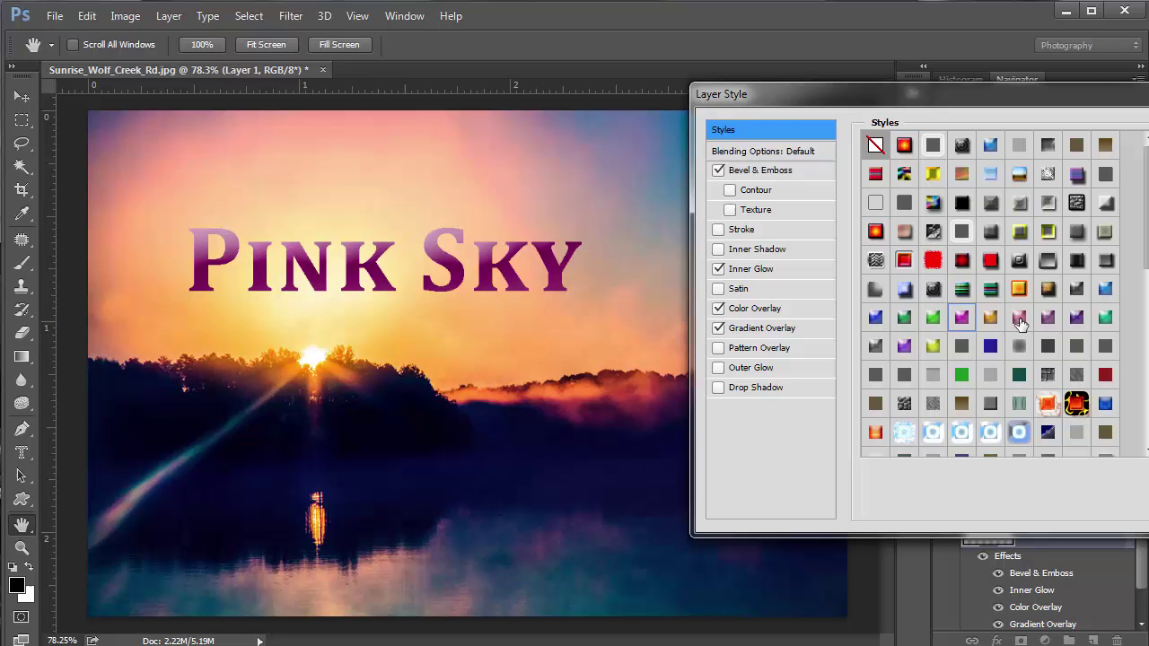
left_click(1019, 319)
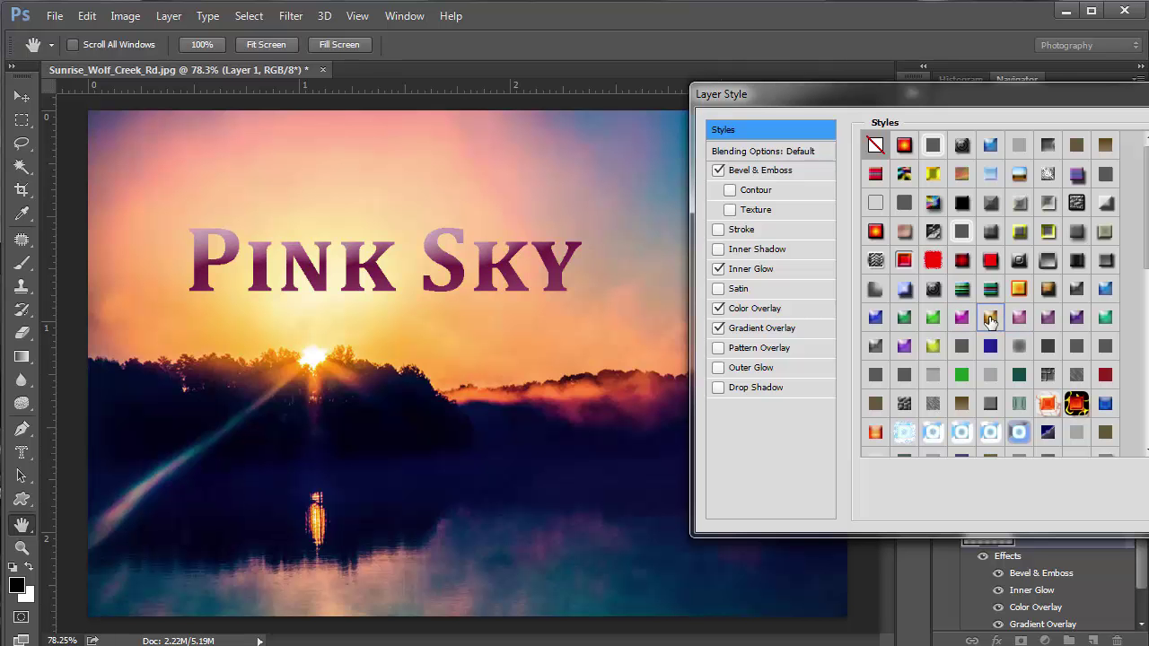
left_click(990, 320)
left_click(1048, 319)
left_click(1076, 318)
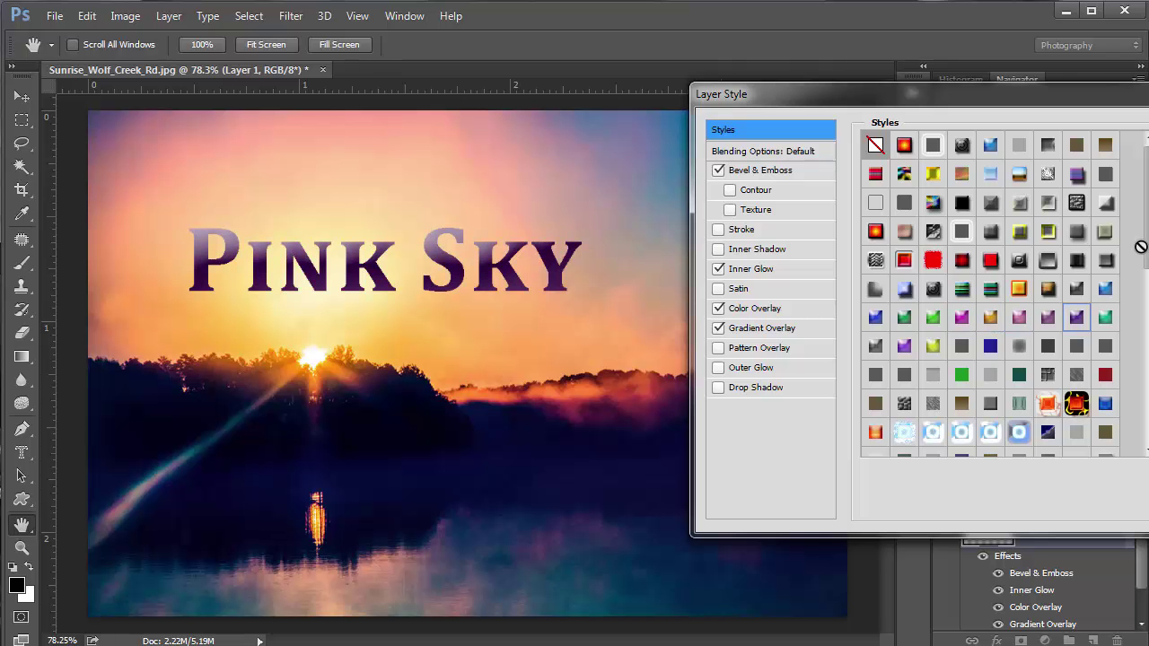
left_click_drag(1142, 244, 1145, 303)
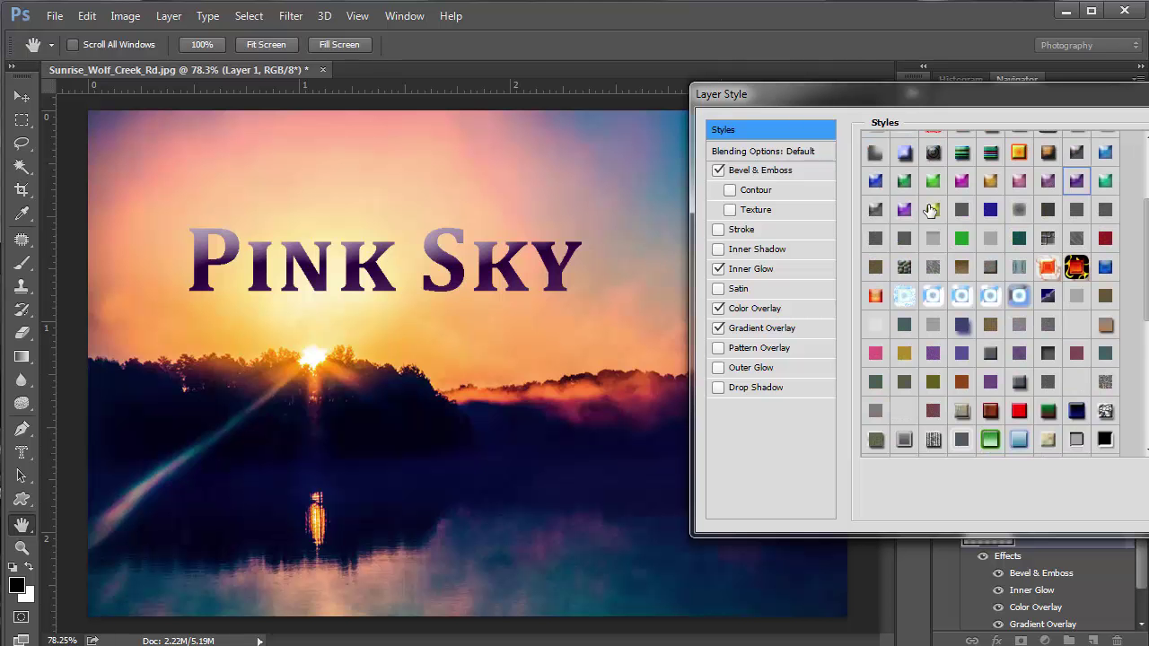
left_click(933, 212)
left_click(906, 214)
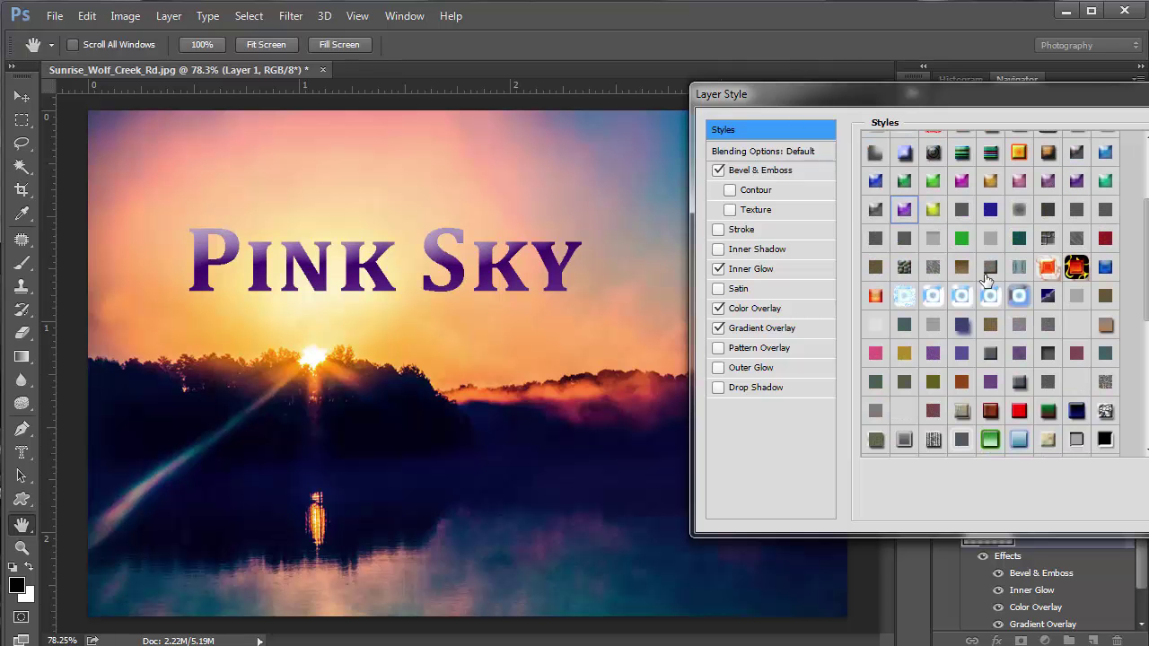
Try the pale-blue ringed preset style on the text with its Outer Glow at size 35 px, opacity 27% and range 19%
left_click(1021, 299)
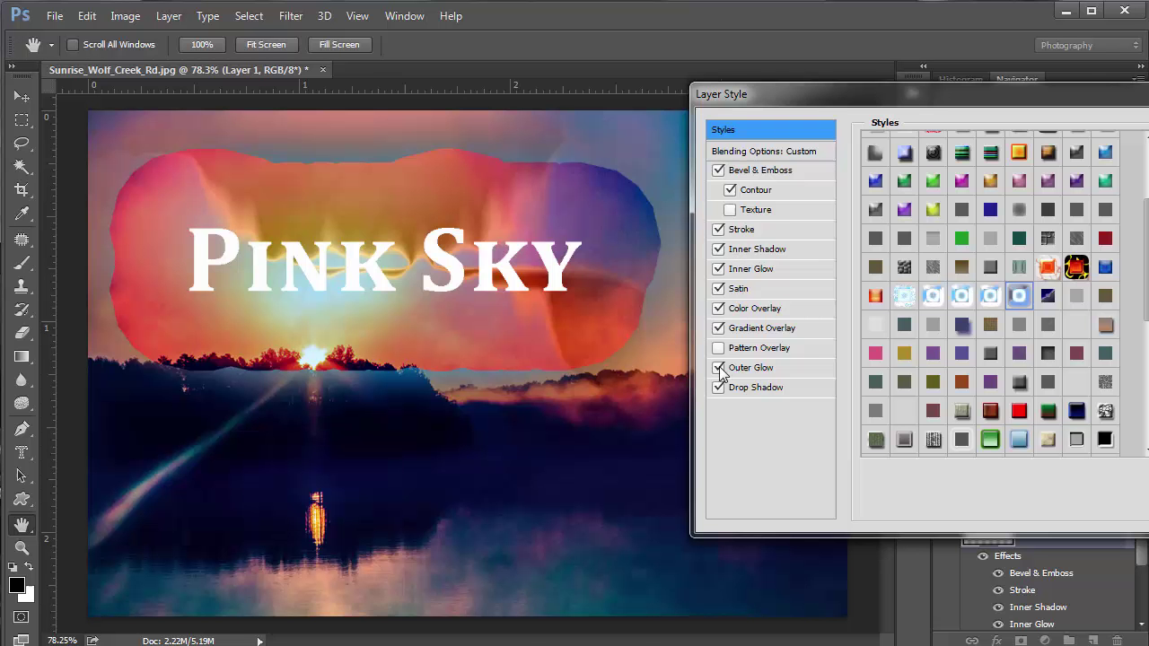
left_click(747, 370)
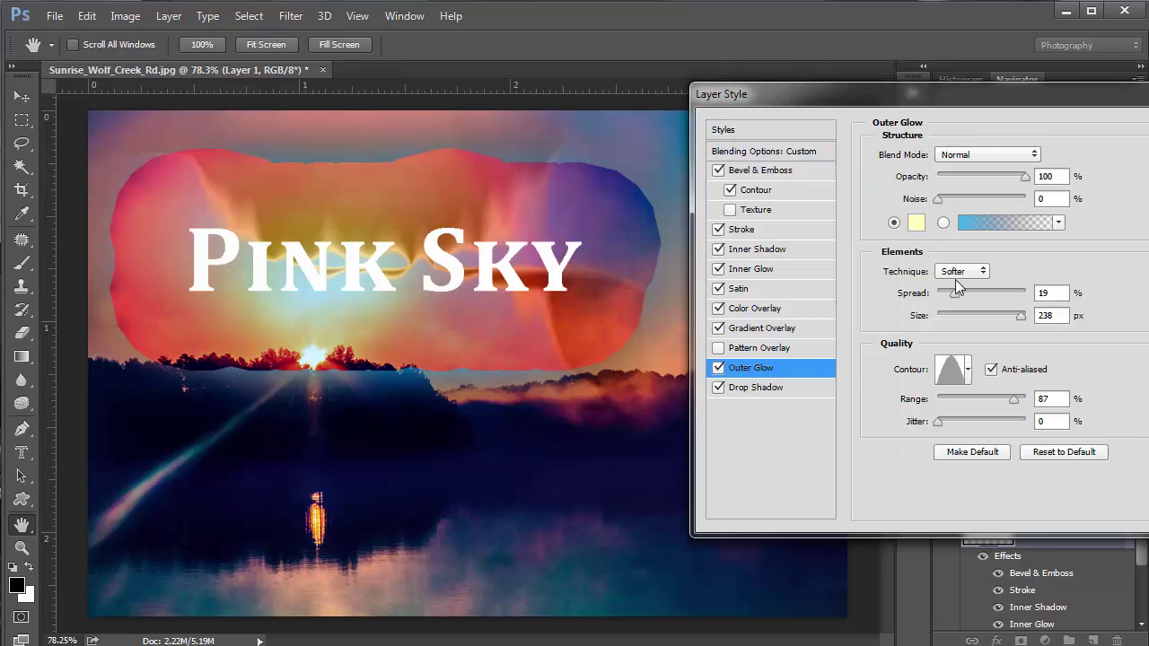
left_click_drag(1015, 320, 954, 318)
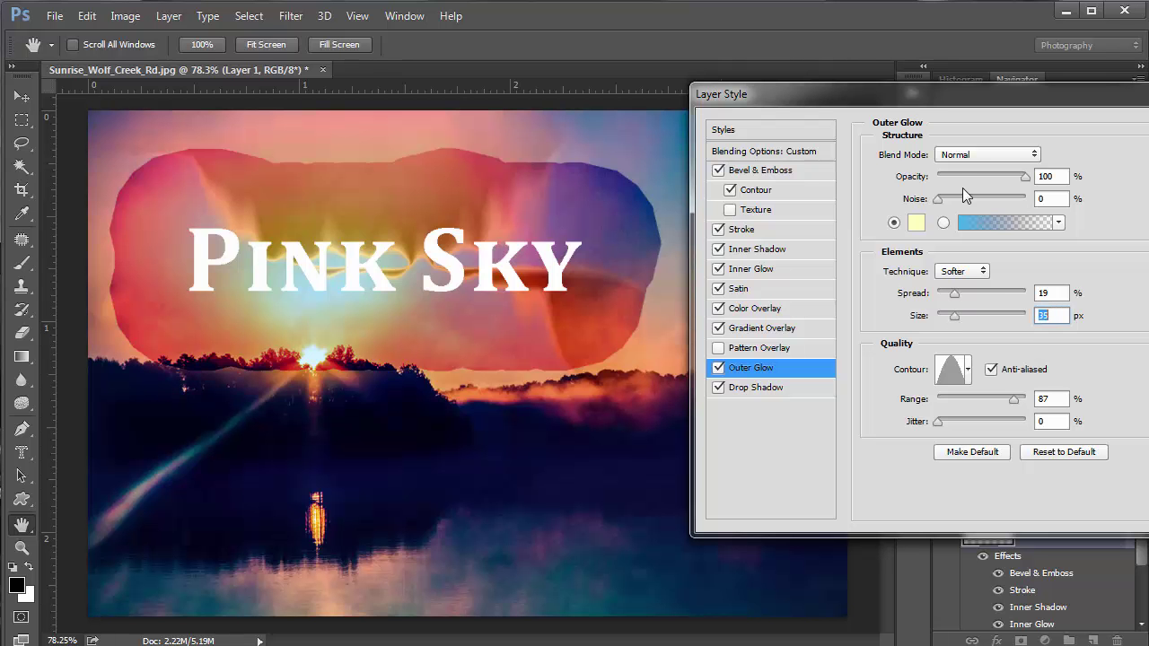
left_click_drag(1026, 177, 963, 177)
left_click_drag(969, 399, 954, 400)
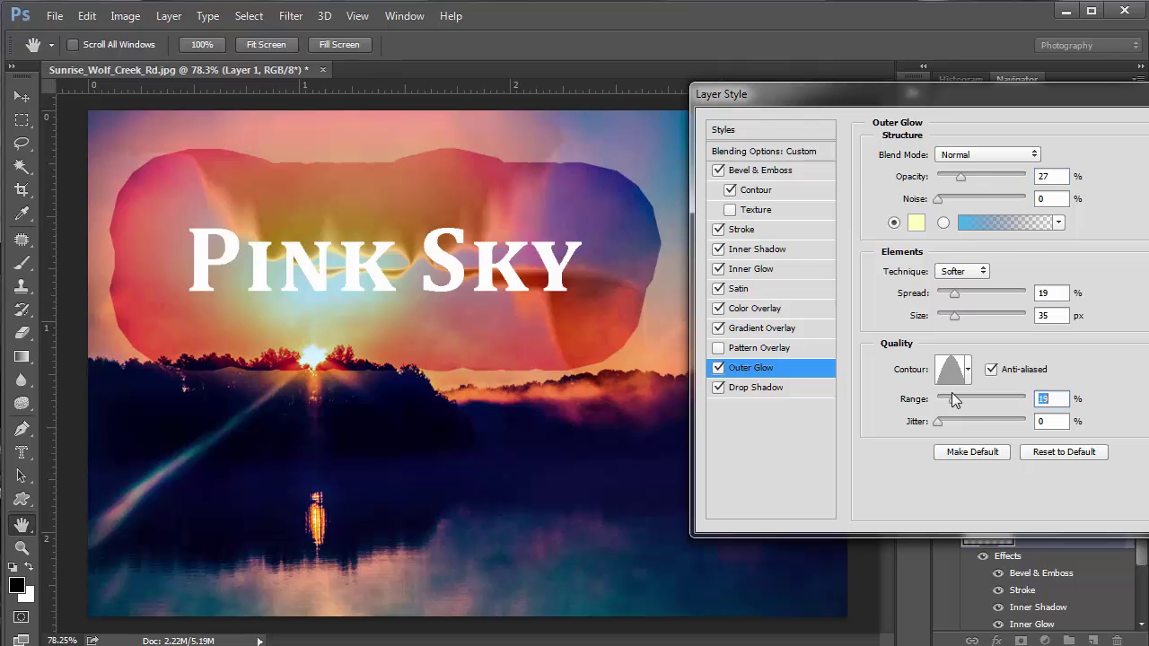
Try the fiery orange, beveled red and light-blue outlined preset styles on the text
left_click(750, 130)
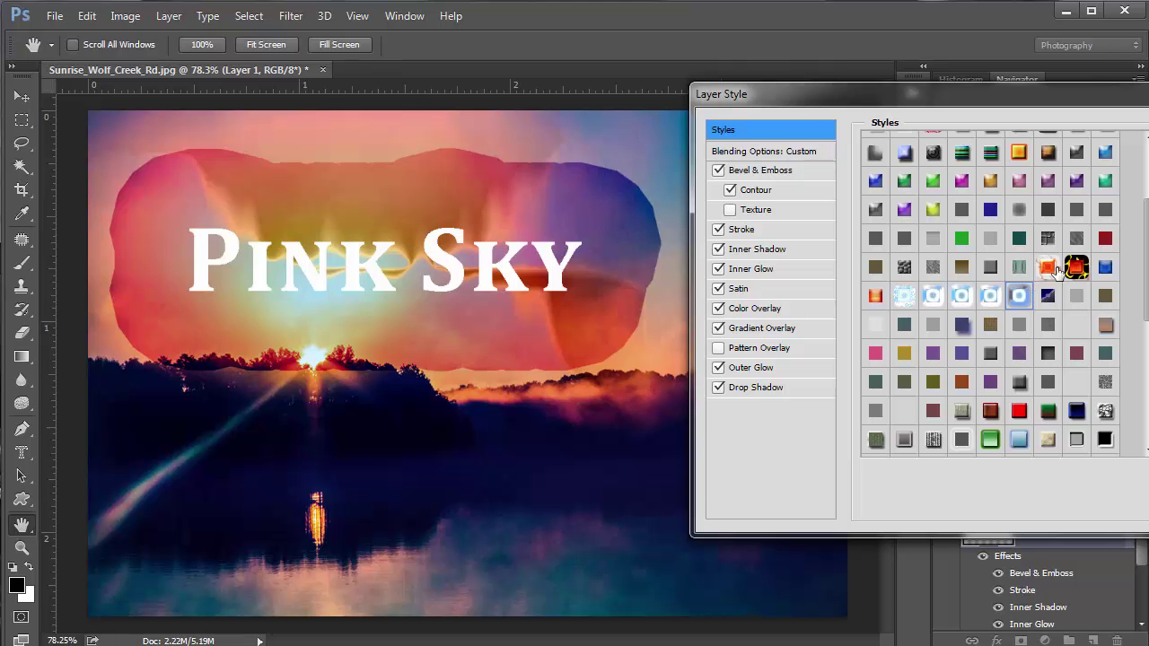
left_click(1057, 269)
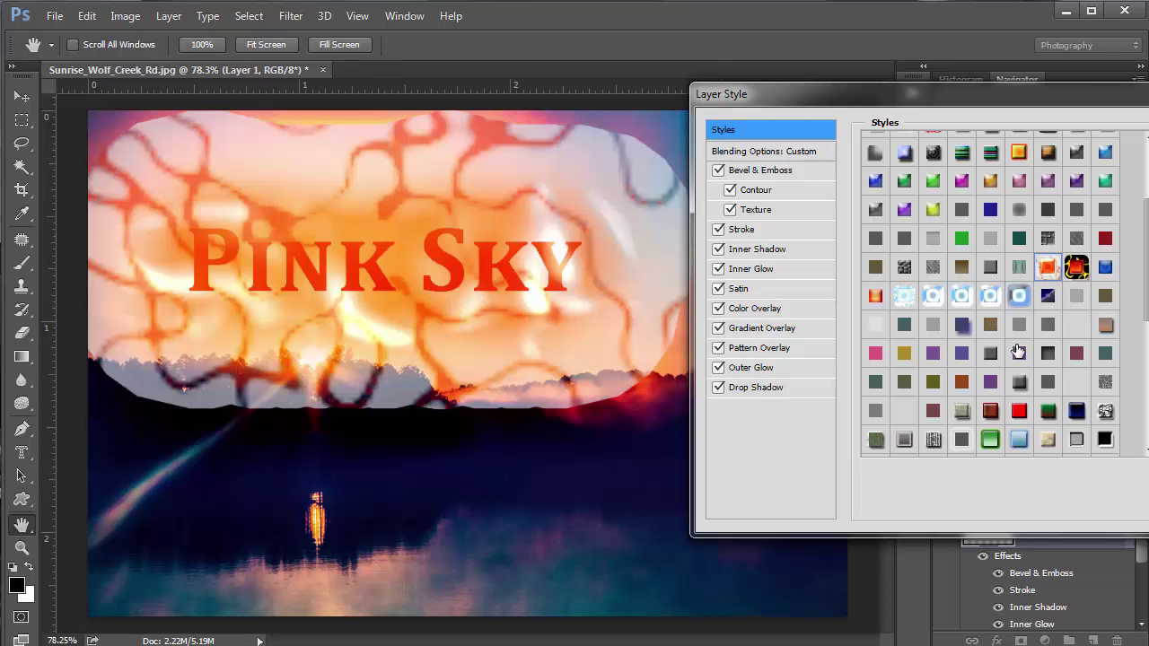
left_click(1019, 411)
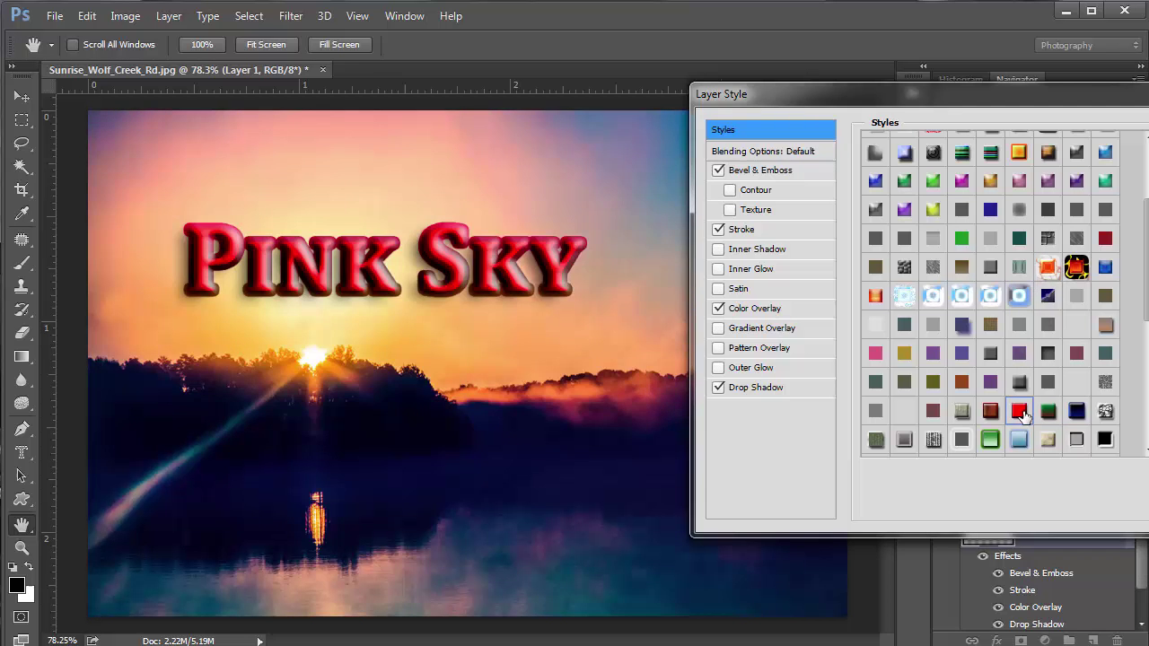
left_click(1106, 413)
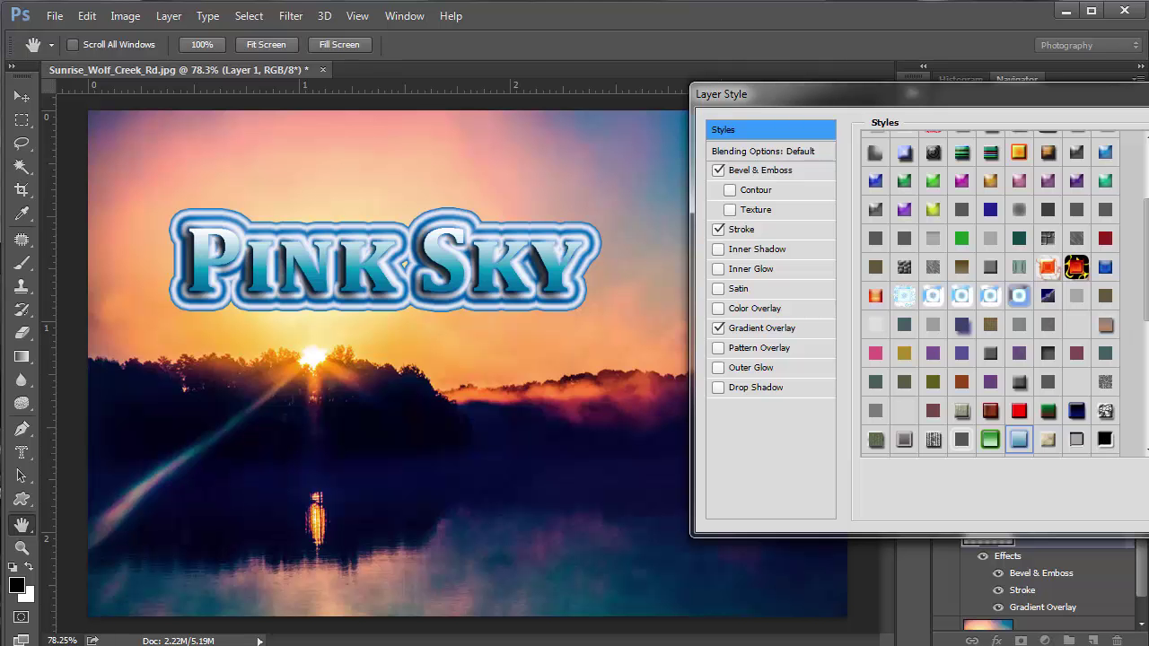
Try the black preset style with the thick white outline and the red-bordered cream one on the text
scroll(1142, 397, "down", 3)
scroll(1142, 398, "down", 5)
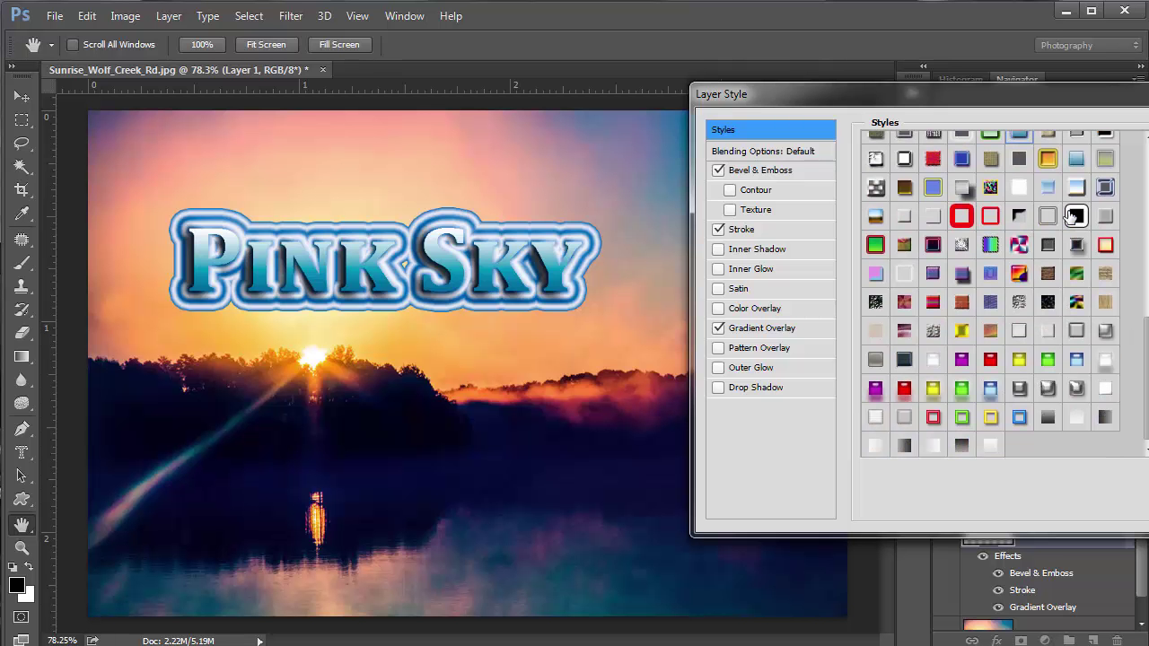
left_click(1077, 216)
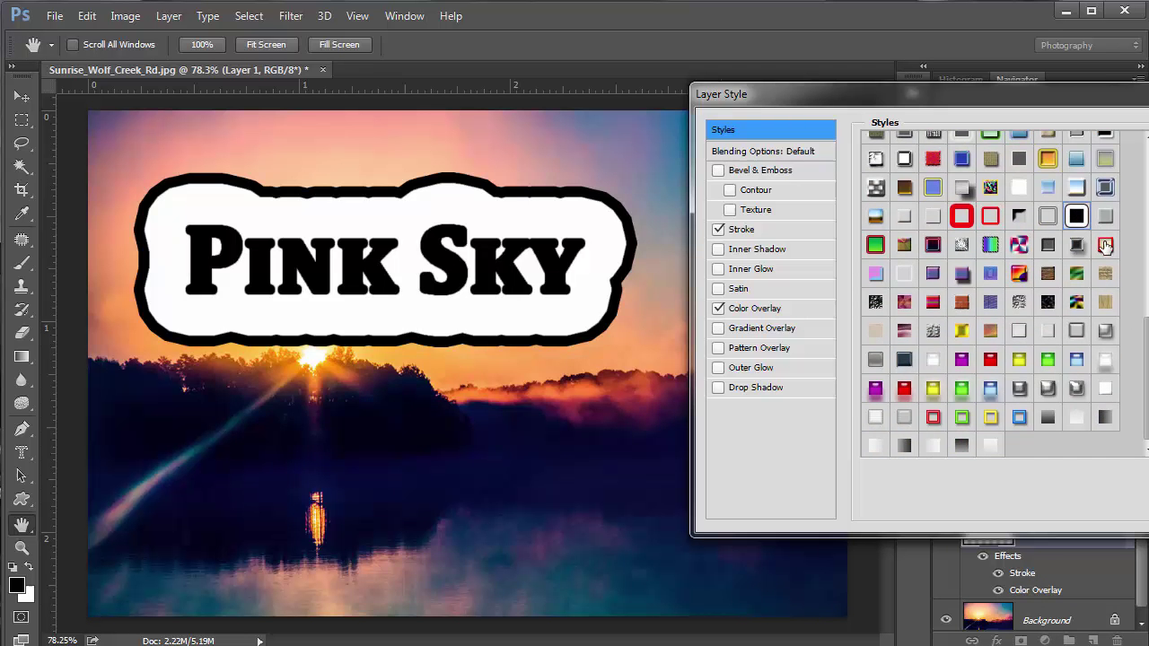
left_click(1105, 245)
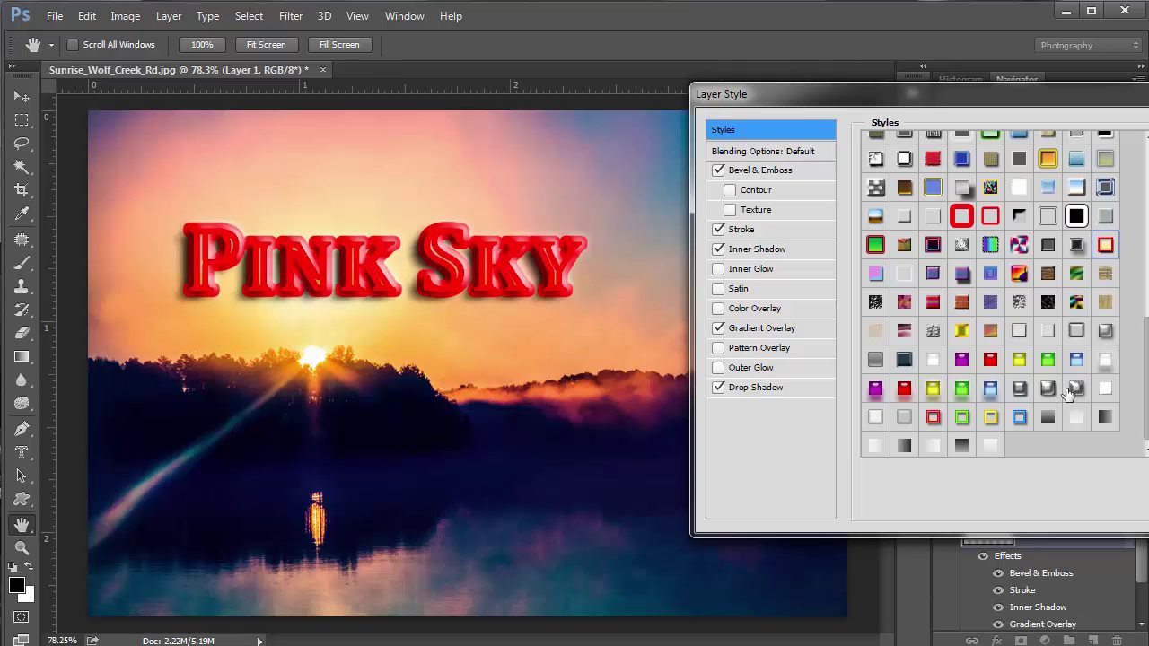
Try the glossy red, yellow and green preset styles, the yellow-framed one and the multicolored abstract one on the text
left_click(905, 391)
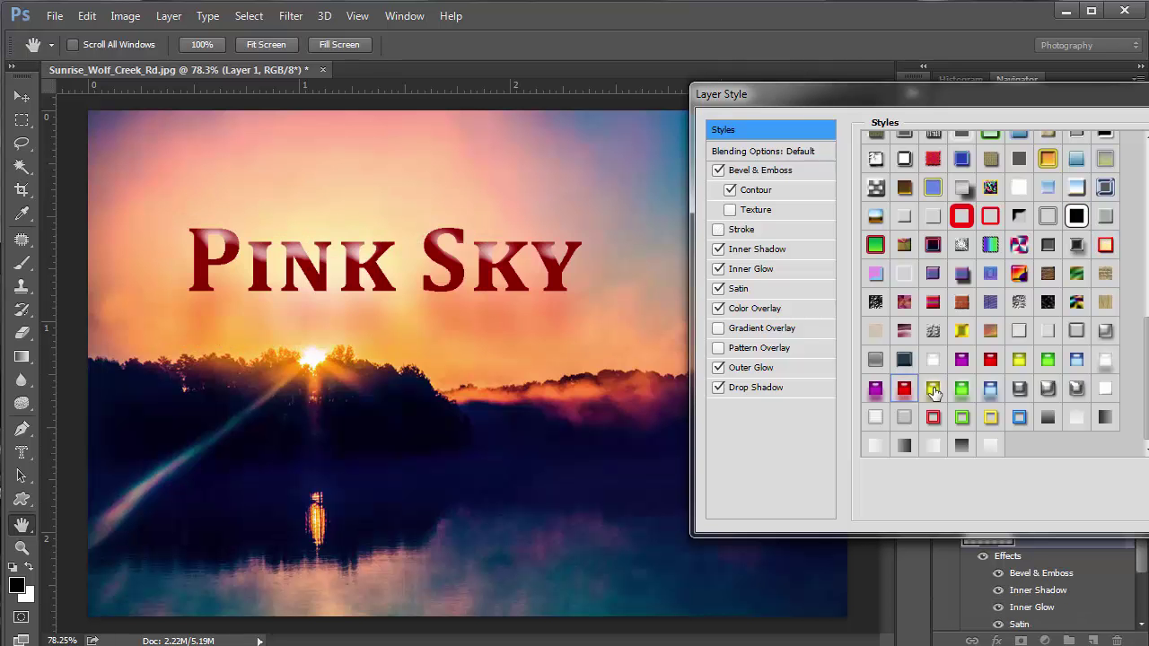
left_click(934, 390)
left_click(963, 390)
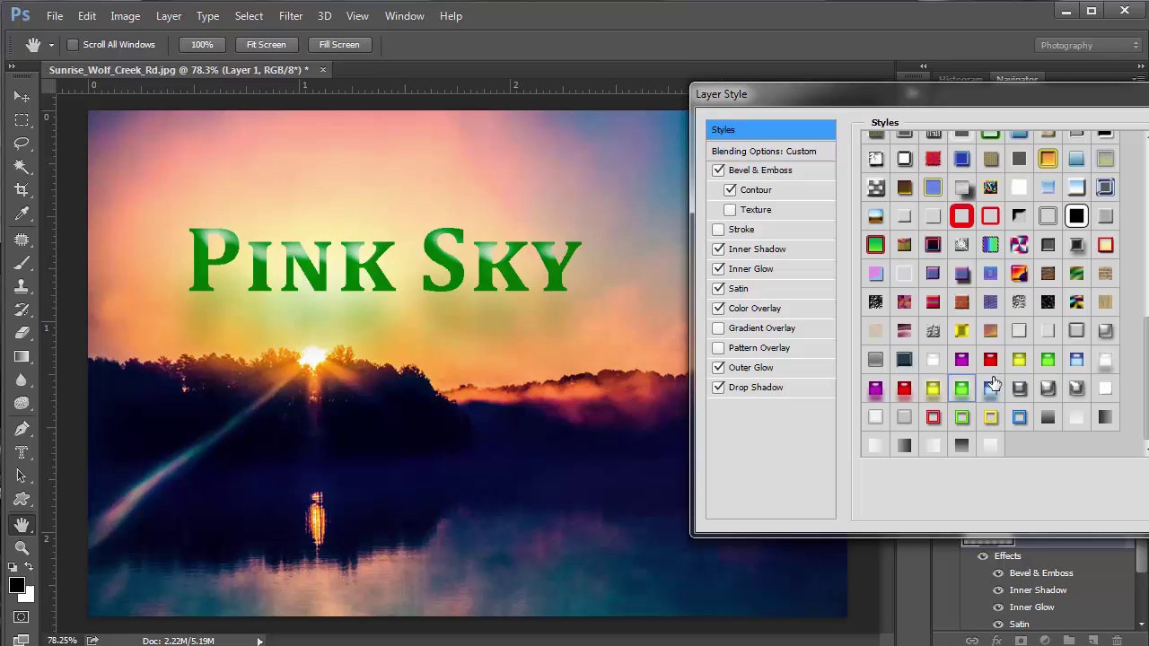
left_click(991, 419)
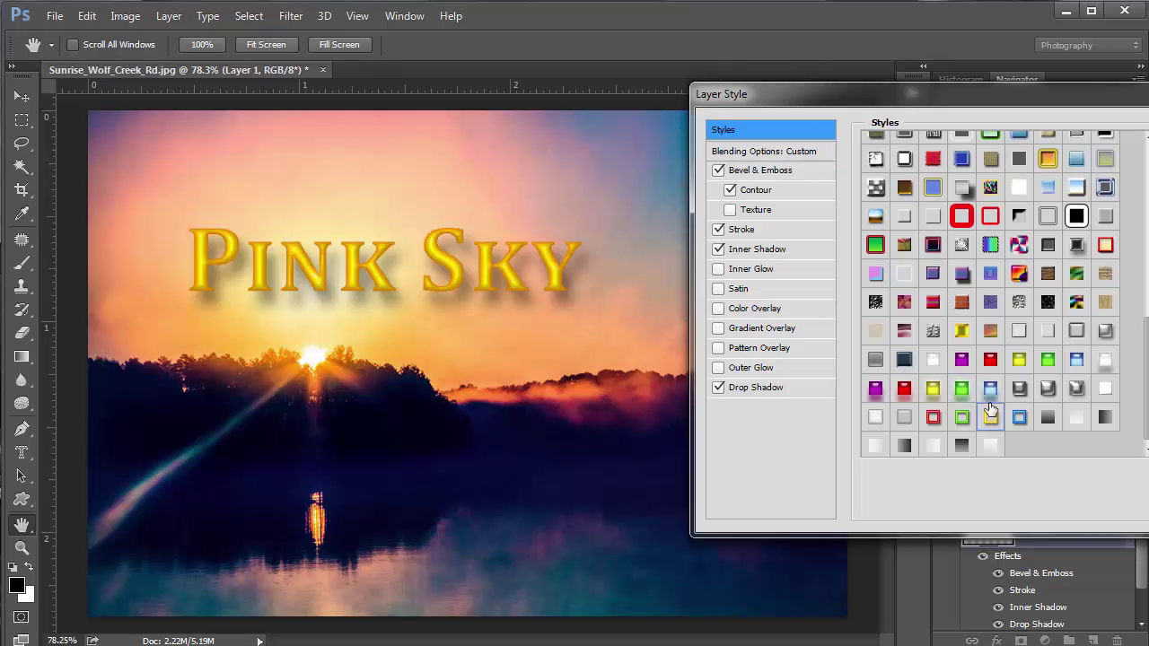
left_click(1080, 306)
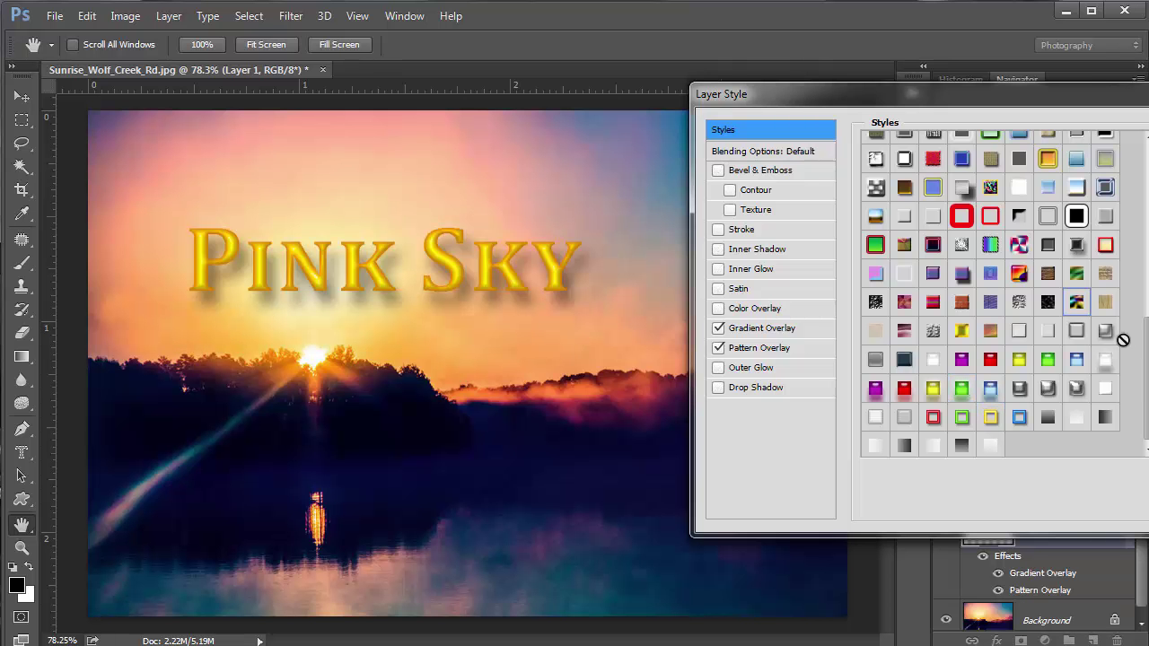
Try the red, yellow and purple swirl preset style on the text, and set its Pattern Overlay scale to 77%
scroll(1021, 286, "up", 1)
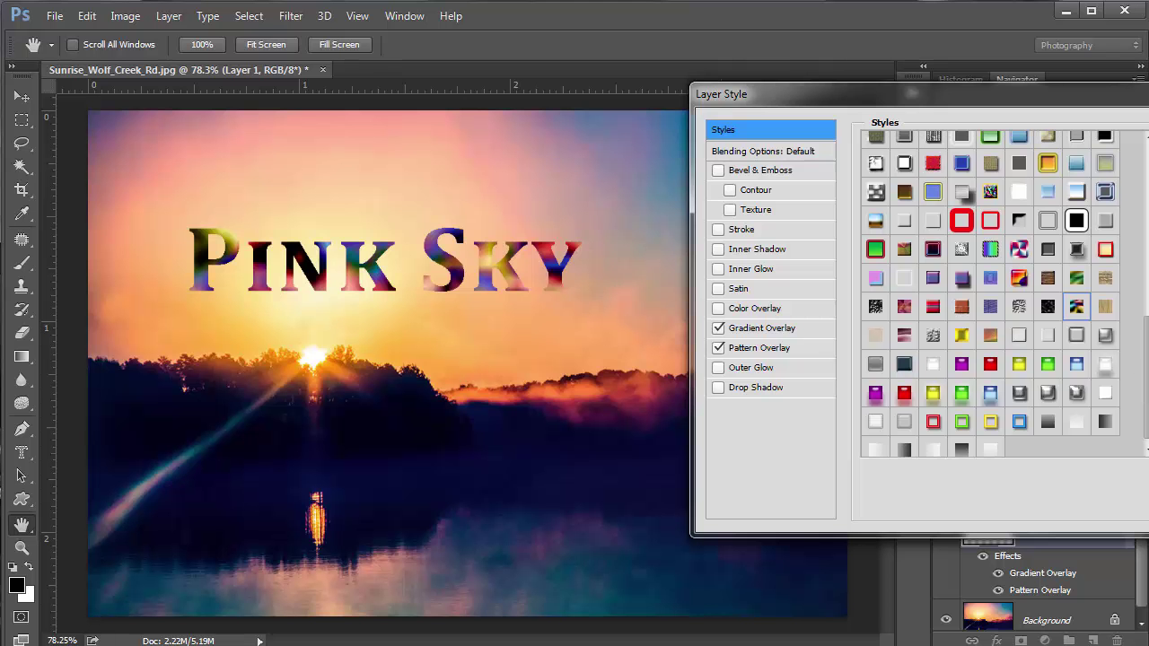
left_click(1020, 283)
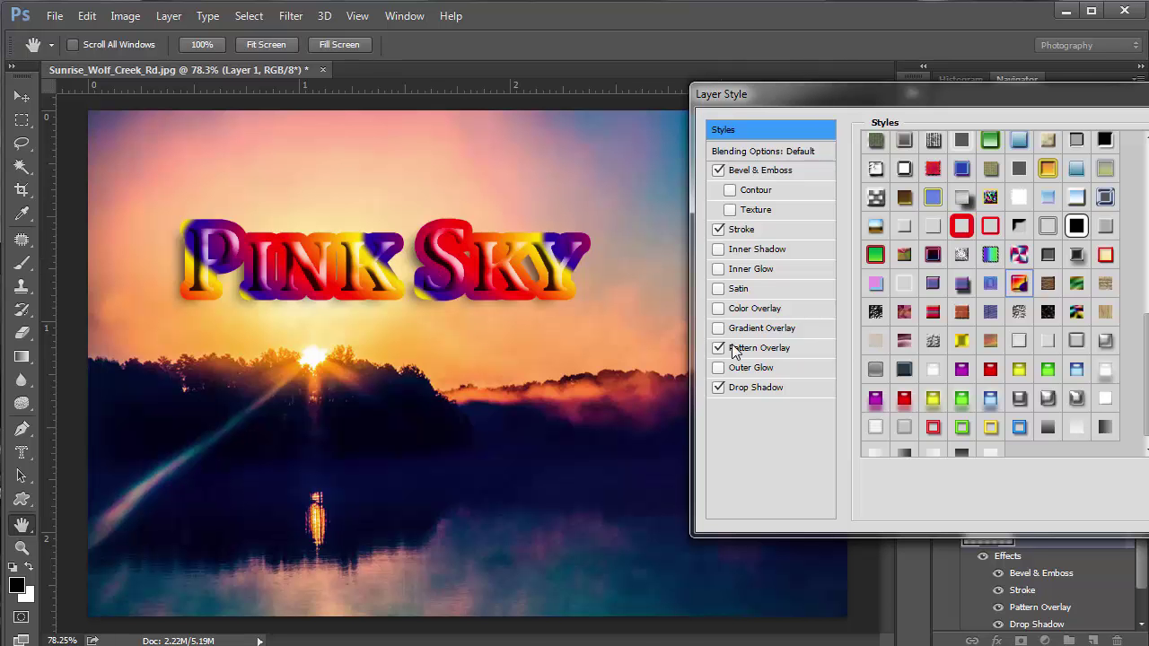
left_click(789, 350)
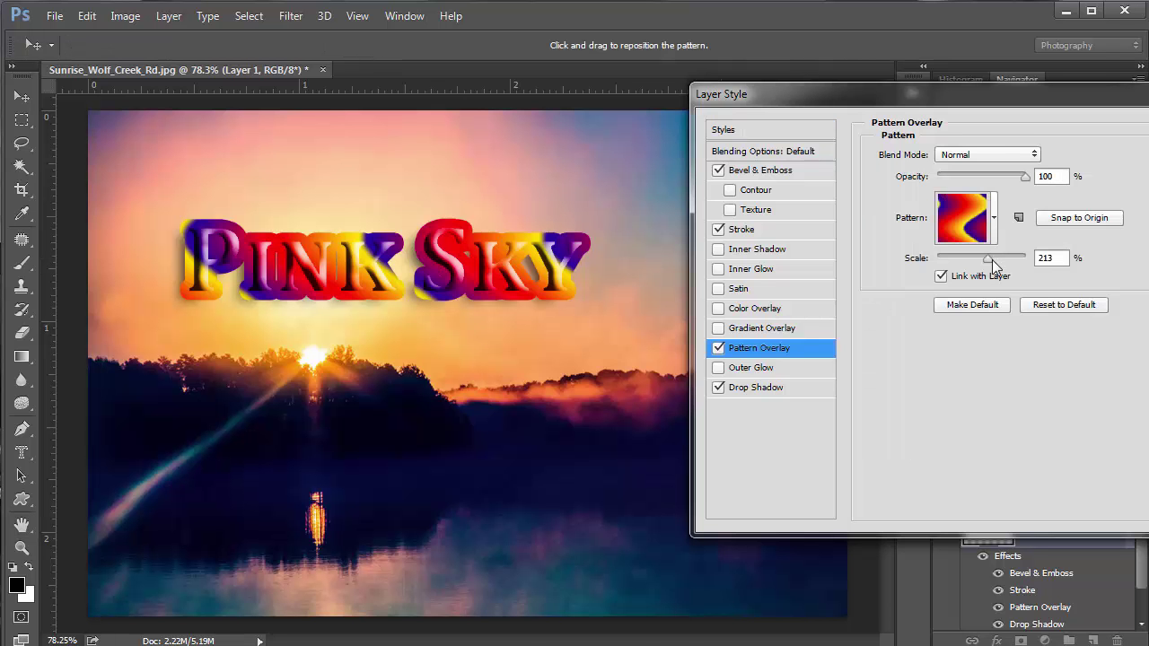
mouse_move(992, 260)
left_mouse_down()
mouse_move(977, 265)
mouse_move(989, 262)
left_mouse_up()
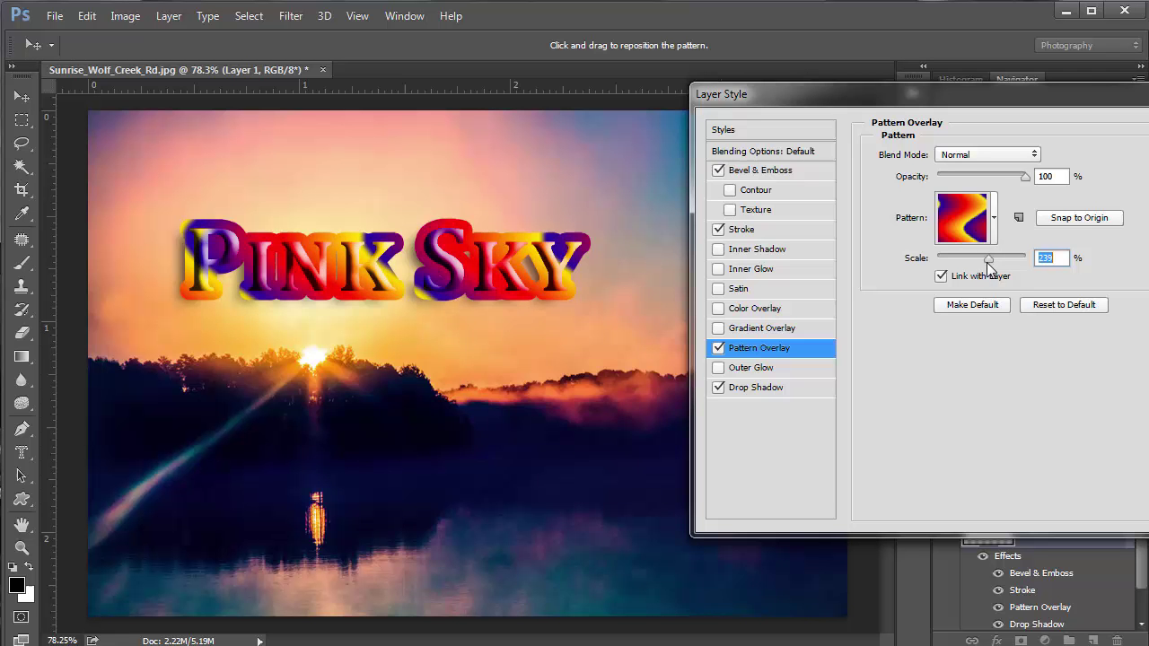
left_click_drag(987, 262, 974, 260)
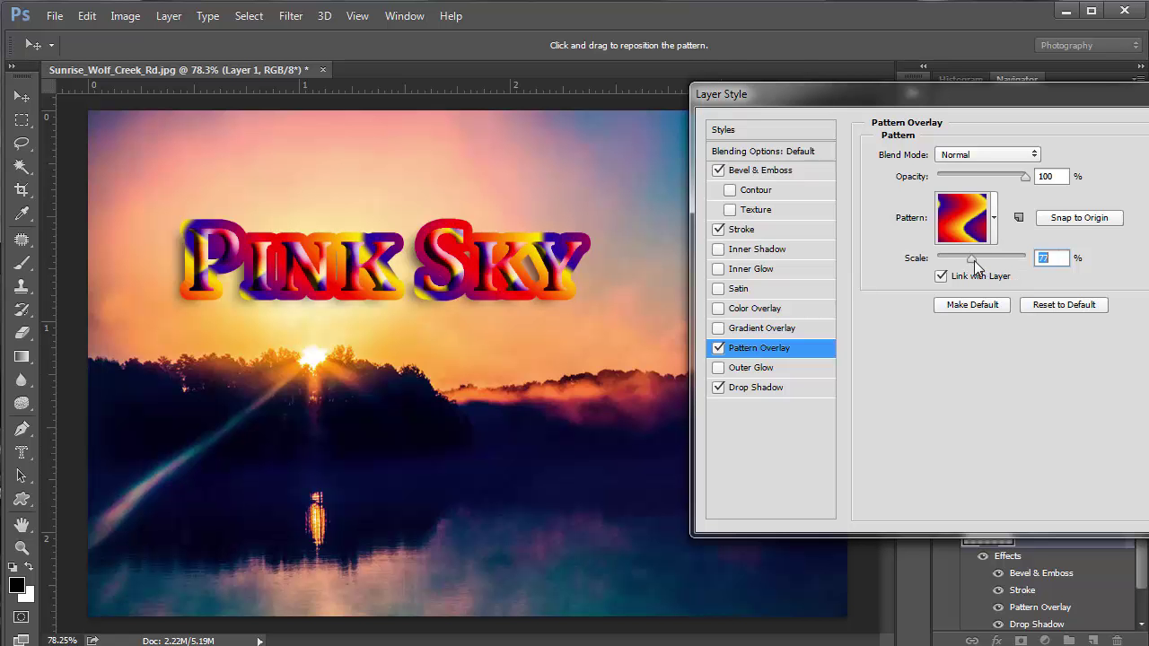
Set the stroke's pattern scale to 128% and its size to 2 px
left_click(741, 232)
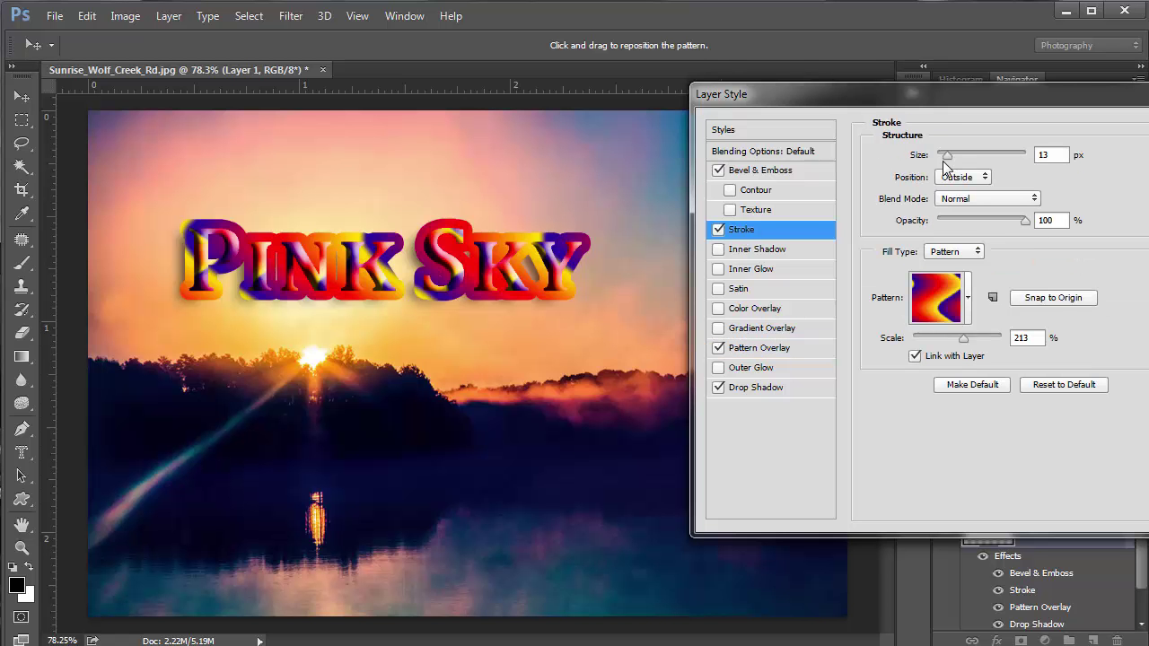
left_click_drag(964, 340, 959, 340)
left_click_drag(947, 155, 939, 172)
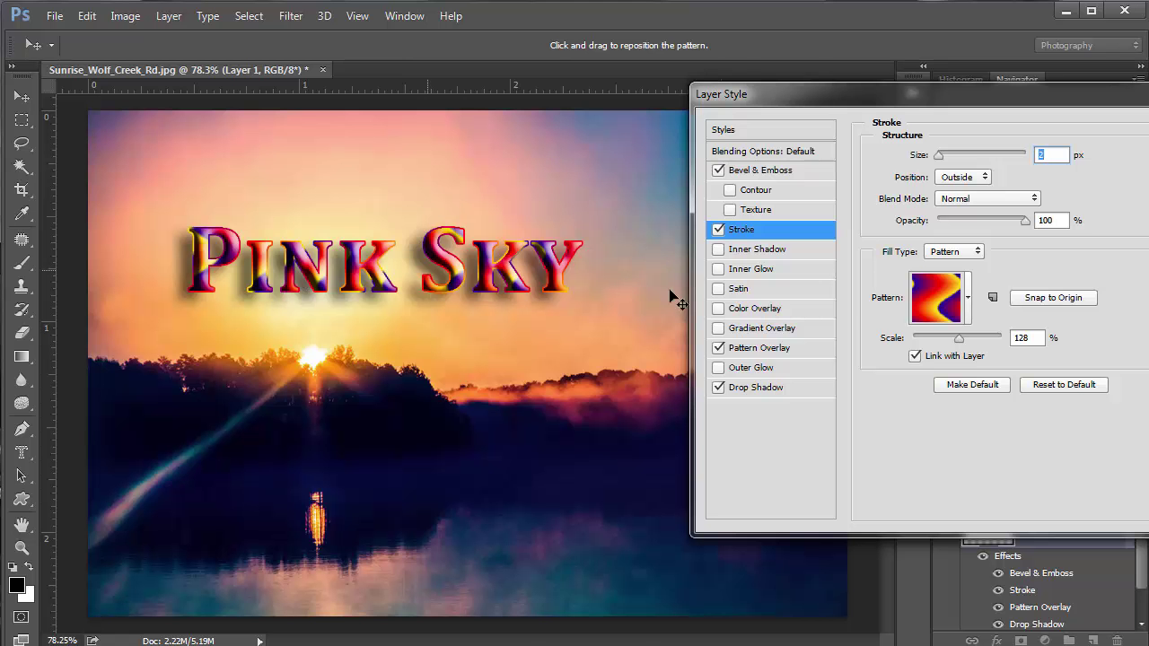
Try the black double-outline preset style on the text, and apply the chrome style with the blue, white and gold gradient
left_click(740, 129)
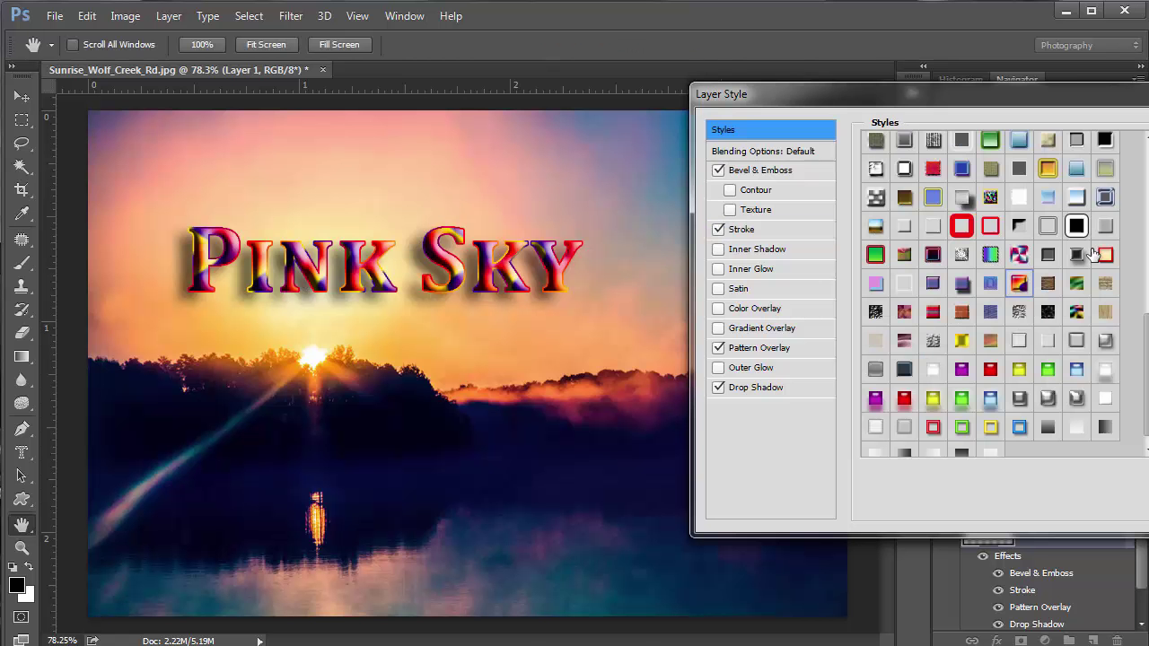
left_click(1045, 228)
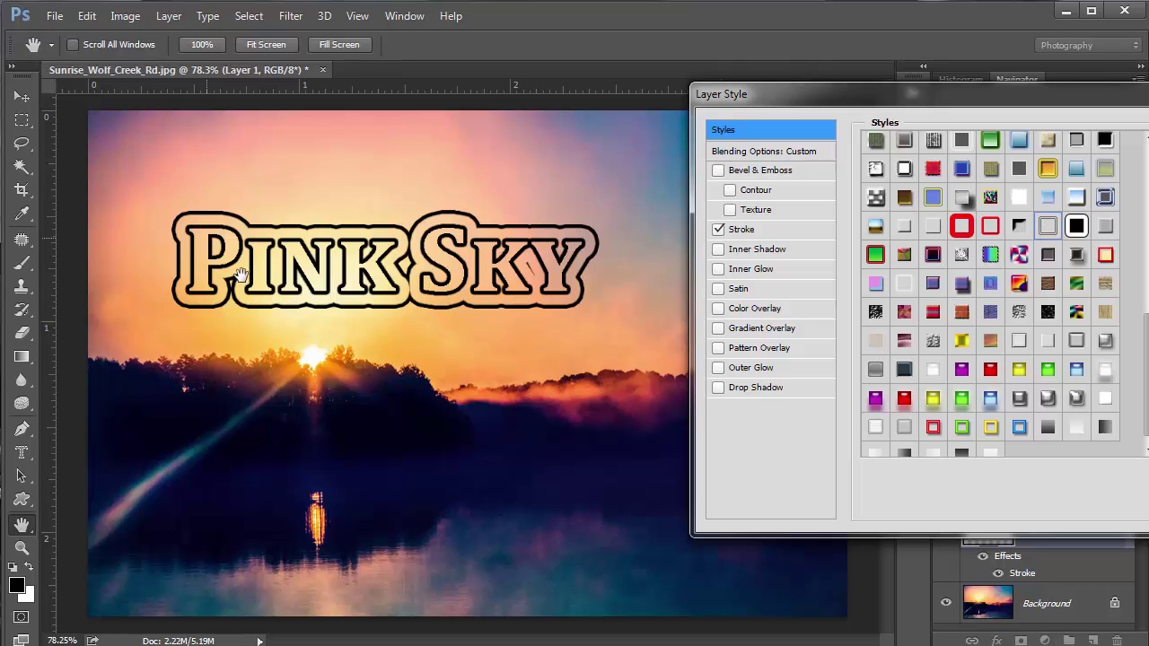
left_click(1077, 196)
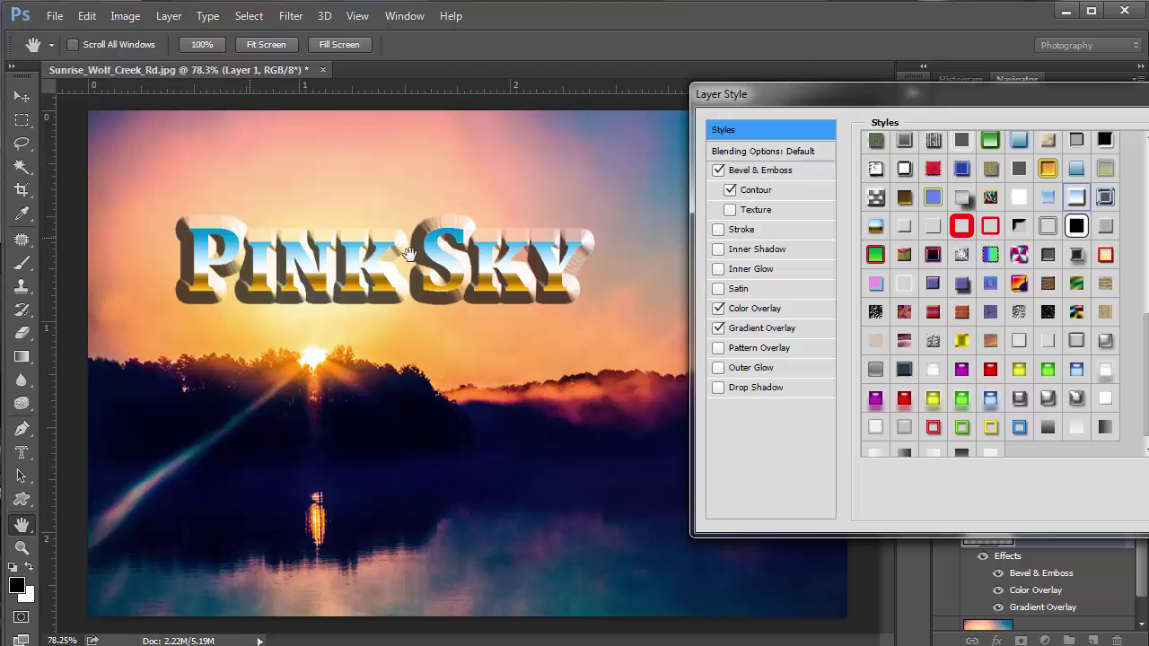
Set the bevel's contour range to 67%, its depth to 460% and its size to 7 px
left_click(760, 194)
mouse_move(961, 192)
left_mouse_down()
mouse_move(951, 198)
mouse_move(967, 199)
left_mouse_up()
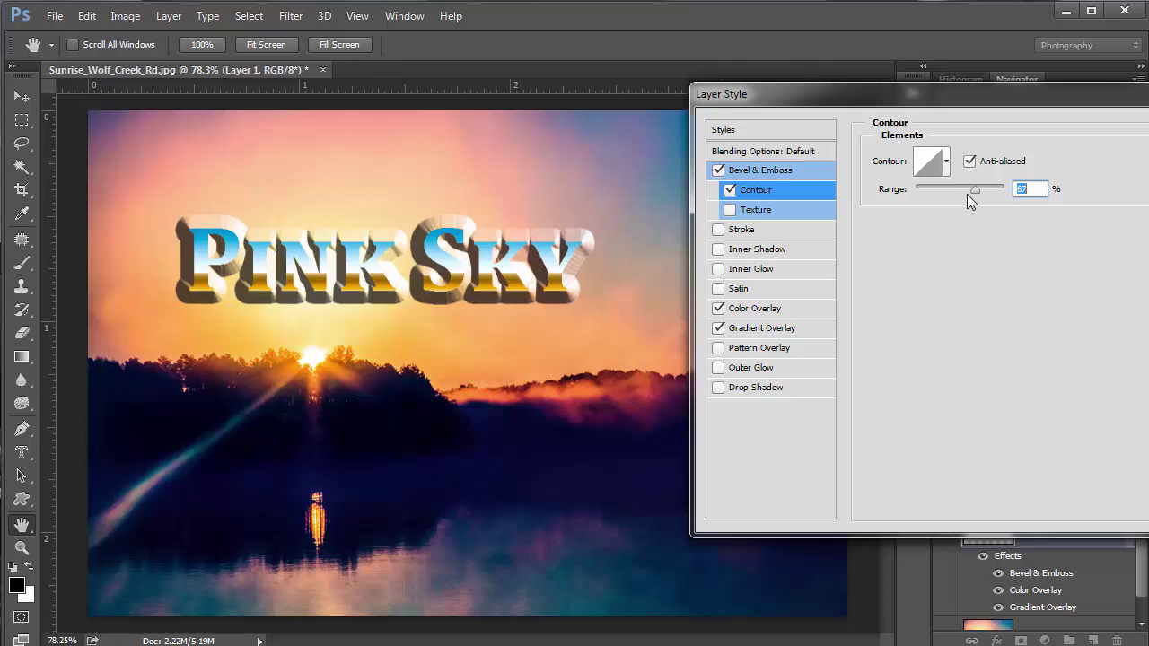
left_click(787, 173)
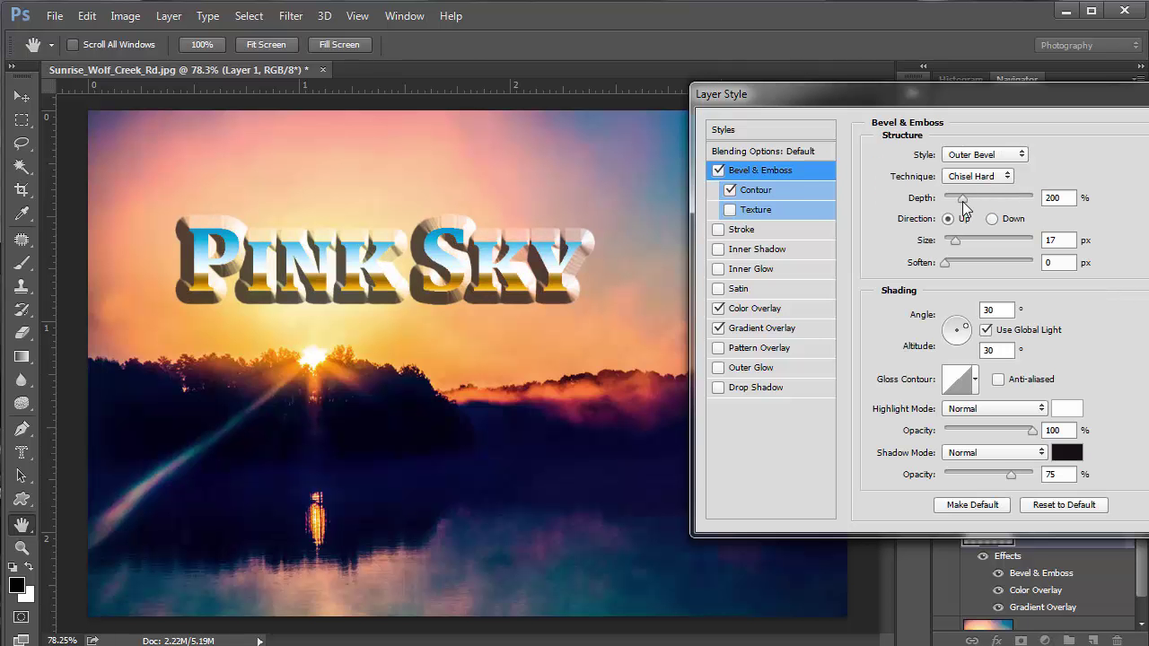
left_click_drag(961, 200, 949, 200)
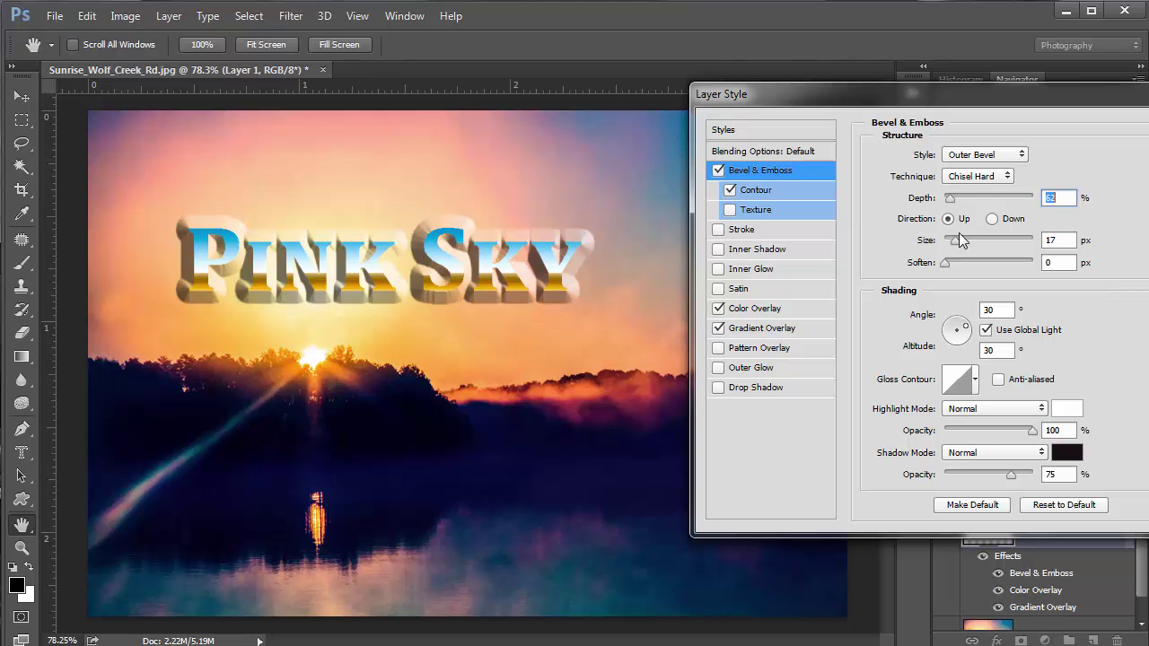
left_click_drag(957, 244, 953, 243)
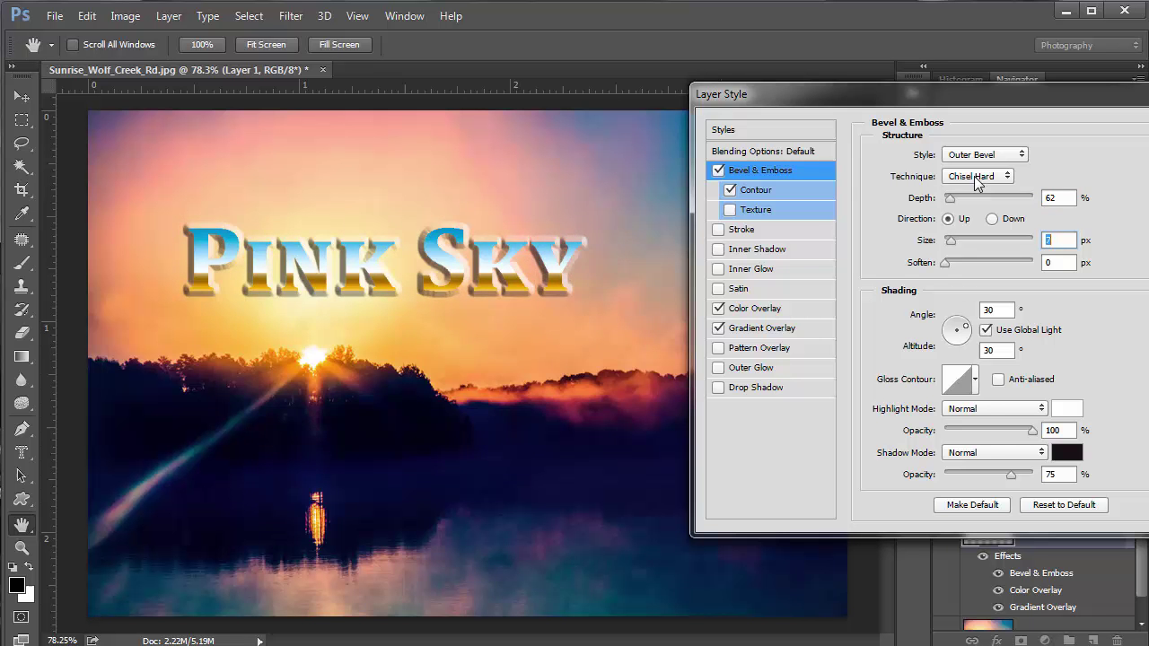
left_click_drag(951, 199, 984, 199)
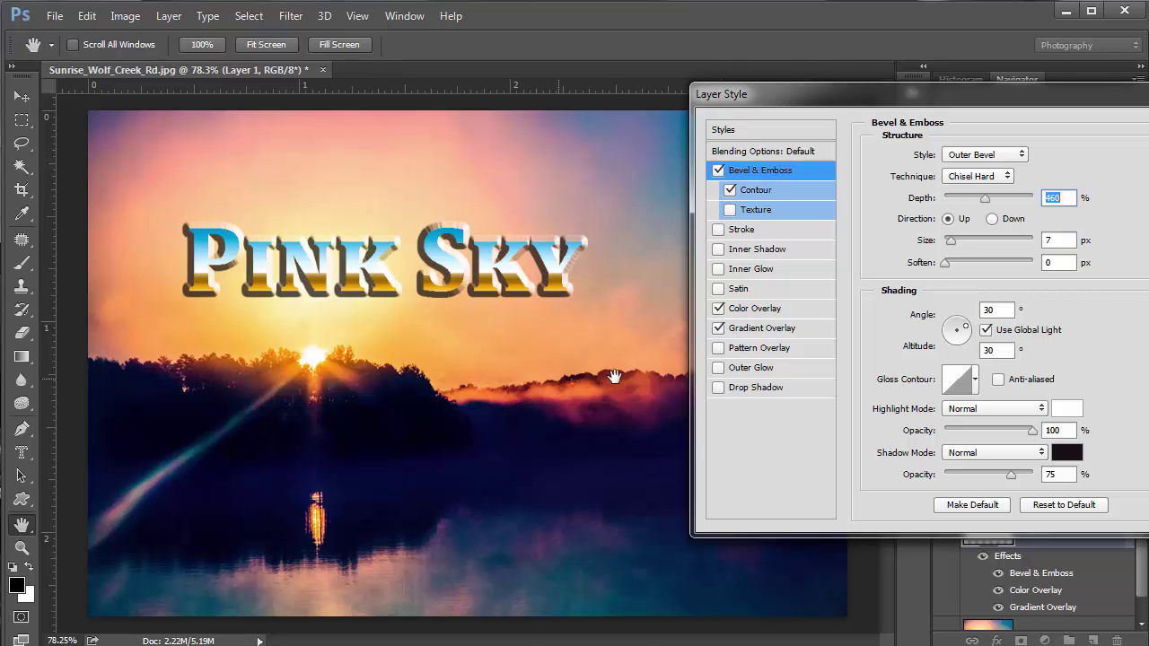
Add a black outside stroke to the chrome text and set its size to 5 px
left_click(773, 130)
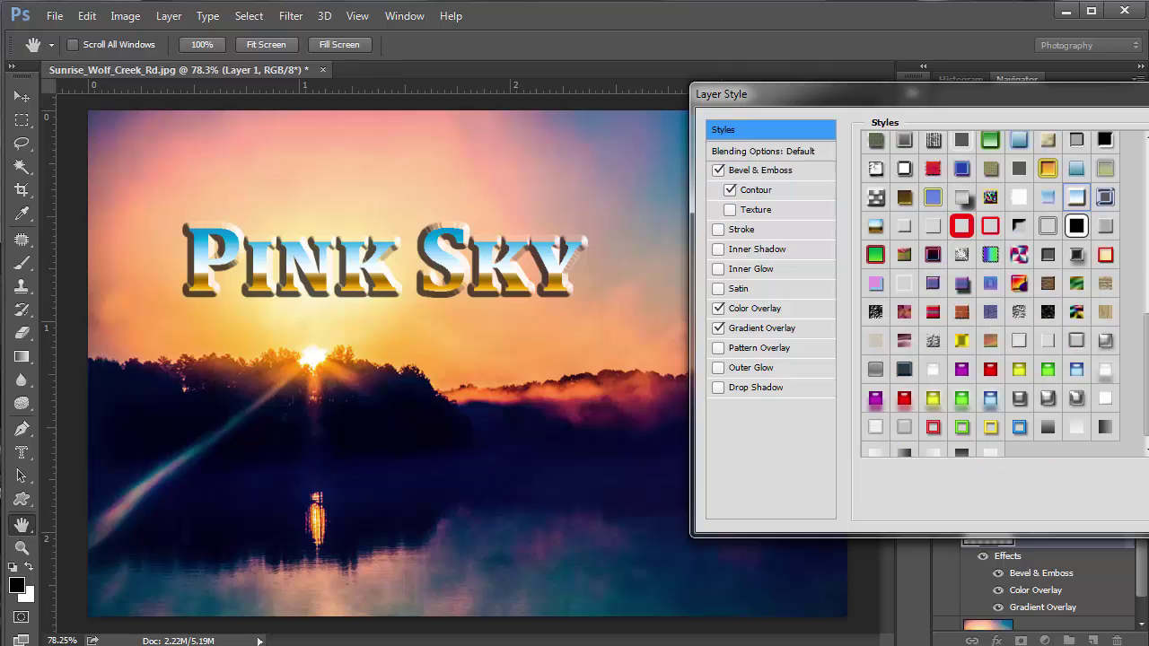
scroll(1129, 185, "up", 5)
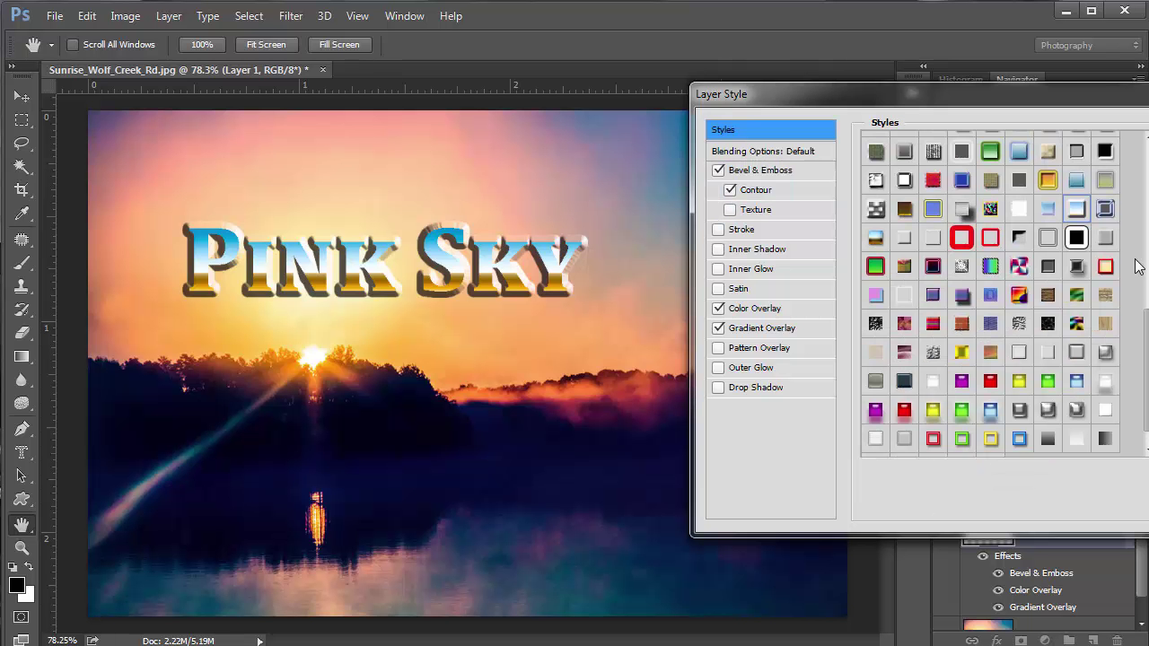
left_click(718, 229)
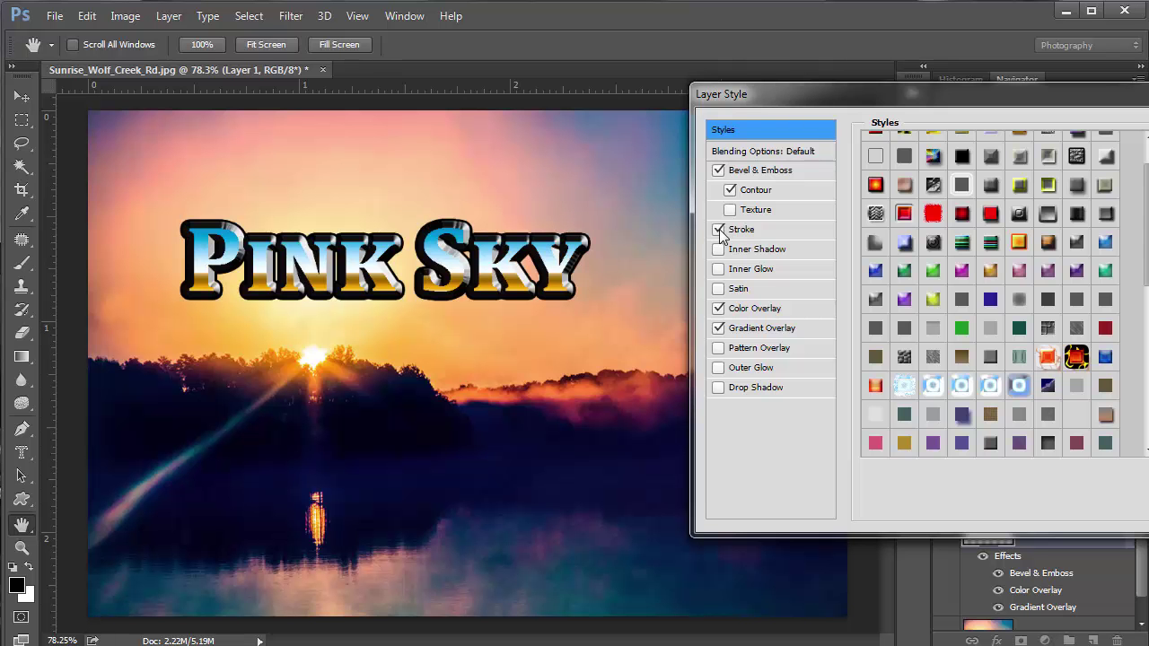
left_click(745, 235)
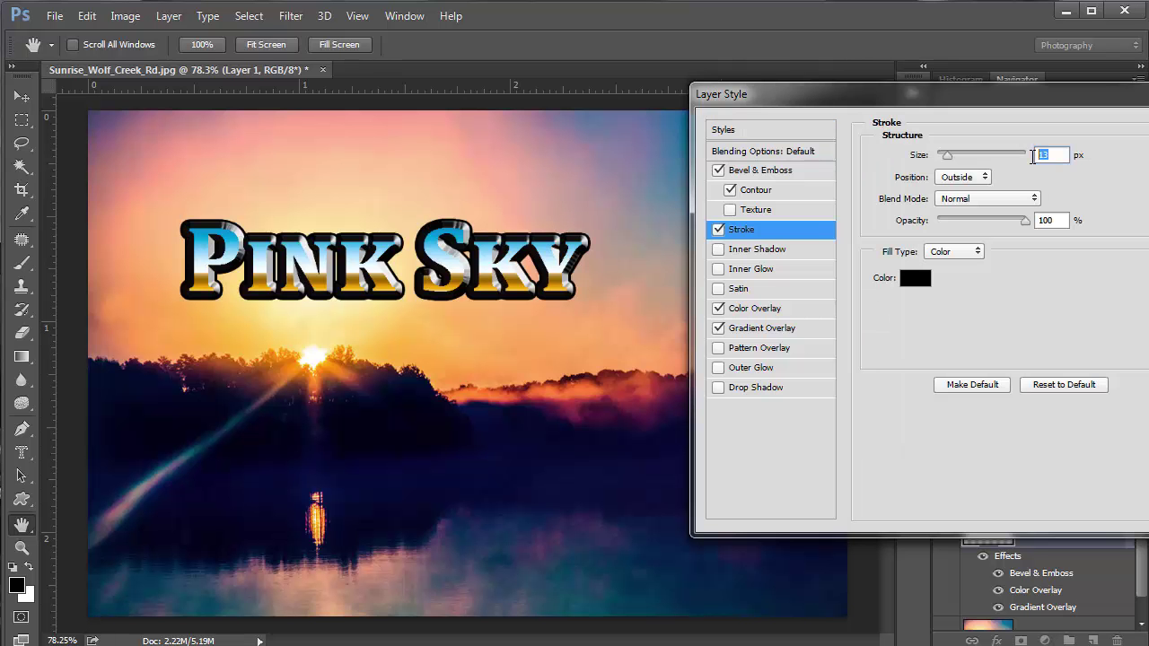
type("5")
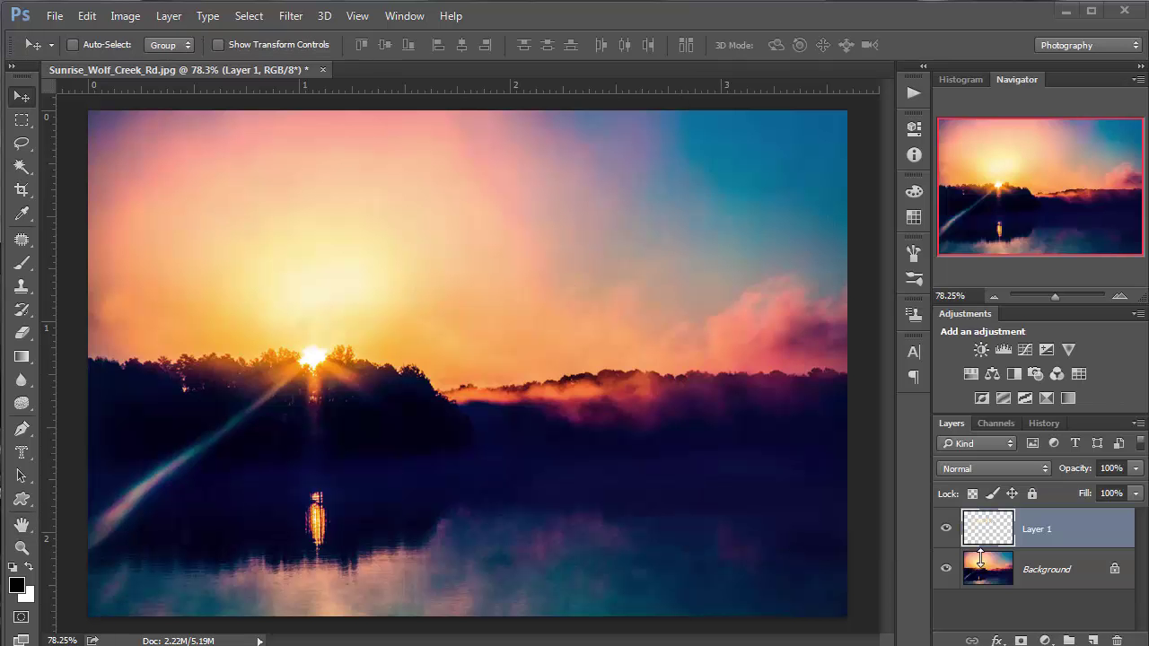
Delete Layer 1 with the styled text, leaving only the Background photo
left_click(991, 531)
left_click_drag(991, 532, 1117, 641)
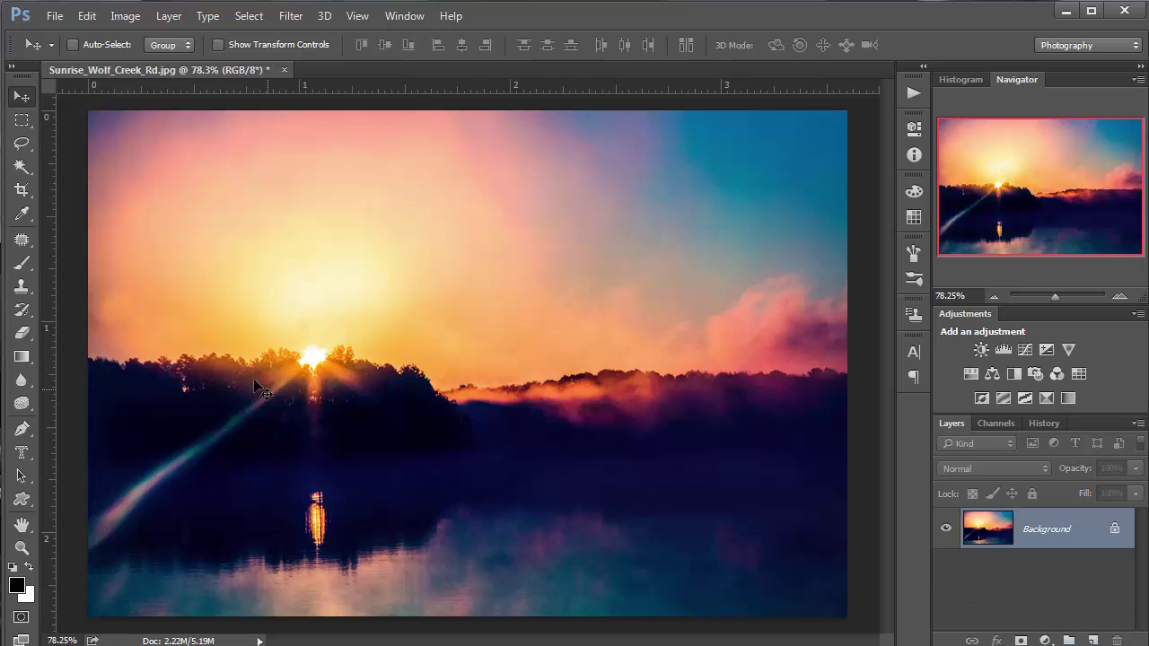
Enter the type-mask text "Shadow" in the sky and move it down to just above the sun
left_click(20, 453)
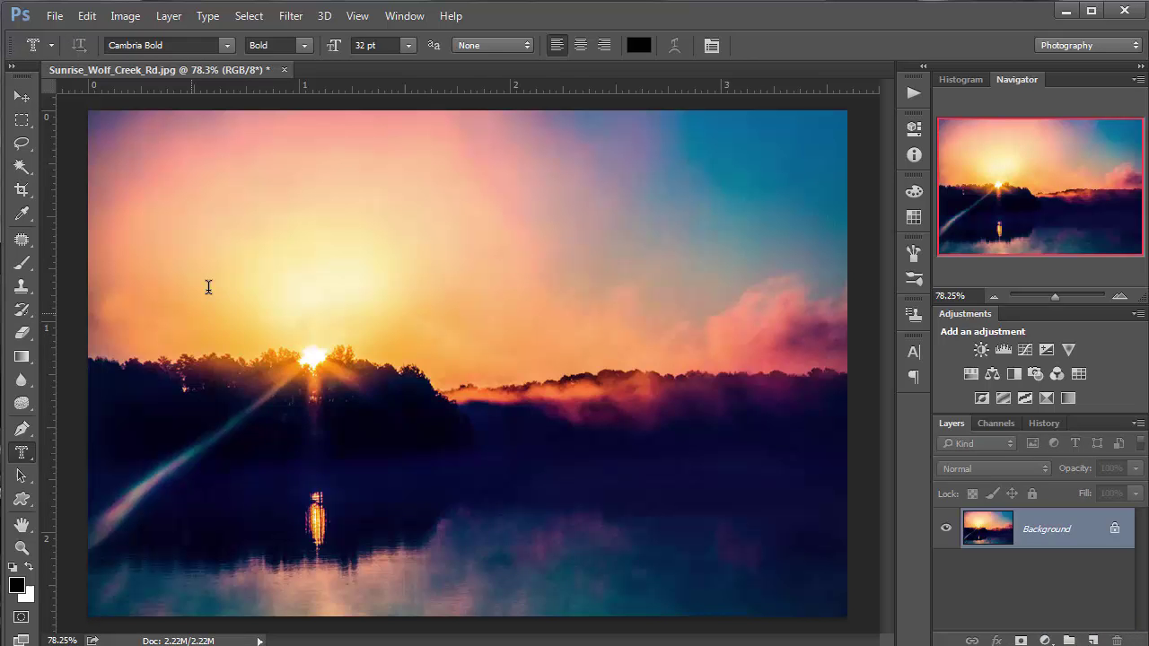
left_click(208, 287)
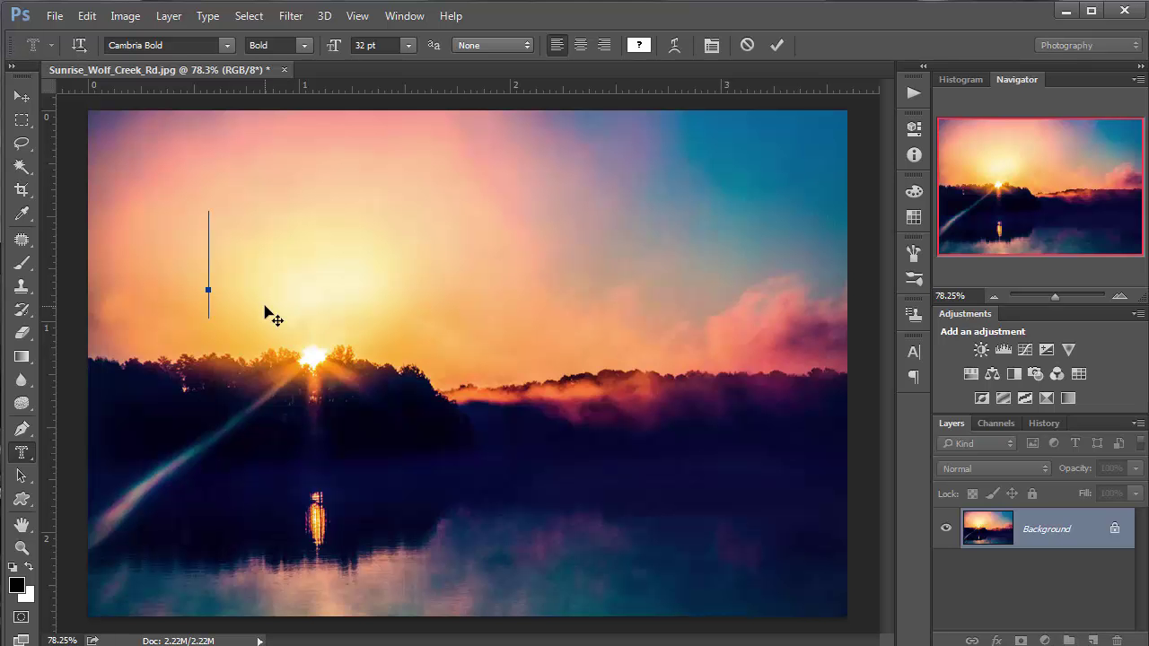
type("Shadow")
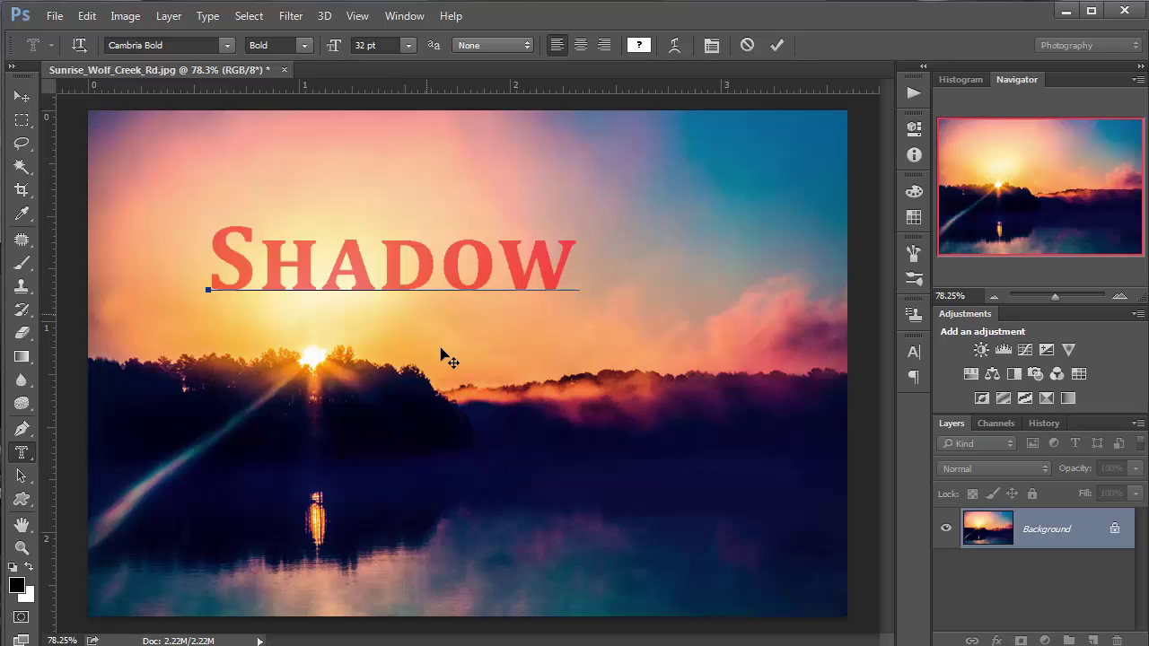
left_click_drag(442, 355, 448, 385)
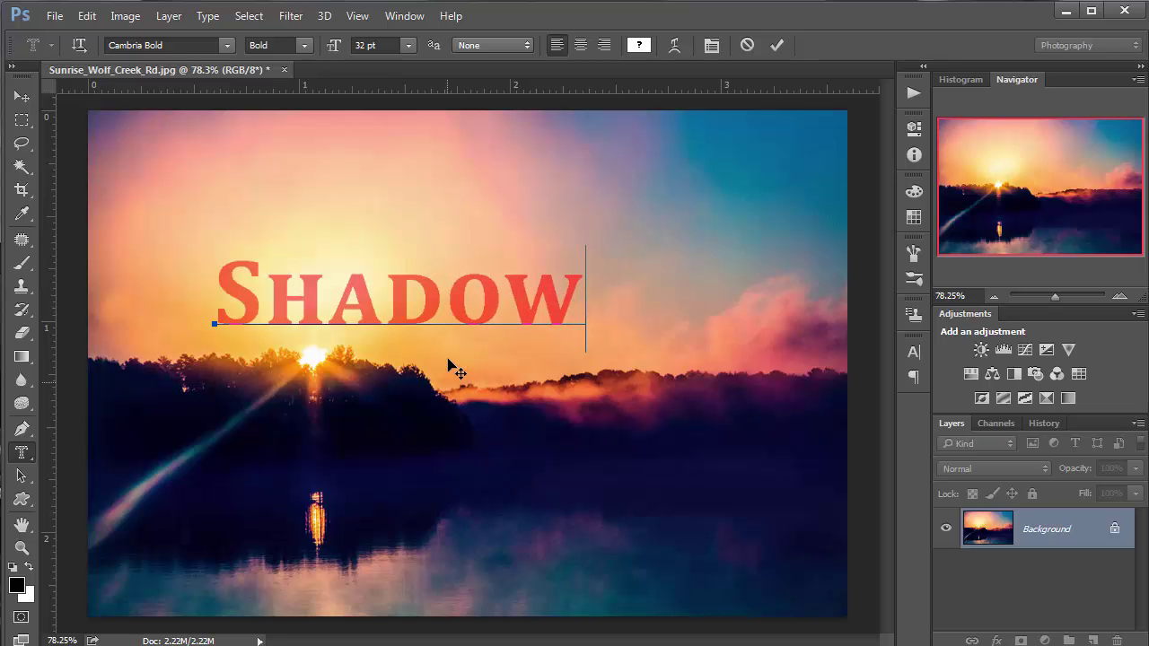
Set the "Shadow" mask text to 52 pt, centered across the sky, and commit and clear its selection
left_click_drag(588, 297, 216, 303)
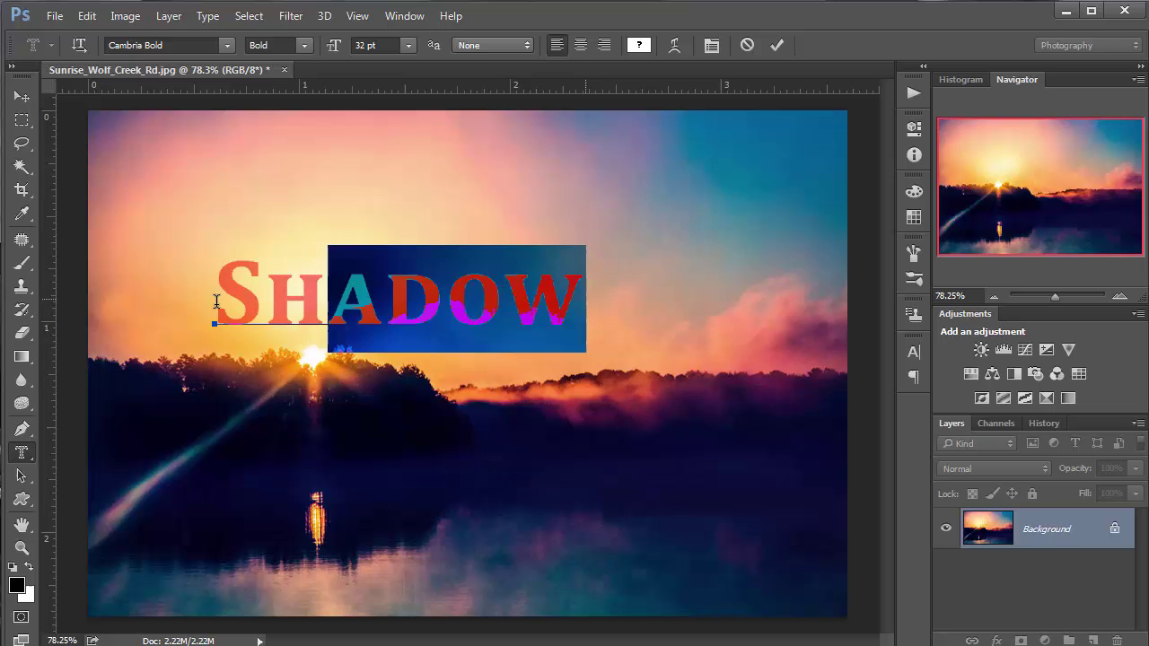
left_click_drag(368, 45, 346, 45)
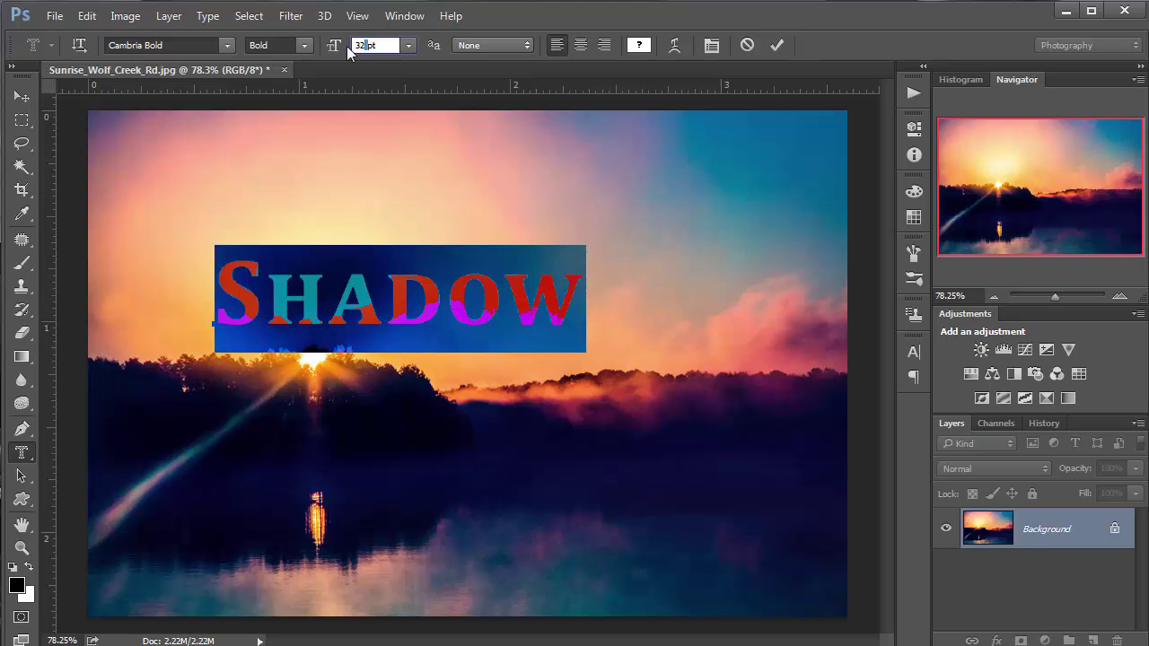
type("52")
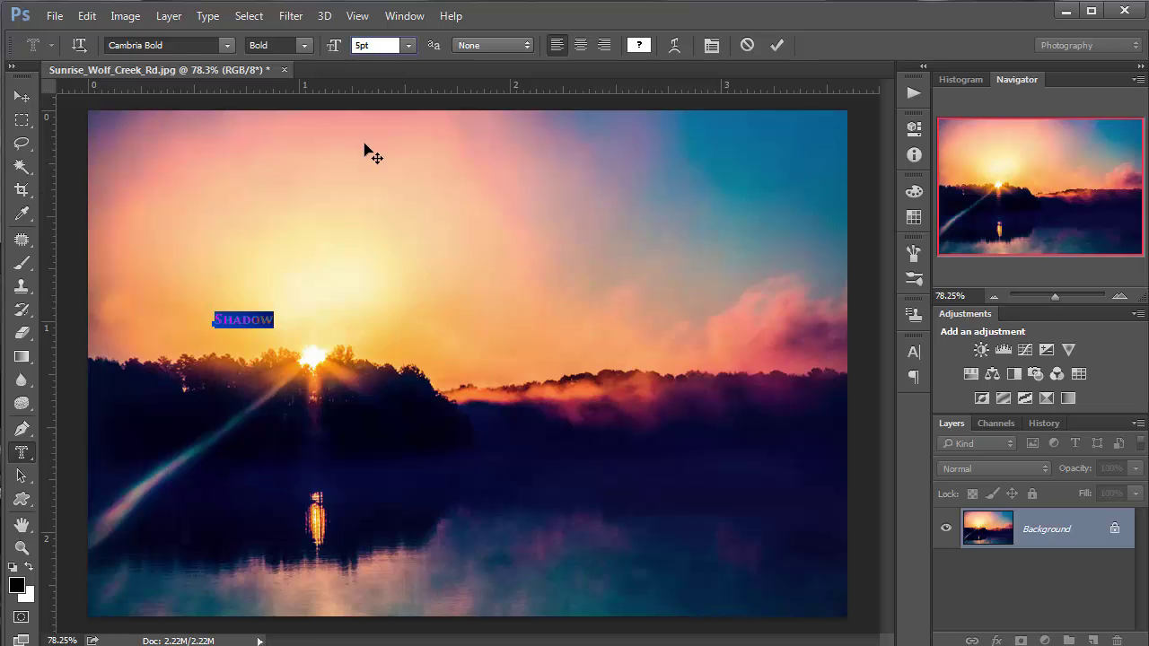
left_click_drag(502, 395, 449, 381)
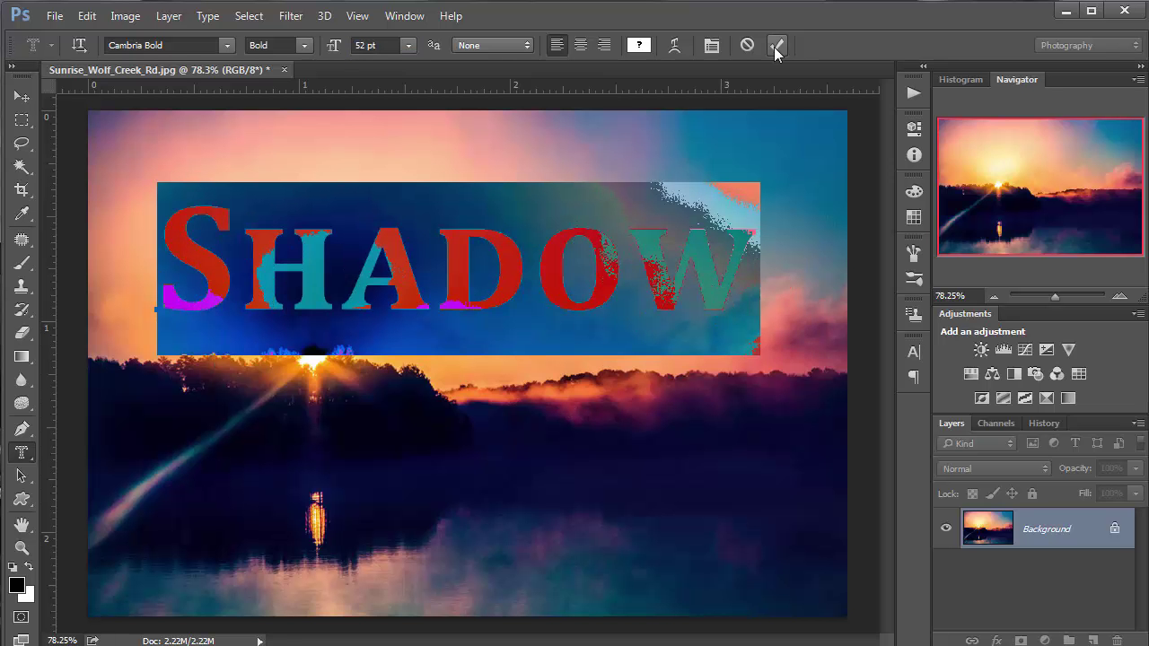
left_click(21, 97)
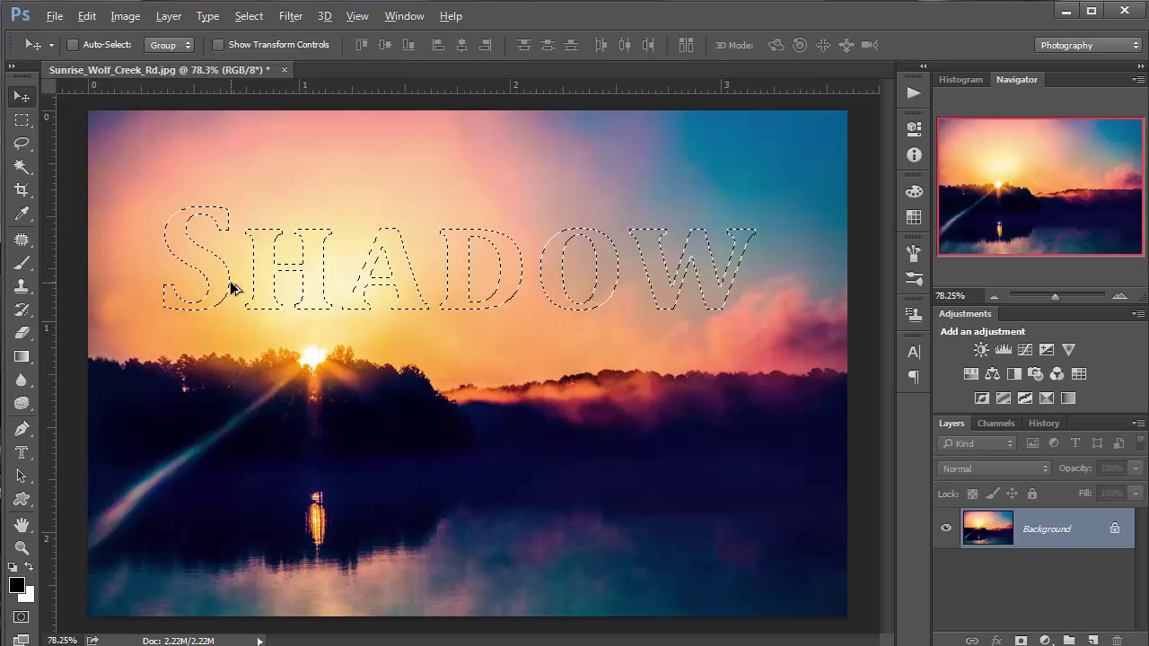
key("ctrl+d")
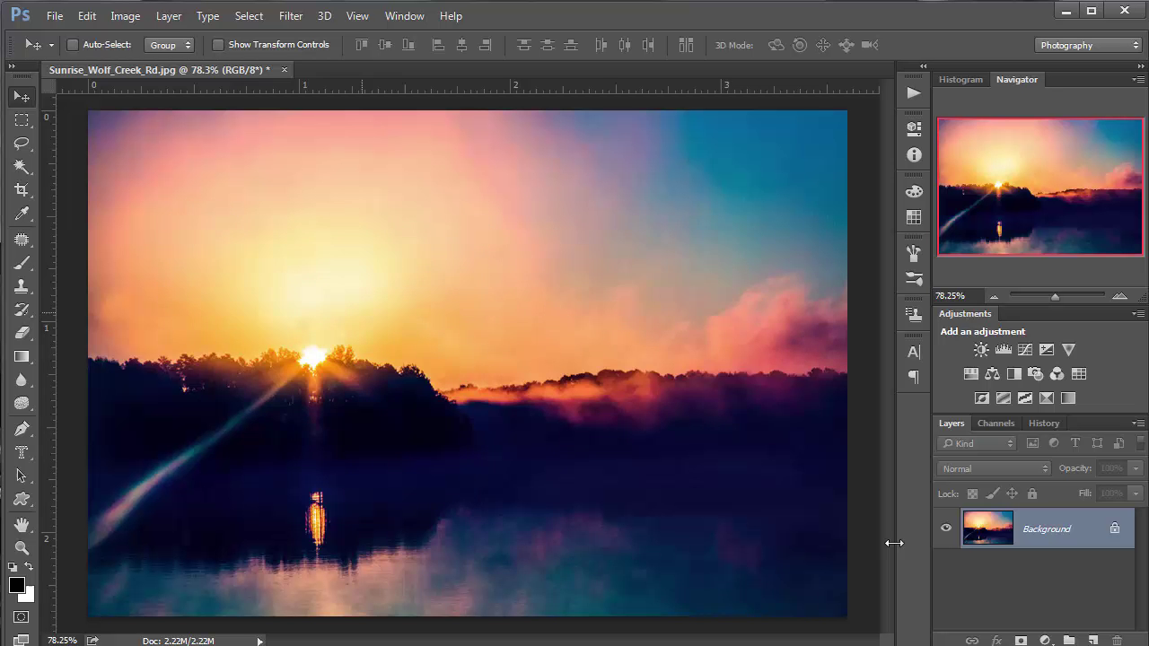
Add the horizontal text "Shadow" to the image and position it across the sky just above the treeline
left_click(22, 453)
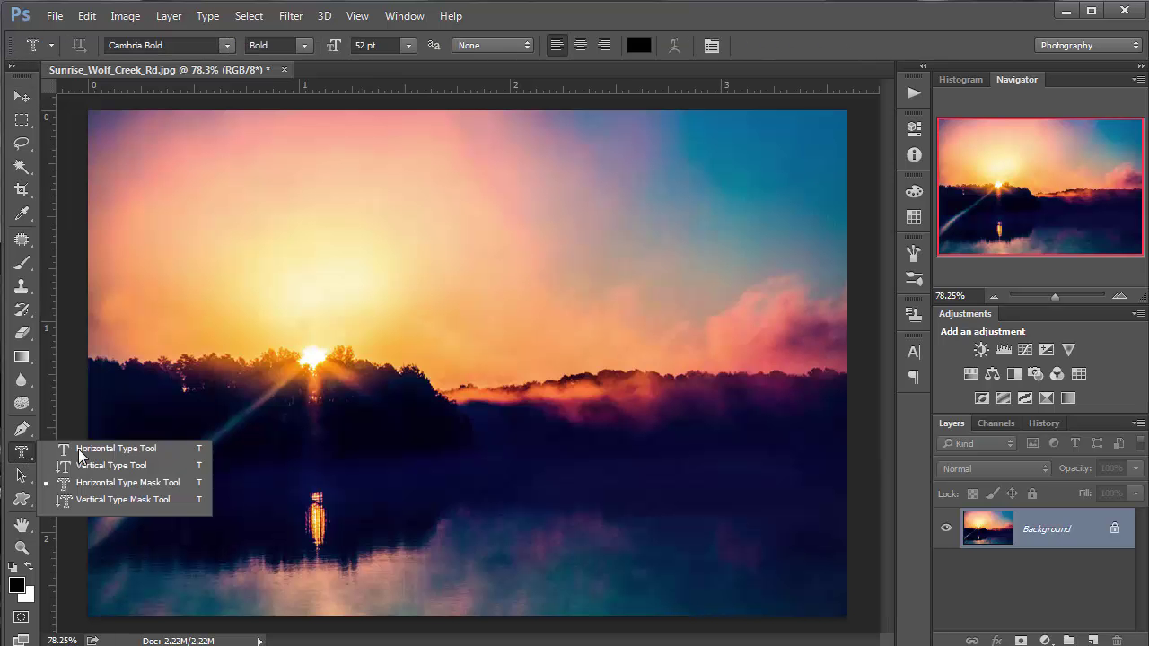
left_click(85, 450)
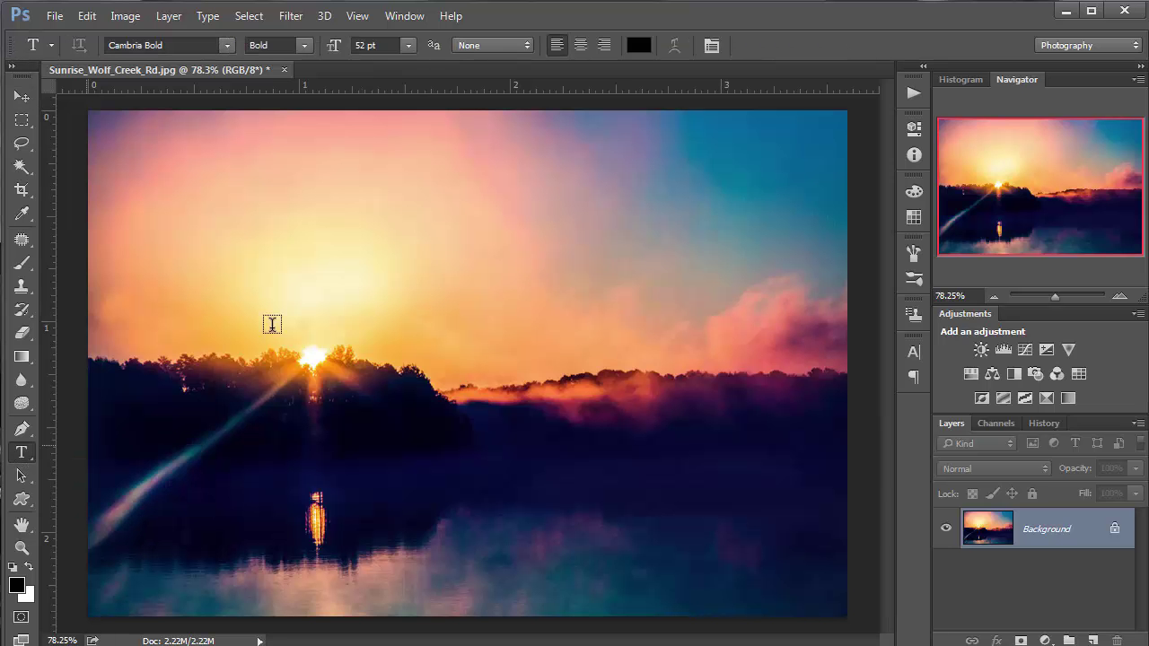
left_click(213, 287)
type("Sha")
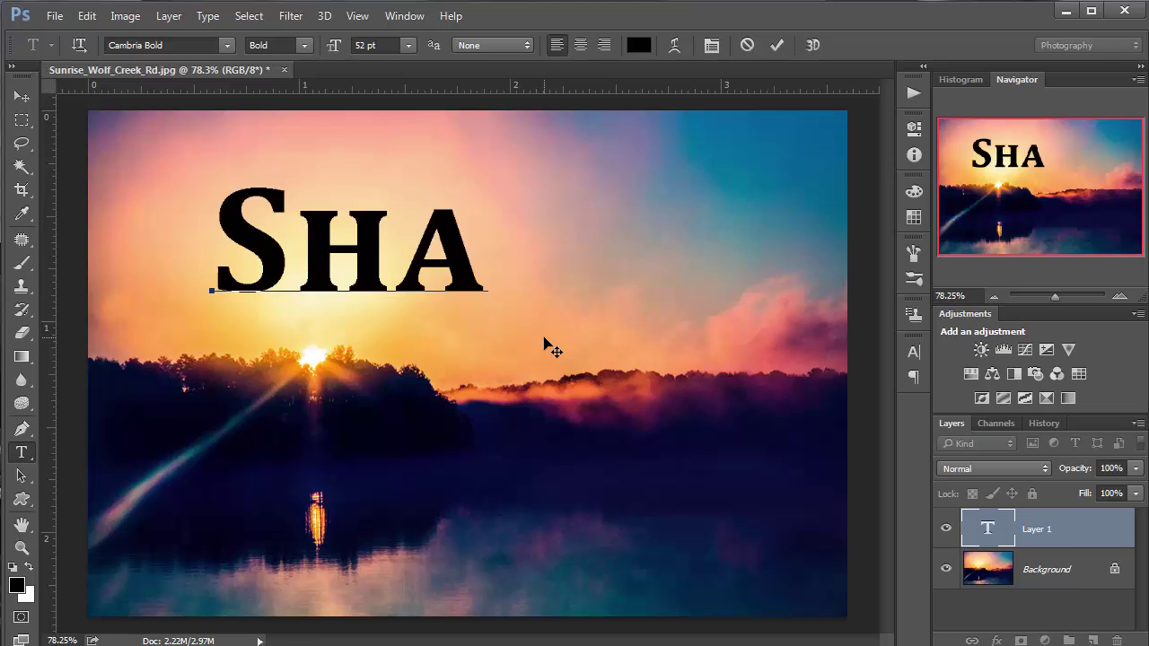
type("dow")
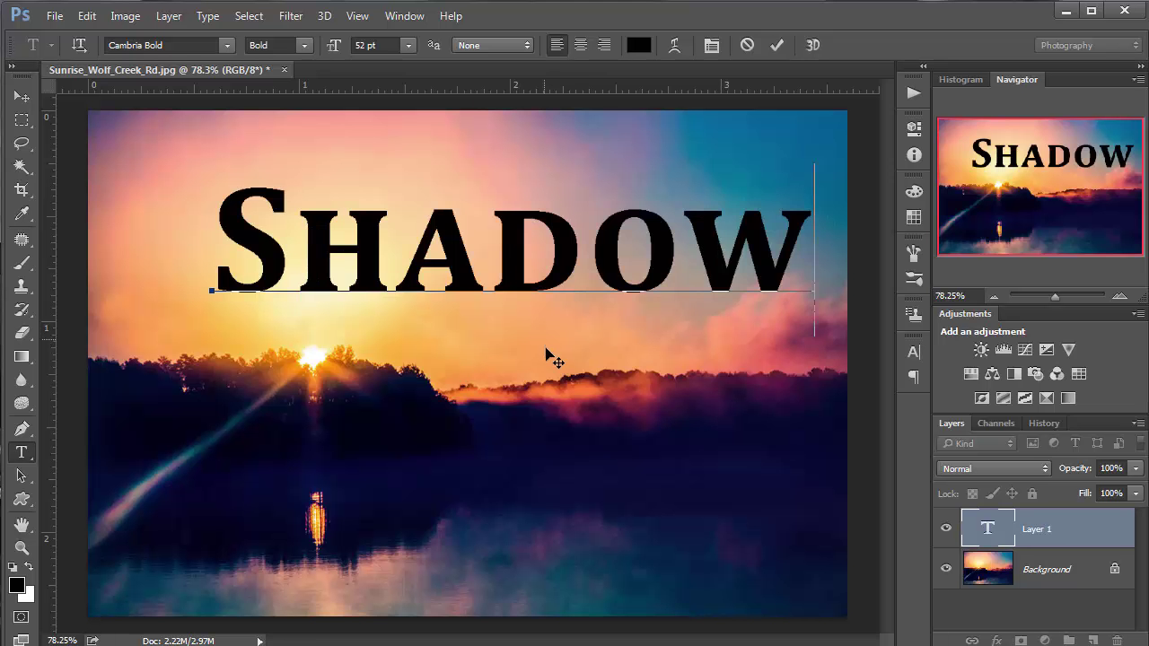
left_click_drag(479, 363, 500, 392)
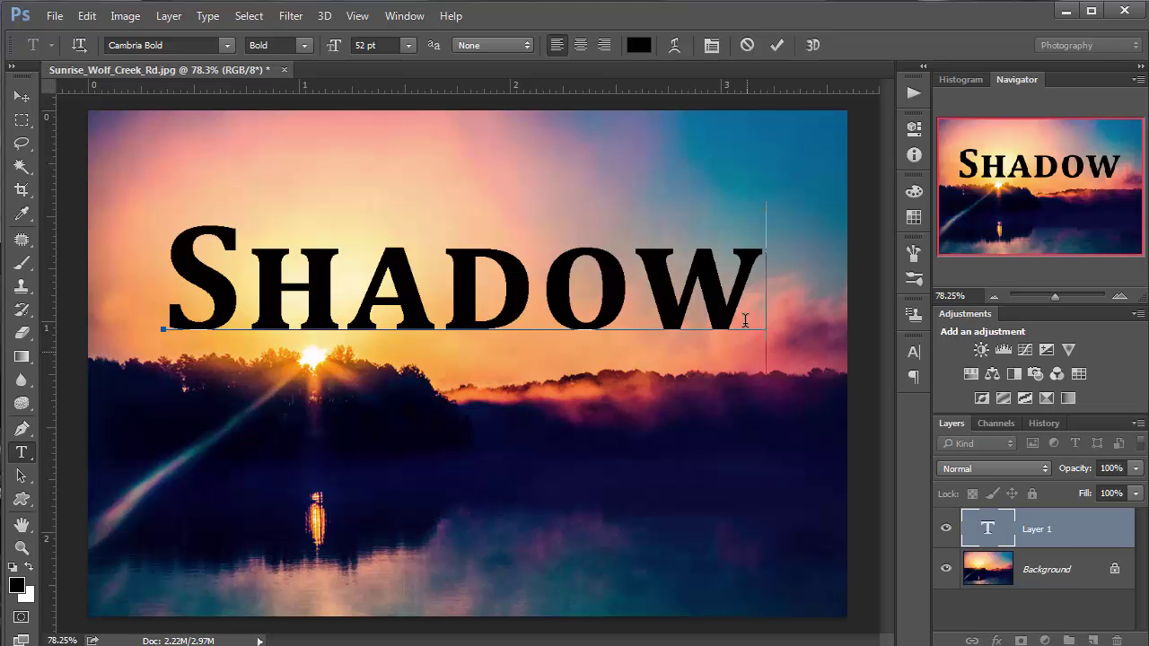
key("ctrl+Return")
key("v")
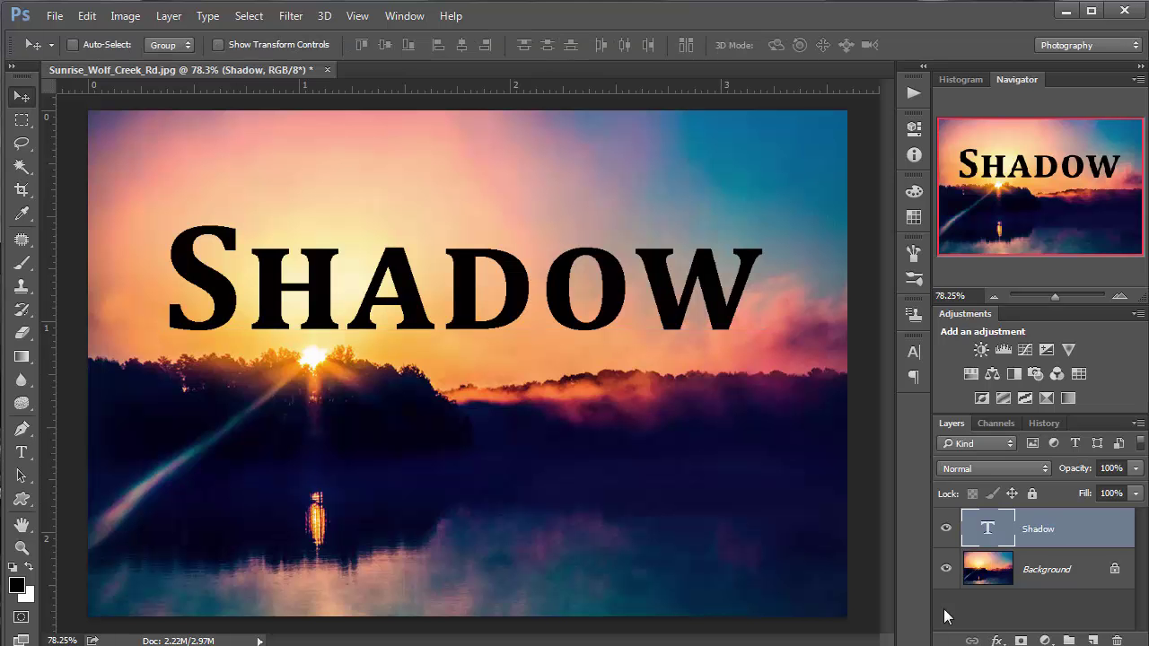
Apply the yellow preset layer style with multicoloured stripes, bevel, gradient overlay and drop shadow to the Shadow text
left_click(996, 641)
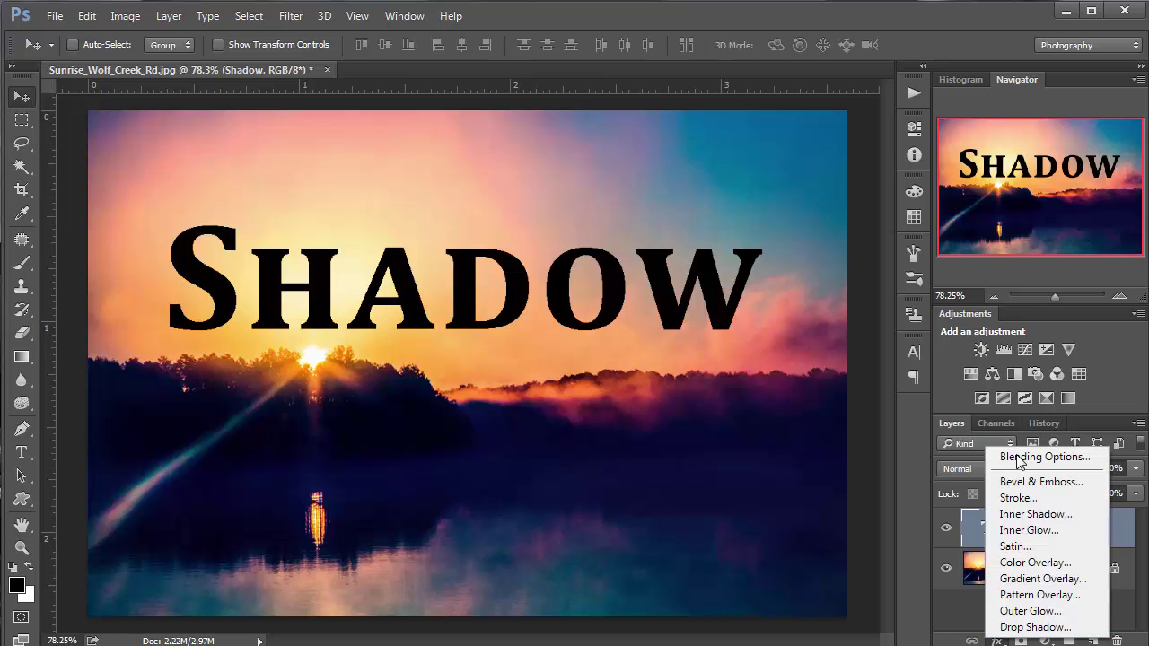
left_click(1021, 459)
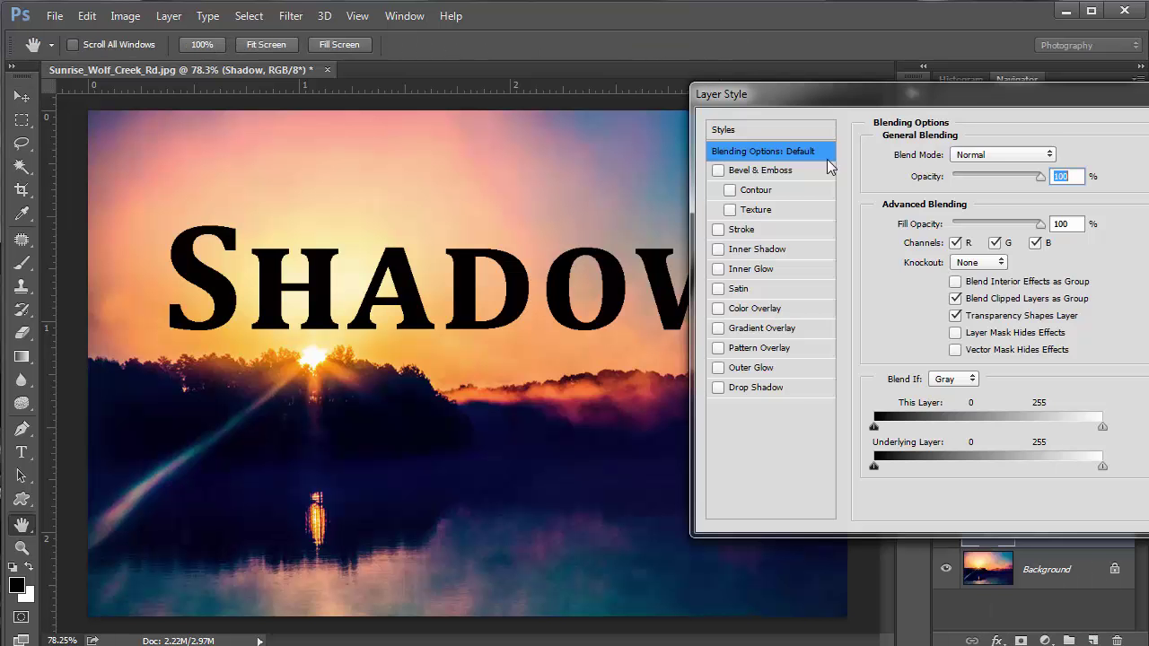
left_click(780, 132)
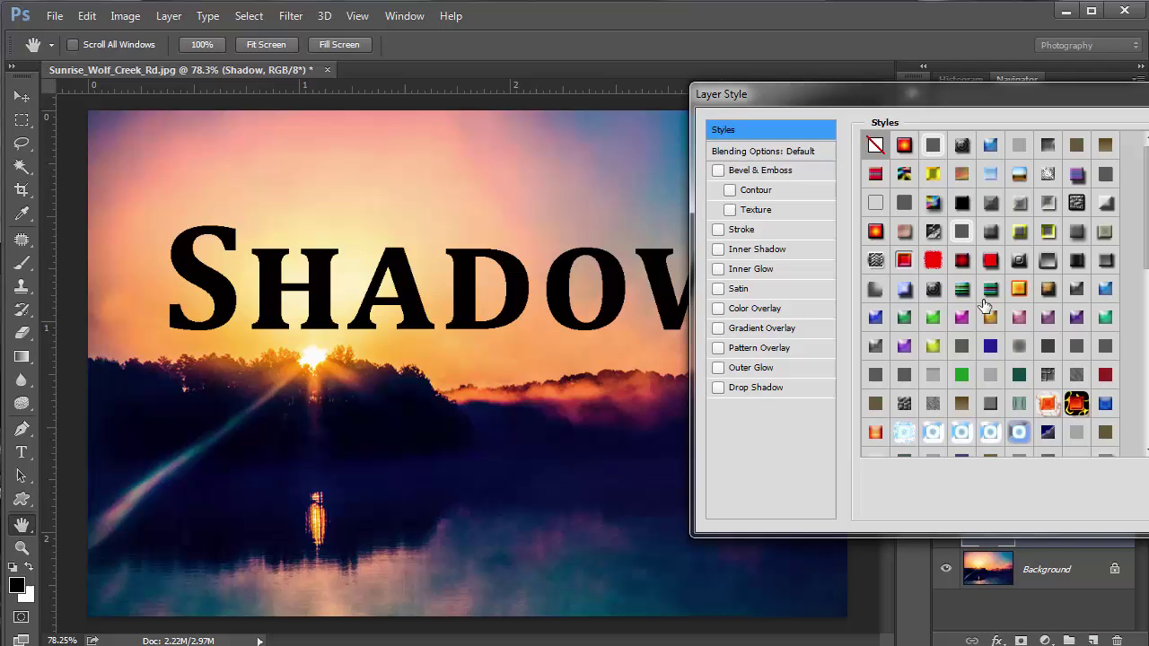
left_click(990, 288)
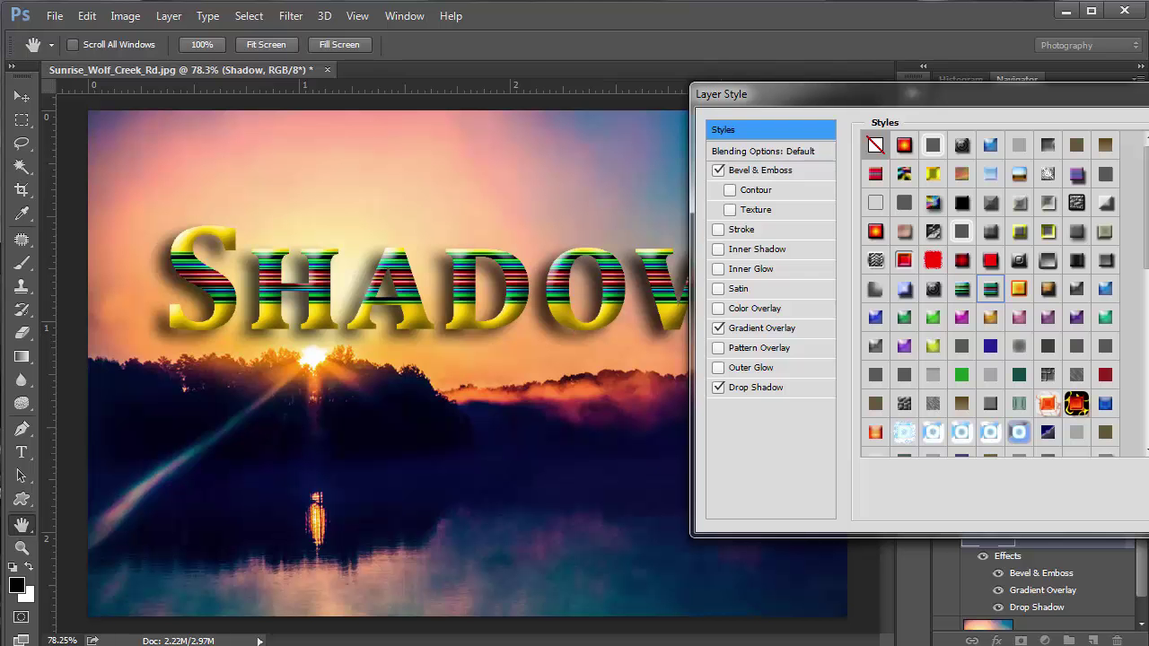
key("Return")
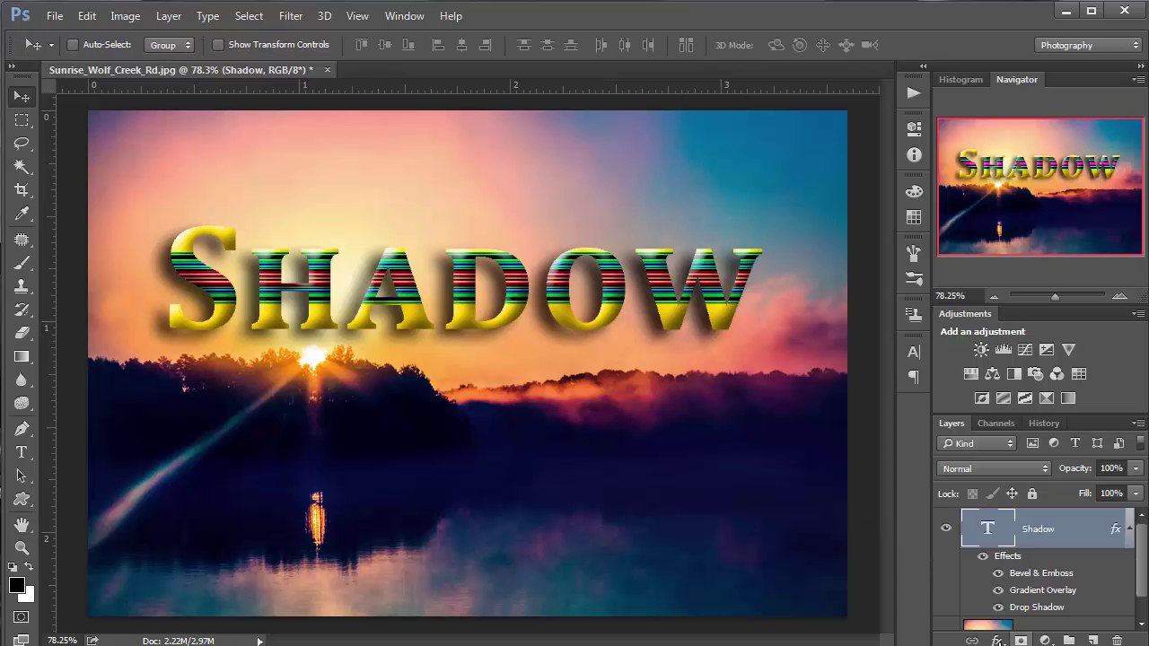
Reposition the Shadow text's drop shadow to fall almost straight below, at about 81° and 20 px distance
left_click(997, 640)
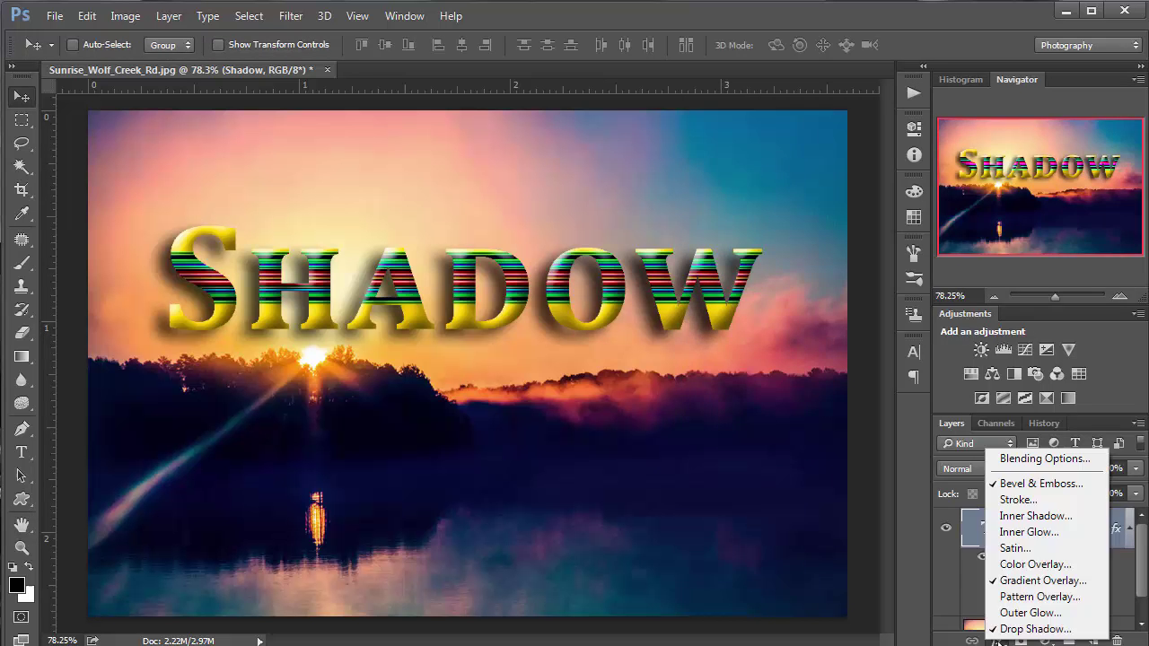
left_click(1033, 628)
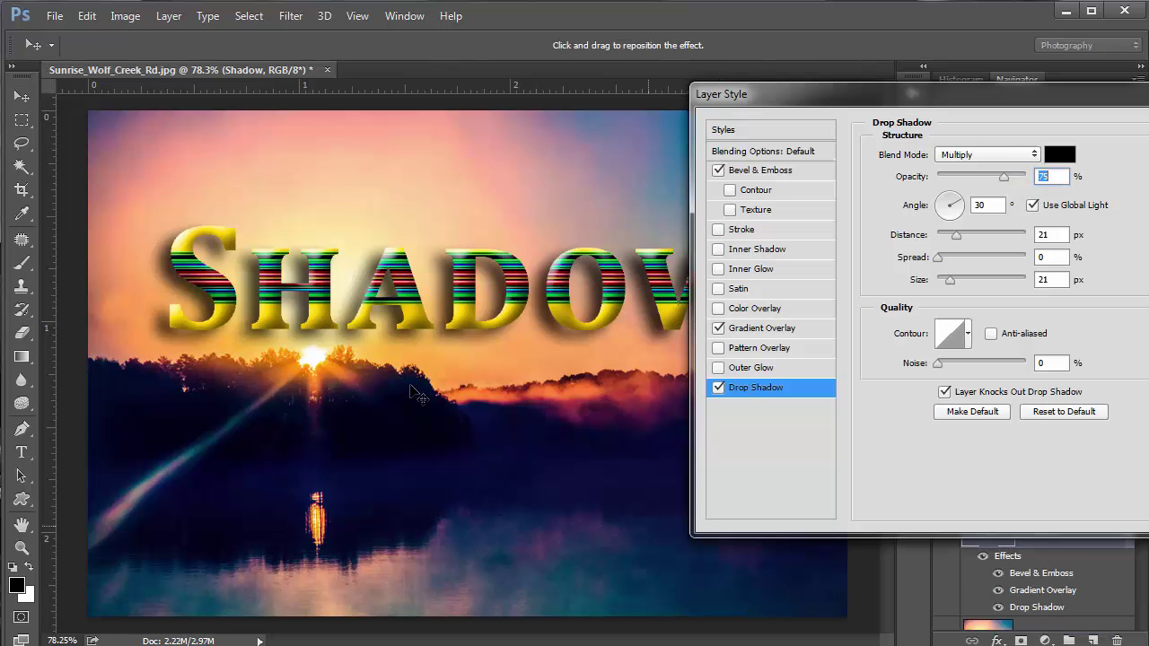
mouse_move(462, 354)
left_mouse_down()
mouse_move(472, 338)
mouse_move(476, 349)
left_mouse_up()
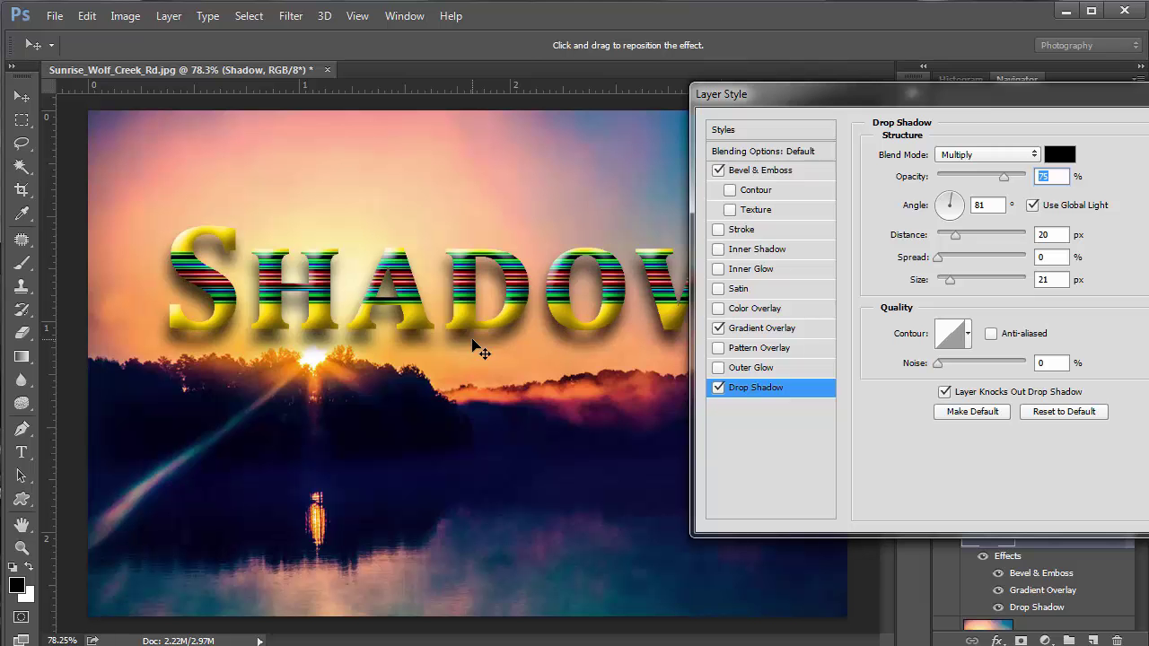
left_click_drag(867, 100, 680, 109)
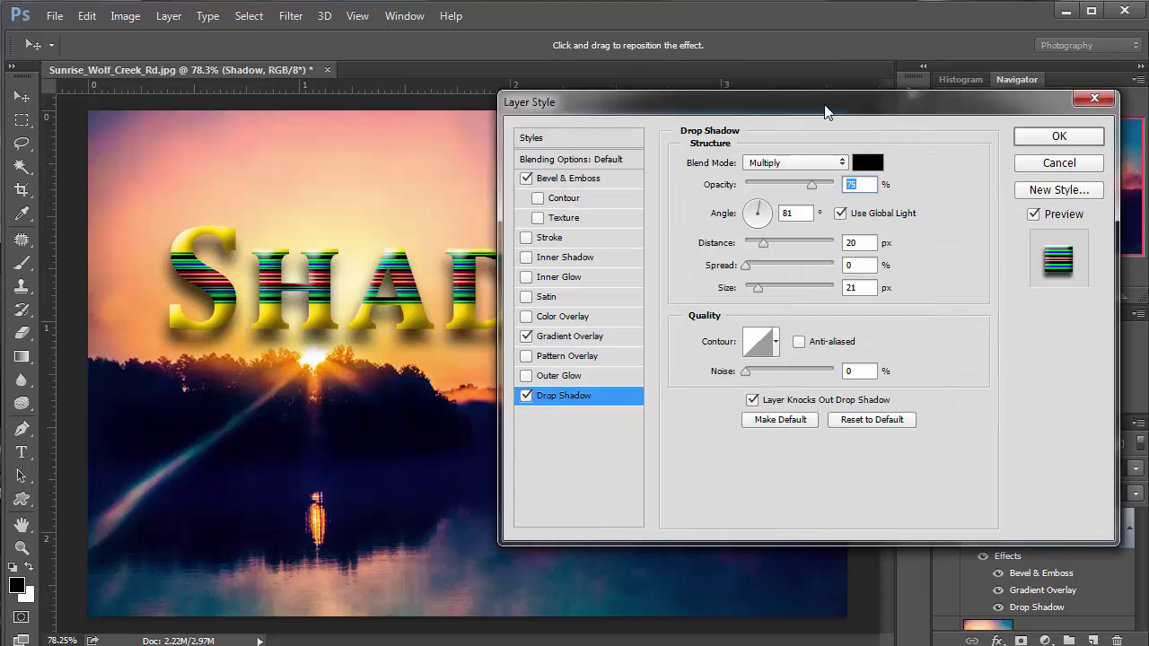
left_click(1048, 140)
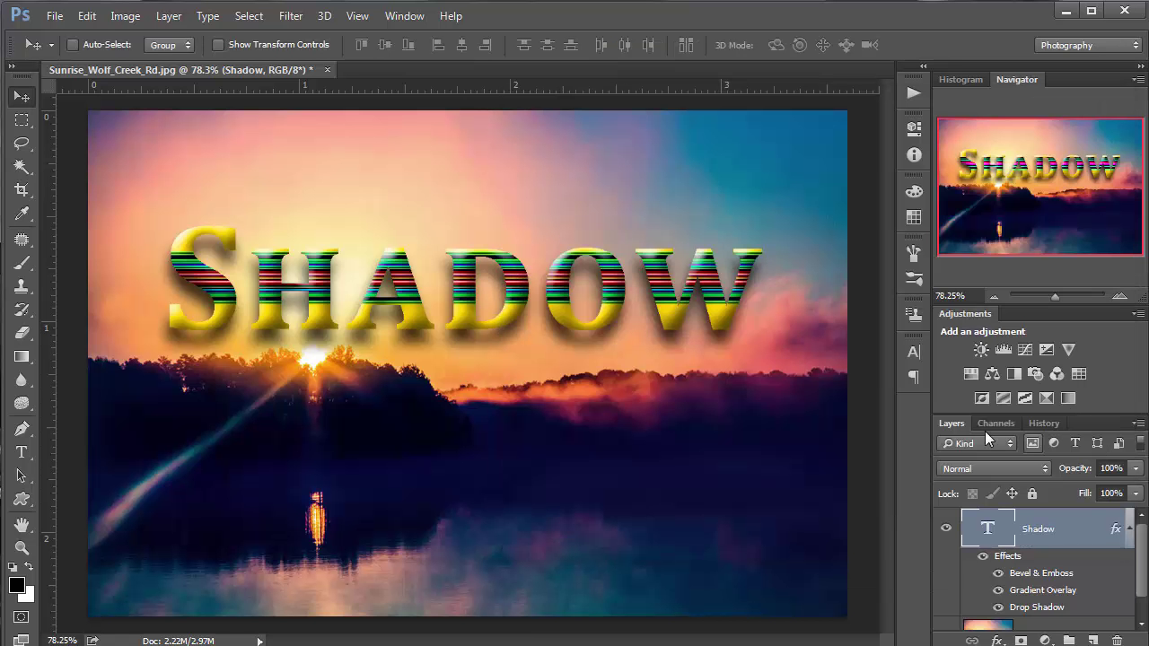
Detach the layer list from its dock so that it floats over the image
left_click_drag(952, 422, 635, 170)
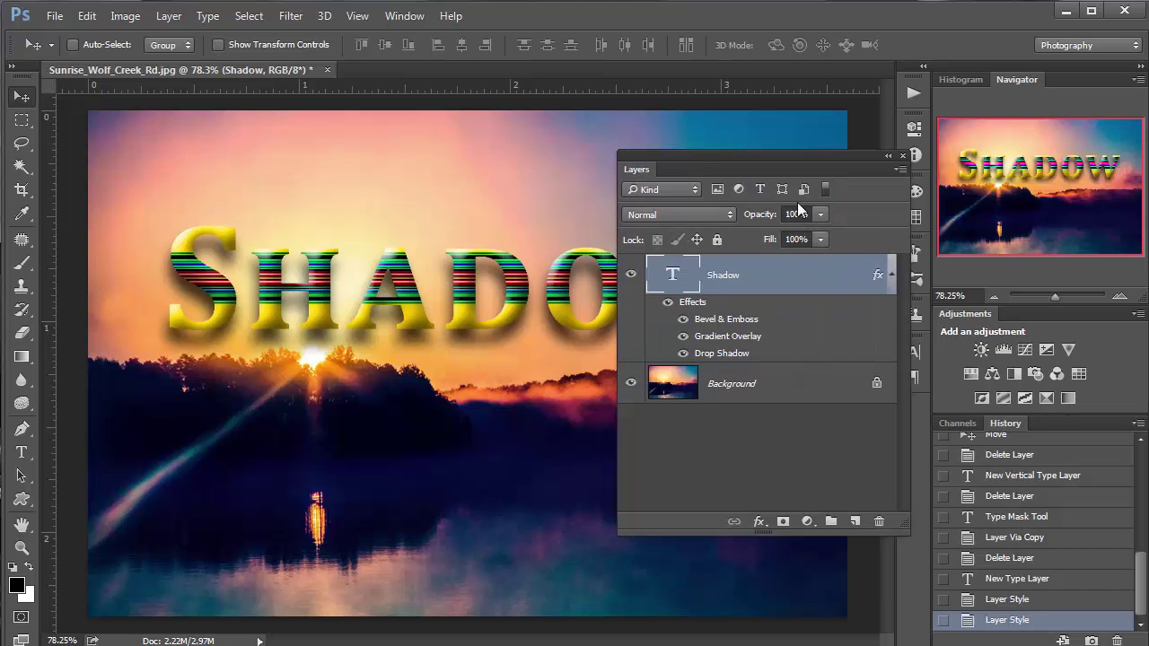
left_click(898, 170)
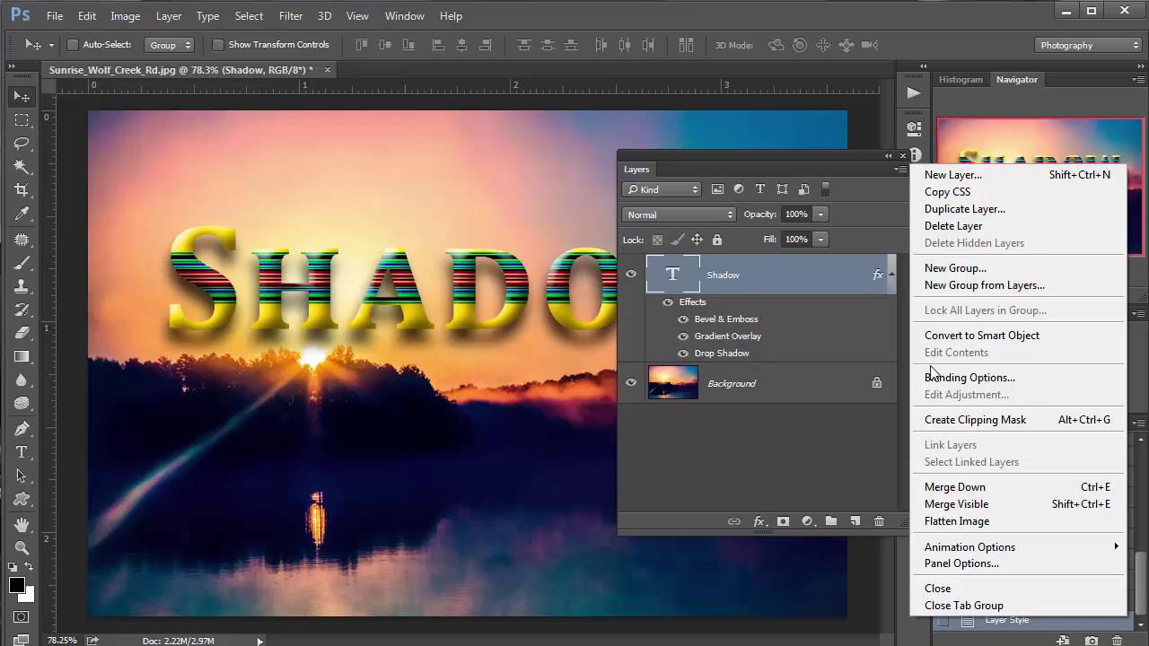
left_click(877, 280)
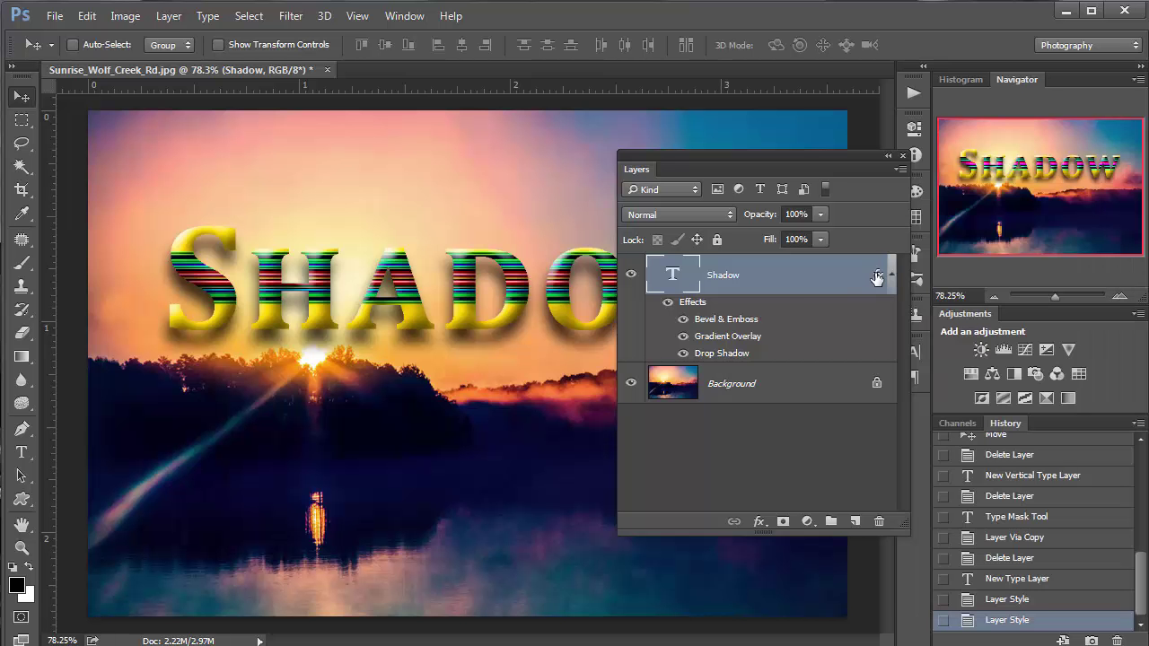
Split the Shadow text's layer effects into separate layers with Create Layers
right_click(867, 285)
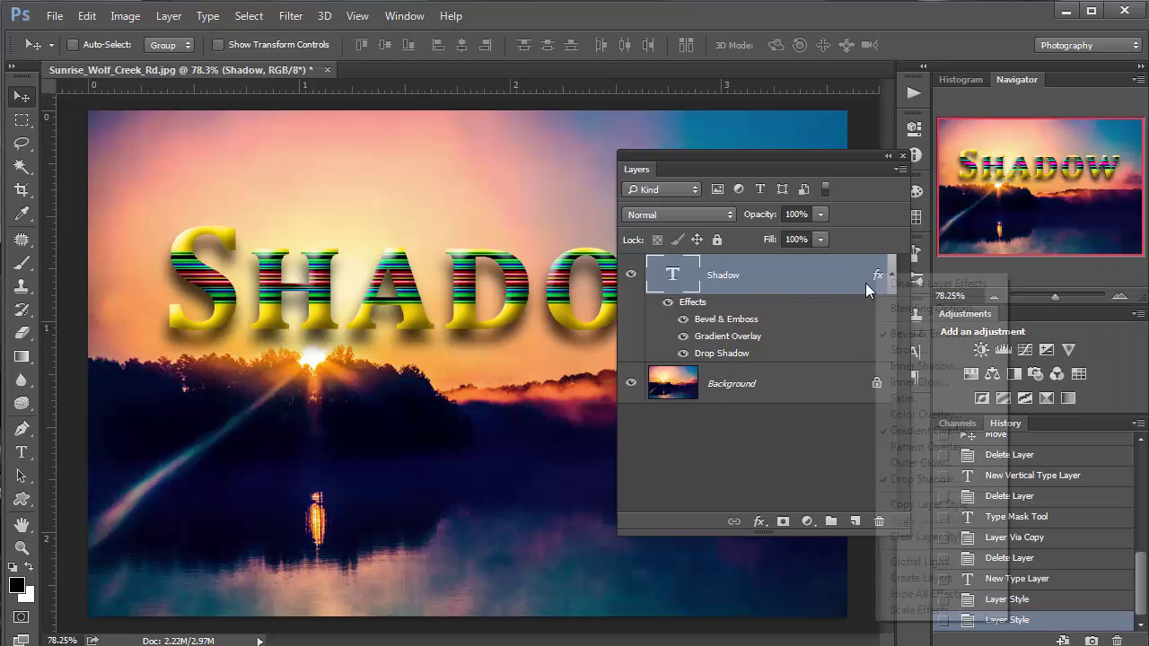
key("Escape")
right_click(880, 278)
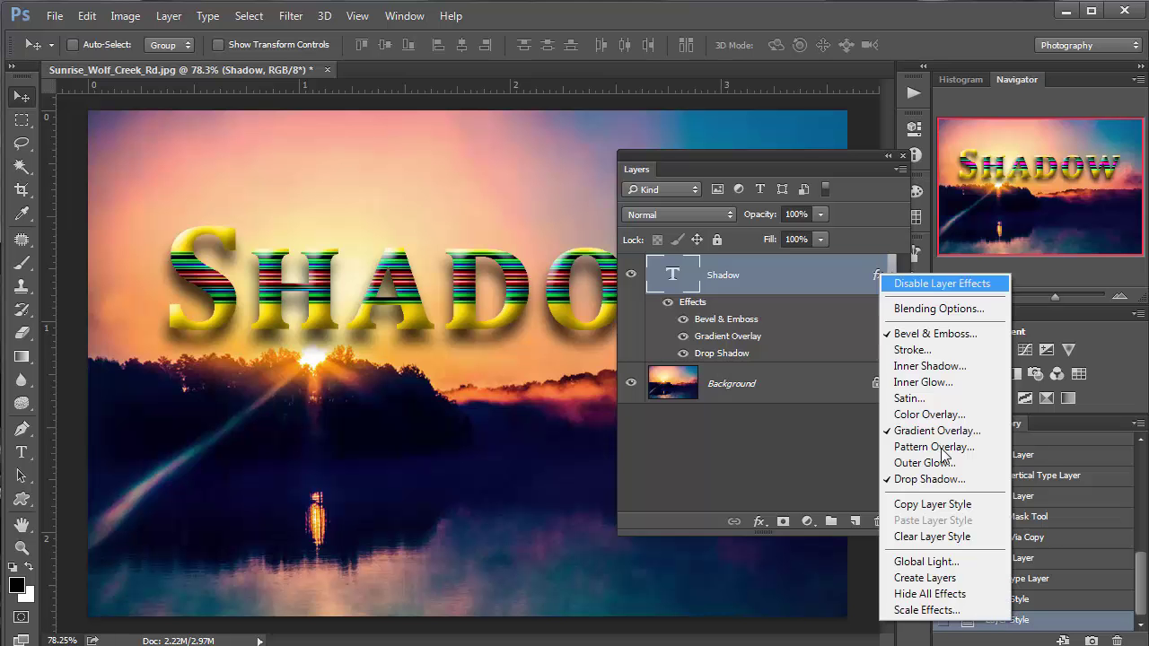
left_click(937, 580)
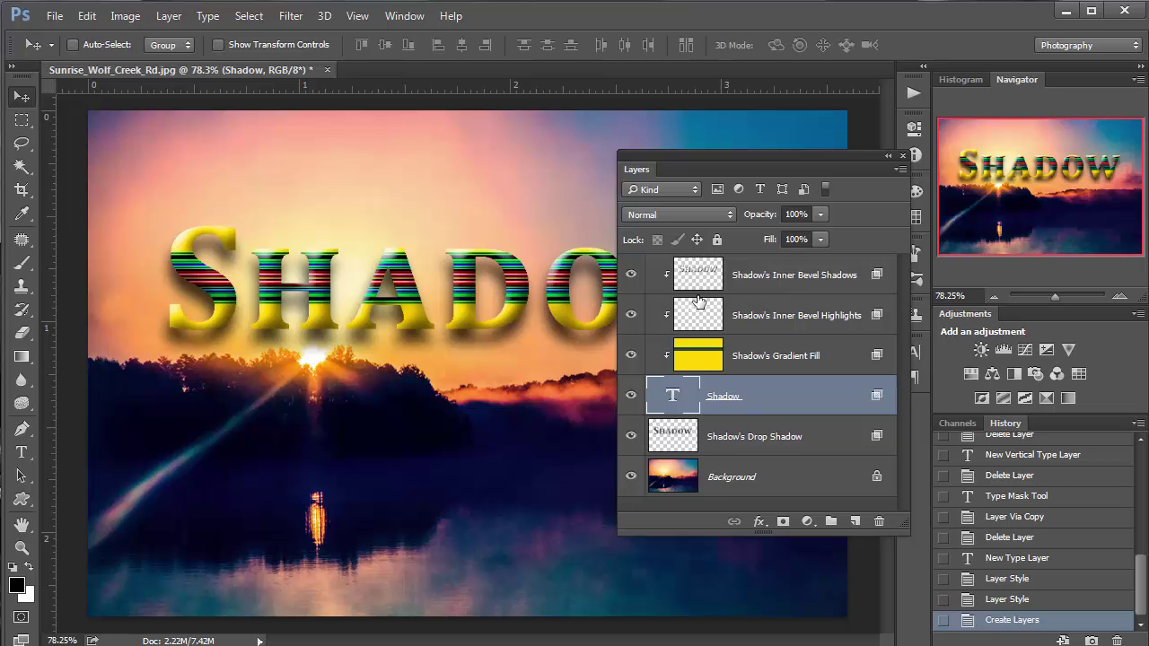
Undo the effect-to-layer conversion and both layer style changes, leaving the Shadow text plain black
key("ctrl+z")
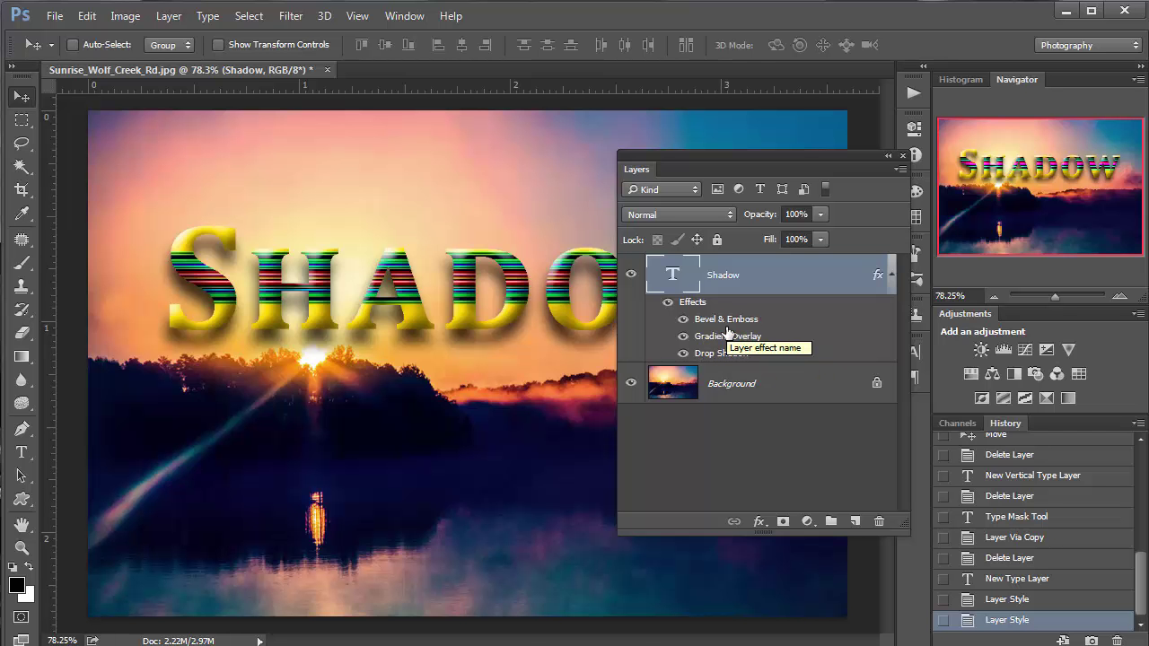
key("ctrl+alt+z")
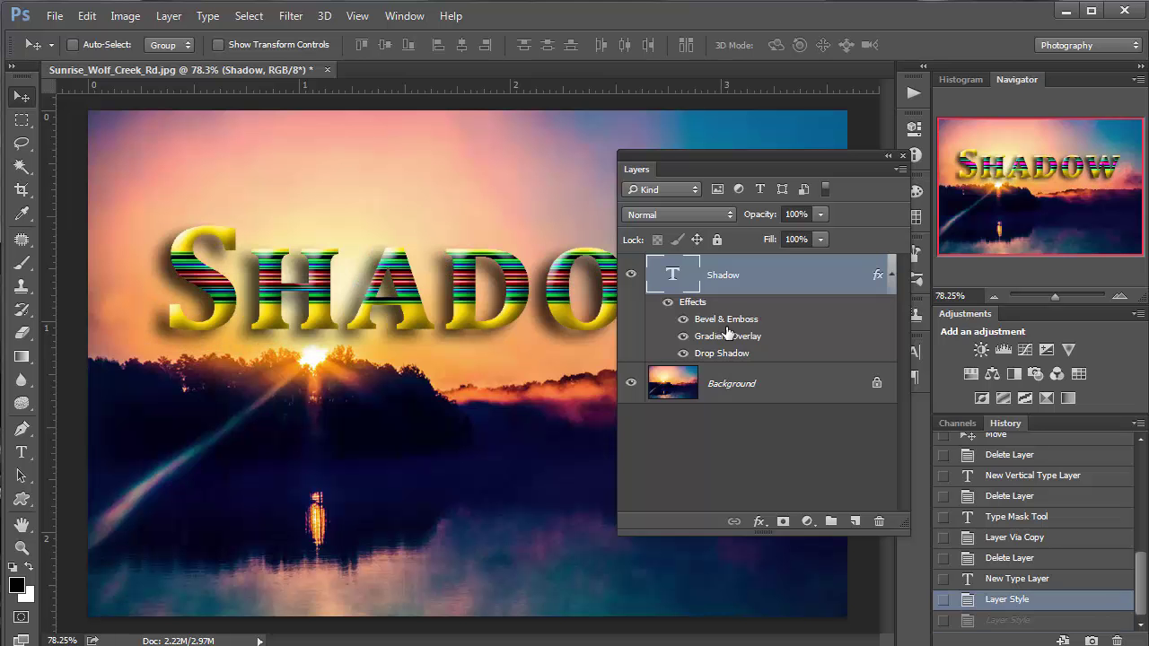
key("ctrl+alt+z")
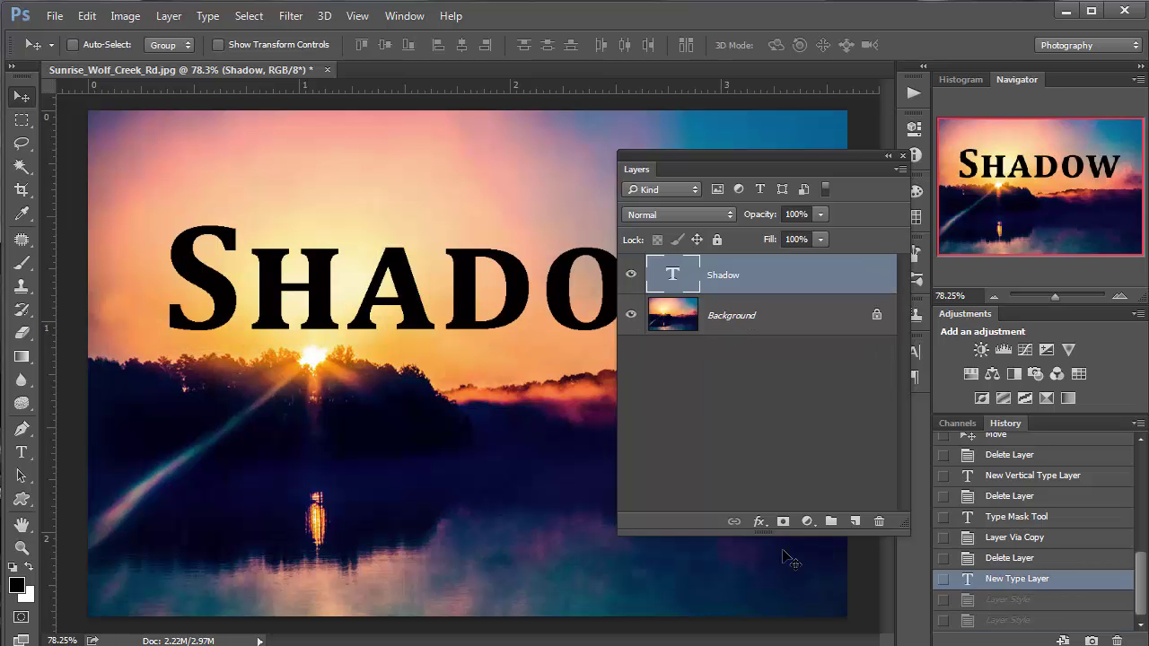
Apply the green-striped preset layer style with red edges to the Shadow text
left_click(758, 522)
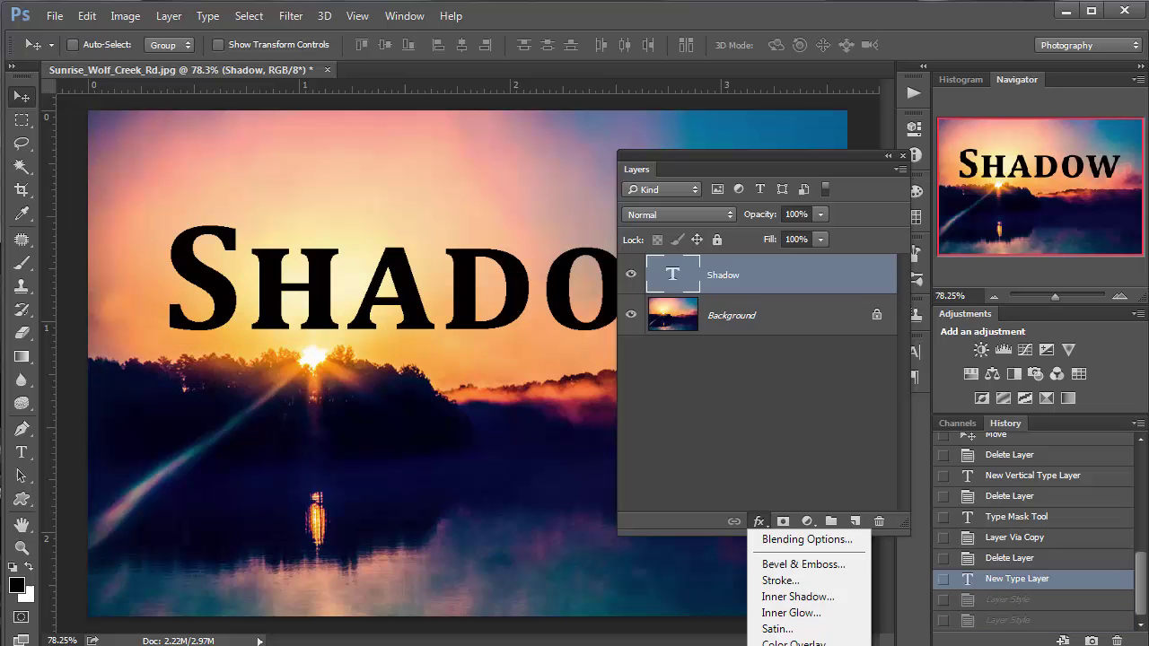
left_click(779, 540)
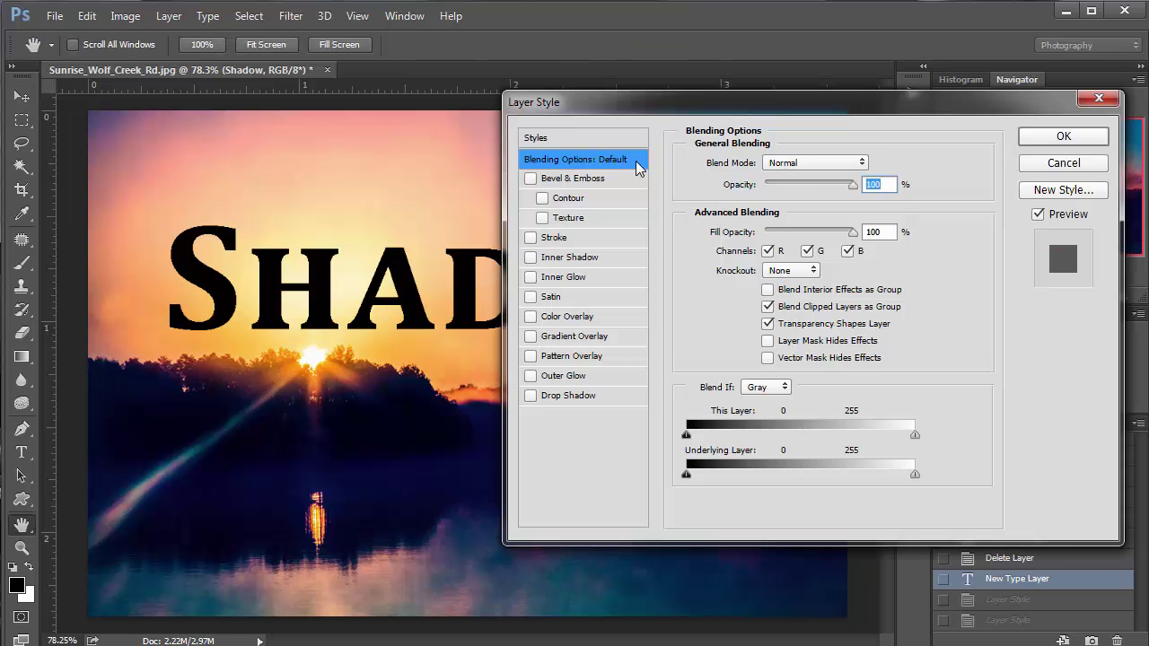
left_click(547, 139)
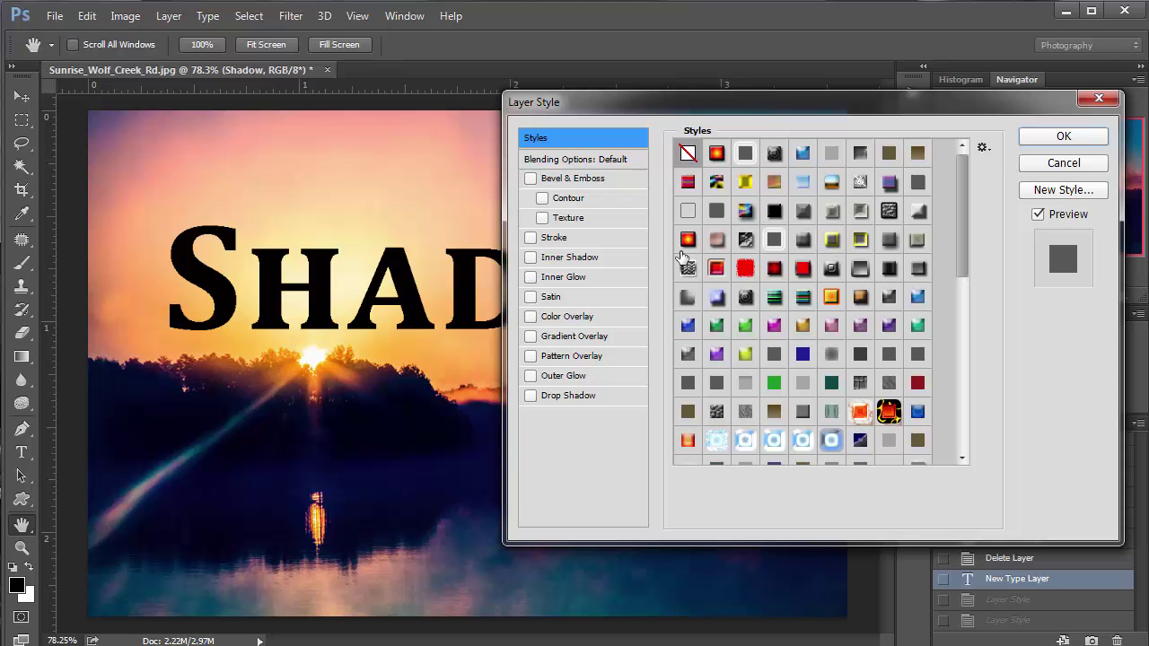
left_click(803, 299)
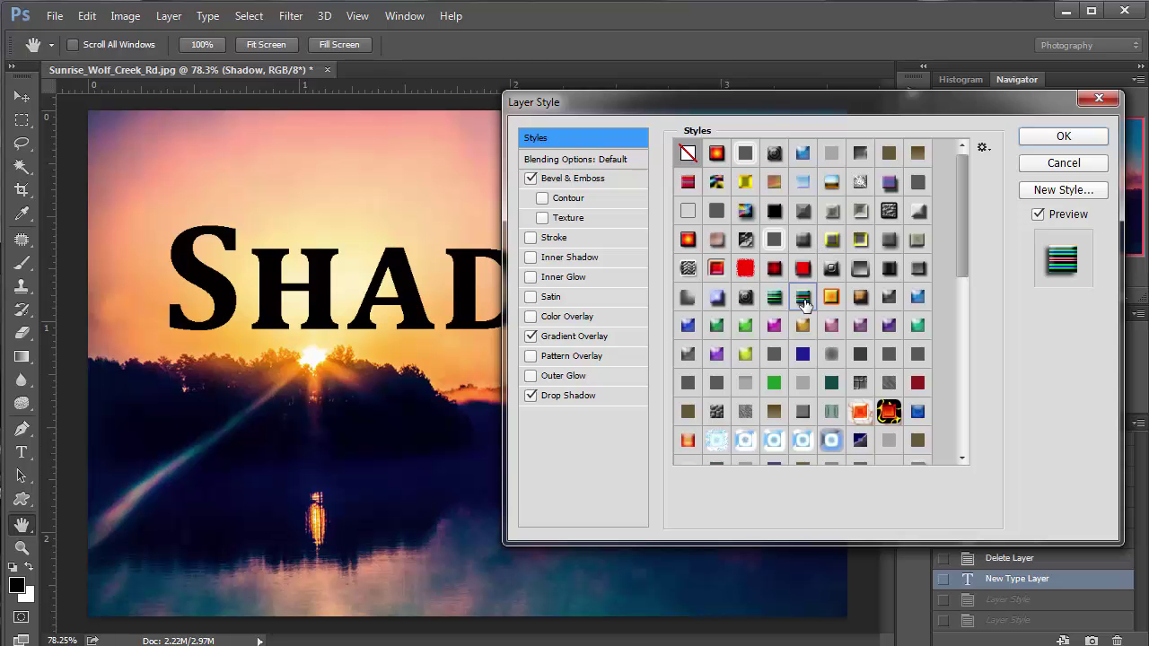
left_click(773, 299)
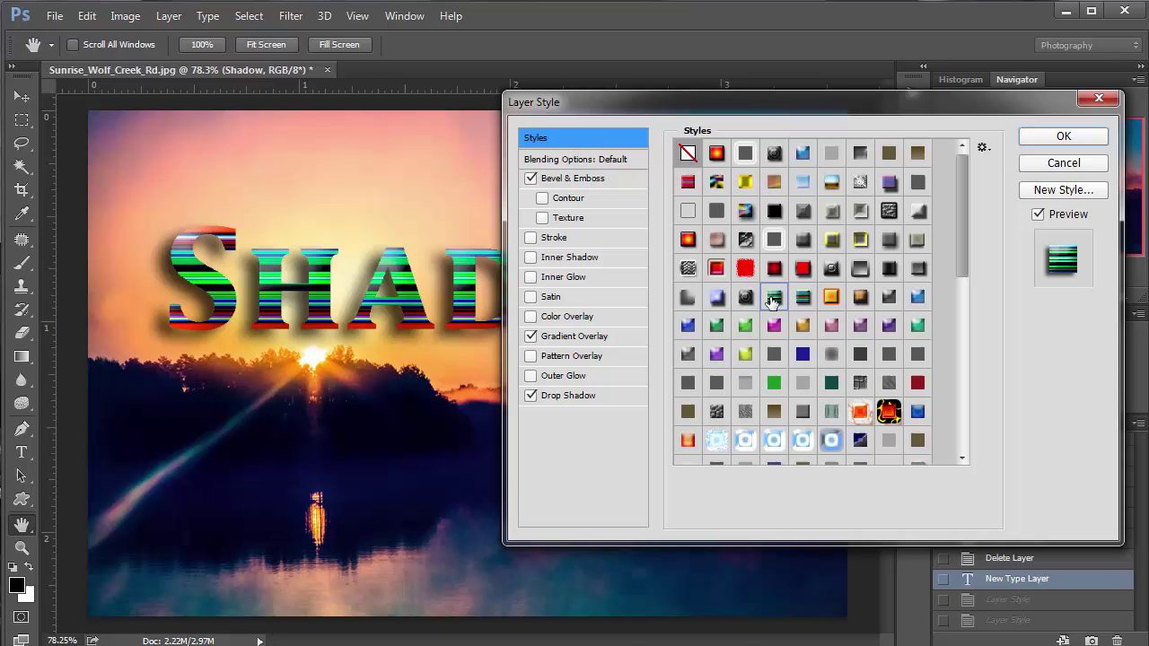
Set the Shadow text's bevel technique to Chisel Hard with a depth of about 348%
left_click(592, 178)
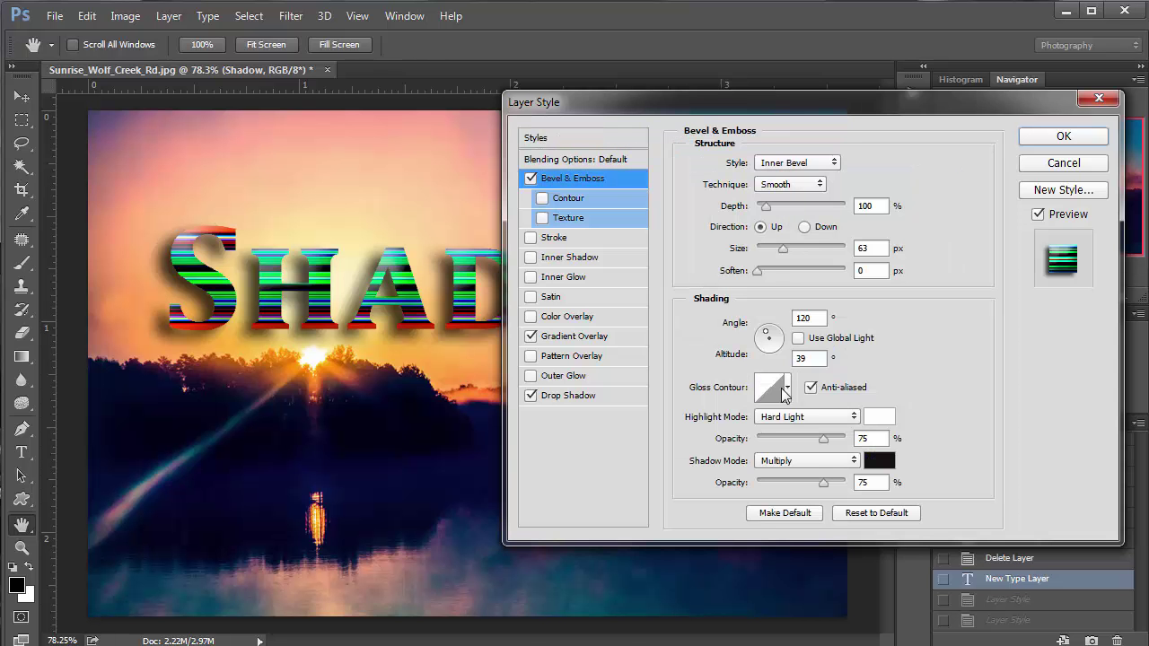
left_click(783, 185)
left_click(780, 210)
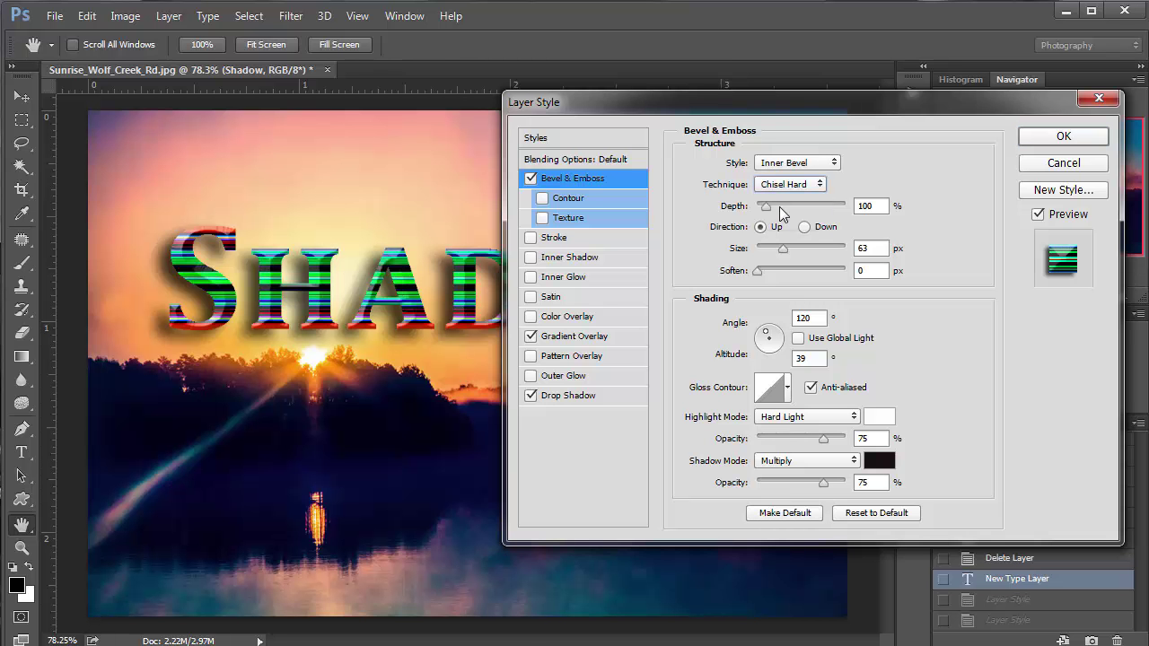
left_click(768, 206)
left_click_drag(768, 205, 787, 207)
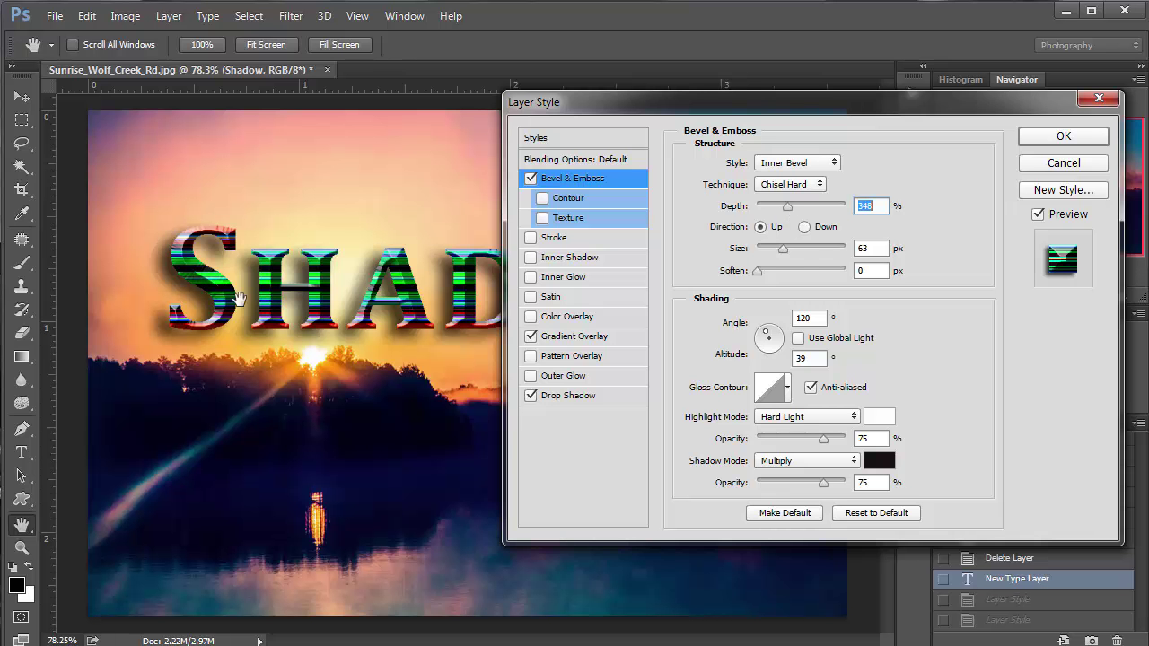
left_click(1037, 146)
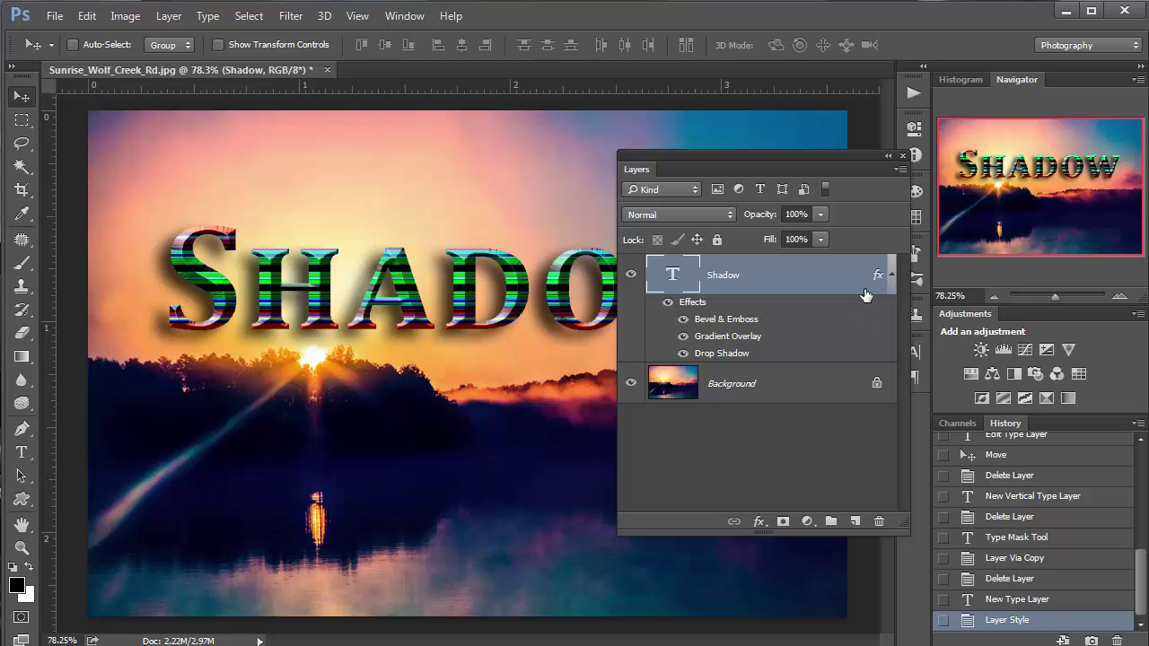
Add an empty layer beneath the Shadow text layer and merge the styled text down into it
right_click(736, 360)
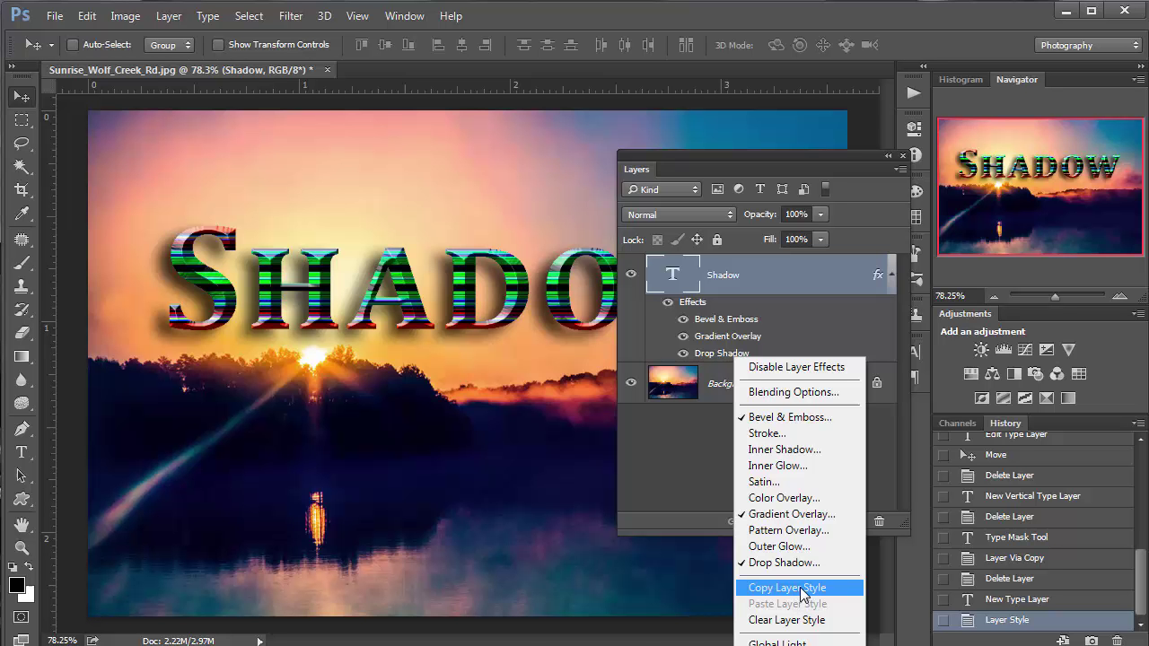
left_click(842, 337)
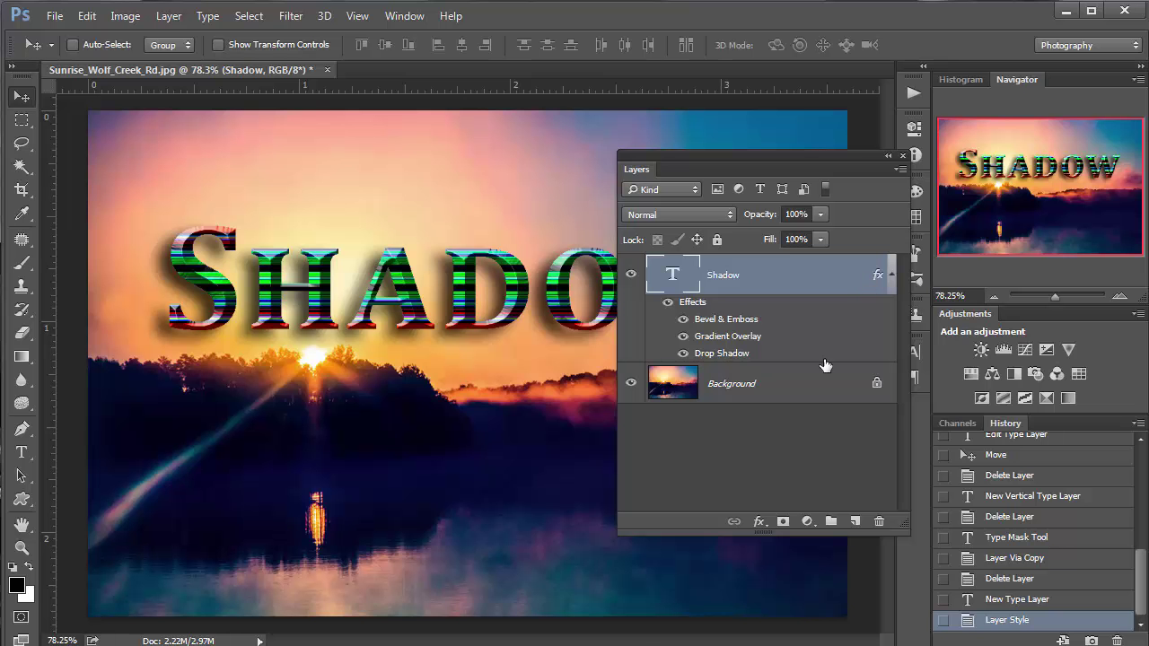
left_click(856, 520)
left_click_drag(739, 284, 757, 413)
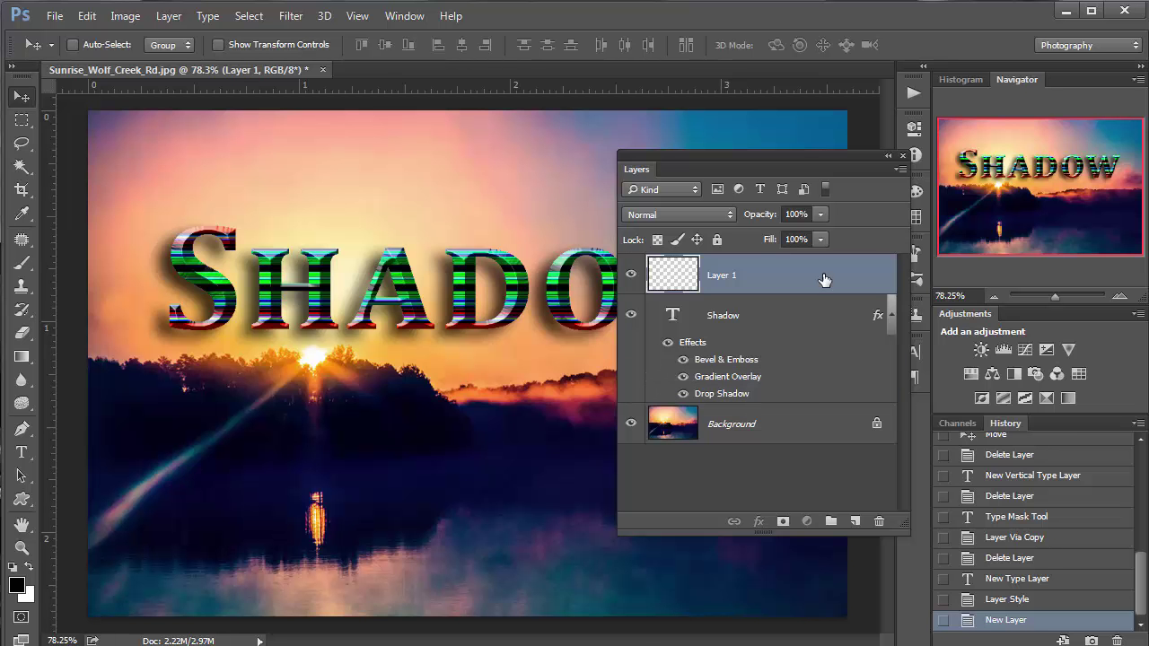
left_click_drag(821, 294, 813, 400)
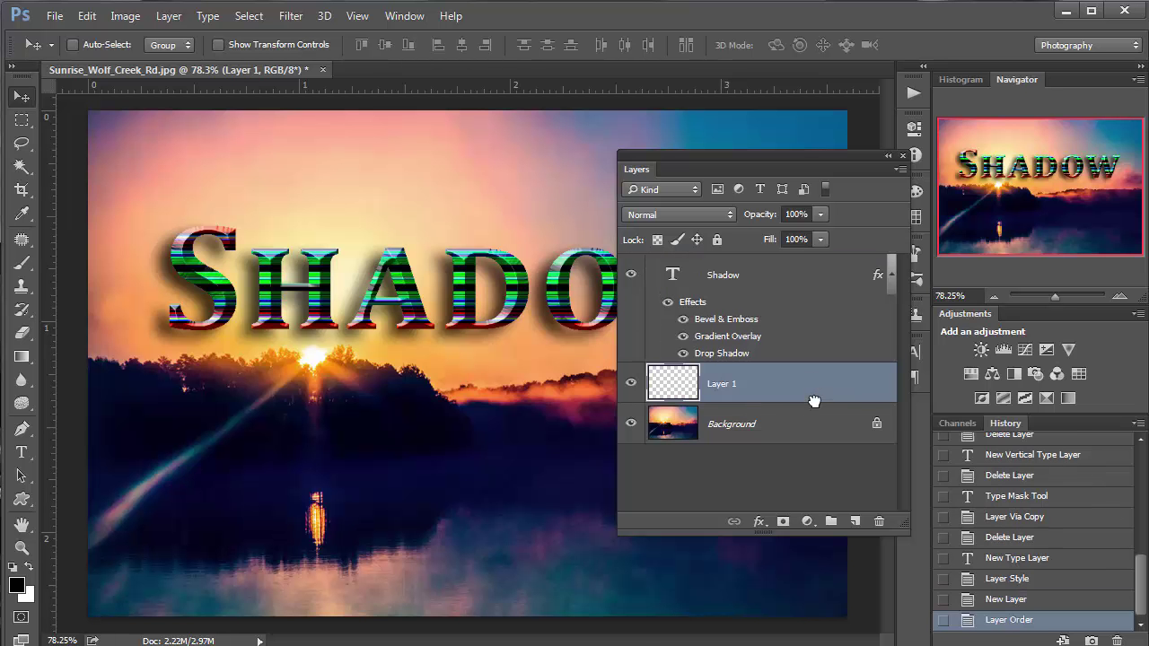
left_click(805, 282)
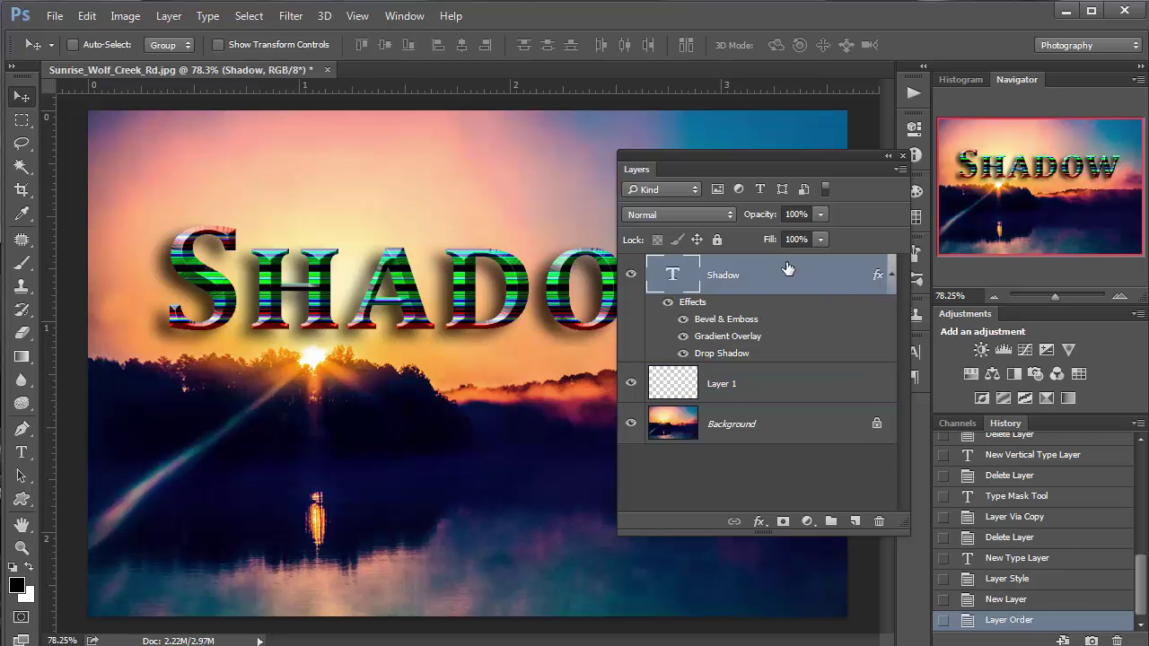
key("ctrl+e")
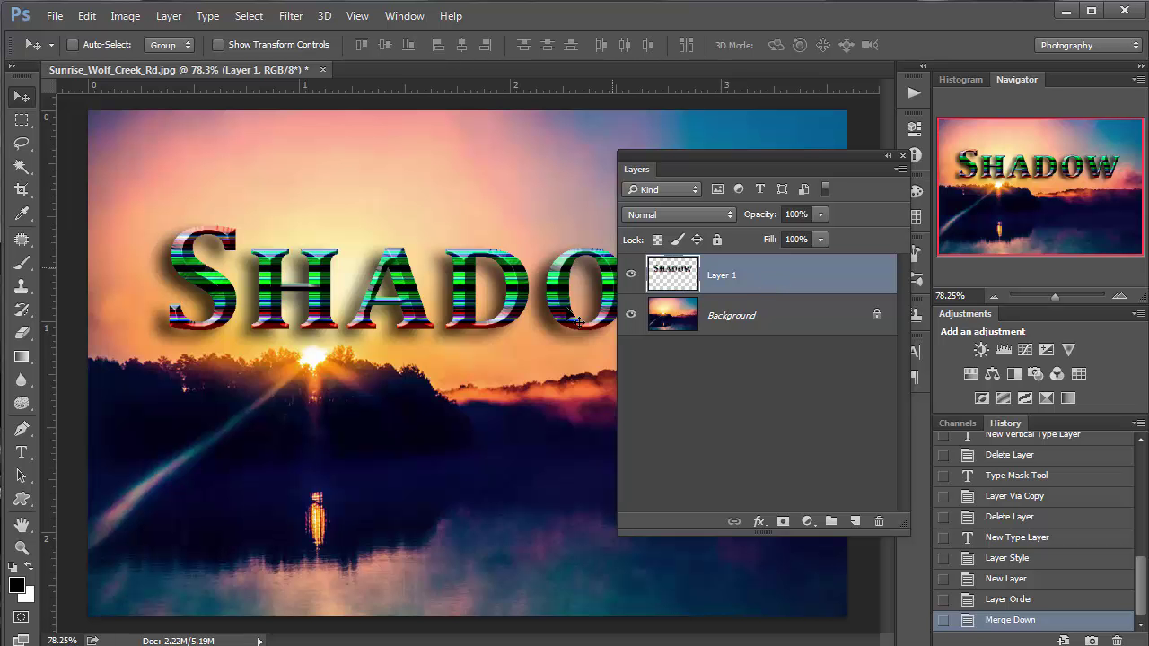
Load the merged lettering's outline as a selection and fill it with black on a new layer
left_click(631, 315)
left_click(631, 315)
left_click(675, 278, "ctrl")
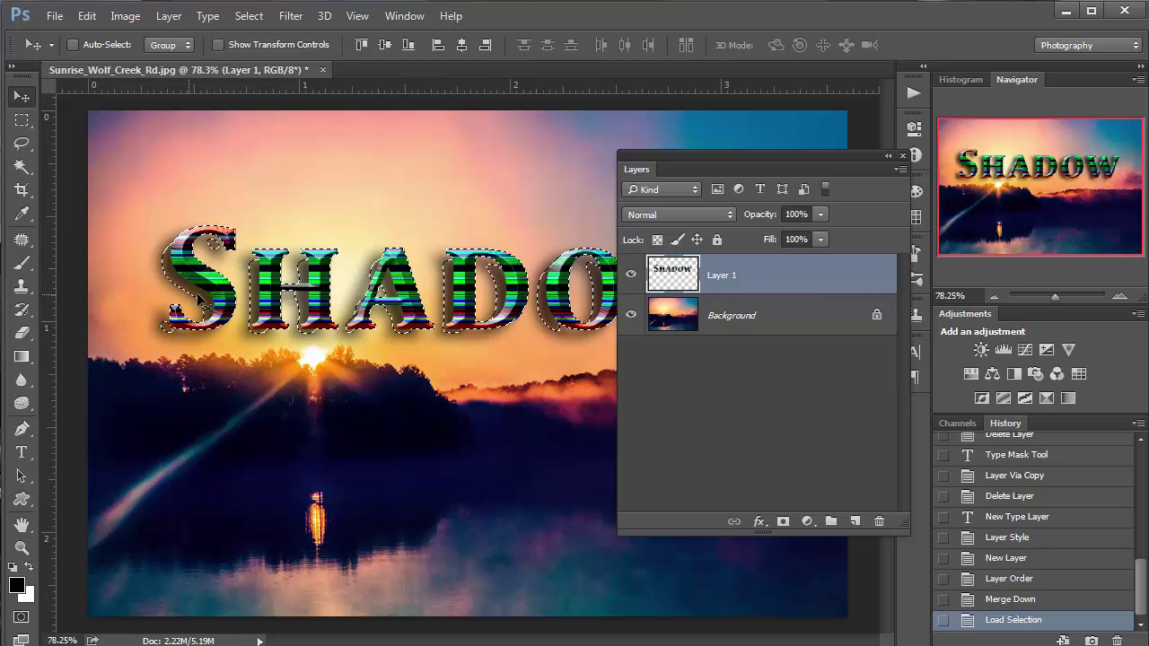
left_click(854, 521)
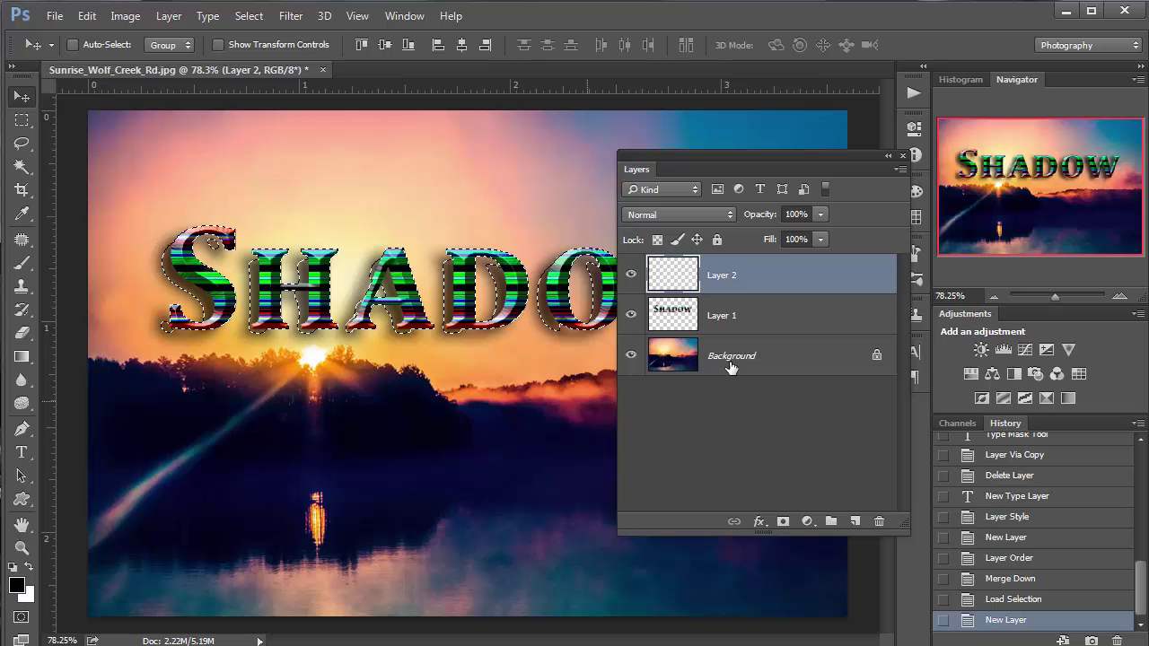
key("alt+BackSpace")
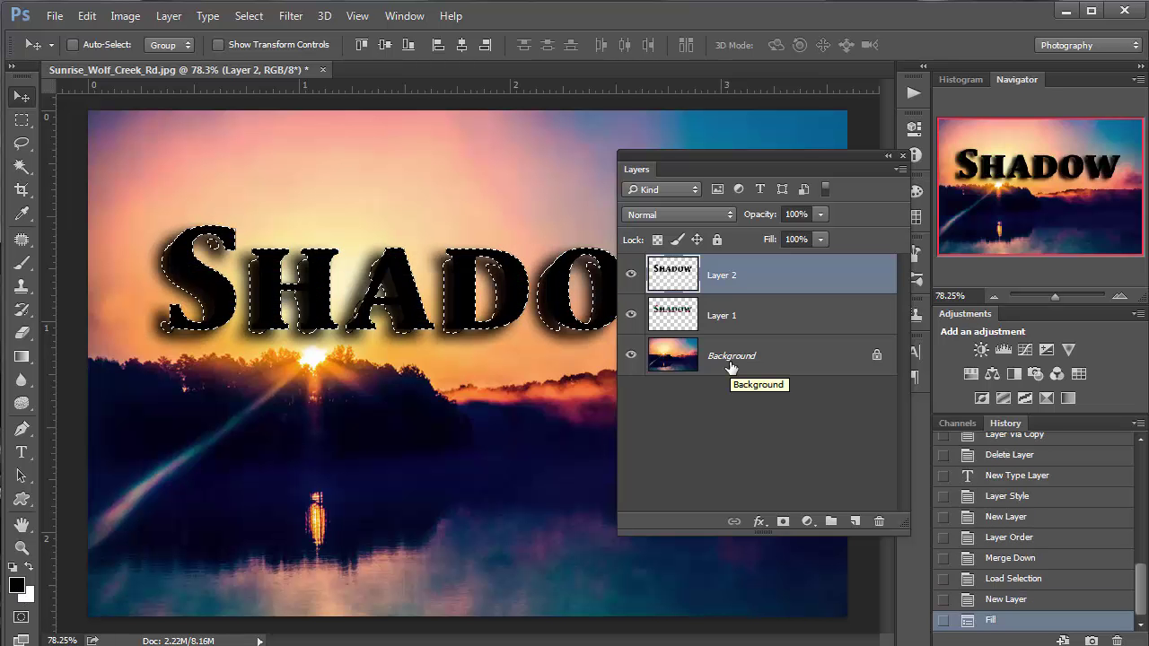
key("alt")
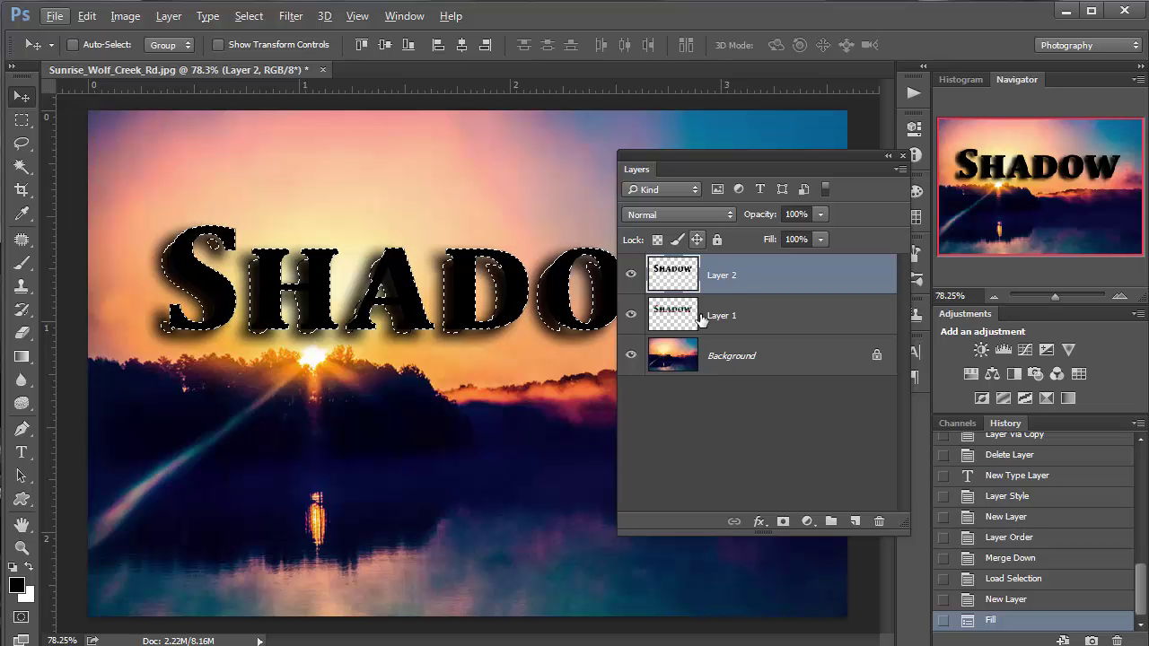
Place the black-filled layer beneath Layer 1, rename it Shadow, and clear the selection
left_click_drag(754, 286, 750, 328)
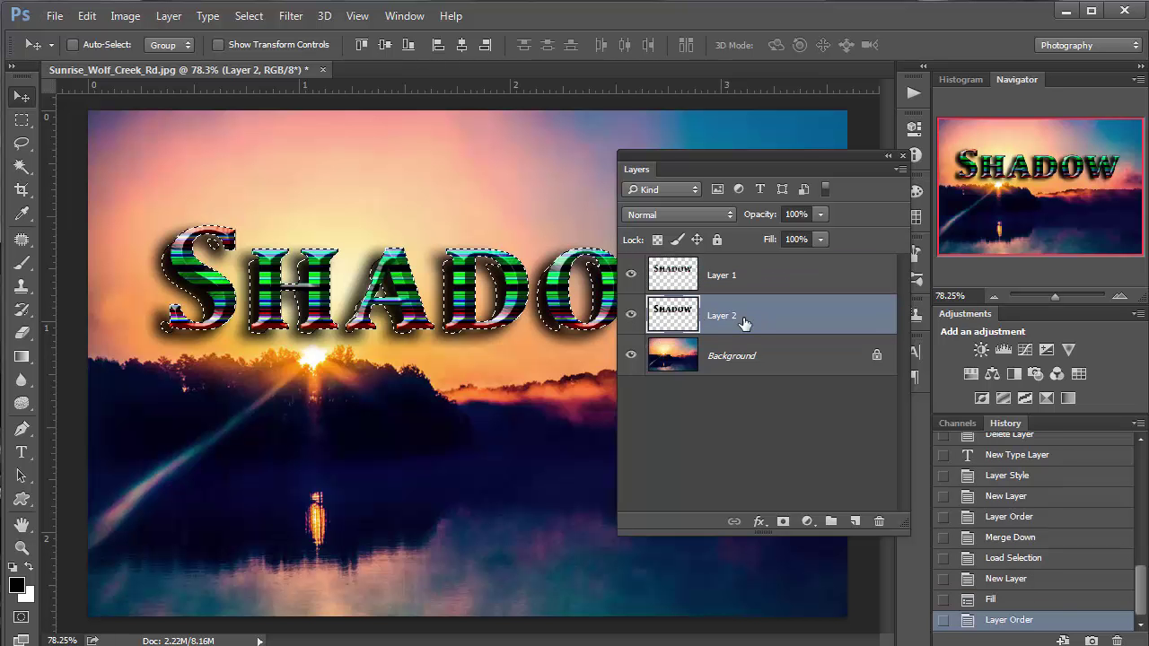
double_click(729, 316)
type("Shad")
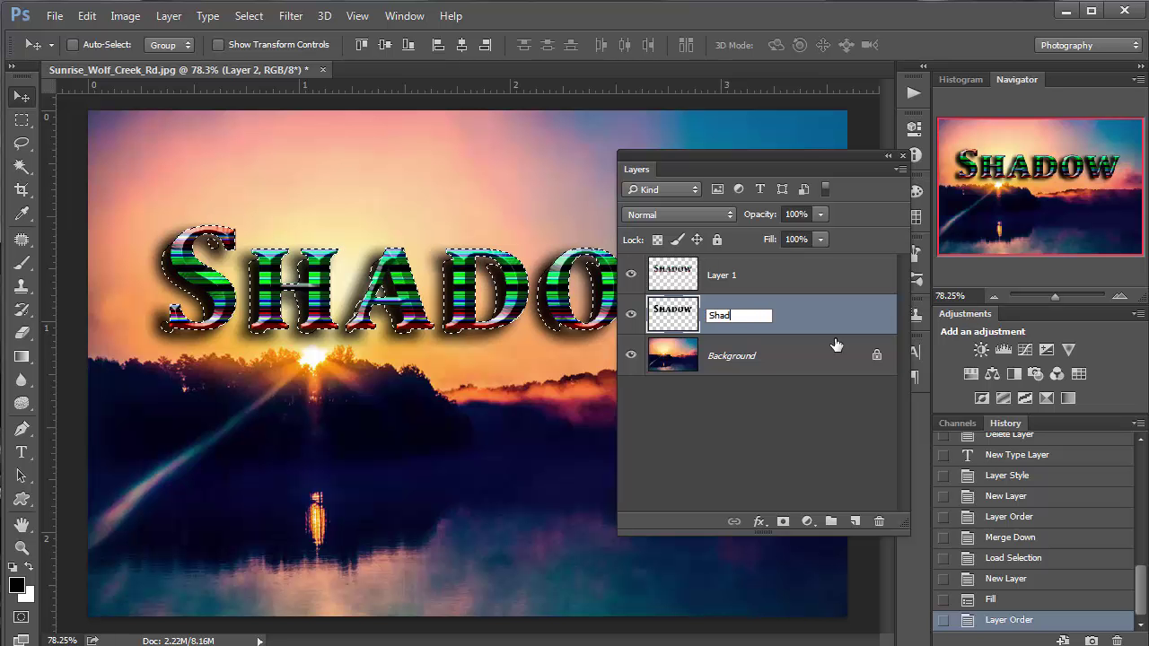
type("ow")
key("Return")
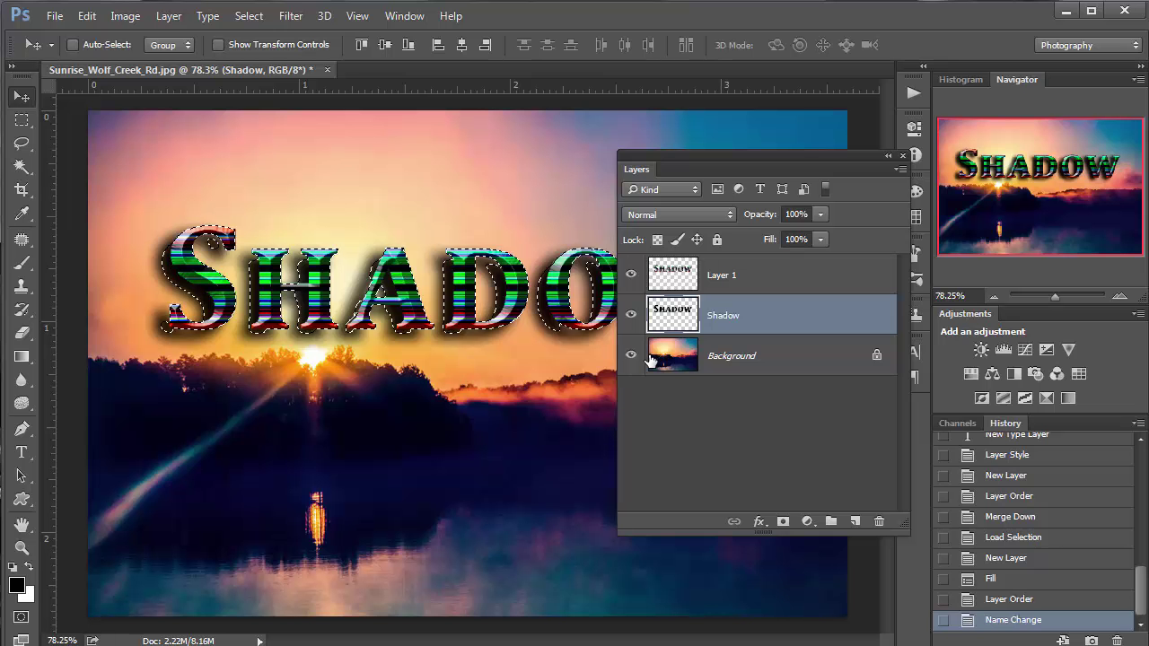
key("ctrl+d")
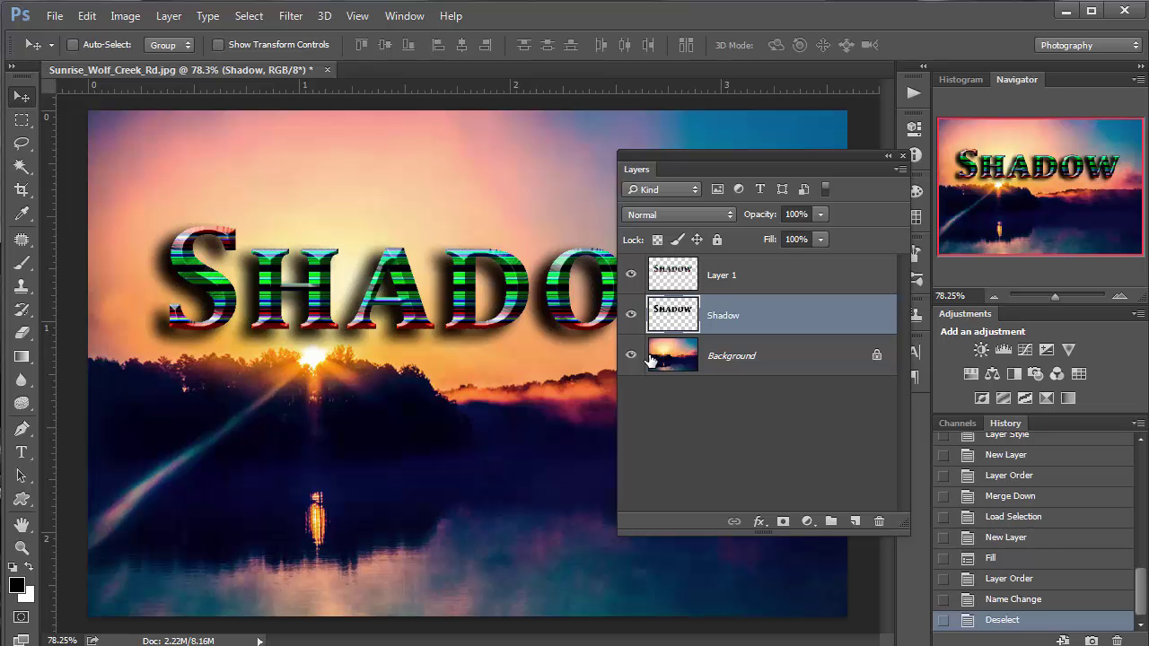
Offset the Shadow layer downward from the lettering and soften it with a 2.1-pixel Gaussian Blur
left_click_drag(532, 308, 541, 389)
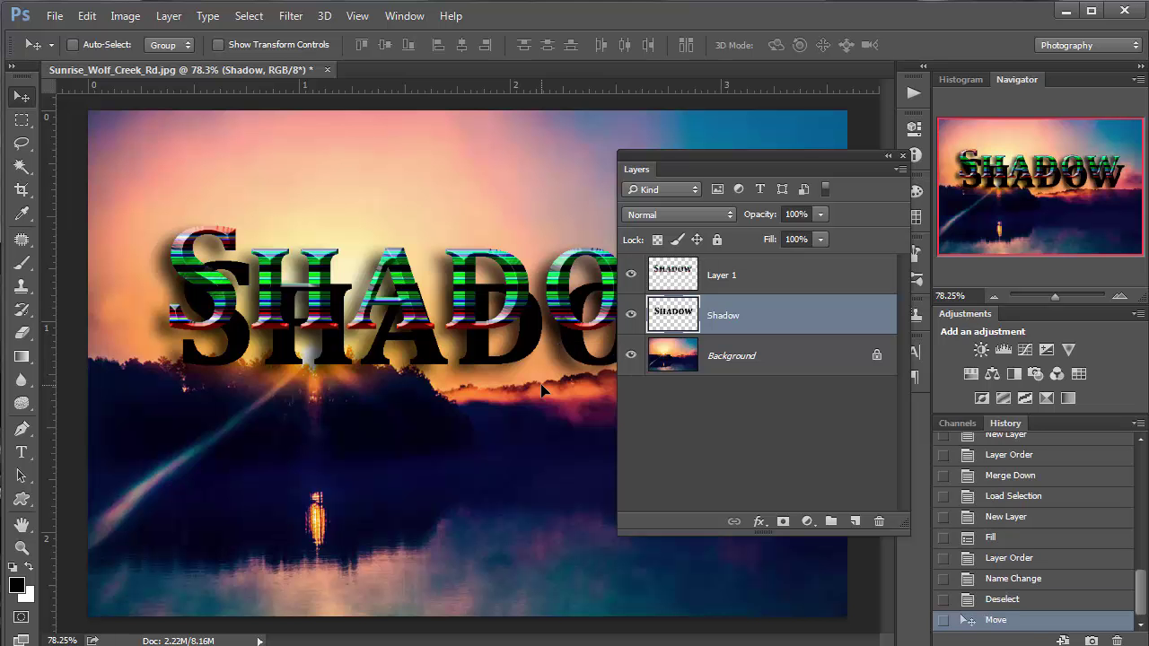
left_click(291, 16)
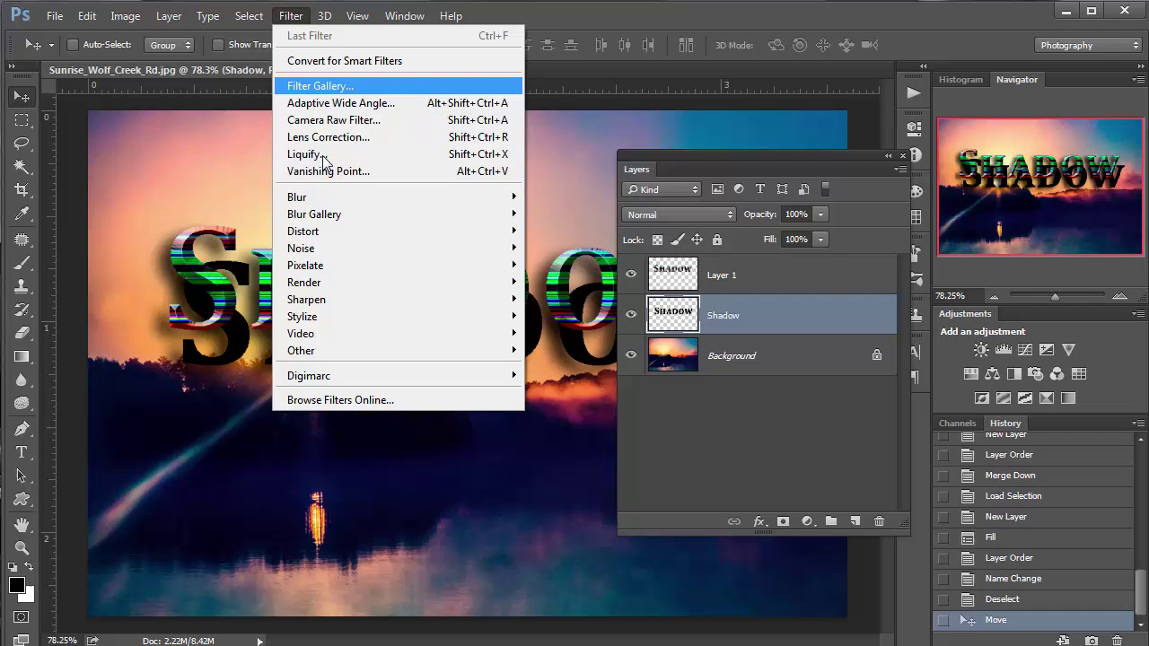
mouse_move(325, 197)
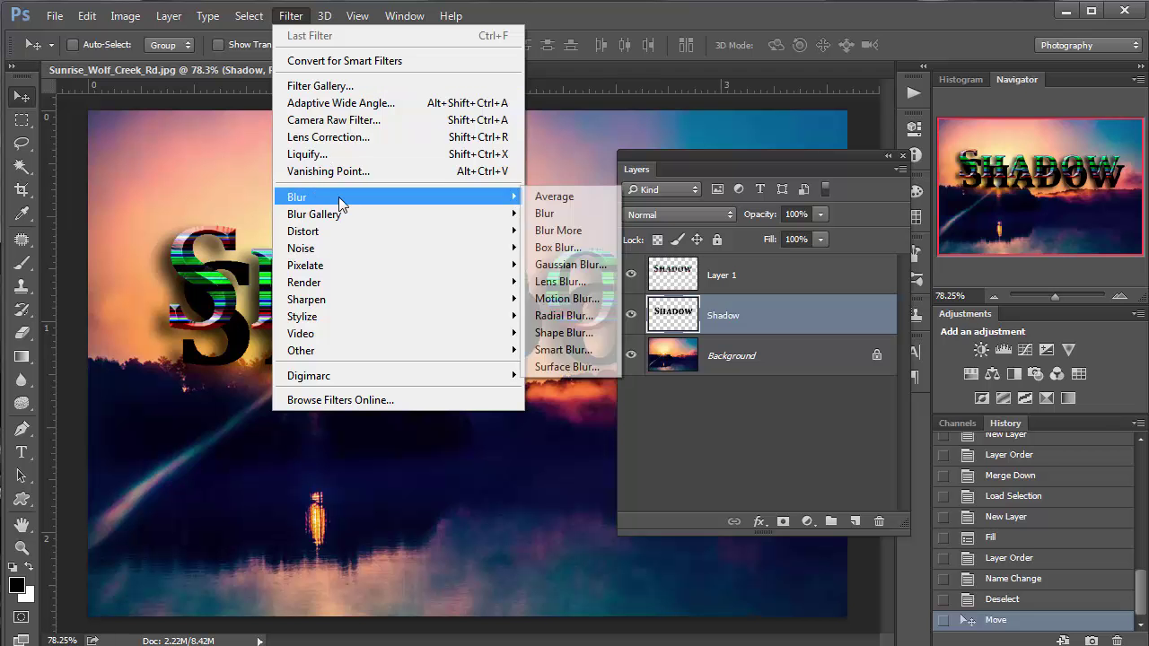
left_click(584, 265)
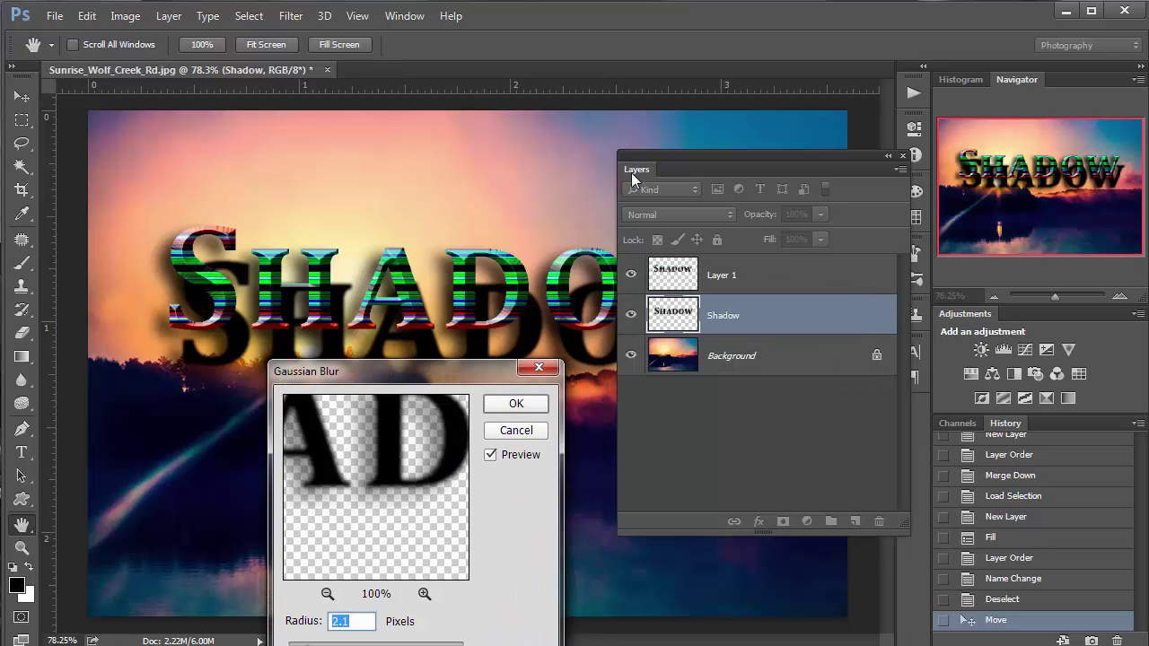
left_click_drag(632, 173, 1069, 427)
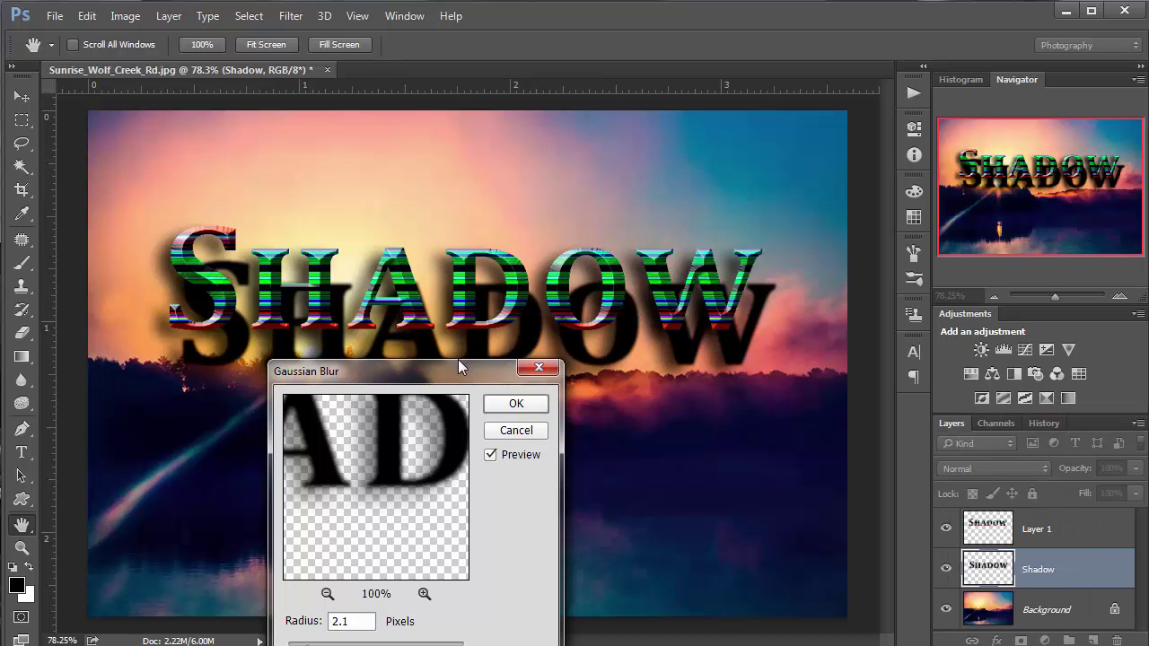
left_click_drag(376, 375, 913, 285)
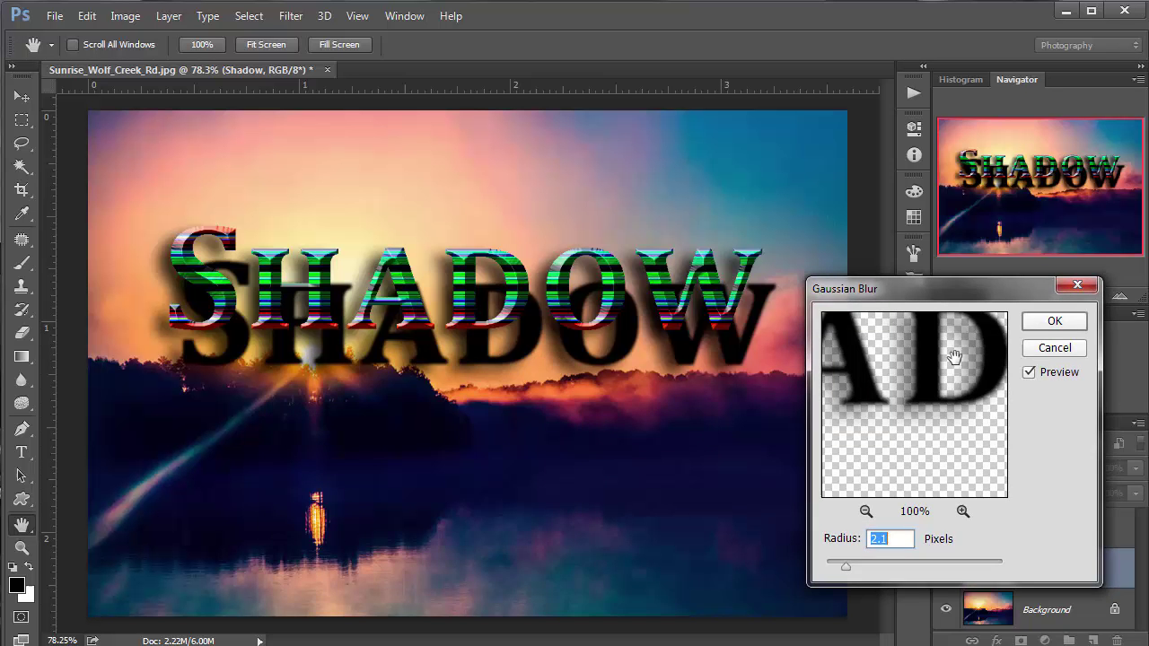
left_click(1055, 322)
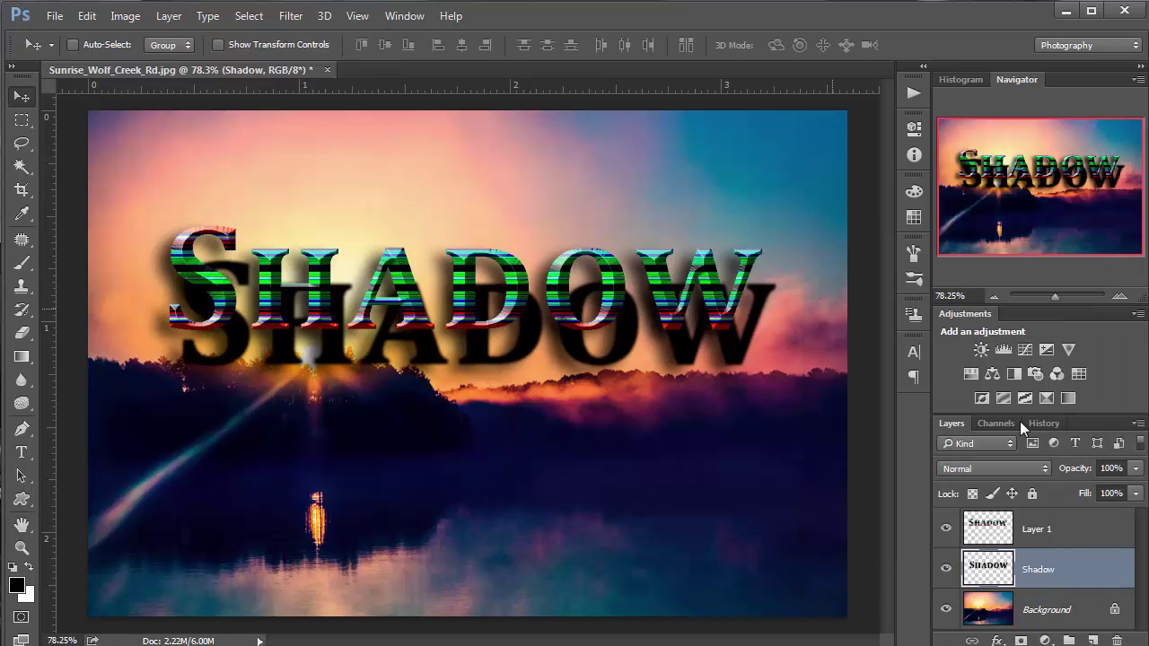
Lower the Shadow layer's opacity to 73% and flatten it with Free Transform into a low strip beneath the lettering
left_click(1136, 468)
left_click(1083, 486)
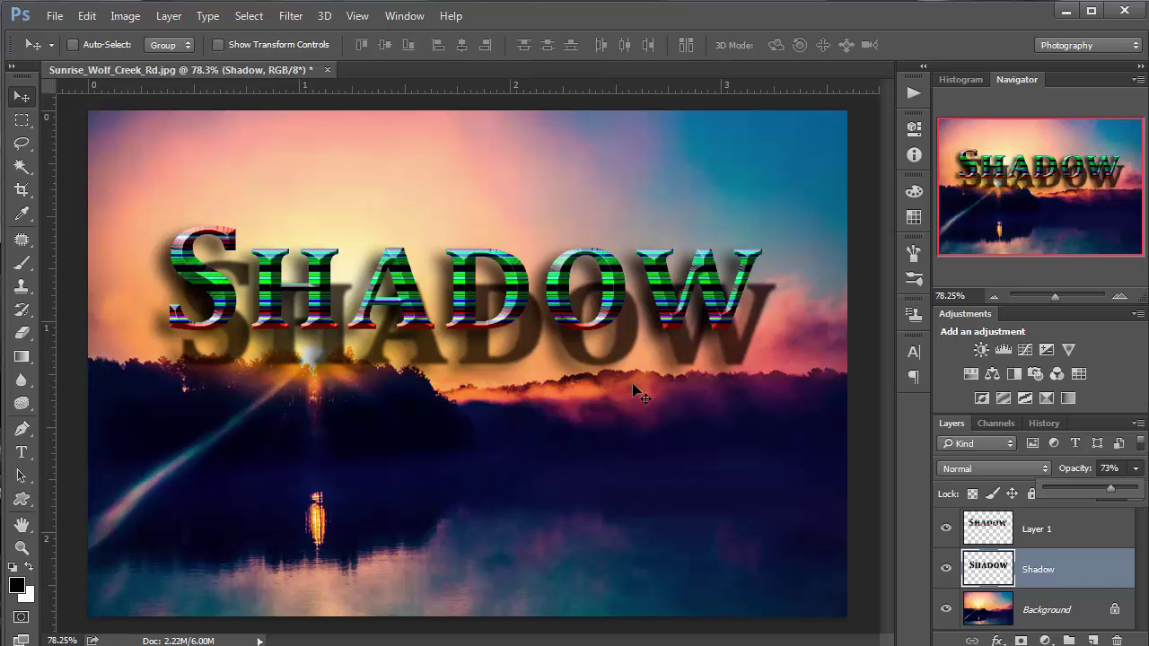
key("ctrl+t")
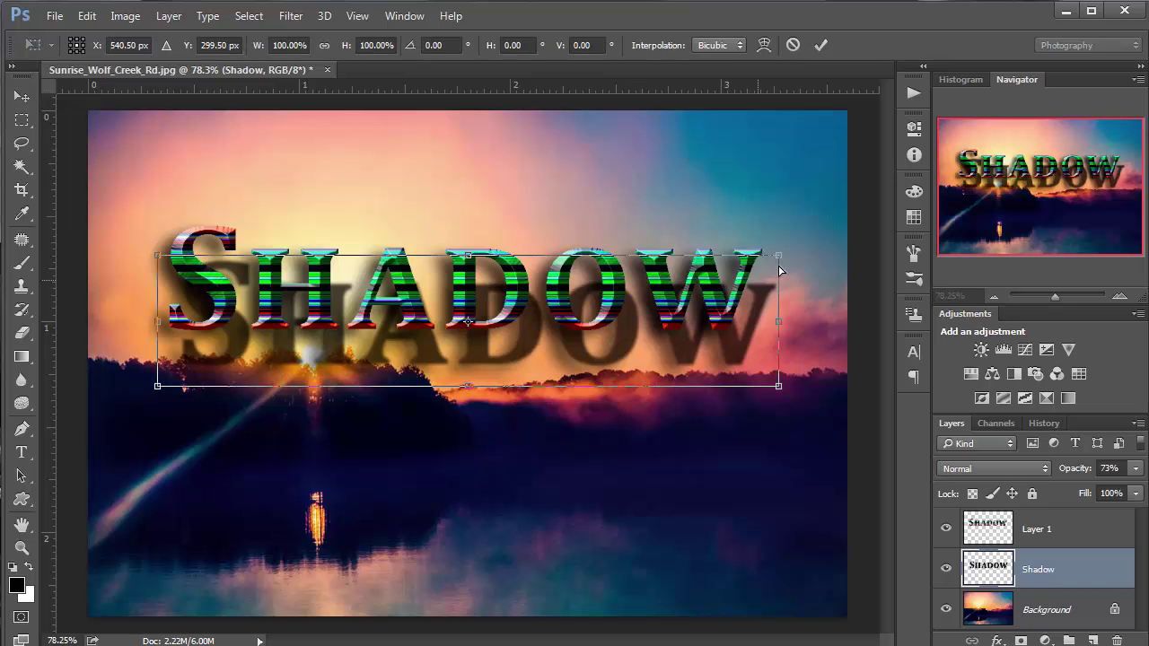
left_click_drag(779, 255, 756, 283)
left_click_drag(157, 256, 135, 339)
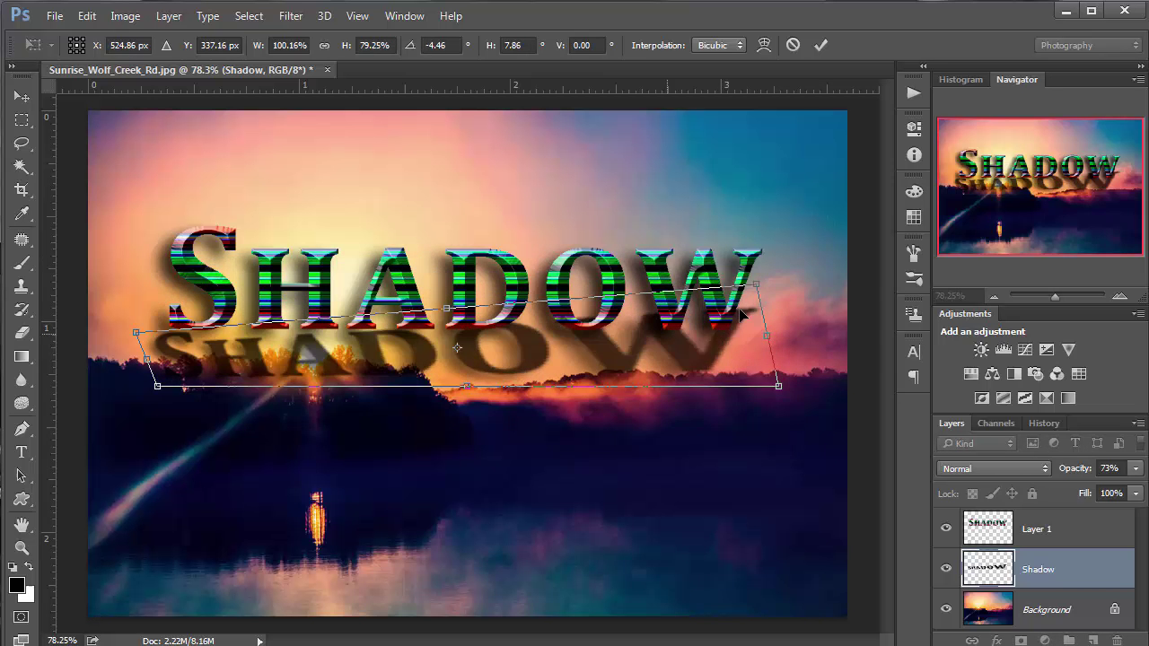
left_click_drag(760, 289, 703, 357)
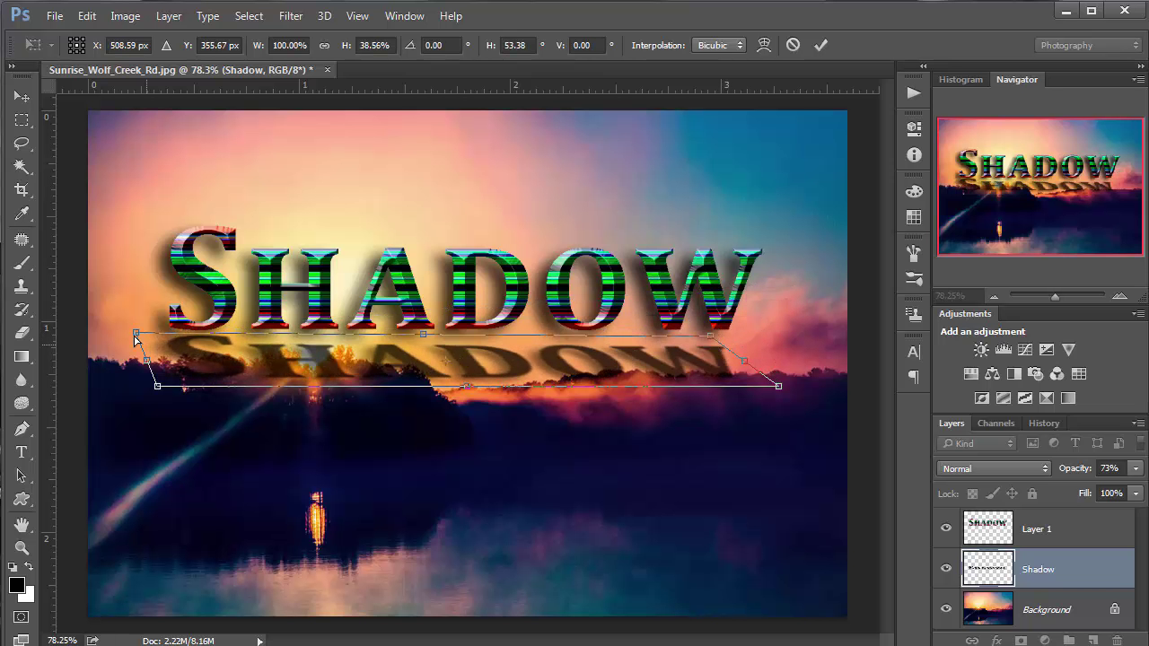
left_click_drag(134, 334, 131, 341)
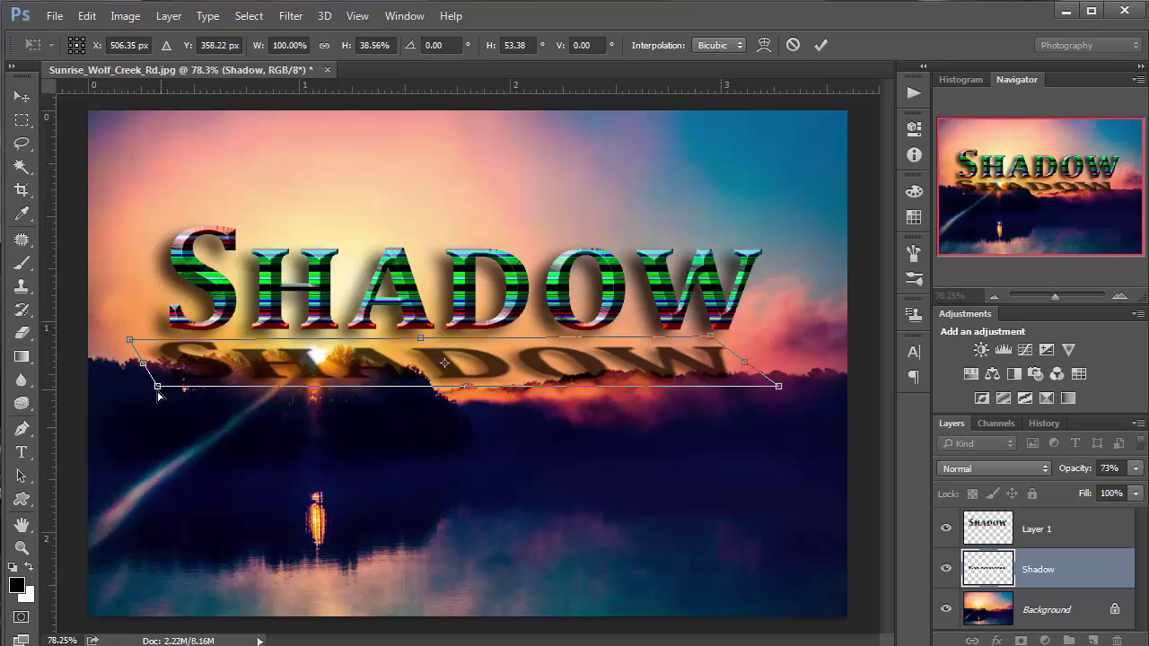
left_click_drag(158, 386, 133, 392)
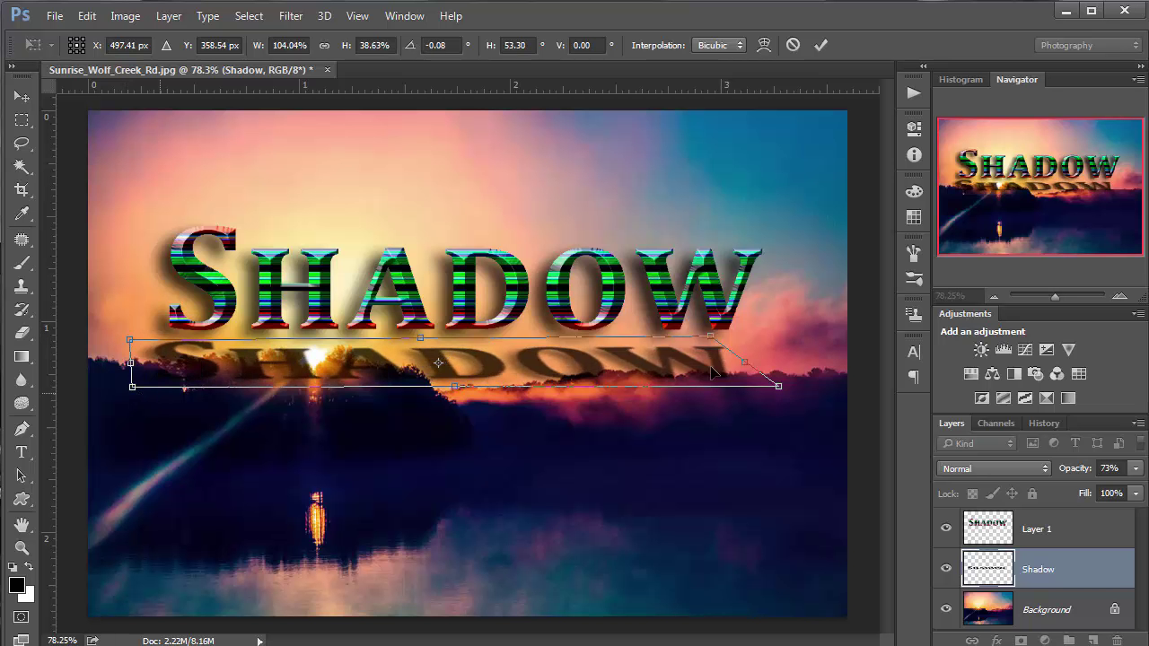
left_click_drag(710, 338, 709, 352)
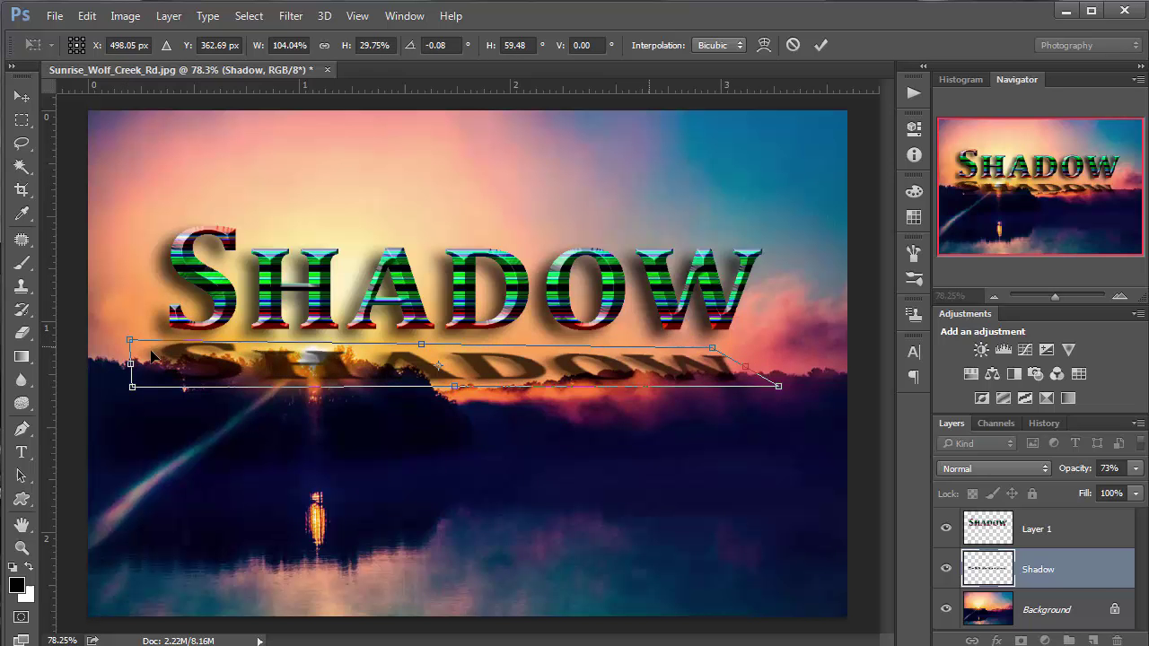
left_click_drag(130, 343, 130, 348)
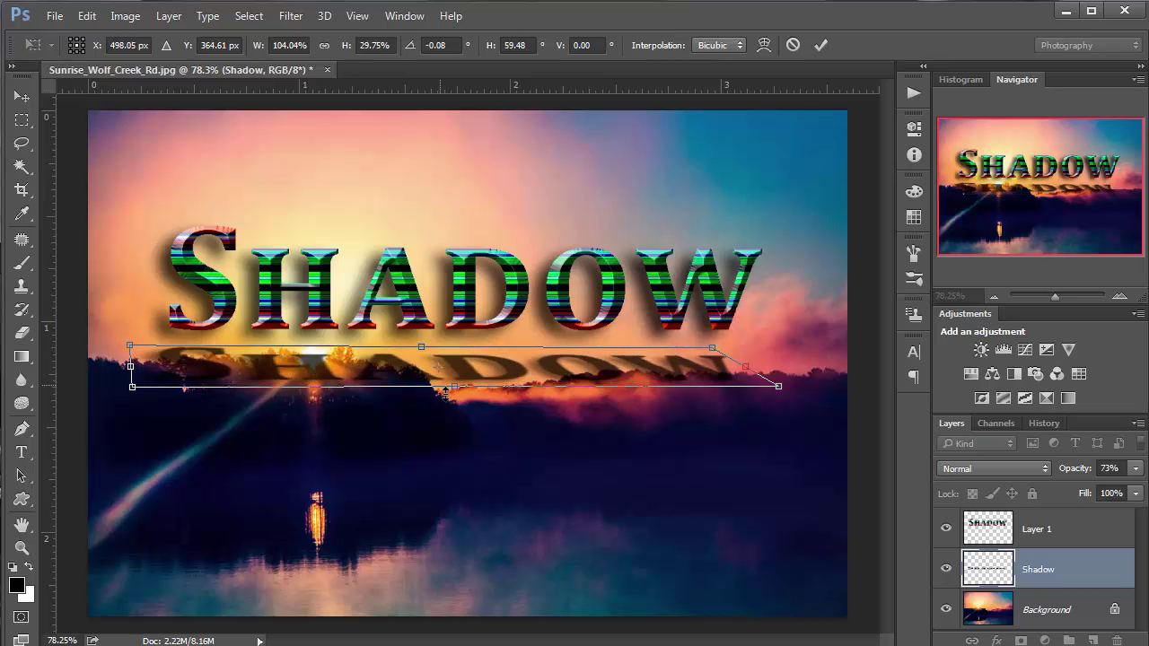
Align the flattened shadow's base with the foot of the letters and skew its upper edge to the left
left_click_drag(430, 369, 420, 328)
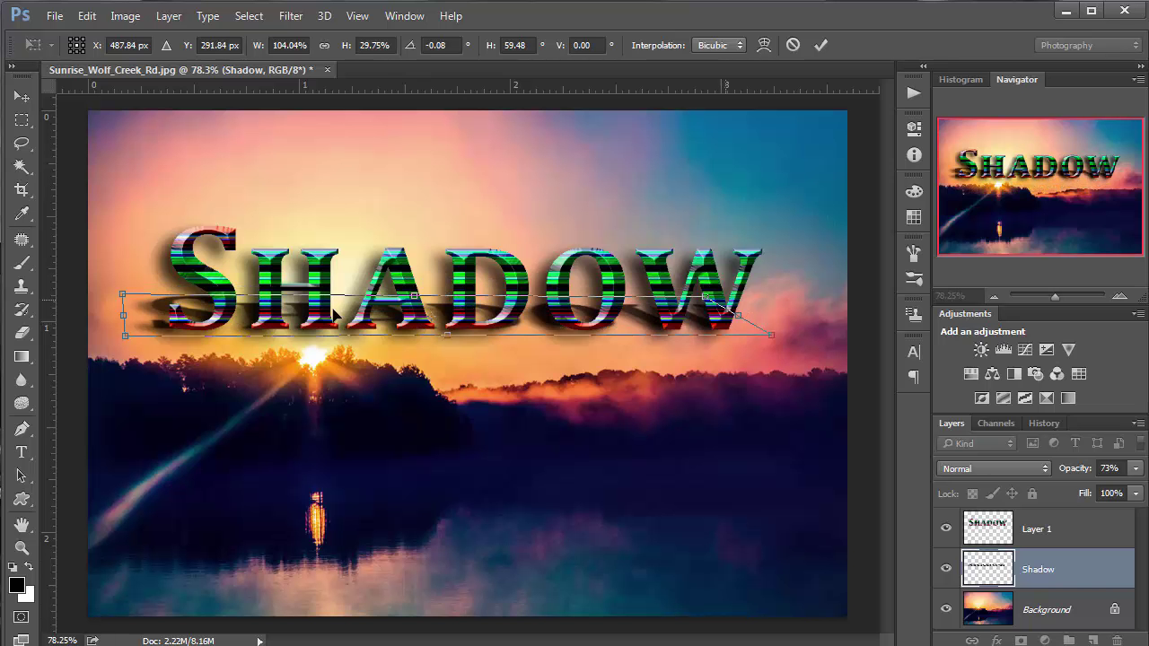
left_click_drag(112, 299, 146, 335)
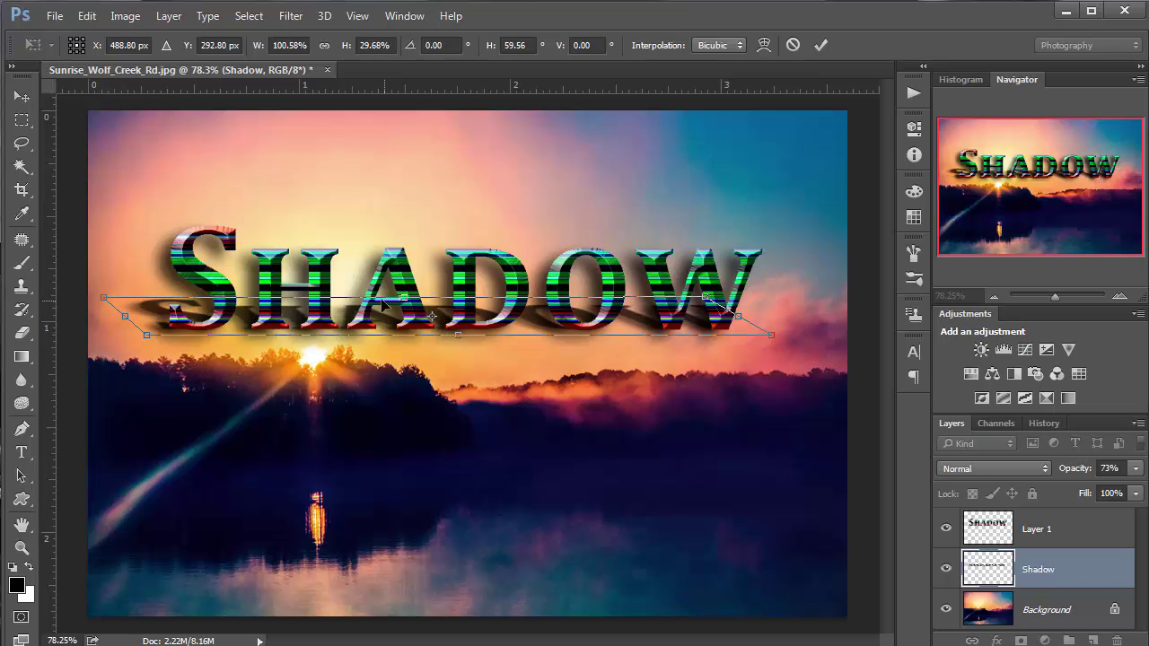
left_click_drag(401, 300, 378, 296)
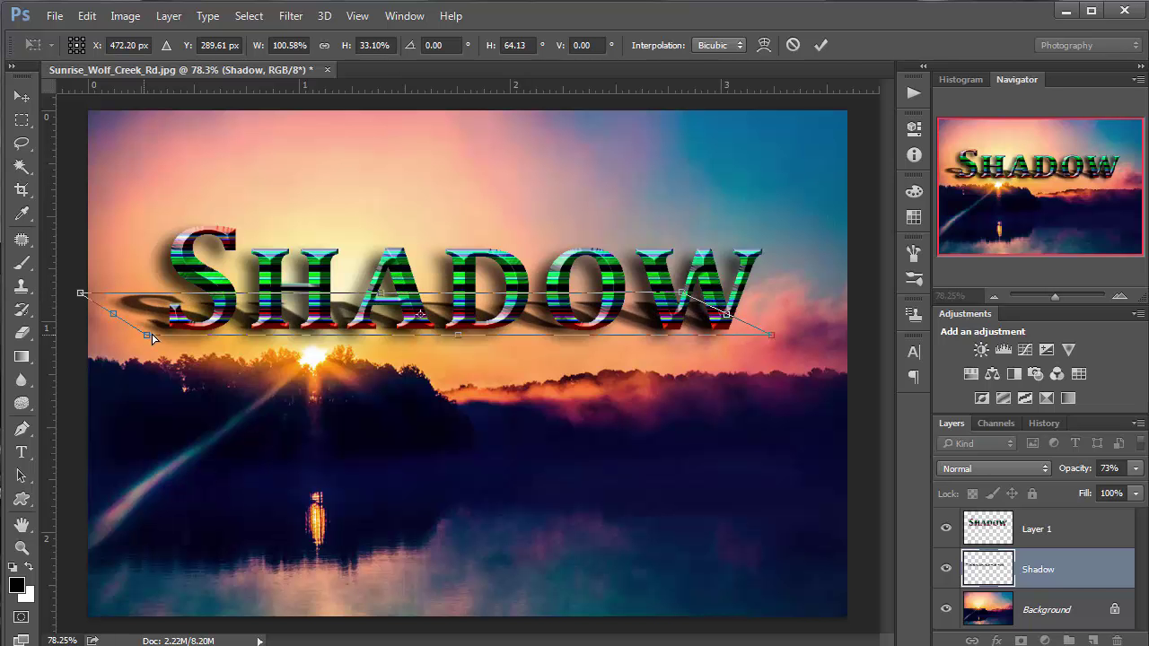
left_click_drag(148, 336, 162, 336)
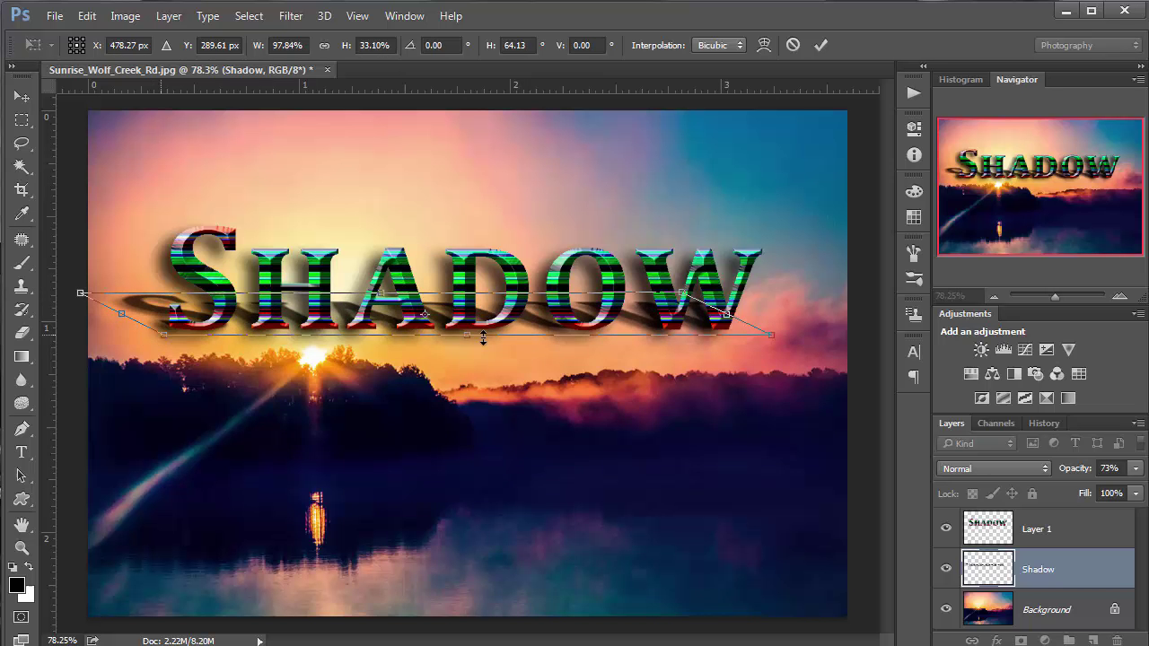
key("Return")
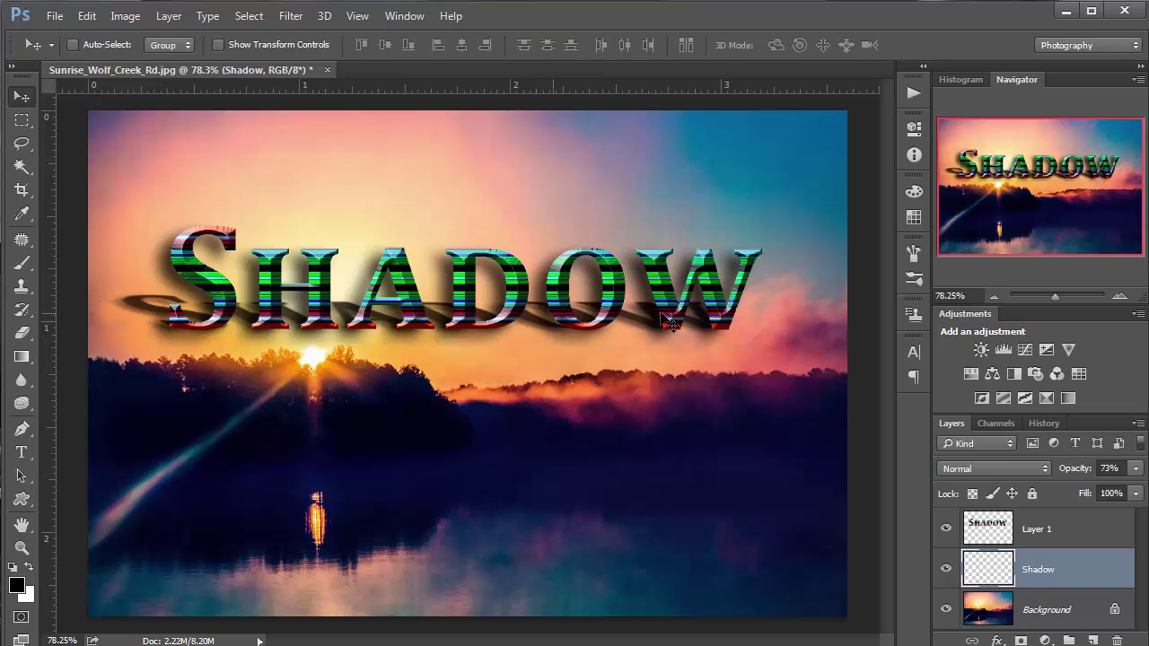
Reduce the Shadow layer's opacity to 56%
left_click(1137, 468)
left_click(1101, 488)
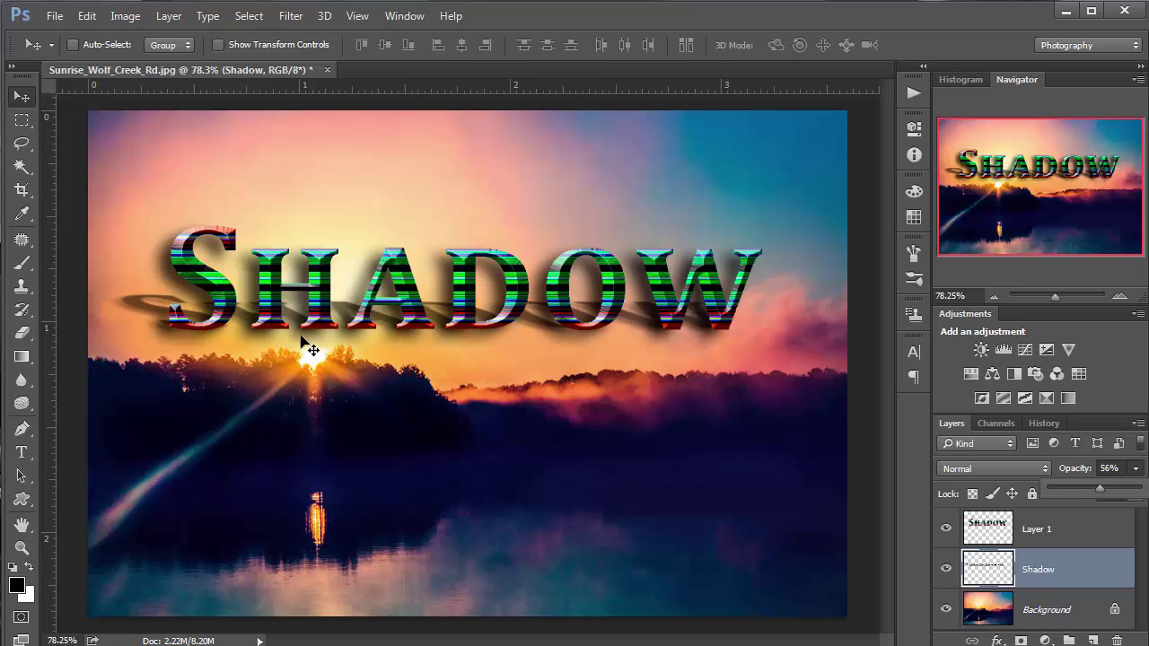
Delete the Shadow layer and move the Layer 1 lettering down over the dark shoreline
left_click_drag(1029, 576, 1117, 642)
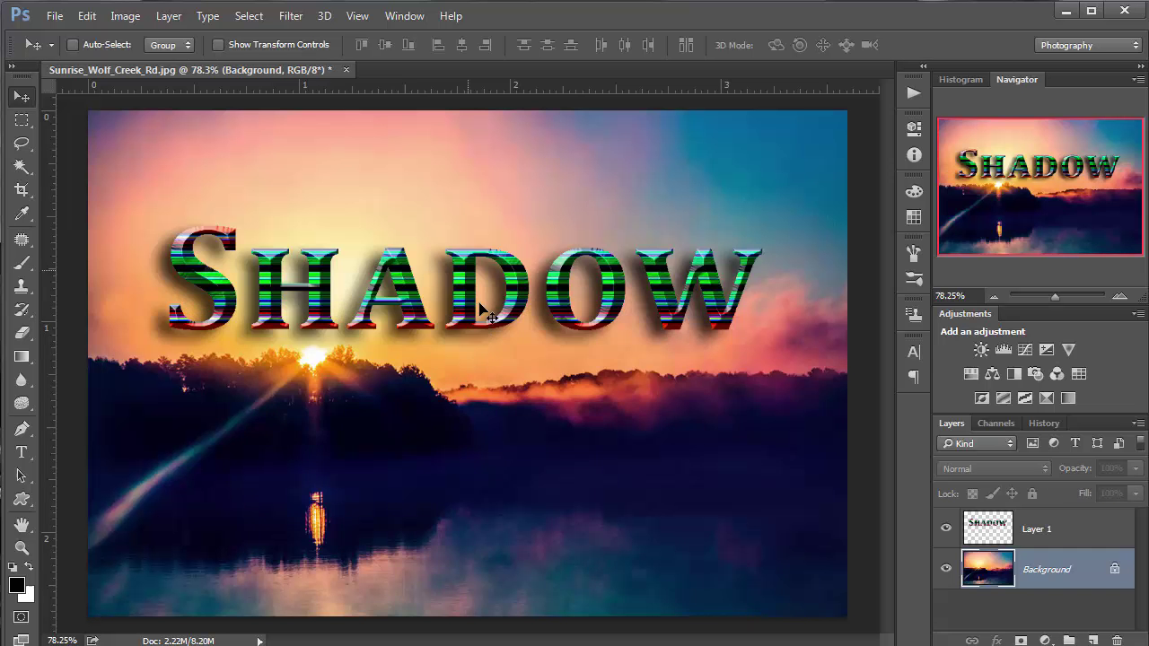
left_click(1015, 527)
left_click_drag(525, 328, 534, 461)
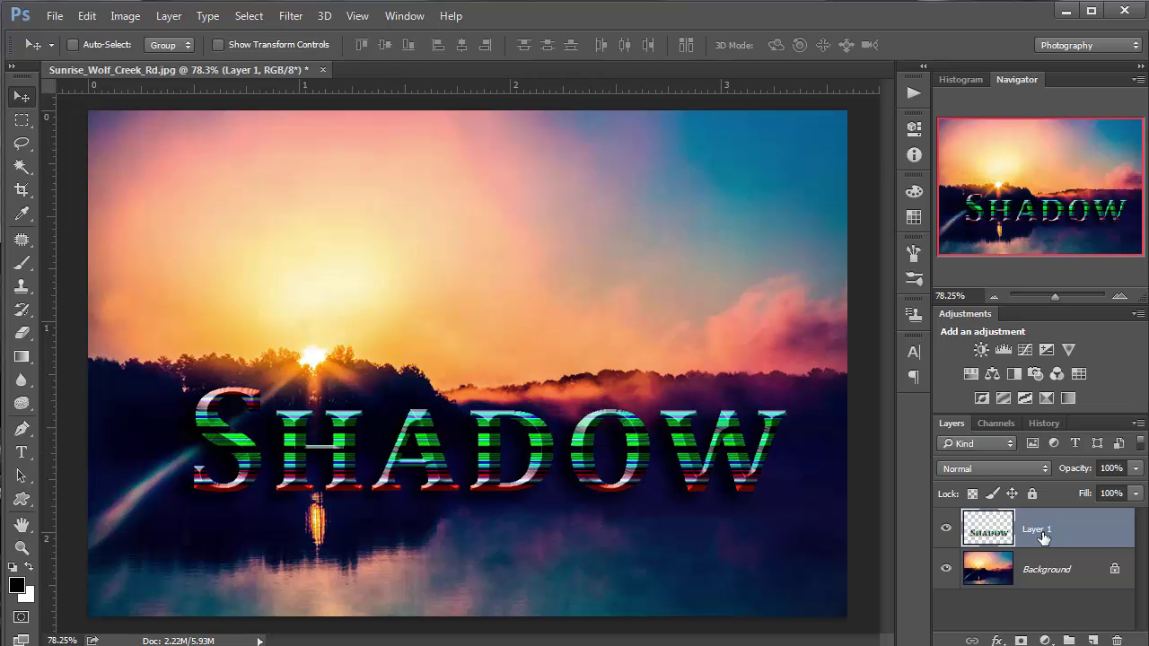
Duplicate Layer 1, place the copy directly below the original lettering, and flip it vertically as a reflection
left_click_drag(1047, 535, 1092, 640)
left_click_drag(613, 485, 606, 569)
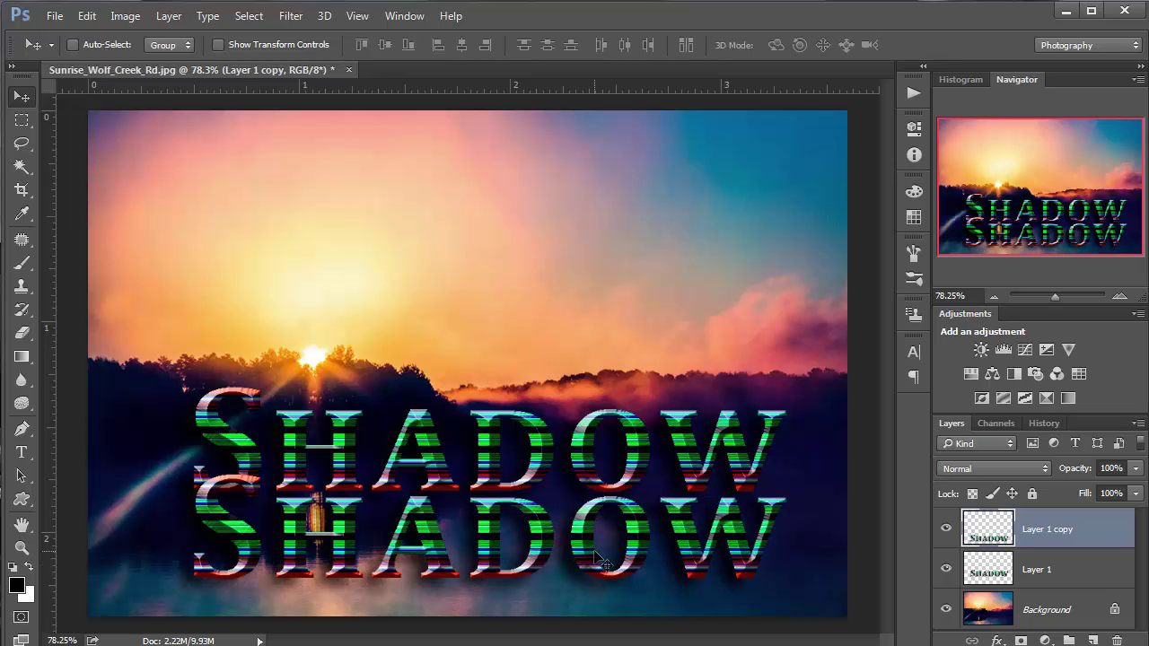
key("ctrl+t")
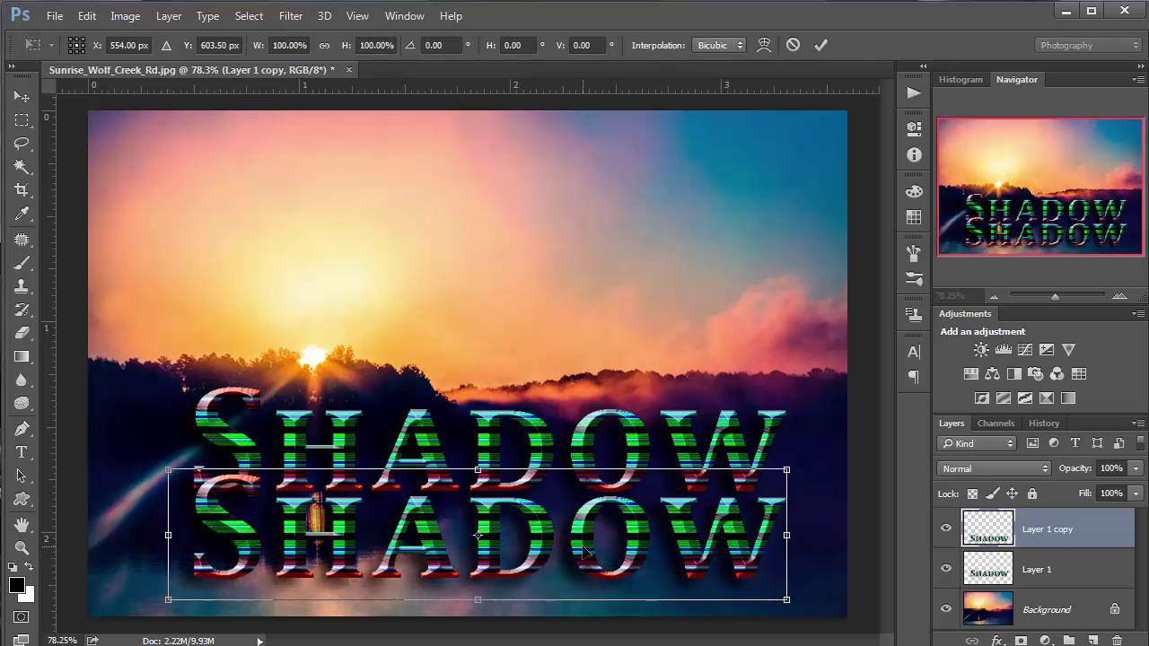
right_click(584, 548)
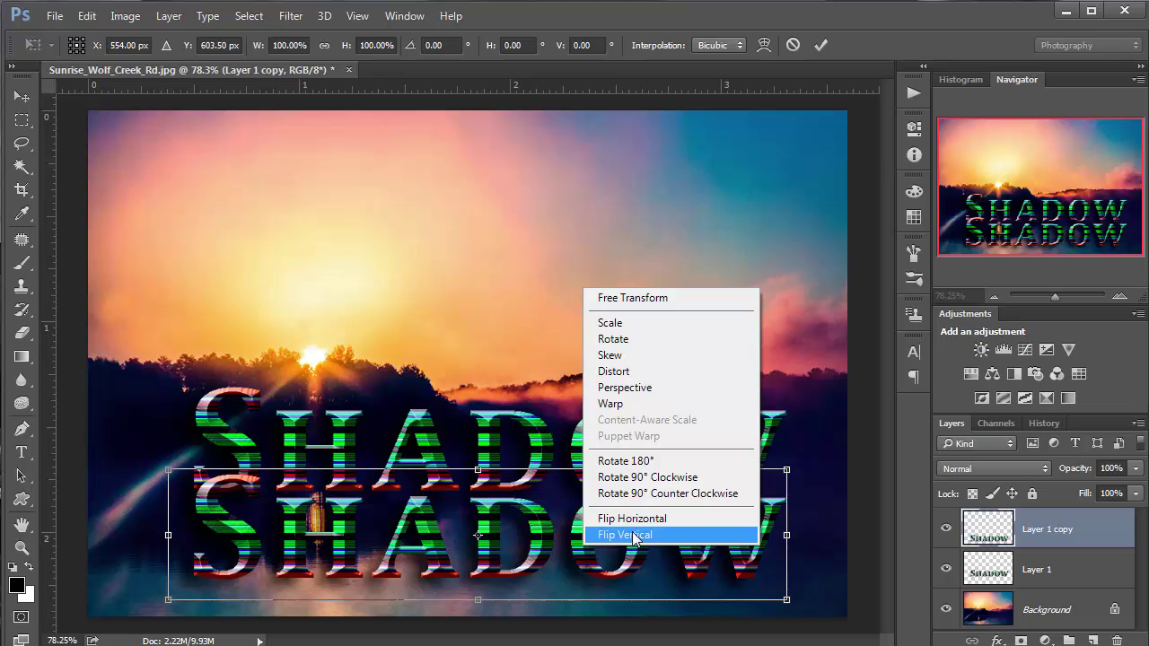
left_click(639, 522)
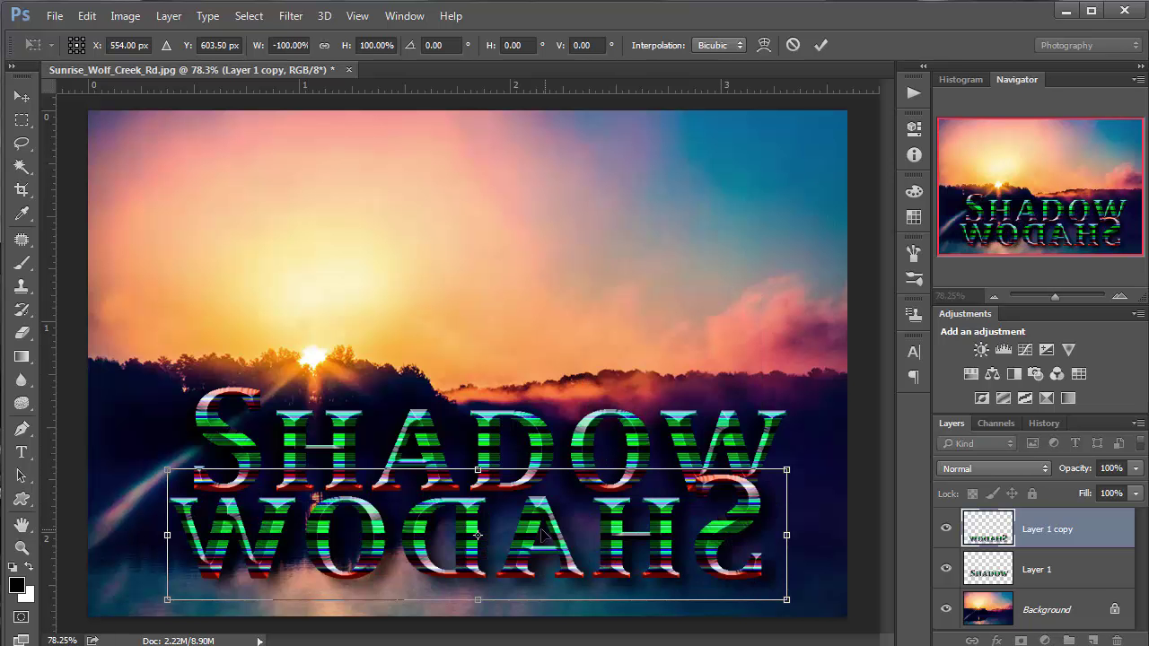
key("ctrl+z")
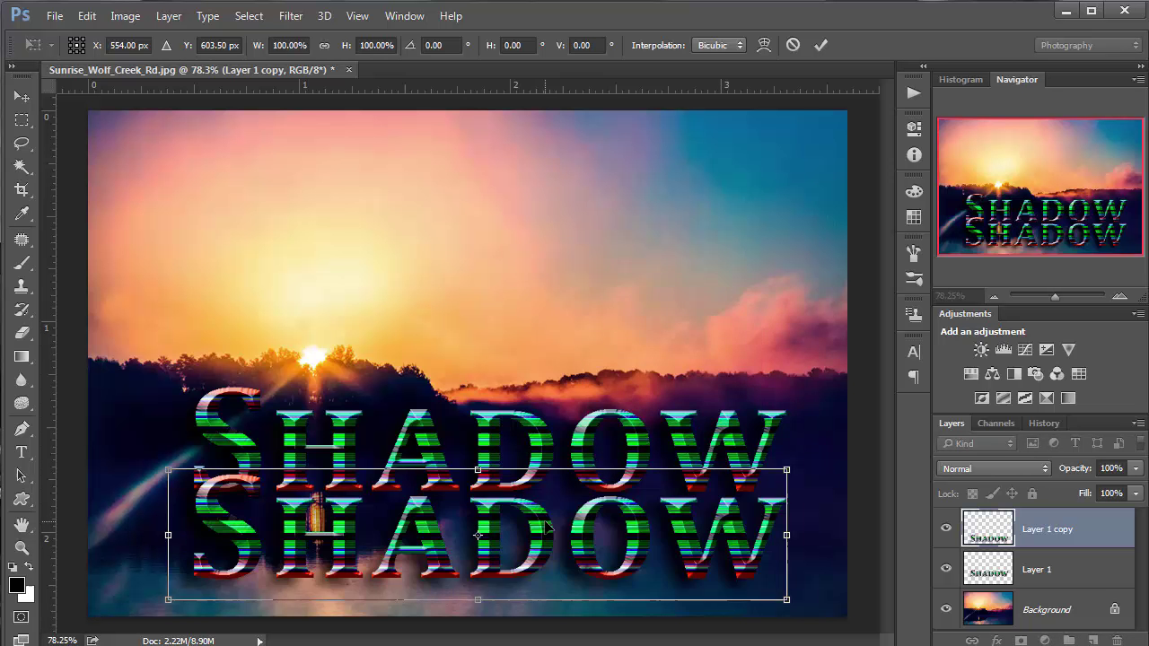
right_click(545, 524)
left_click(581, 513)
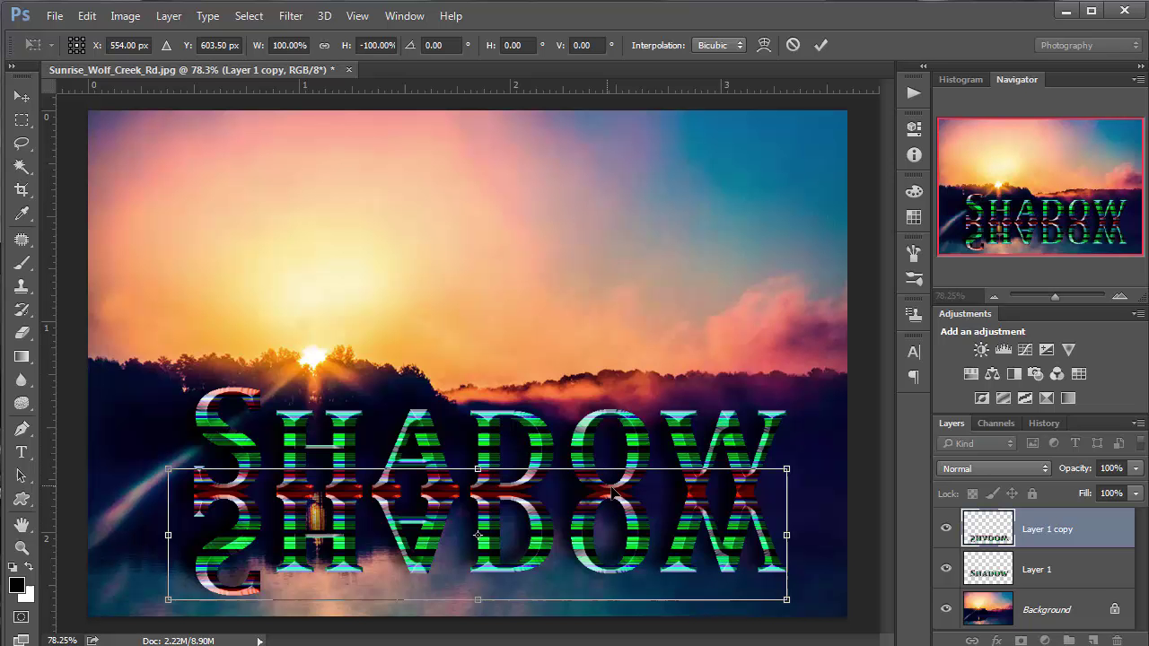
key("Return")
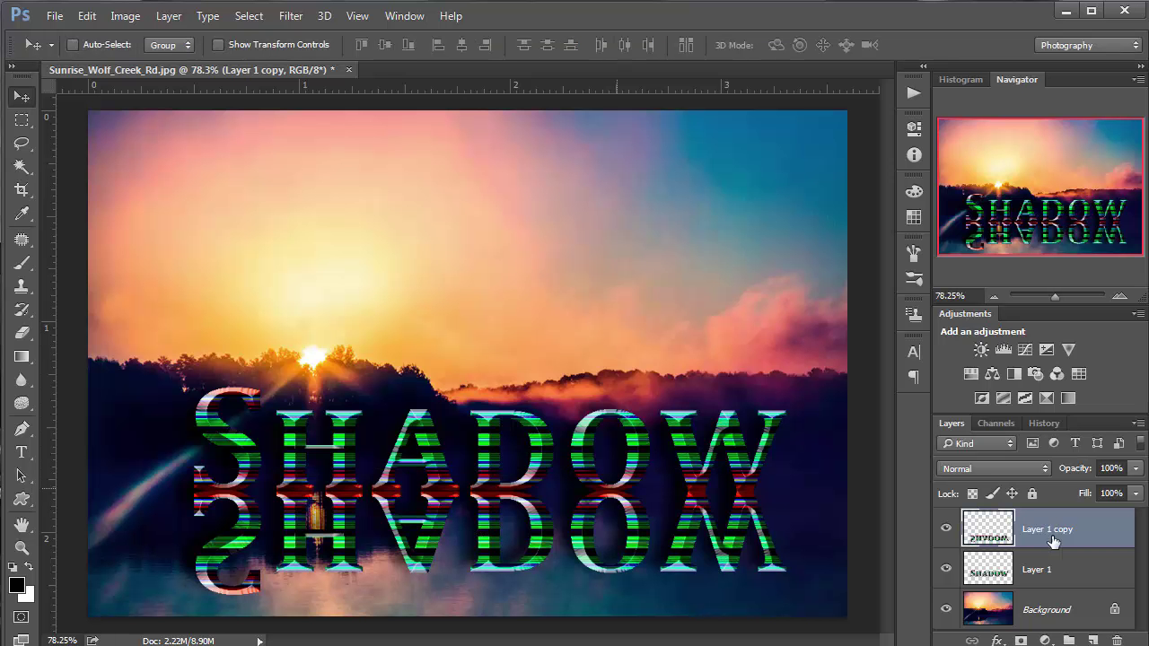
Lower the reflected Layer 1 copy's opacity to 30%
left_click(1137, 468)
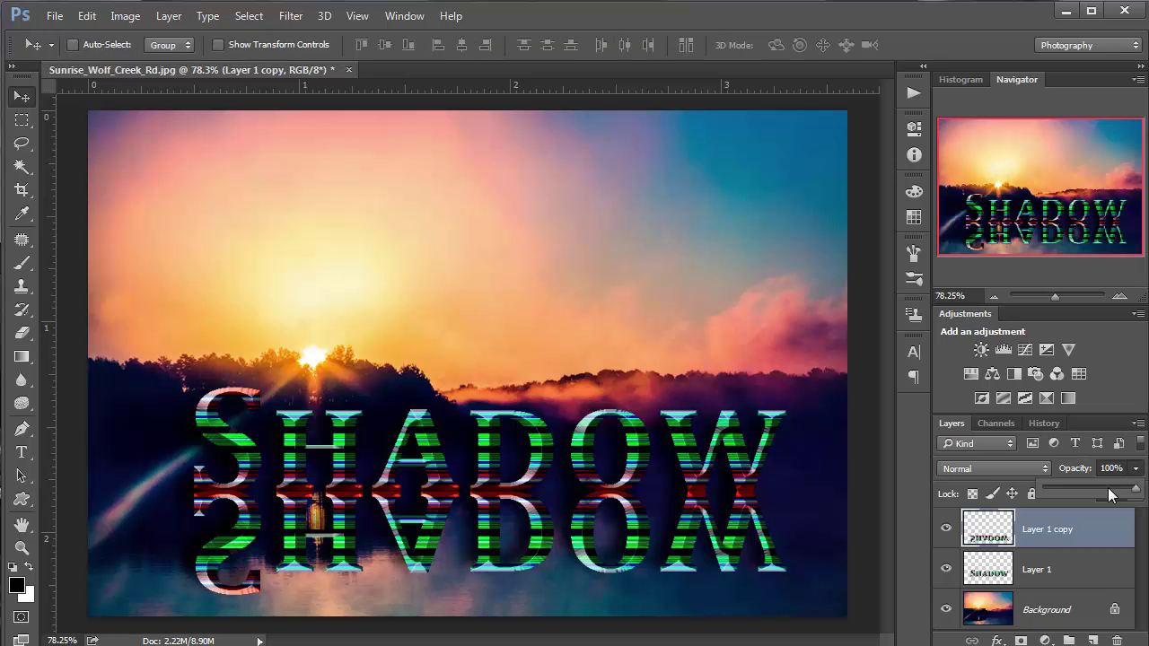
left_click(1107, 487)
left_click(1087, 487)
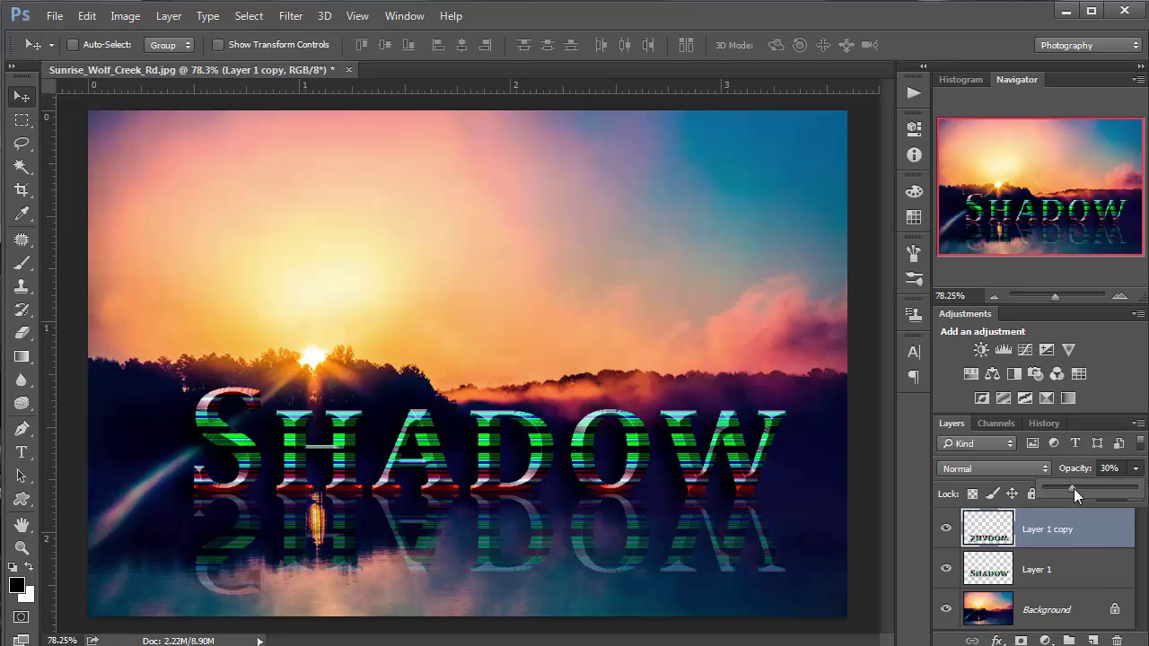
Nudge the faded reflection slightly downward to fine-tune its gap from the foot of the lettering
left_click(1015, 528)
key("Up")
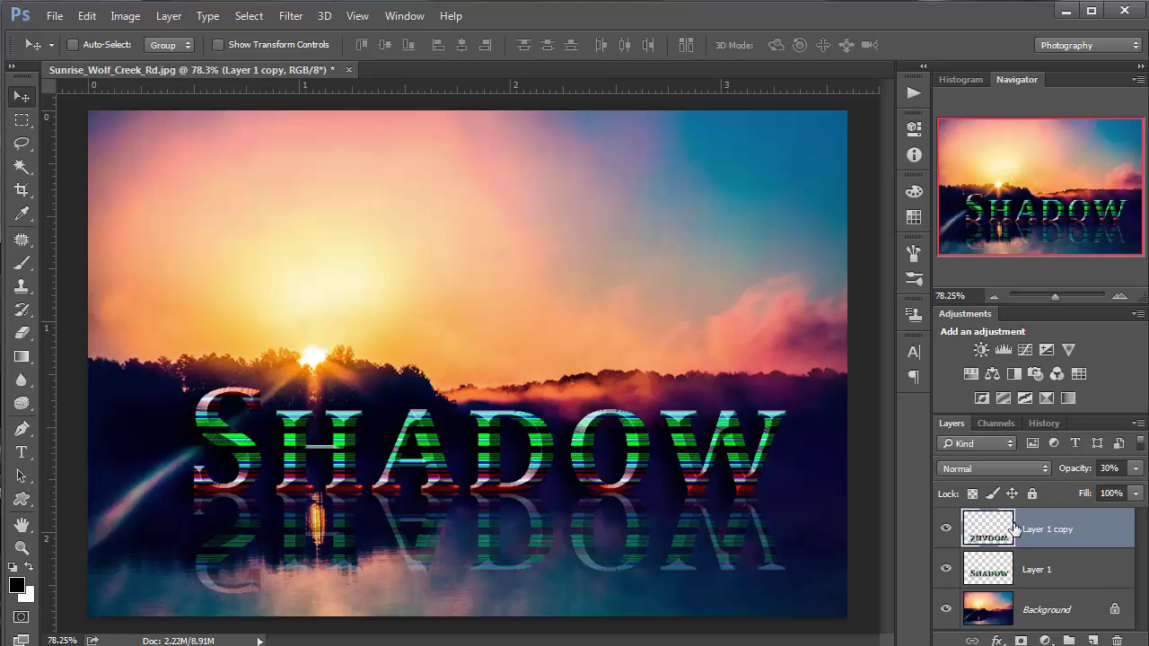
key("Down")
key("Down")
key("Down")
key("Down")
key("Down")
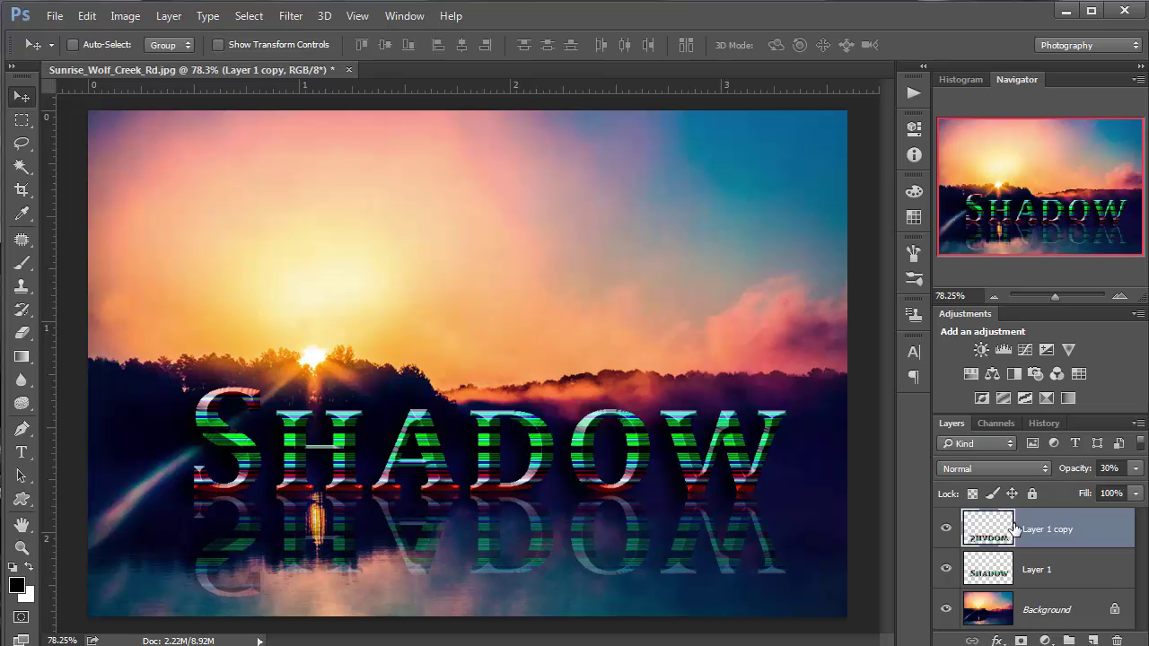
key("Down")
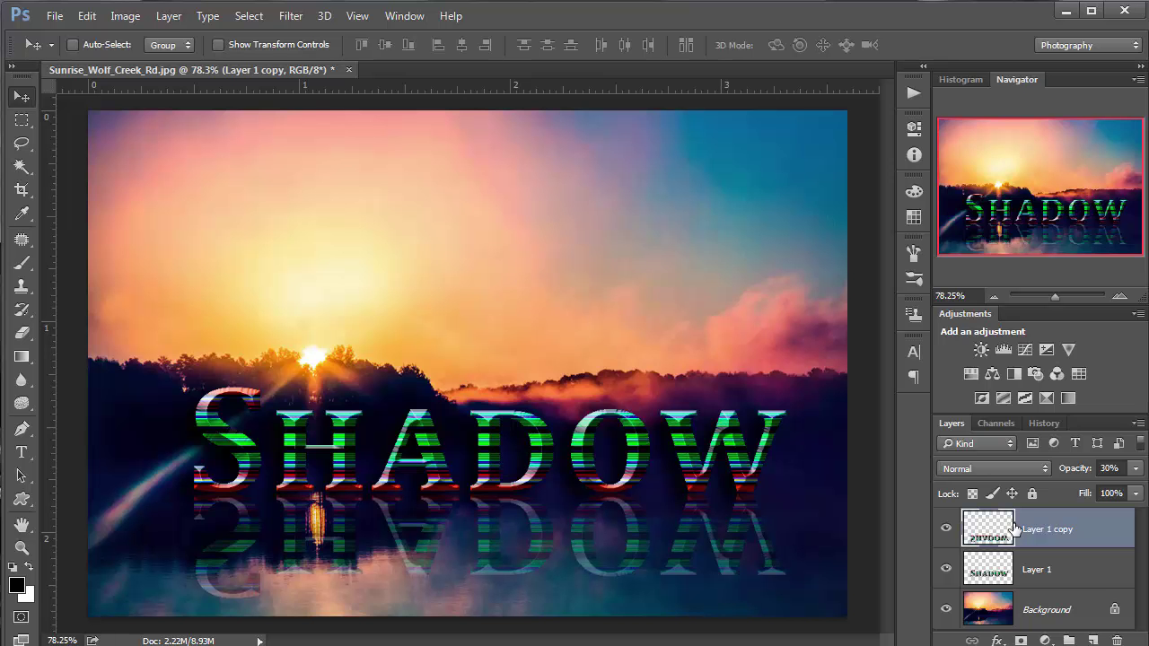
key("Down")
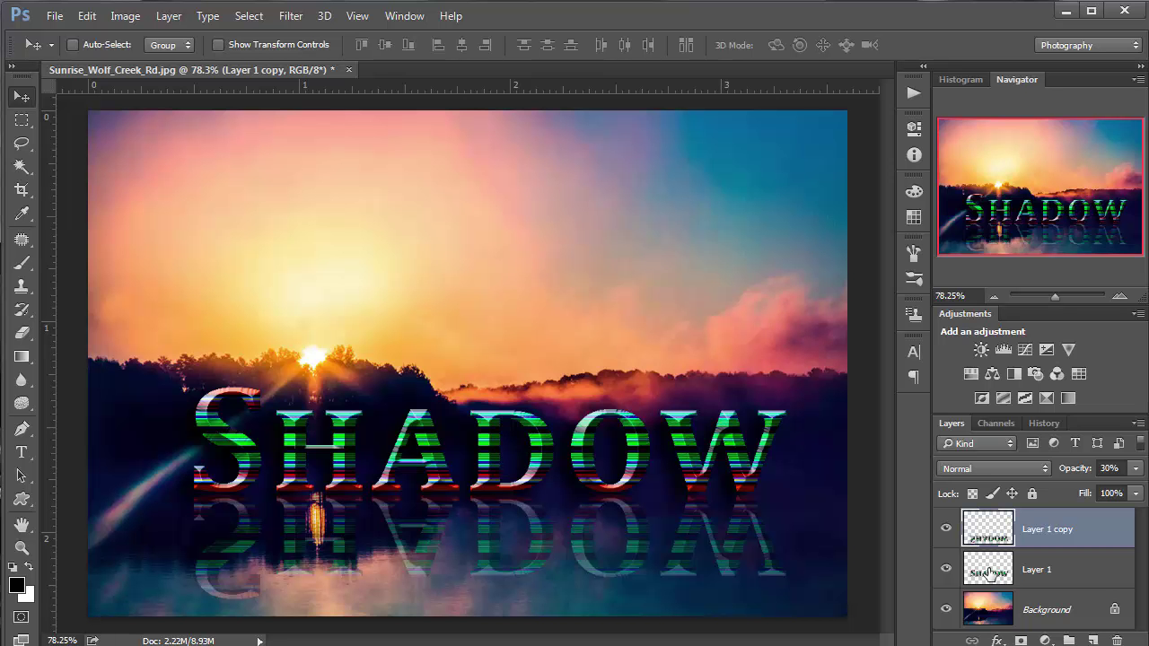
Try deleting Layer 1 and duplicating the reflection layer, and revert these layer changes
left_click_drag(988, 572, 1117, 641)
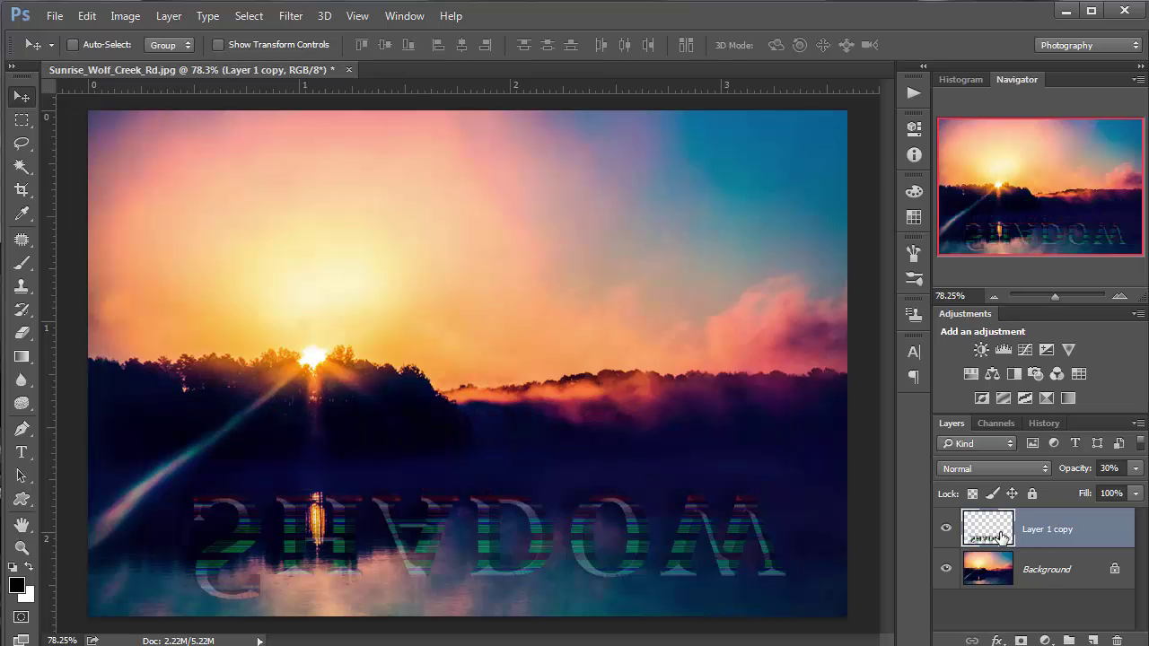
key("ctrl+j")
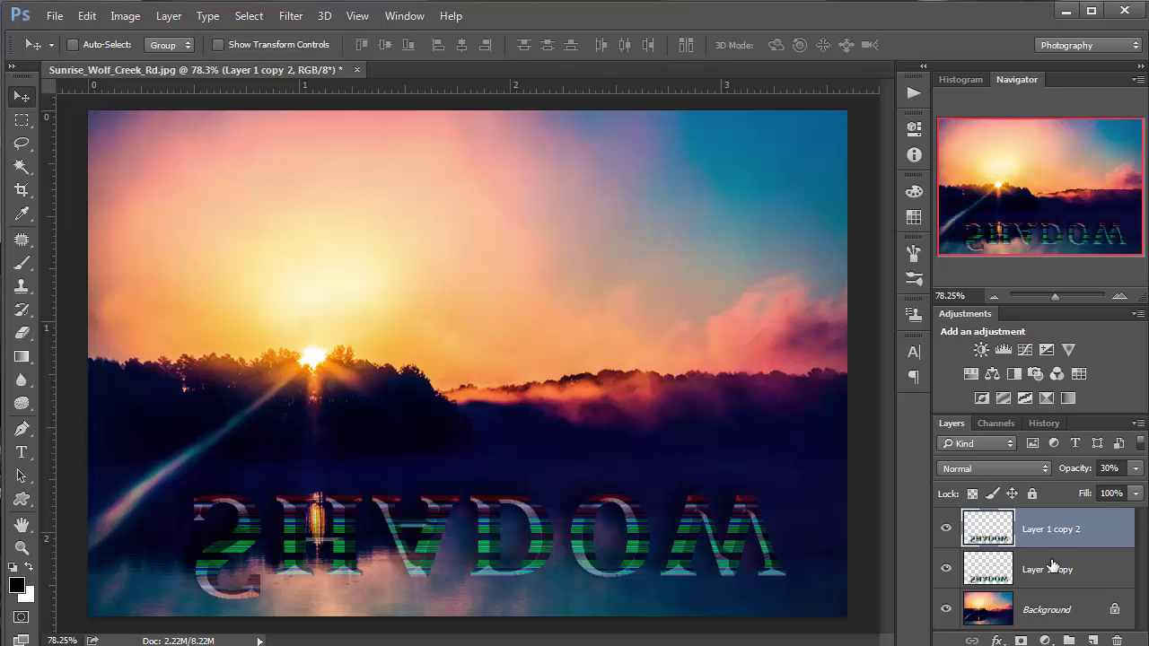
key("ctrl+e")
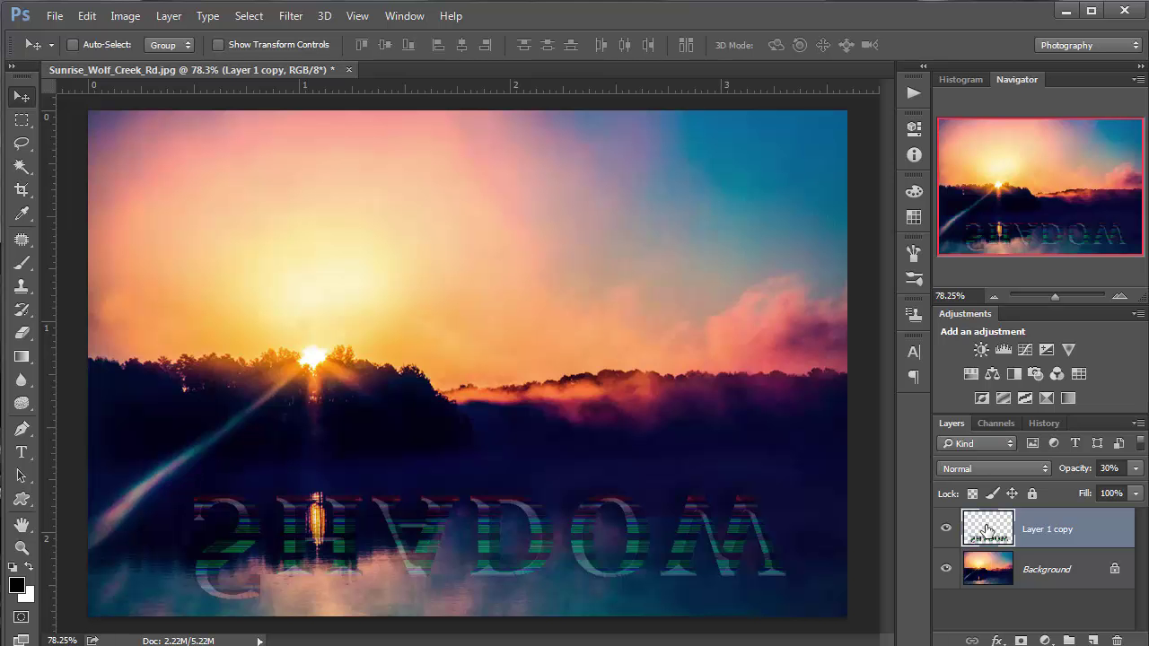
key("ctrl+z")
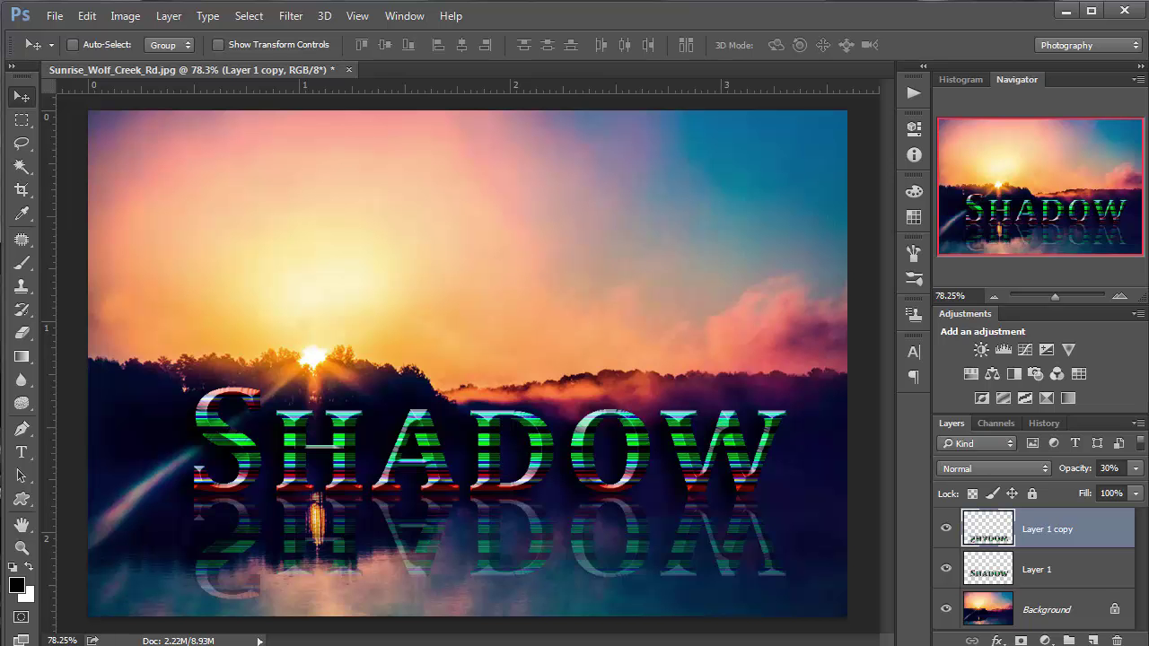
Delete the reflected Layer 1 copy and move the Layer 1 lettering slightly up
key("Delete")
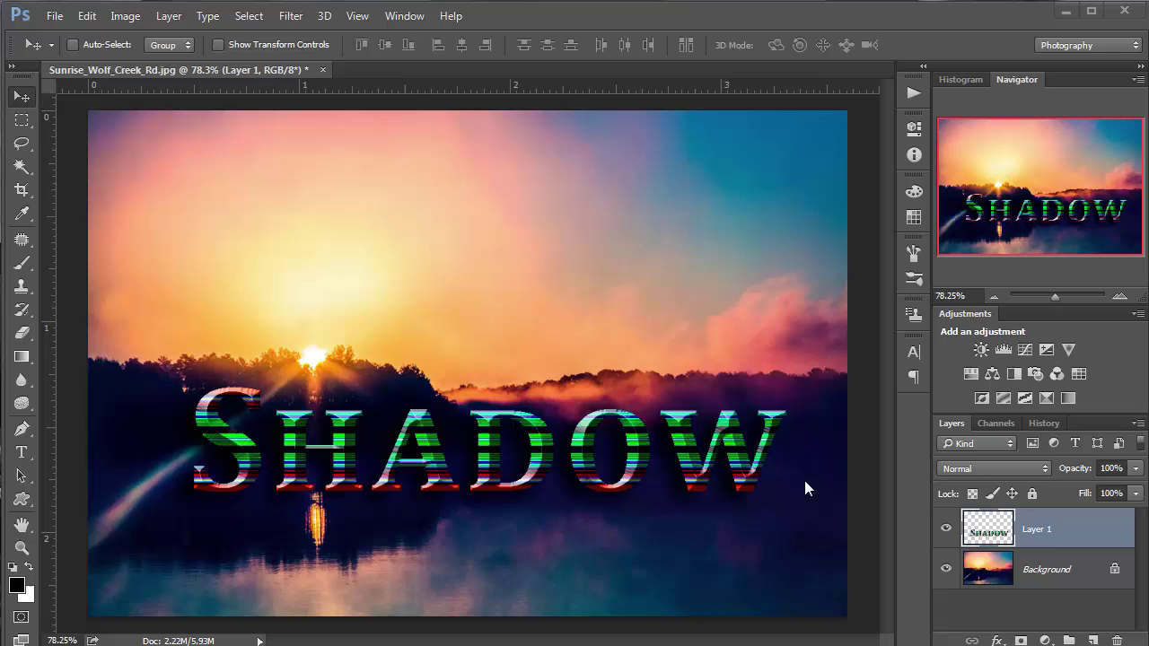
mouse_move(604, 447)
left_mouse_down()
mouse_move(601, 492)
mouse_move(600, 432)
left_mouse_up()
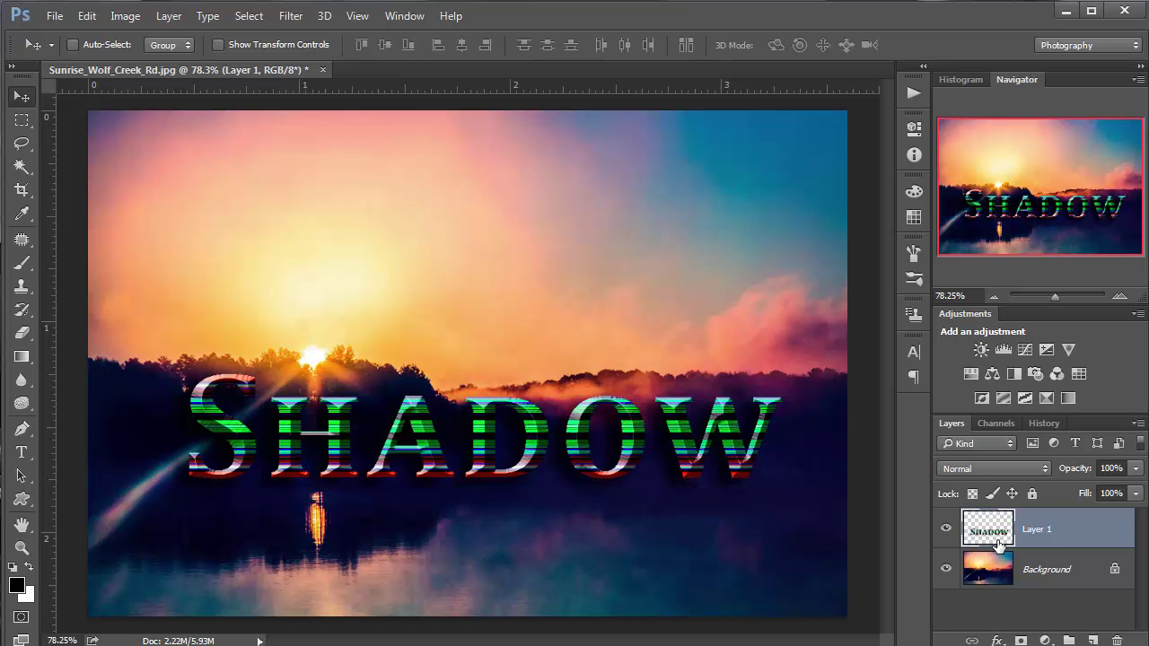
Make a new copy of Layer 1, move it below the lettering, and flip it vertically with Free Transform
key("ctrl+j")
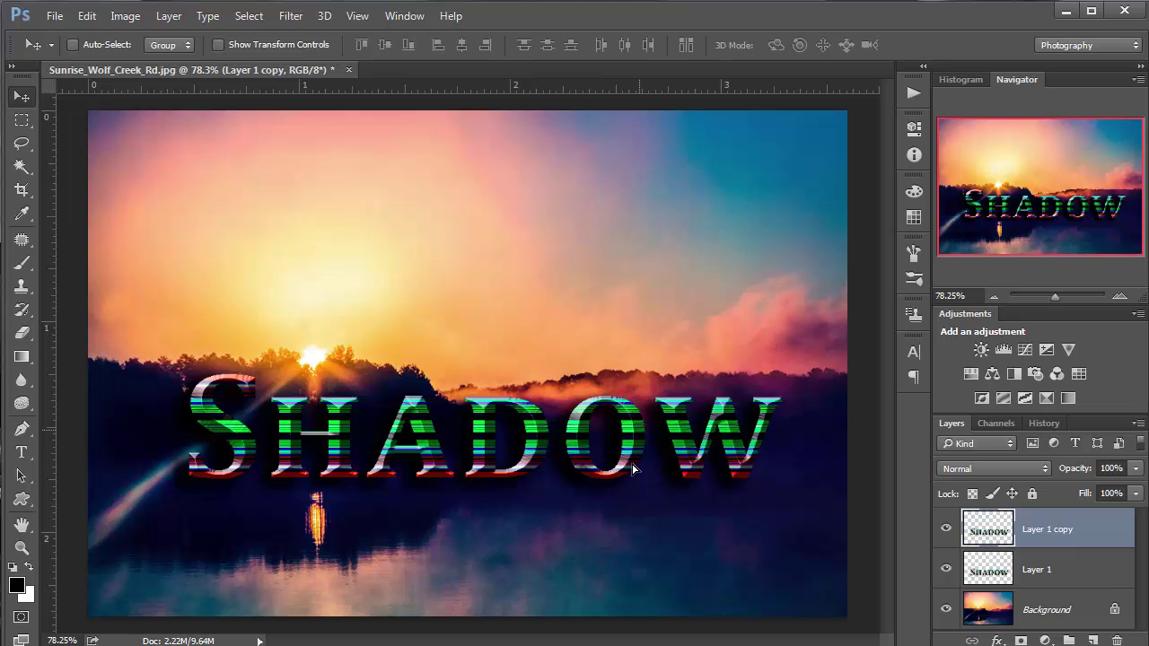
left_click_drag(643, 512, 625, 551)
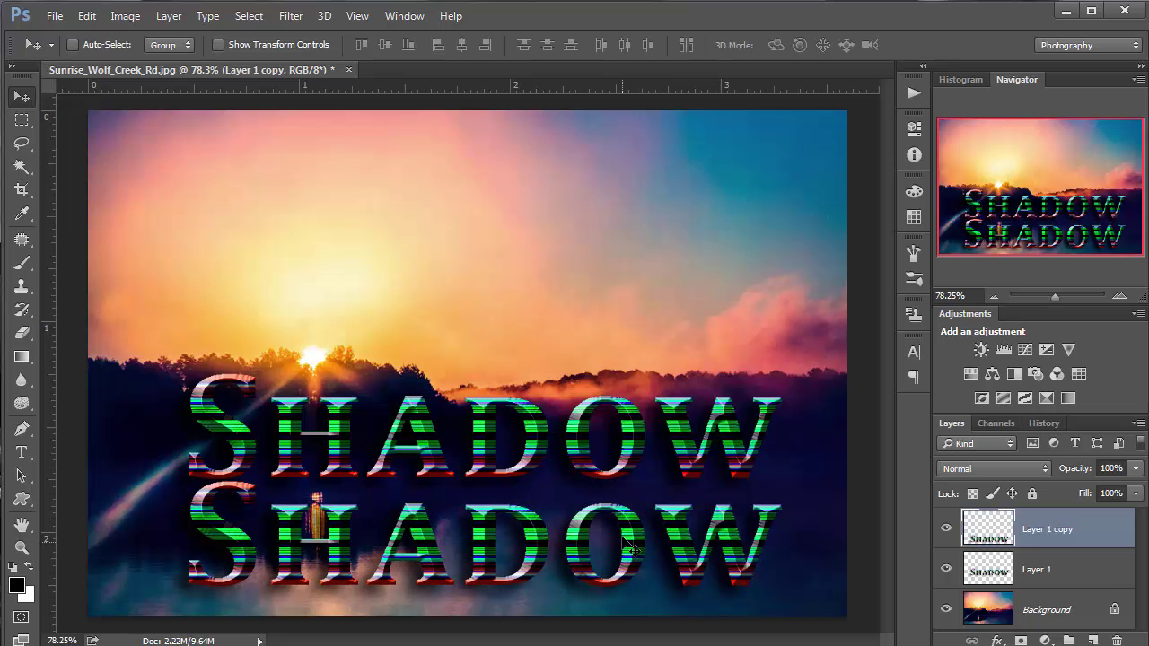
key("ctrl+t")
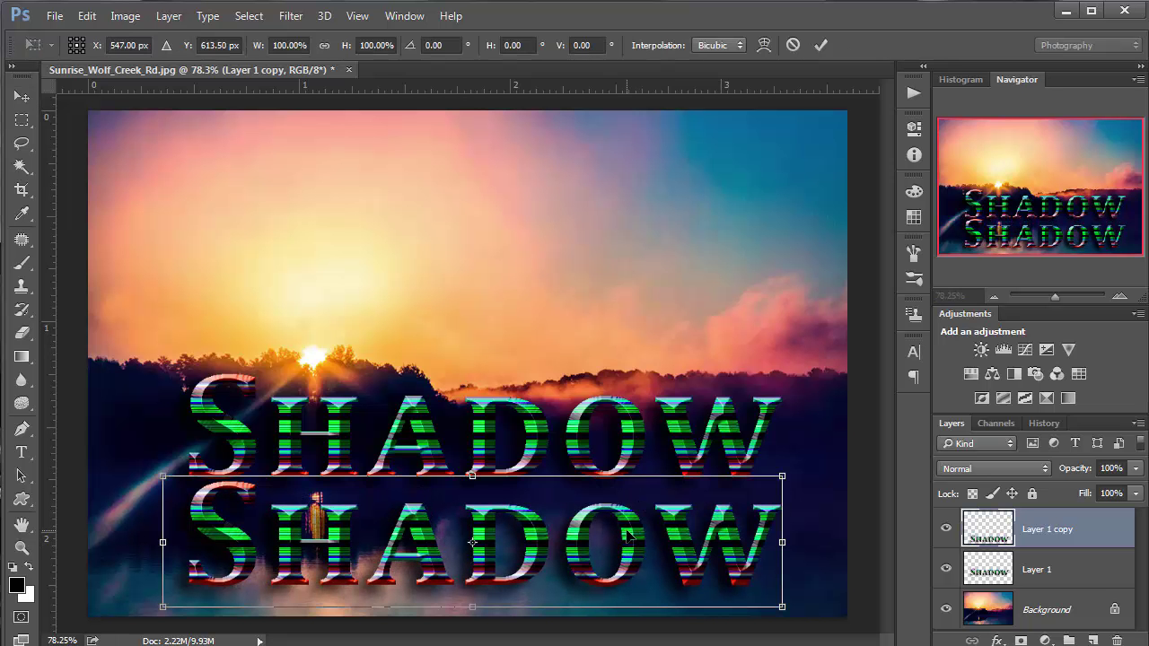
right_click(629, 535)
left_click(678, 520)
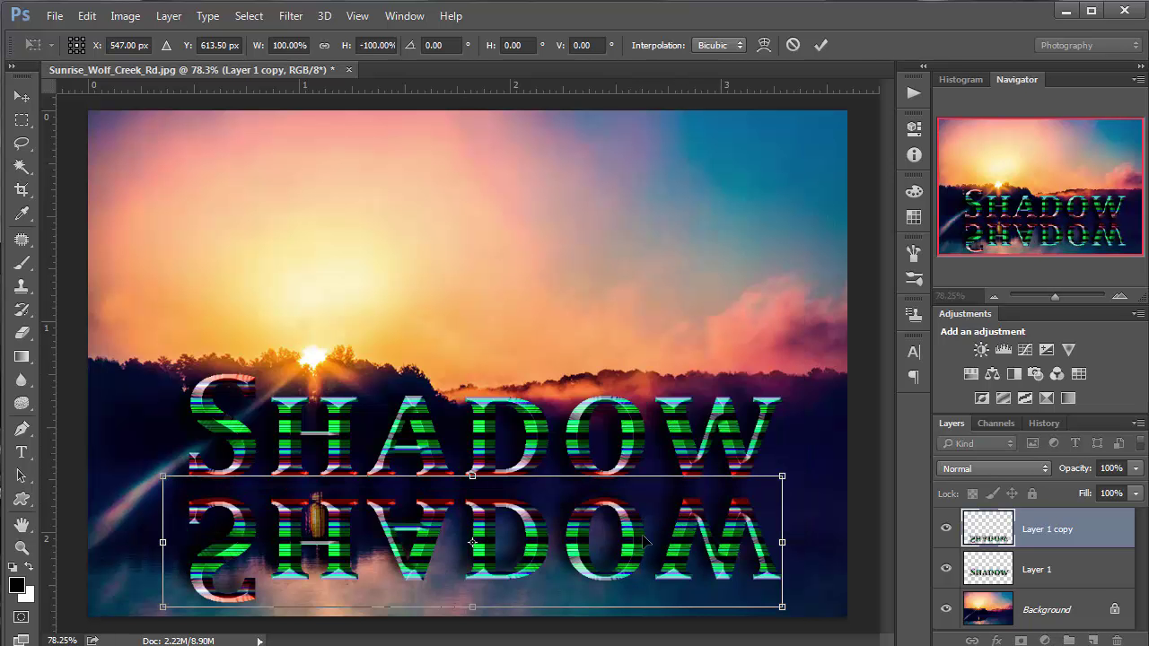
key("Return")
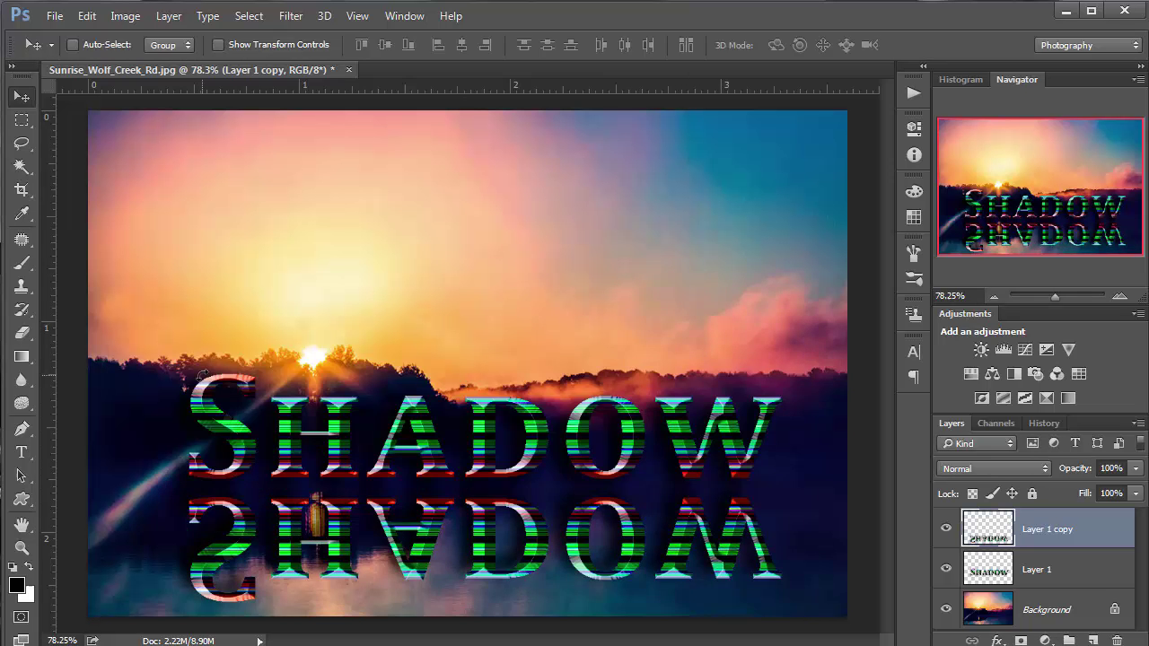
Load the flipped Layer 1 copy's outline as a selection, fill it with black, and deselect
left_click(988, 531, "ctrl")
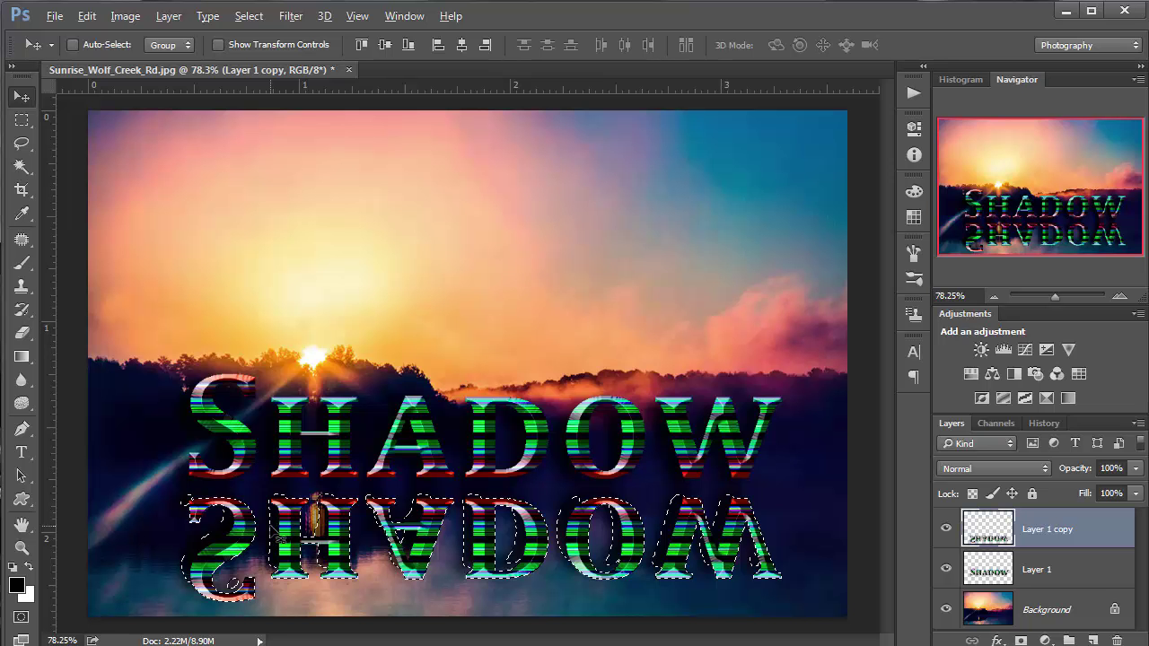
key("alt")
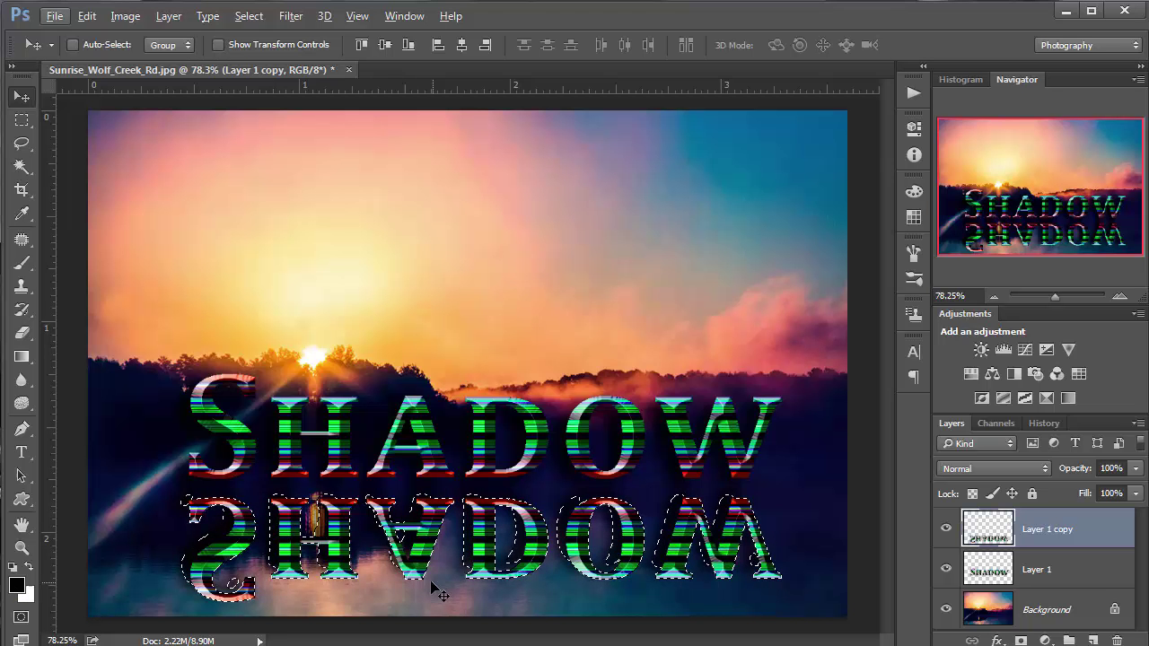
key("alt")
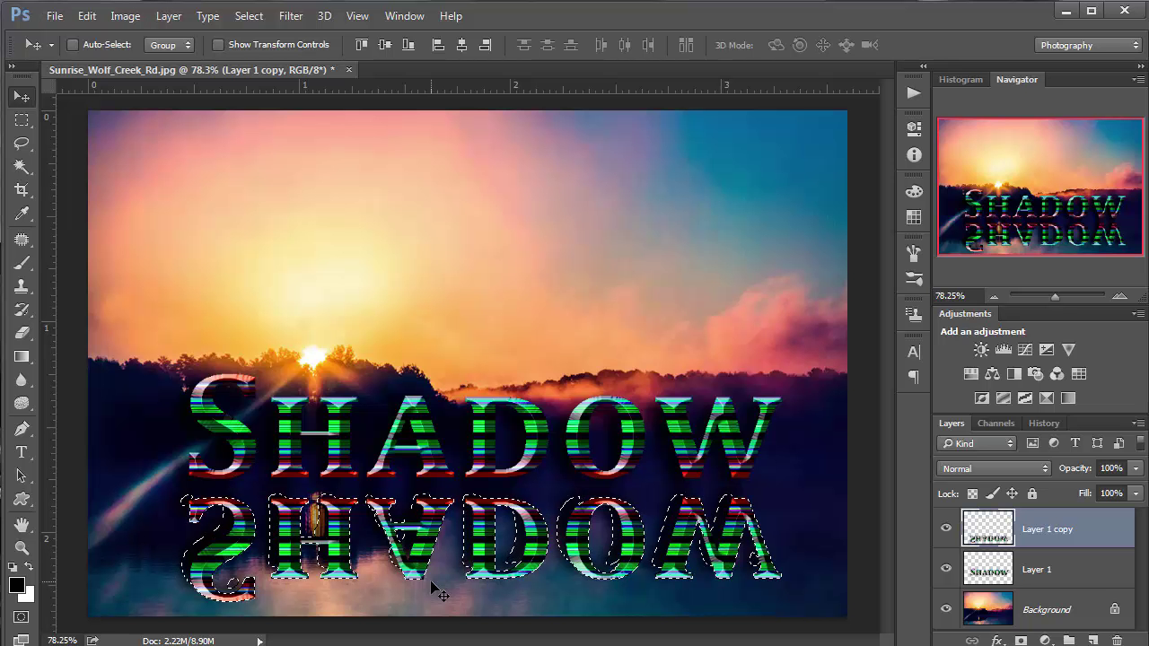
key("alt+BackSpace")
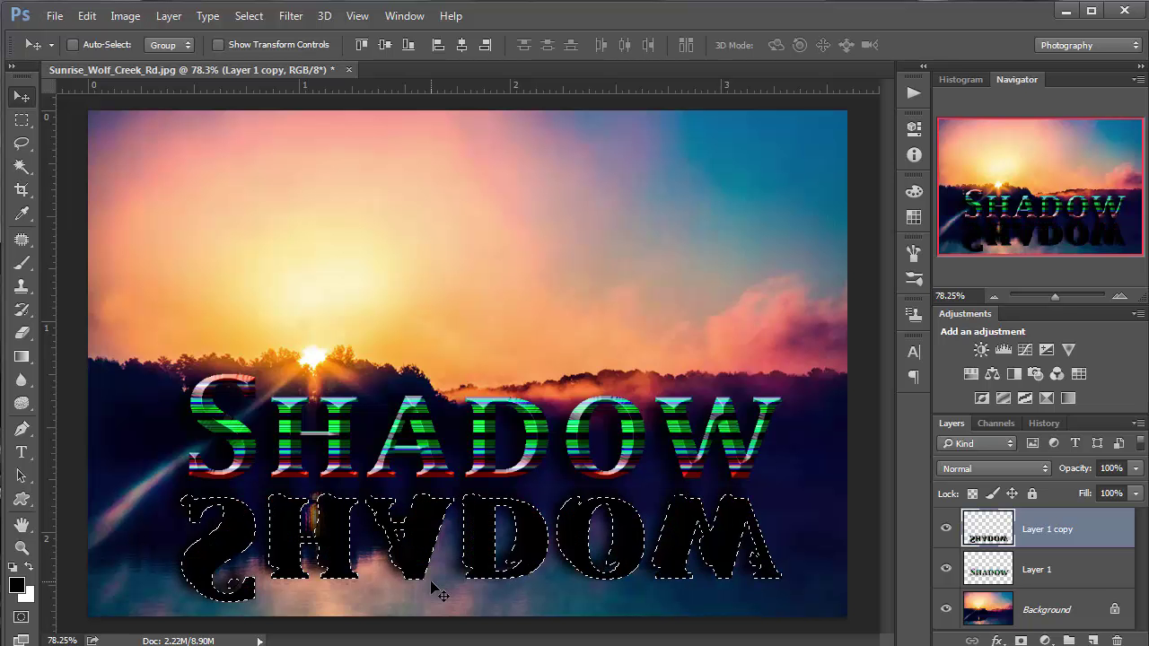
key("ctrl+d")
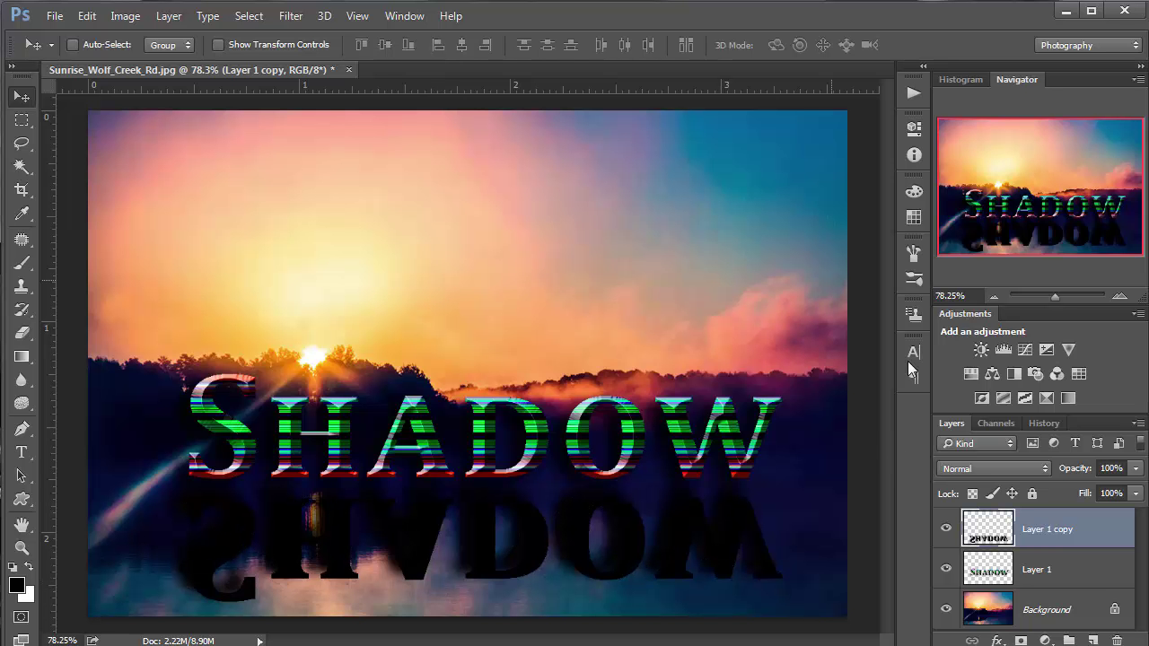
Set the black flipped copy's opacity to 50% and reapply the last Gaussian Blur to it
left_click(1136, 469)
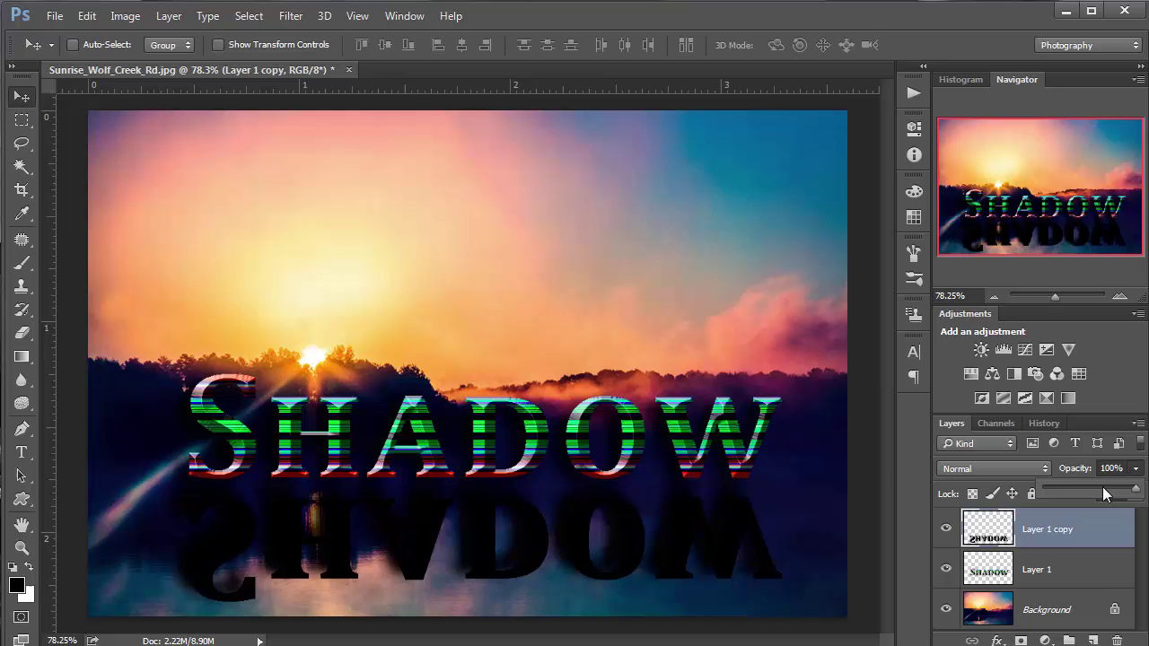
left_click(1102, 486)
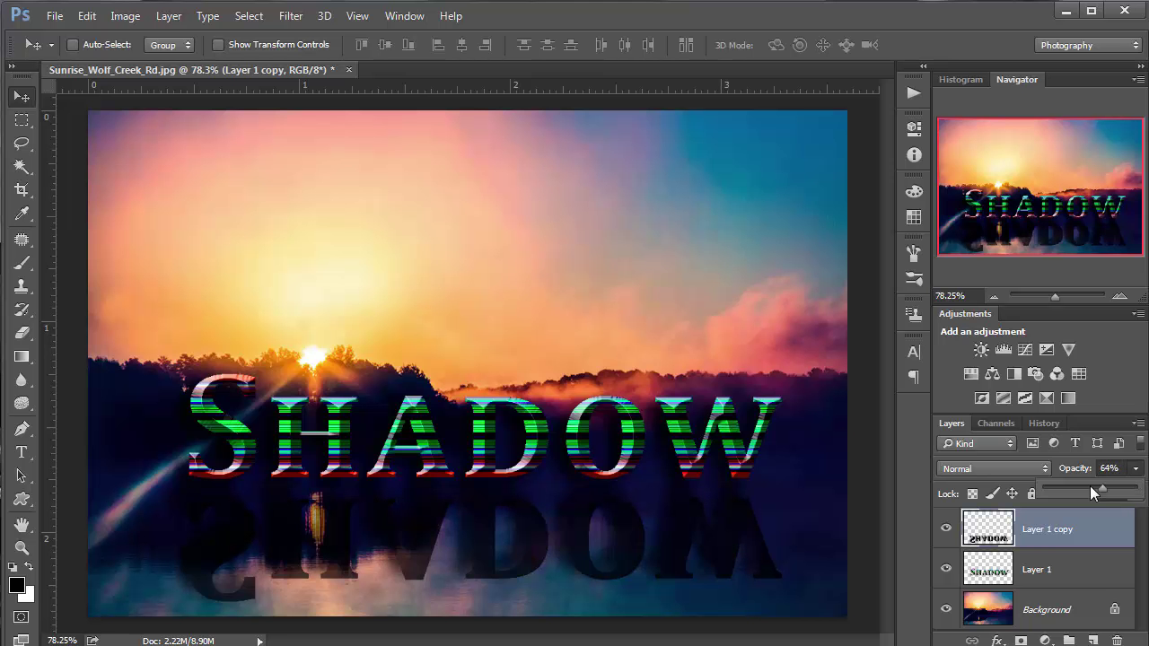
left_click(1090, 487)
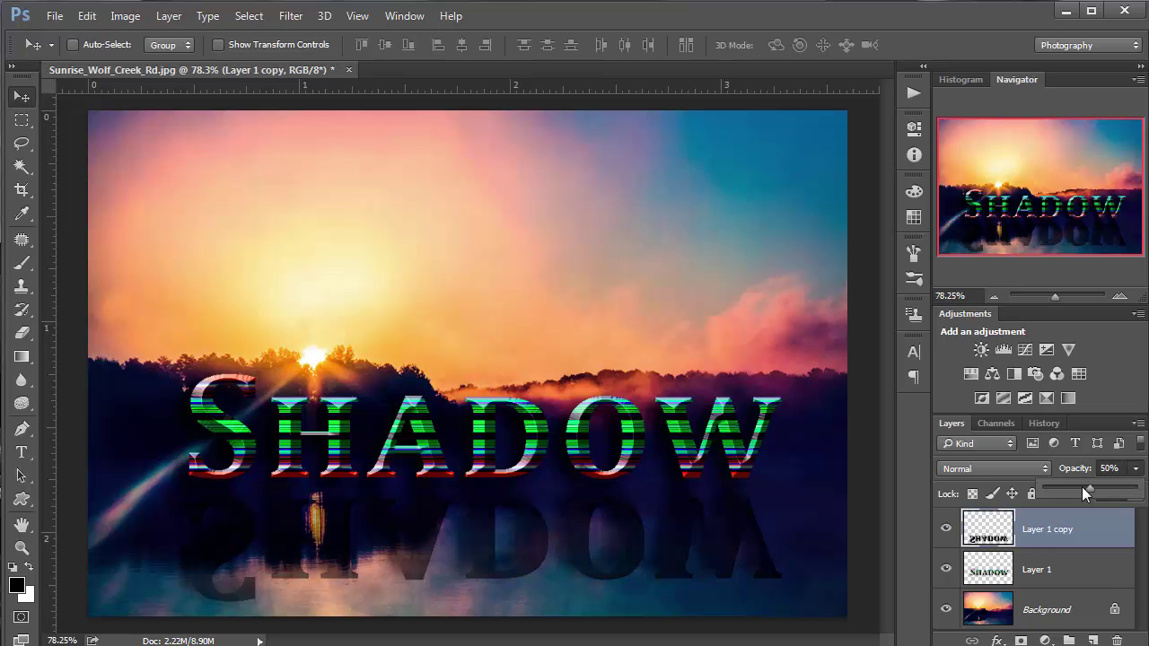
left_click(306, 19)
left_click(312, 37)
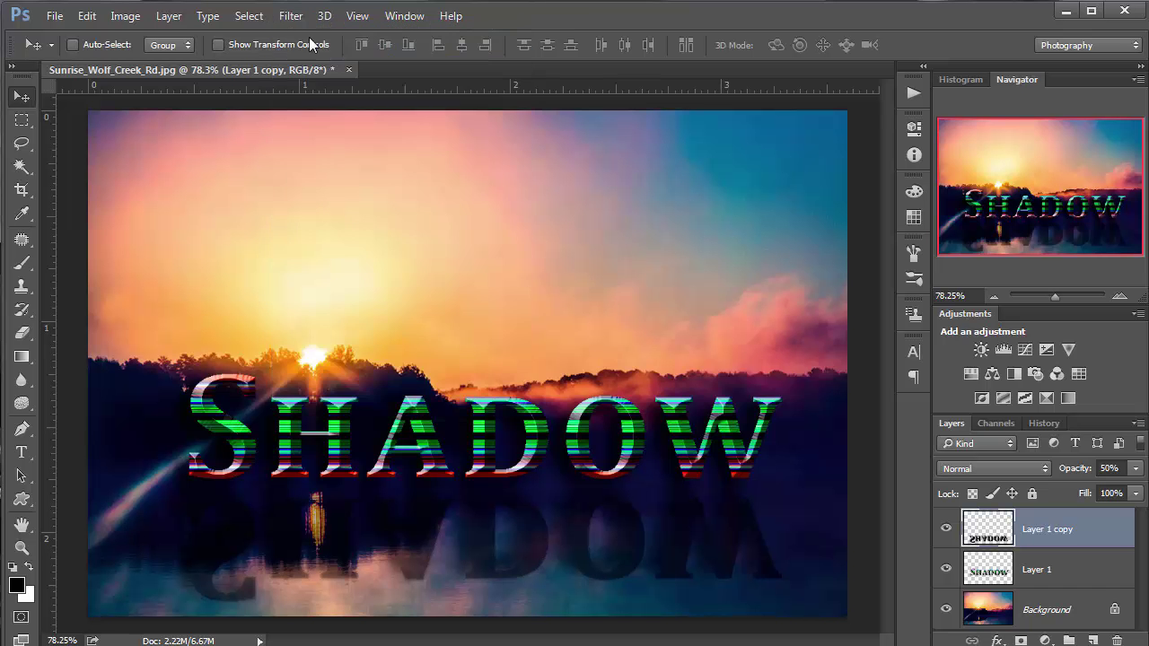
Reapply the last Gaussian Blur to the flipped black copy and distort it into a slanted cast shadow just beneath the lettering
left_click(304, 18)
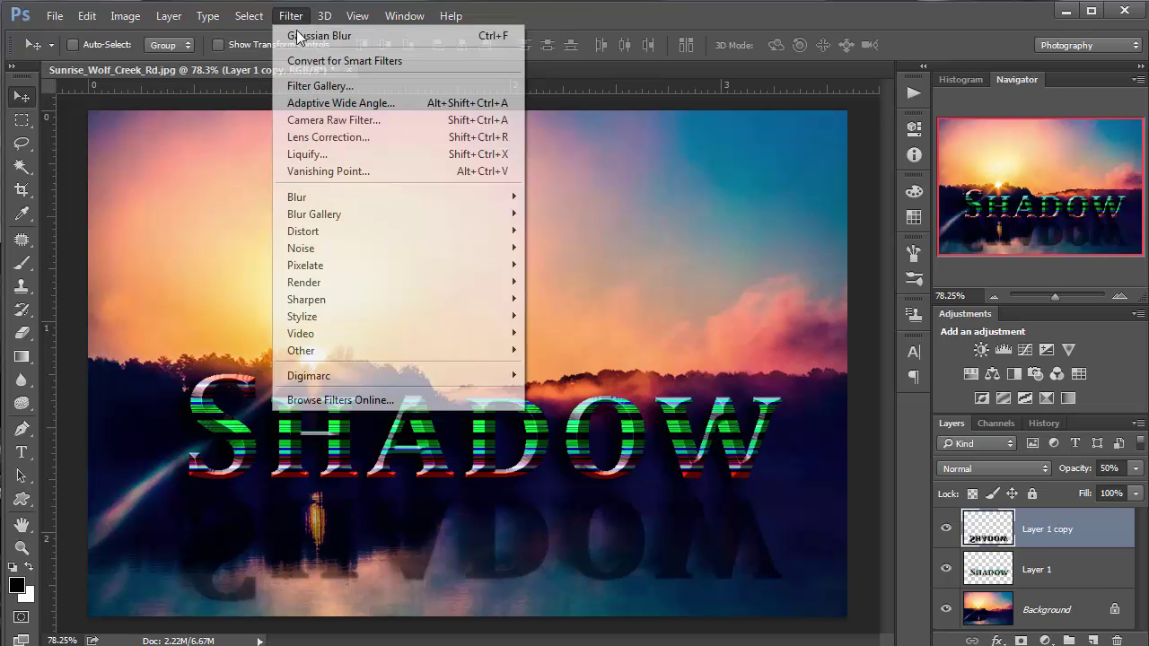
left_click(297, 34)
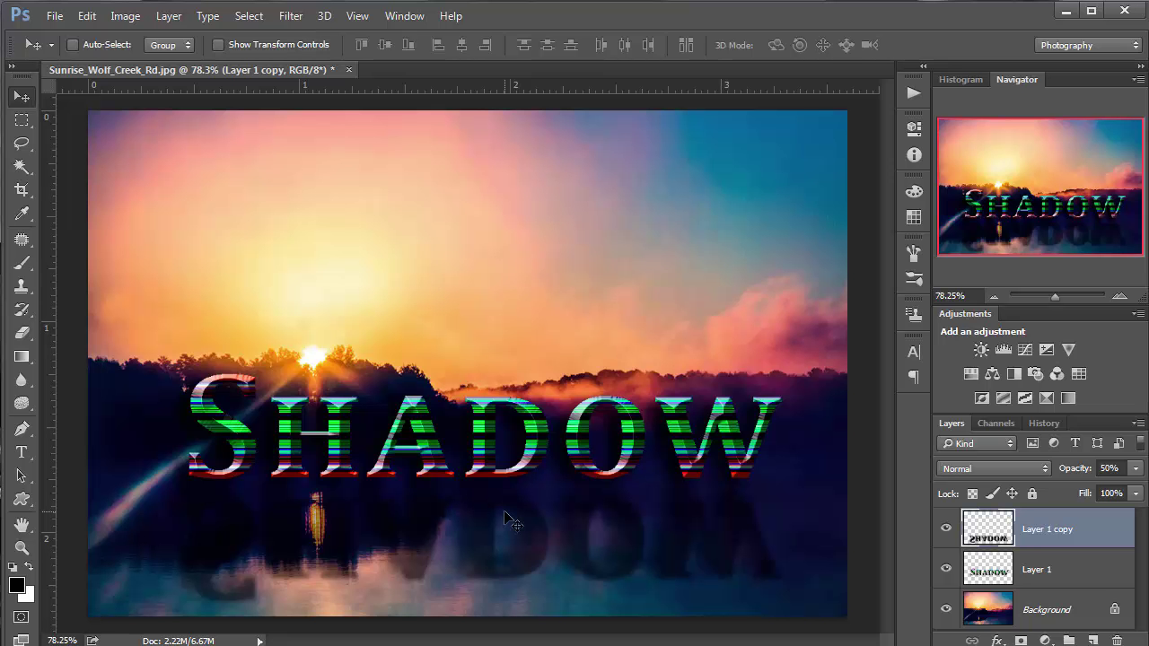
key("ctrl+t")
left_click_drag(787, 610, 828, 612)
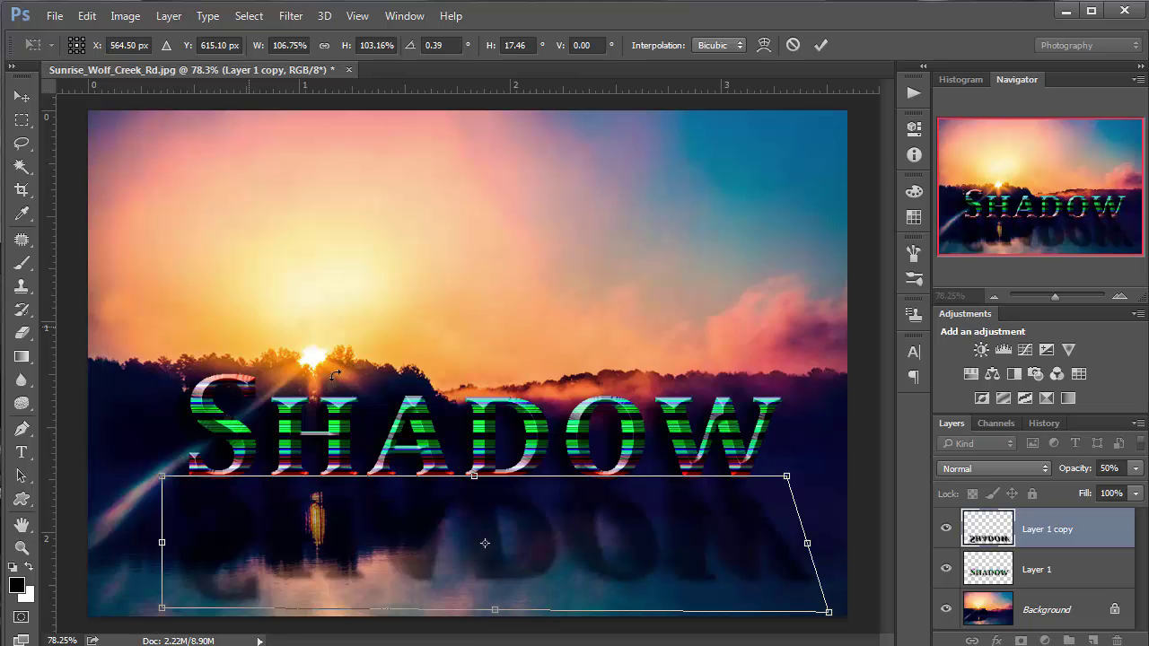
left_click_drag(164, 610, 297, 623)
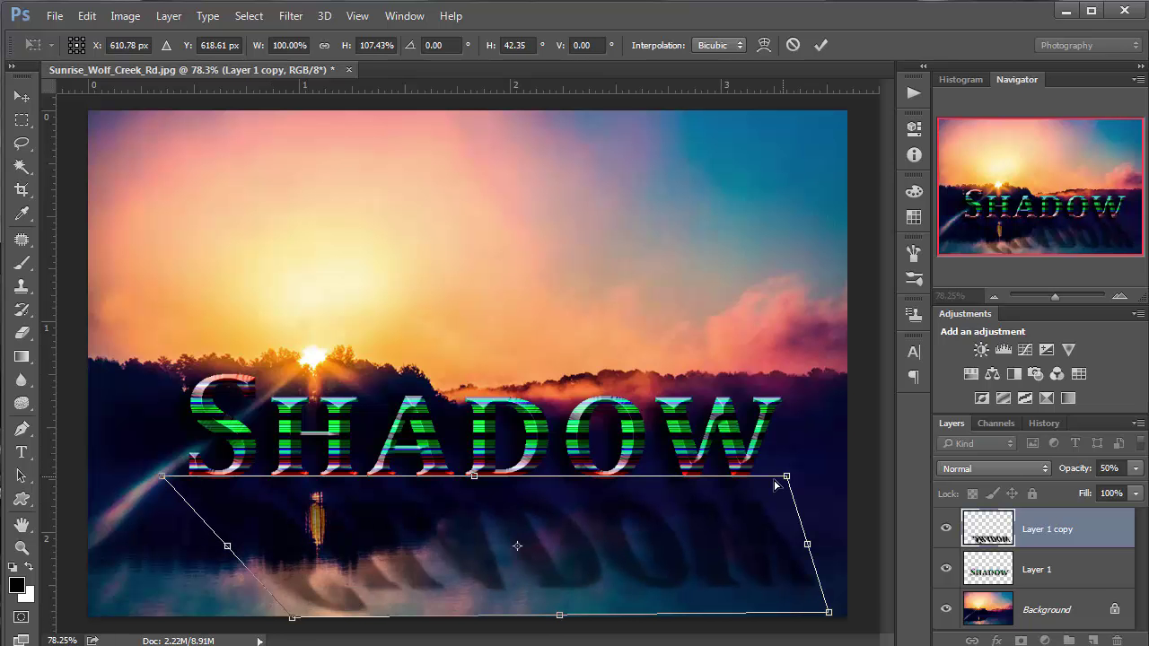
left_click_drag(786, 477, 775, 488)
left_click_drag(828, 615, 872, 608)
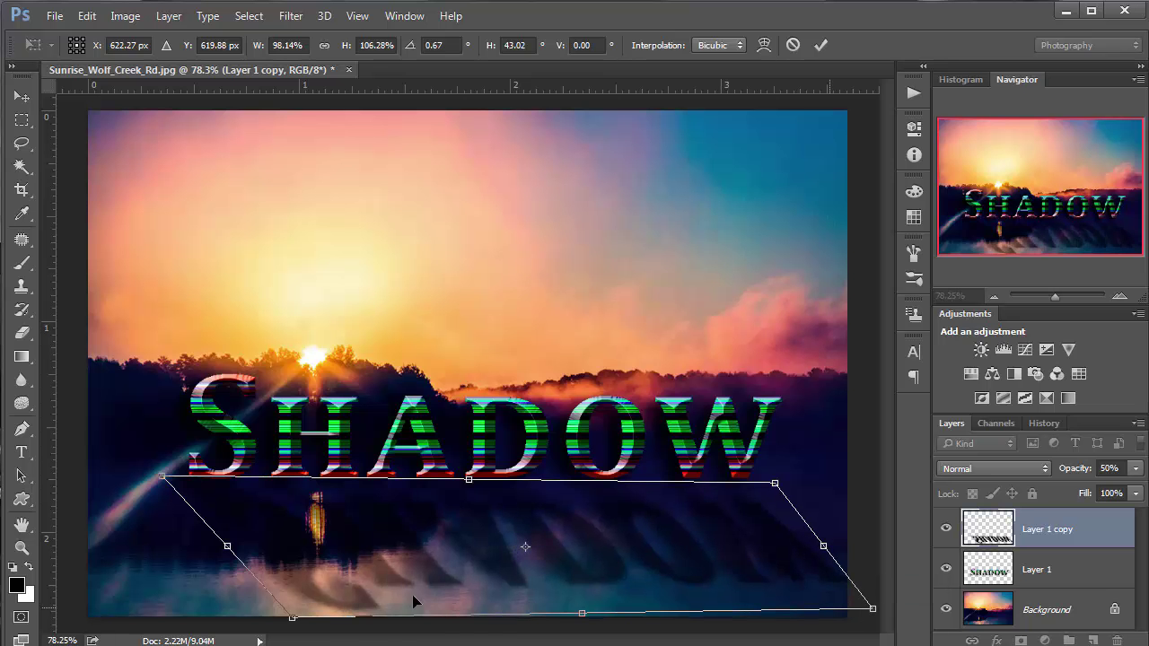
left_click_drag(163, 476, 179, 480)
left_click_drag(586, 618, 614, 597)
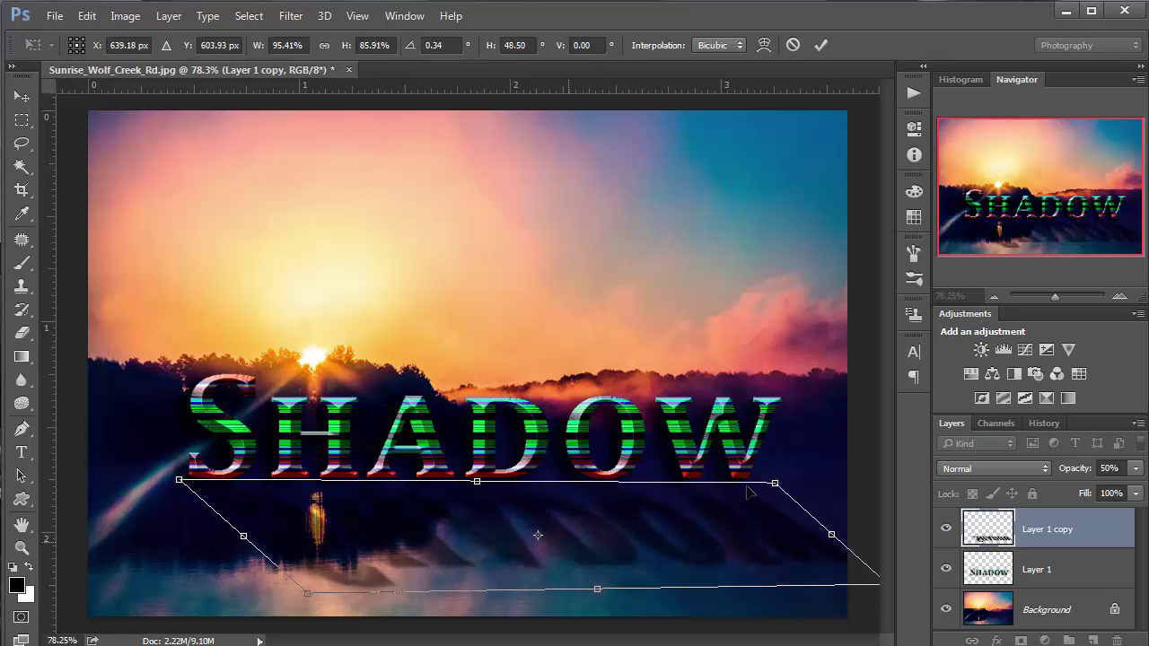
left_click_drag(777, 487, 753, 485)
key("Return")
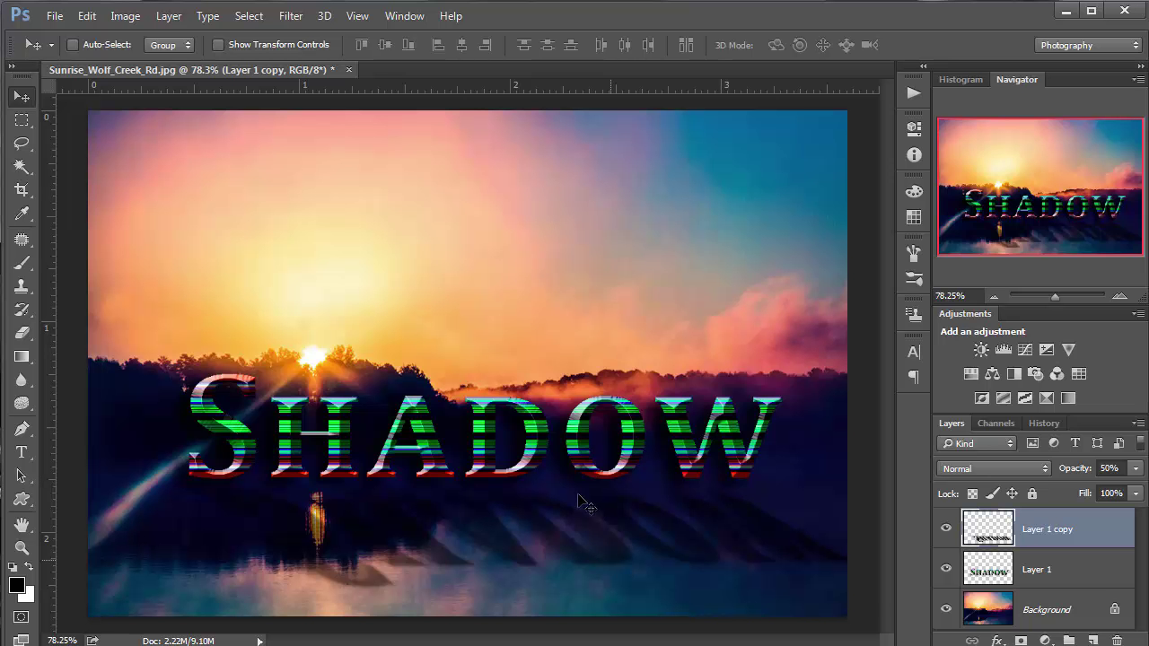
left_click_drag(581, 532, 593, 544)
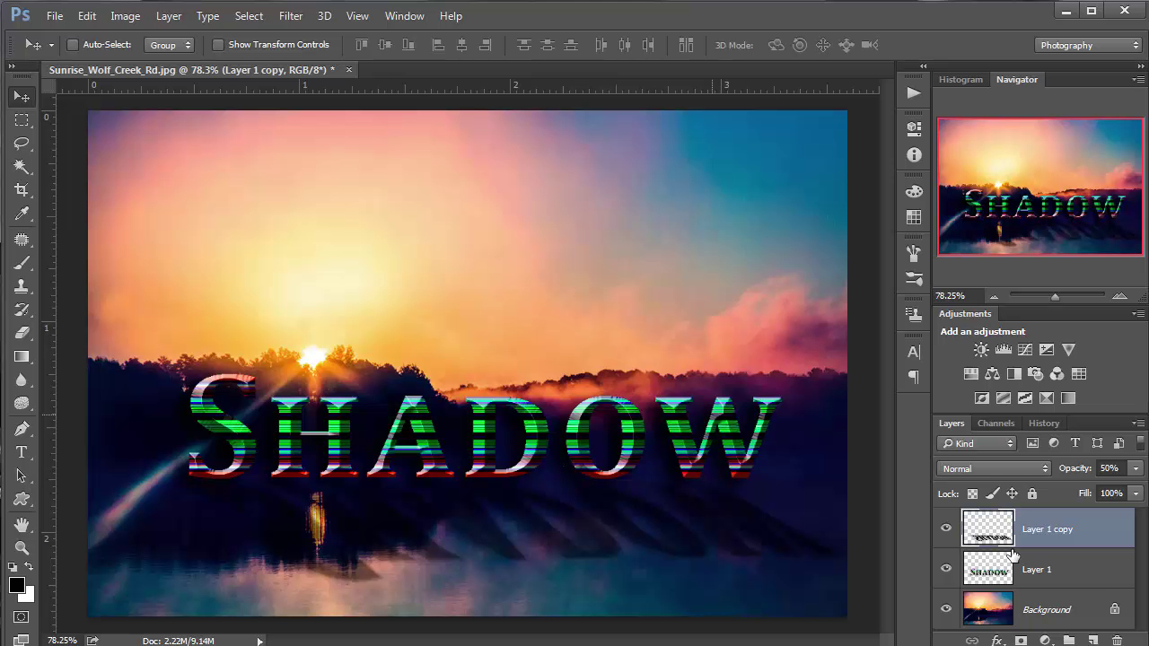
Delete the Layer 1 copy and Layer 1, keeping only the Background photo
key("Delete")
key("Delete")
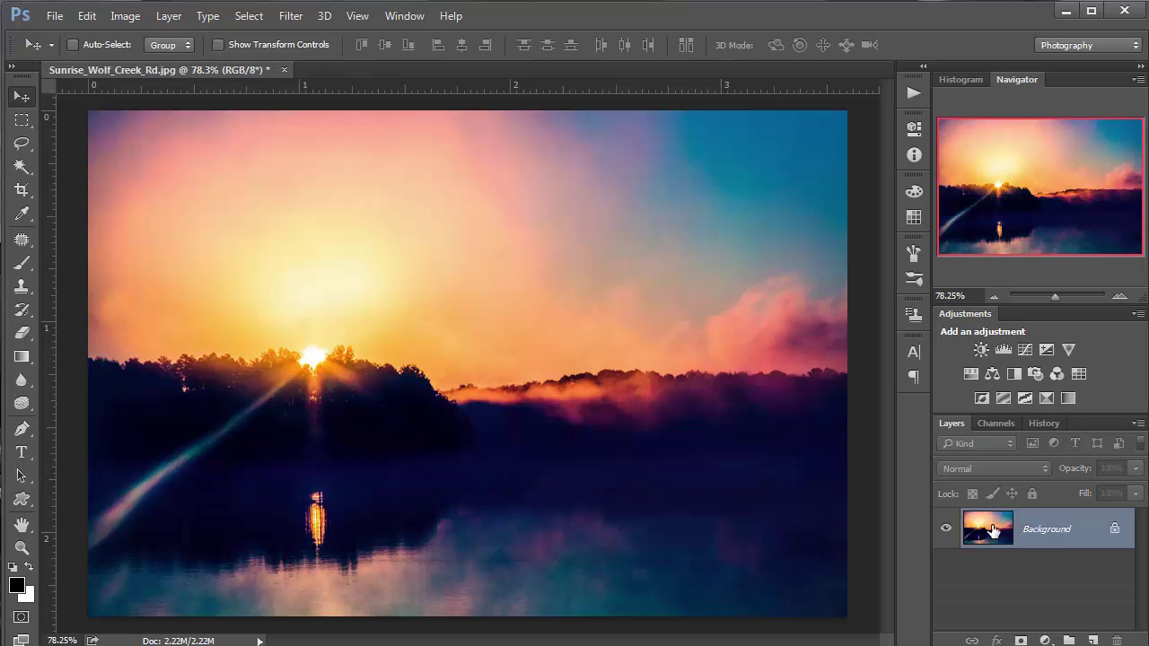
Draw an open S-shaped path with the Pen tool from the sky above the left trees down to the dark treeline on the right
left_click(25, 433)
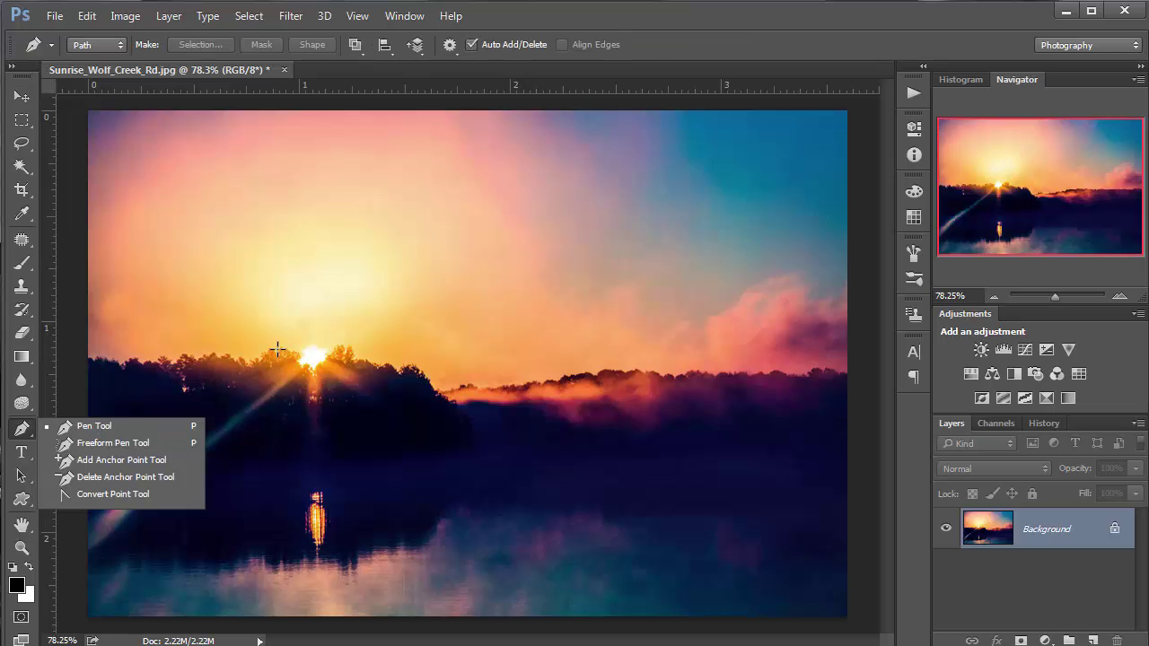
left_click(106, 427)
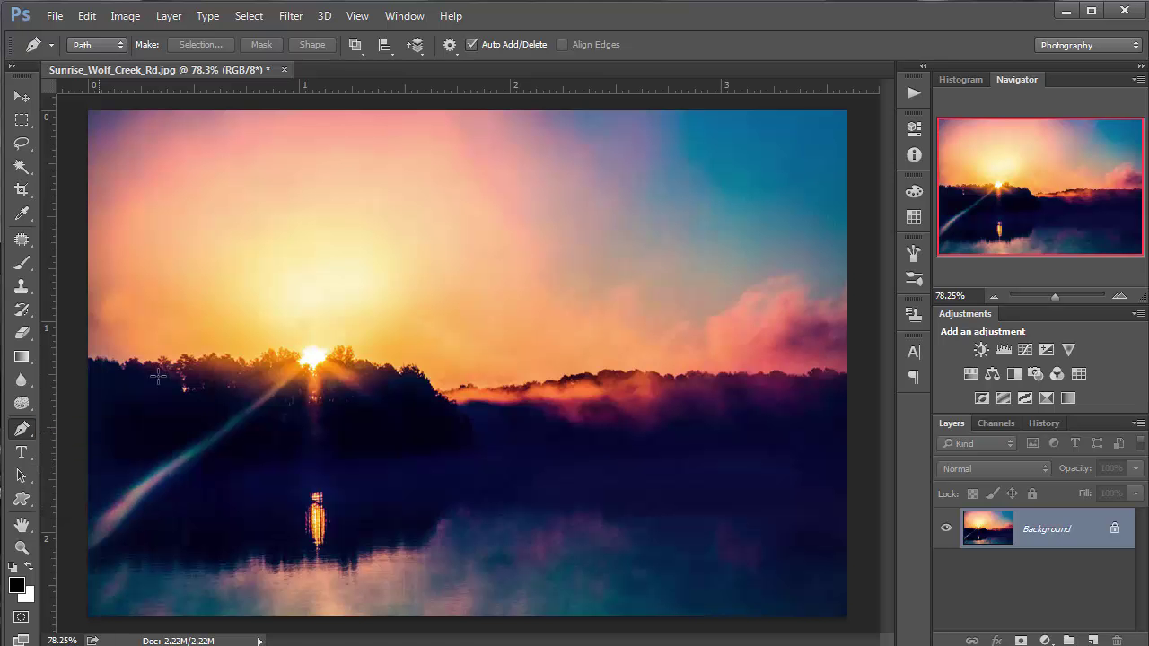
left_click(192, 264)
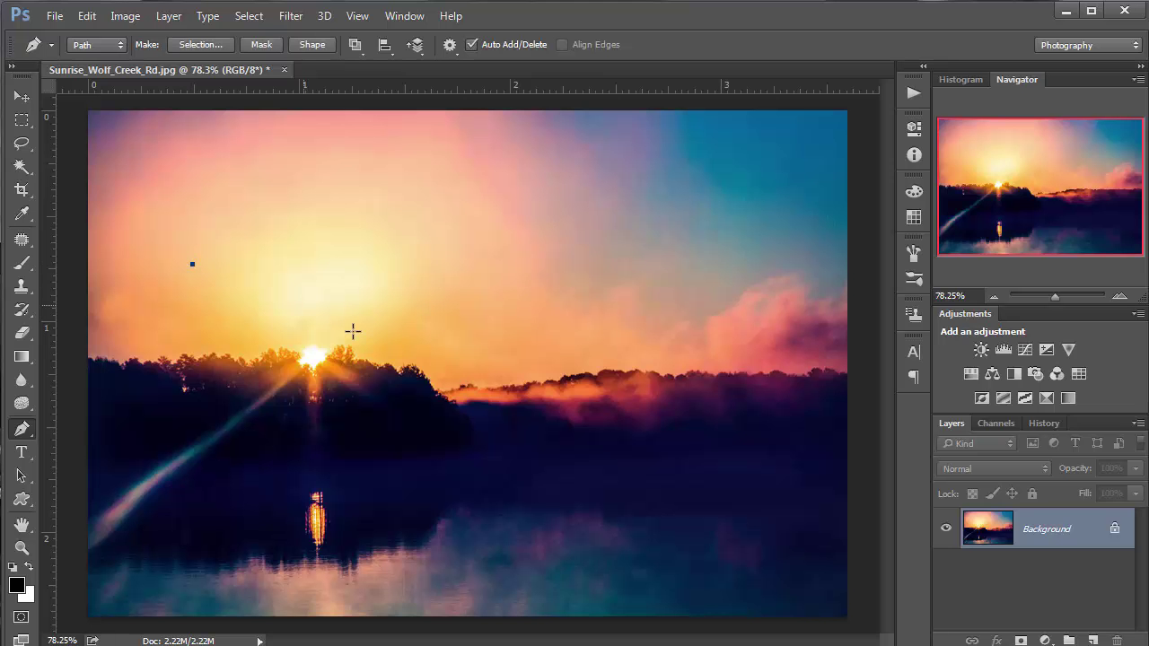
left_click_drag(362, 334, 551, 337)
left_click_drag(599, 369, 803, 464)
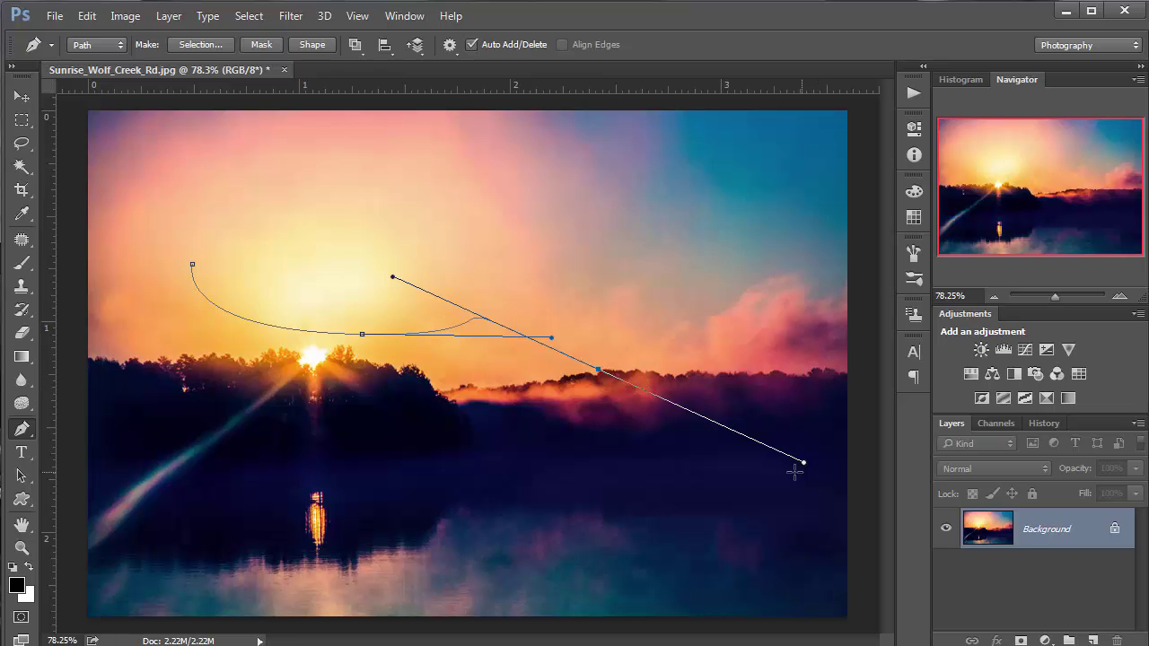
key("ctrl+z")
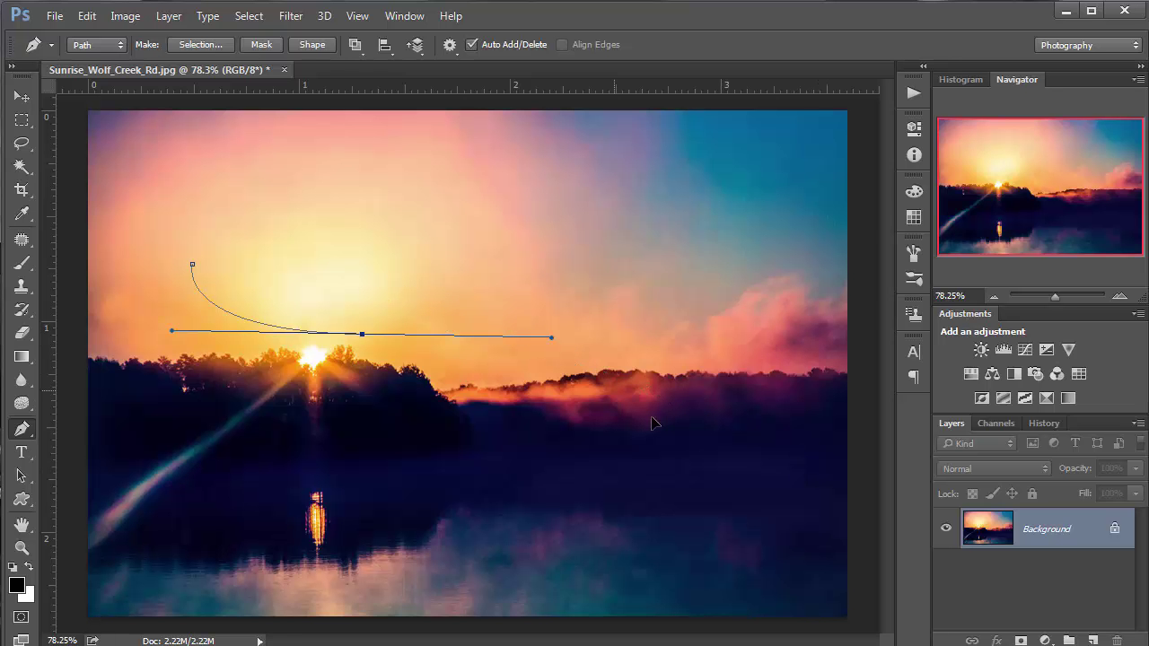
left_click_drag(617, 393, 662, 430)
left_click_drag(760, 431, 796, 418)
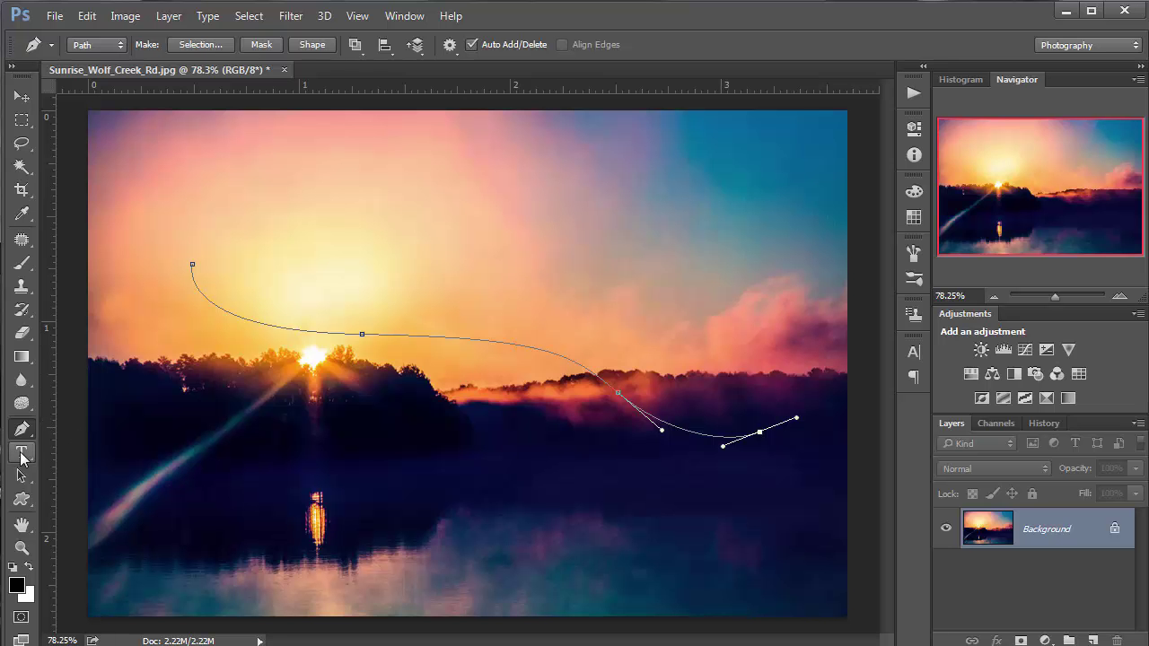
Add the text "Lazy type on an early morn" along the path from its upper-left end in 14 pt Cambria Bold
left_click_drag(22, 458, 132, 383)
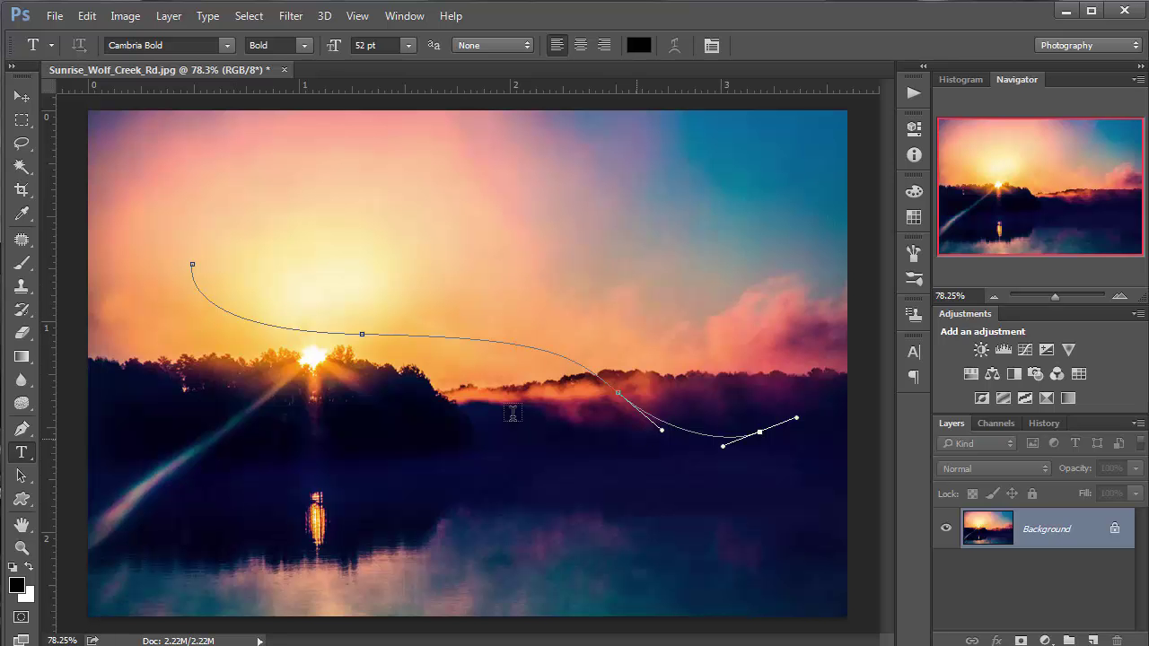
left_click(193, 272)
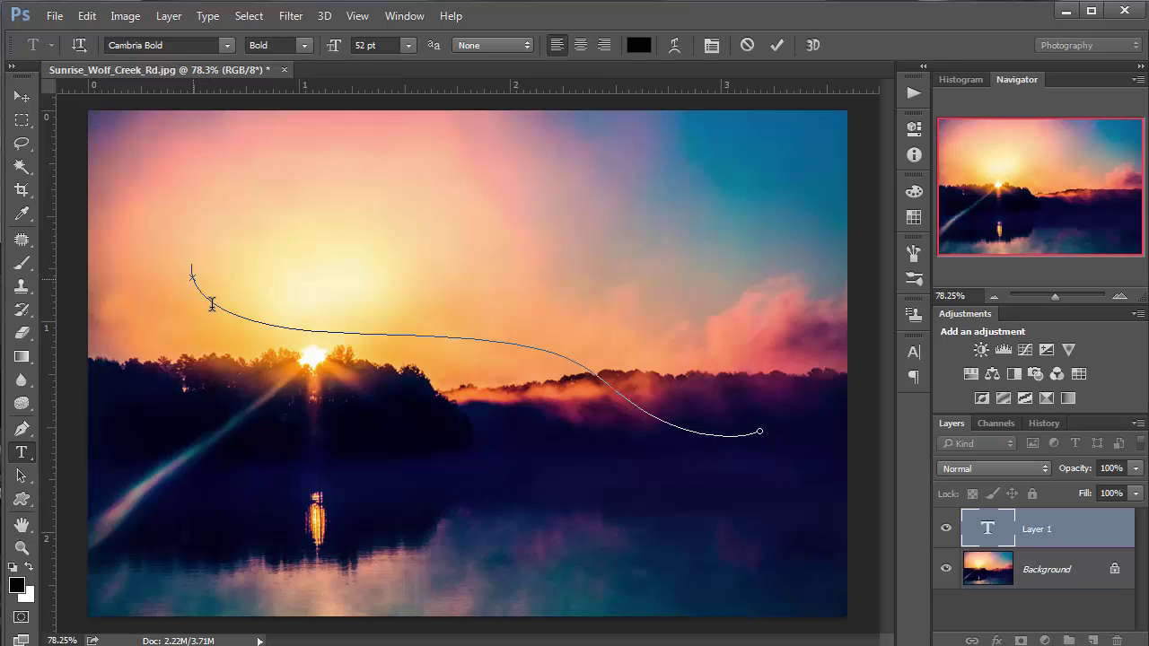
left_click(406, 47)
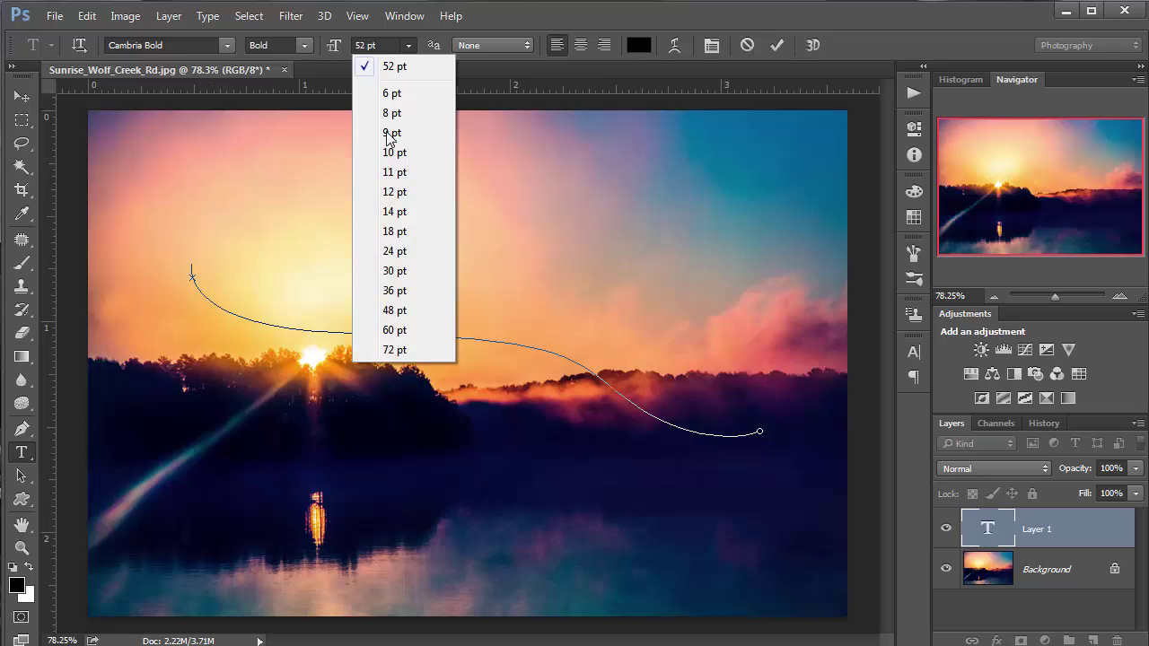
left_click(388, 211)
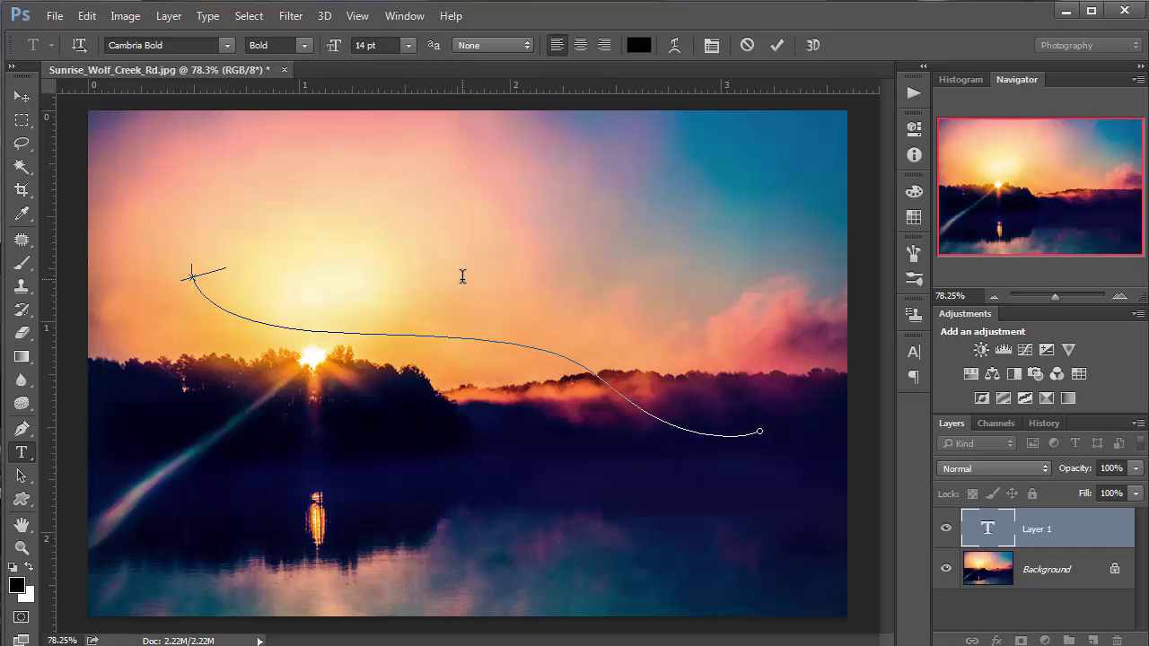
type("LAZY")
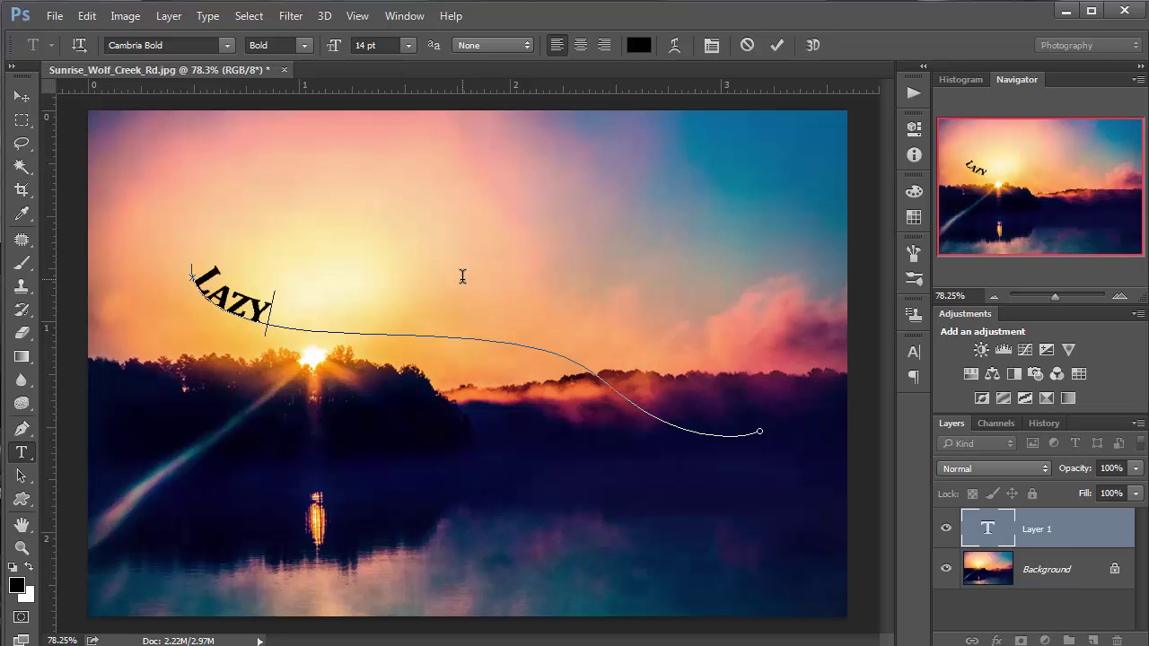
type(" TYPE")
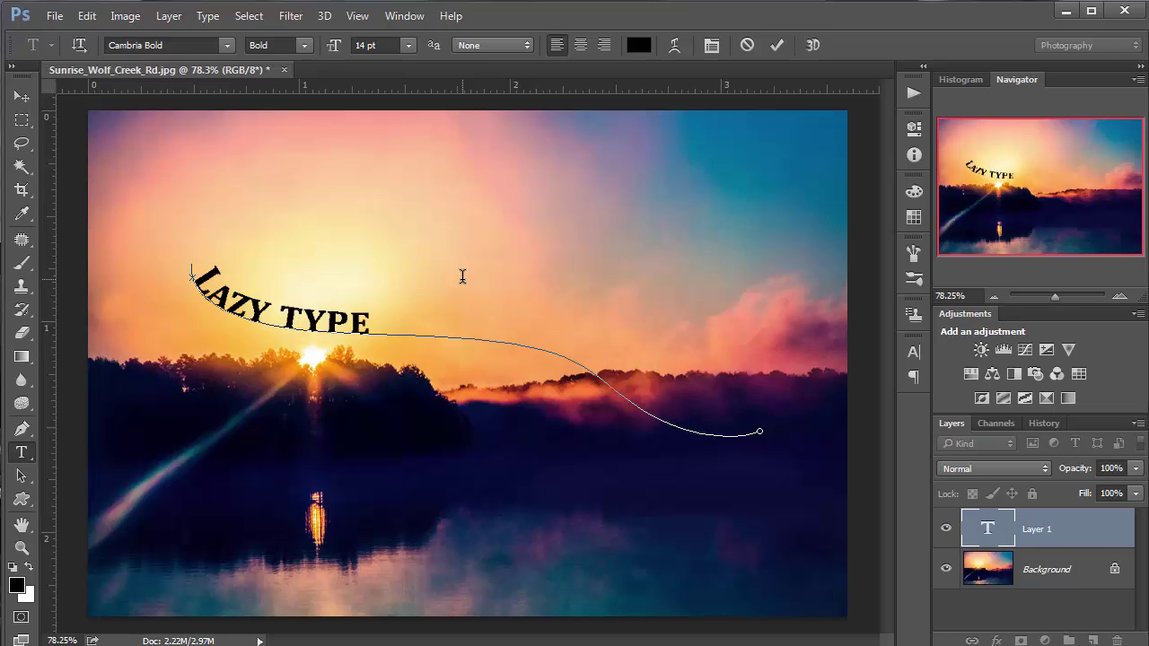
type(" ON AN E")
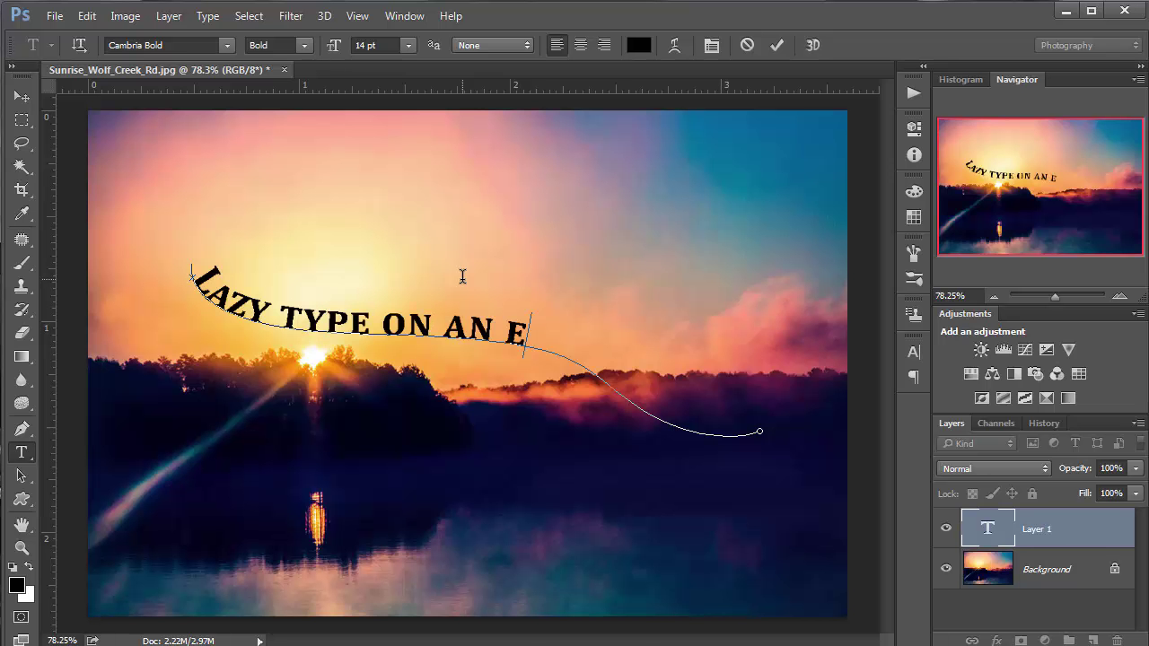
type("ARLY")
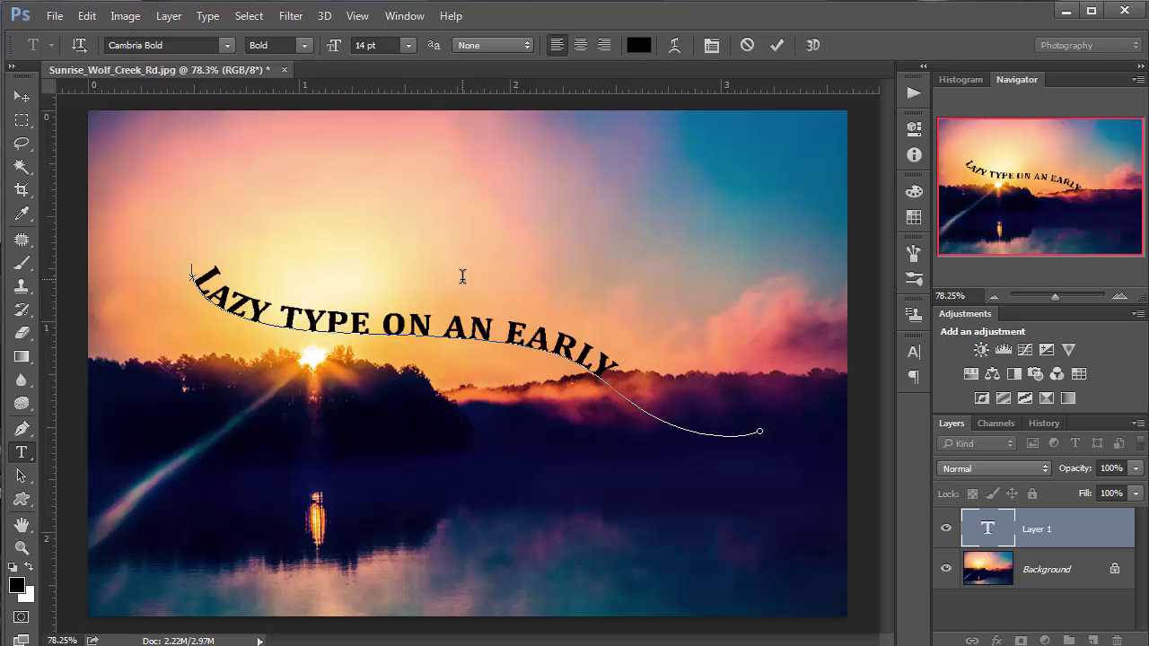
type(" MORN")
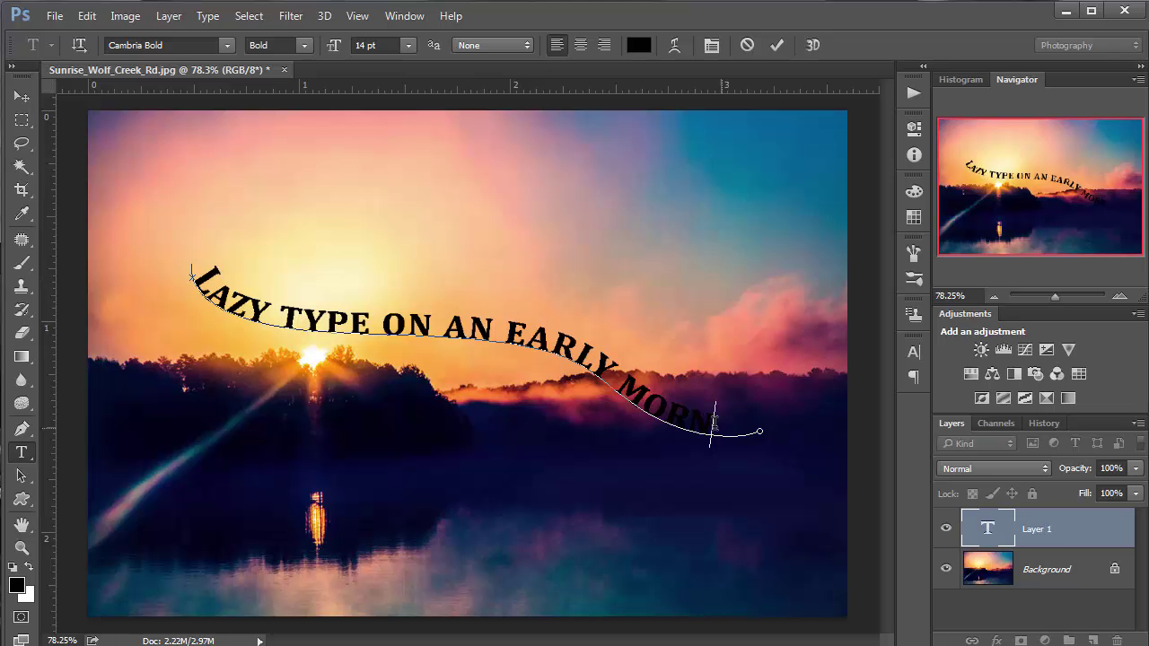
Set the tracking of the whole path text to 55 and commit the text
left_click_drag(715, 420, 186, 282)
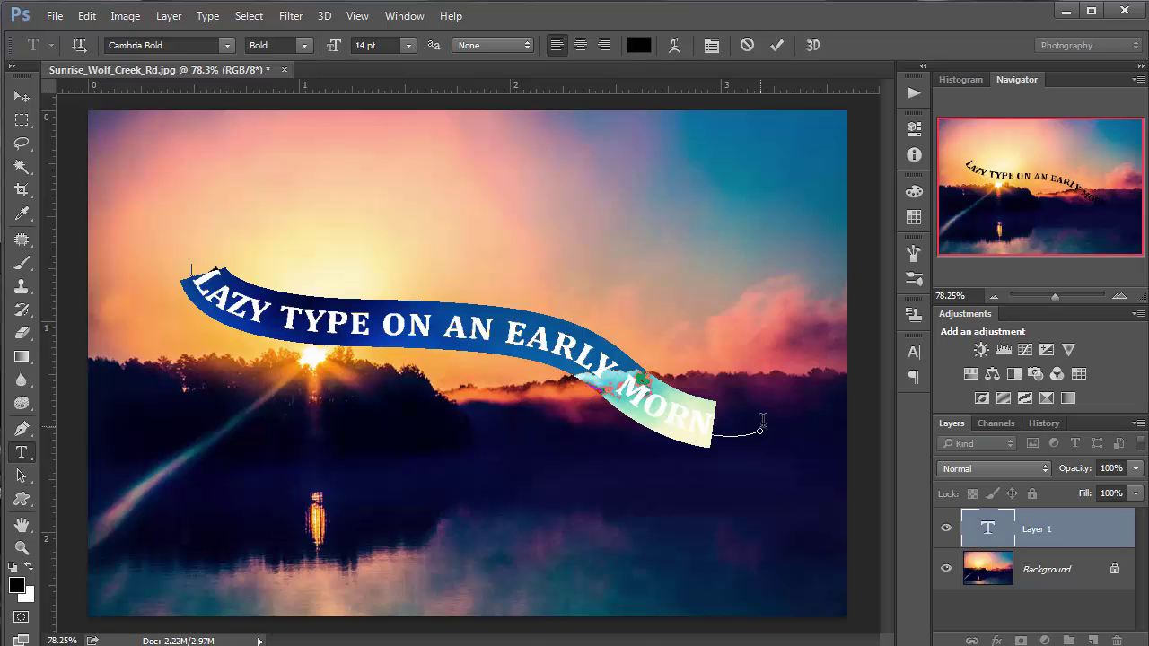
left_click(712, 45)
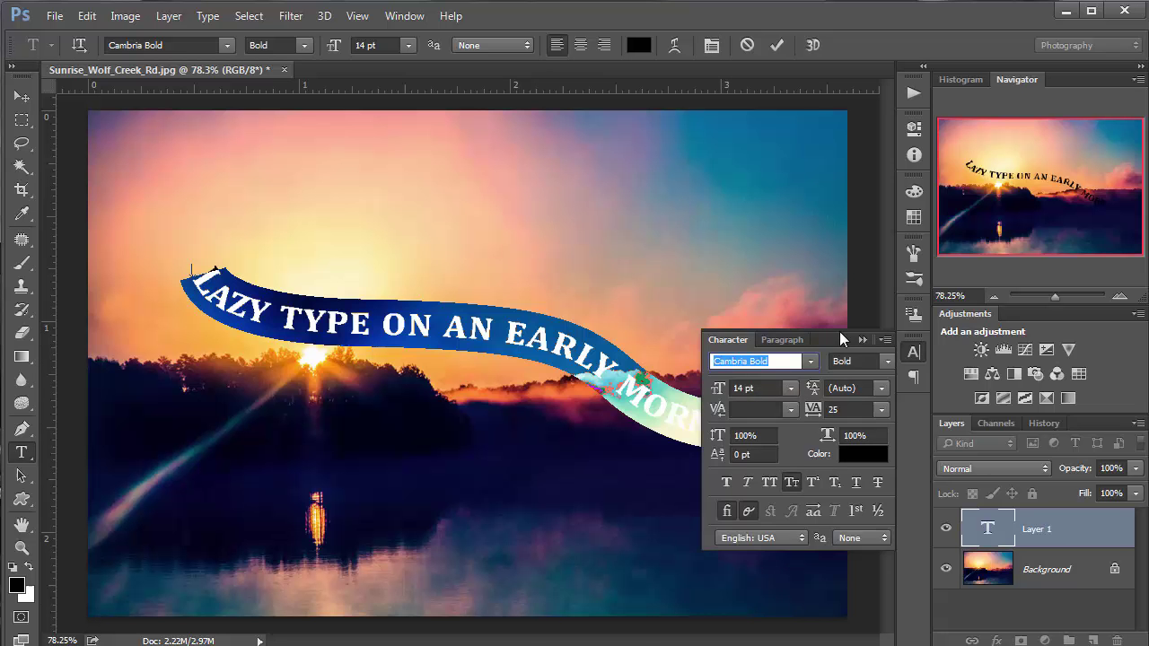
left_click_drag(830, 338, 829, 101)
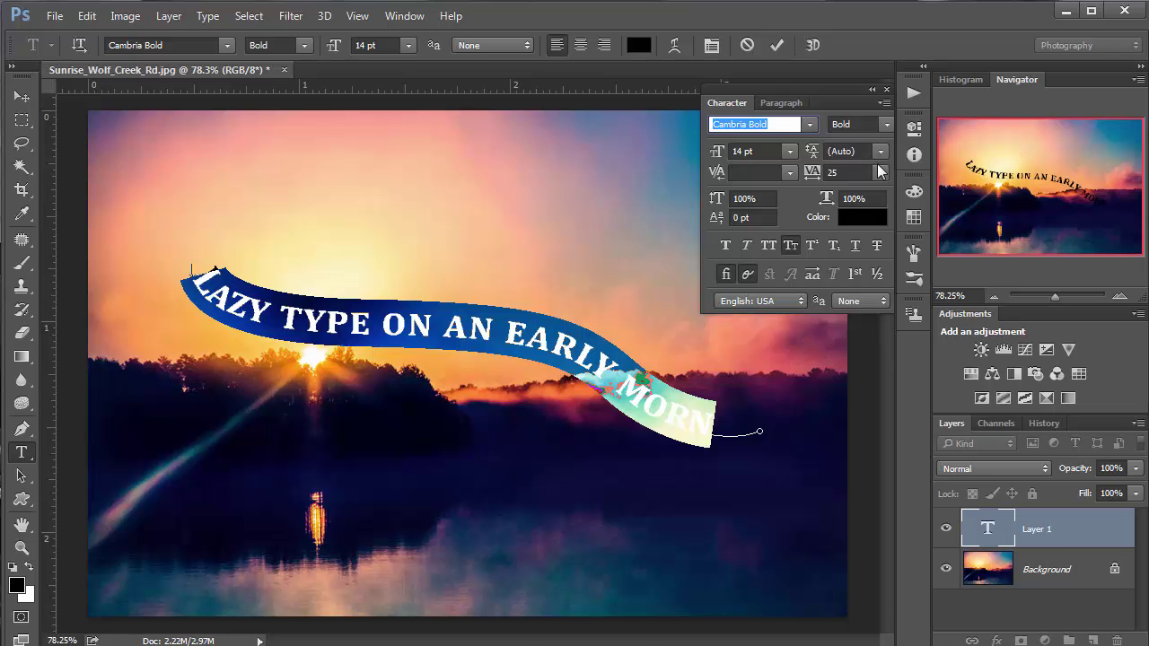
left_click(835, 174)
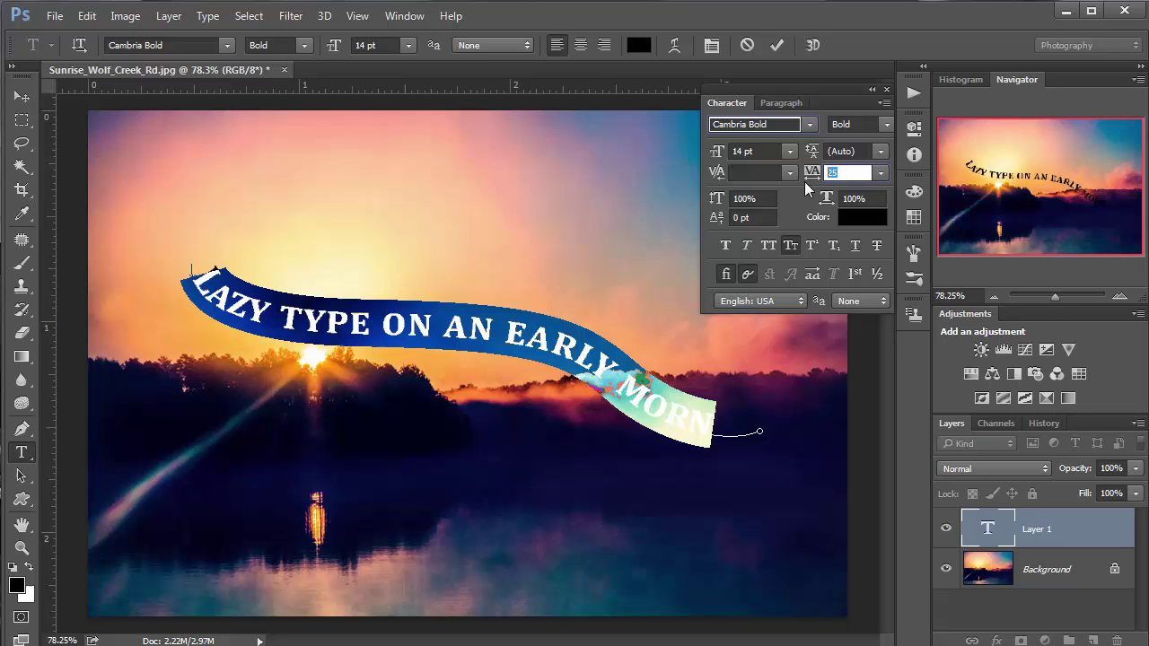
type("35")
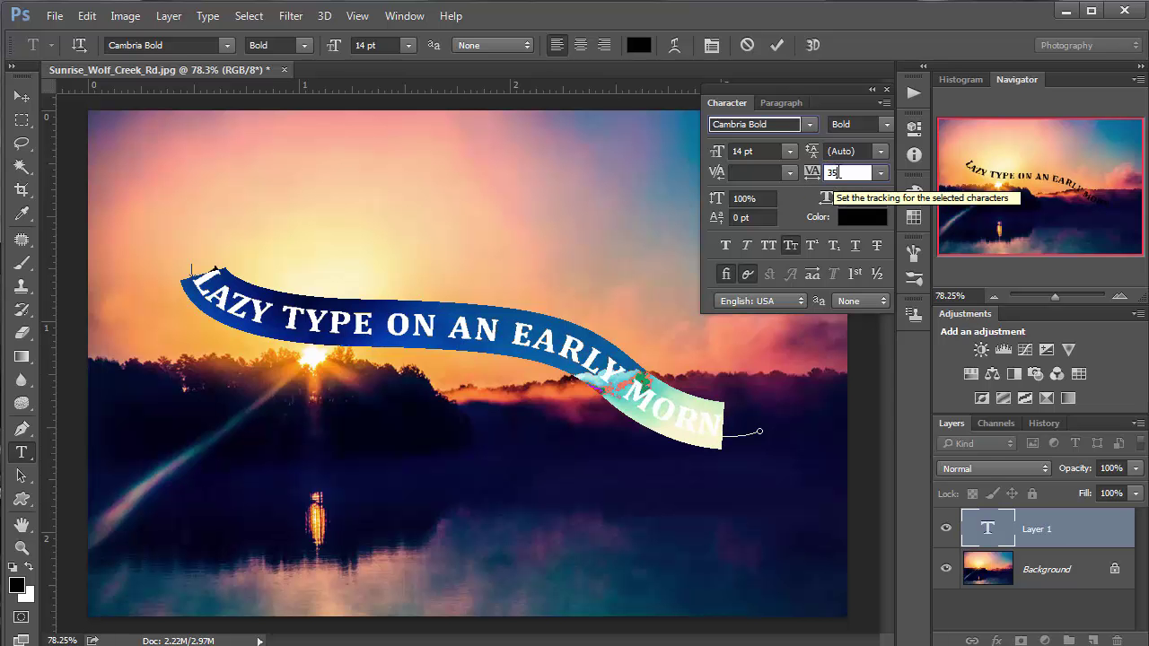
left_click_drag(813, 173, 812, 176)
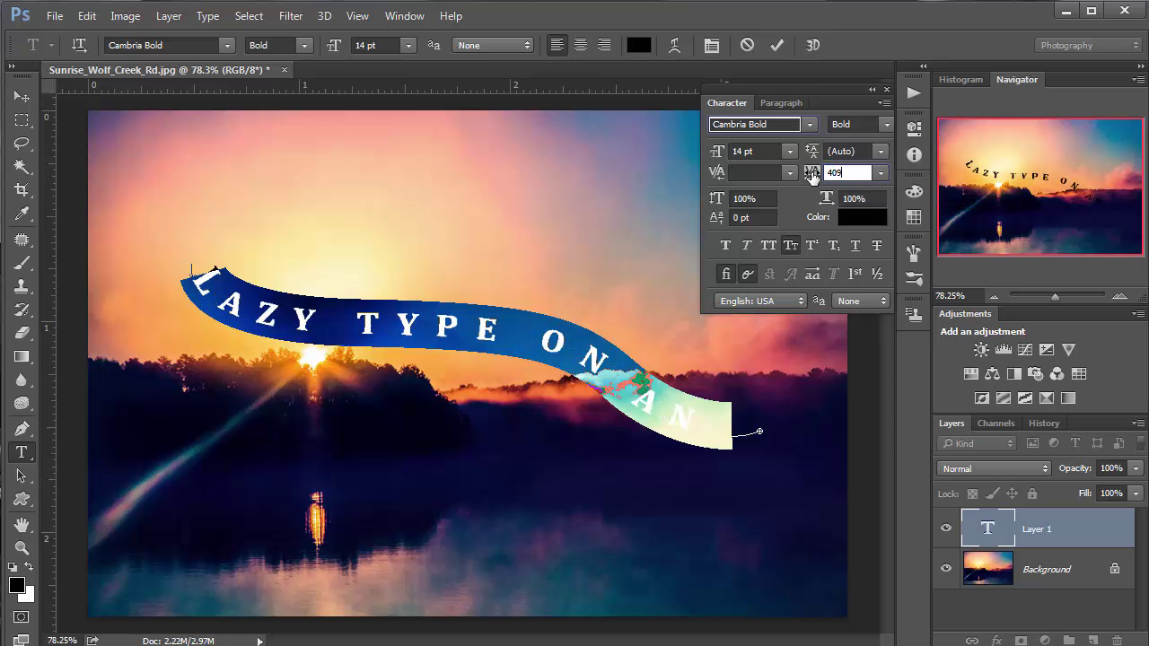
left_click(811, 177)
type("45")
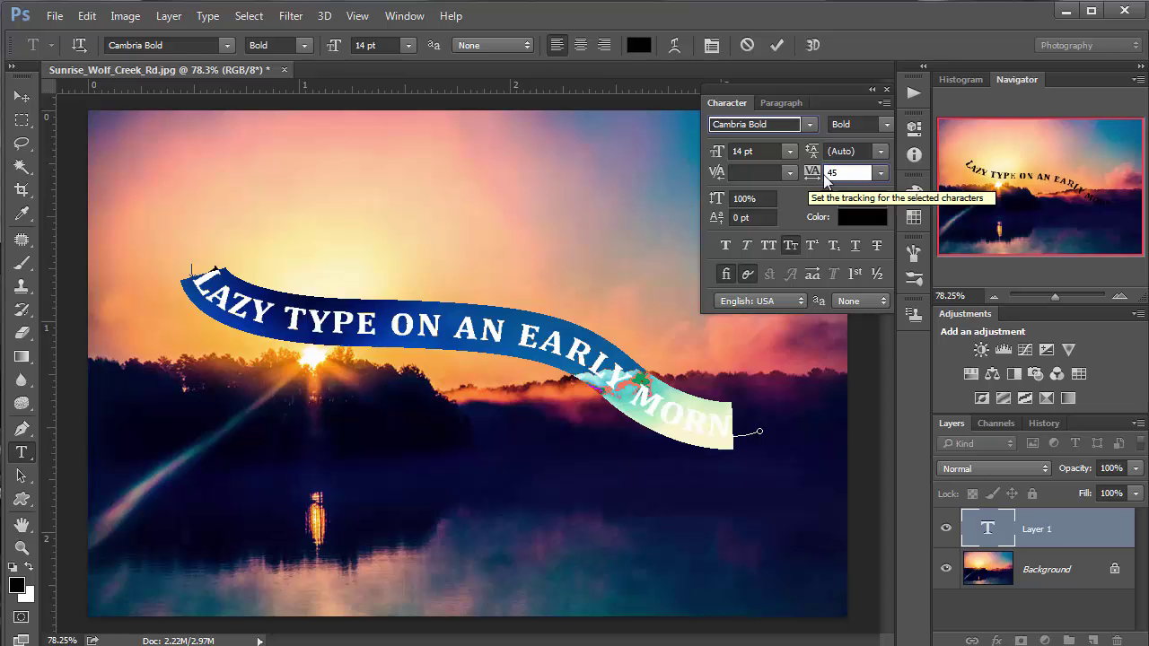
left_click(813, 175)
type("55")
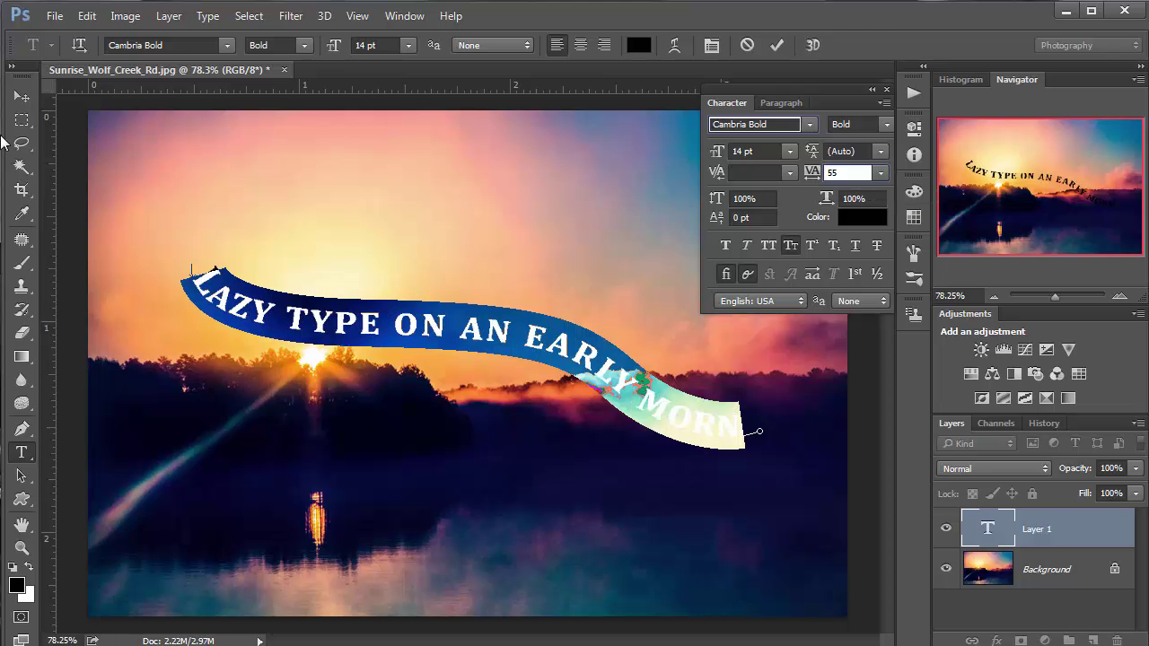
left_click(24, 97)
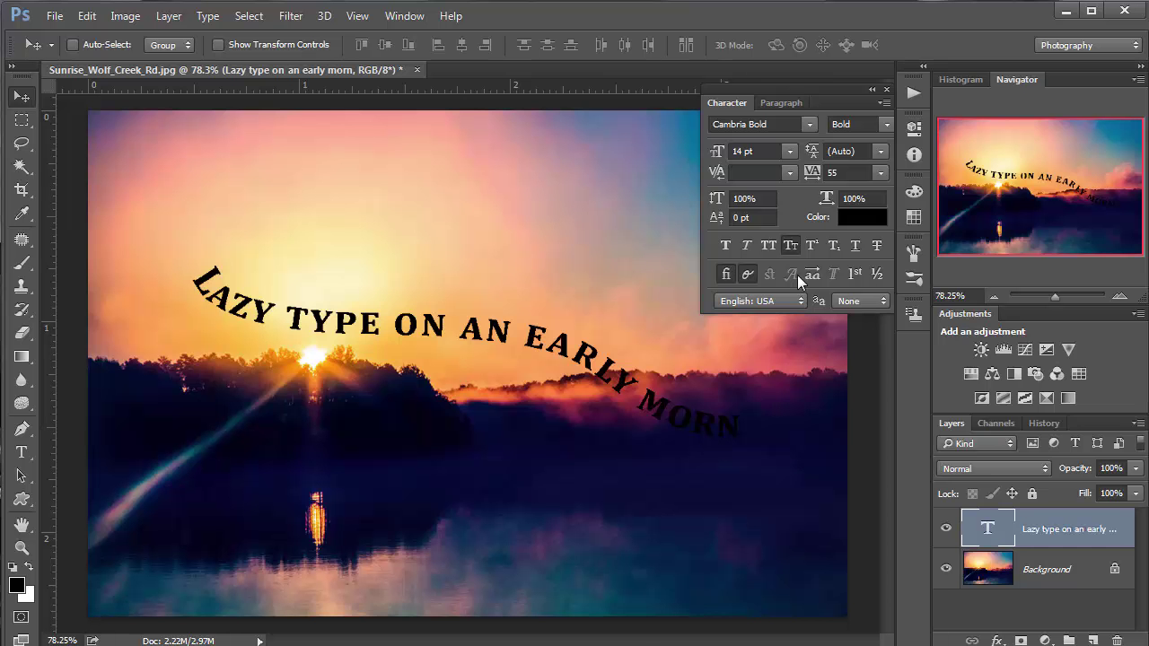
Recolour the whole path text to near-white #fbf5f5 and commit the text
double_click(986, 531)
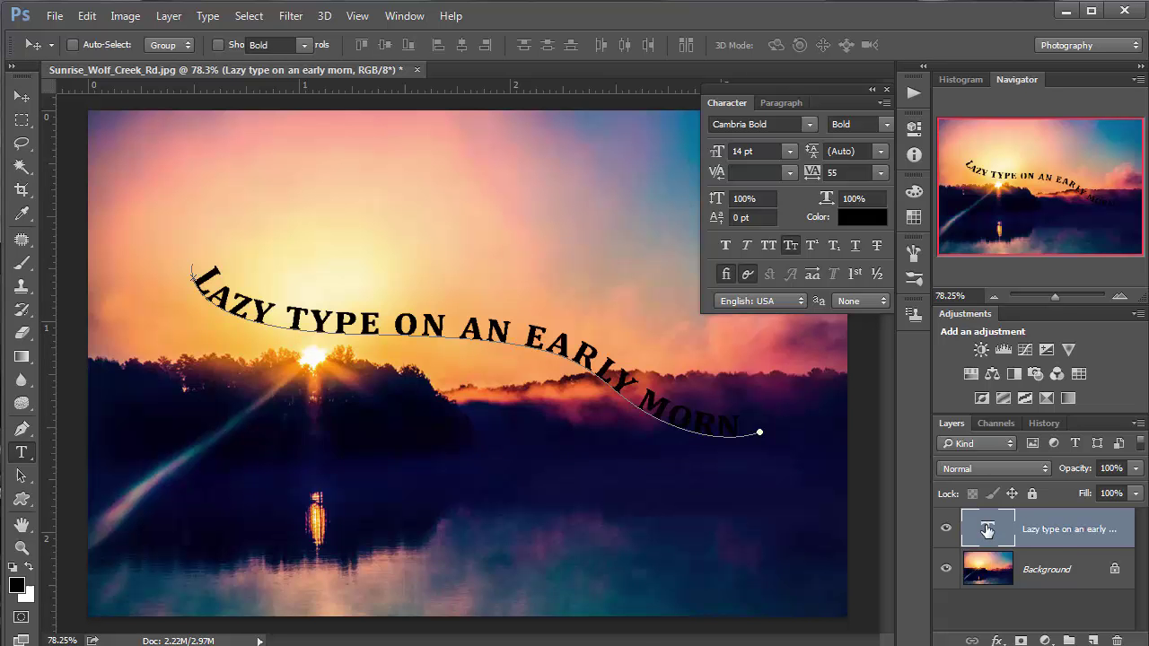
left_click(862, 220)
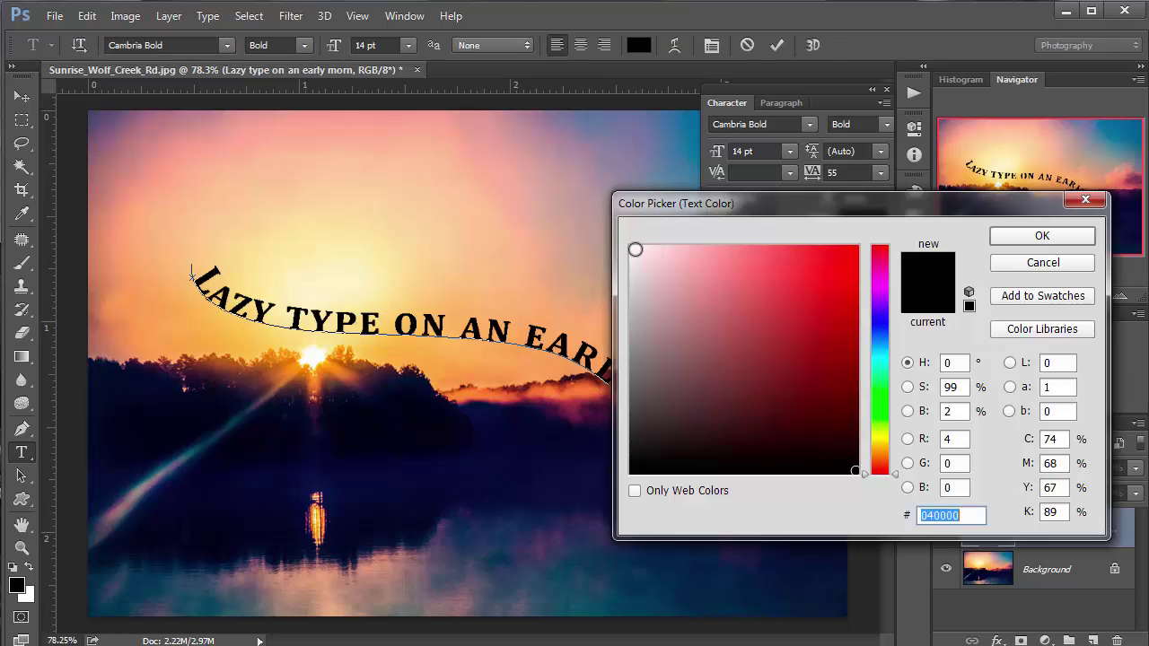
left_click(634, 250)
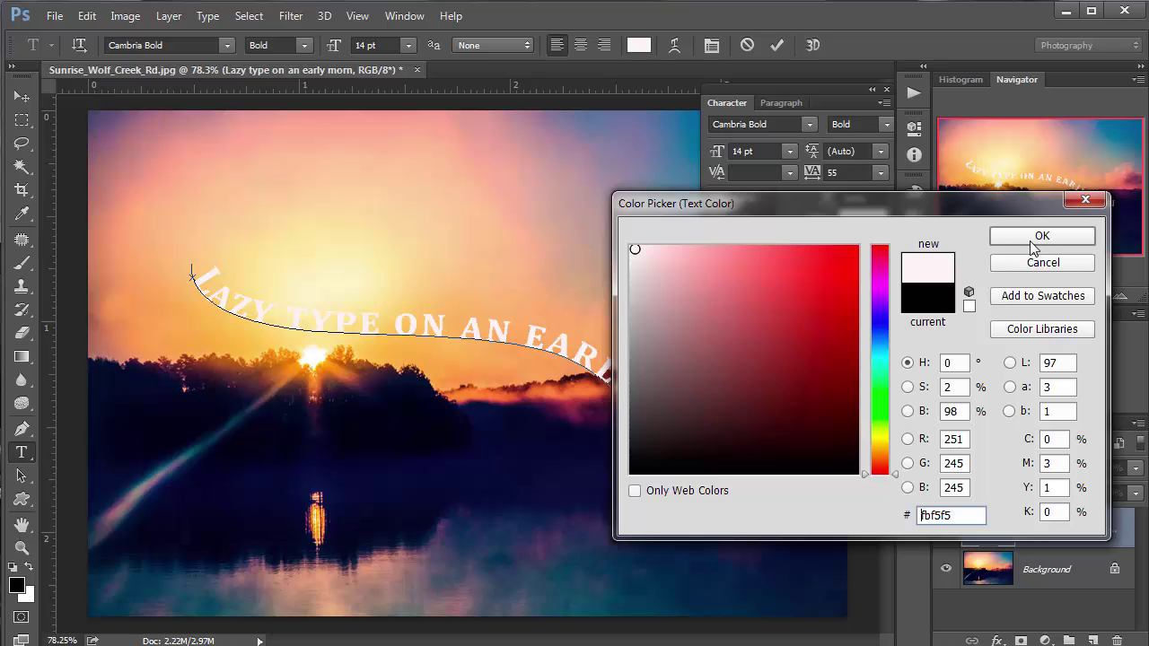
left_click(1029, 239)
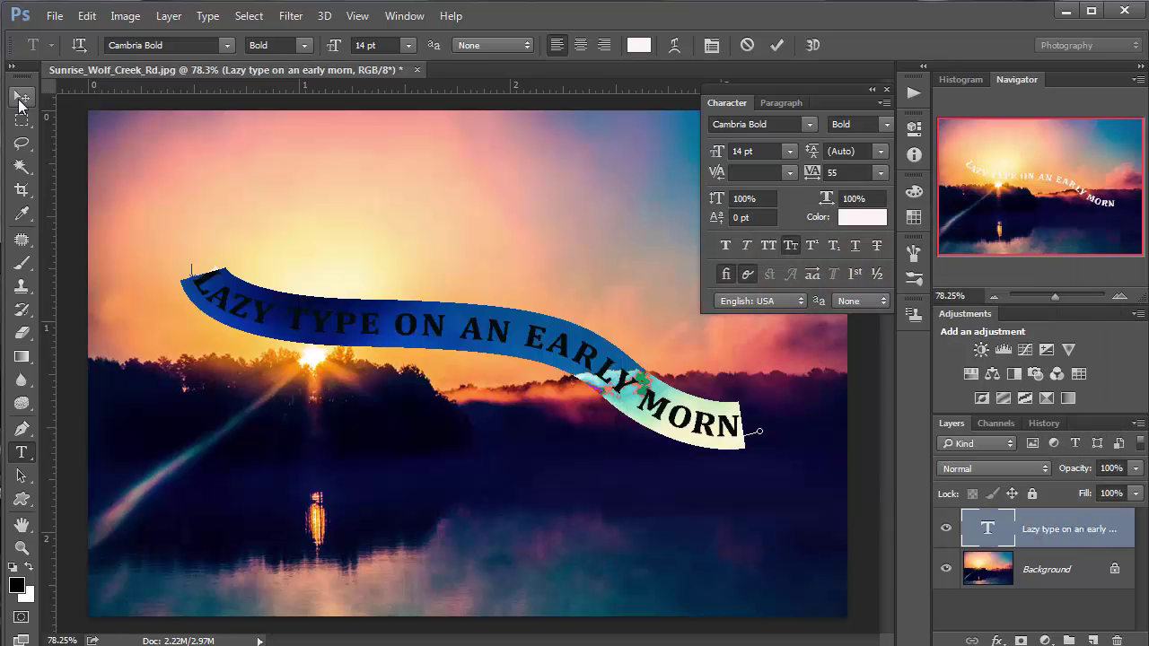
left_click(22, 96)
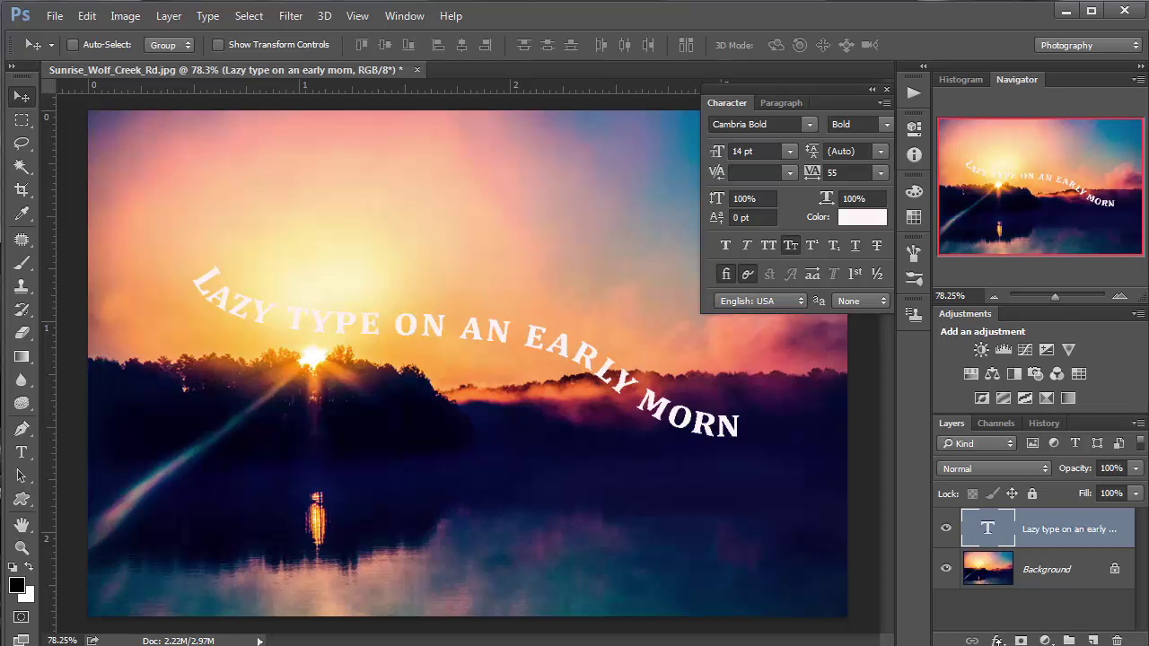
Apply a Drop Shadow with the default settings to the path text layer and close the Character panel
left_click(997, 641)
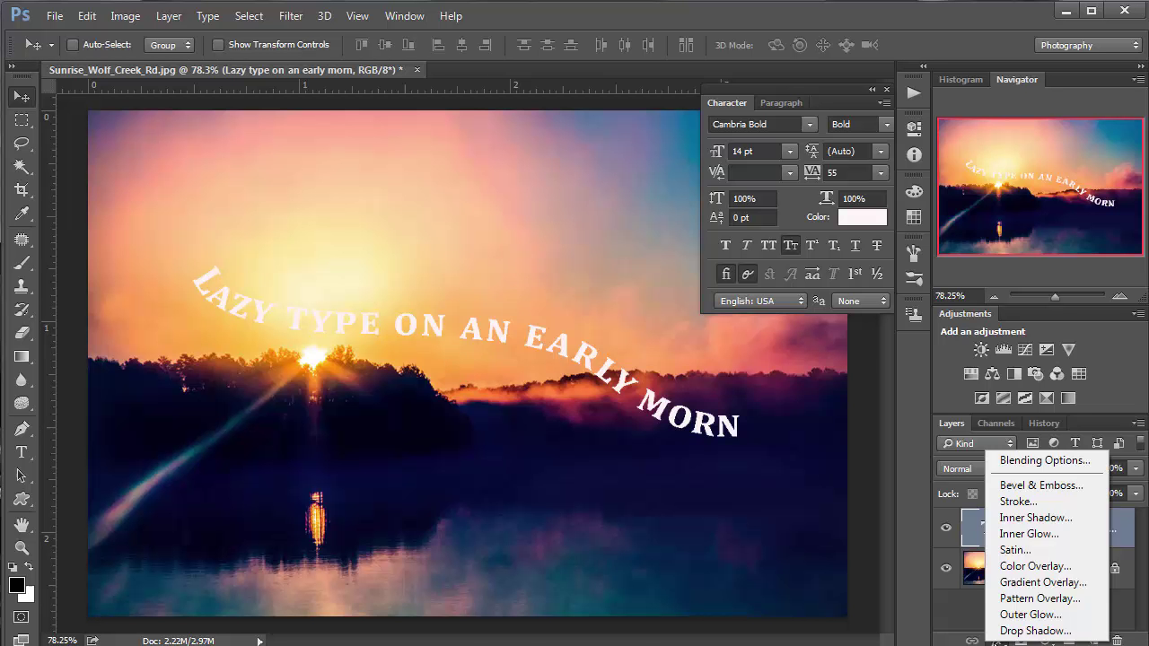
left_click(1024, 631)
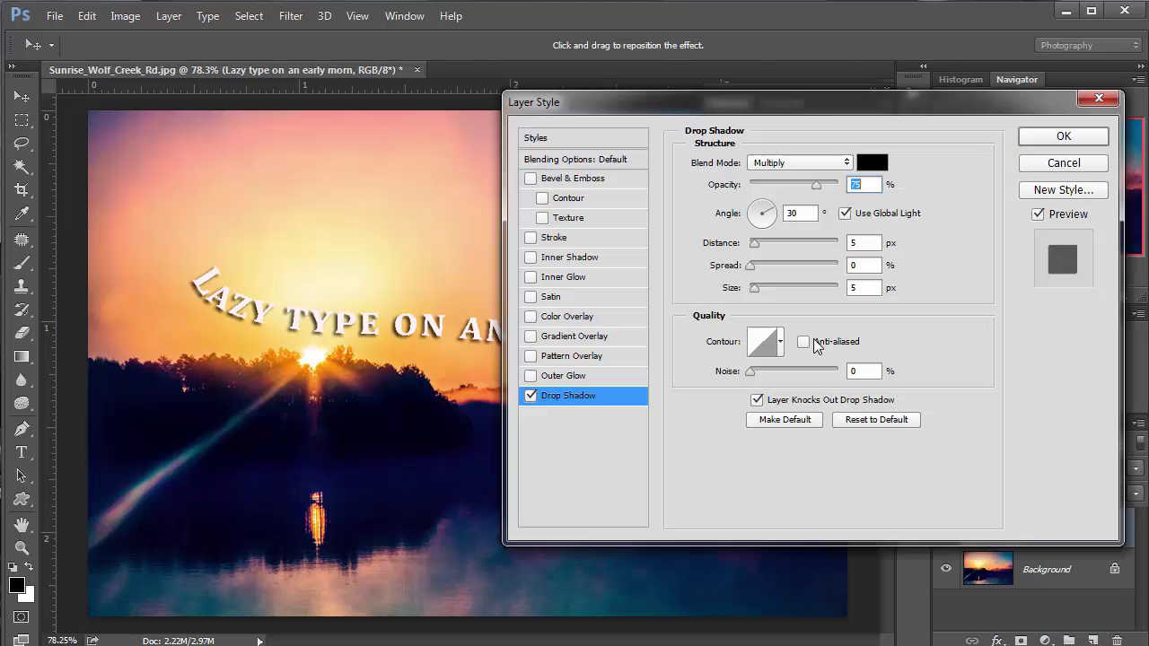
left_click(1064, 136)
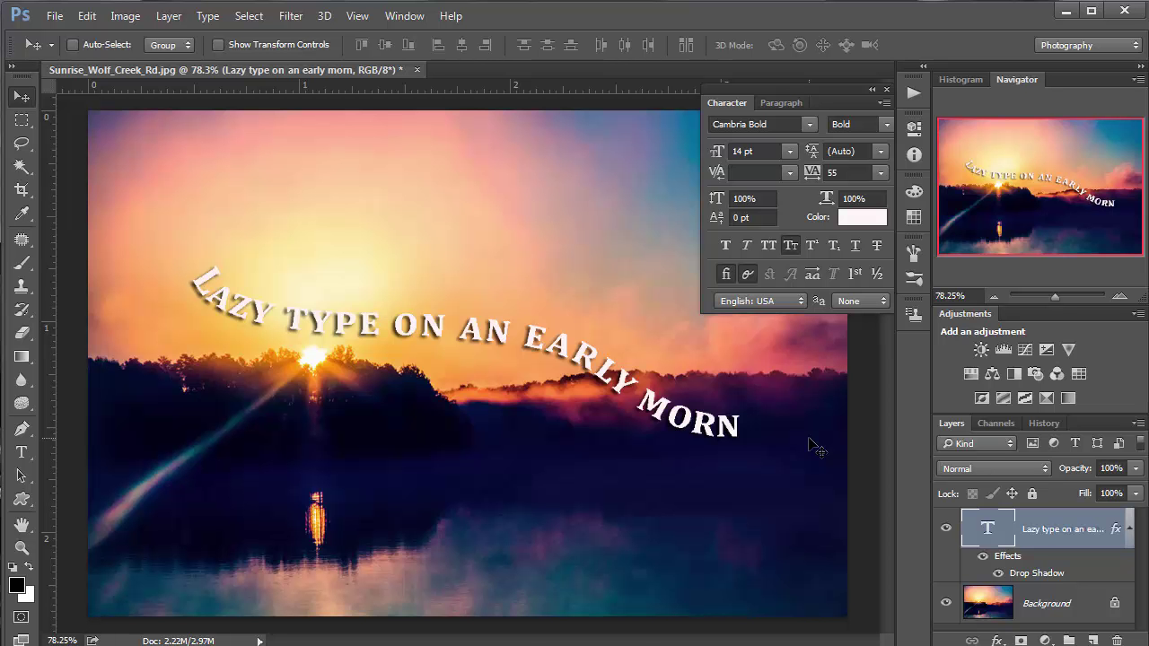
left_click(886, 91)
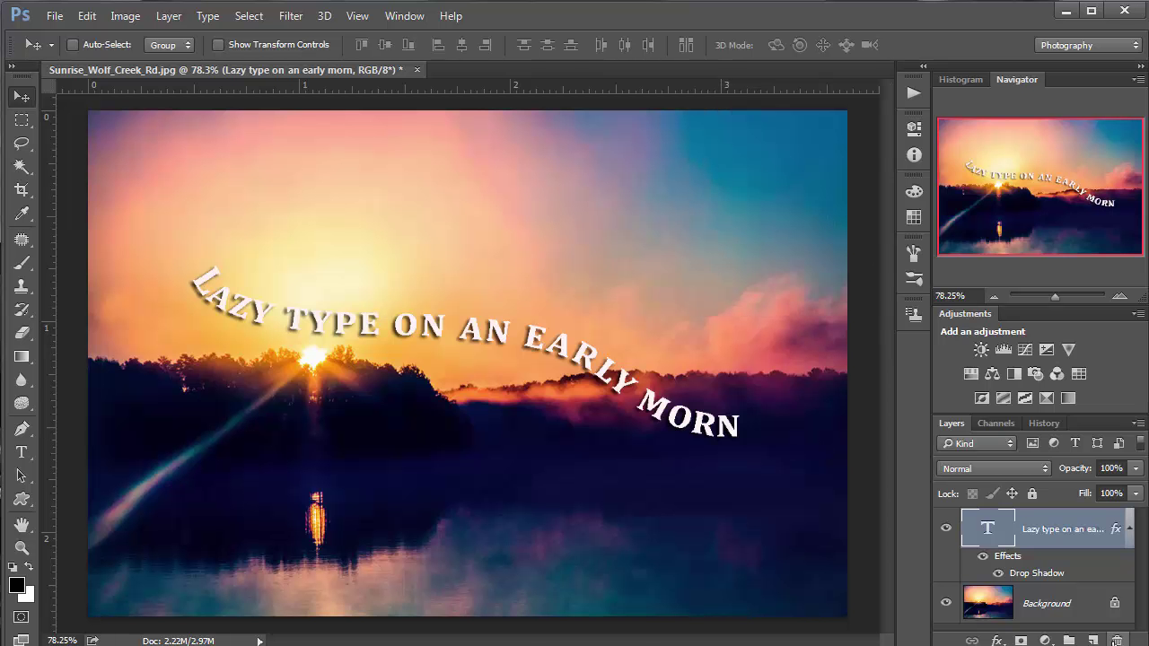
Delete the path text layer and make a circular selection spanning the sky and treeline with the Elliptical Marquee tool
left_click(1116, 640)
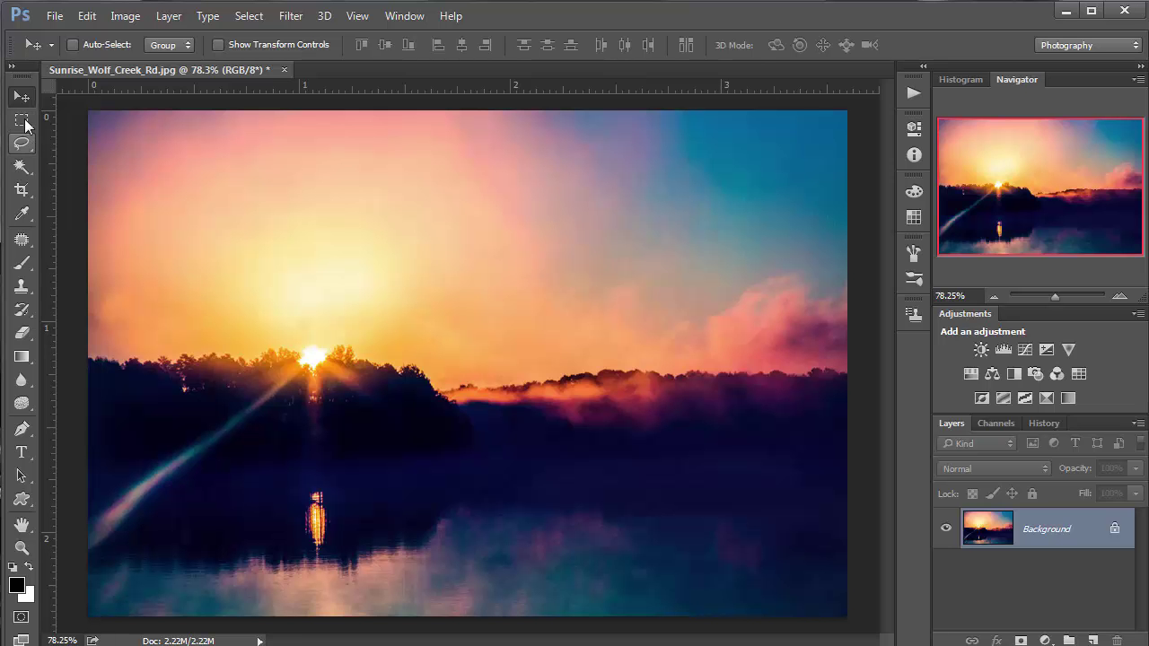
left_click(23, 121)
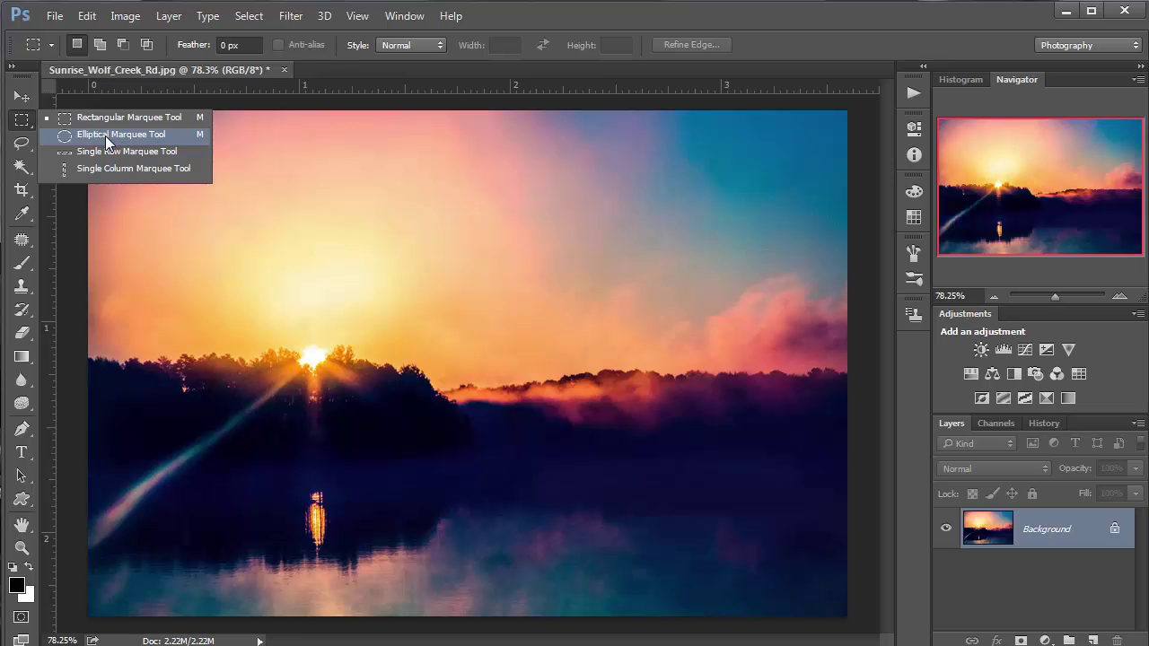
left_click(105, 136)
left_click_drag(322, 261, 587, 467)
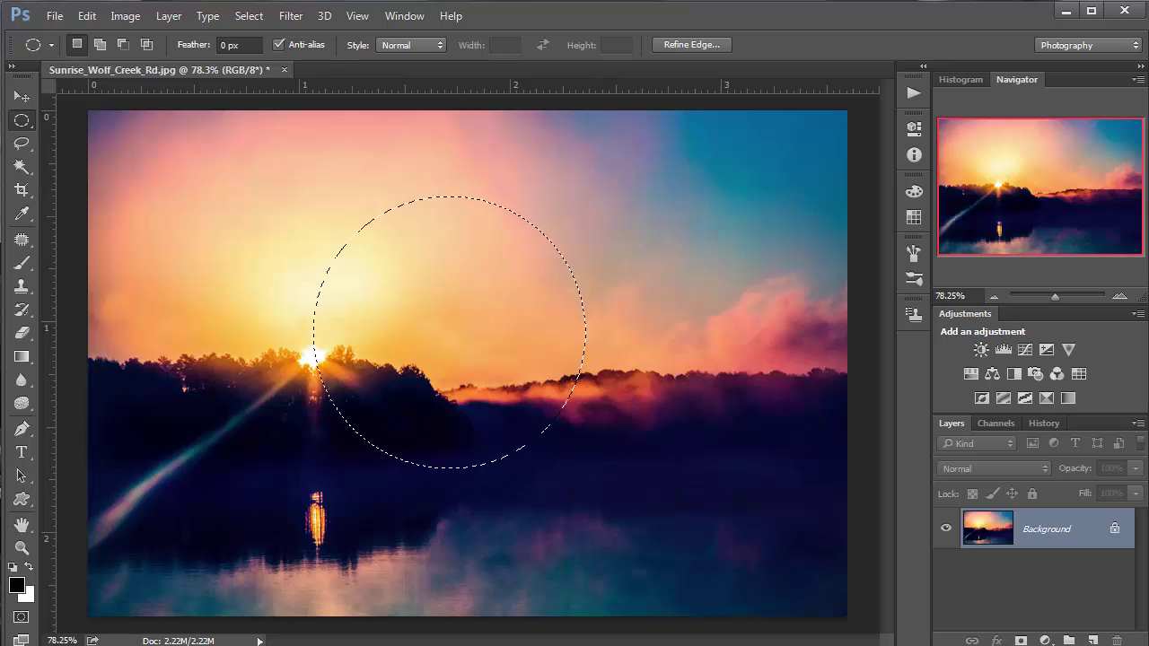
key("ctrl+d")
key("p")
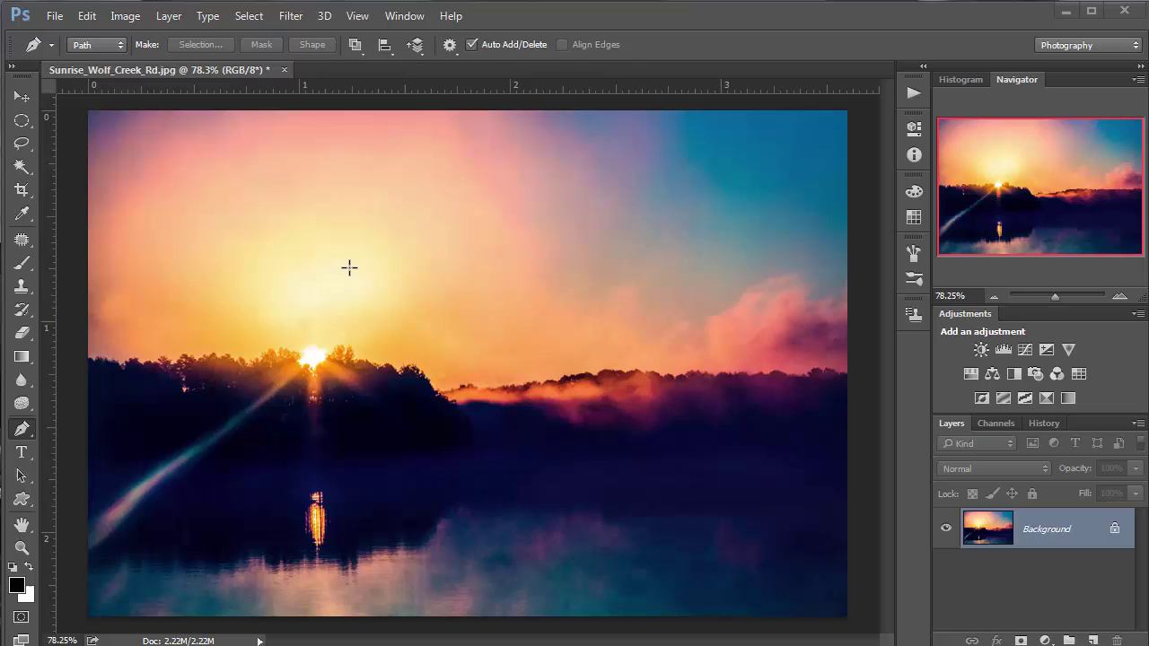
key("ctrl+z")
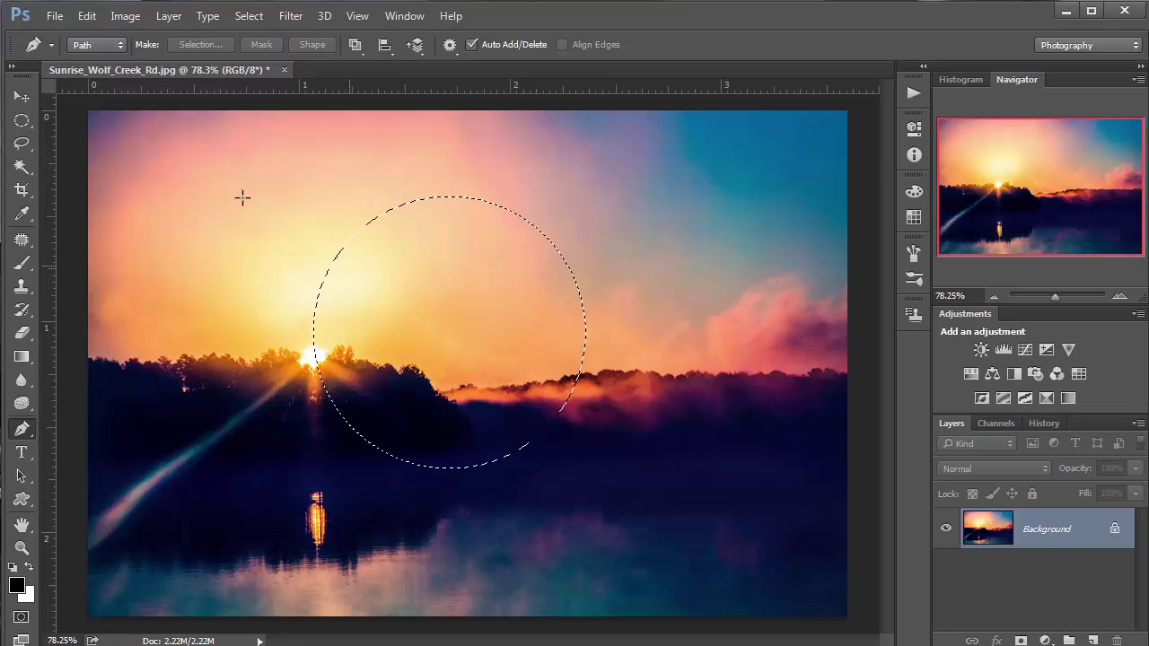
left_click(22, 121)
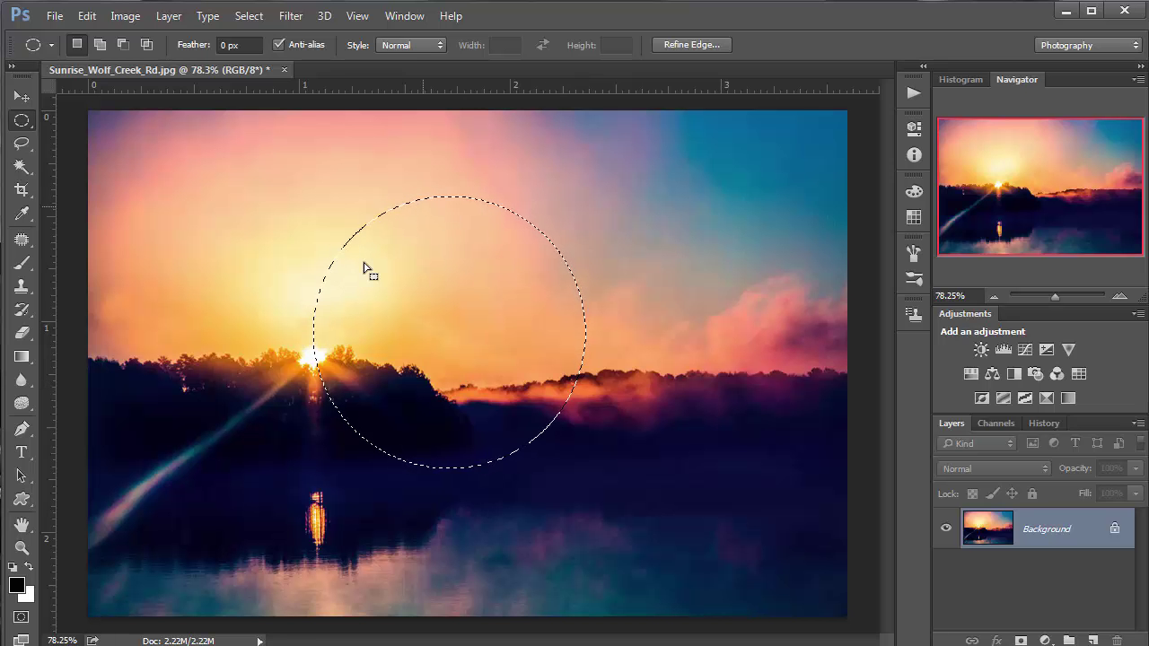
Show the Paths panel and convert the circular selection into a work path
left_click(23, 457)
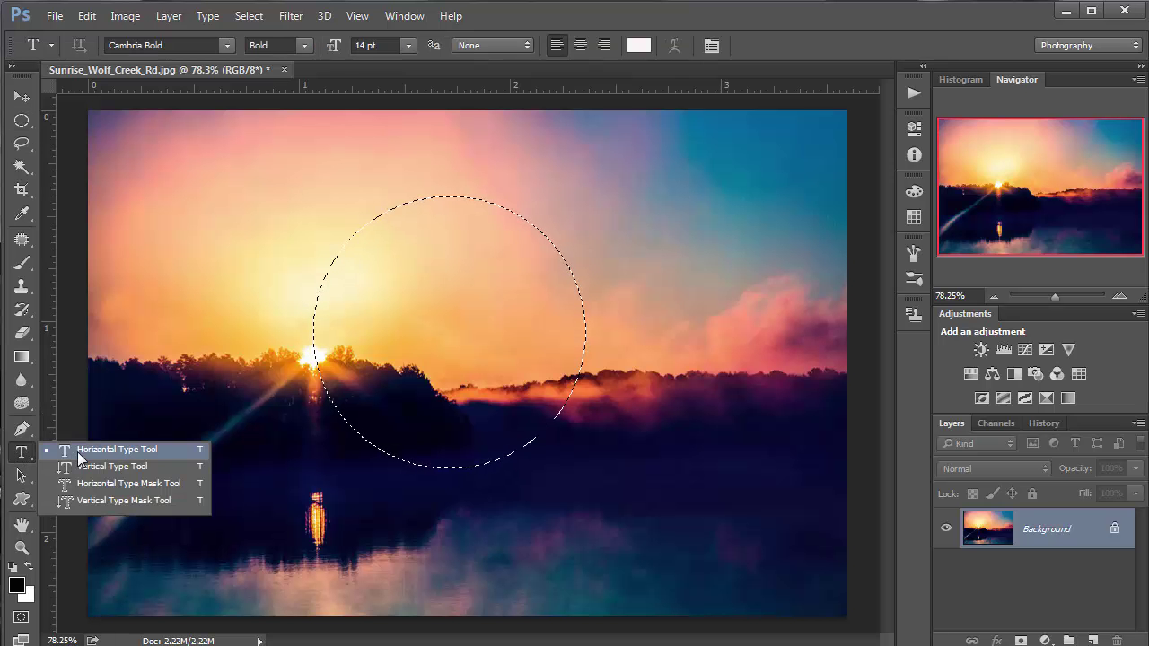
left_click(79, 456)
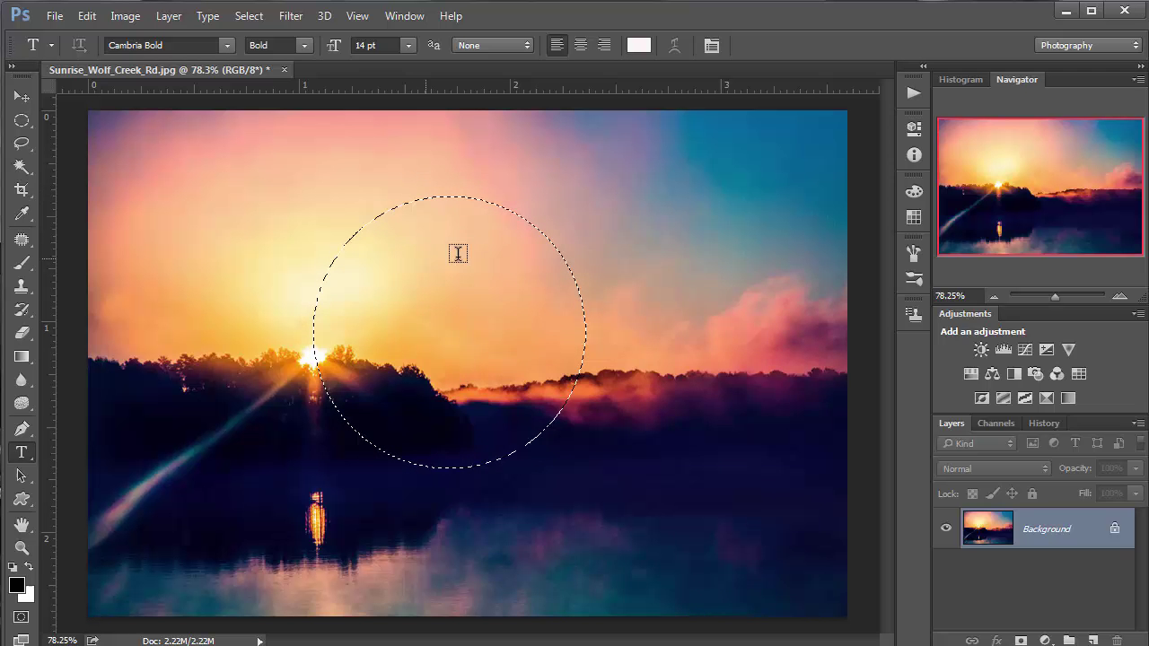
left_click(407, 18)
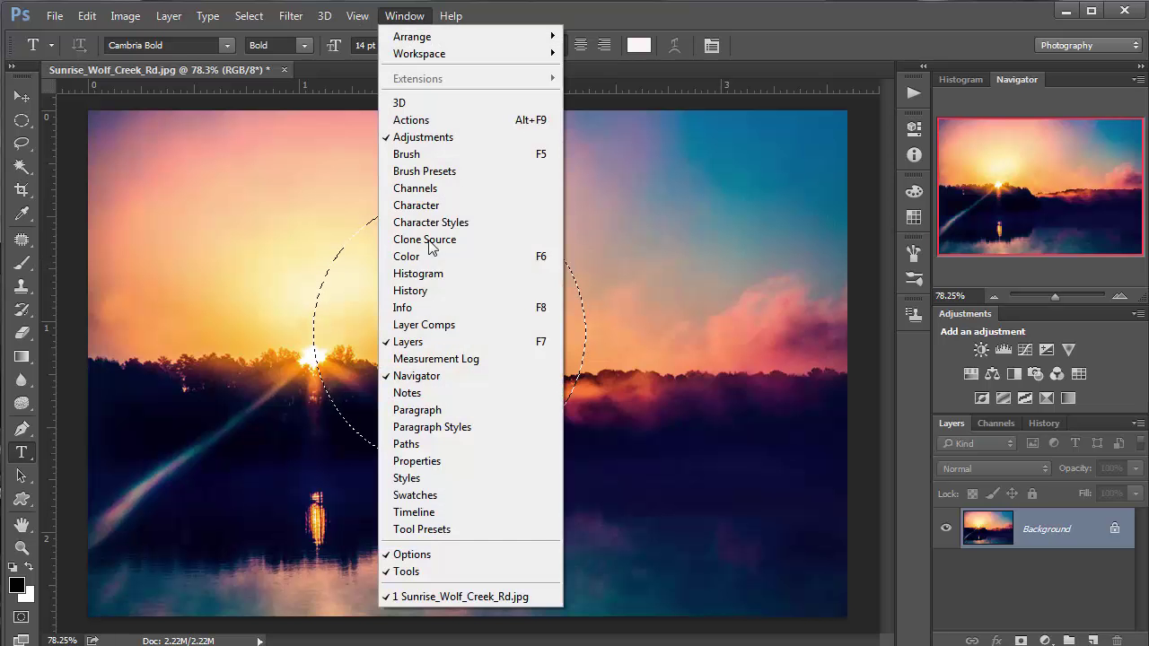
left_click(432, 450)
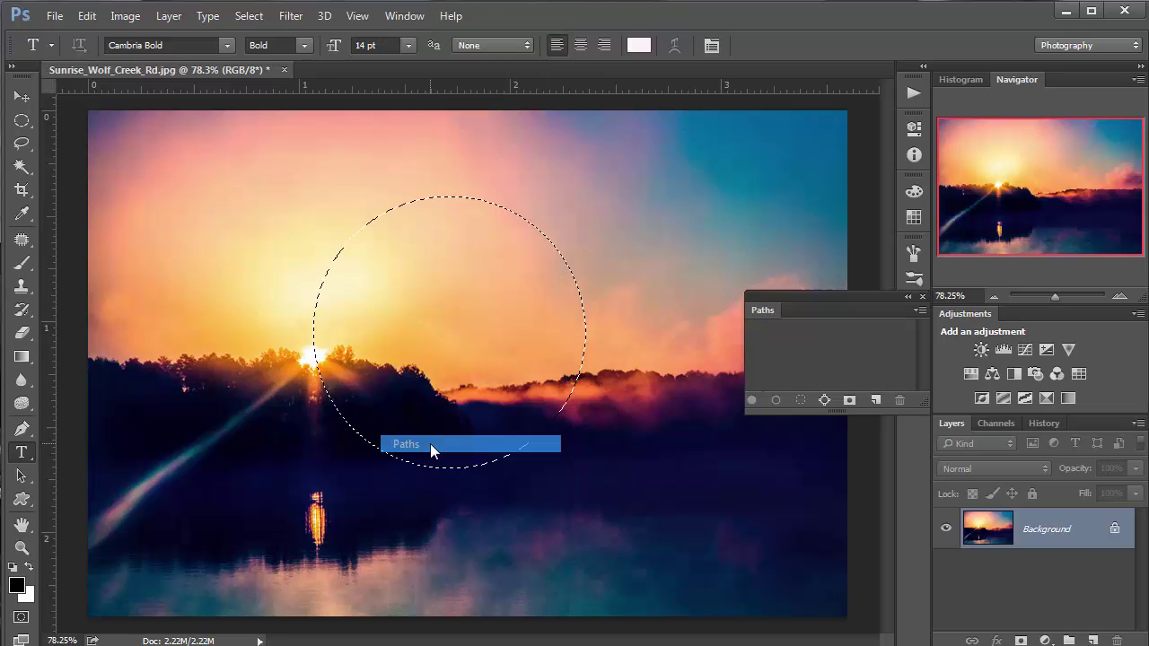
left_click(26, 431)
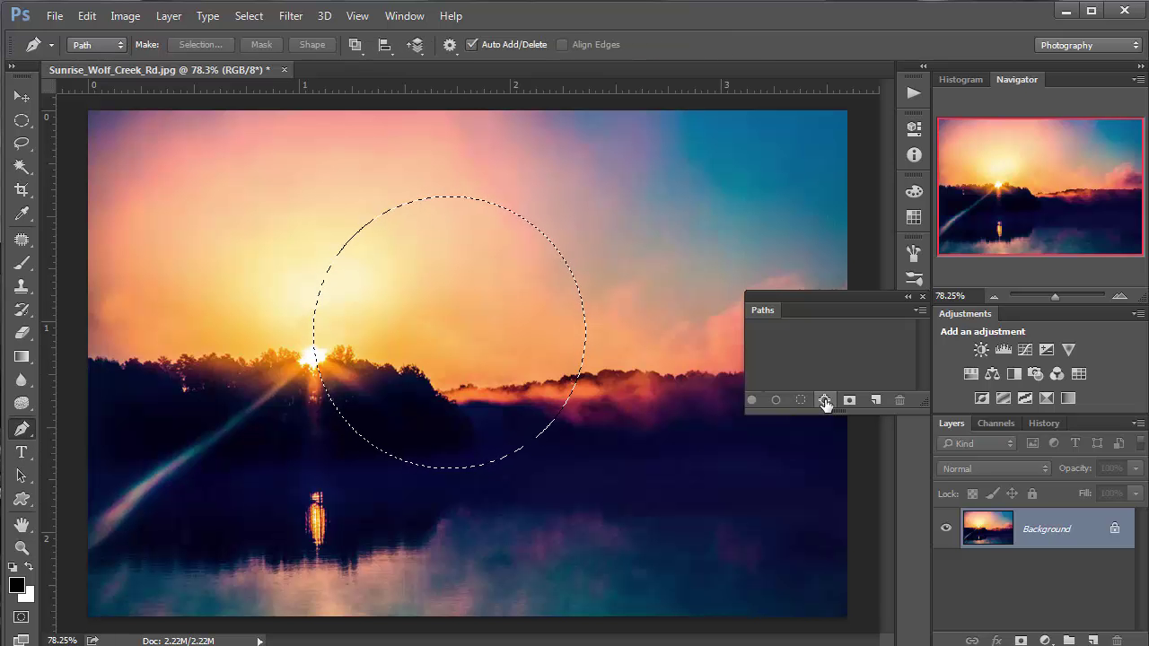
left_click(824, 401)
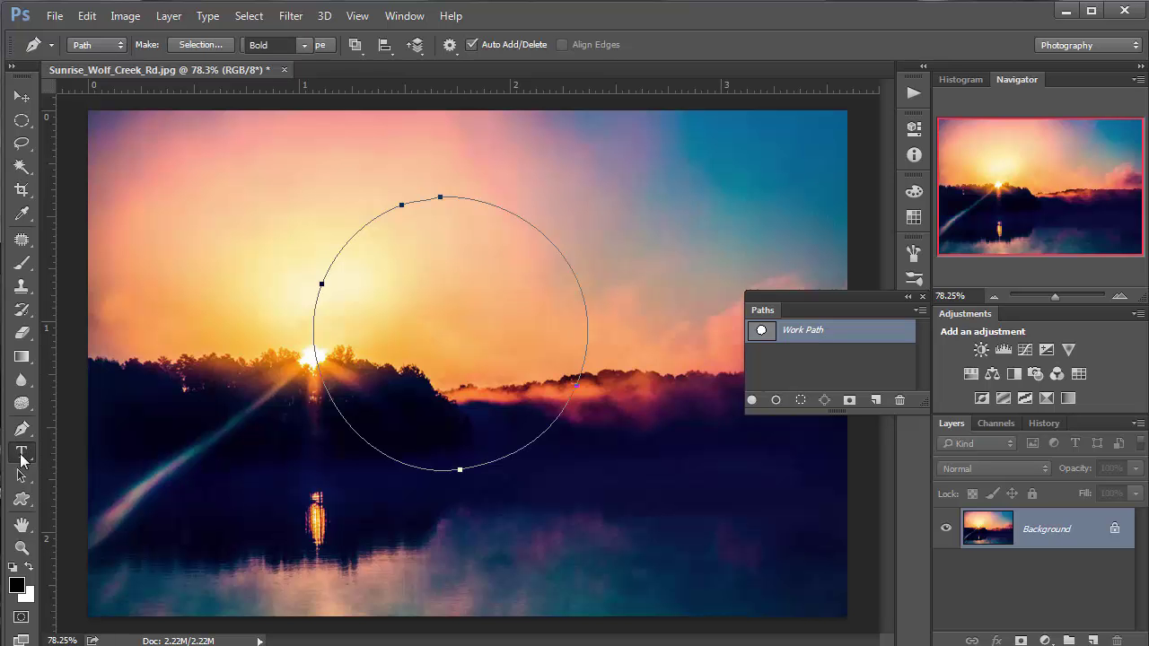
Add the text "Yes, I am able to type on a circle." around the circular path, starting at its upper-left side
left_click(21, 455)
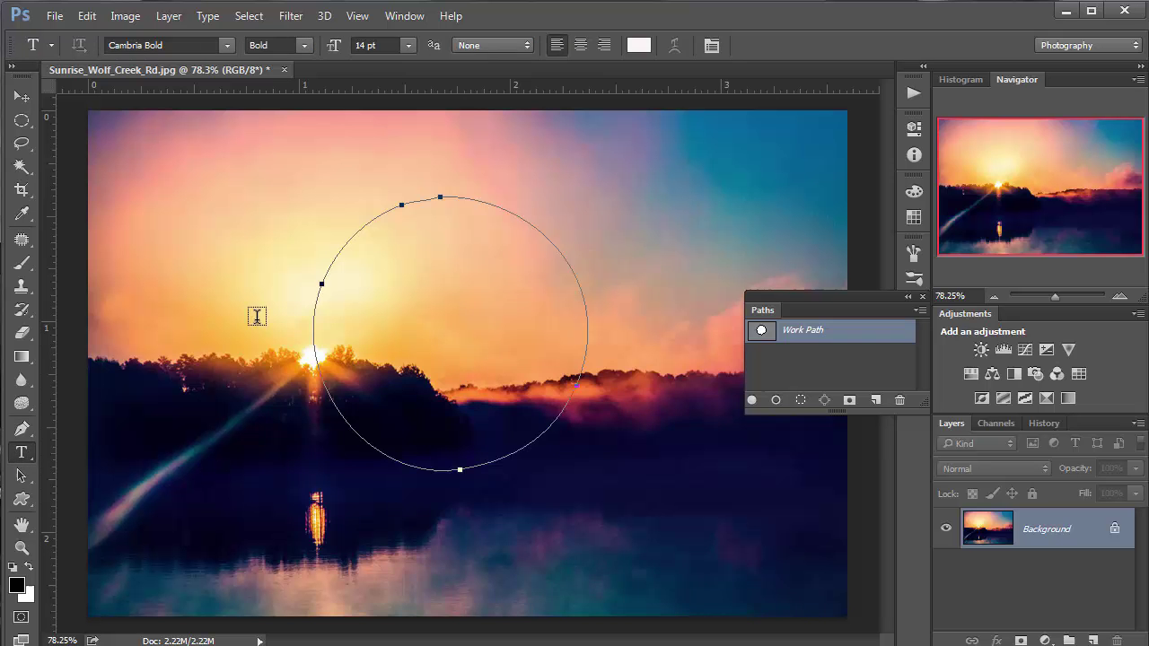
left_click(342, 241)
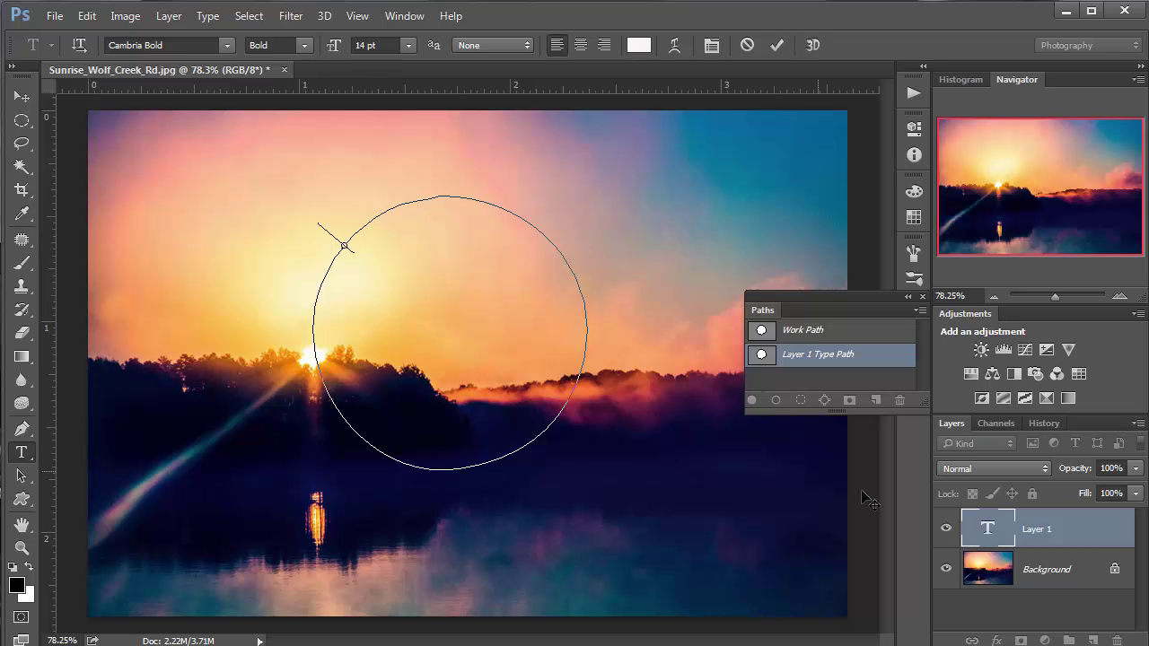
type("YES. I")
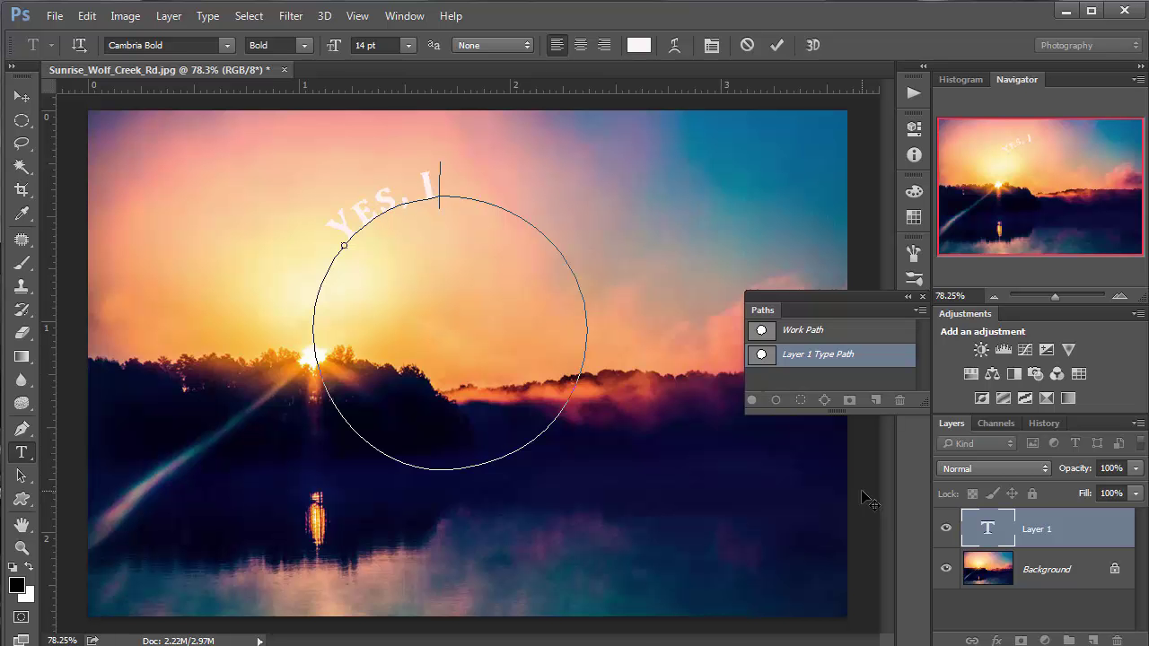
type(" AM ABL")
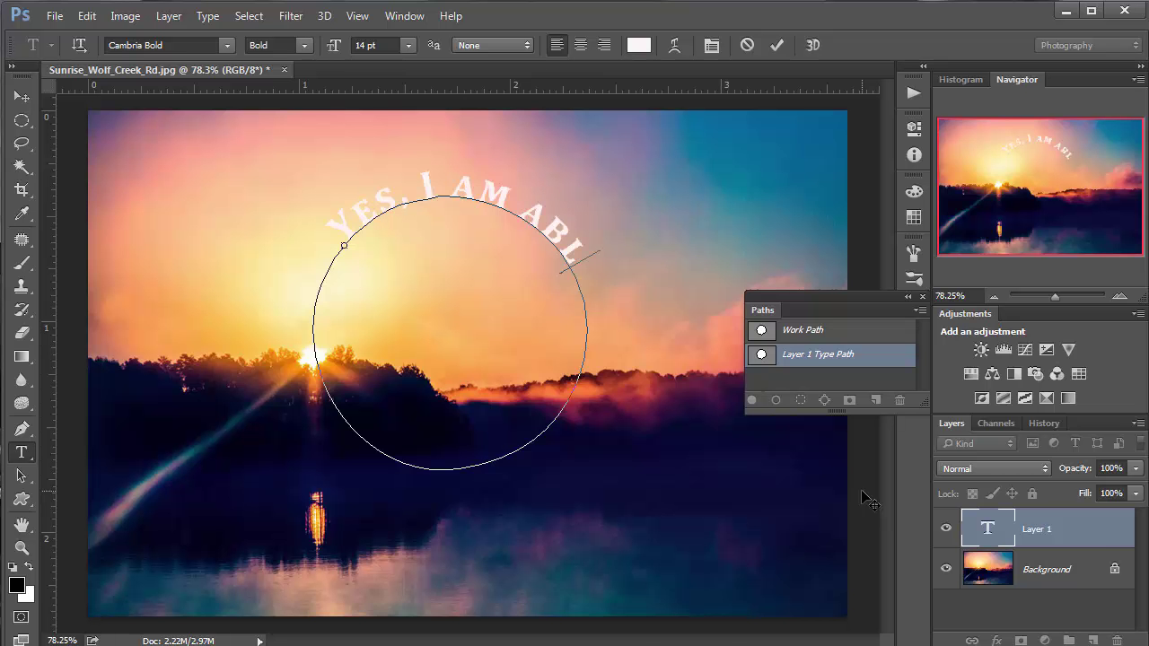
type("E TO TYP")
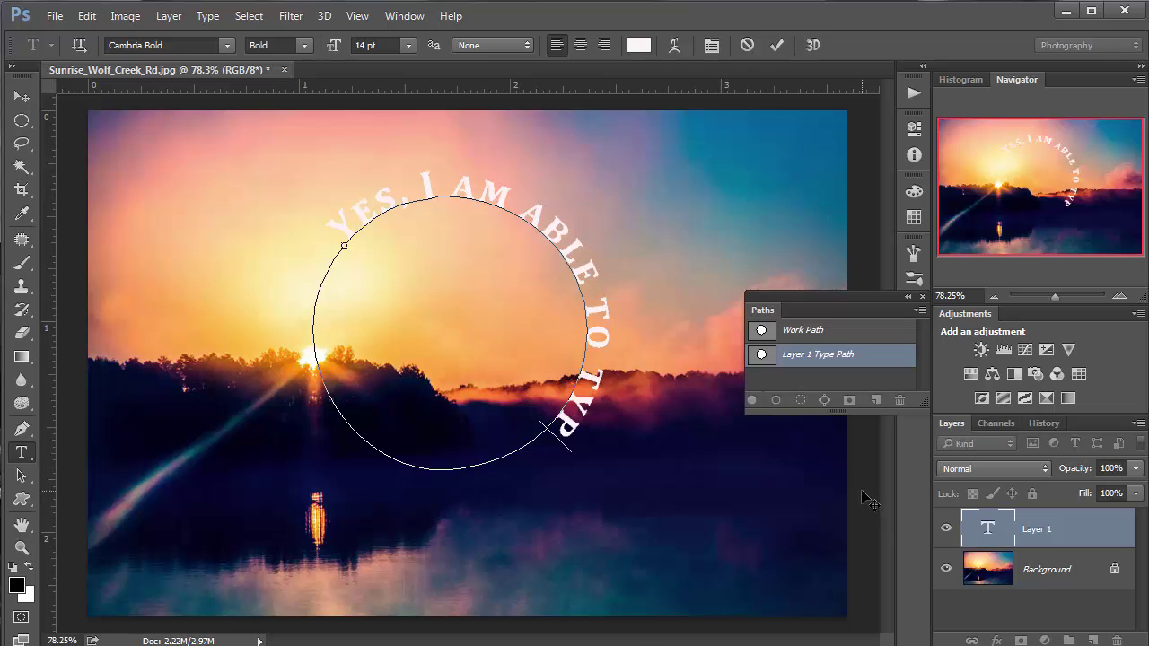
type("E ON A C")
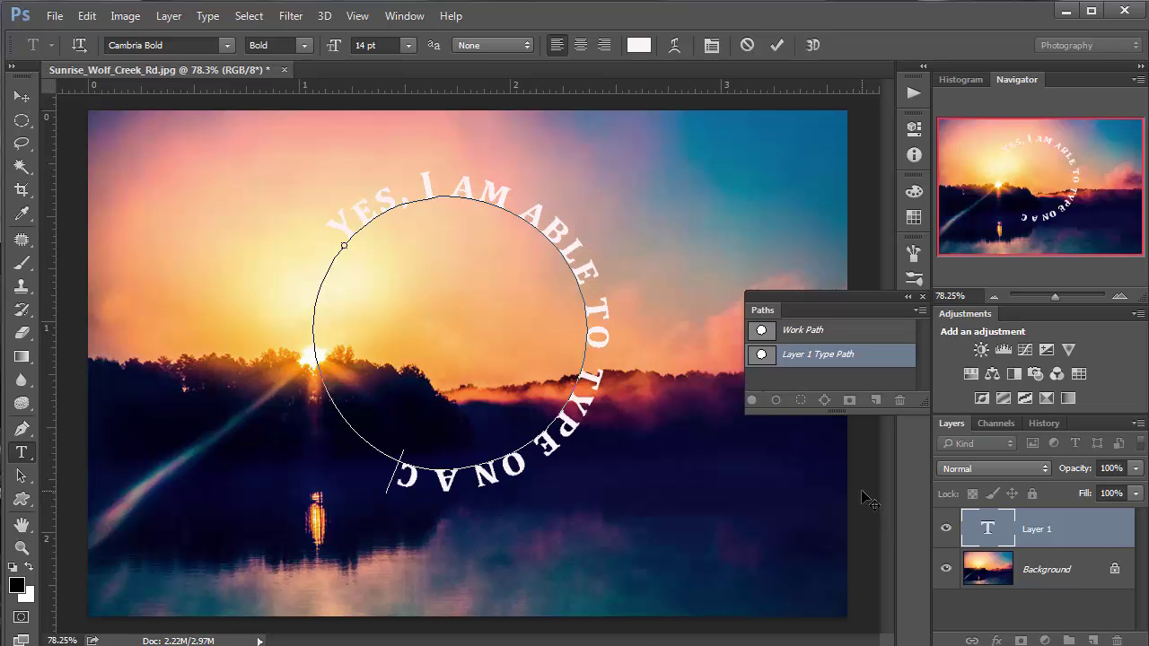
type("IRCLE")
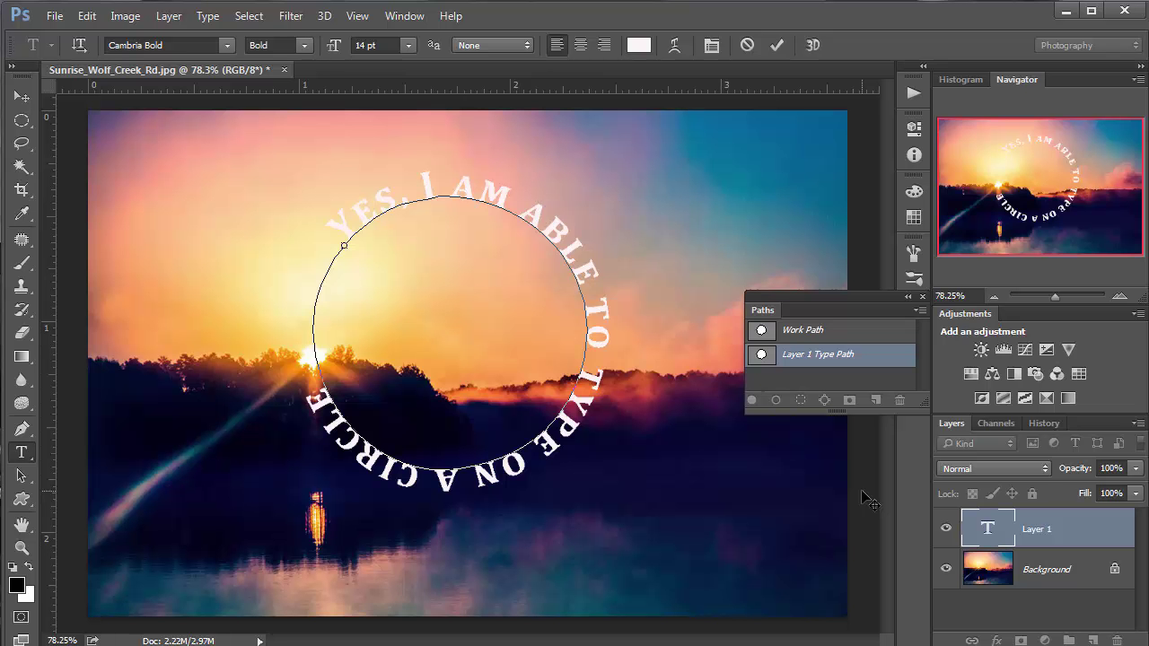
type(". IMPO")
key("BackSpace")
key("BackSpace")
key("BackSpace")
key("BackSpace")
Set the tracking of the whole circular text to 40
left_click_drag(307, 368, 323, 215)
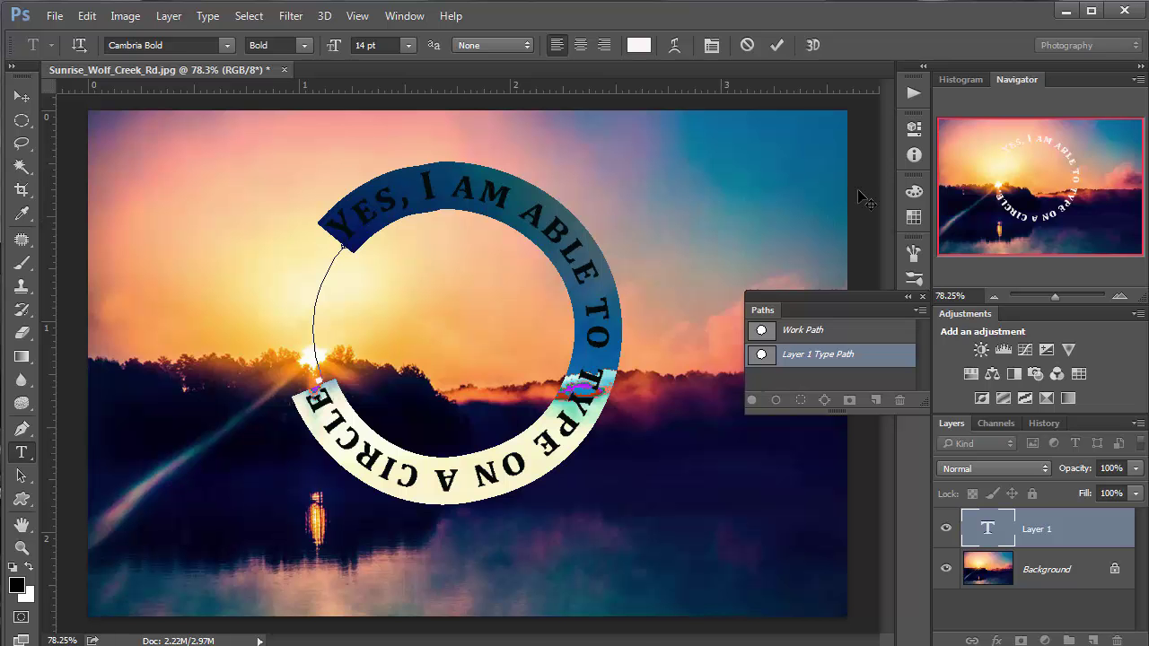
left_click(712, 45)
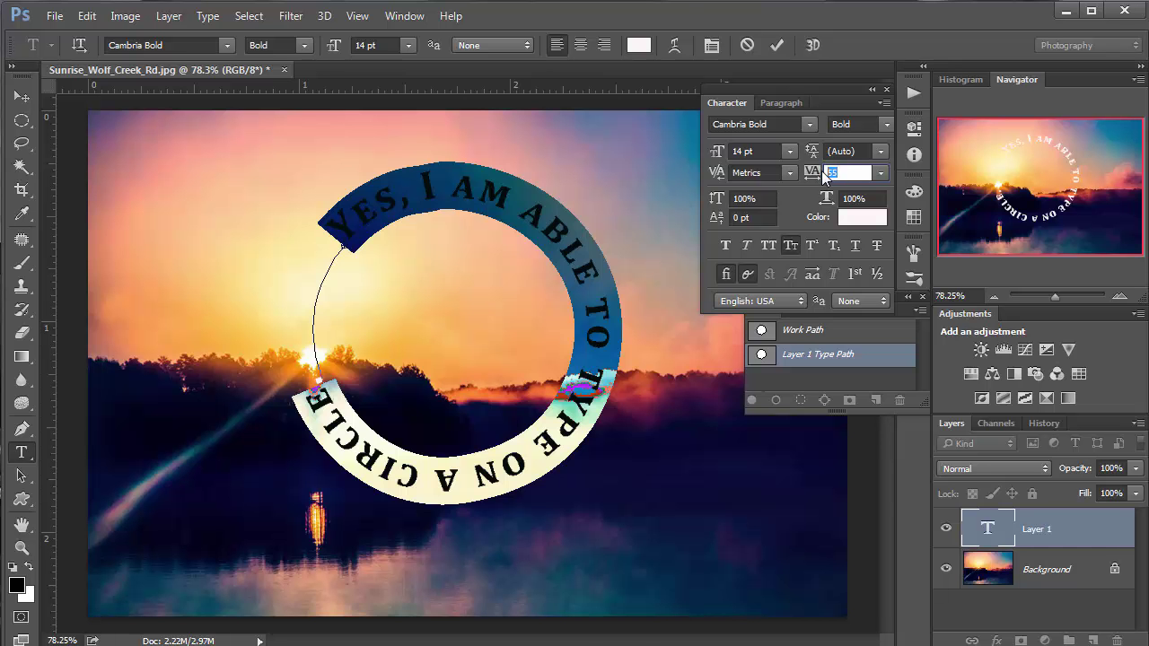
type("40")
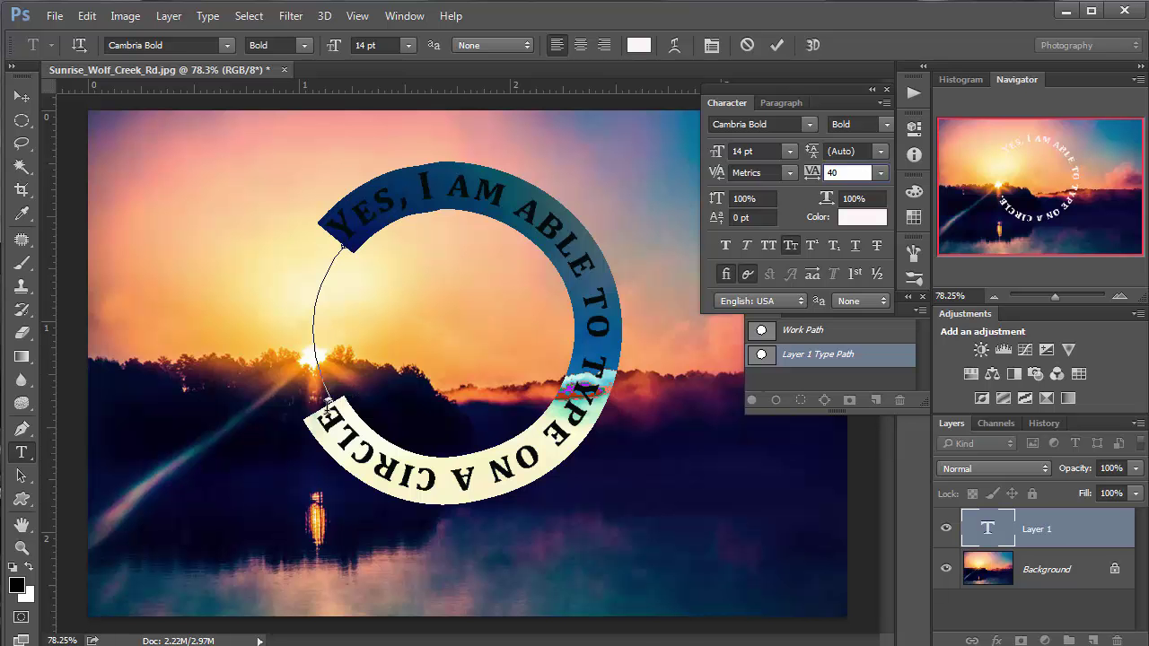
Try to continue the circular text after "circle" with "I'm", and undo the excess deletion
left_click(335, 409)
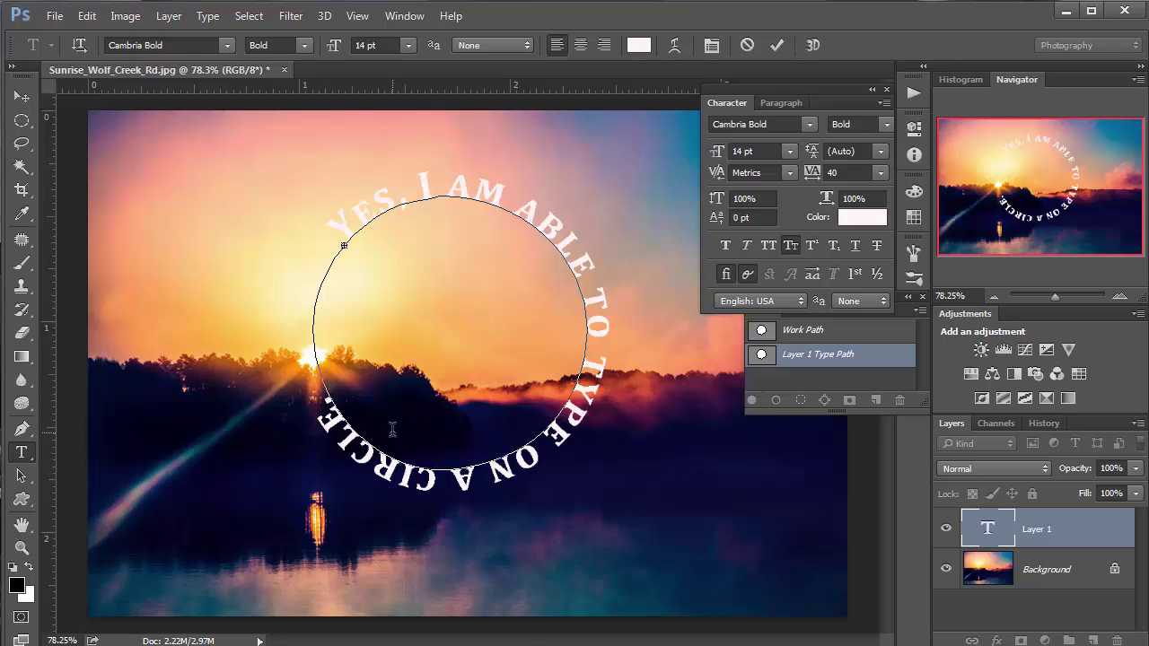
type("I'M")
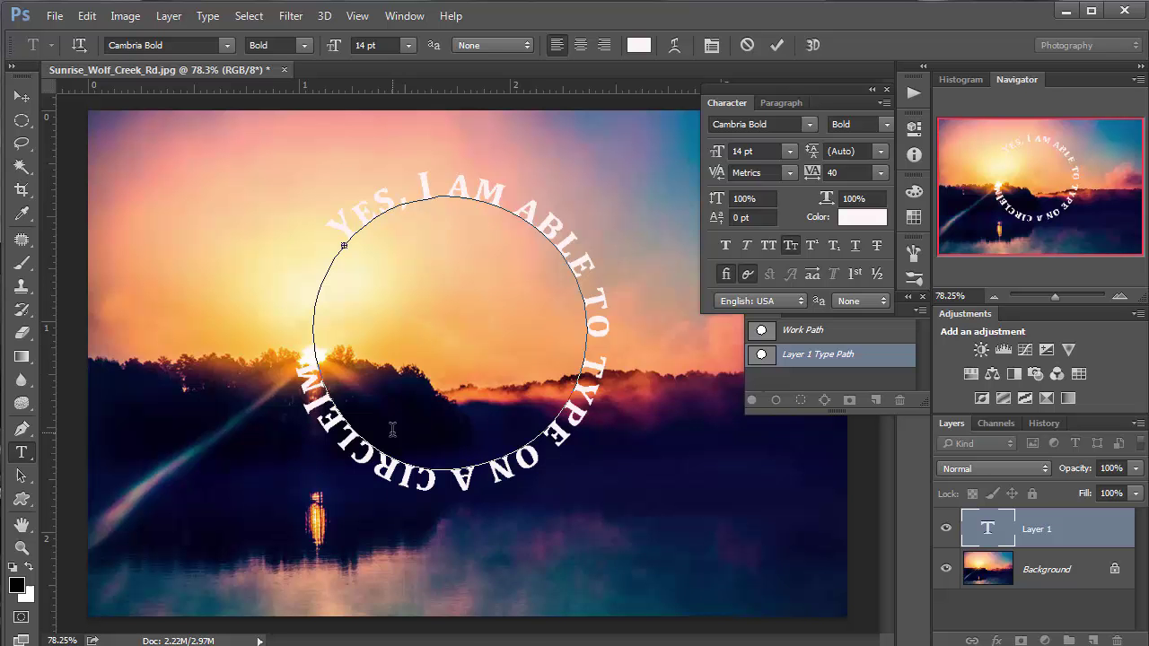
type("PR")
key("BackSpace")
key("BackSpace")
key("BackSpace")
key("BackSpace")
key("BackSpace")
key("BackSpace")
key("BackSpace")
key("BackSpace")
key("BackSpace")
key("BackSpace")
key("BackSpace")
key("BackSpace")
key("BackSpace")
key("BackSpace")
key("BackSpace")
key("BackSpace")
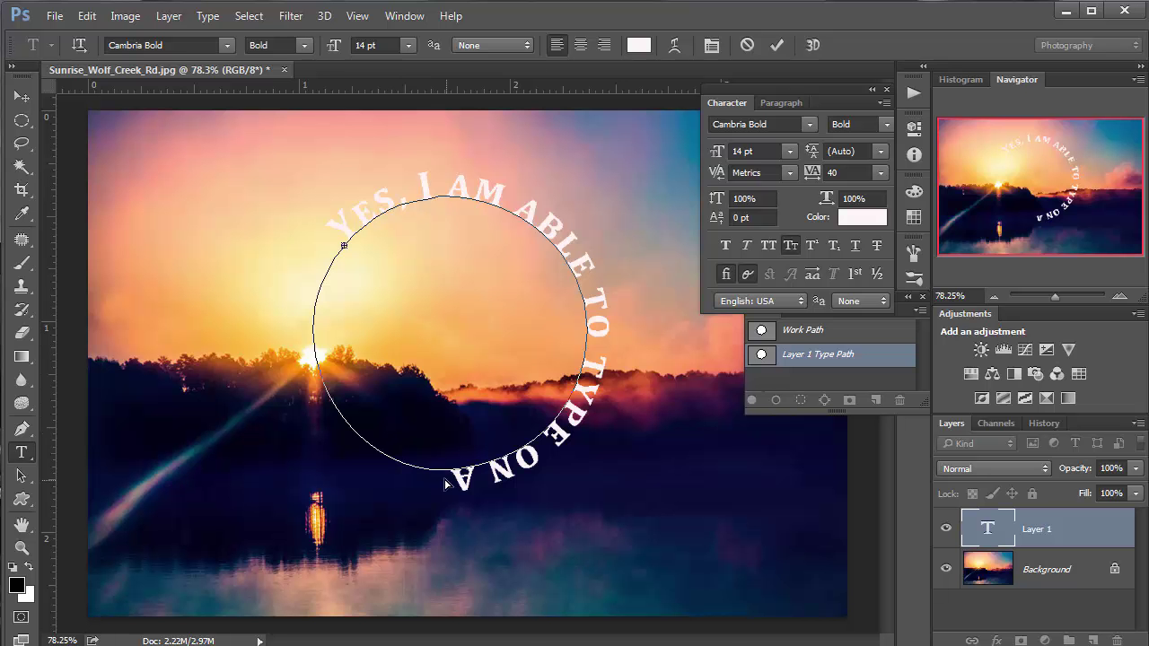
key("ctrl+z")
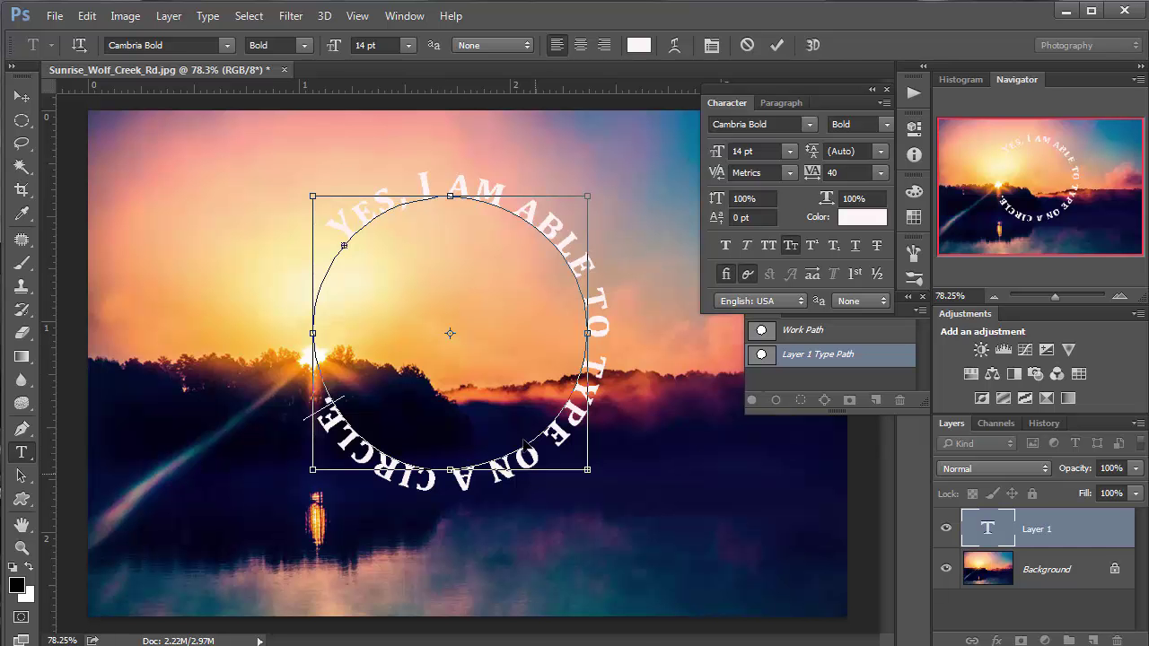
Increase the tracking of the whole circular text to 145 and commit the text
left_click_drag(339, 415, 326, 211)
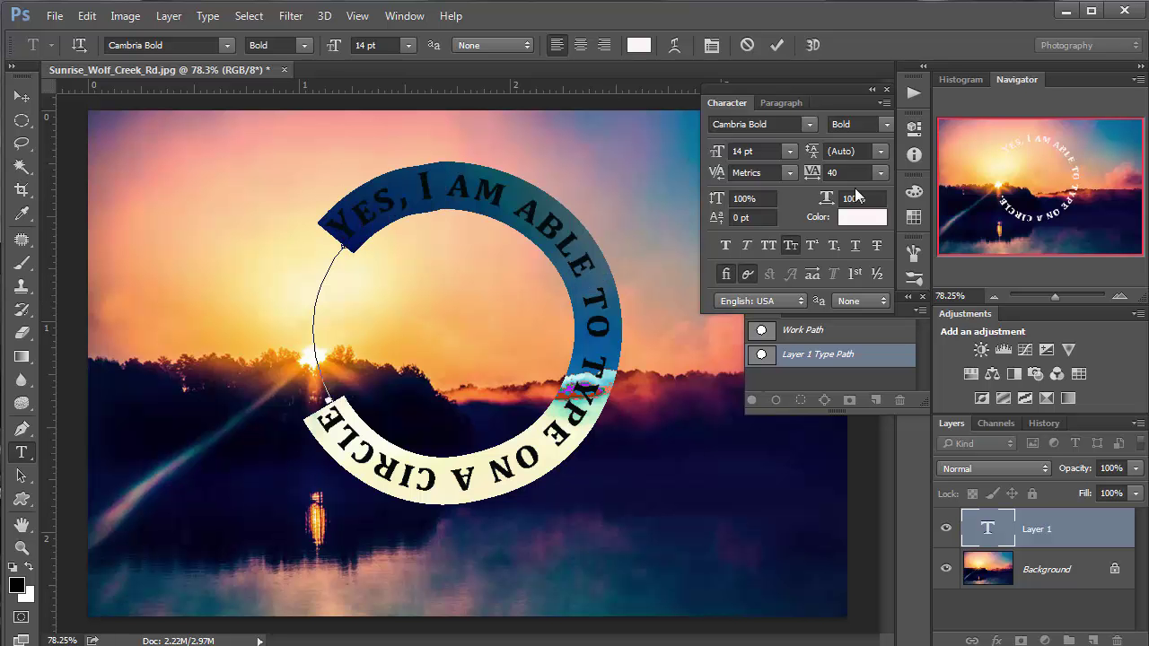
left_click(829, 173)
type("65")
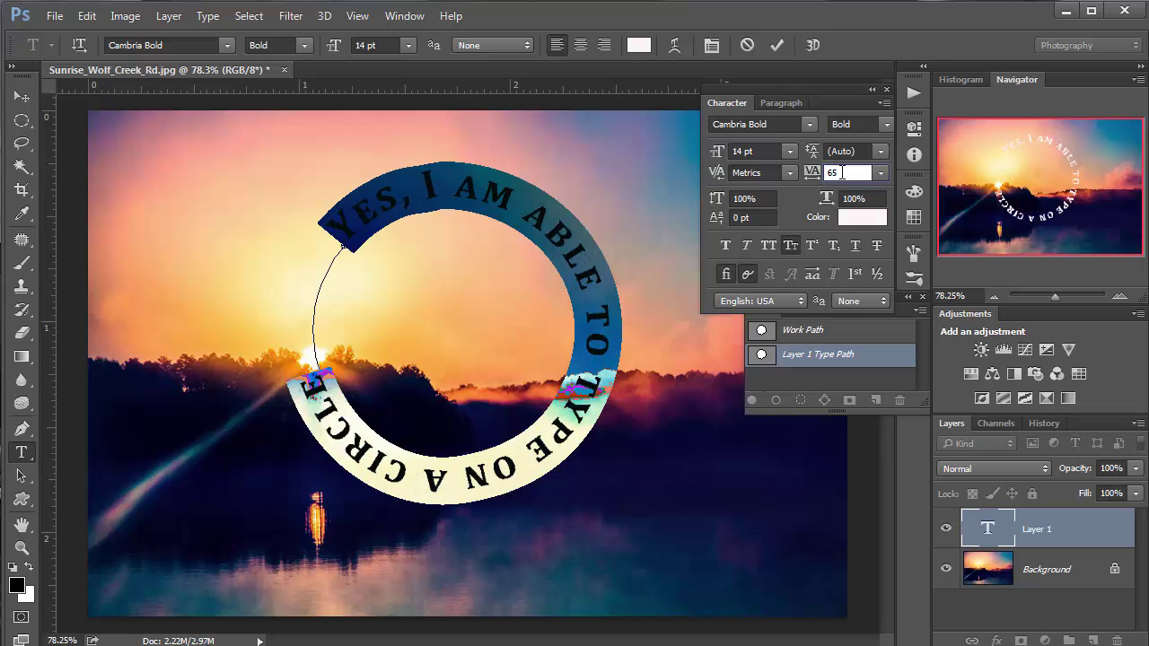
left_click(822, 177)
key("Up")
key("Up")
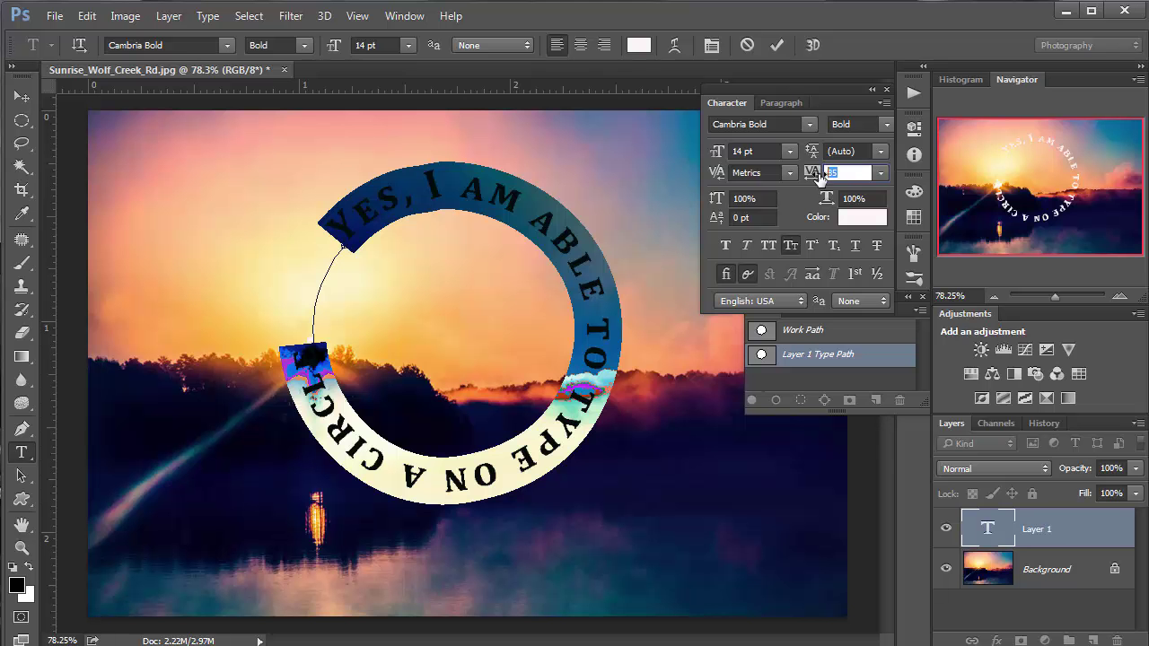
left_click(816, 177)
type("1")
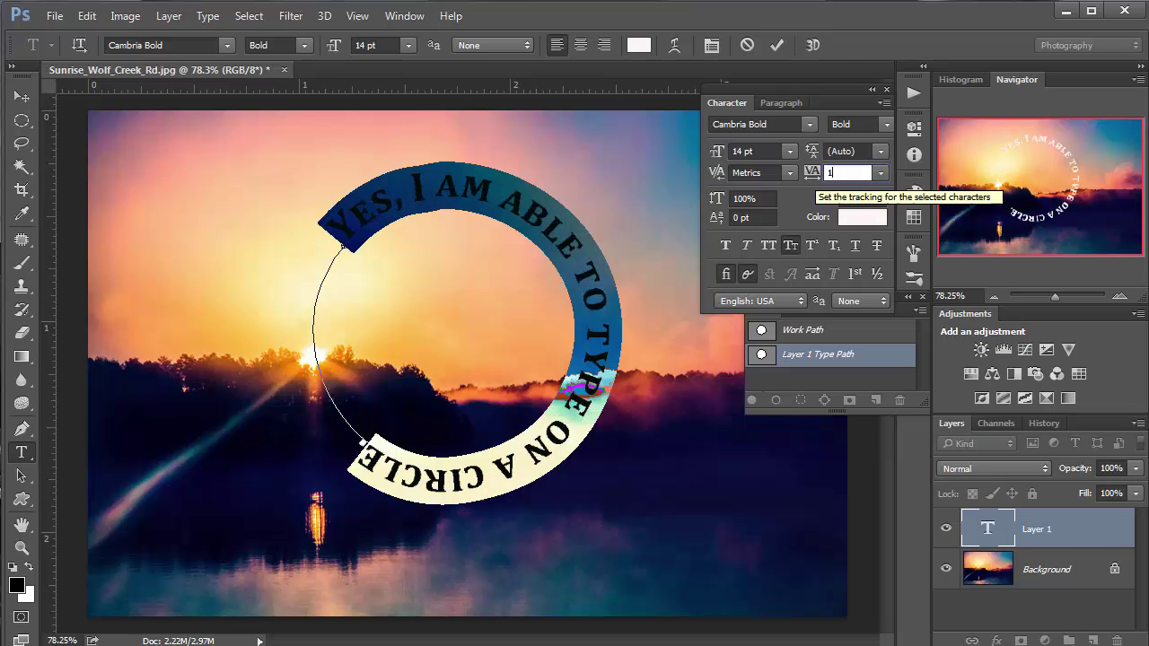
type("05")
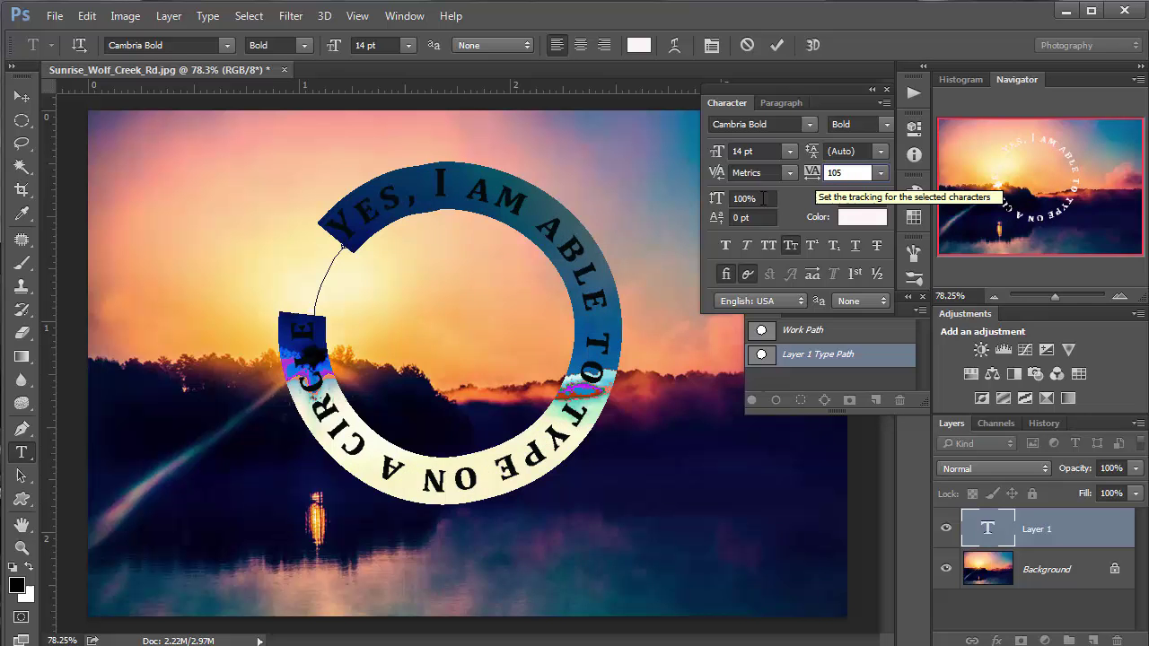
left_click(817, 175)
type("11")
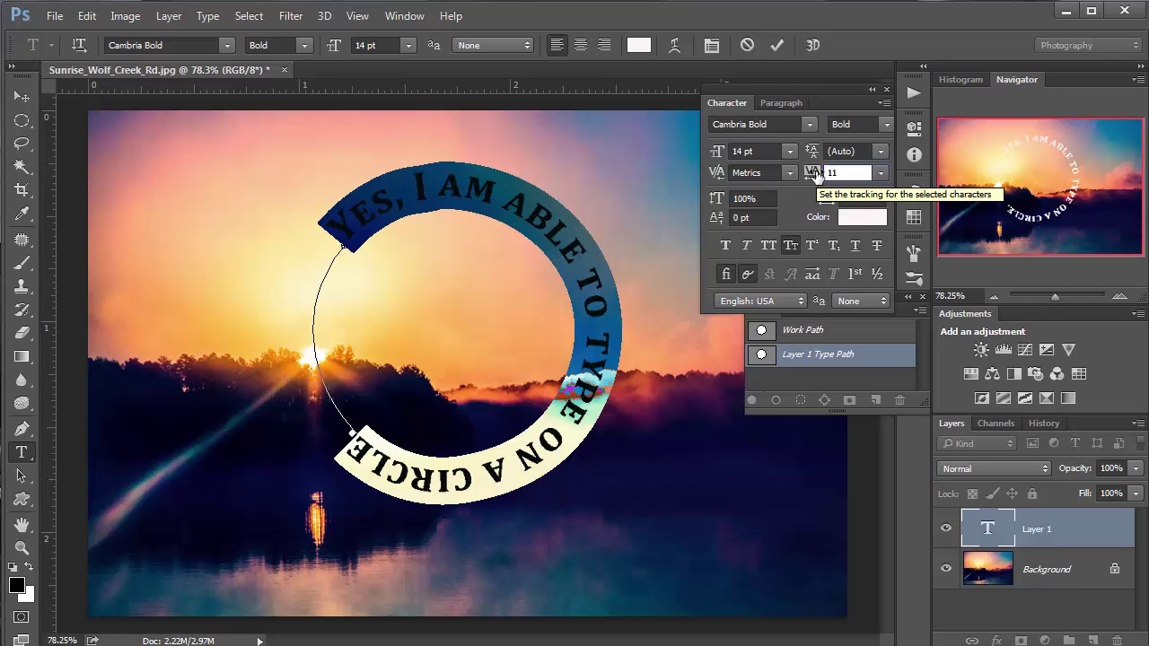
type("5")
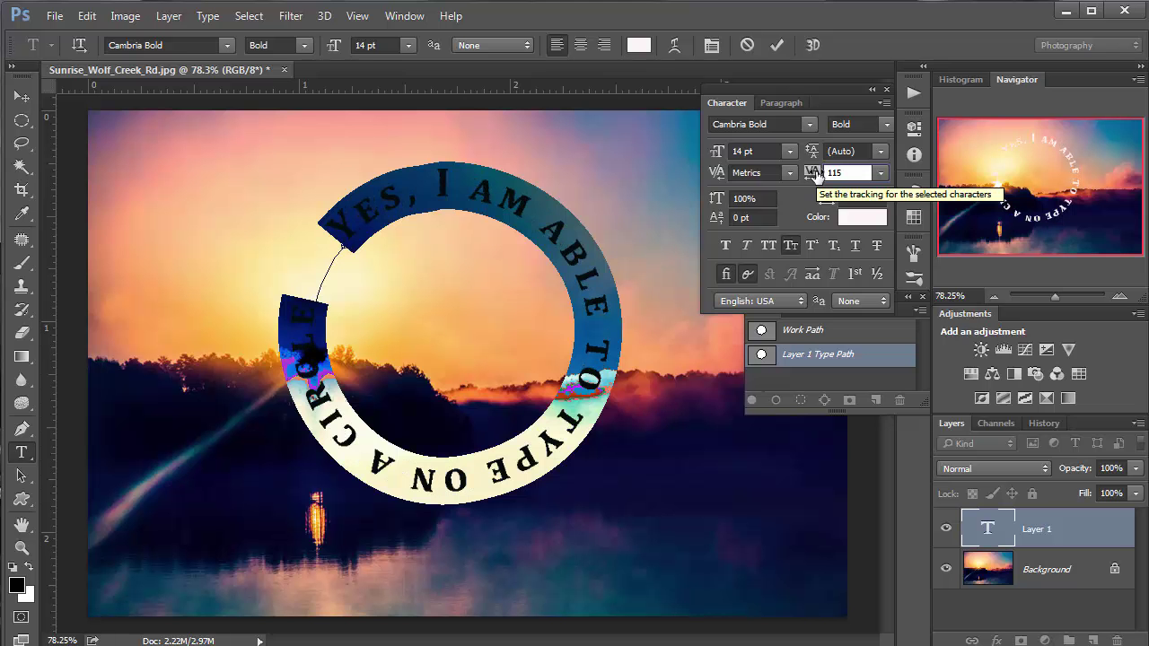
key("Return")
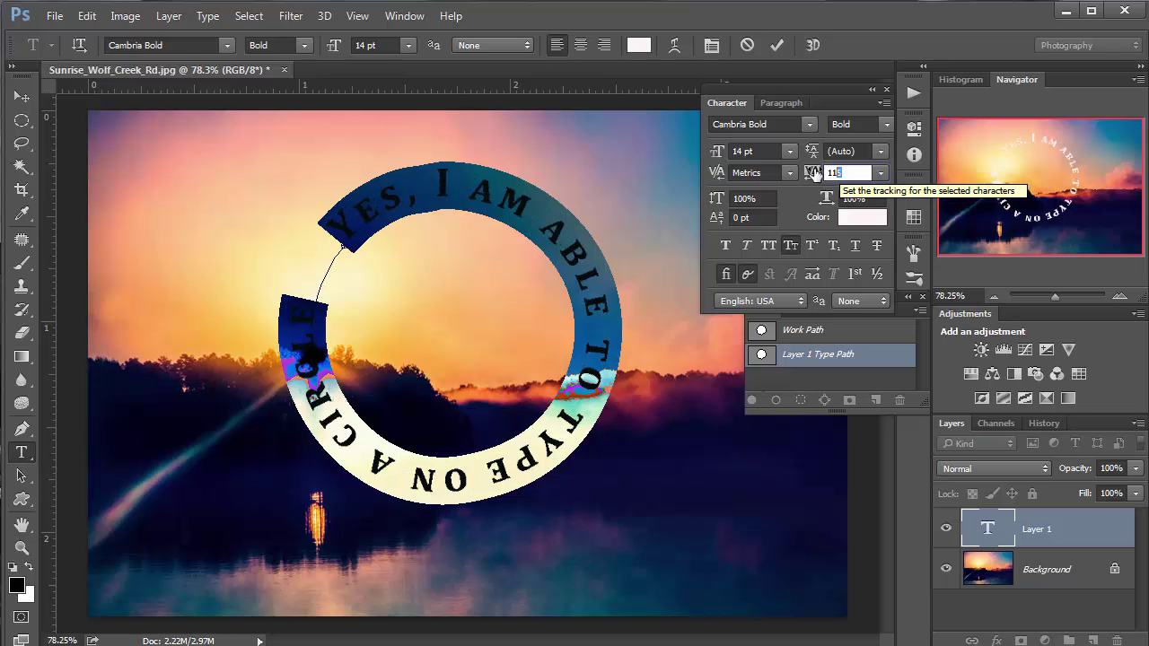
left_click_drag(811, 173, 831, 174)
left_click(851, 174)
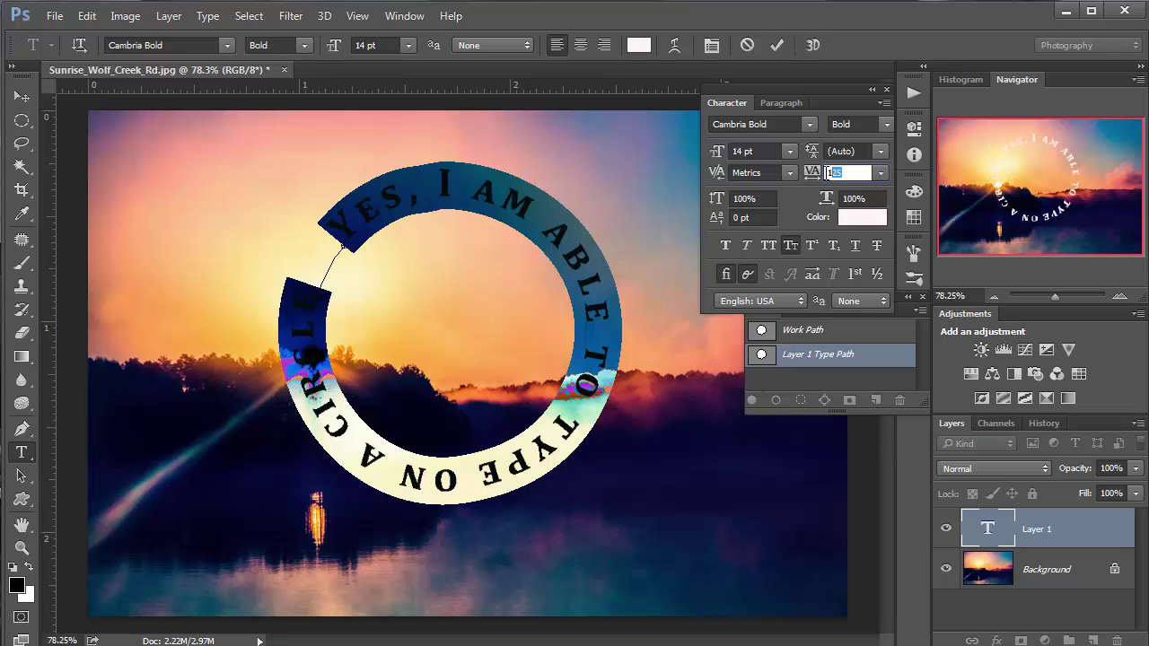
type("135")
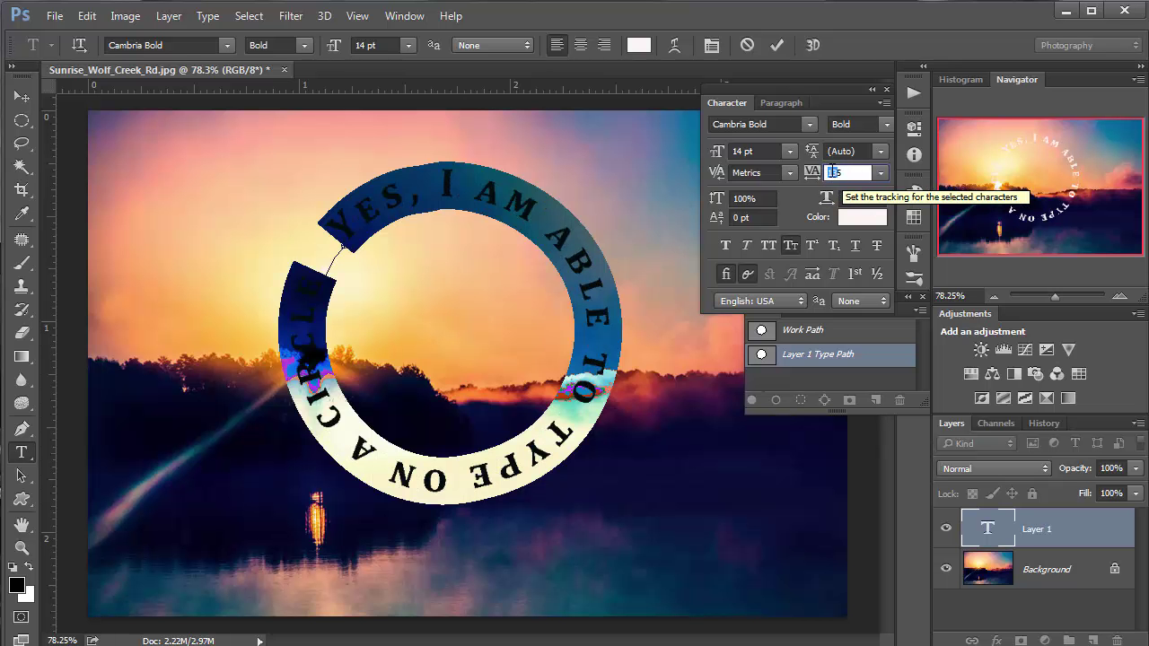
type("145")
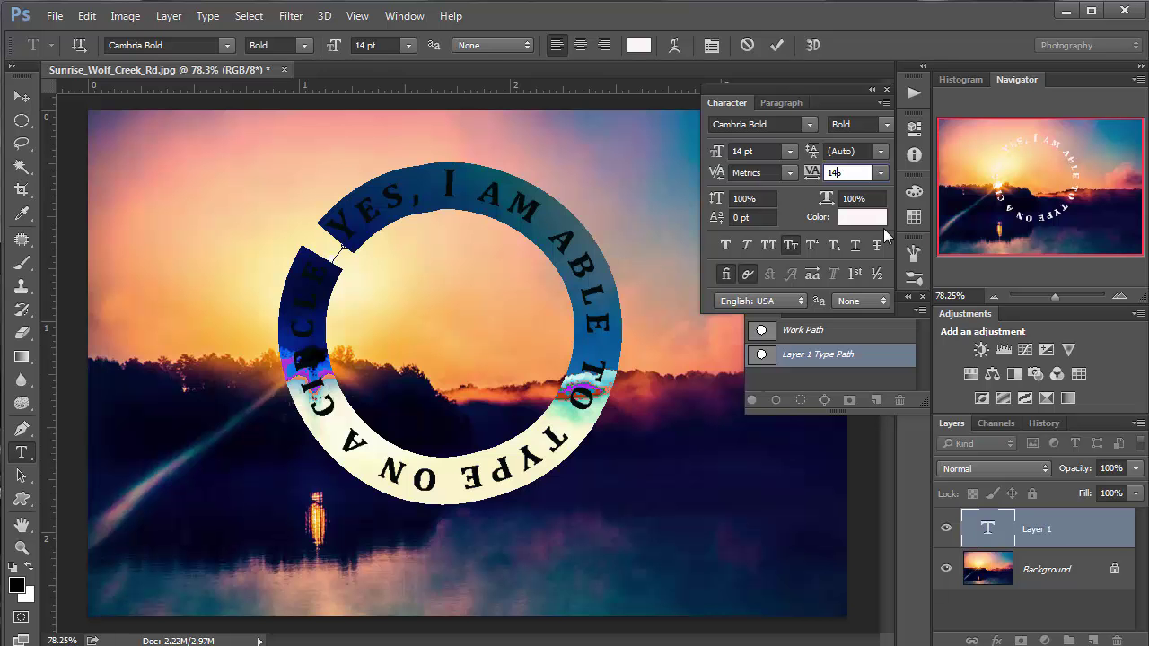
left_click(21, 97)
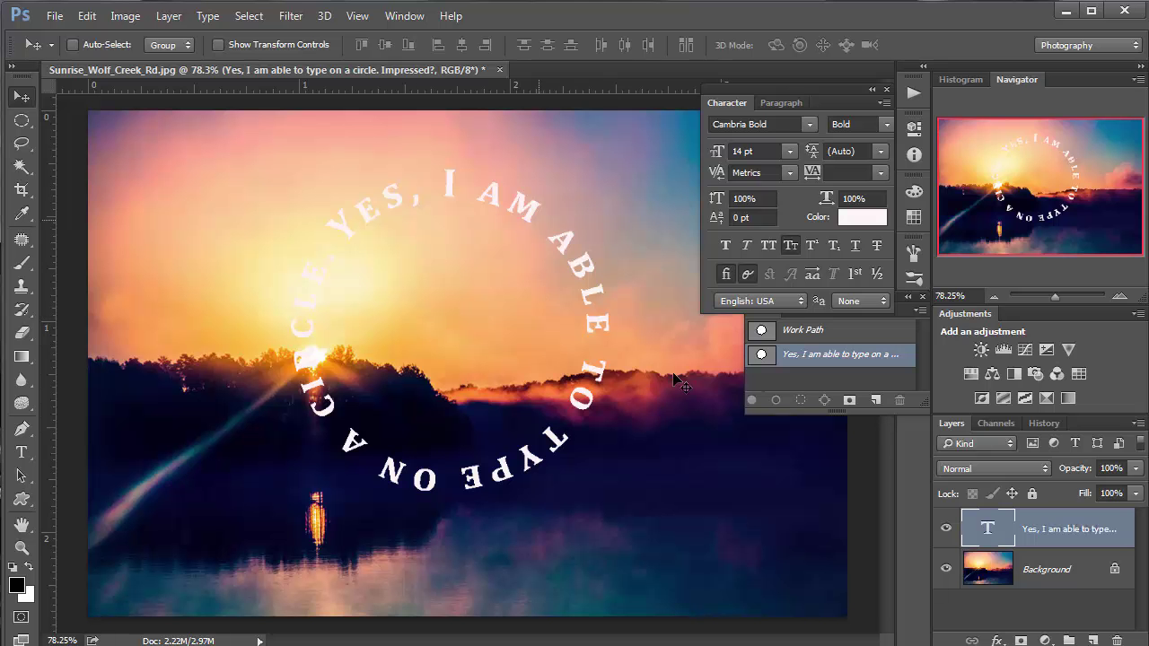
Apply a drop shadow with the default settings to the circular text layer and close the Character and Paths panels
left_click(996, 641)
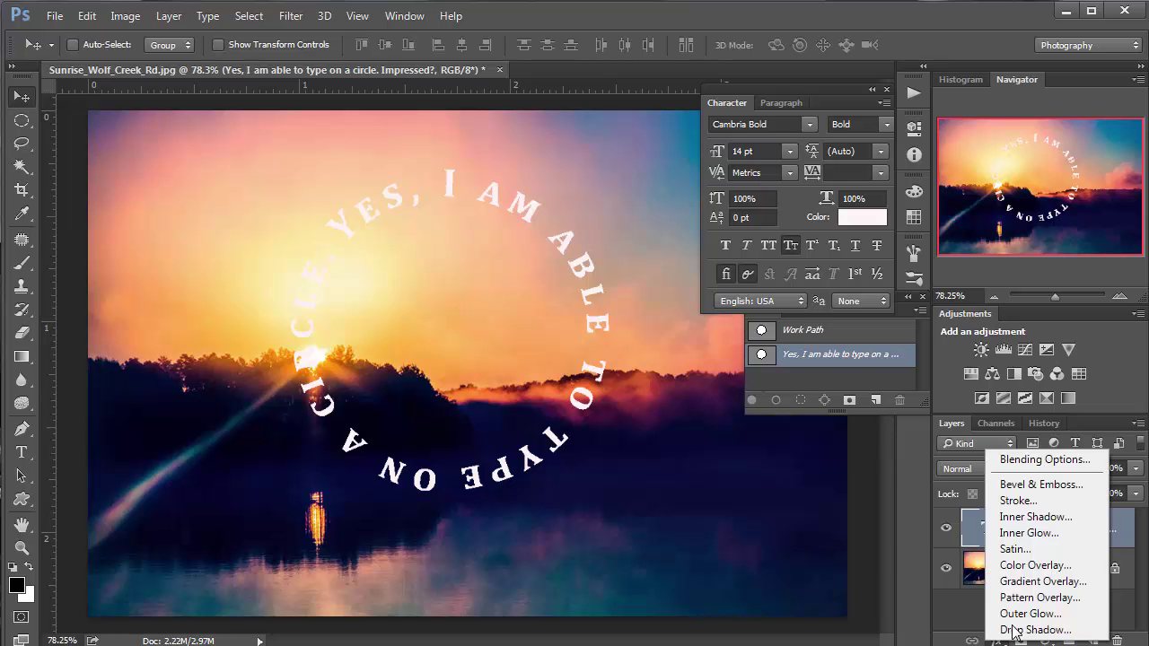
left_click(996, 626)
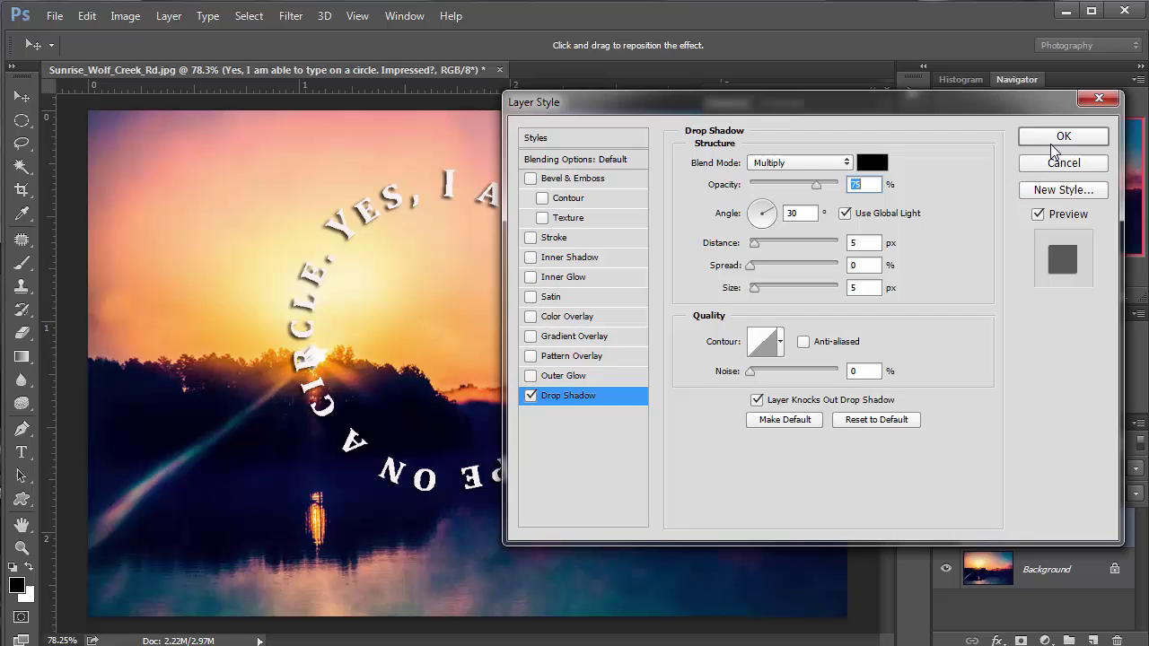
left_click(1056, 140)
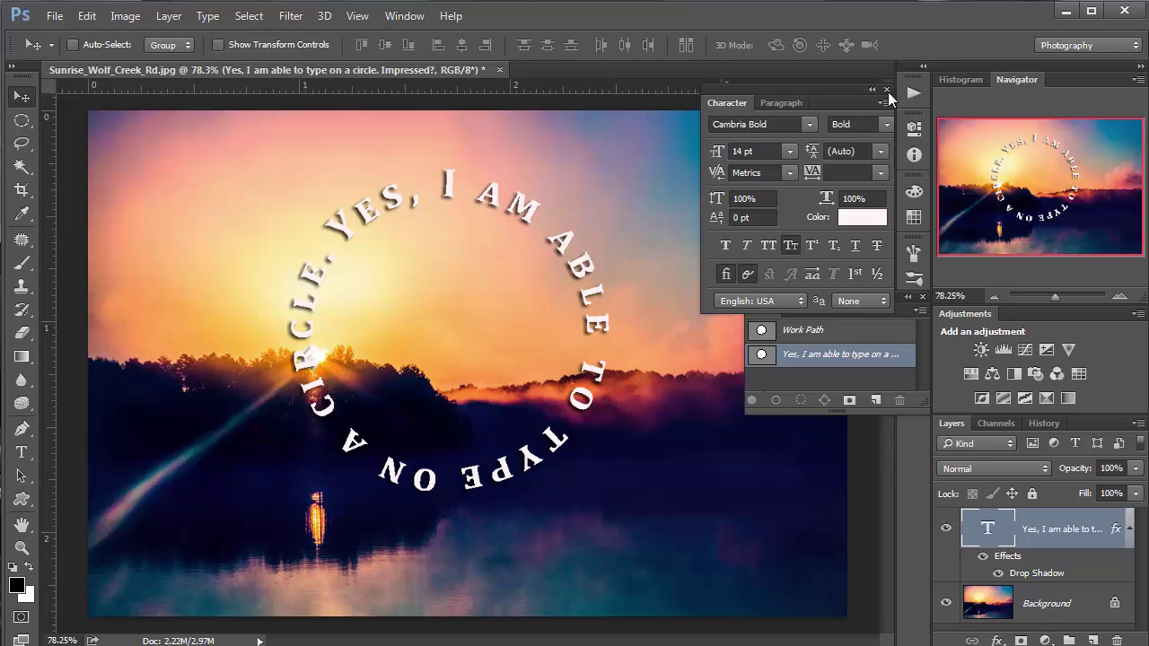
left_click(887, 91)
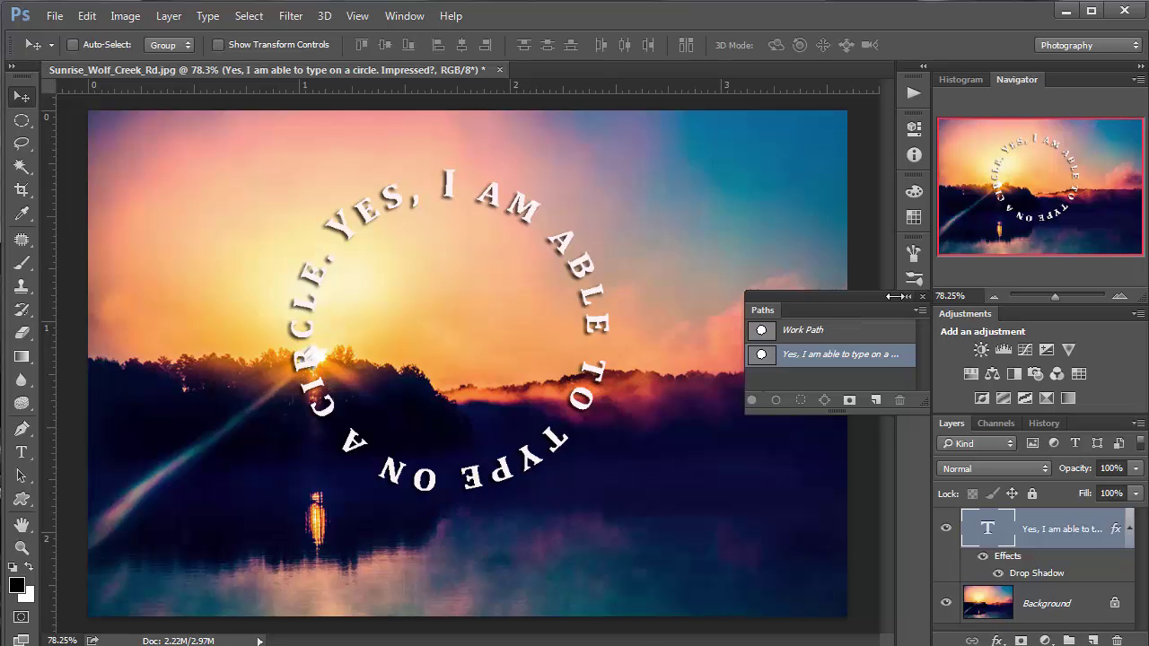
left_click(923, 297)
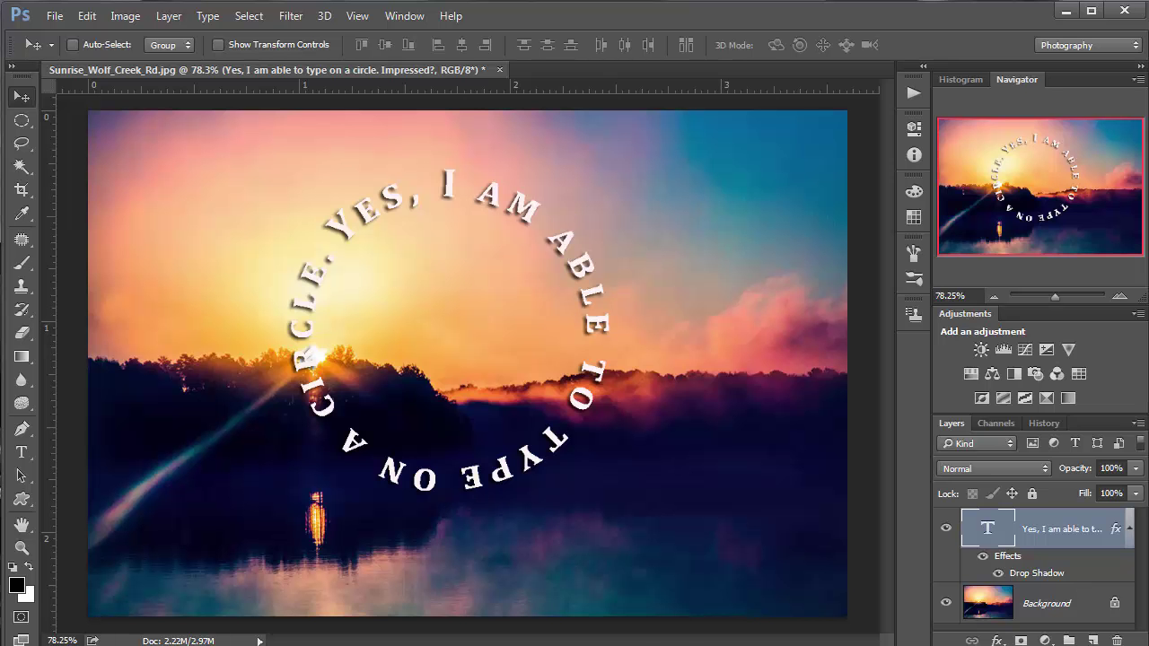
Add a layer mask to the circular text and fade parts of "ABLE", "CIRCLE" and "A" with a black brush at 30% opacity
key("b")
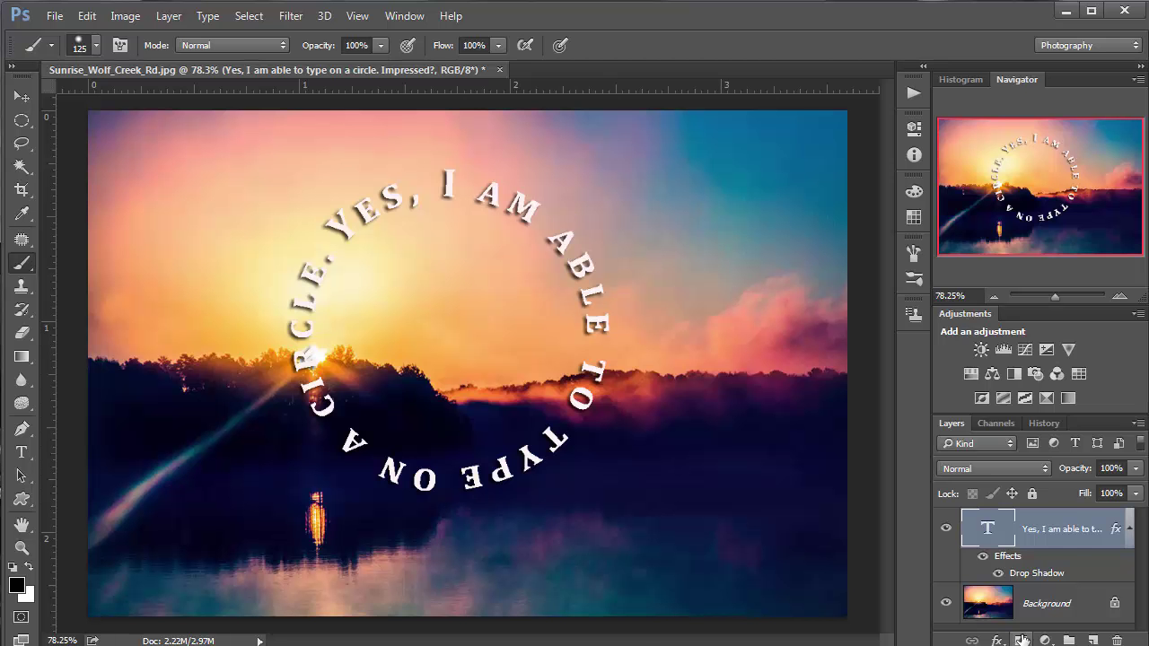
left_click(1021, 640)
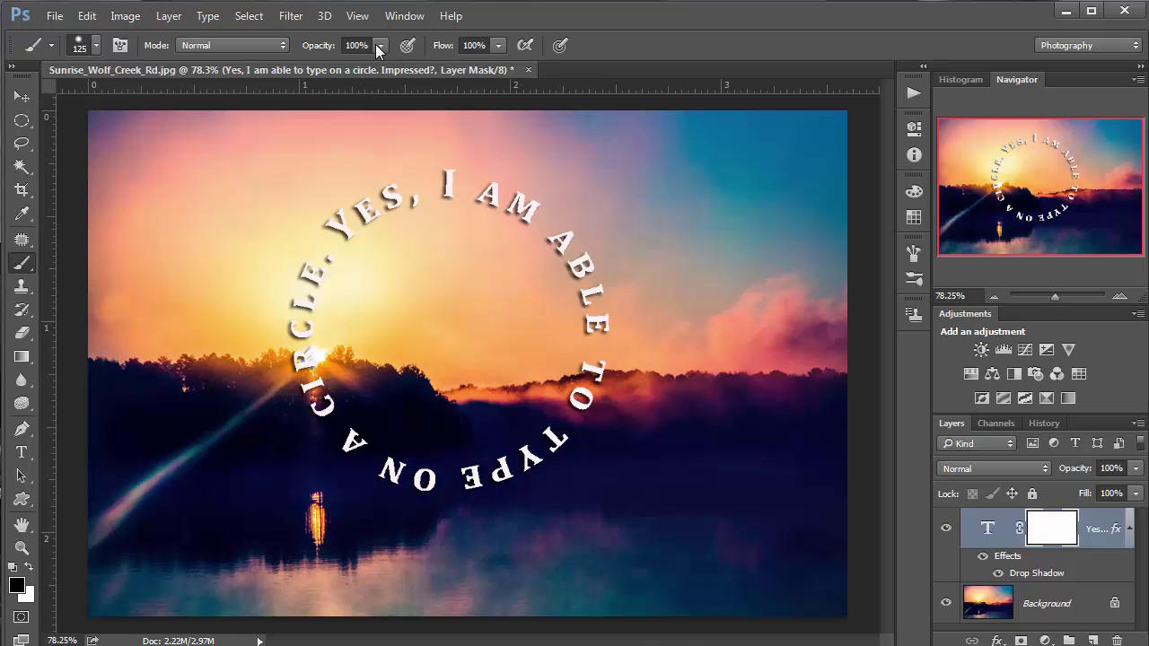
left_click(311, 65)
left_click_drag(317, 65, 319, 64)
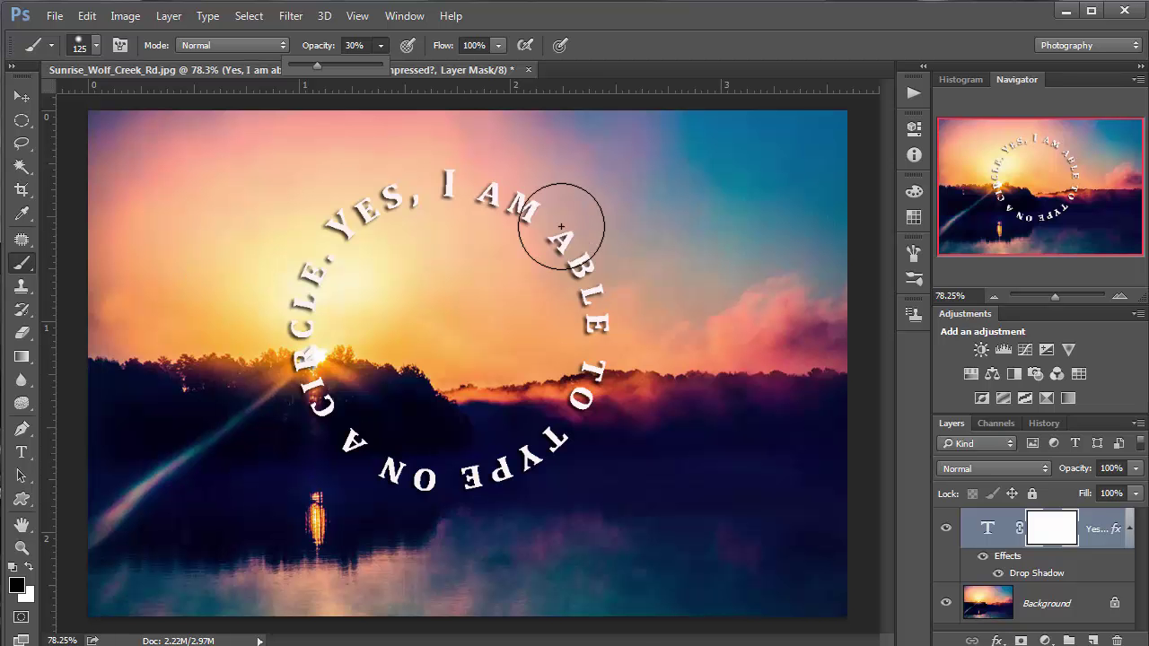
mouse_move(548, 259)
left_mouse_down()
mouse_move(575, 257)
mouse_move(616, 333)
left_mouse_up()
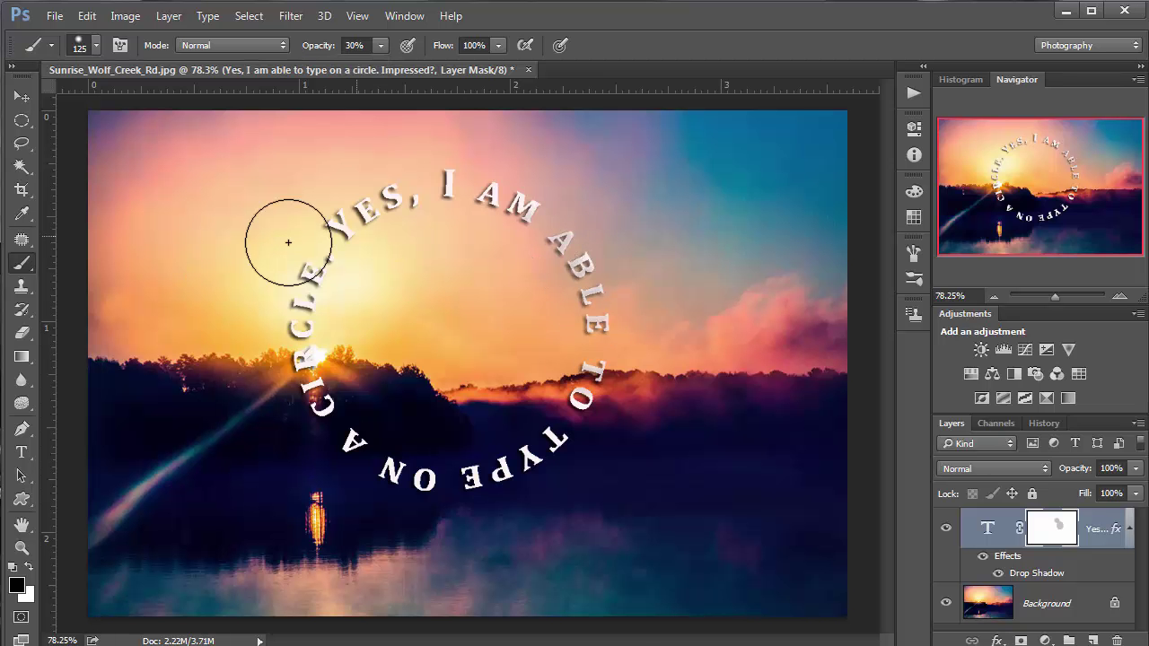
left_click_drag(288, 243, 328, 320)
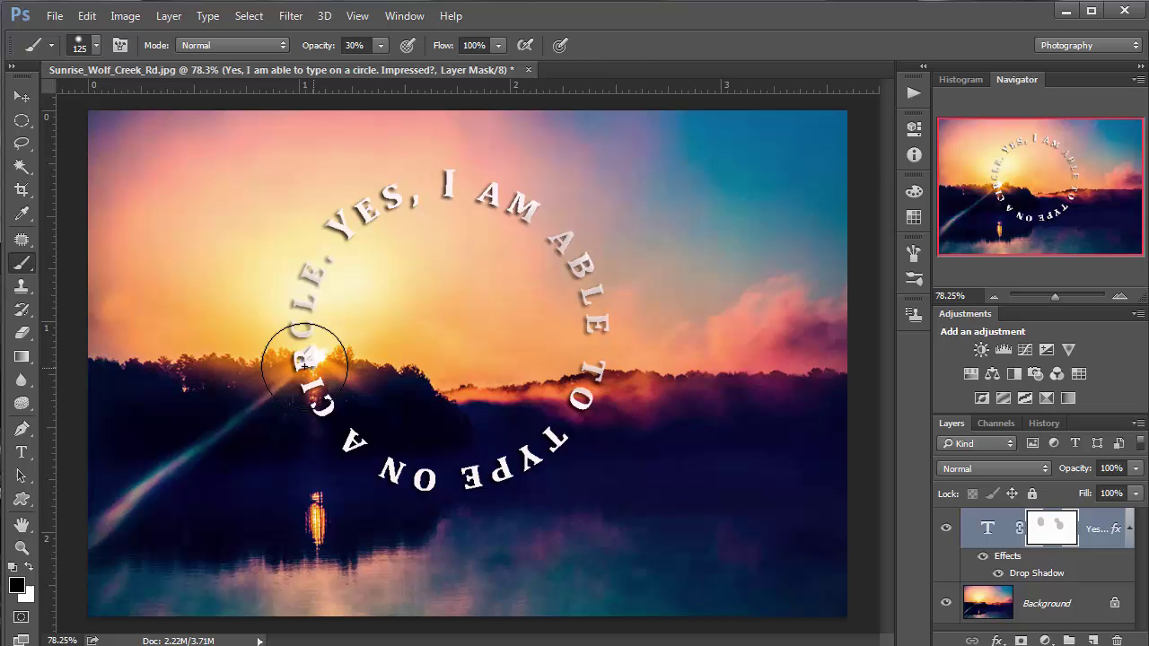
mouse_move(329, 431)
left_mouse_down()
mouse_move(287, 360)
mouse_move(314, 363)
left_mouse_up()
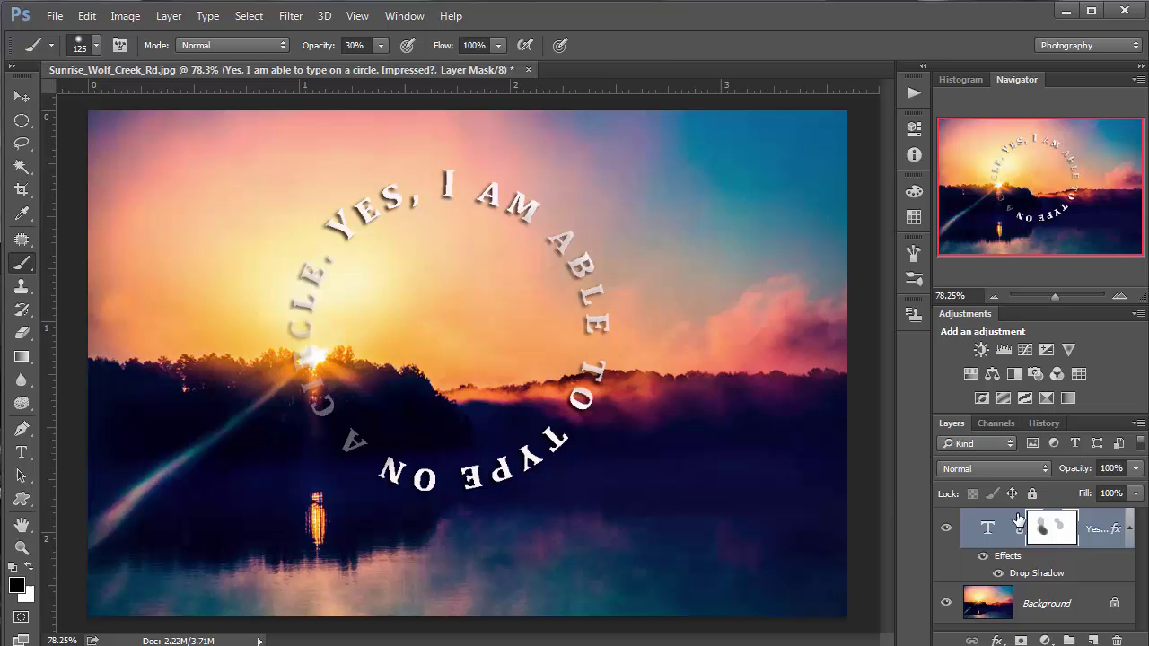
Restore the faded letters by painting the mask white at 100% opacity, and hide "A" and "CIR" near the sun with black
key("x")
left_click(384, 46)
left_click_drag(394, 66, 577, 257)
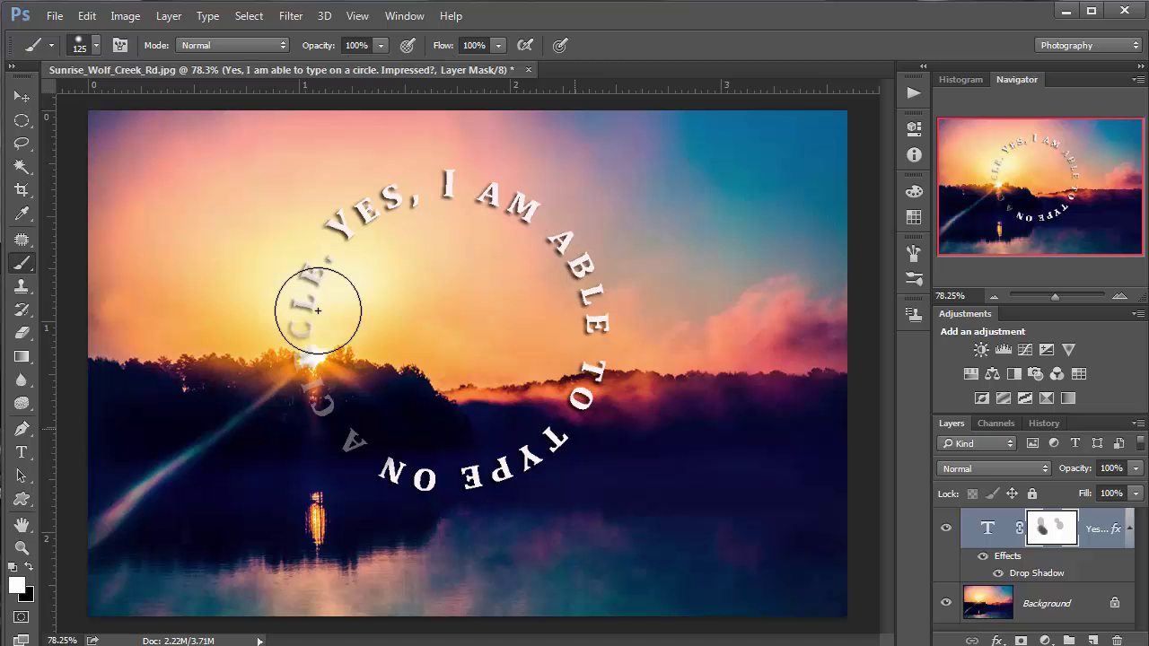
left_click_drag(317, 311, 317, 333)
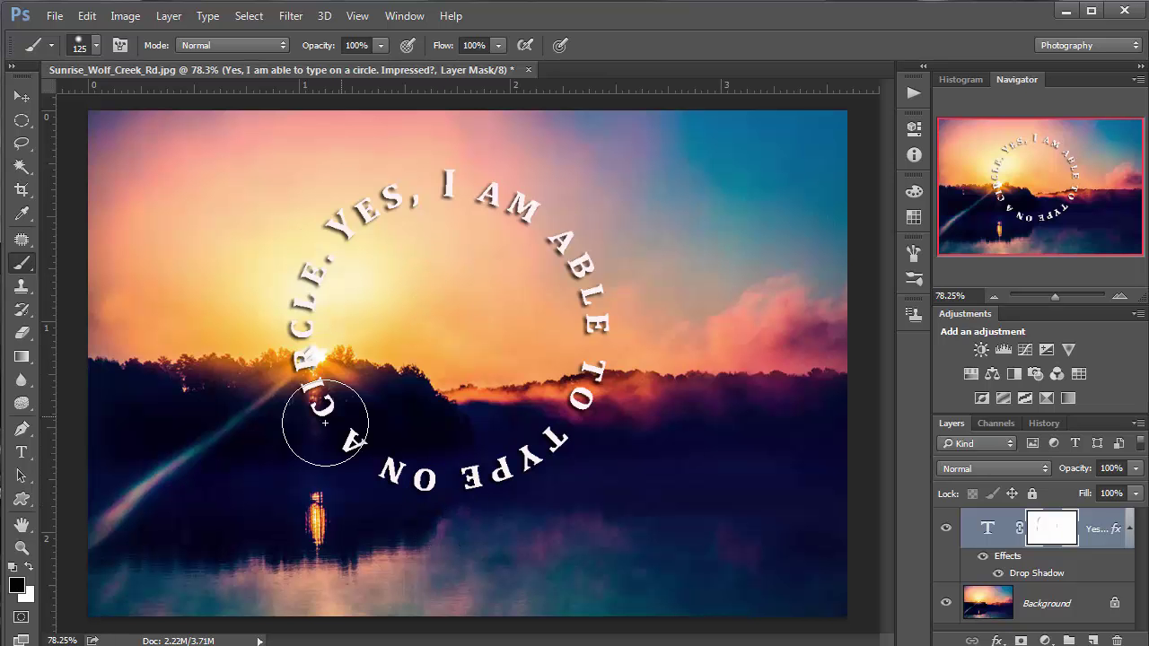
key("x")
mouse_move(289, 419)
left_mouse_down()
mouse_move(303, 392)
mouse_move(367, 405)
mouse_move(341, 405)
mouse_move(351, 405)
left_mouse_up()
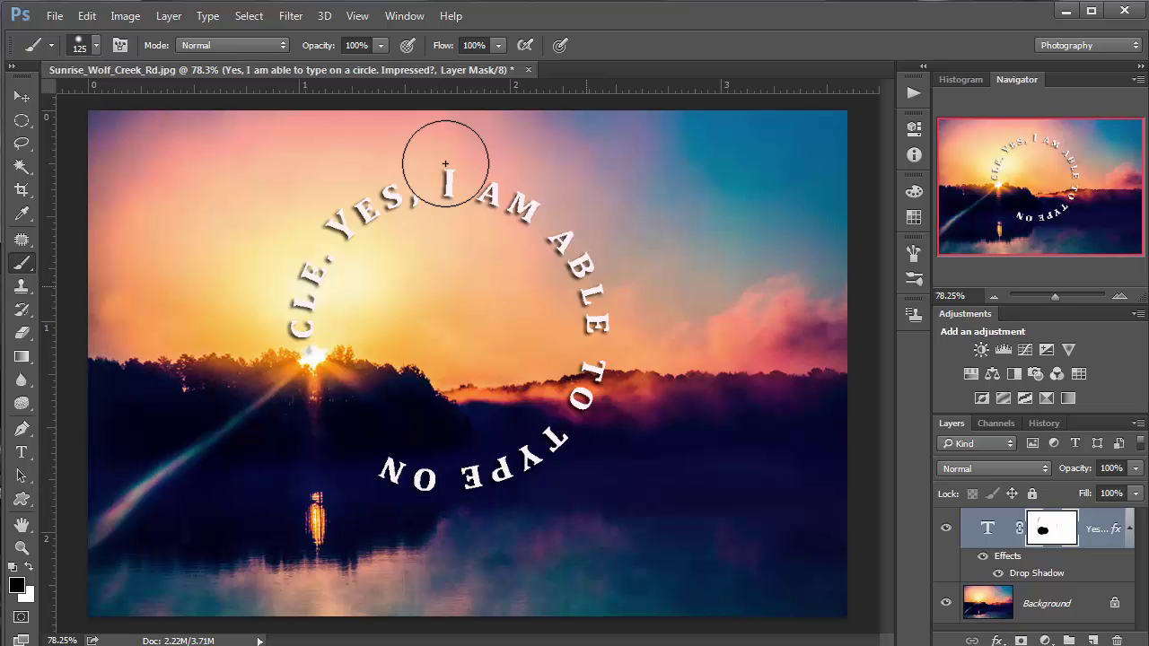
With a brush of size 60 at 28% opacity, paint white on the mask to partly bring back the hidden "R" and "A"
left_click(381, 45)
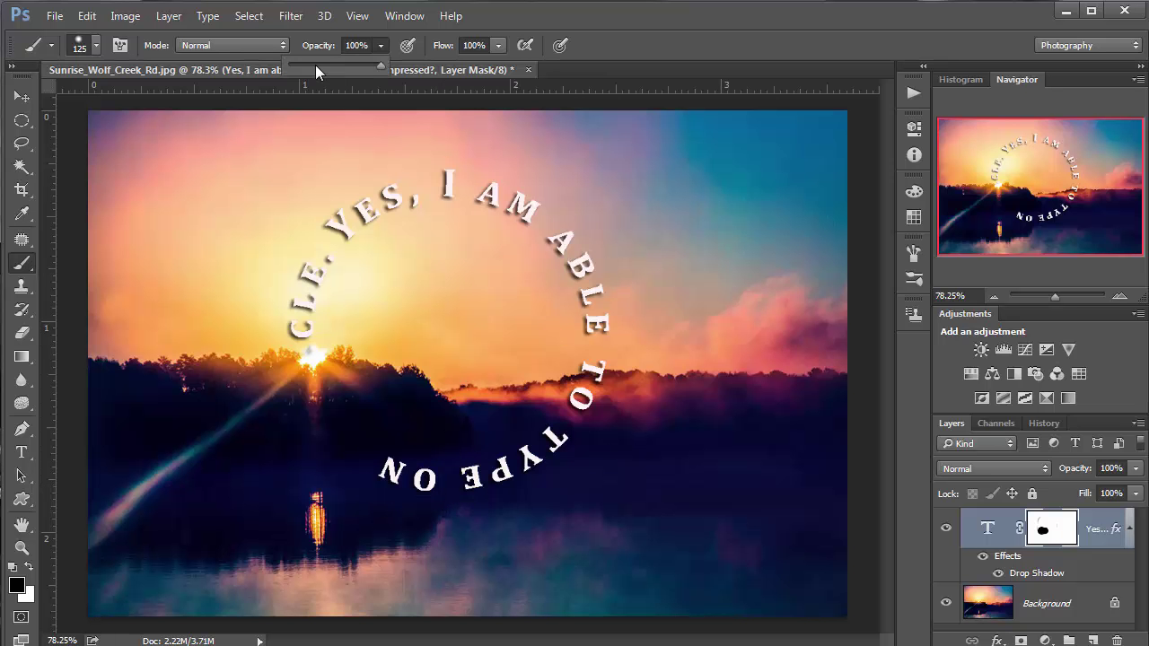
left_click(315, 66)
key("bracketleft")
key("bracketleft")
key("bracketleft")
key("bracketleft")
key("bracketleft")
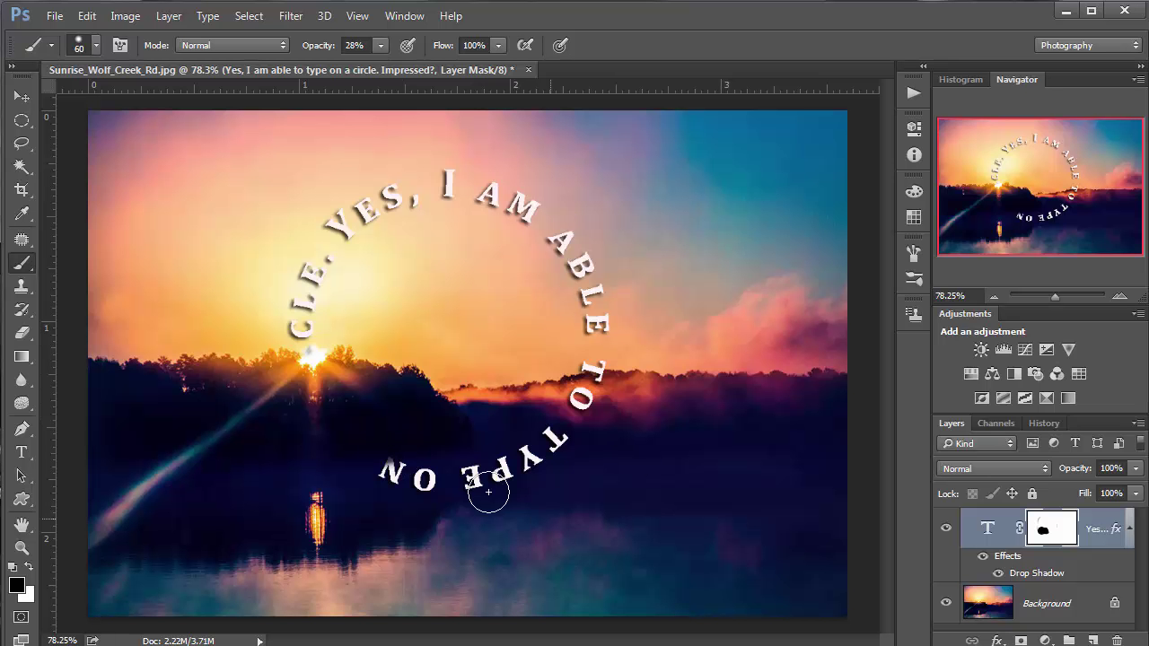
key("x")
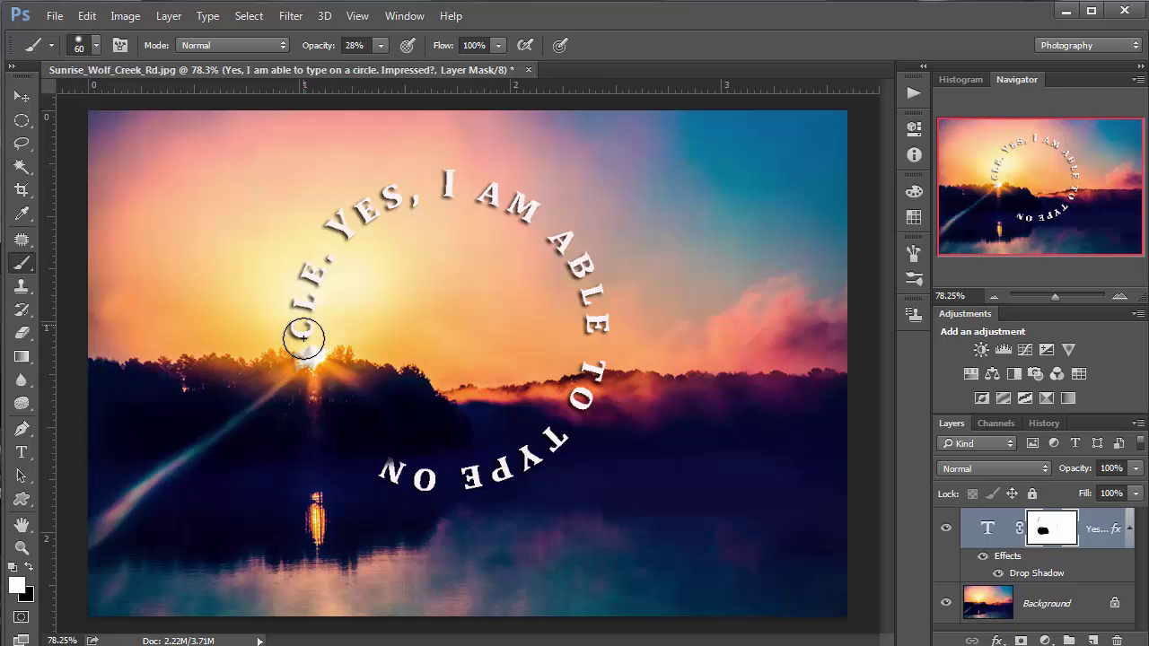
left_click_drag(303, 337, 299, 333)
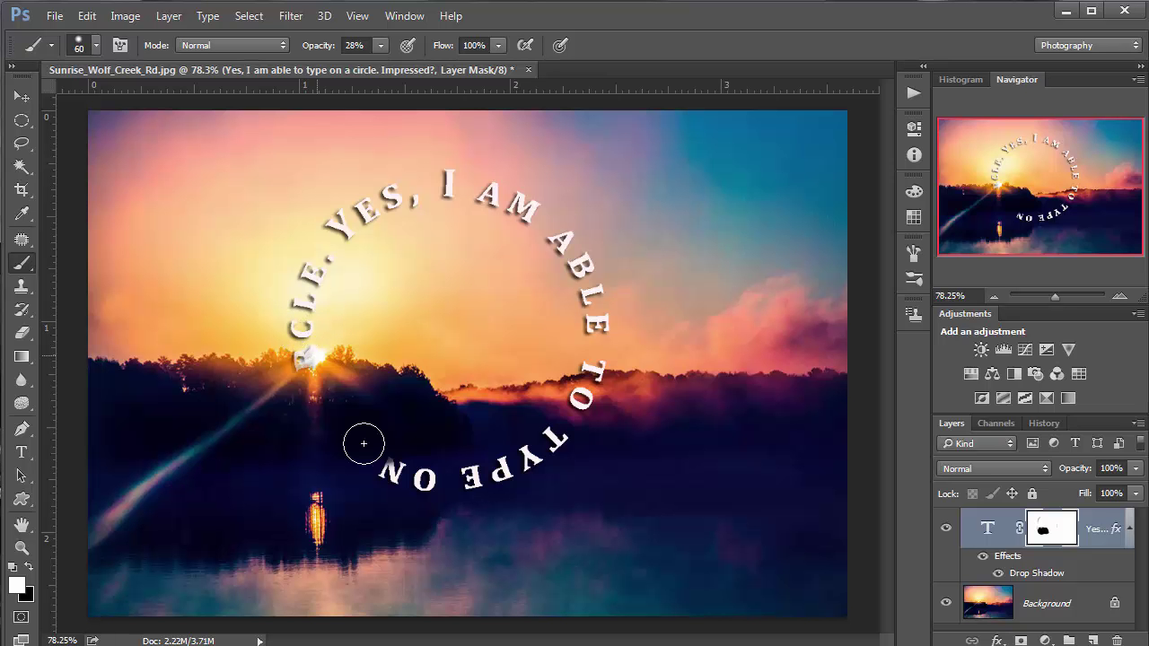
mouse_move(367, 436)
left_mouse_down()
mouse_move(380, 423)
mouse_move(341, 427)
mouse_move(347, 401)
mouse_move(337, 431)
mouse_move(335, 418)
left_mouse_up()
Paint black on the mask to fade the "R" beside the sun, the "A" of "ABLE" and the word "TO"
key("x")
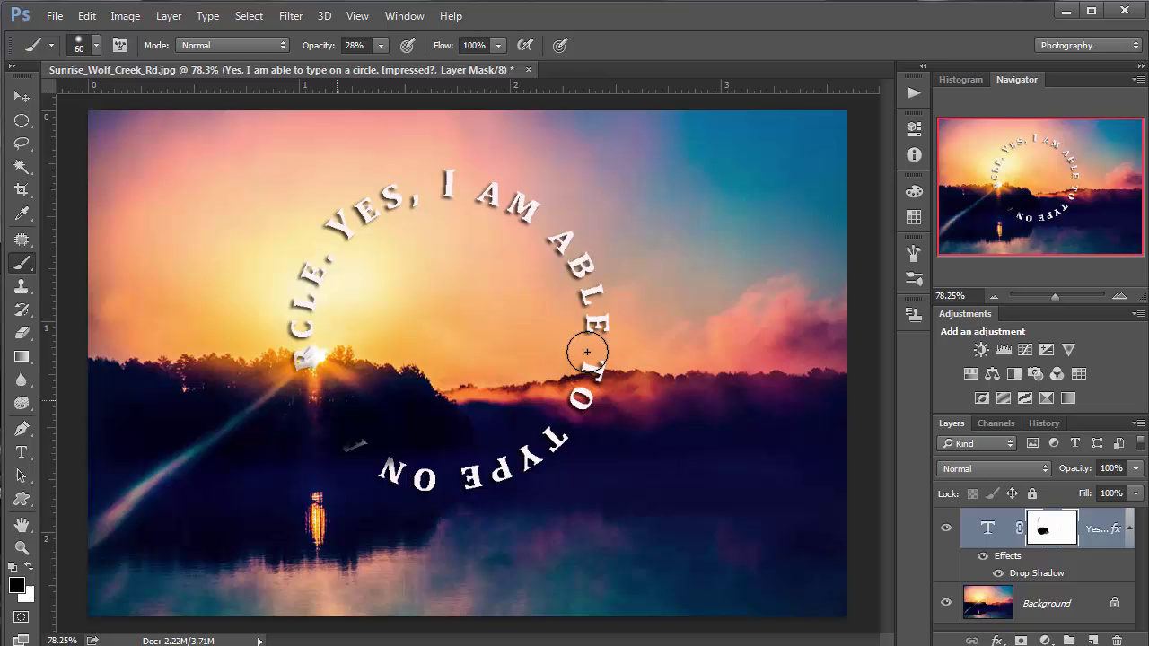
left_click_drag(281, 334, 300, 351)
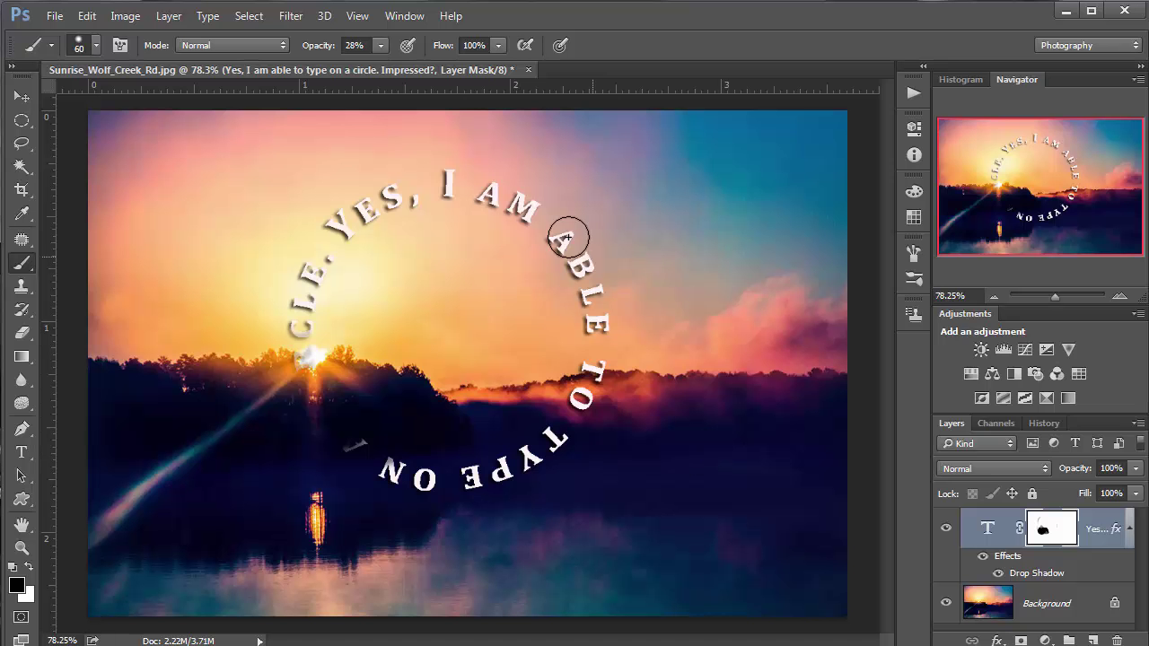
mouse_move(559, 239)
left_mouse_down()
mouse_move(533, 248)
mouse_move(546, 236)
mouse_move(616, 257)
left_mouse_up()
mouse_move(593, 382)
left_mouse_down()
mouse_move(571, 395)
mouse_move(595, 388)
mouse_move(579, 400)
left_mouse_up()
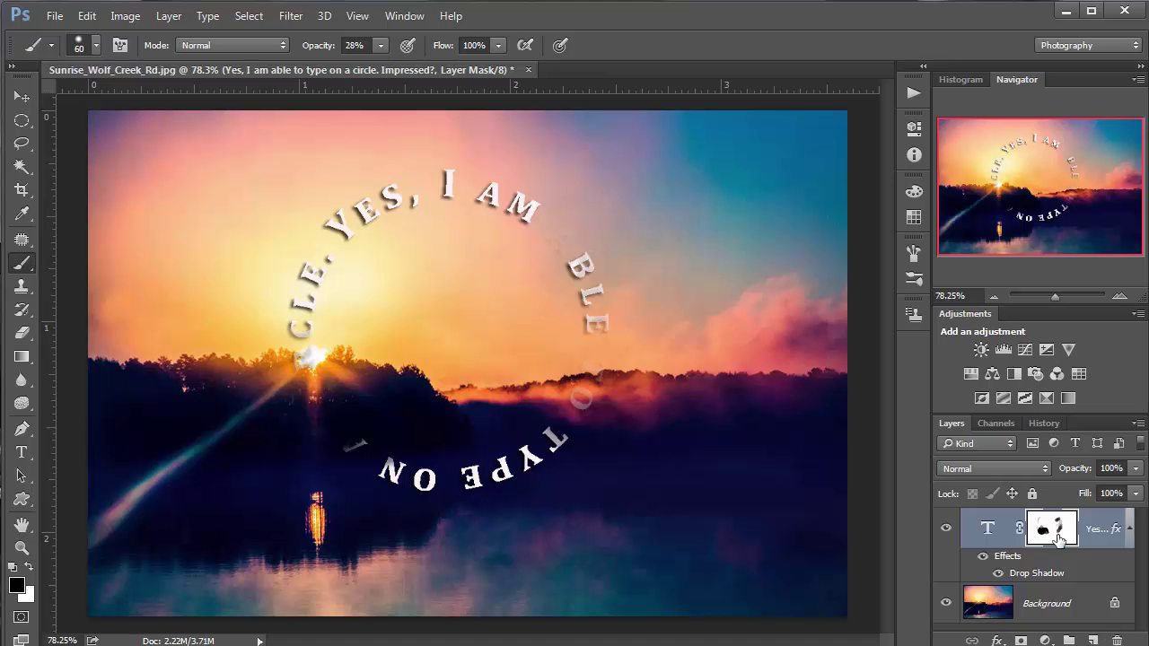
Delete the layer mask from the circular text and delete the text layer, leaving only the background photo
left_click_drag(1060, 536, 1116, 640)
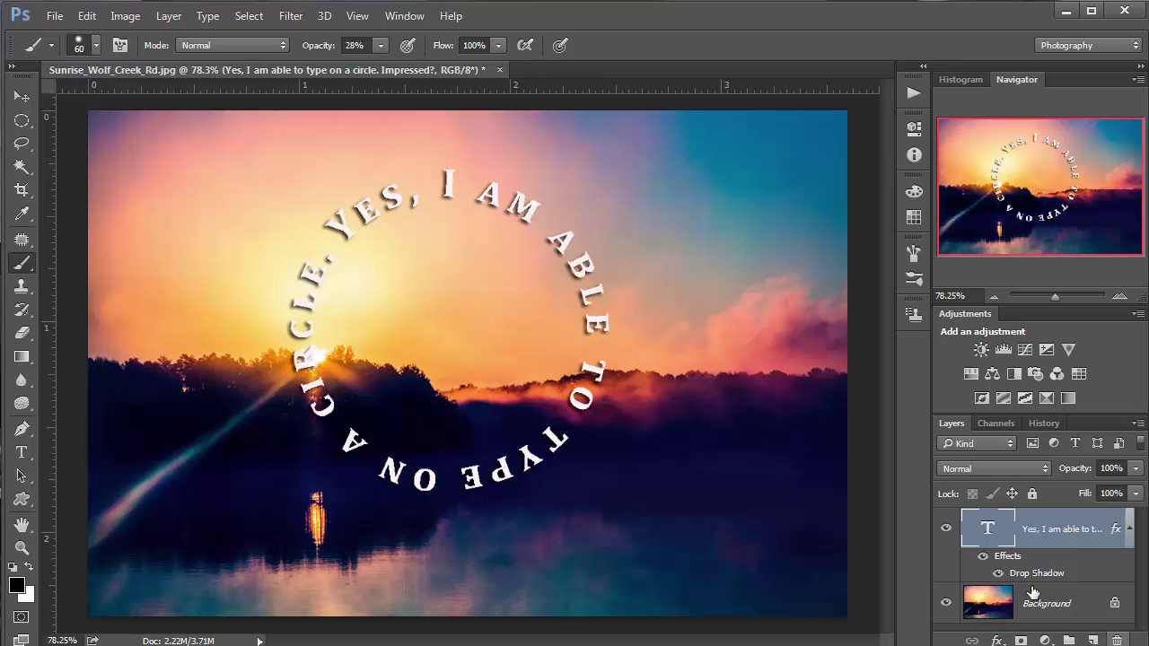
left_click(1115, 639)
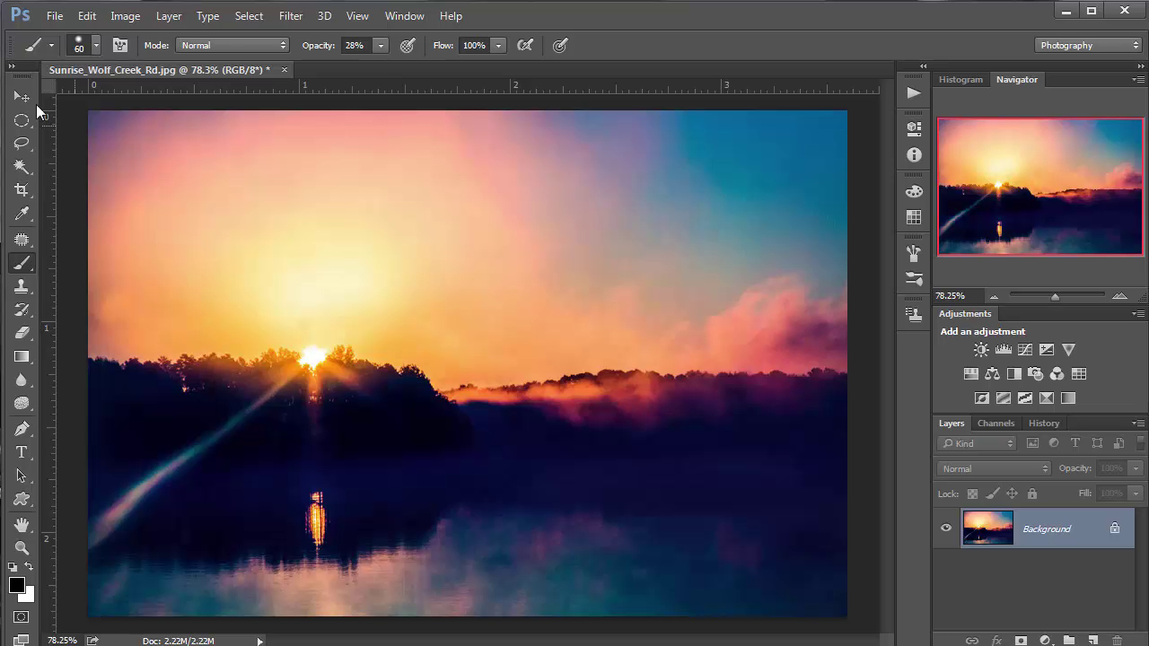
Set up the Type tool with the Times New Roman Regular font at 24 pt
left_click(30, 444)
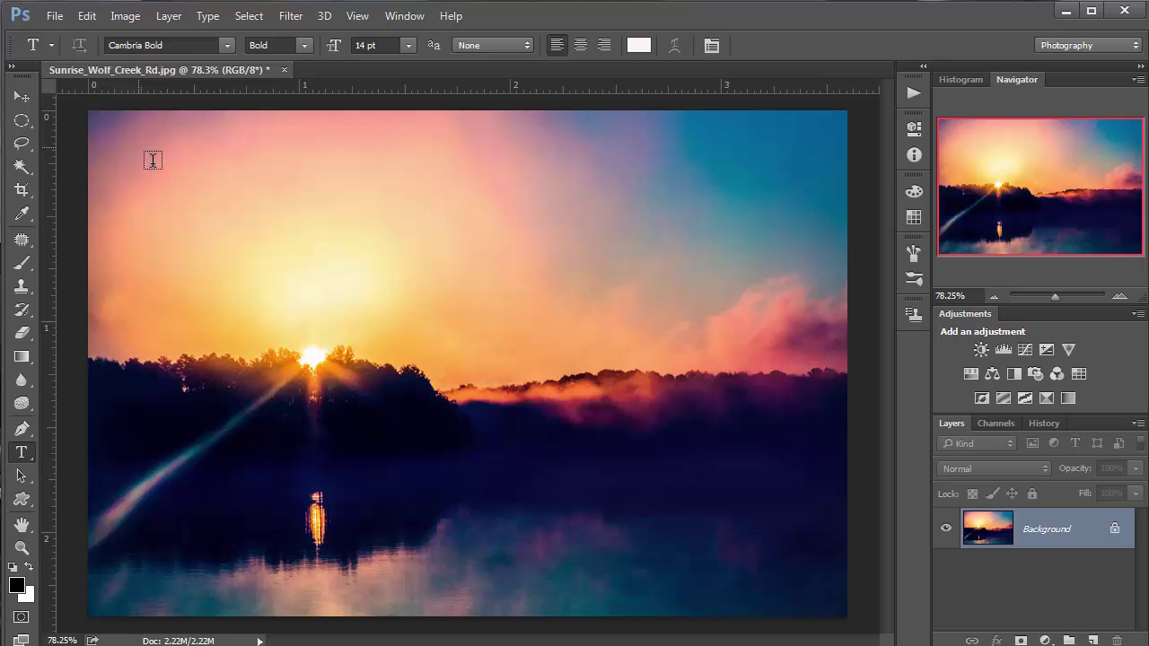
left_click(228, 45)
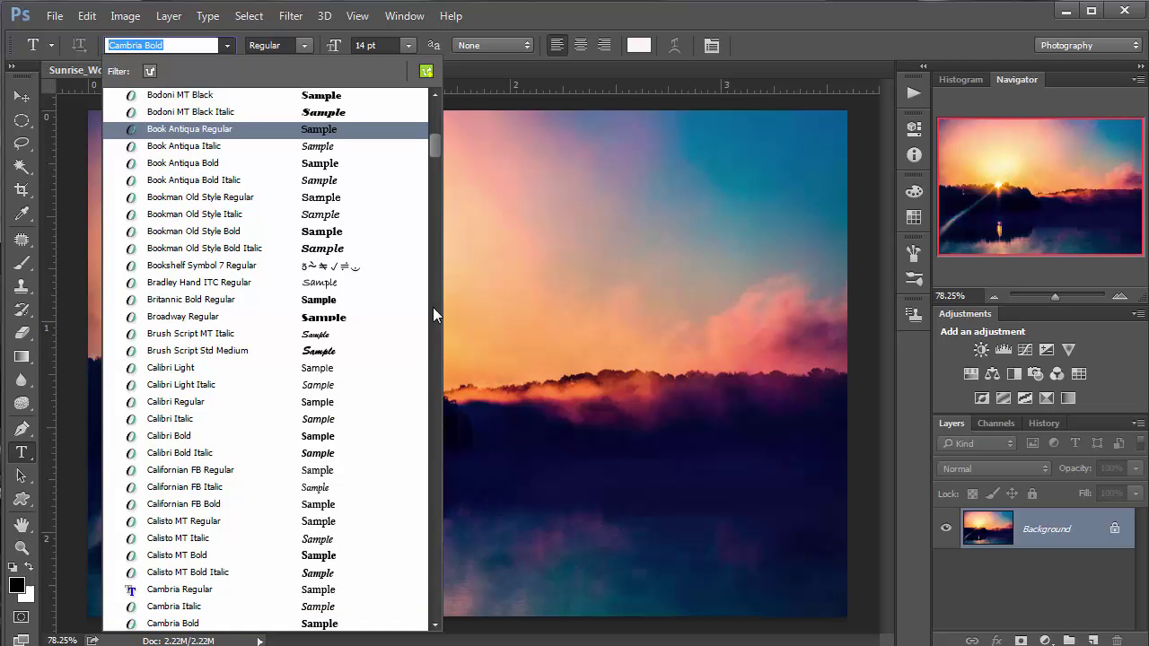
scroll(444, 479, "down", 20)
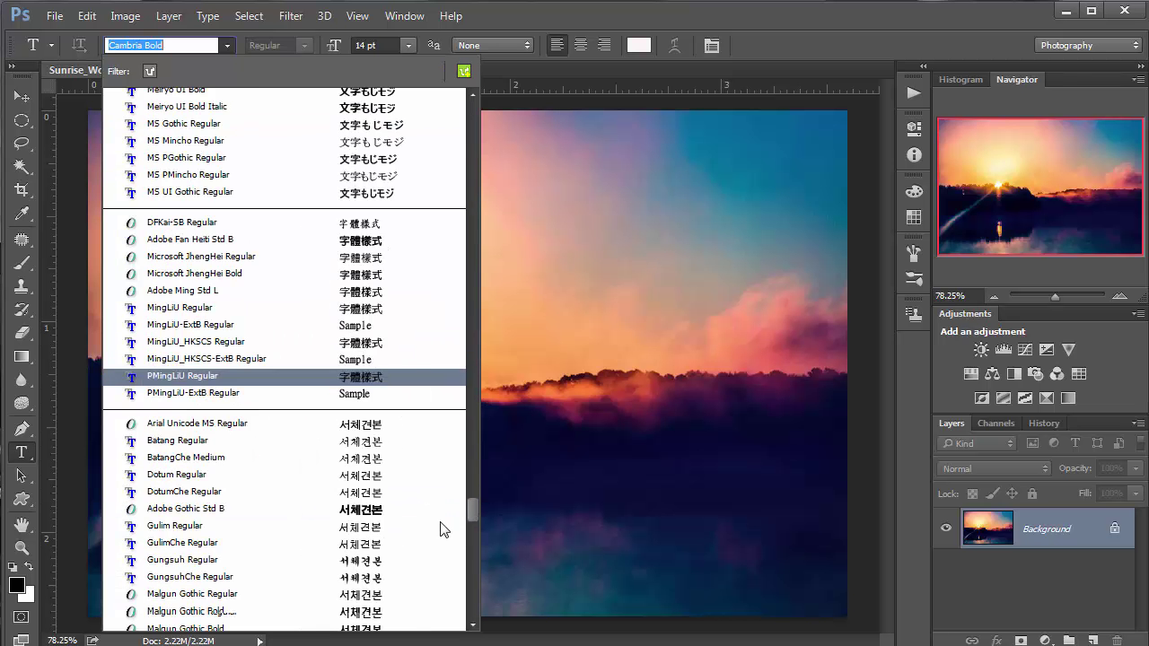
scroll(440, 530, "down", 15)
scroll(432, 588, "down", 1)
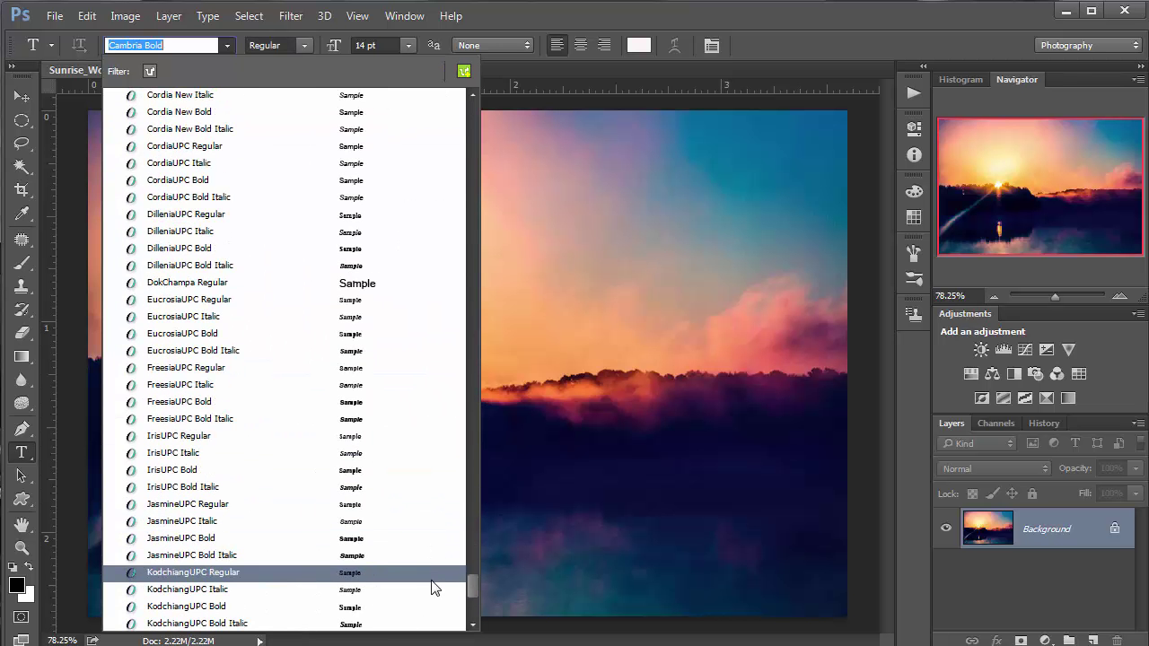
scroll(436, 596, "down", 2)
scroll(447, 557, "up", 12)
scroll(447, 550, "up", 15)
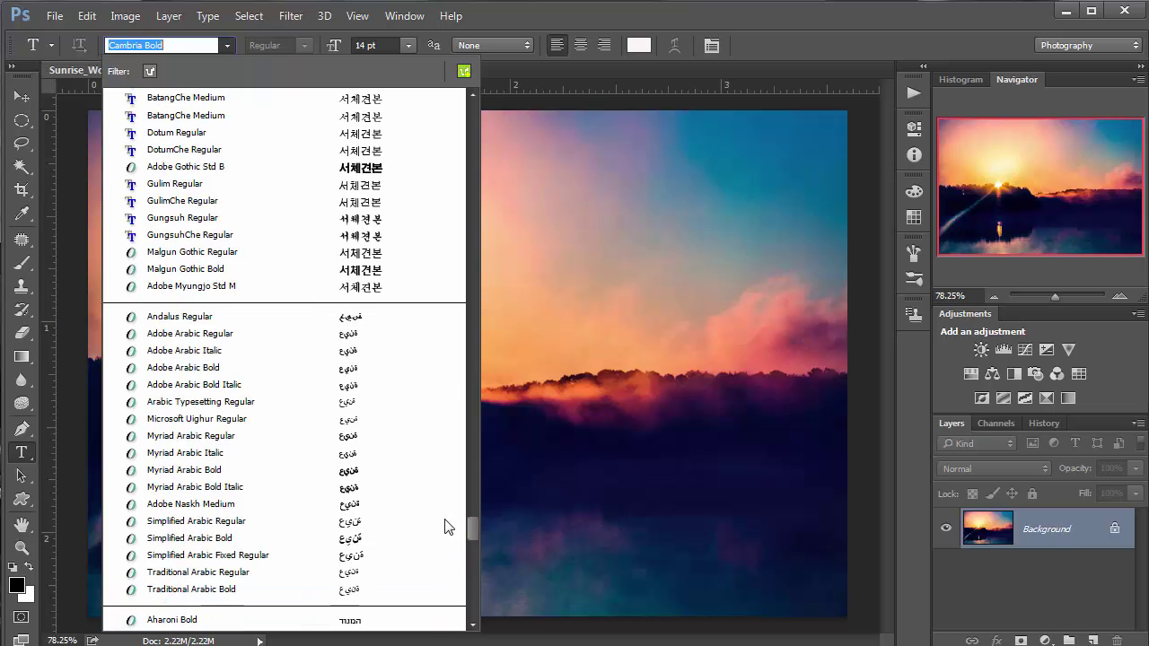
scroll(447, 449, "up", 8)
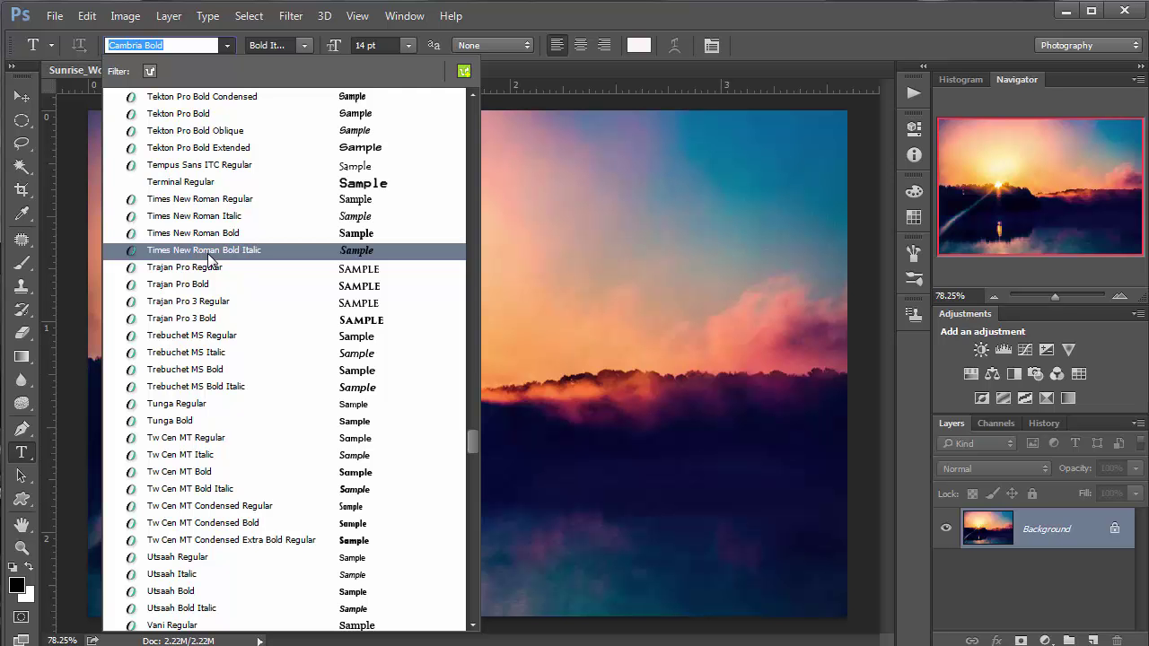
left_click(214, 199)
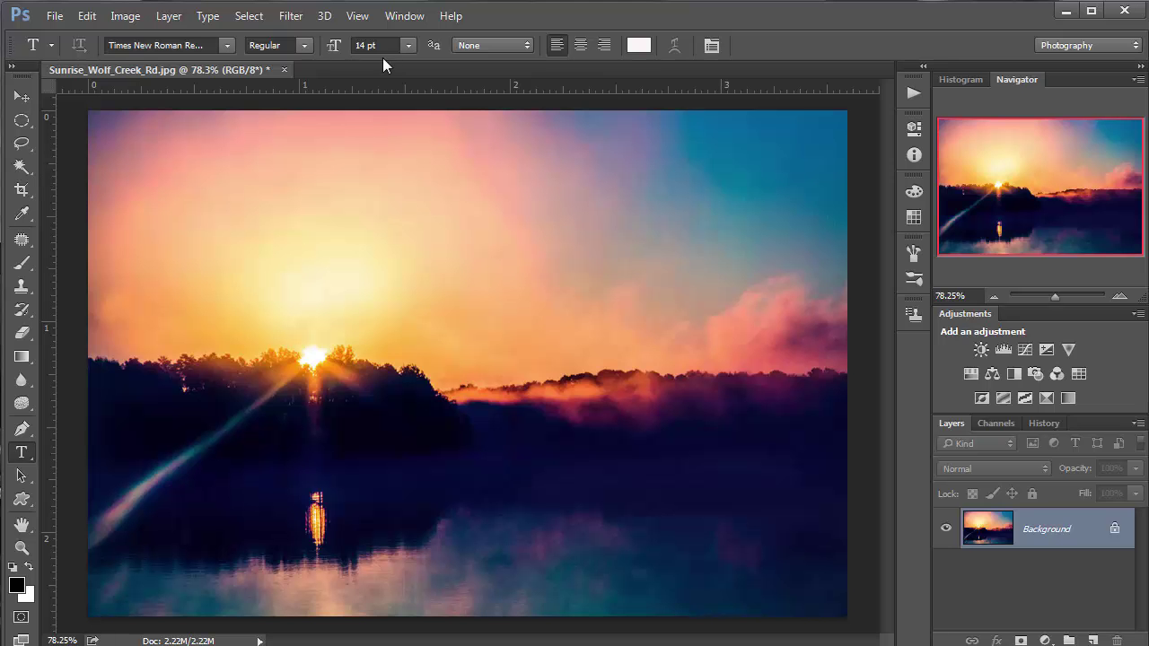
left_click(409, 45)
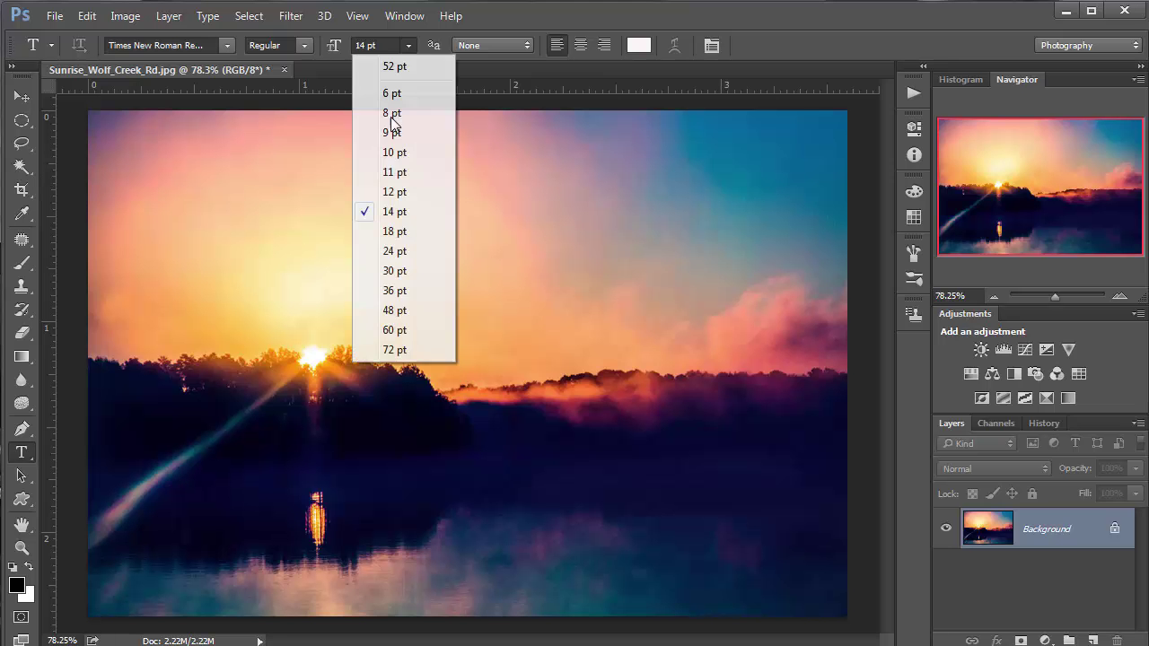
left_click(392, 251)
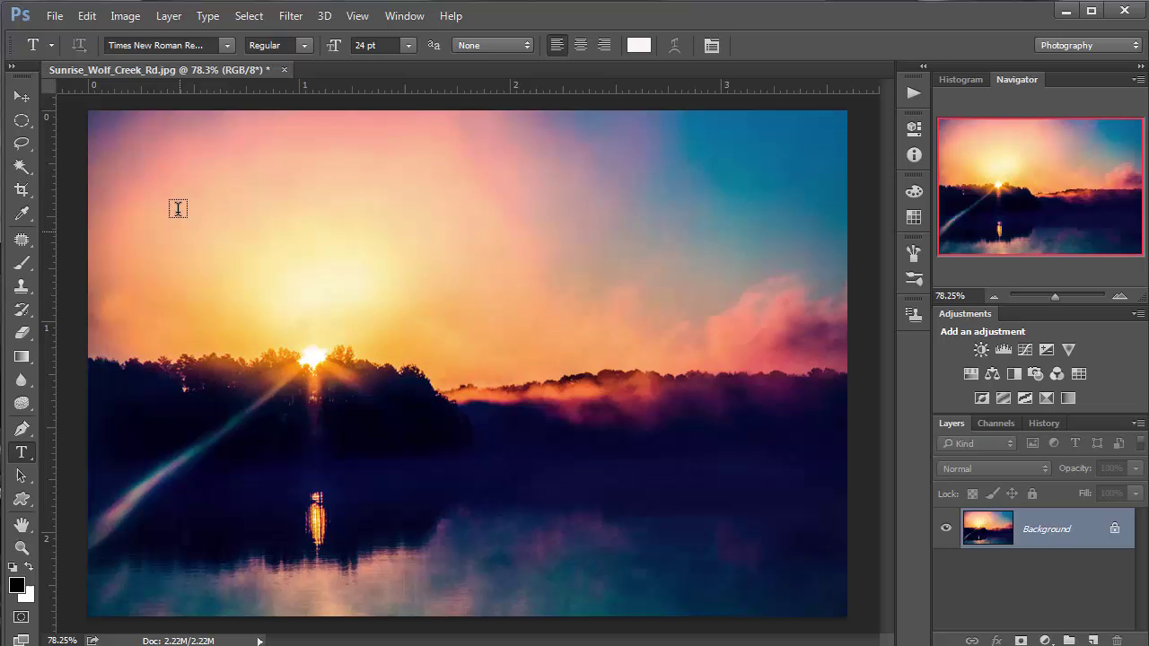
Add the text "Light is breaking" across the sky and shift it slightly up and toward the photo's left edge
left_click(178, 208)
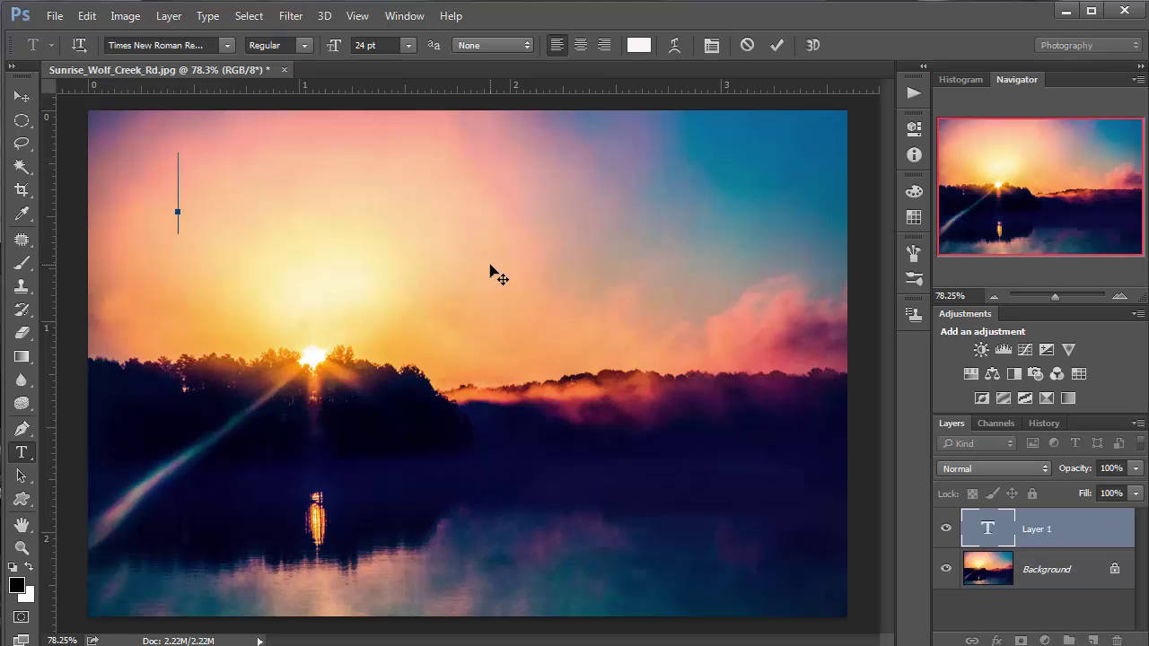
type("Light is ")
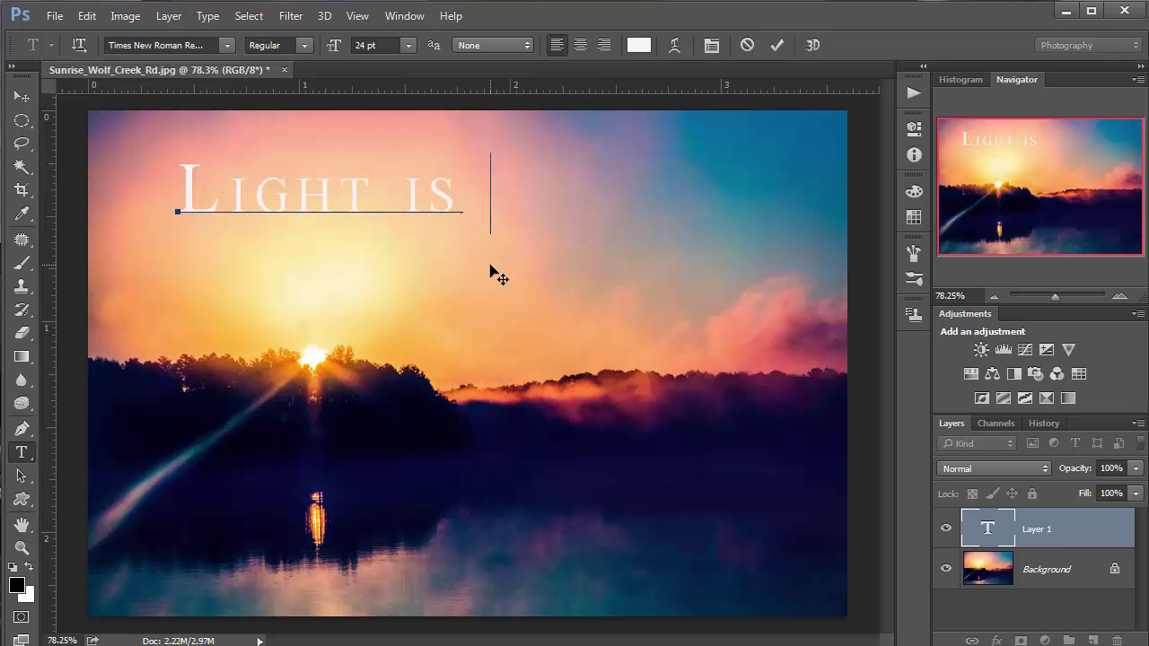
type("breaking")
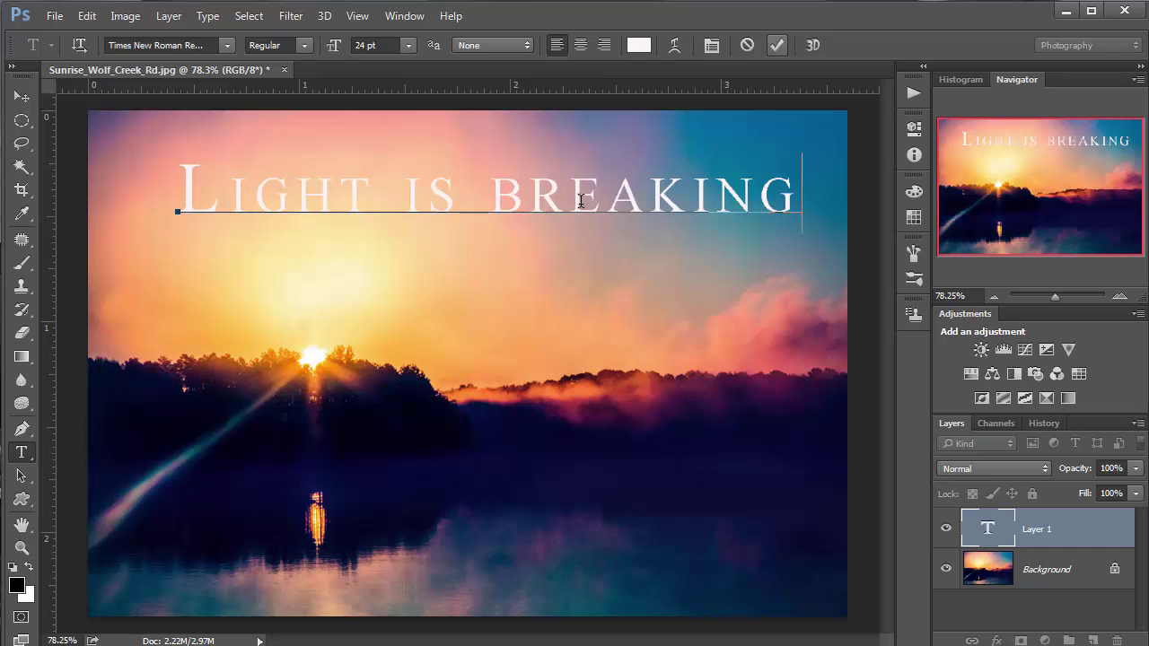
left_click_drag(459, 317, 437, 303)
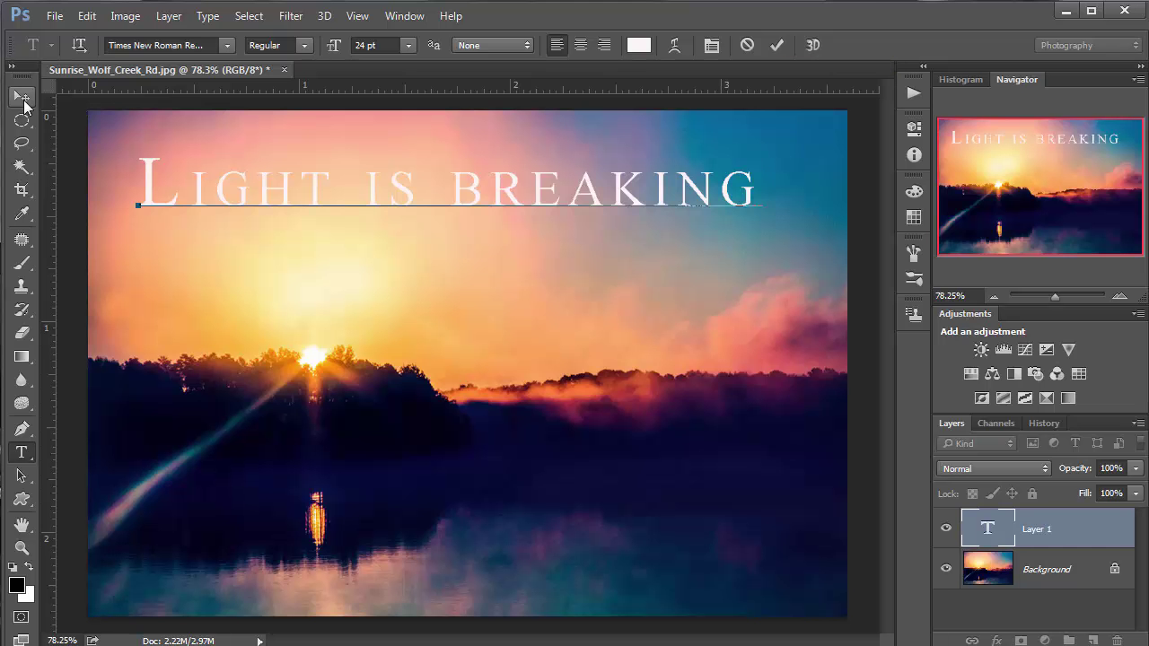
left_click(777, 46)
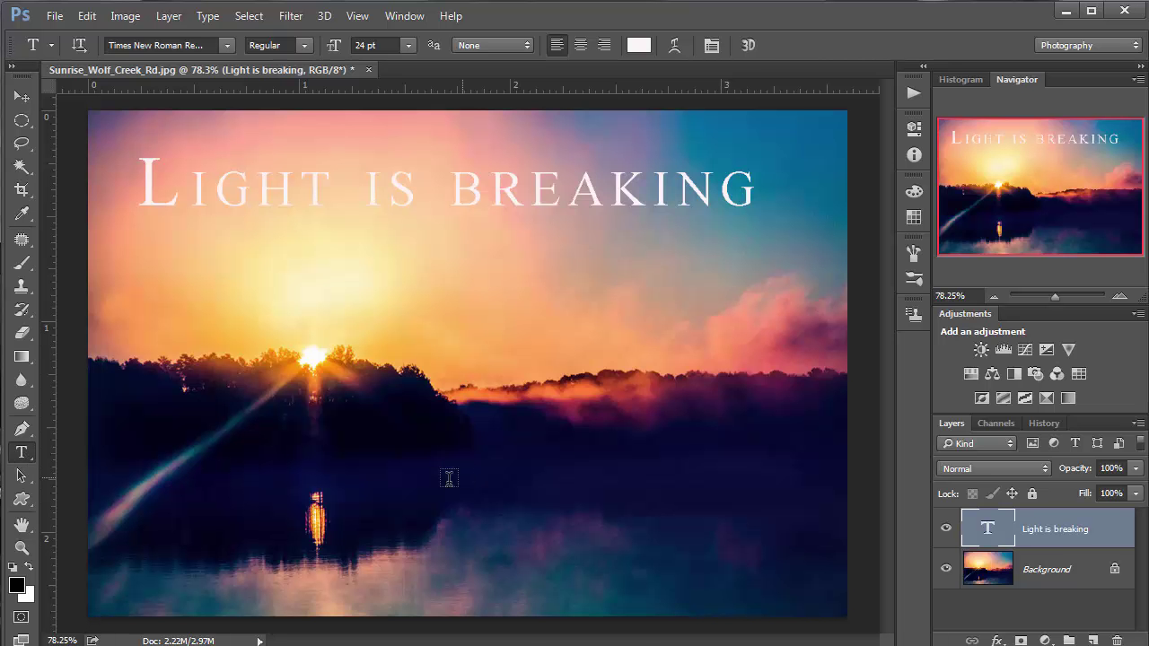
Add the text "Darkness is fading" as a separate layer and place it across the water near the photo's lower edge
left_click(405, 481)
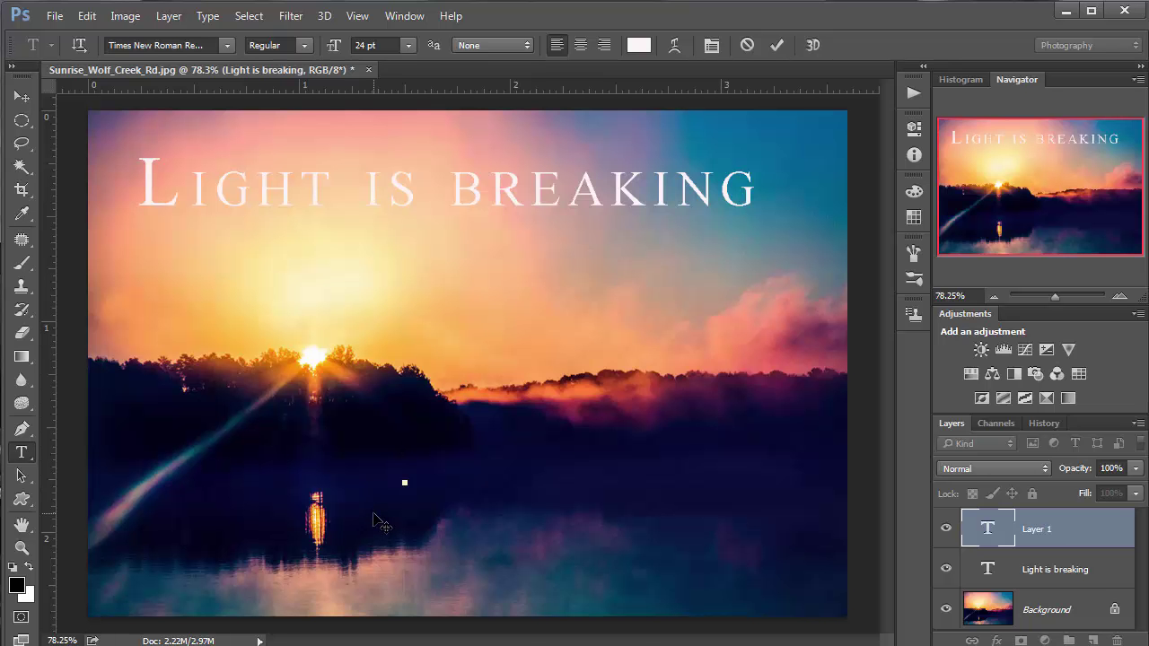
type("D")
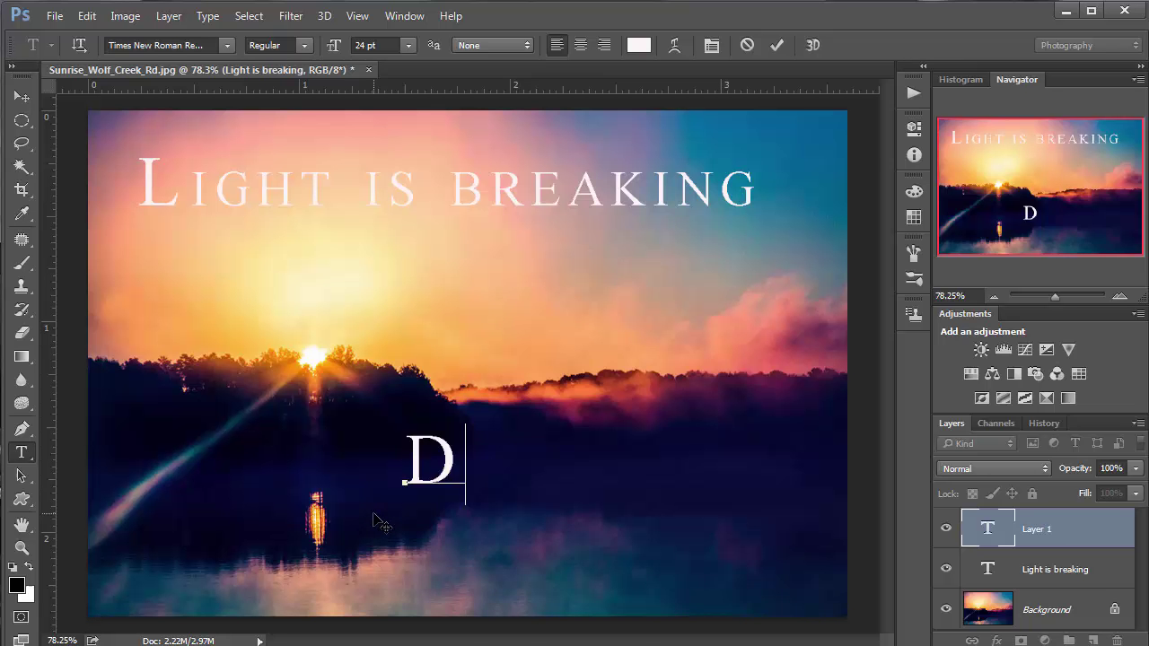
type("arkn")
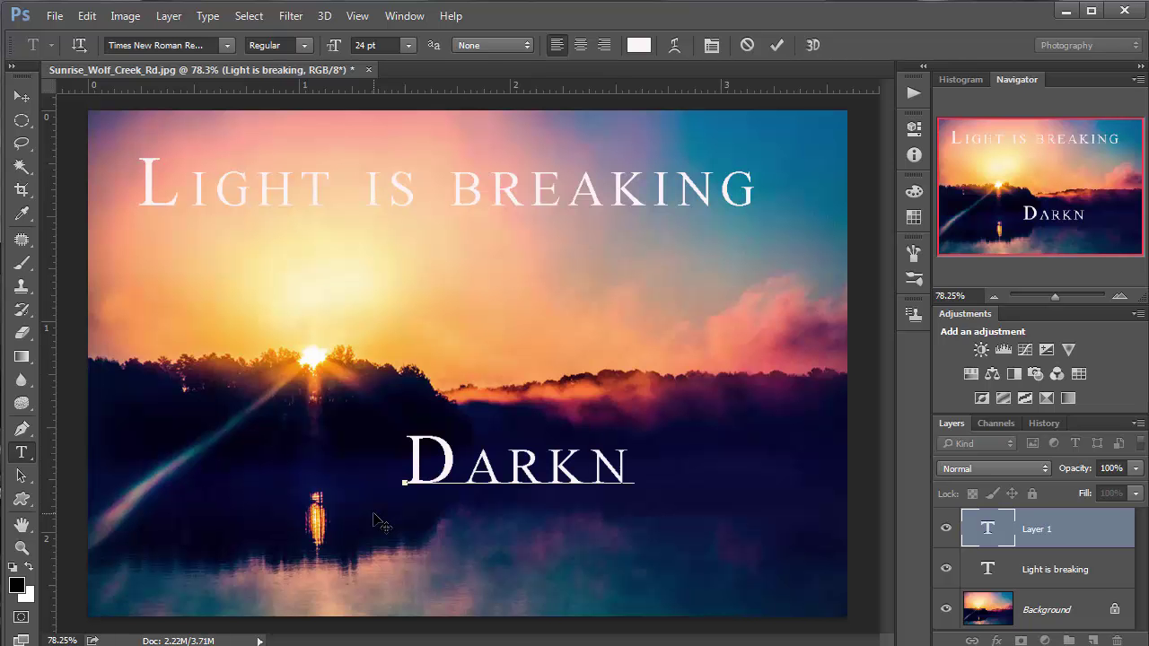
type("ess is")
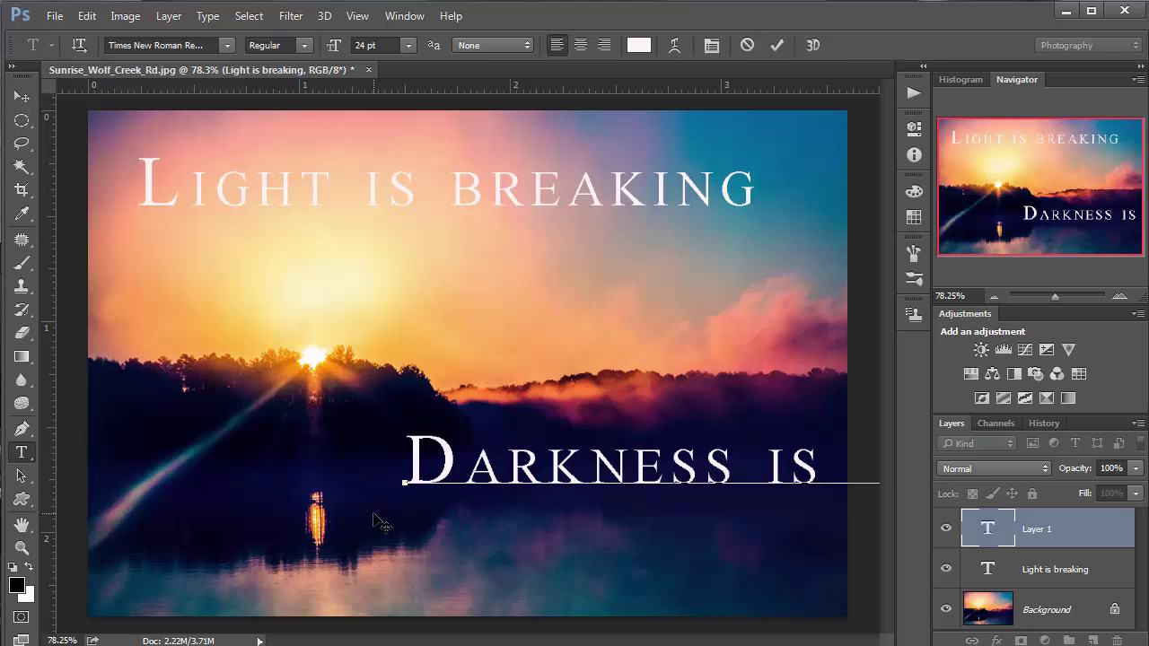
left_click_drag(554, 569, 275, 581)
type("fading")
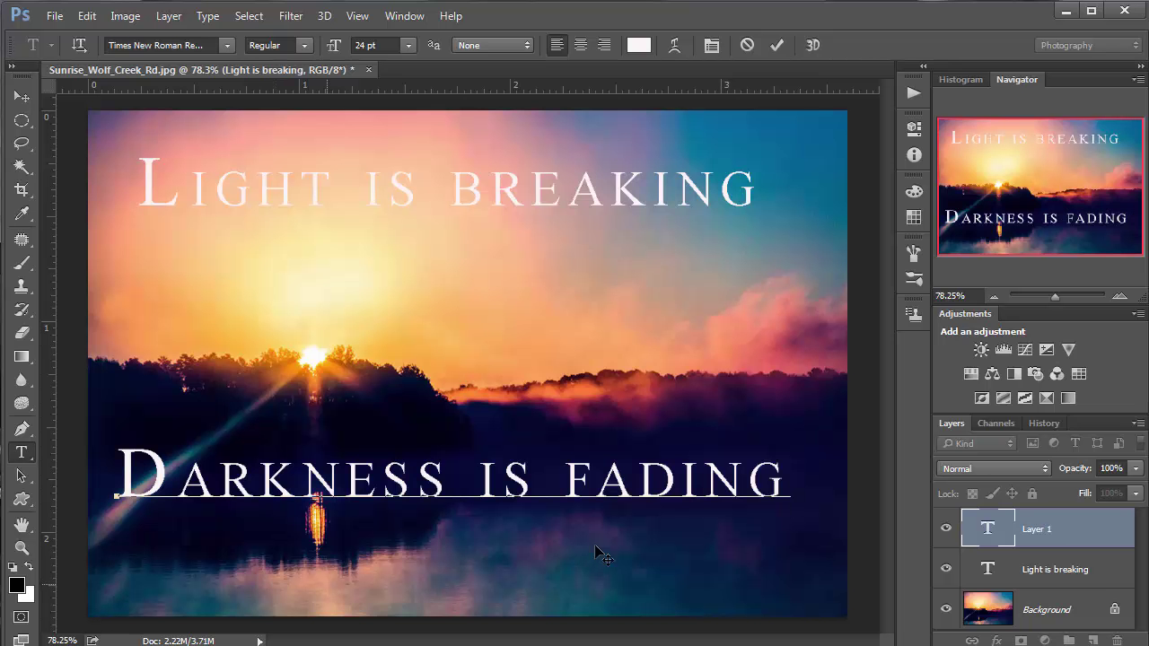
left_click_drag(601, 532, 607, 596)
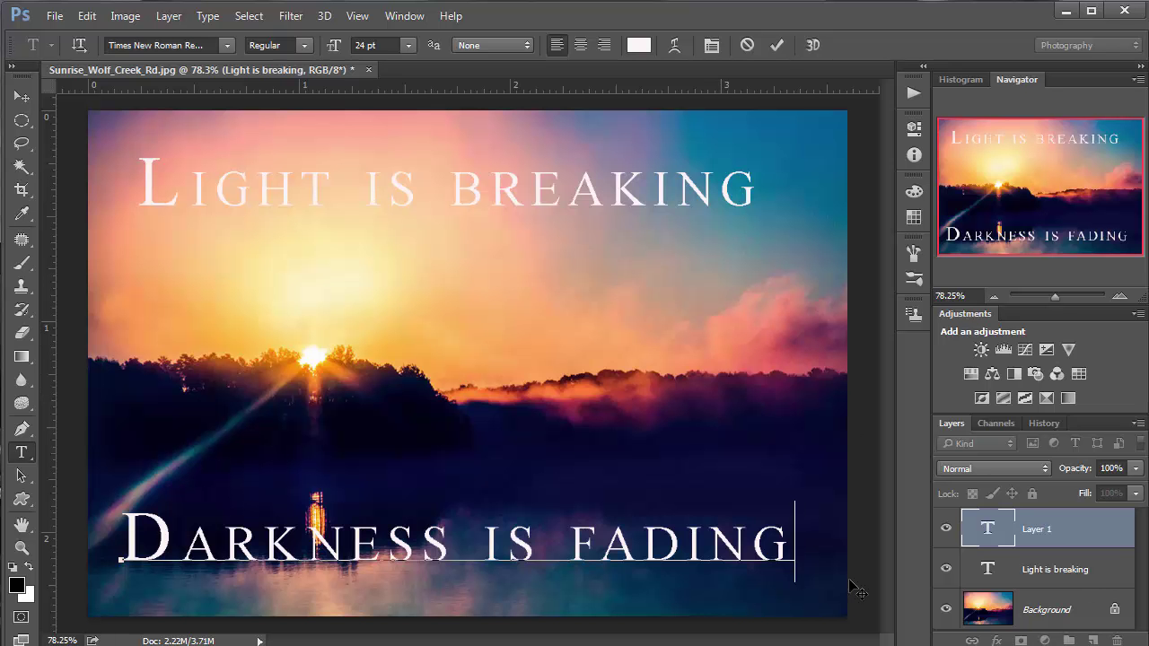
left_click(777, 45)
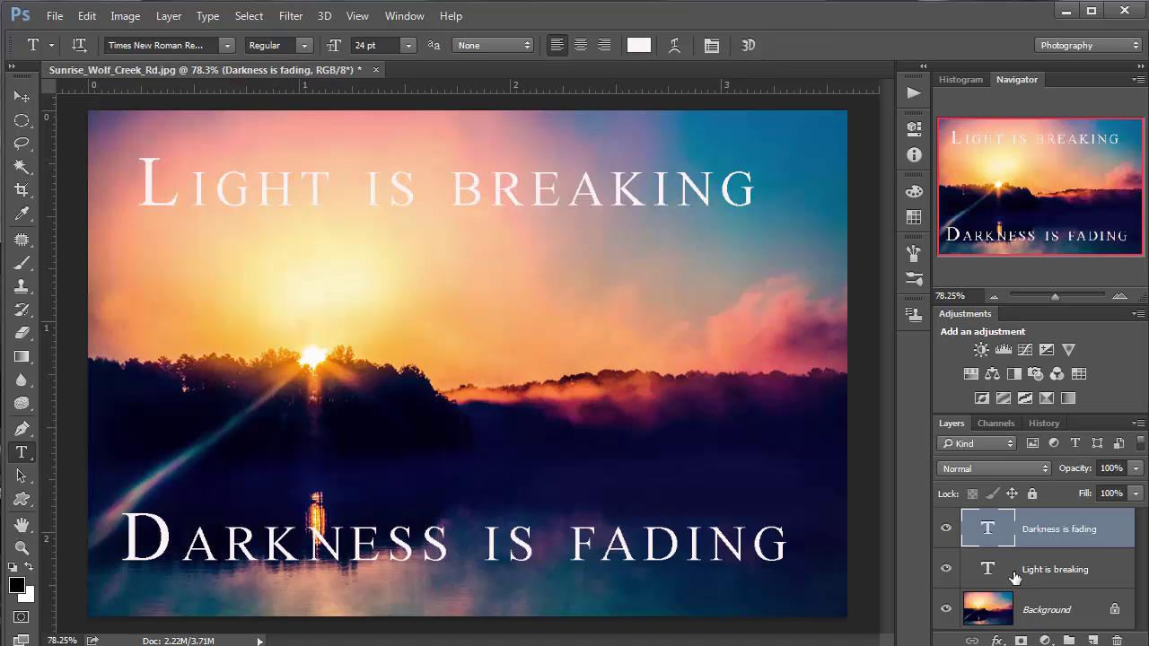
Add a layer mask to both the "Darkness is fading" and "Light is breaking" text layers
left_click(1021, 641)
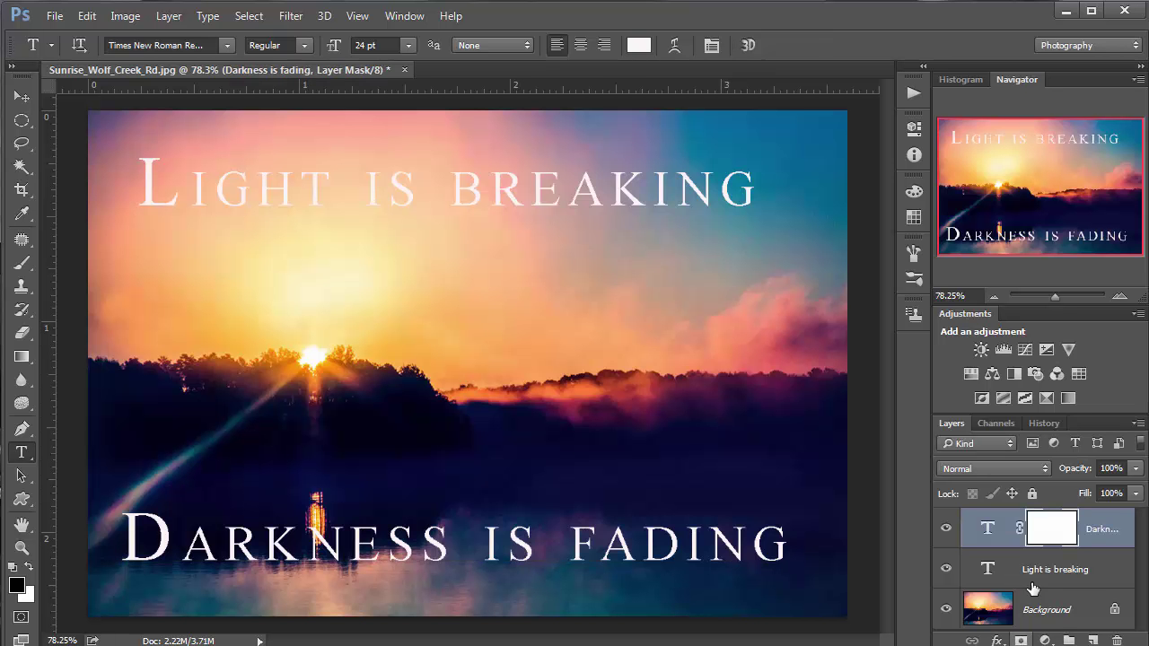
left_click(1041, 576)
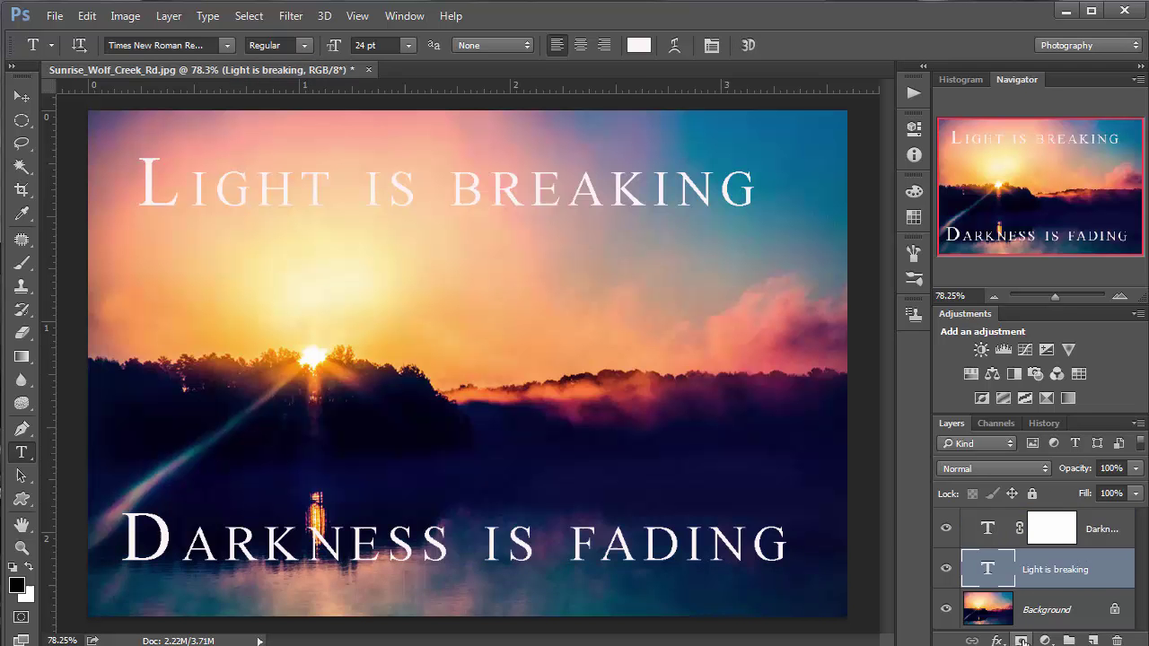
left_click(1022, 641)
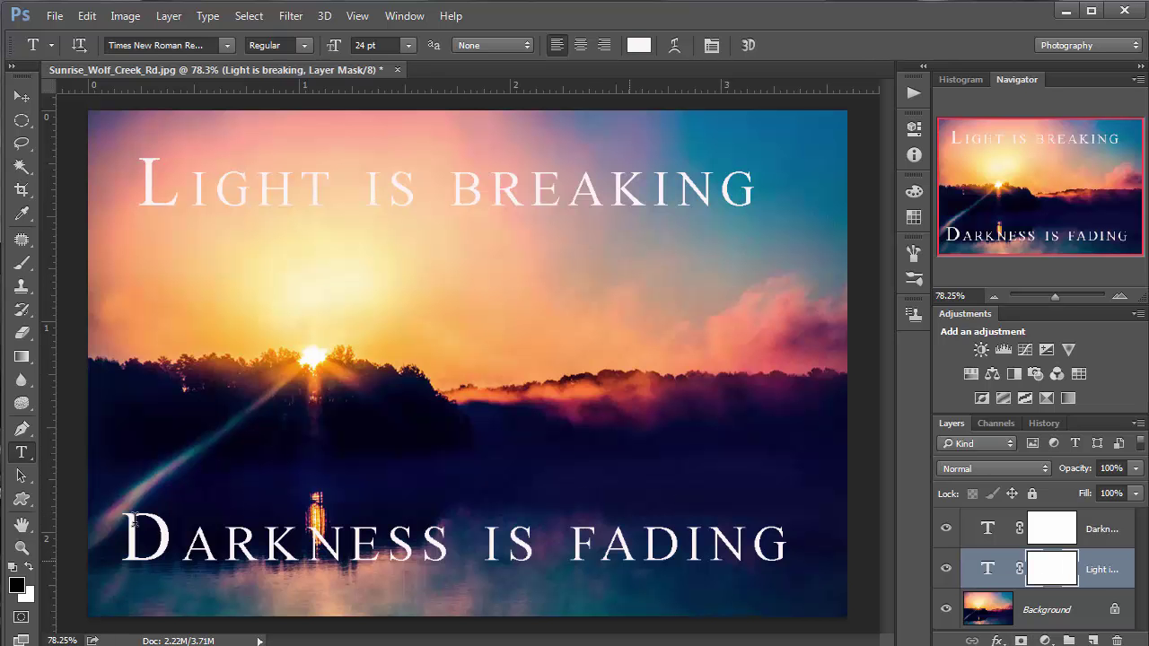
Switch to the Brush tool and enlarge the brush to 200 px
left_click(21, 262)
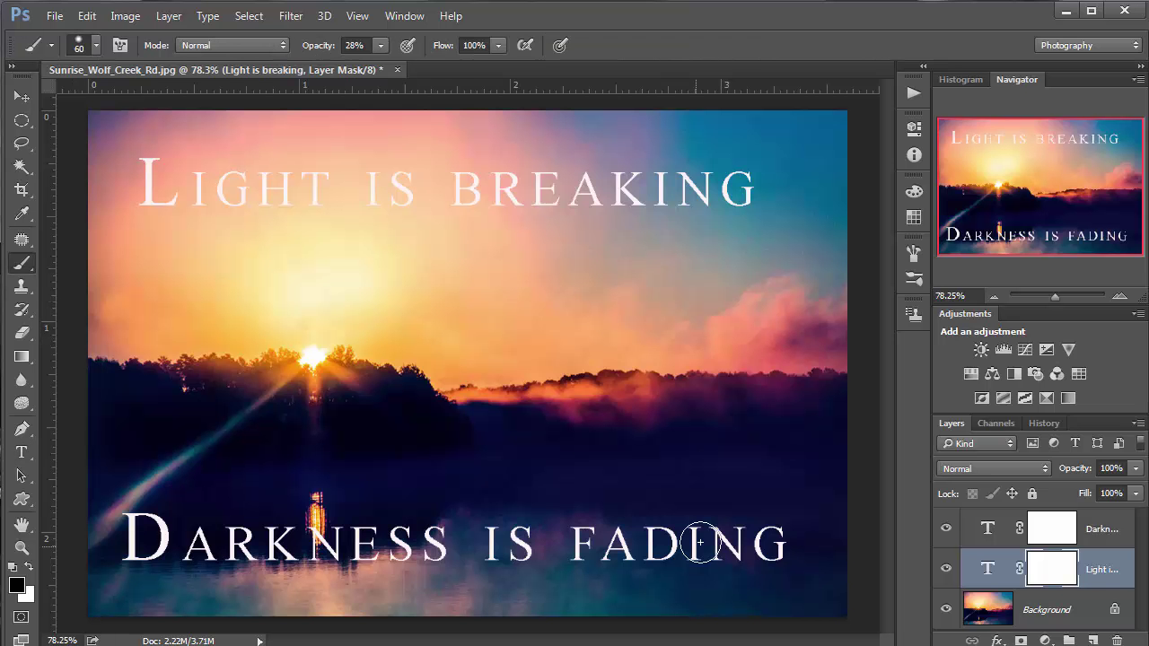
key("bracketright")
key("bracketright")
key("bracketright")
key("bracketright")
key("bracketright")
key("bracketright")
key("bracketright")
key("bracketright")
left_click_drag(706, 562, 796, 547)
left_click_drag(763, 539, 778, 559)
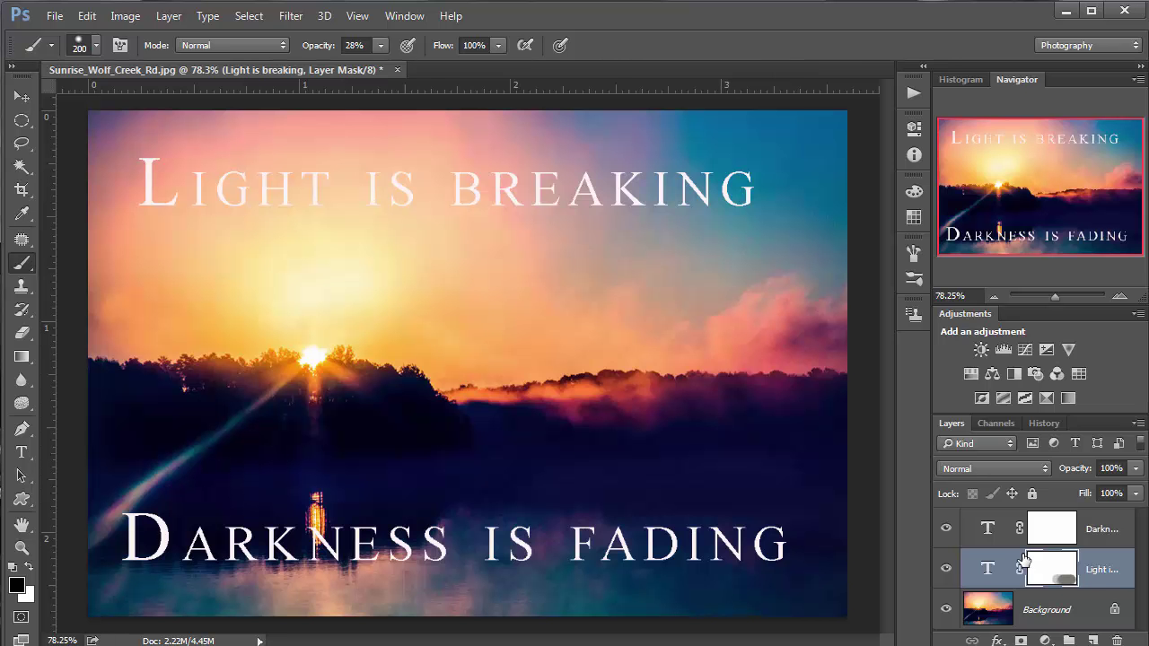
key("ctrl+alt+a")
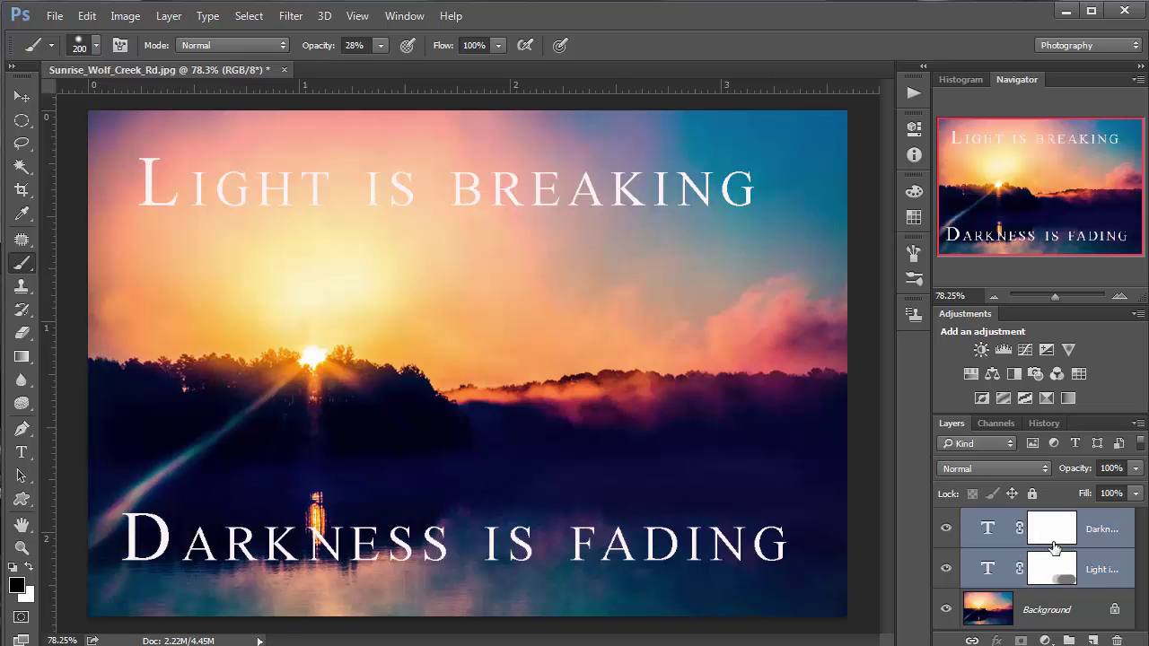
left_click(1057, 575)
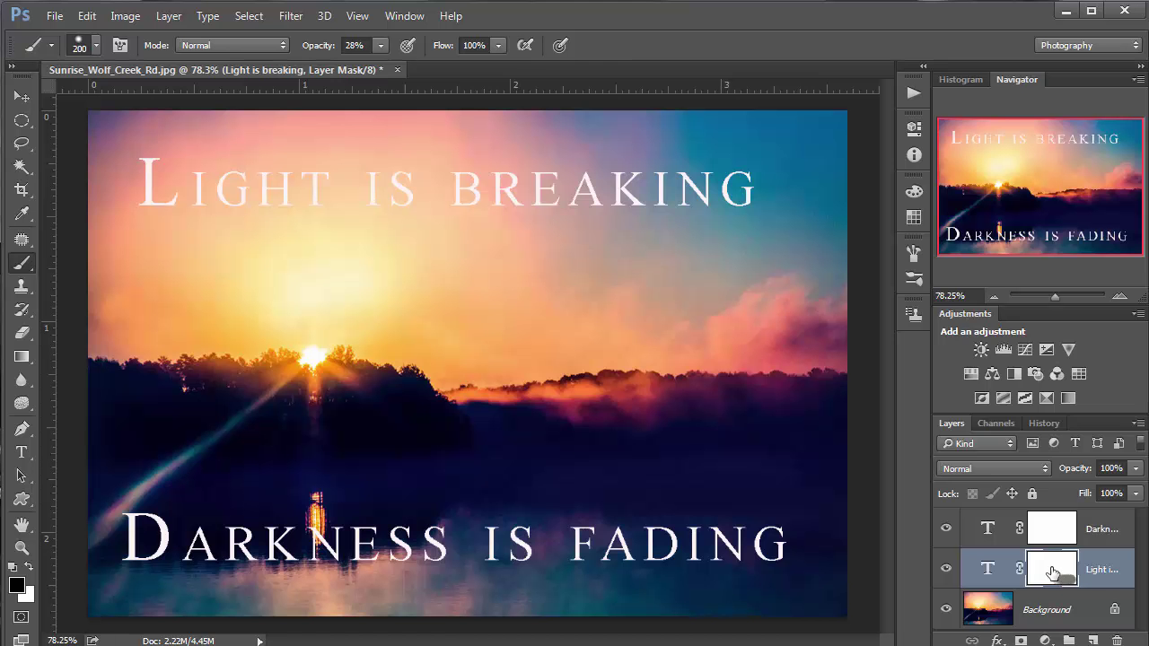
left_click(1052, 573, "ctrl")
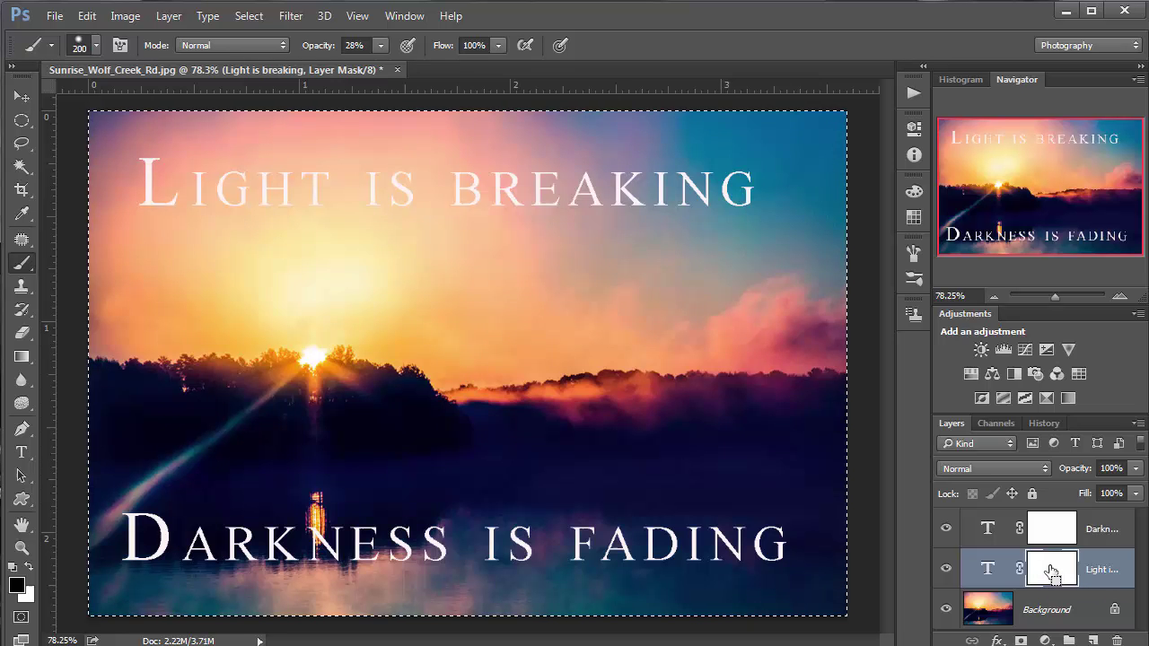
key("ctrl+d")
Paint black at 28% opacity on the "Darkness is fading" mask, fading the letters progressively from the middle of "Darkness" through "fading"
left_click(1052, 533)
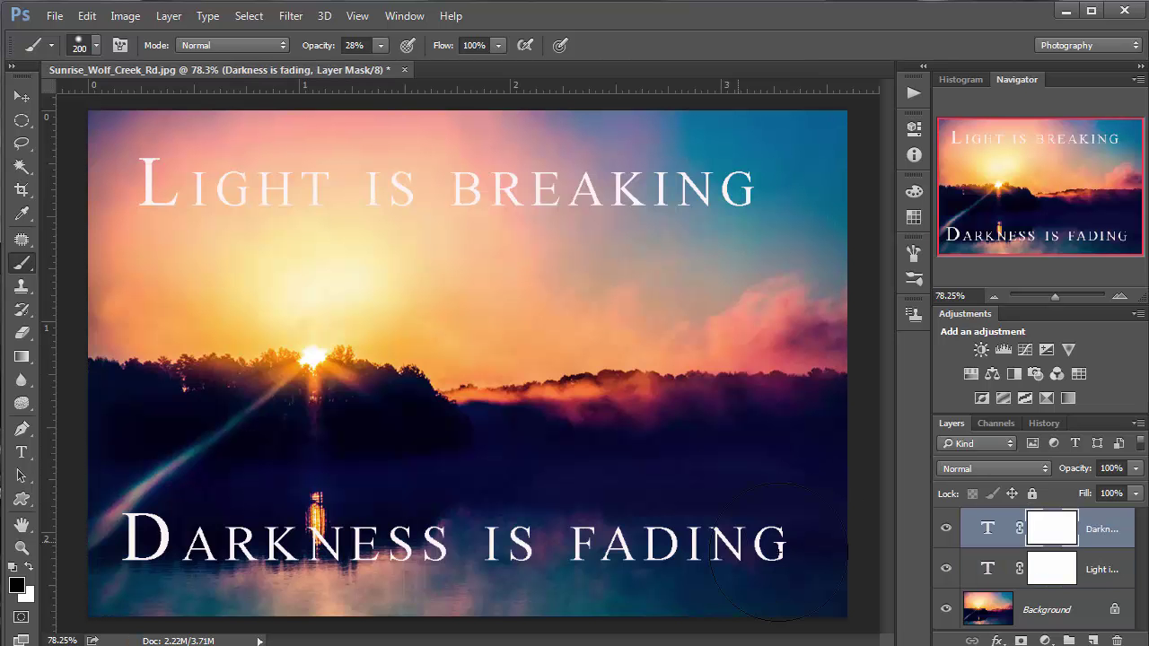
mouse_move(799, 539)
left_mouse_down()
mouse_move(678, 555)
mouse_move(687, 540)
mouse_move(386, 560)
mouse_move(487, 551)
left_mouse_up()
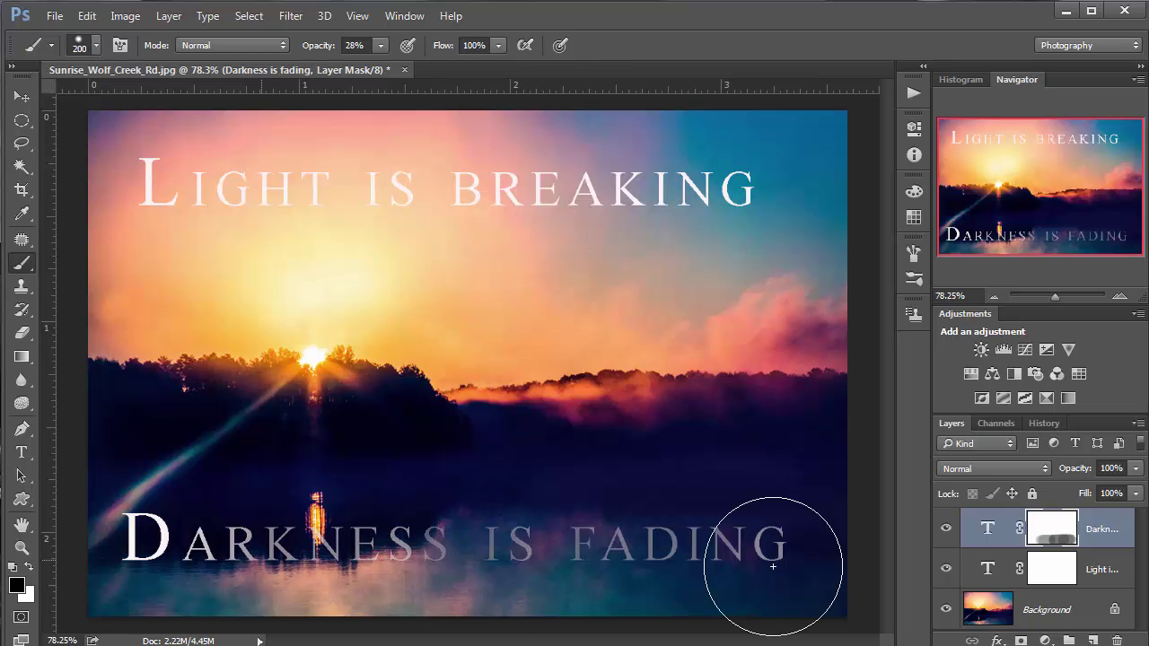
mouse_move(610, 562)
left_mouse_down()
mouse_move(791, 556)
mouse_move(400, 576)
mouse_move(502, 581)
mouse_move(695, 528)
left_mouse_up()
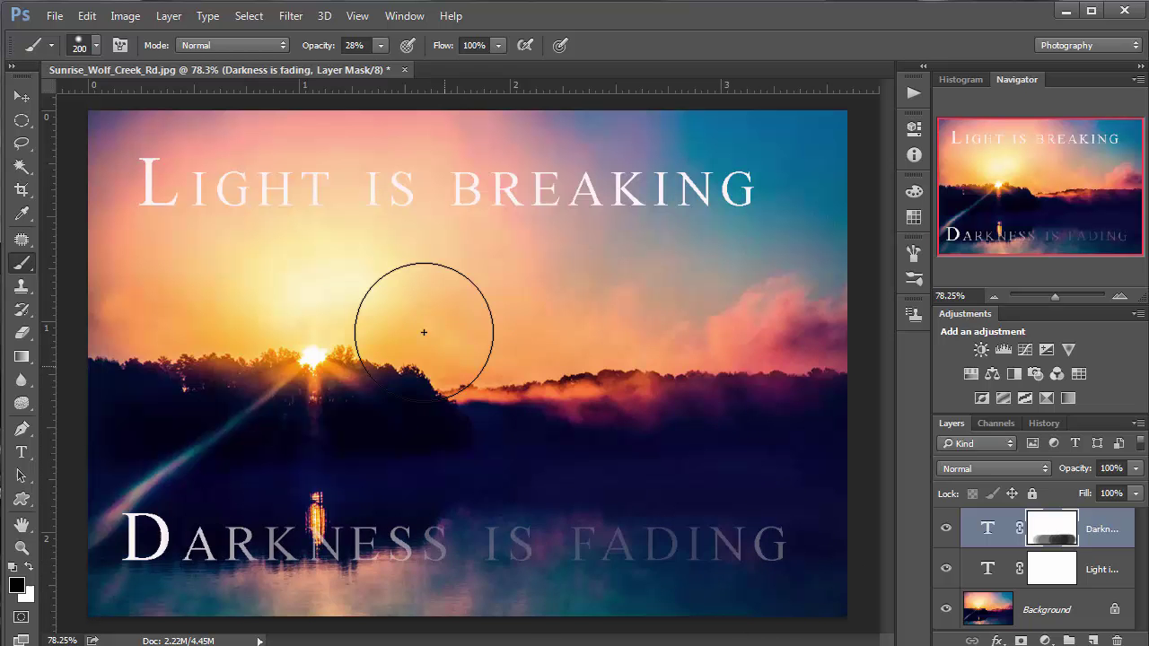
Make the "Light is breaking" layer mask active and browse the available brush tips
left_click(1048, 575)
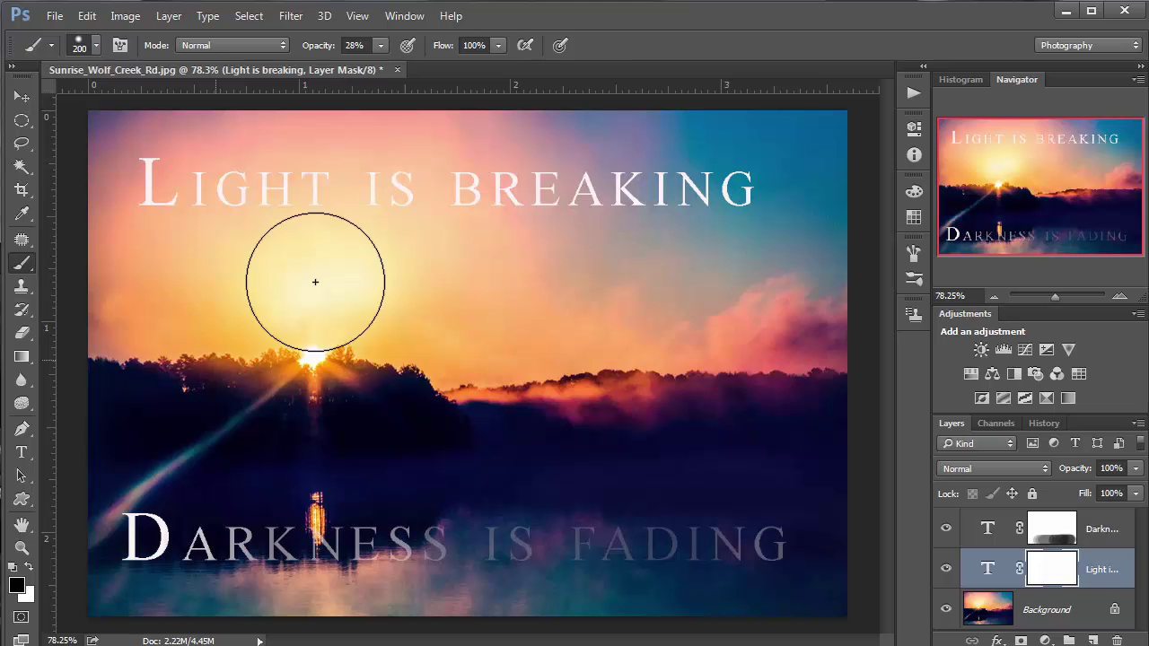
left_click(79, 49)
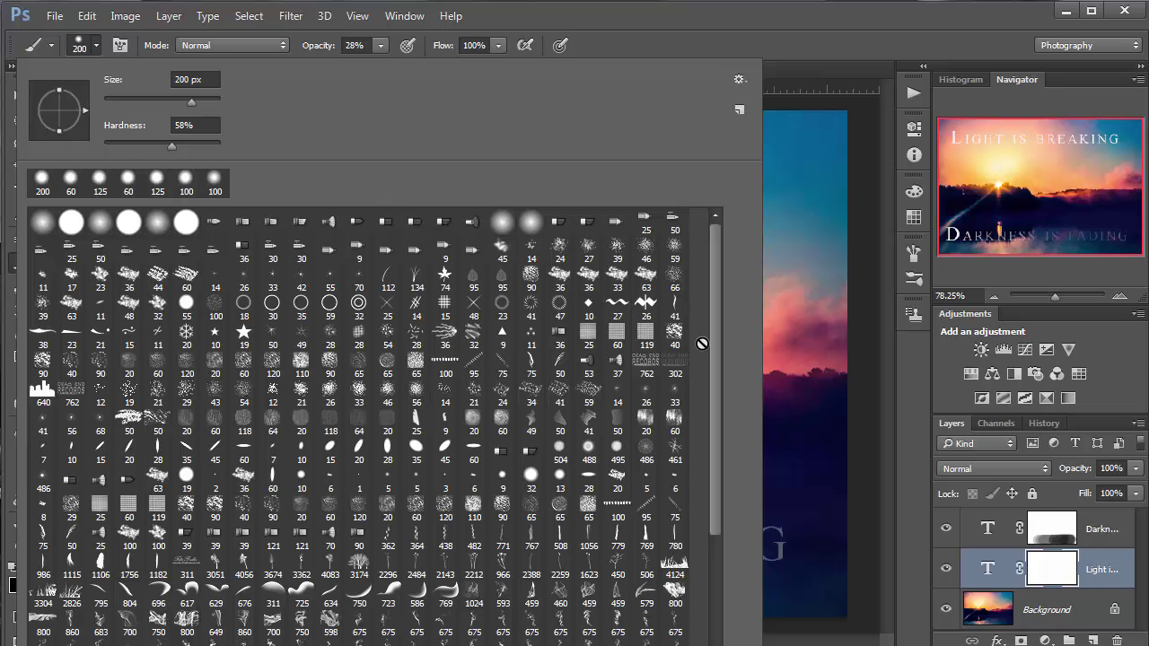
scroll(720, 360, "down", 3)
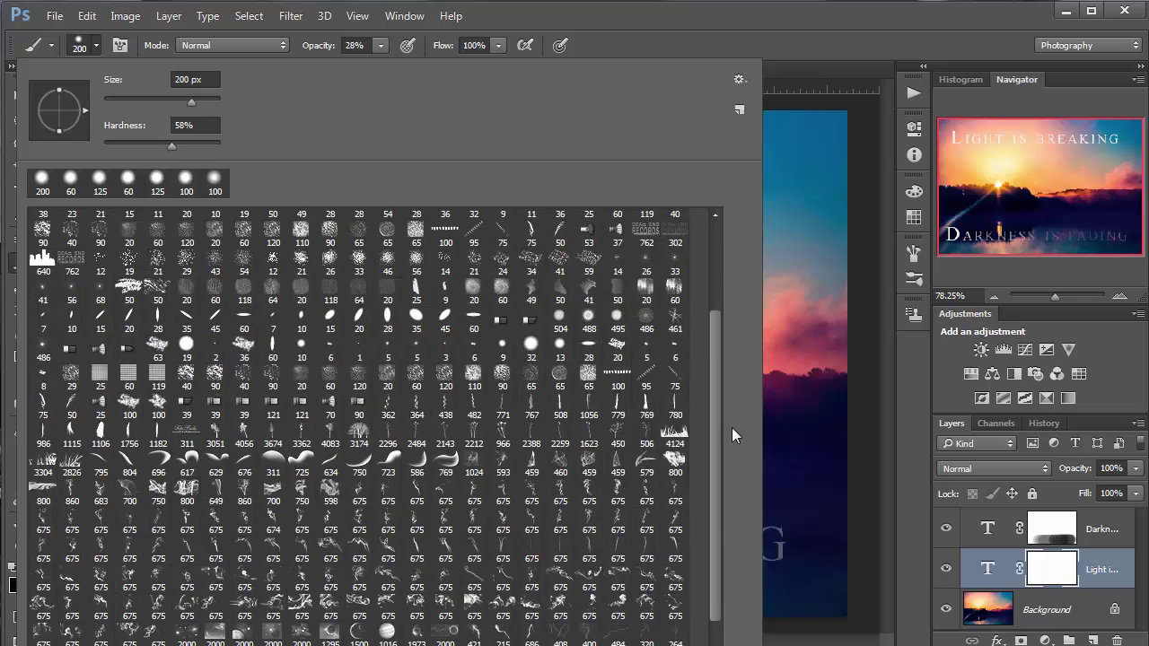
scroll(724, 364, "up", 3)
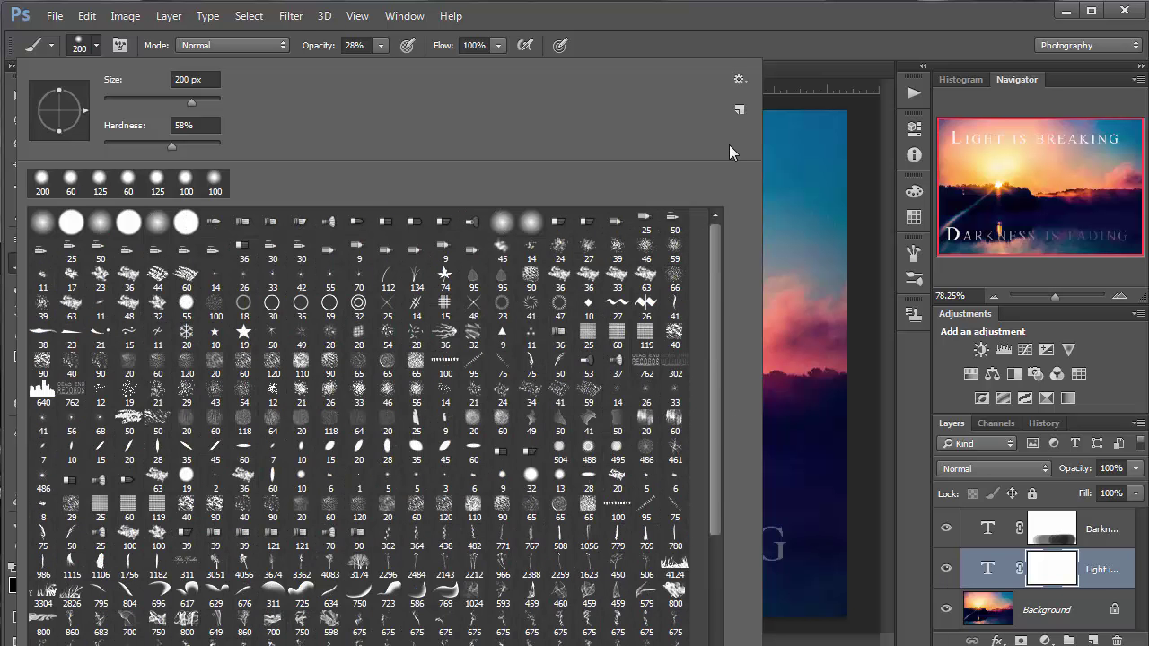
left_click(739, 79)
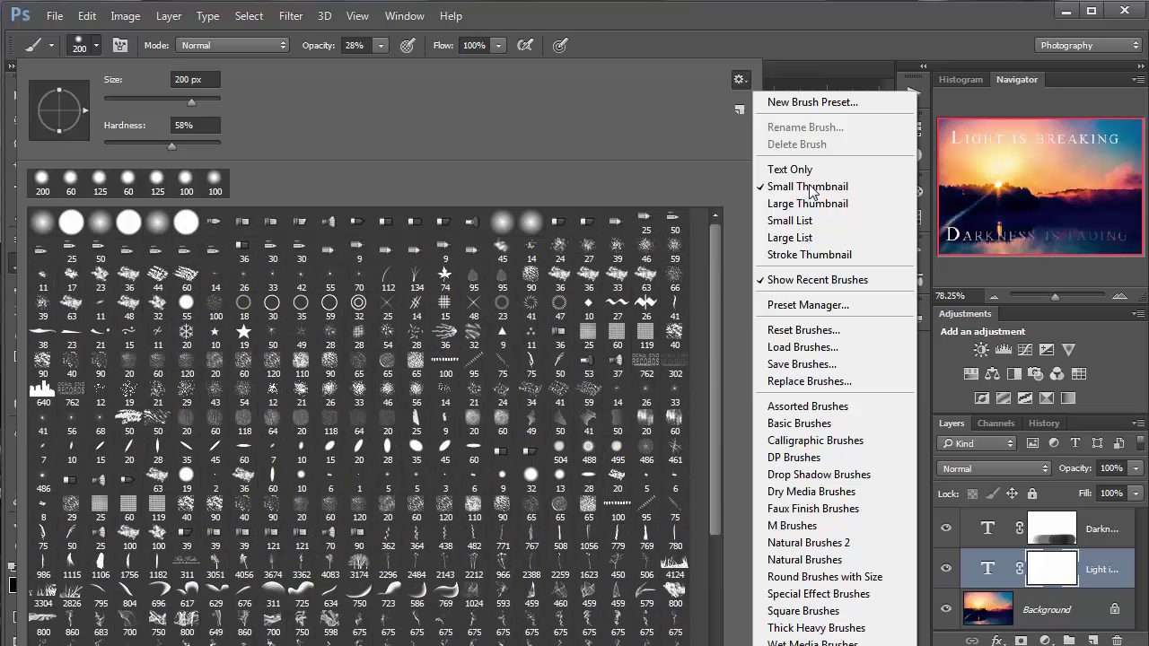
left_click(799, 424)
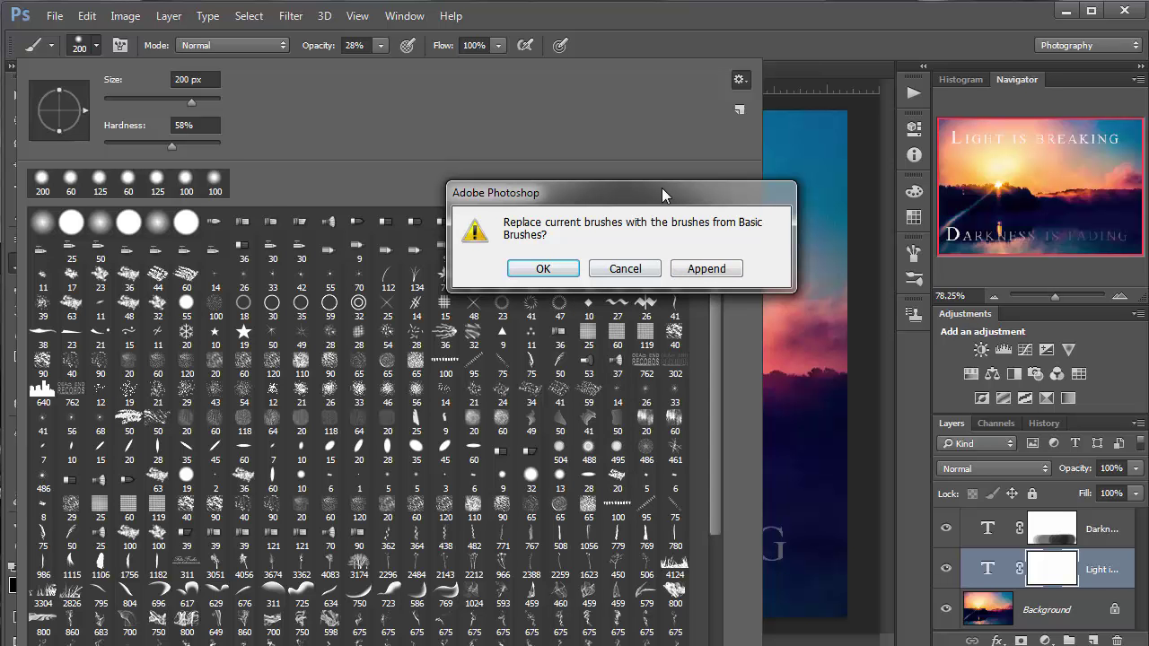
left_click(640, 272)
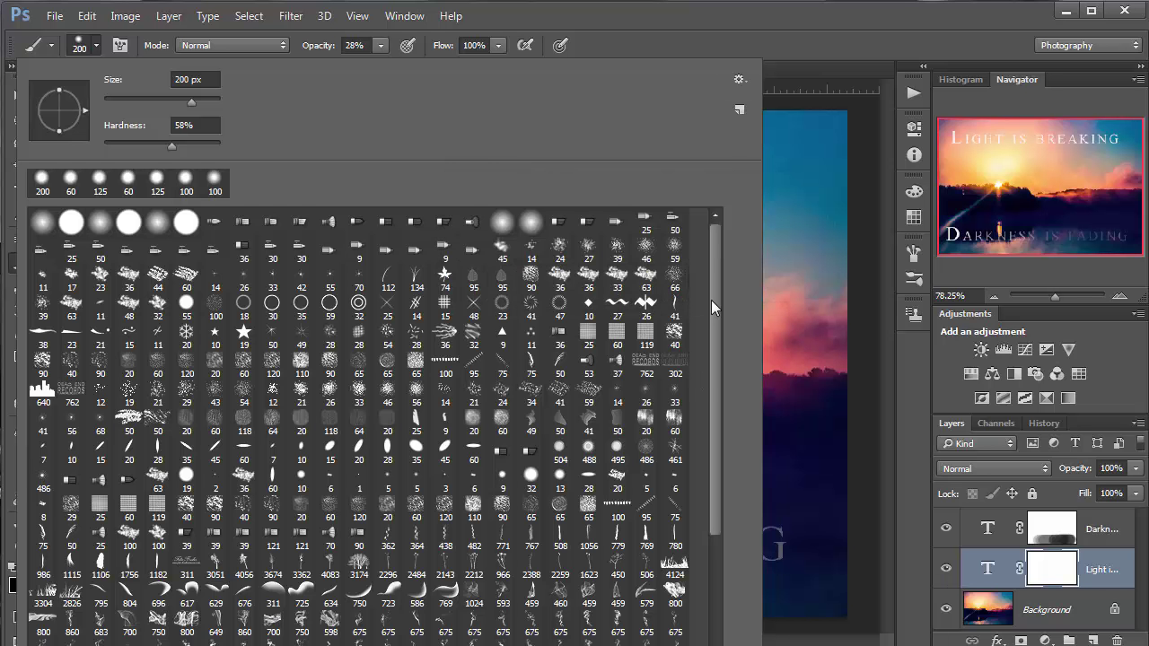
Choose the grass-like 134 px brush tip for painting on the "Light is breaking" mask
scroll(446, 294, "down", 1)
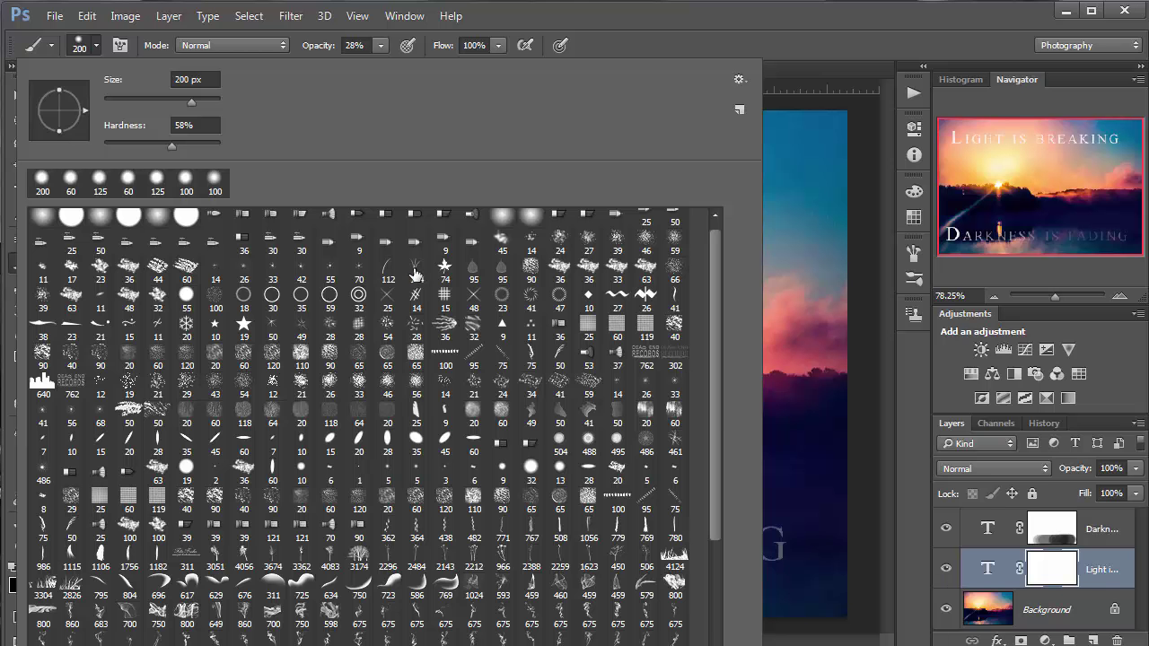
left_click(416, 269)
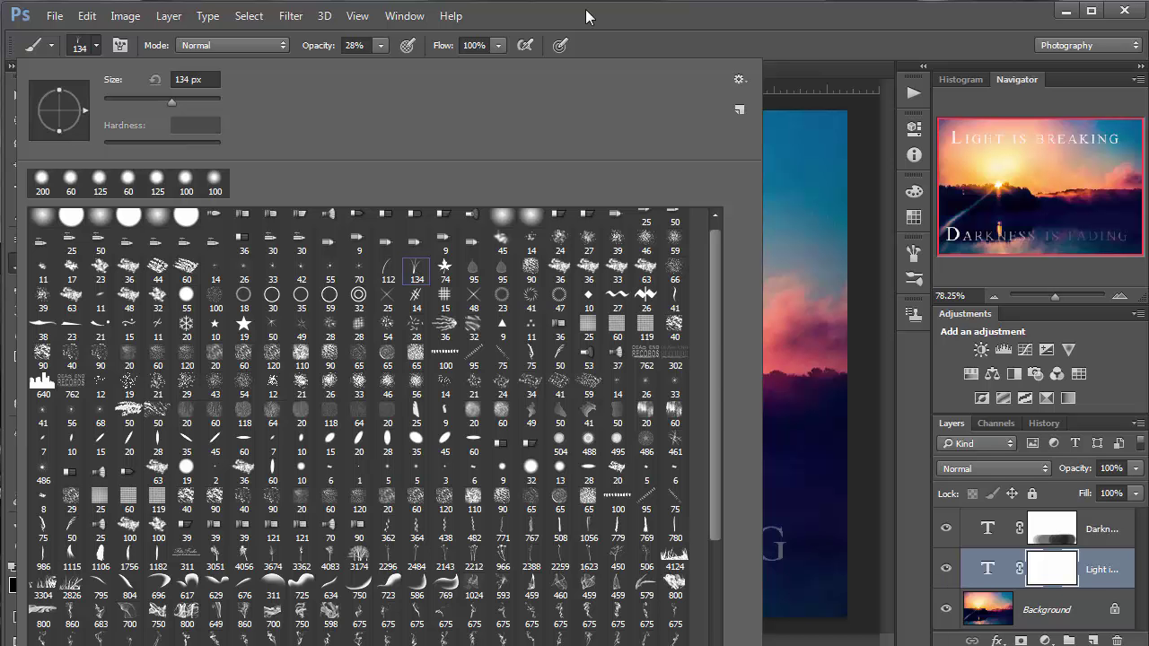
left_click(628, 282)
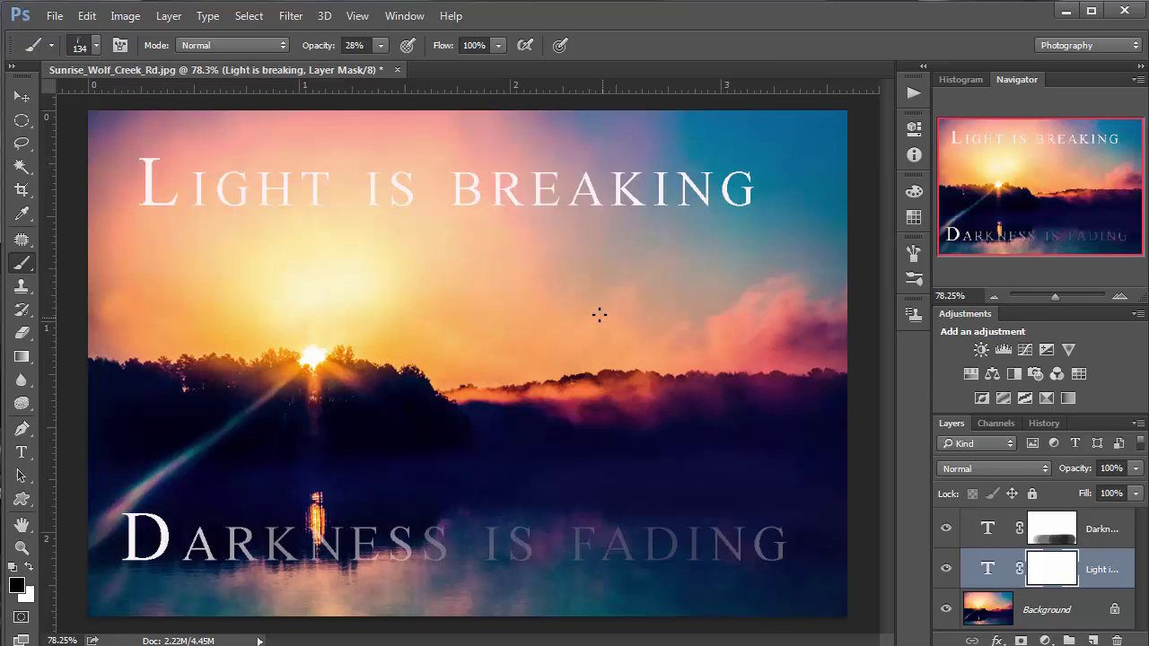
Enlarge the grass brush to 2300 px, set its opacity to 100% and stamp black once across the "Light is breaking" mask
key("bracketright")
key("bracketright")
key("bracketright")
key("bracketright")
key("bracketright")
key("bracketright")
key("bracketright")
key("bracketright")
key("bracketright")
key("bracketright")
key("bracketright")
key("bracketleft")
key("bracketleft")
key("bracketleft")
key("bracketright")
left_click(380, 45)
left_click_drag(408, 67, 509, 73)
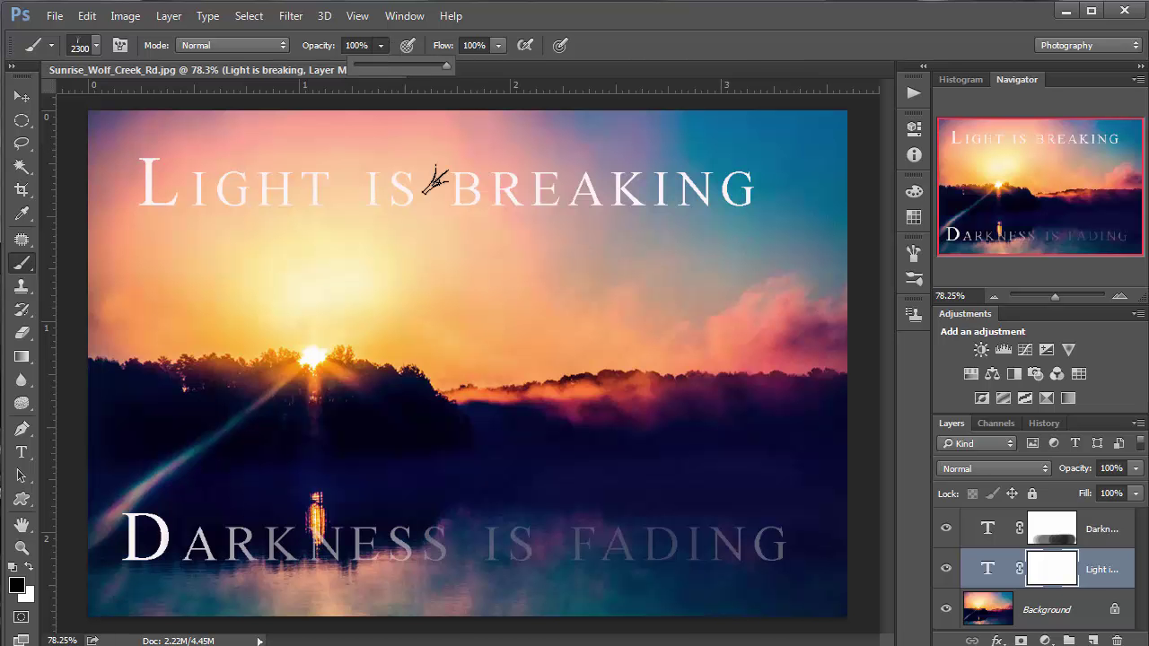
left_click(85, 45)
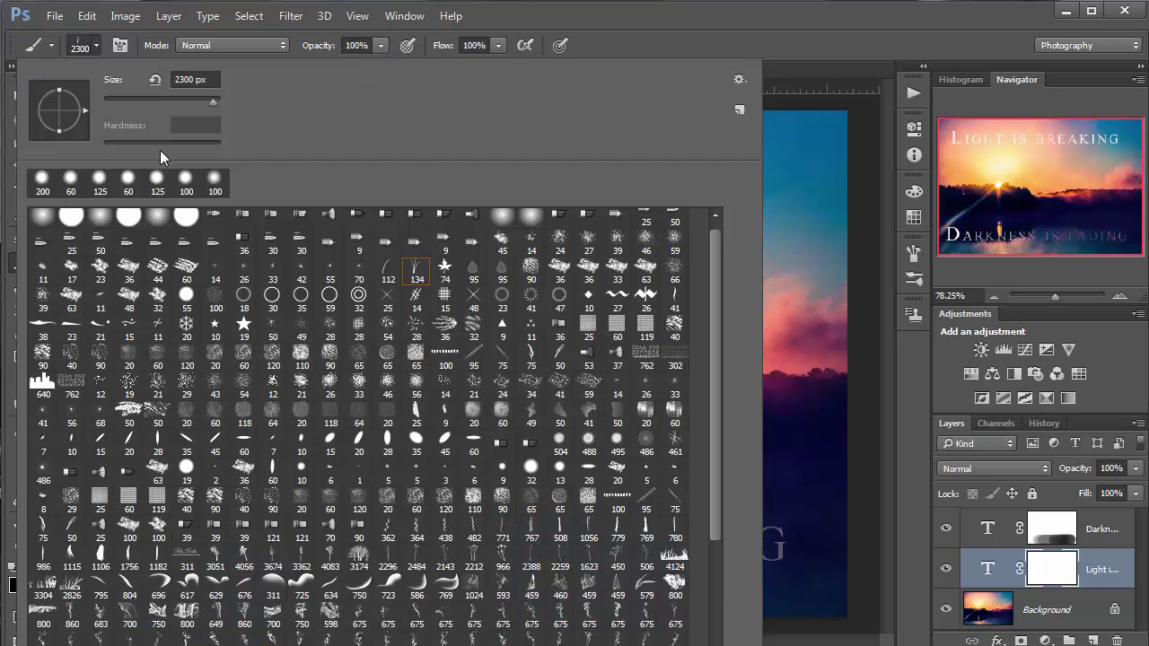
left_click(539, 19)
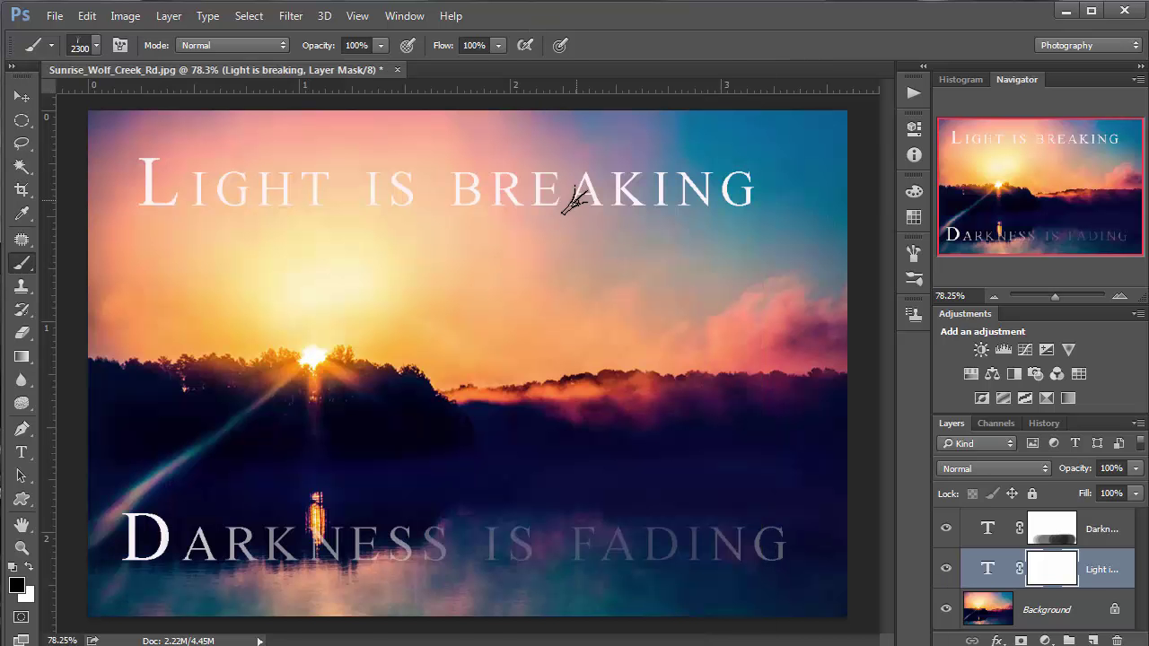
left_click(610, 311)
Reduce the grass brush to 250 px and stamp smaller cracks through the letters of "breaking" on the mask
key("bracketleft")
key("bracketleft")
key("bracketleft")
key("bracketleft")
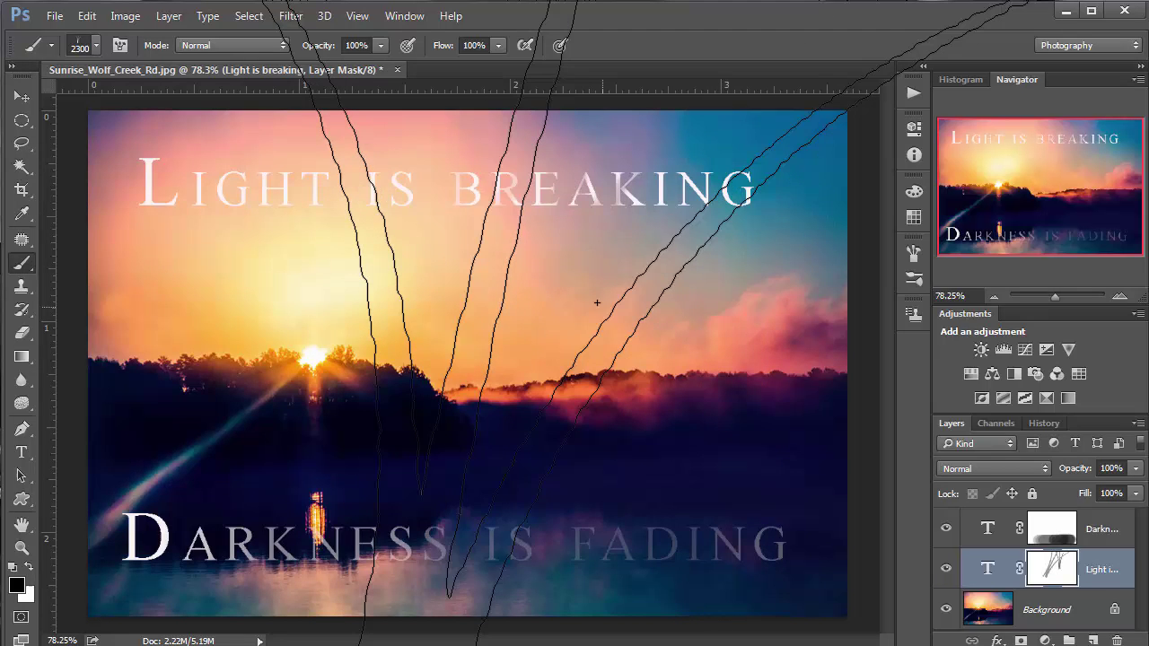
key("bracketleft")
key("bracketleft")
key("bracketleft")
key("bracketleft")
key("bracketleft")
key("bracketleft")
key("bracketleft")
key("bracketleft")
key("bracketleft")
key("bracketleft")
key("bracketleft")
key("bracketleft")
key("bracketleft")
key("bracketleft")
key("bracketleft")
key("bracketleft")
key("bracketleft")
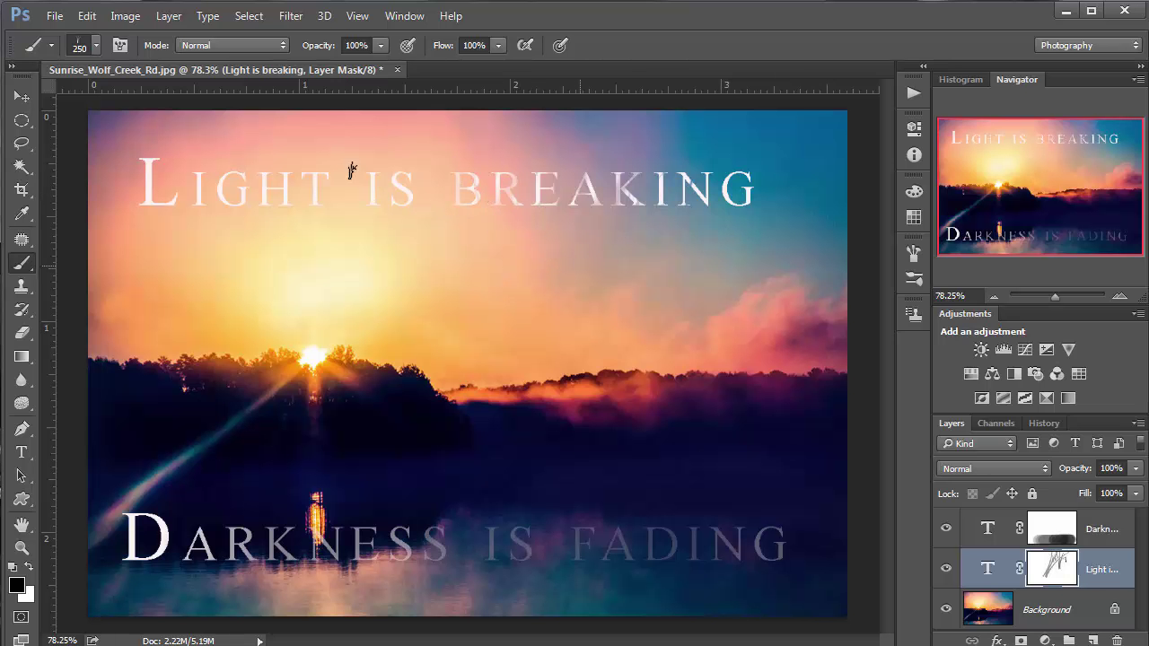
Turn off the brush's Shape Dynamics, Scattering, Transfer and Color Dynamics, set spacing to 397% and stamp more cracks through "breaking"
left_click(121, 45)
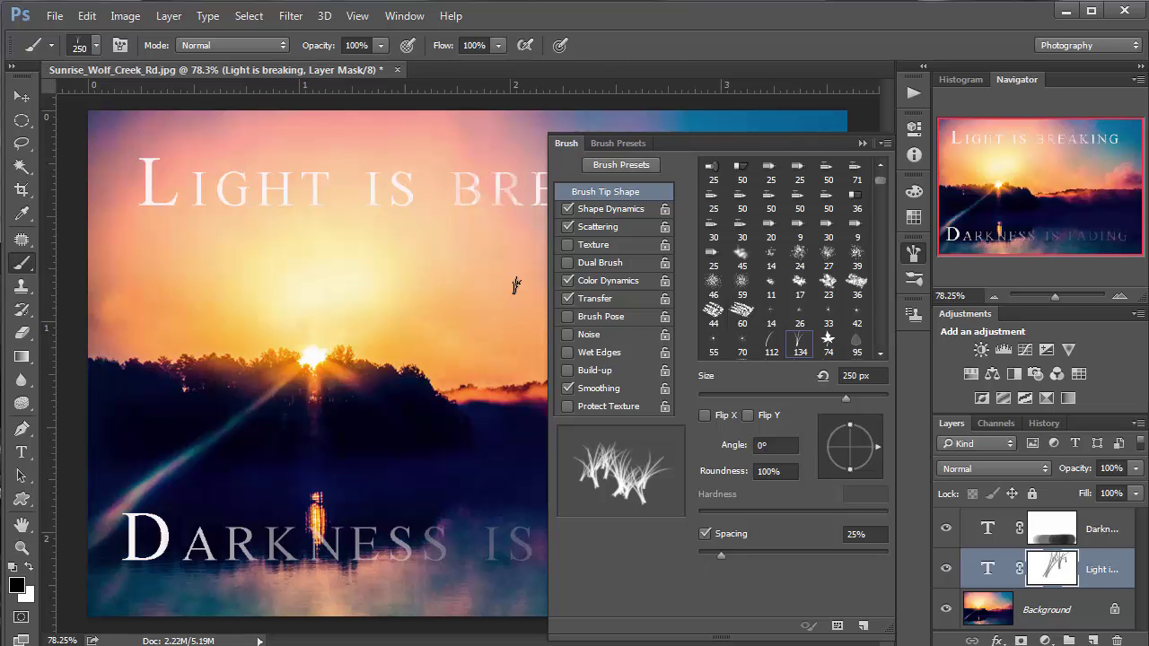
left_click(567, 209)
left_click(567, 226)
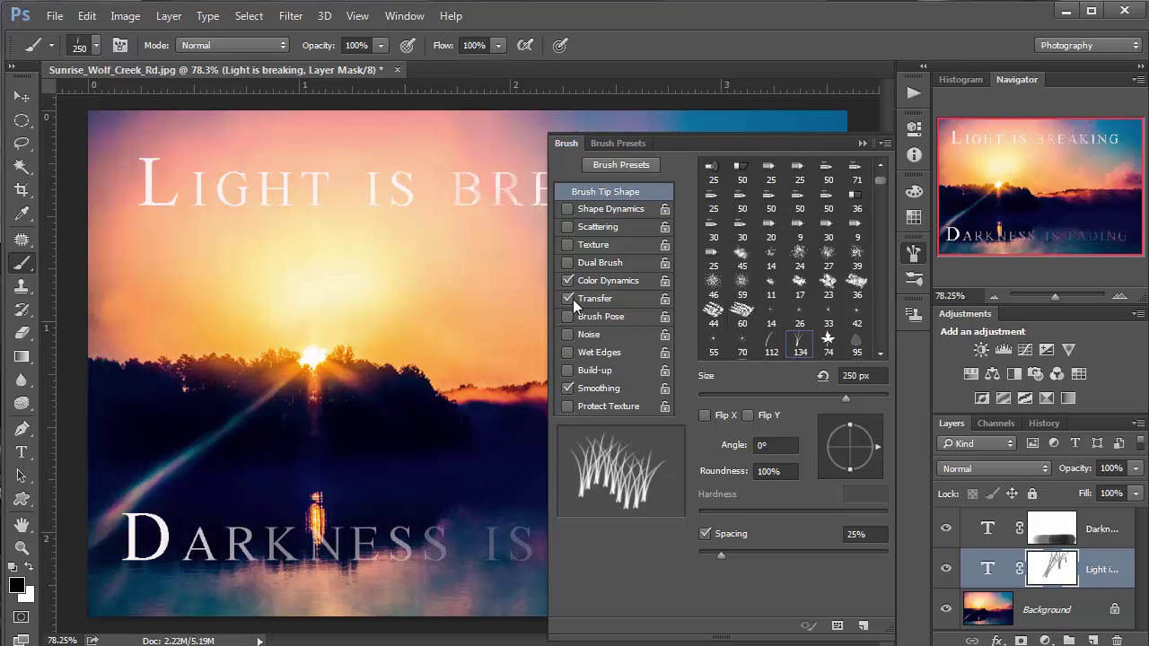
left_click(569, 298)
left_click(568, 280)
mouse_move(720, 557)
left_mouse_down()
mouse_move(688, 555)
mouse_move(859, 556)
left_mouse_up()
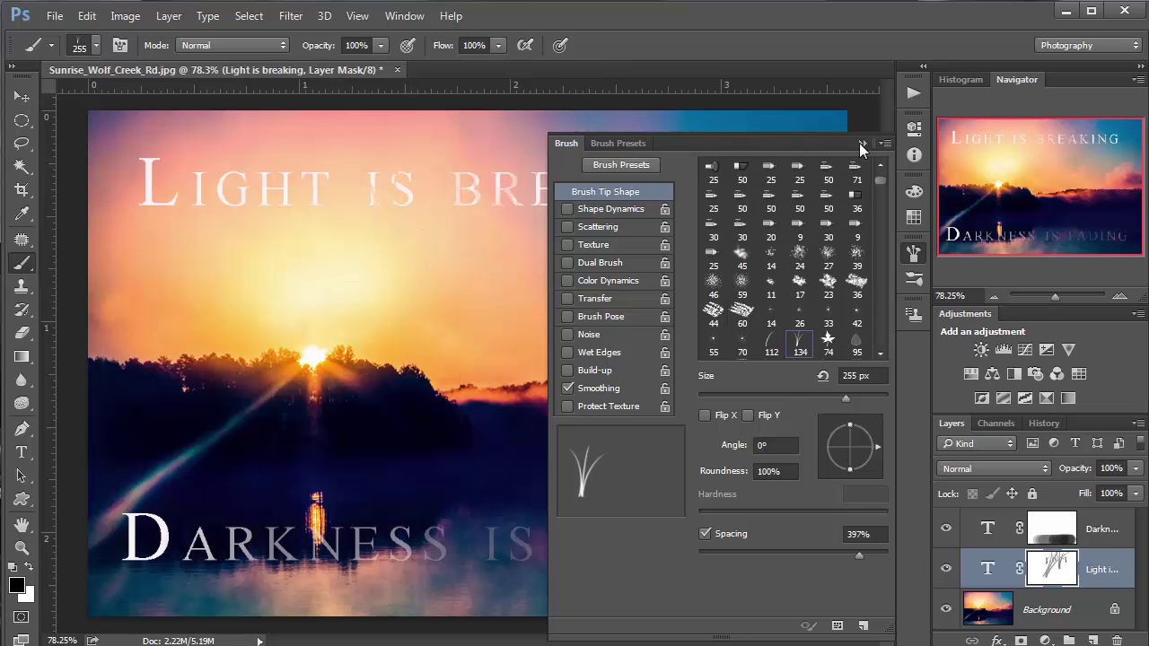
key("F5")
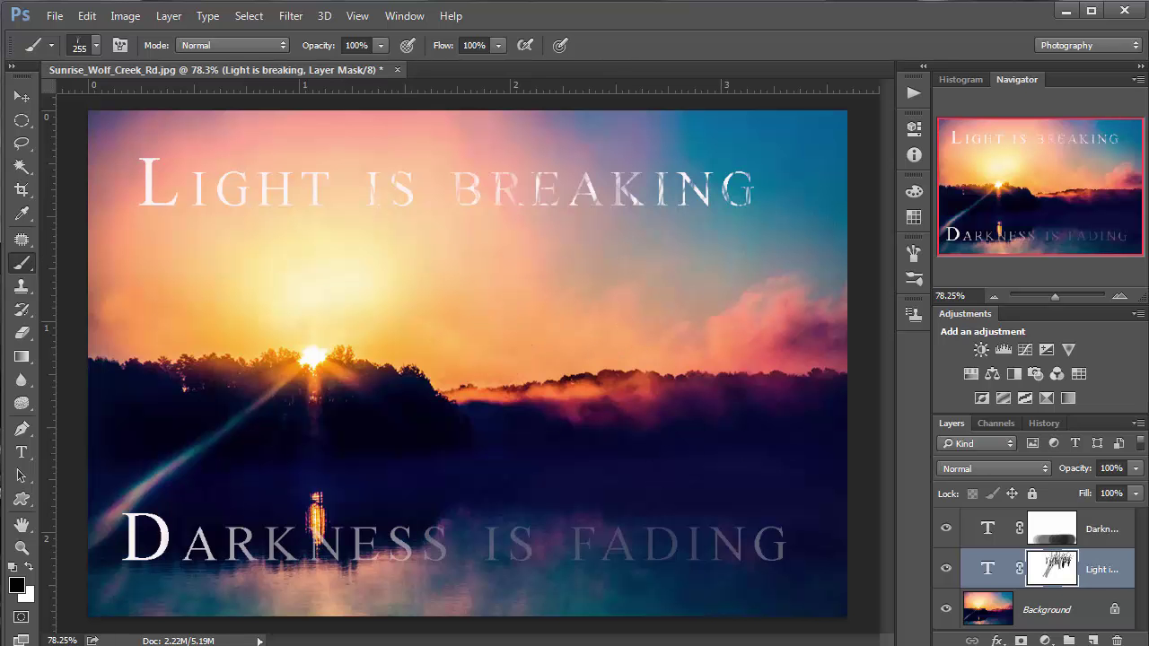
Load the "Darkness is fading" layer mask as a selection and clear that selection
left_click(988, 529)
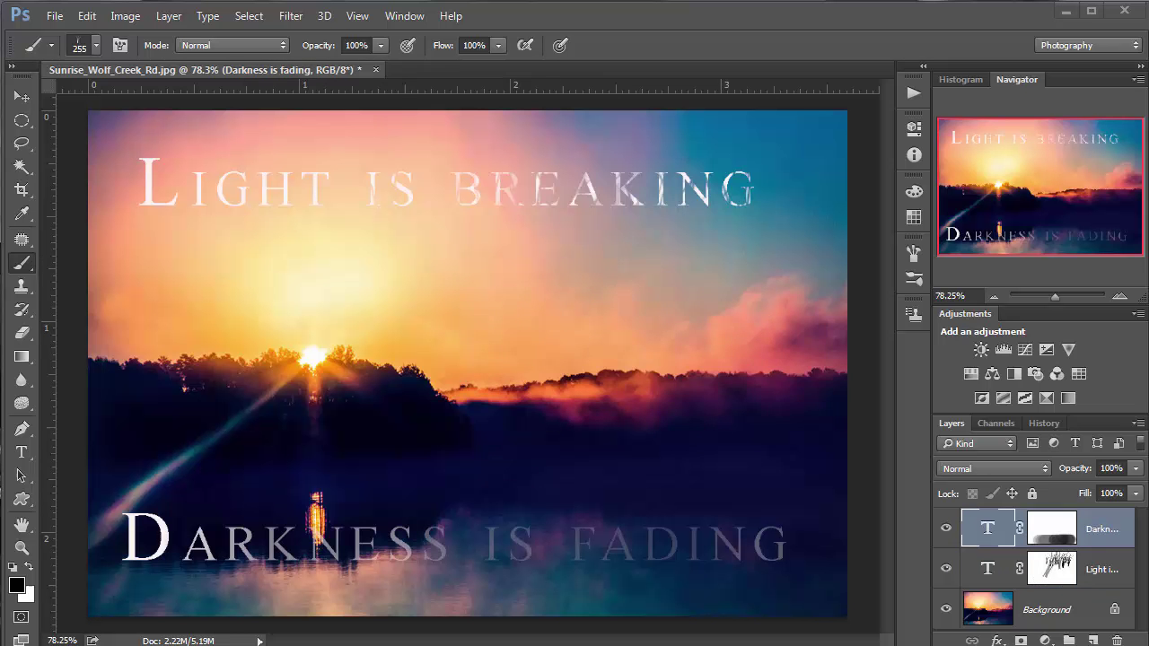
left_click(1059, 529)
right_click(1057, 528)
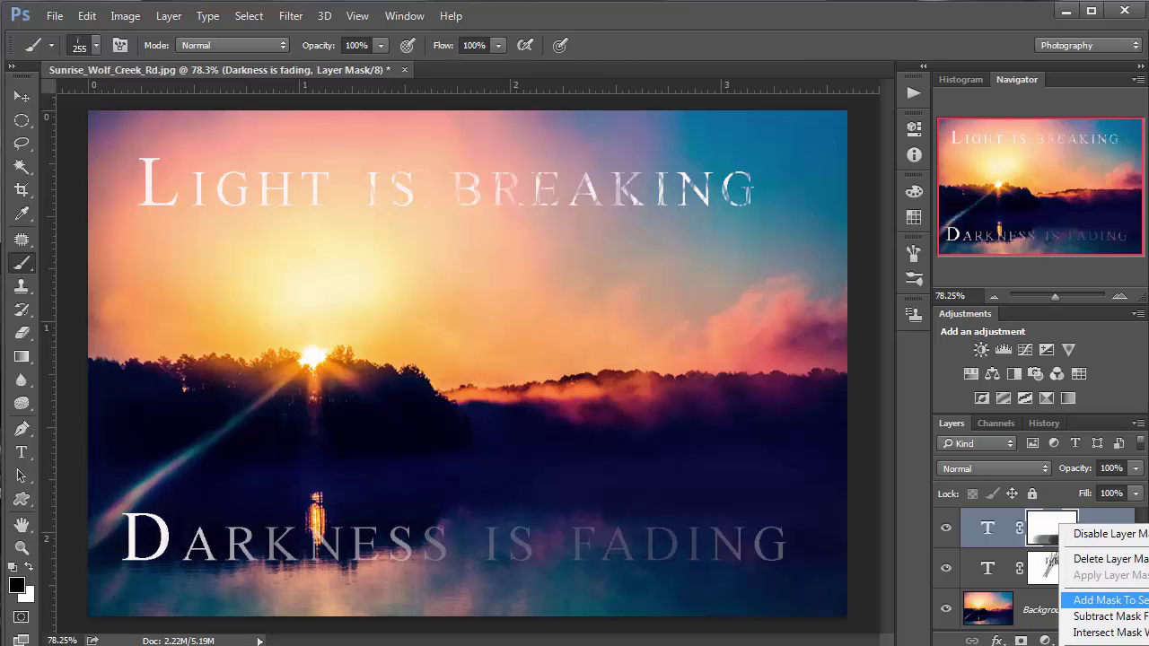
left_click(1105, 600)
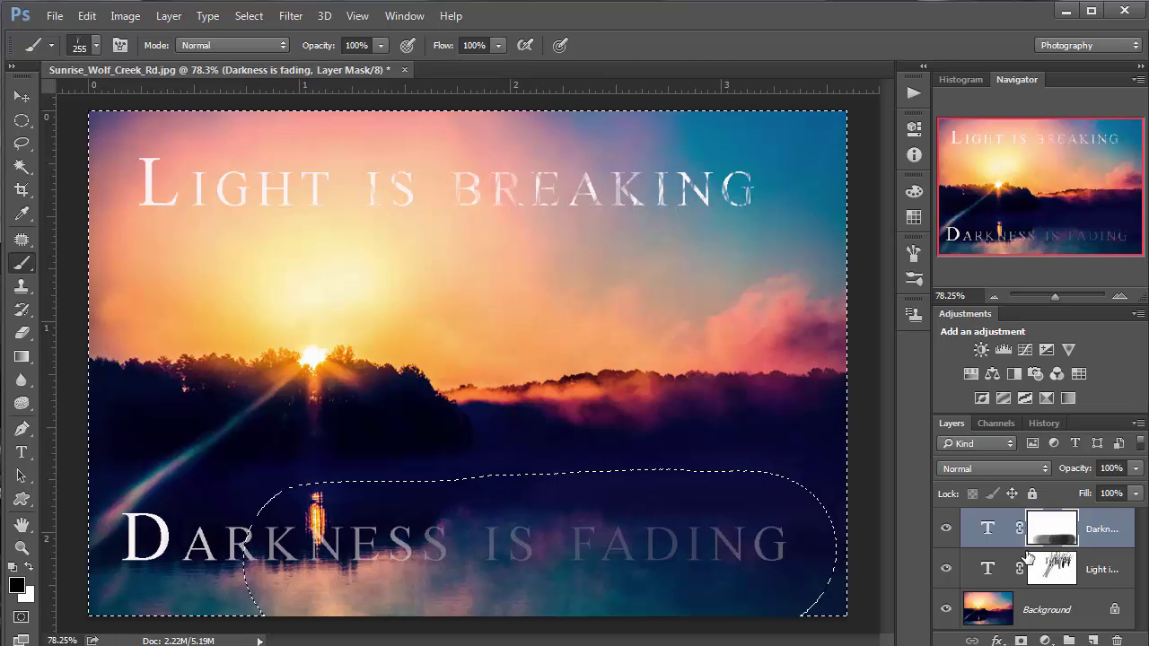
key("ctrl+d")
left_click(1031, 557)
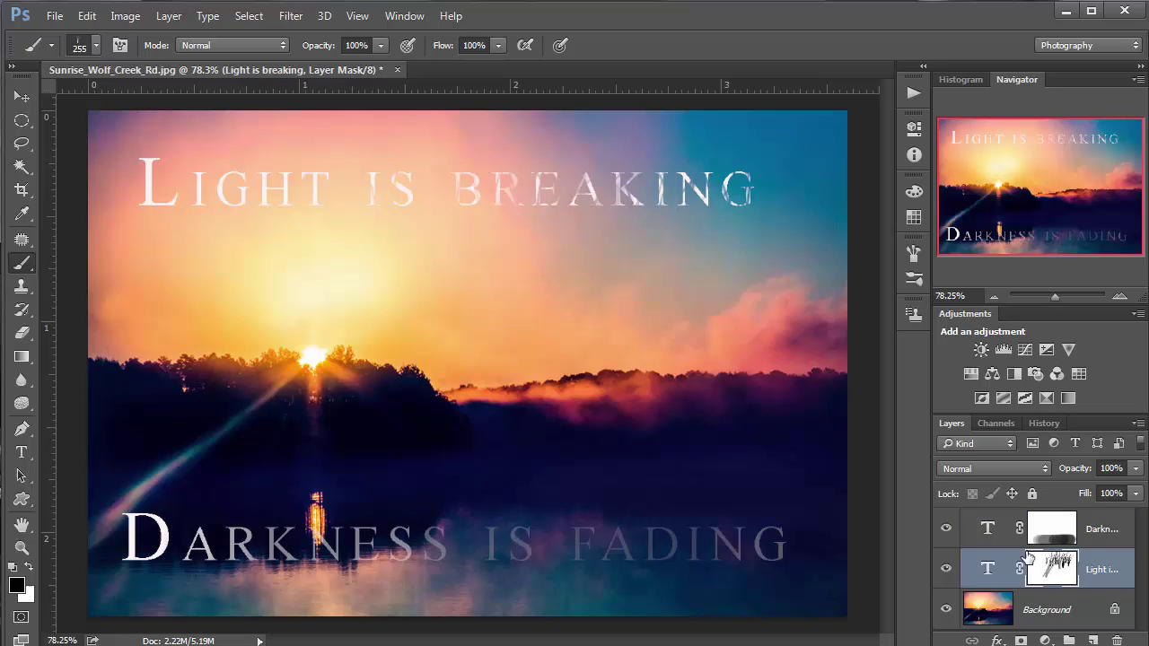
left_click(1048, 528)
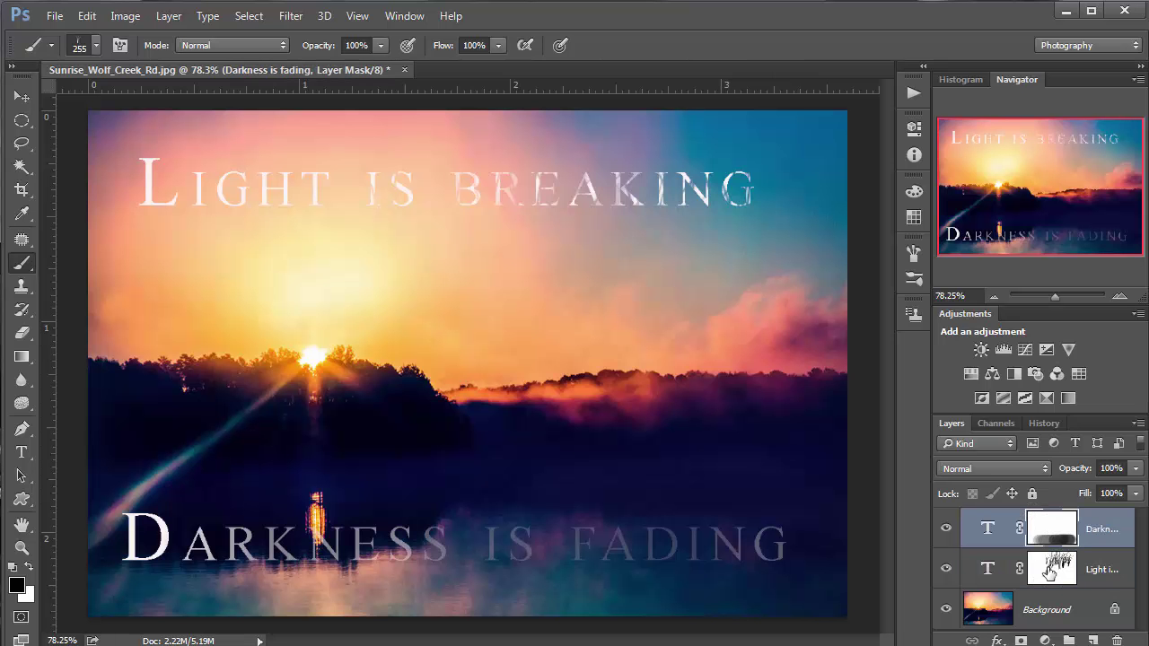
left_click(1048, 574)
right_click(1050, 574)
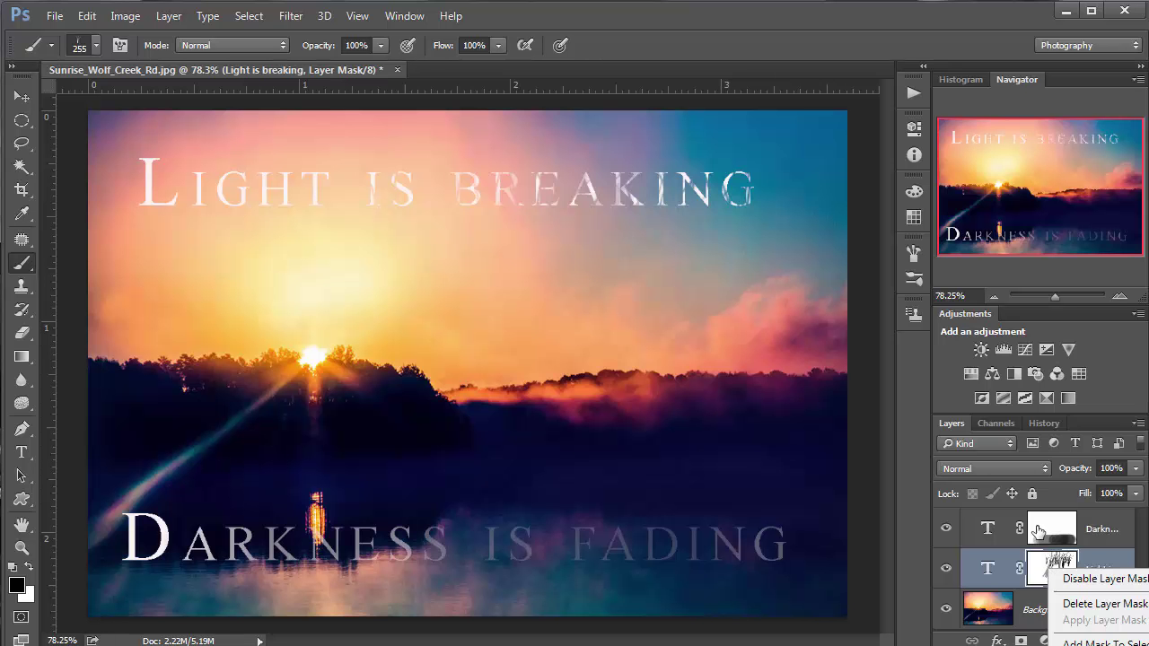
left_click(1033, 532)
left_click(989, 531)
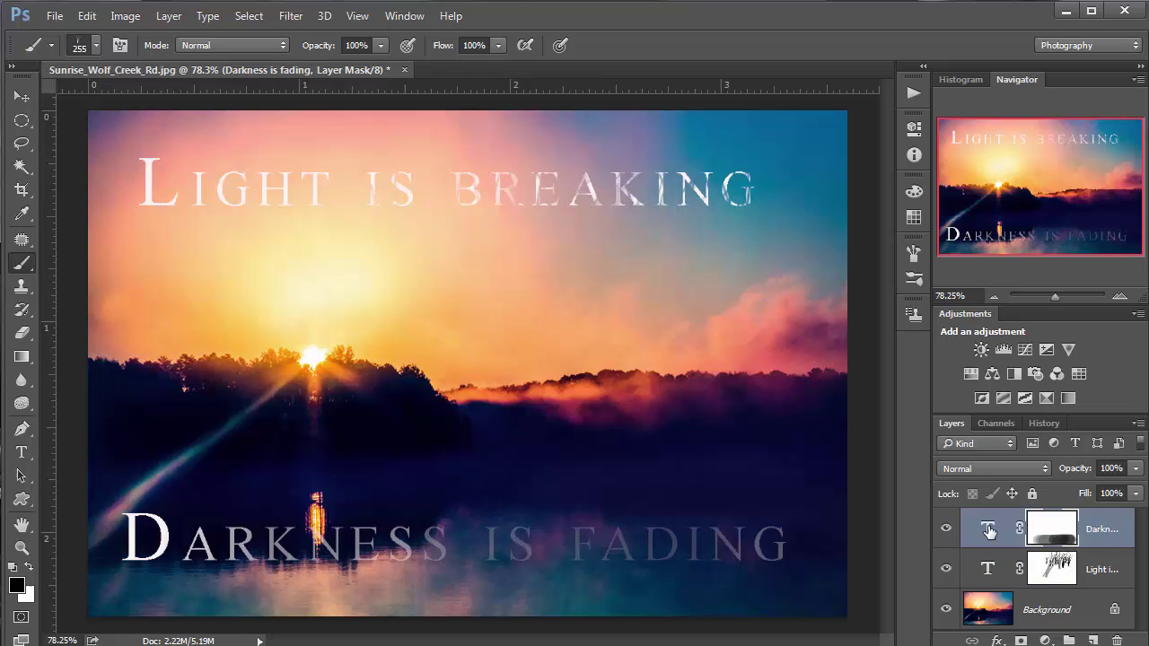
right_click(988, 532)
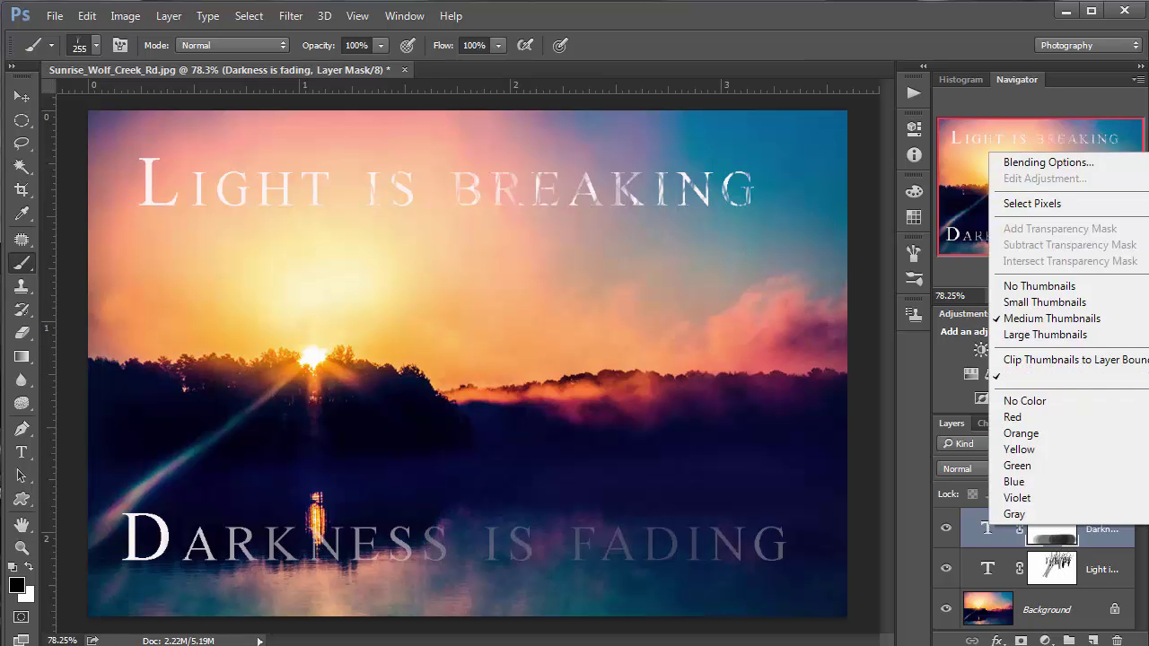
key("Escape")
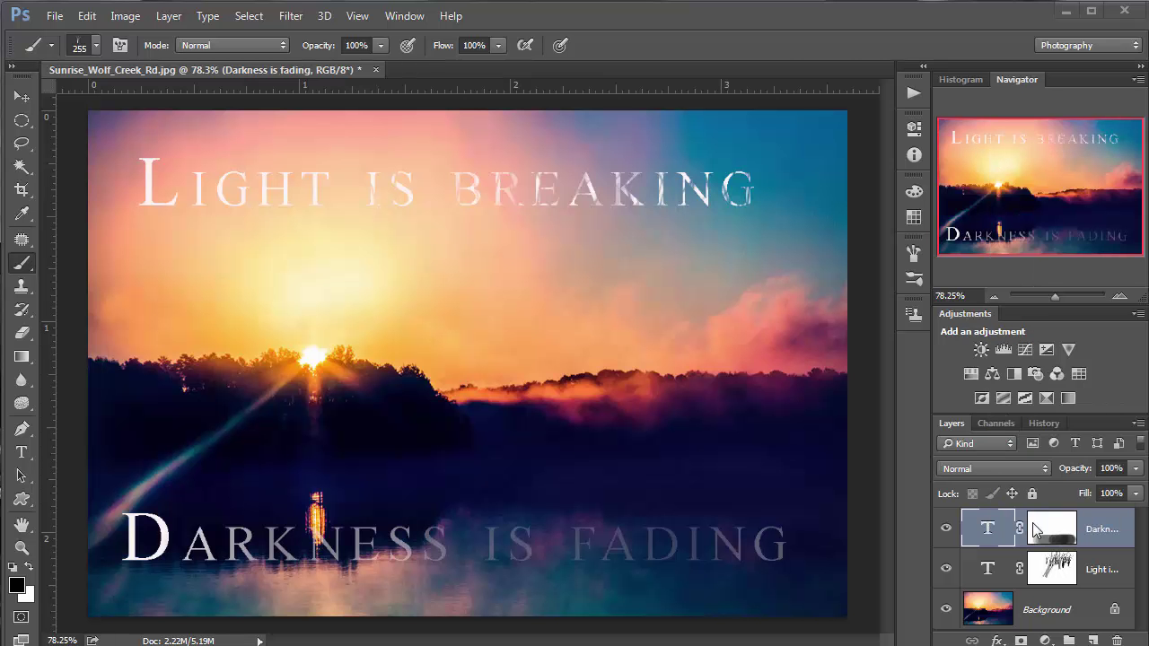
Rasterize both the "Darkness is fading" and "Light is breaking" text layers
right_click(1106, 531)
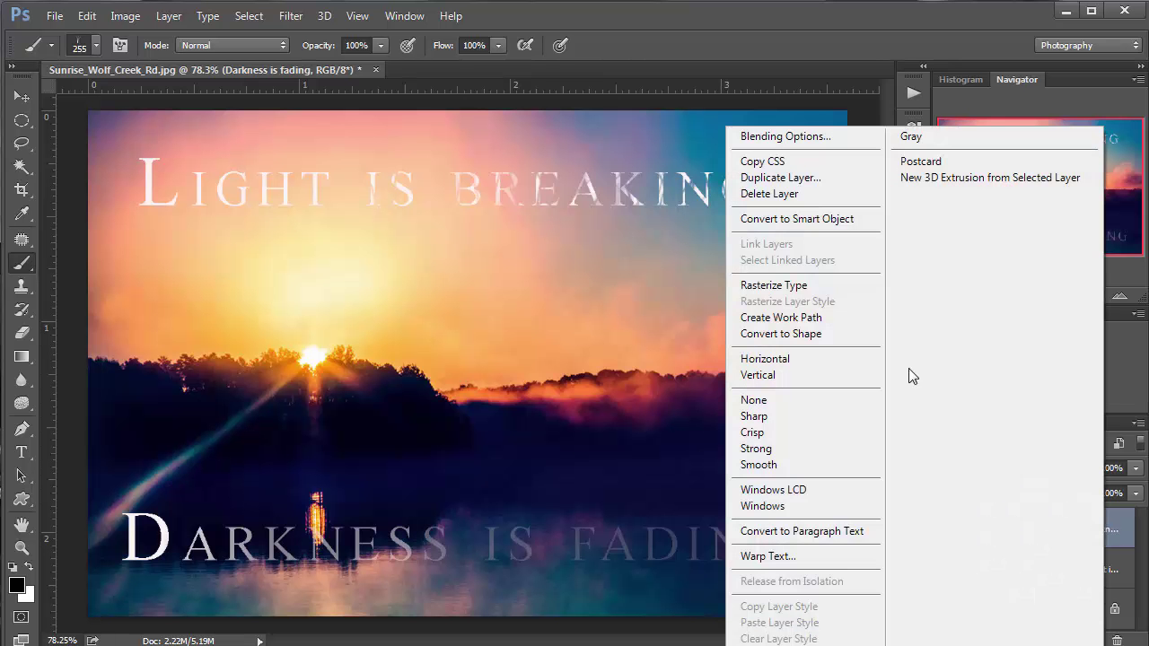
left_click(756, 285)
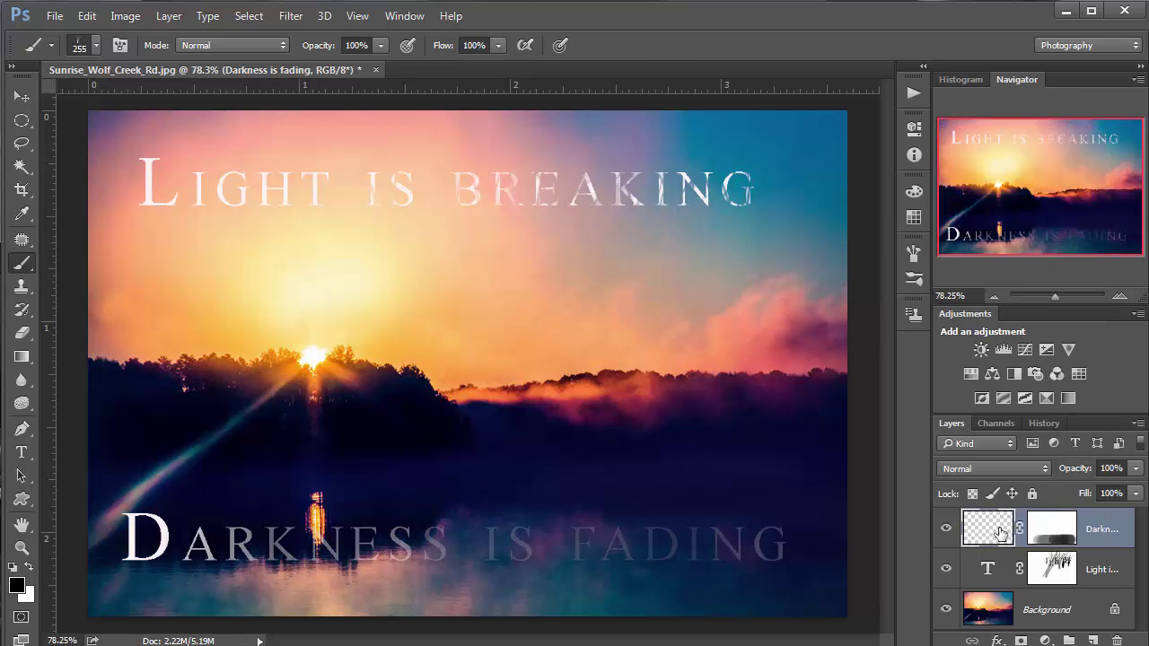
right_click(1097, 575)
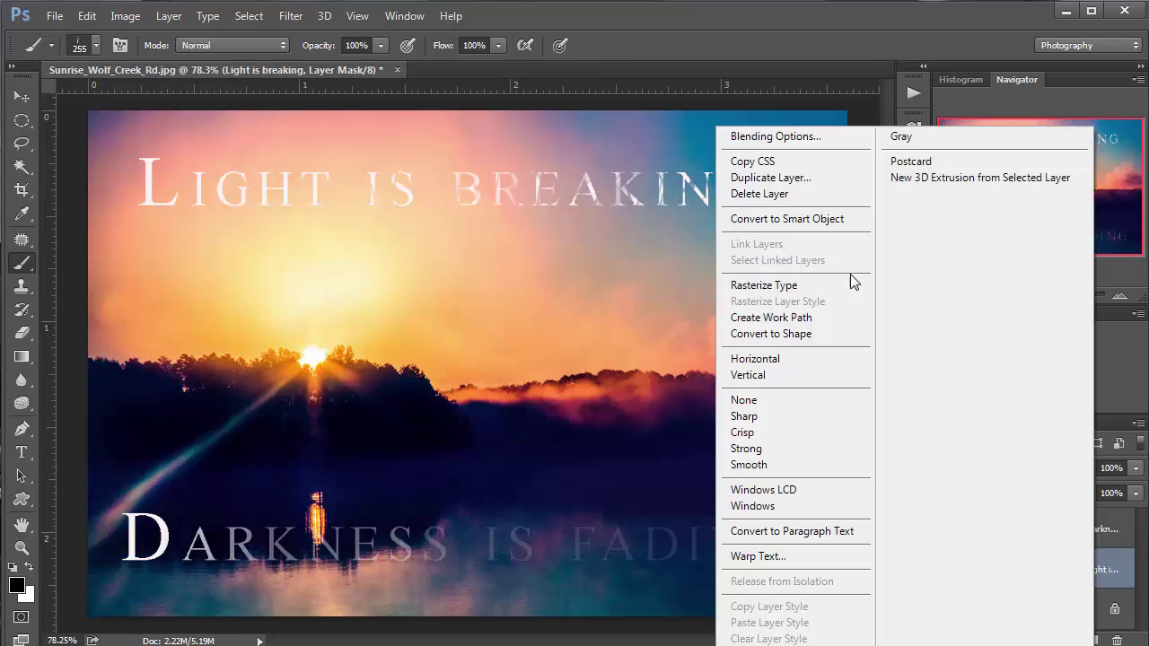
left_click(755, 285)
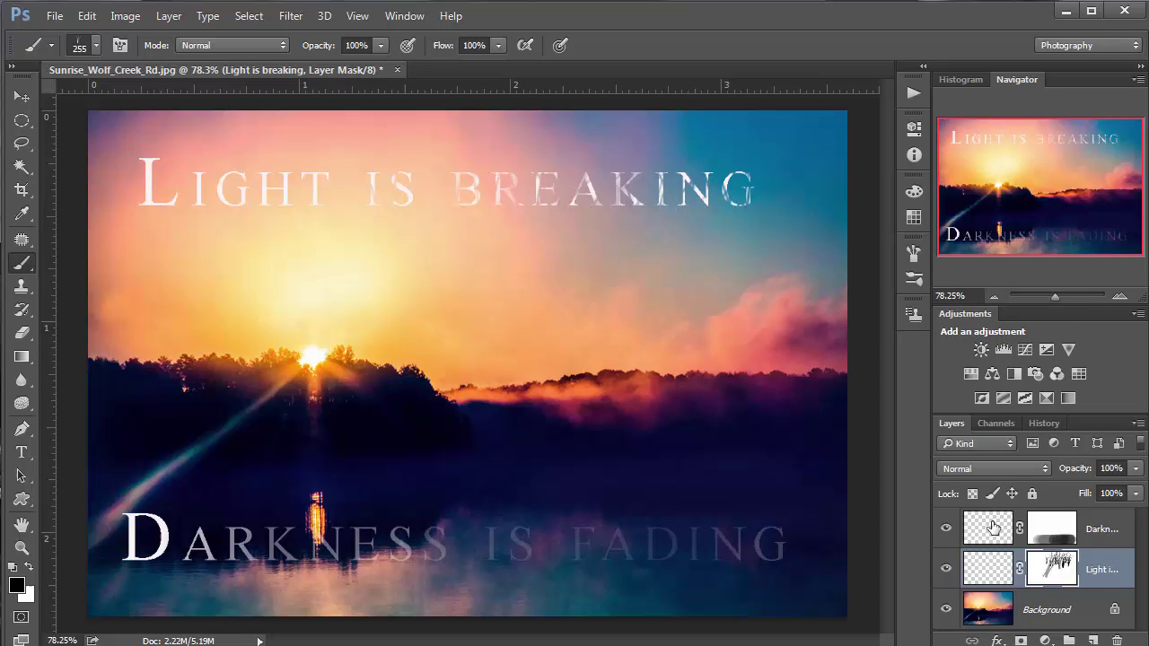
Open the layer mask options of the rasterized "Darkness is fading" layer
right_click(1052, 530)
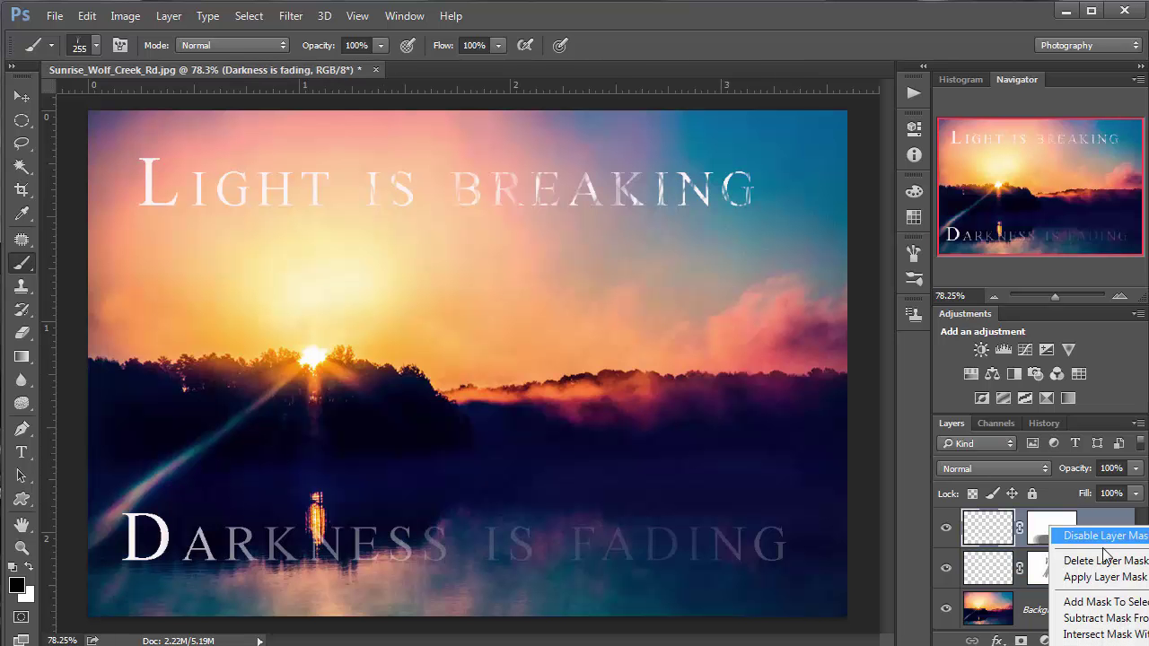
Apply the layer masks on the Darkness is fading and Light is breaking layers
left_click(1091, 578)
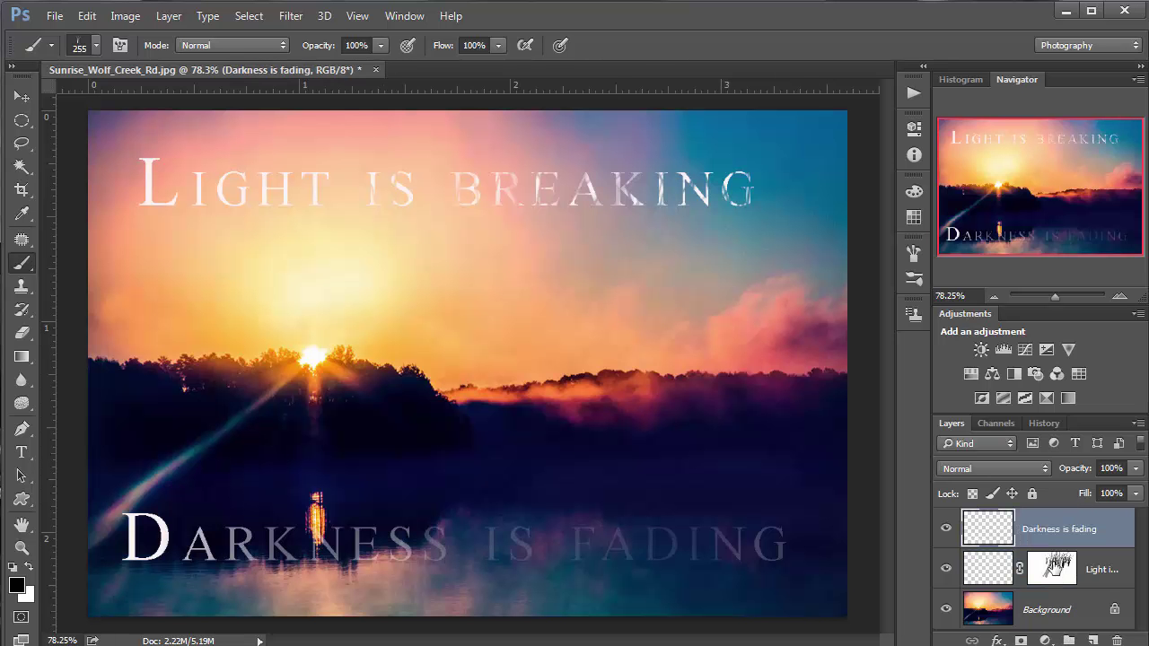
right_click(1053, 569)
left_click(1091, 615)
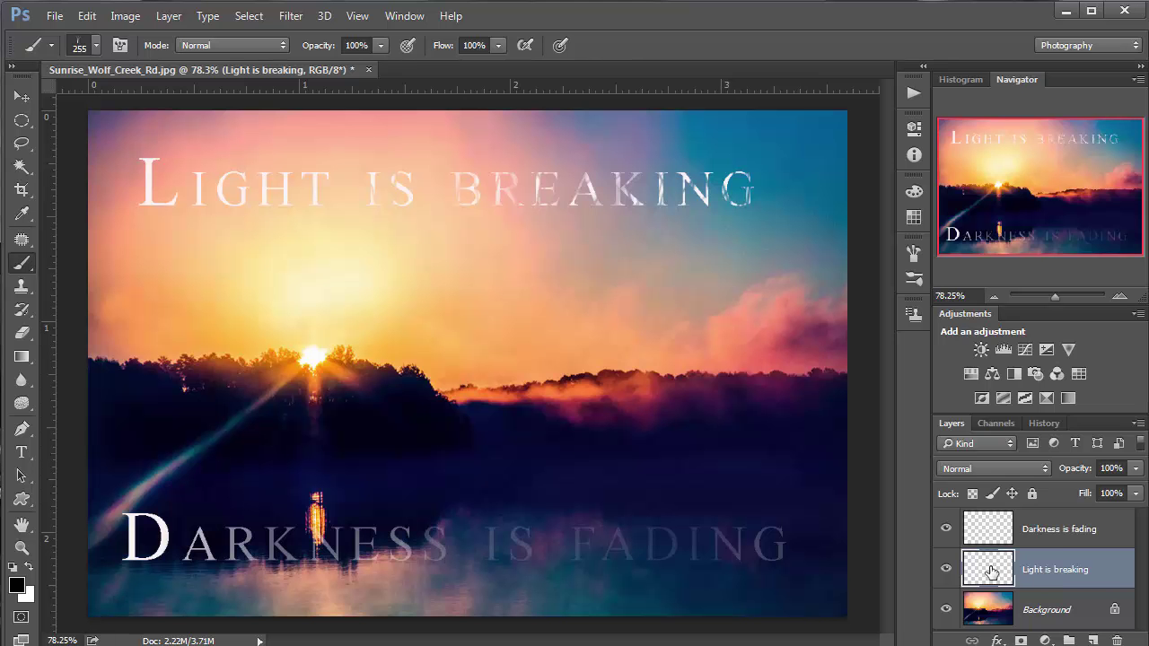
Check the Darkness is fading layer by hiding and reshowing it, and open it in the Liquify filter
left_click(985, 533)
left_click(946, 528)
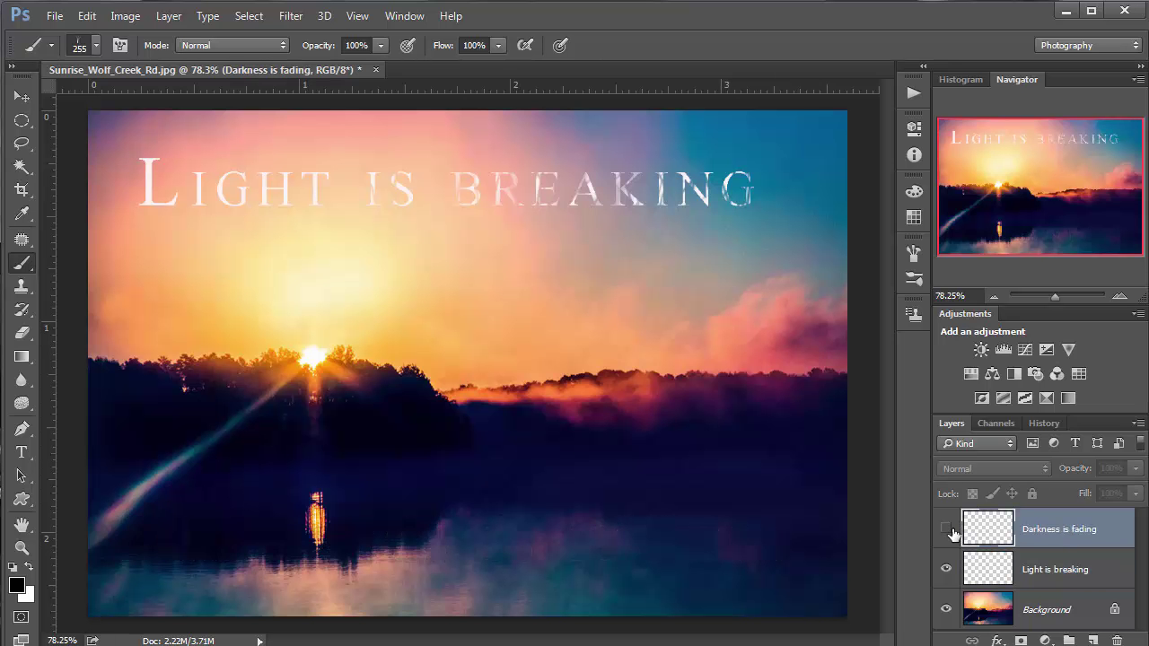
left_click(946, 529)
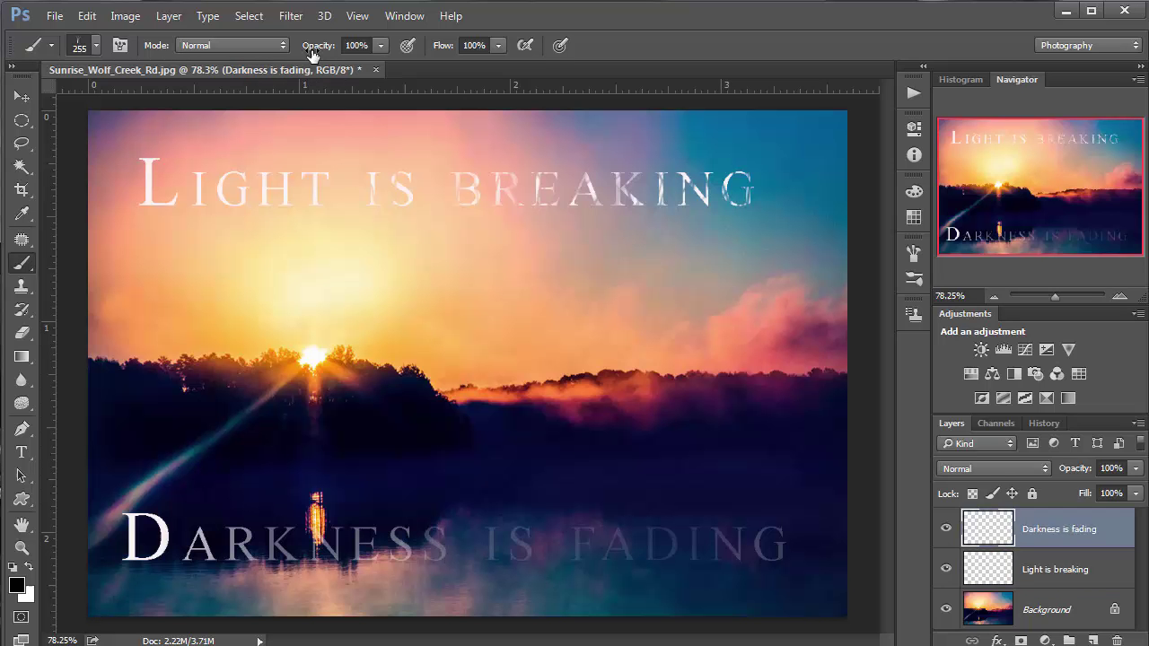
left_click(285, 19)
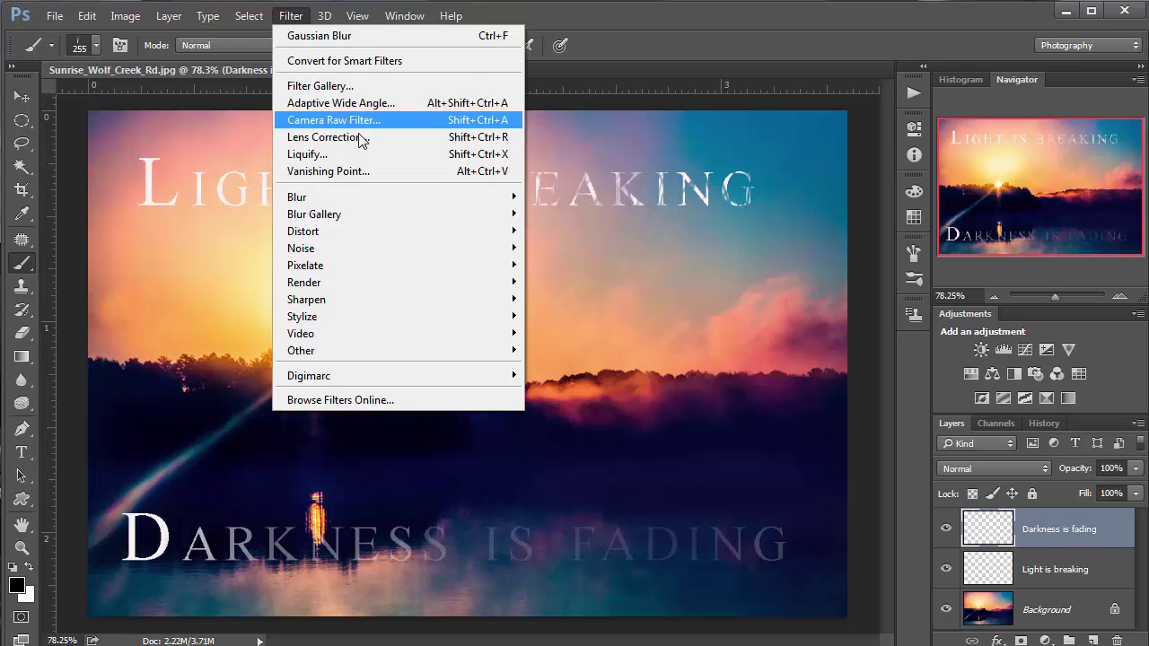
left_click(341, 154)
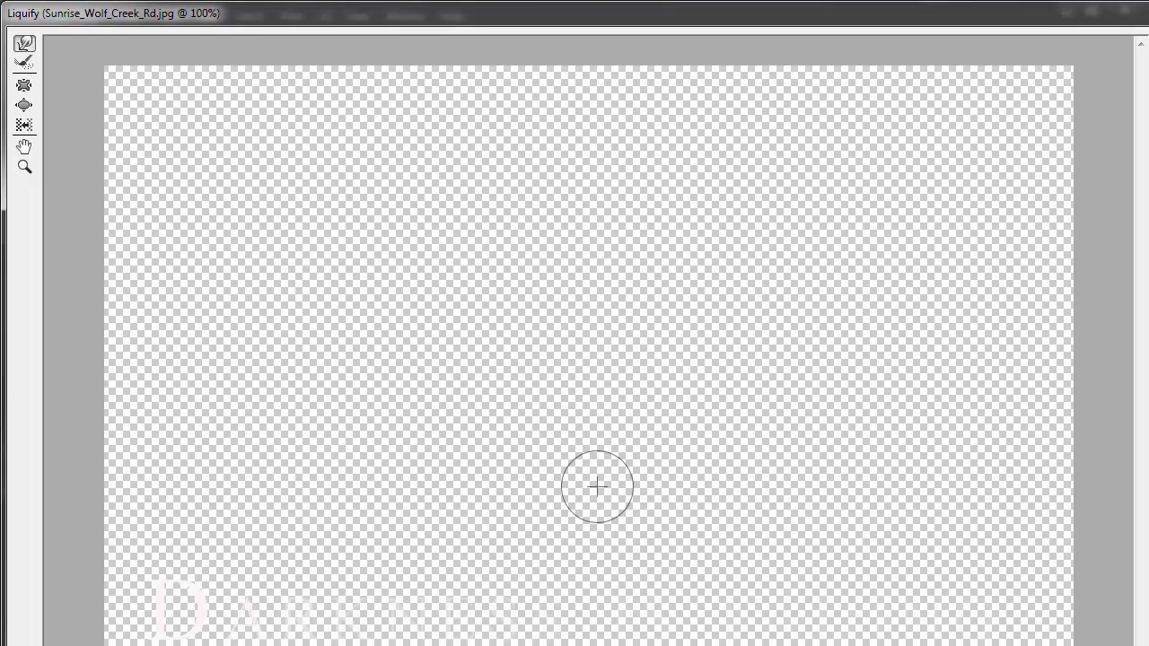
Enlarge the Liquify brush, warp the word IS and the start of FADING, and apply the distortion
key("bracketright")
key("bracketright")
key("bracketright")
key("bracketright")
key("bracketright")
key("bracketright")
key("bracketright")
key("bracketright")
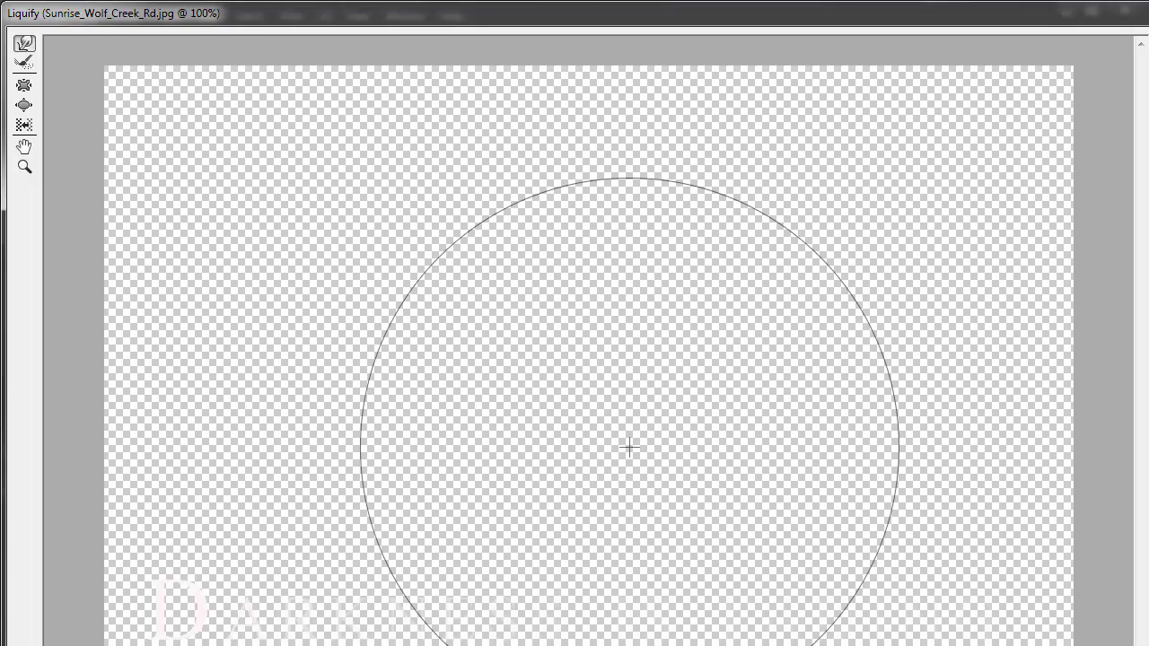
key("bracketleft")
key("bracketleft")
key("bracketleft")
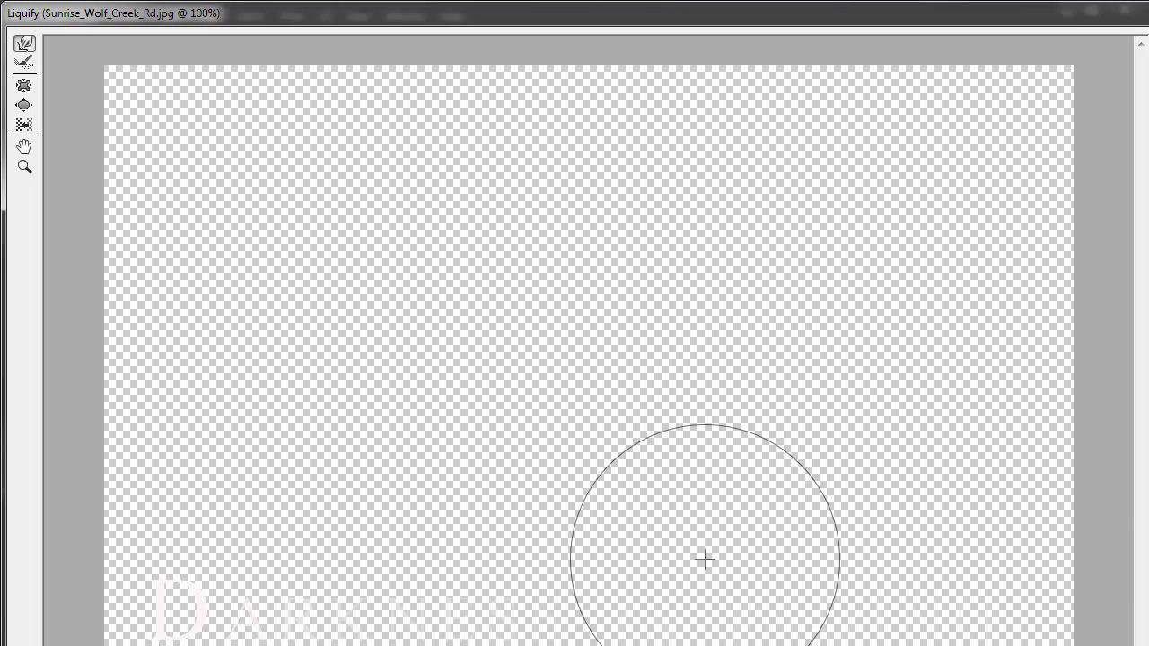
key("Return")
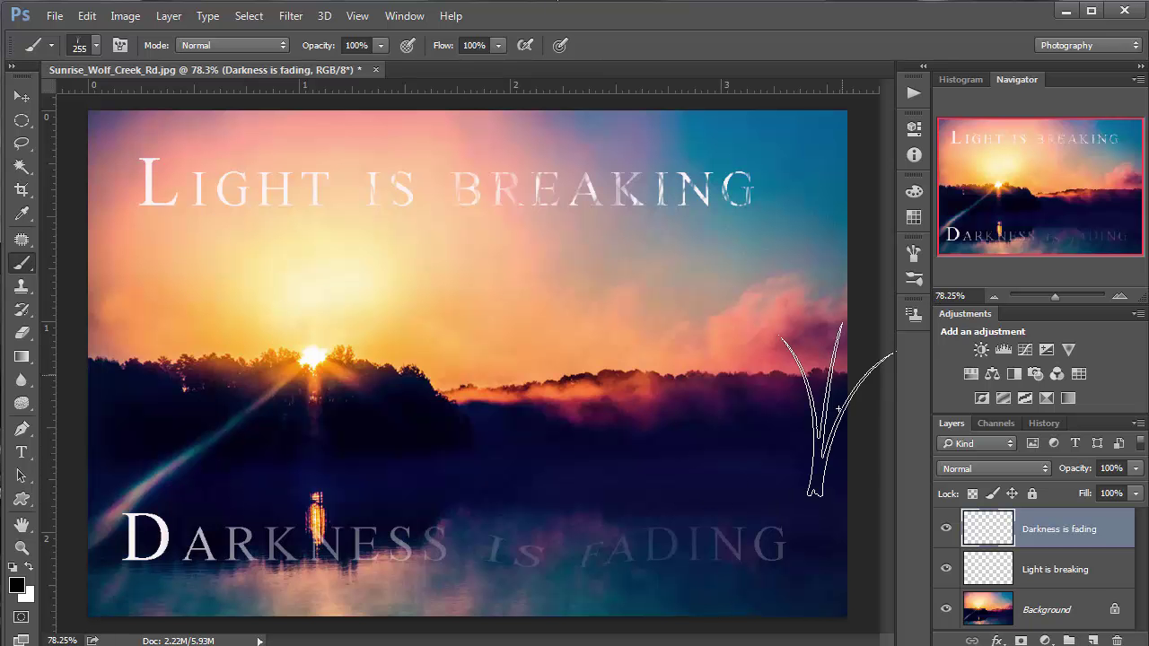
Open the Background layer in the Liquify filter and enlarge the brush to about twice its size
left_click(21, 97)
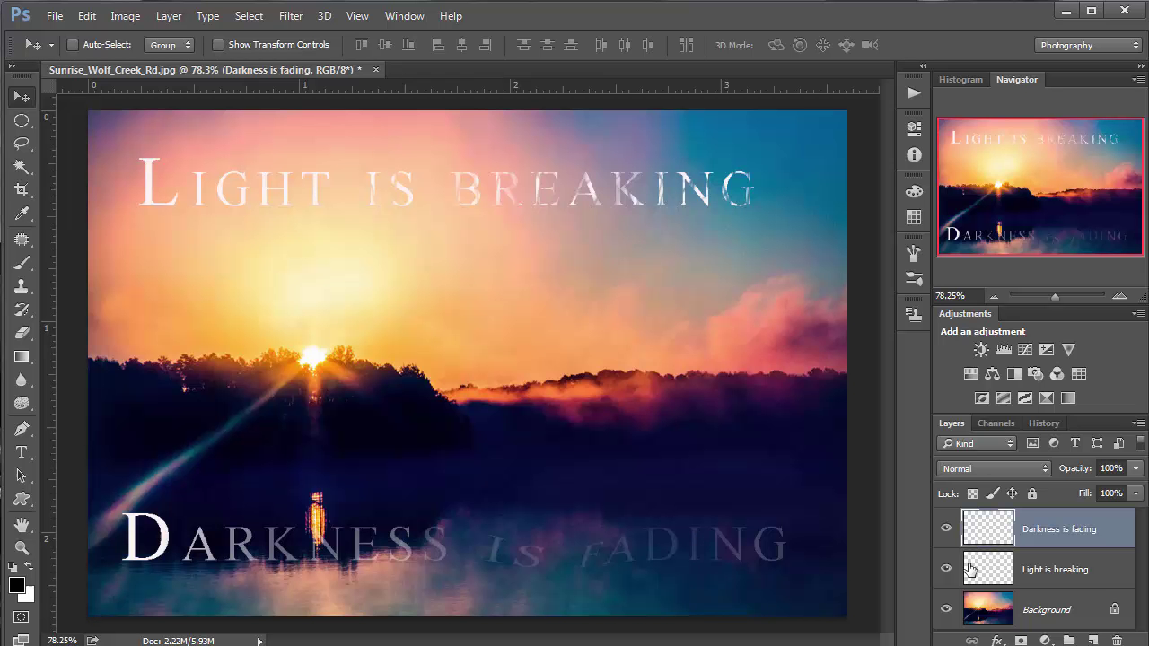
left_click(992, 608)
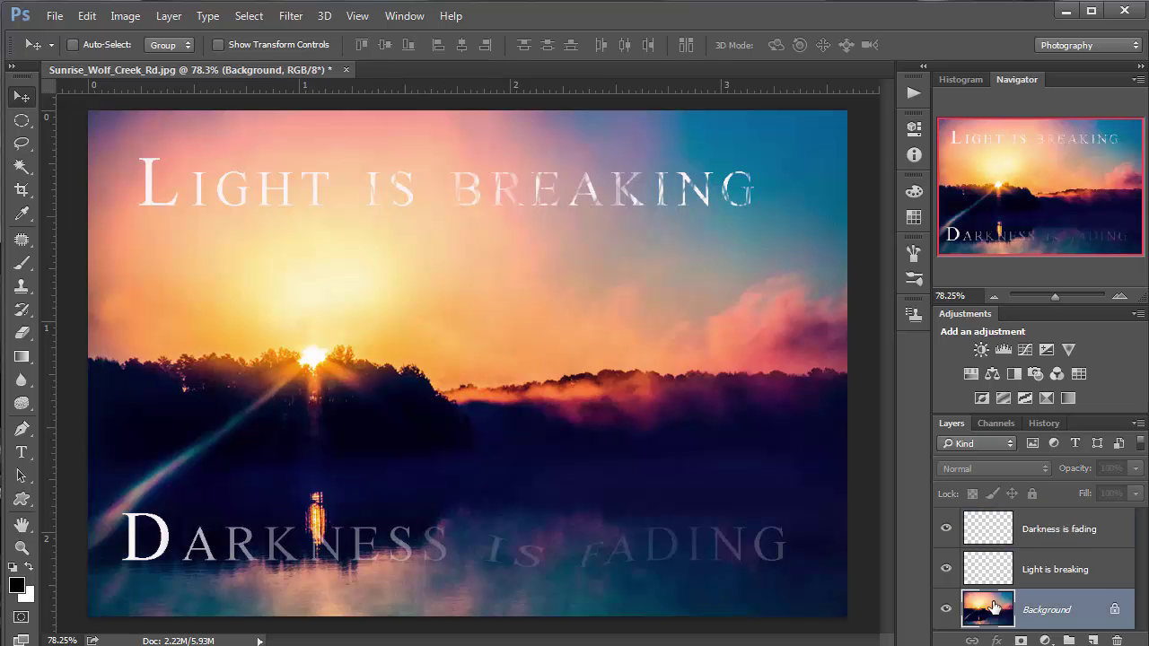
left_click(289, 17)
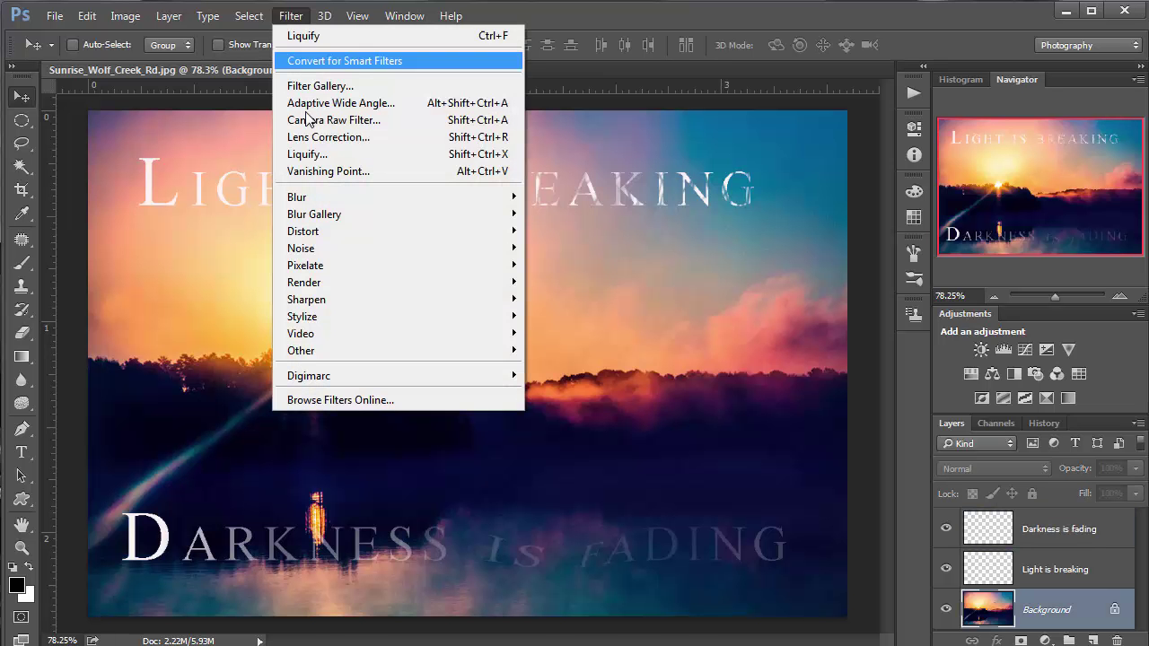
left_click(334, 175)
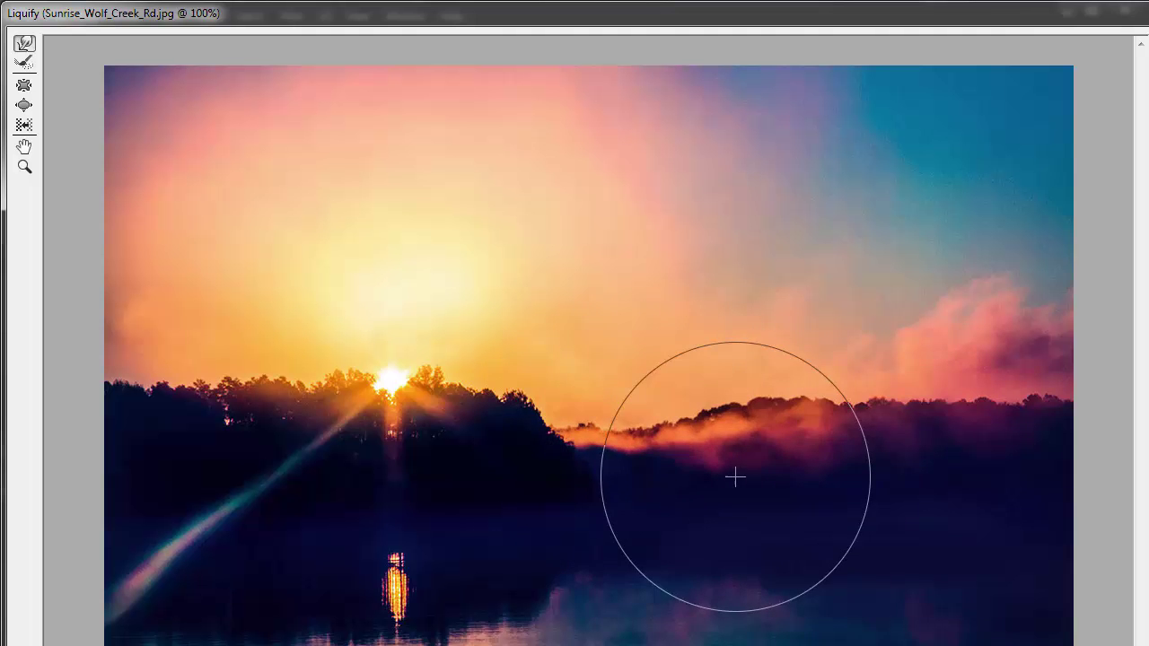
key("bracketright")
key("bracketright")
key("bracketright")
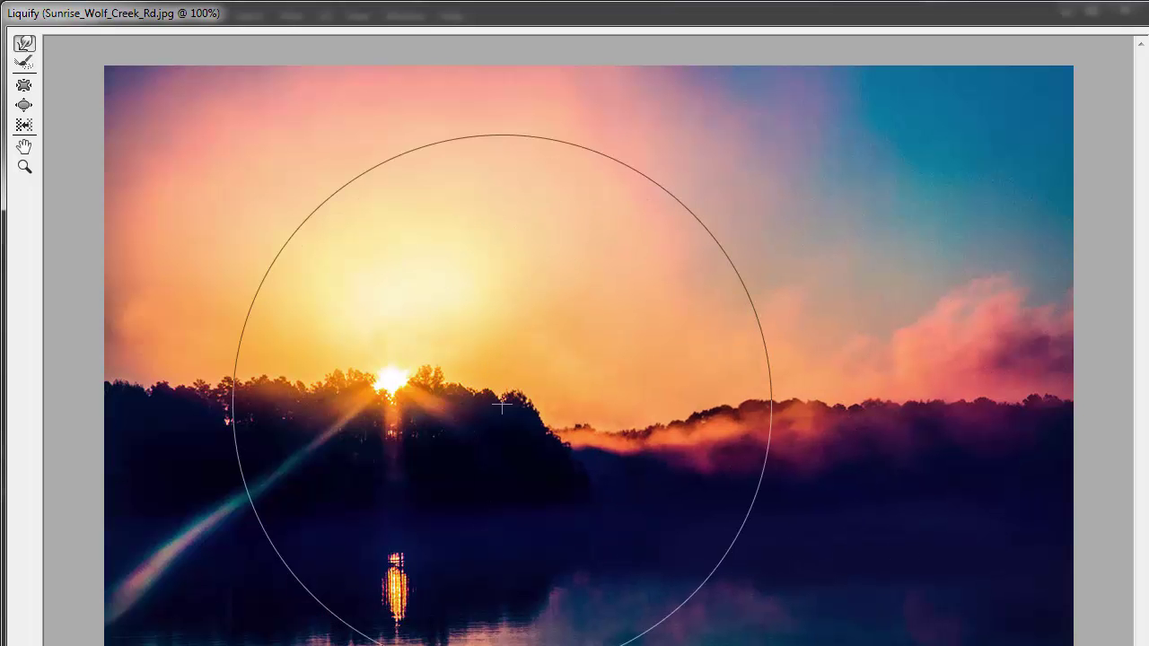
Nudge the sun area slightly sideways, push the distant tree line upward into a tall hill, and apply the distortion
left_click_drag(418, 415, 348, 413)
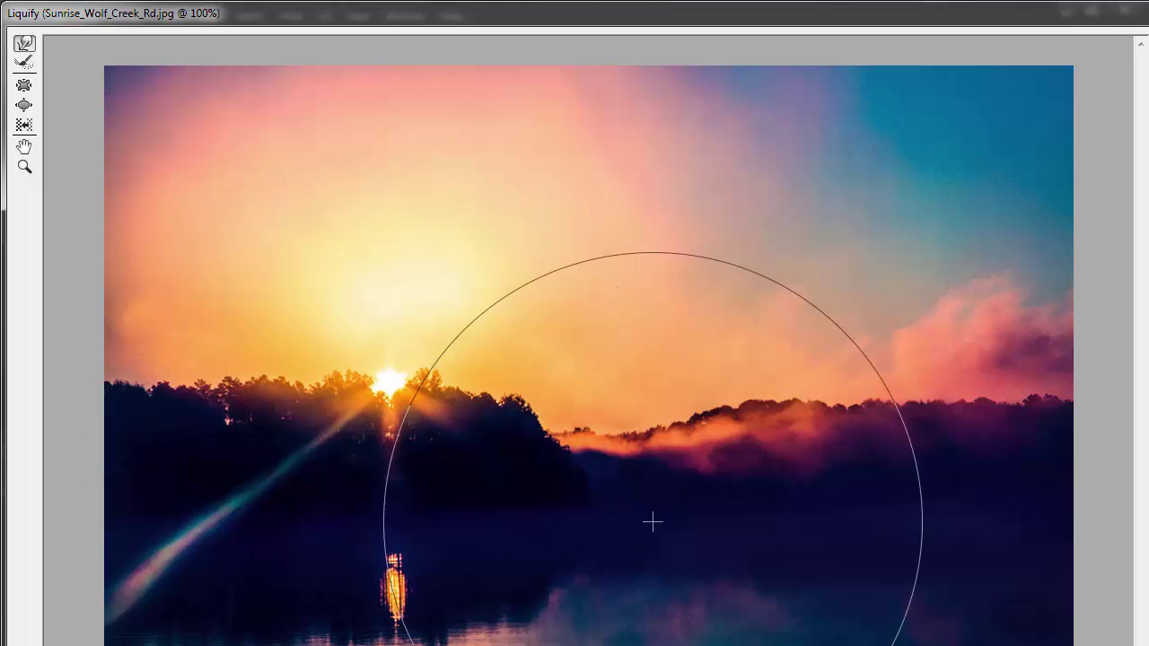
mouse_move(709, 468)
left_mouse_down()
mouse_move(700, 449)
mouse_move(785, 441)
left_mouse_up()
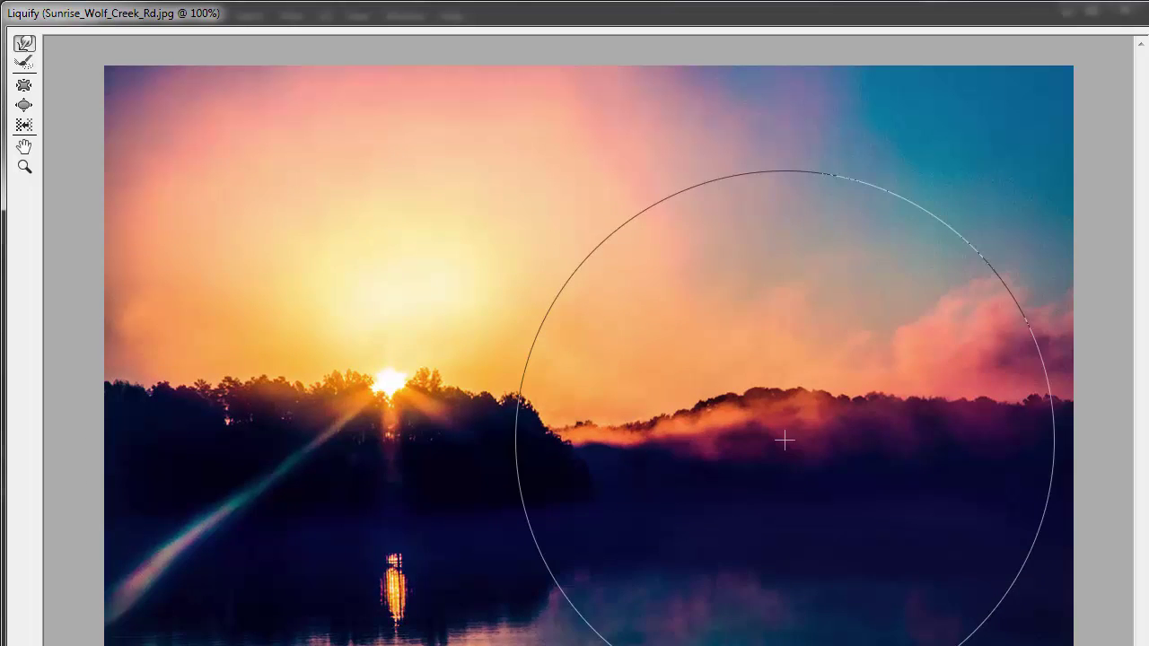
mouse_move(845, 412)
left_mouse_down()
mouse_move(861, 392)
mouse_move(916, 398)
mouse_move(992, 382)
mouse_move(1021, 398)
mouse_move(1054, 377)
mouse_move(1054, 361)
left_mouse_up()
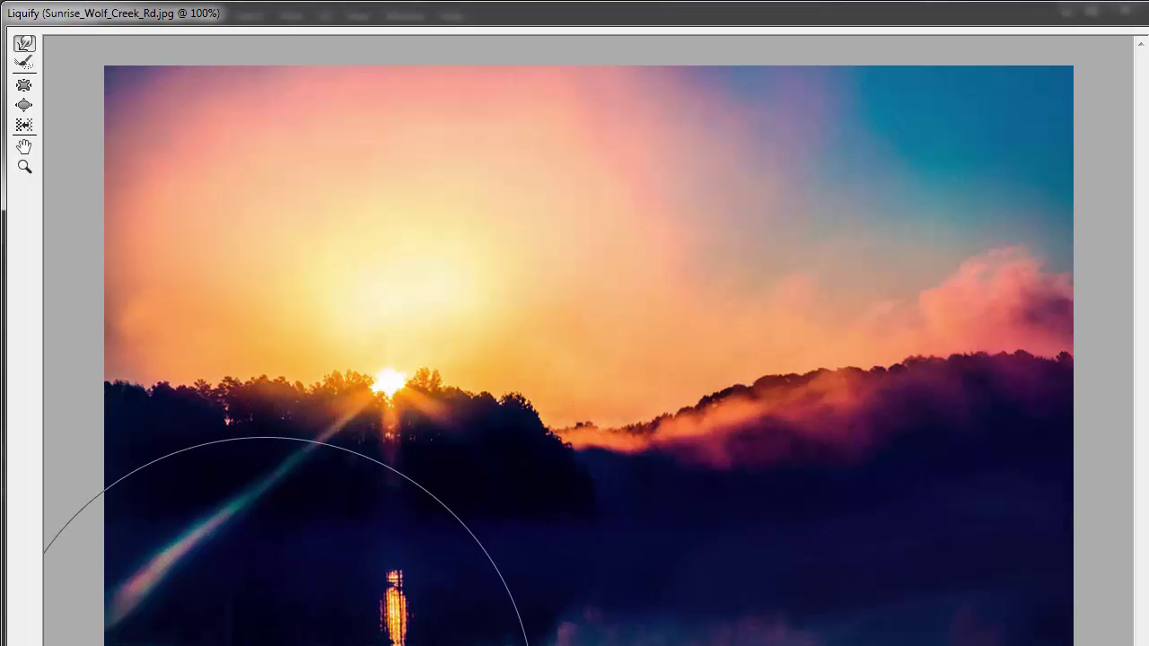
mouse_move(664, 428)
left_mouse_down()
mouse_move(827, 370)
mouse_move(827, 354)
mouse_move(890, 353)
mouse_move(888, 339)
mouse_move(1030, 337)
mouse_move(1075, 338)
left_mouse_up()
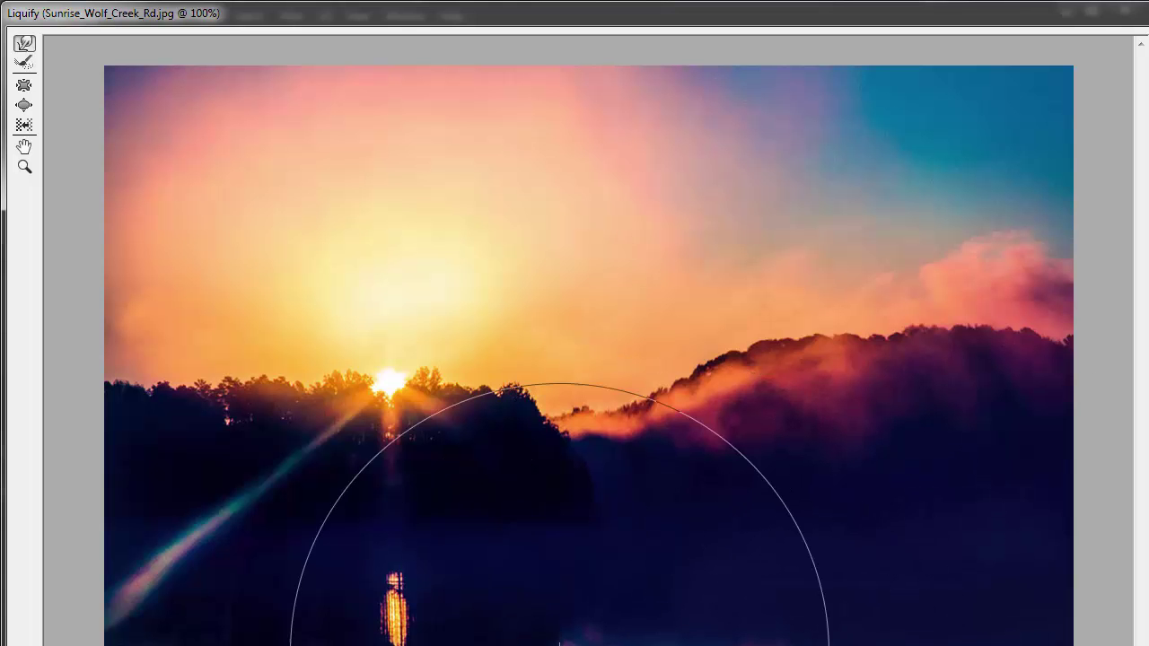
mouse_move(634, 386)
left_mouse_down()
mouse_move(890, 333)
mouse_move(922, 338)
mouse_move(928, 324)
mouse_move(1034, 325)
mouse_move(1062, 351)
mouse_move(1077, 332)
mouse_move(847, 381)
mouse_move(822, 362)
mouse_move(634, 392)
mouse_move(623, 382)
mouse_move(819, 341)
mouse_move(824, 329)
mouse_move(895, 320)
left_mouse_up()
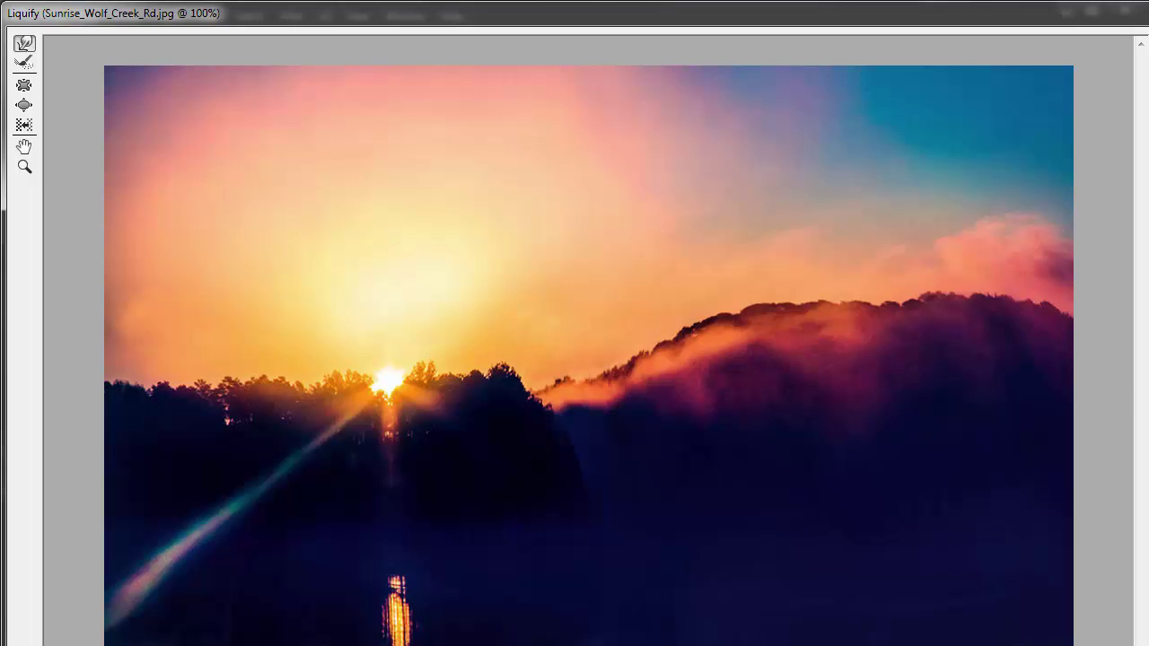
key("Return")
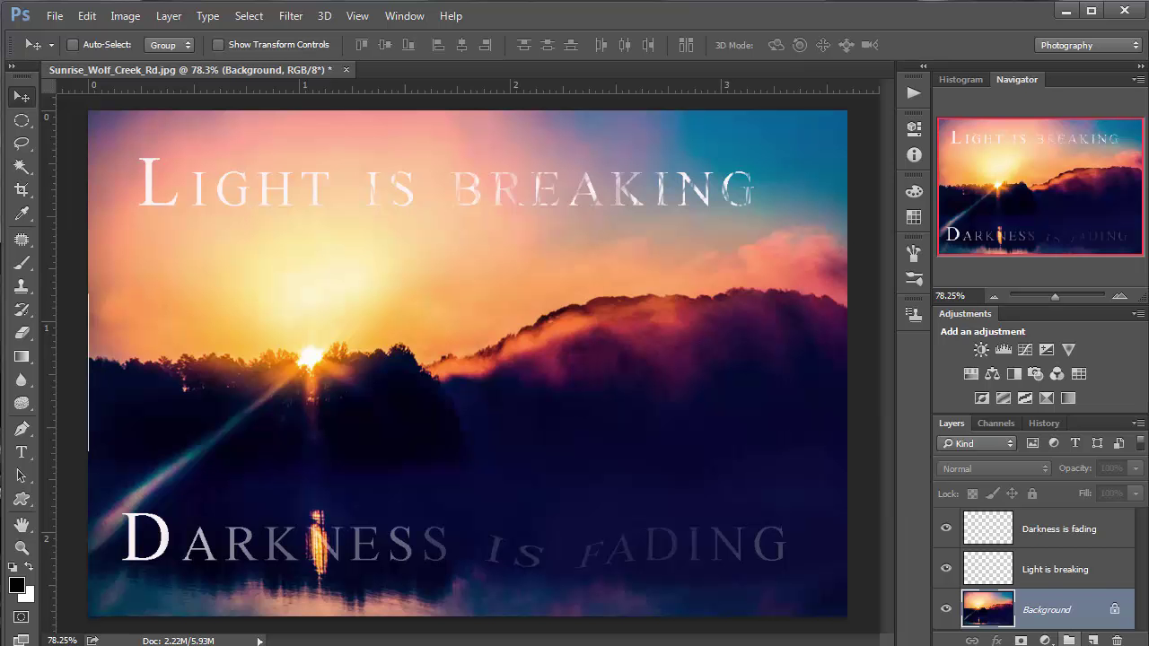
Create a vertical type mask selection reading LLCXVB below the word Light and copy it from the Background onto a new layer
key("t")
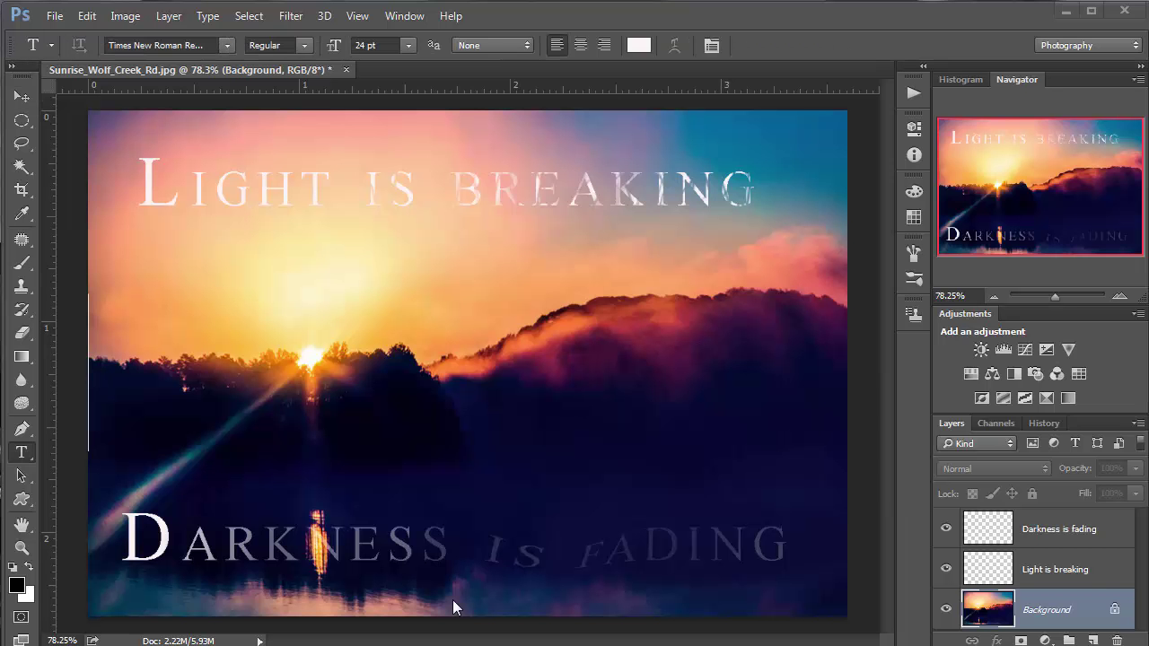
left_click(12, 456)
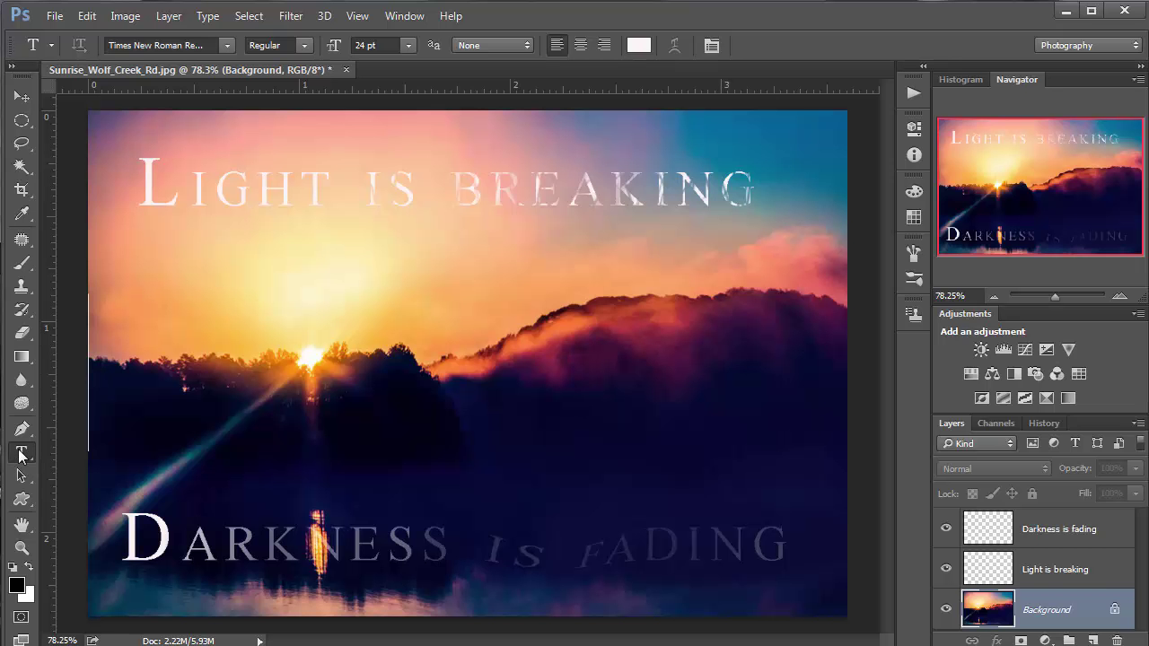
right_click(20, 455)
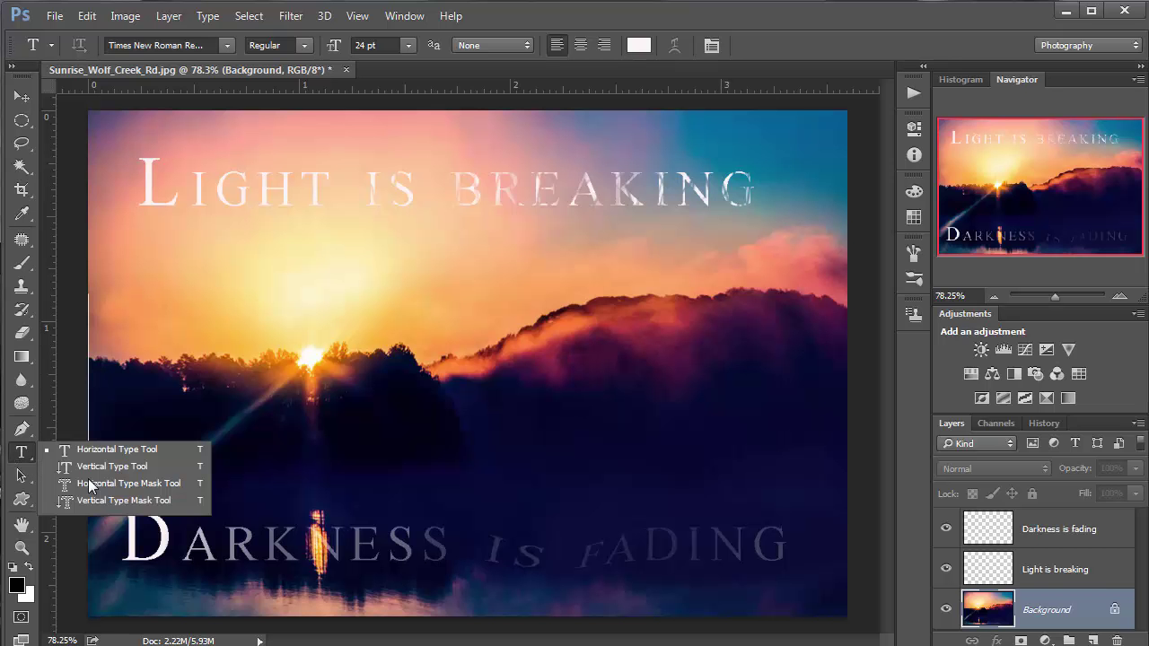
left_click(142, 501)
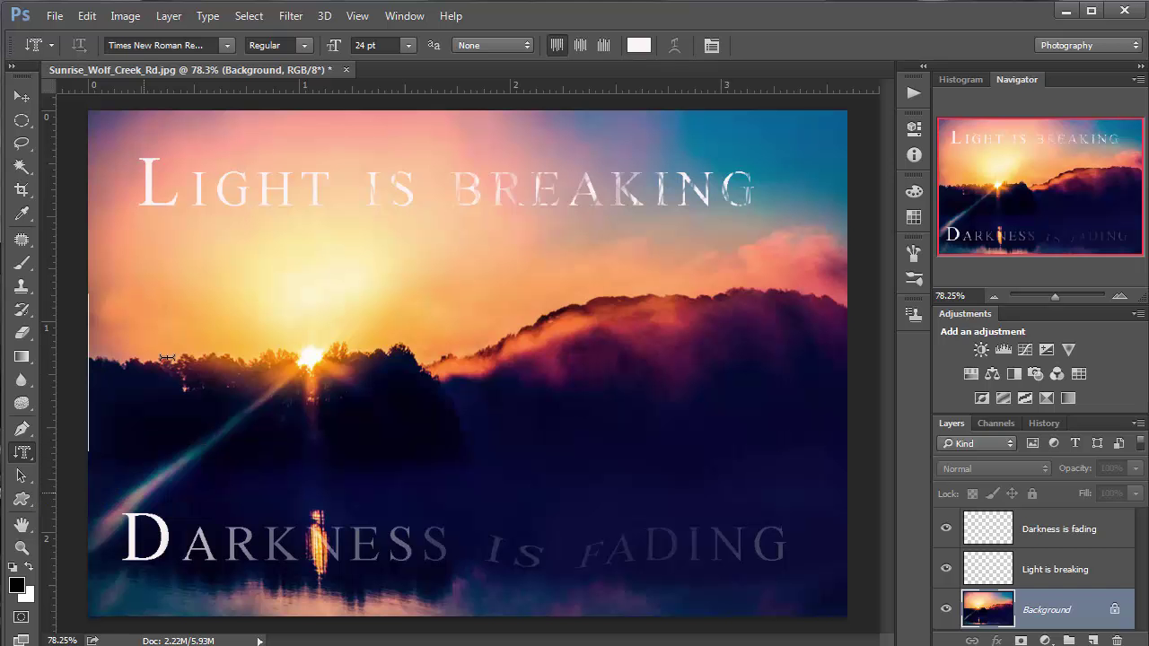
left_click(150, 260)
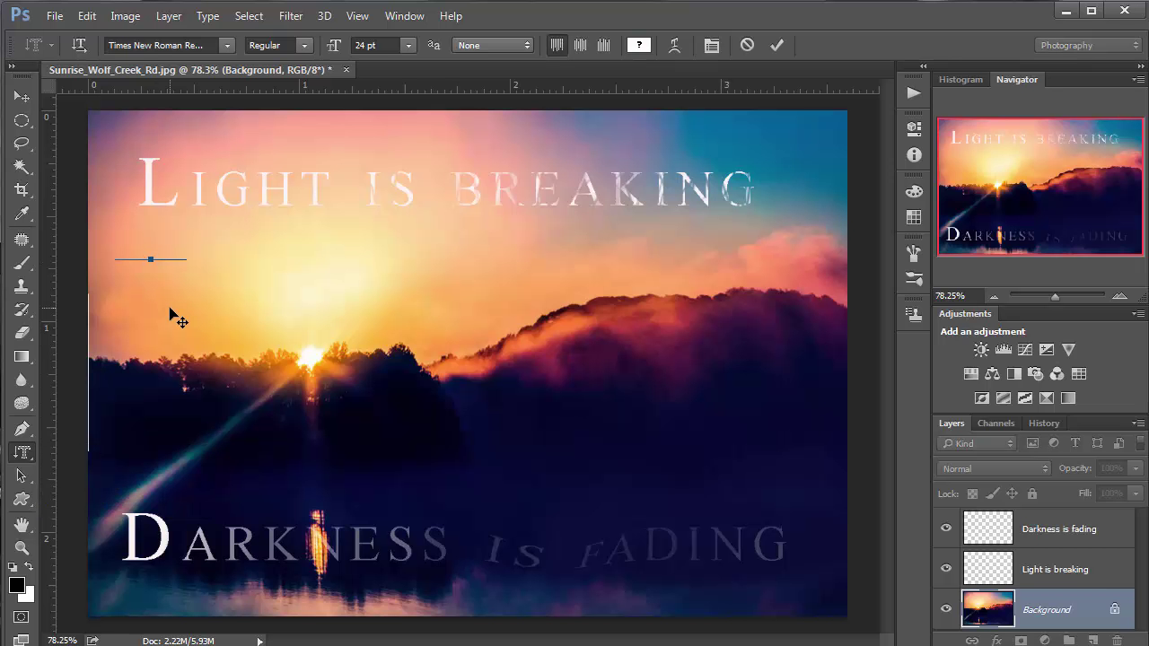
type("LLCXVB")
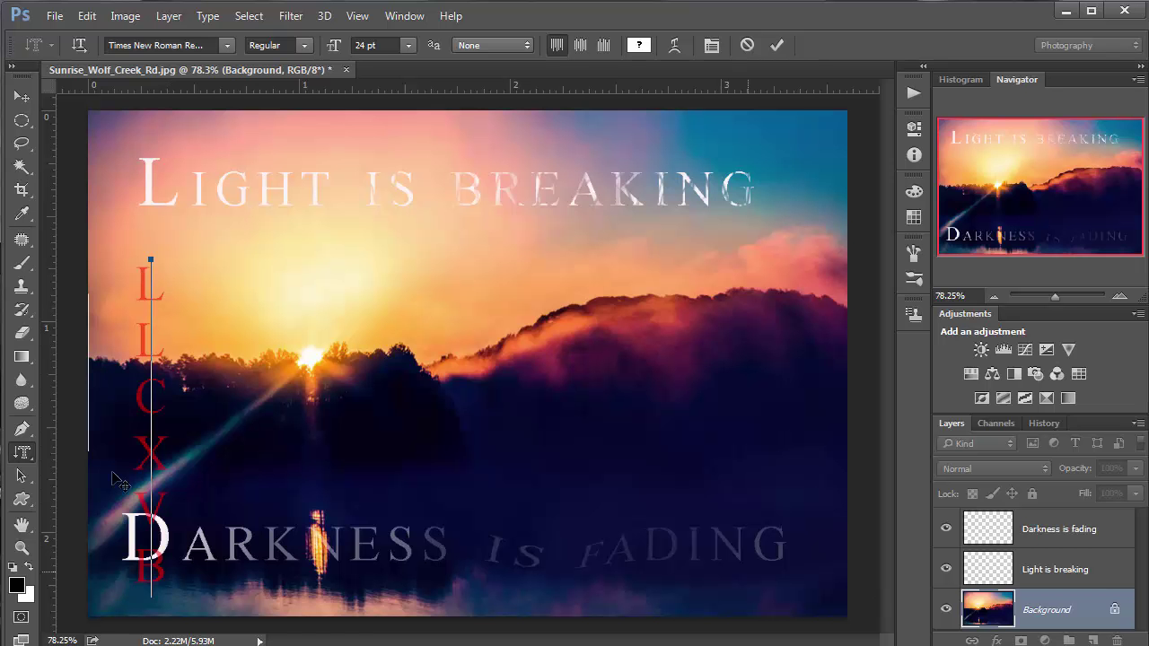
left_click(20, 456)
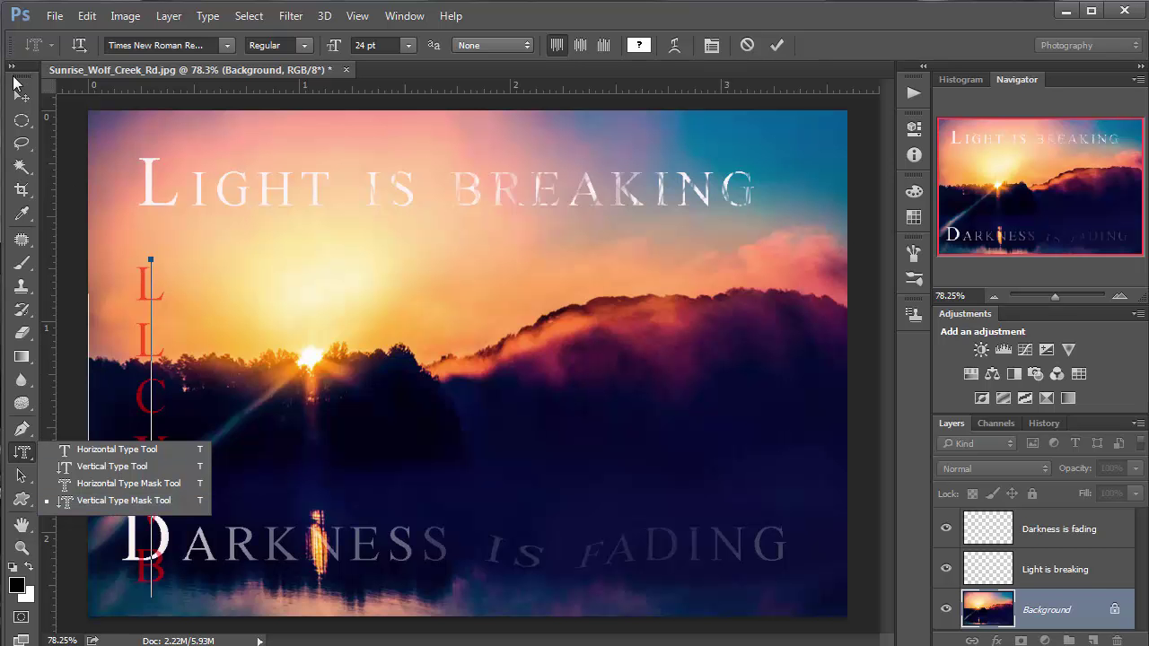
left_click(21, 99)
left_click(21, 98)
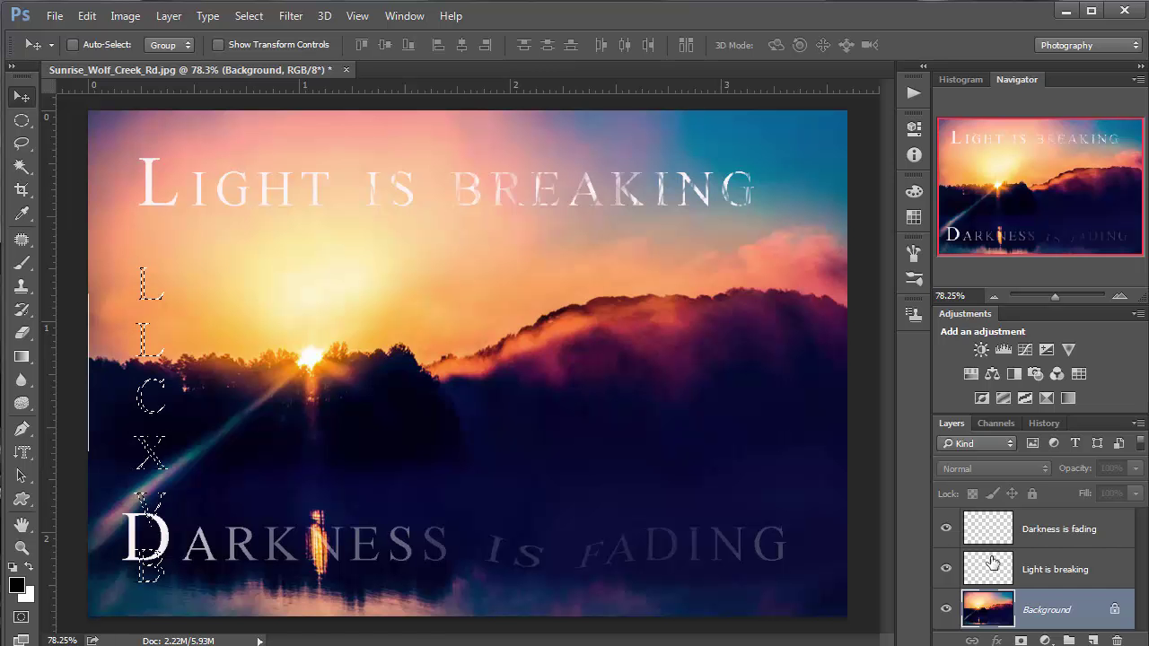
key("ctrl+j")
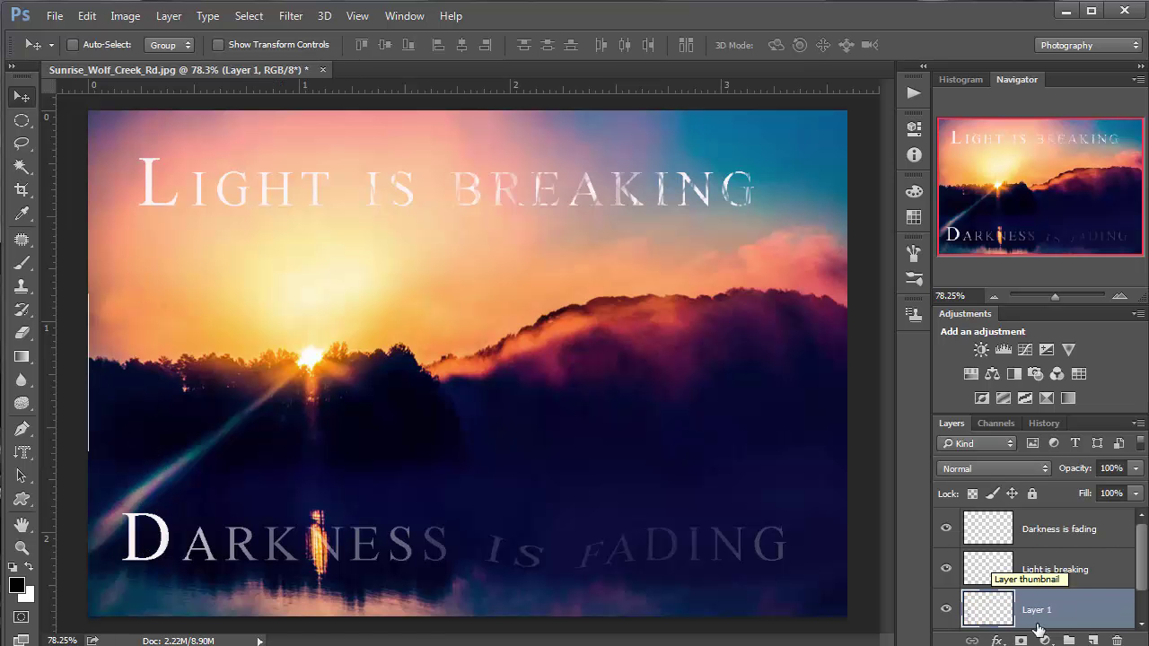
Preview a default drop shadow on the copied letters and cancel the layer style
left_click(997, 640)
left_click(1024, 623)
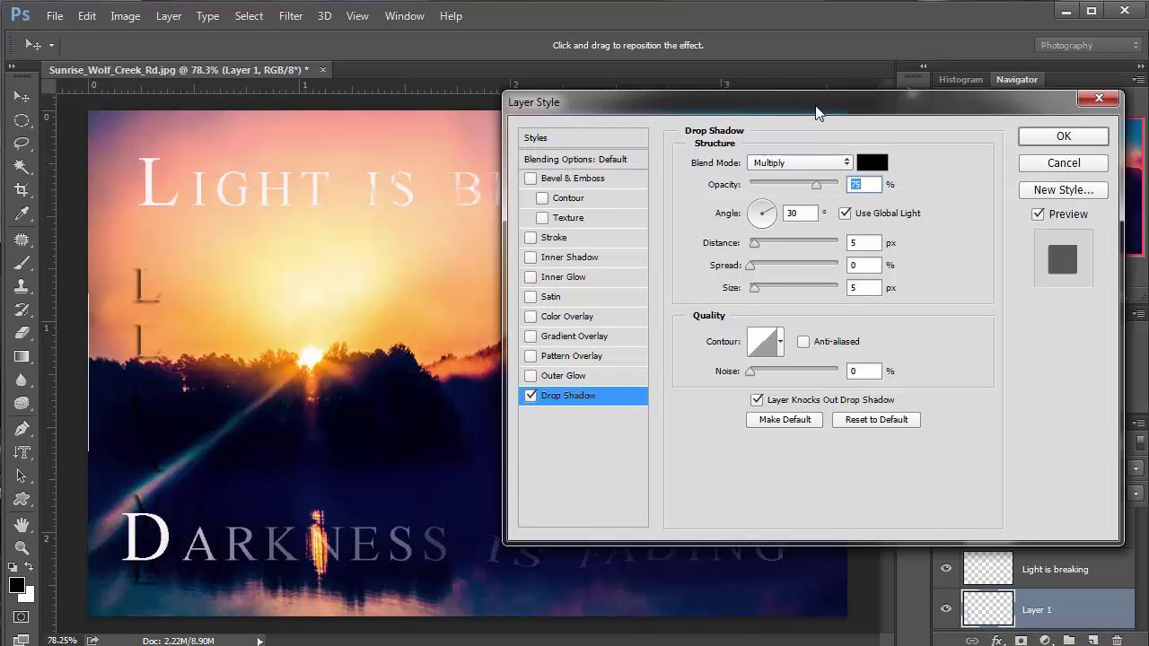
left_click_drag(986, 105, 1148, 164)
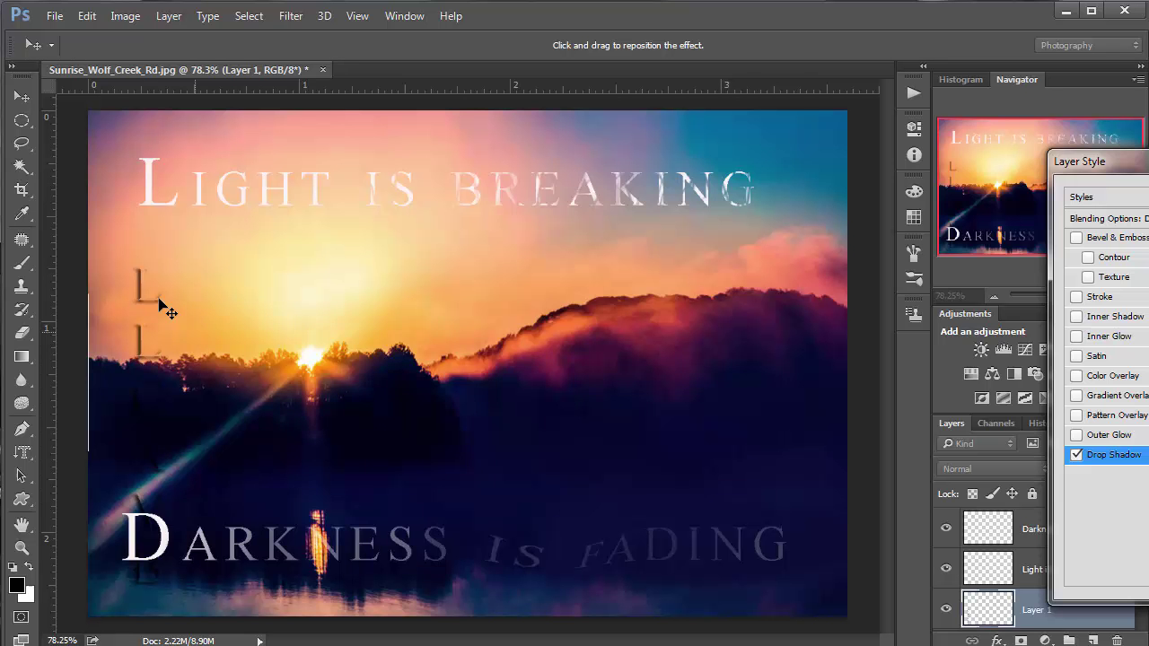
left_click_drag(1077, 162, 726, 111)
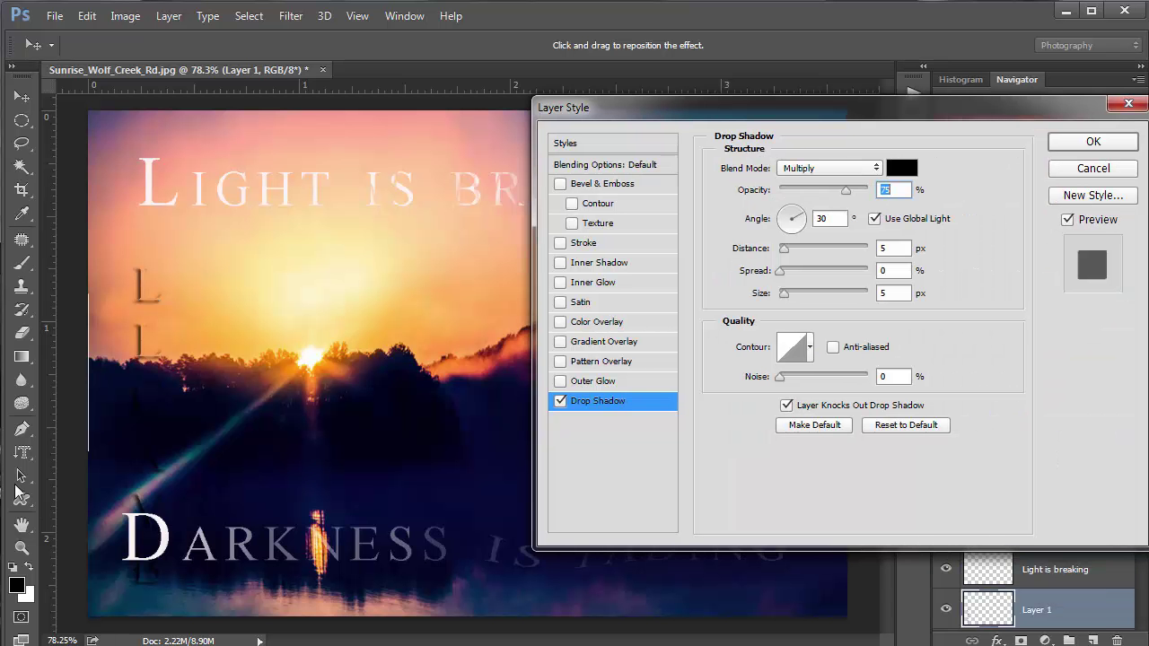
left_click(1093, 169)
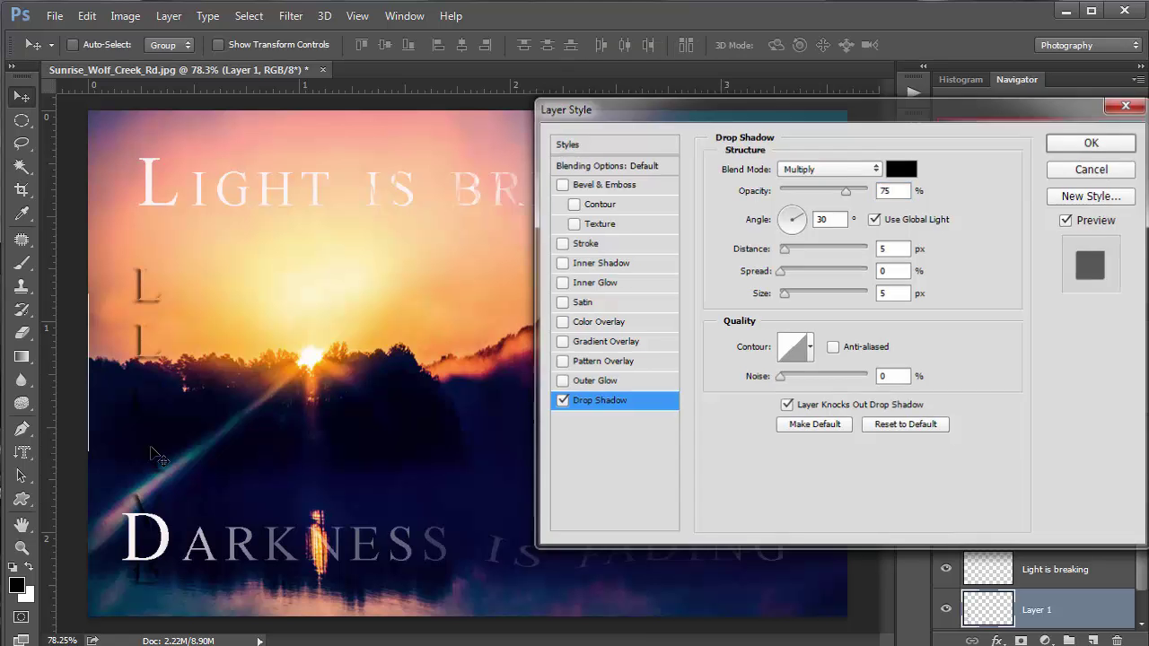
Draw an empty paragraph text box about 2.9 in wide between the two title lines and finish it without text
left_click_drag(21, 458, 132, 446)
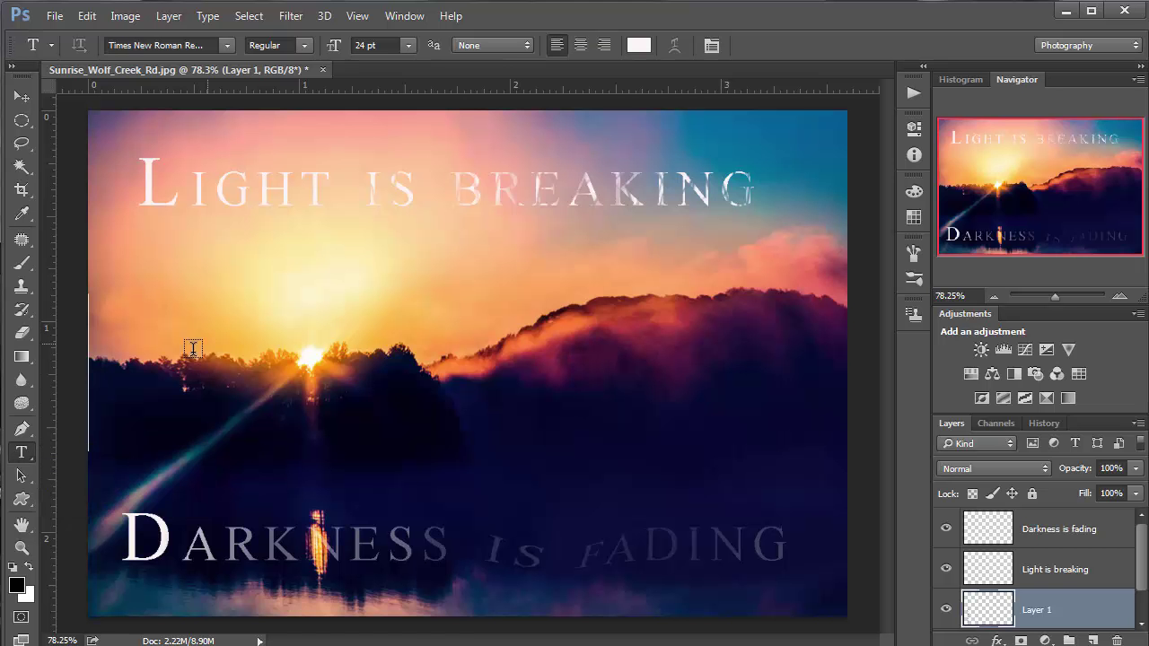
left_click_drag(169, 339, 781, 495)
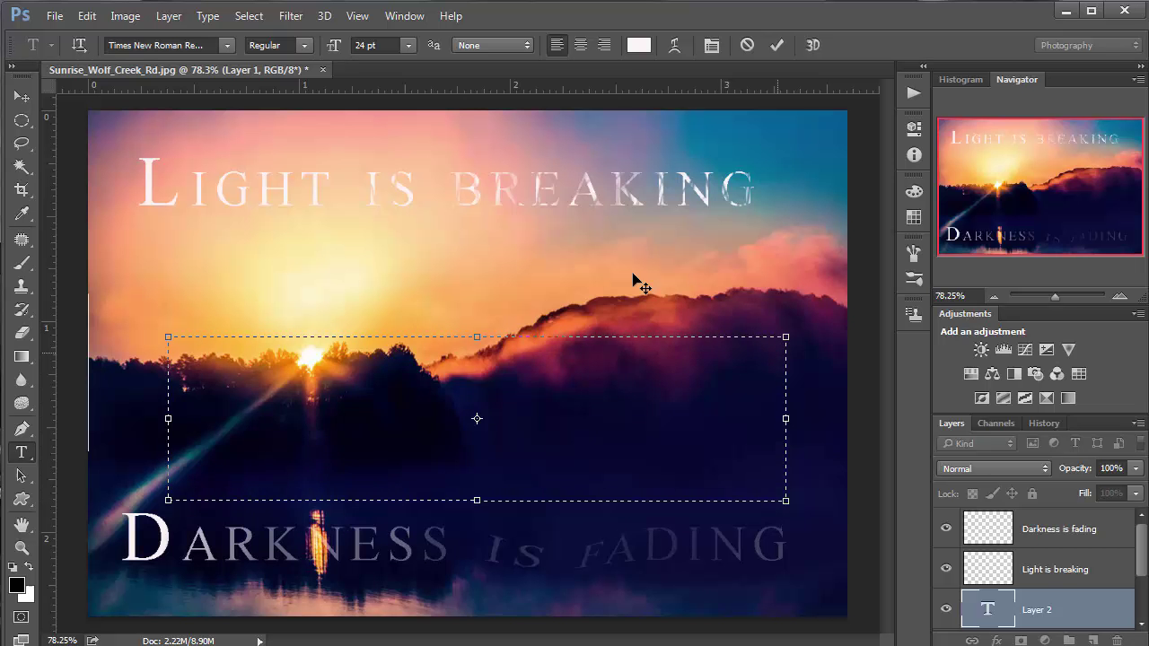
left_click(15, 102)
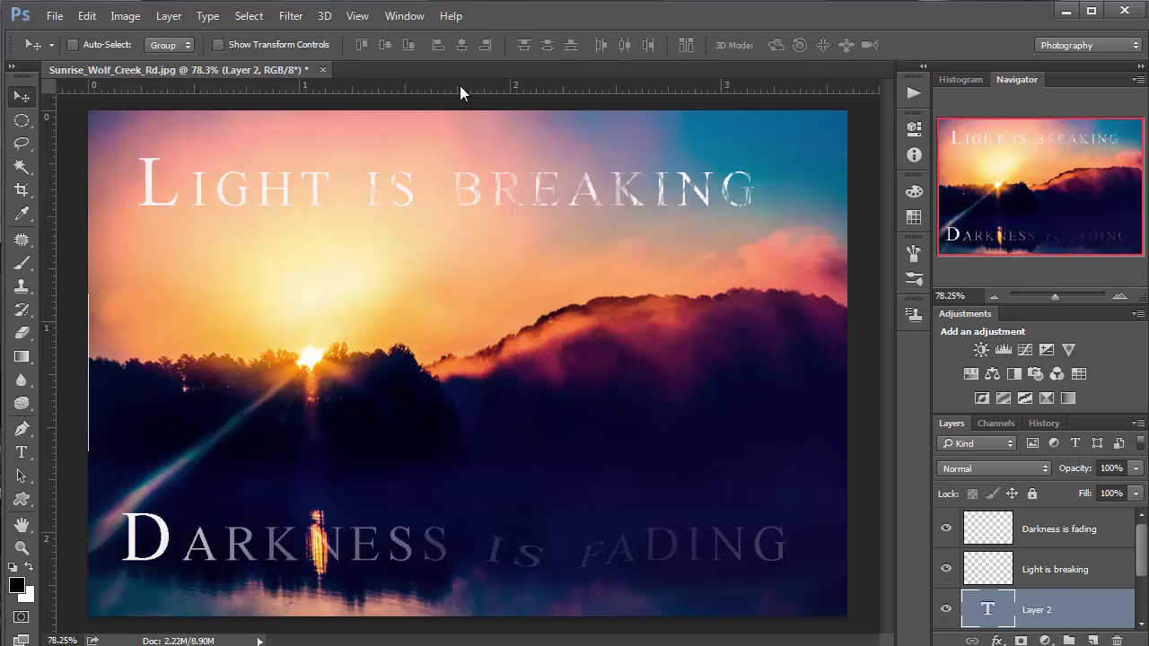
Look at the available ruler units, then hide and show the rulers several times, ending with them shown
right_click(459, 84)
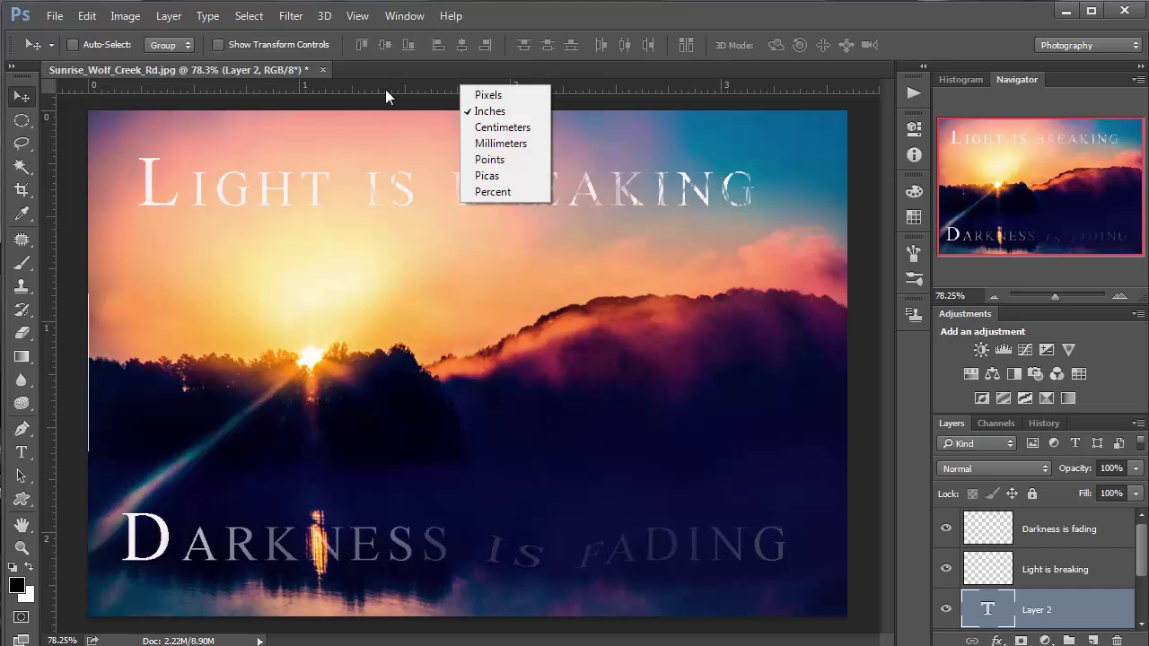
left_click(439, 84)
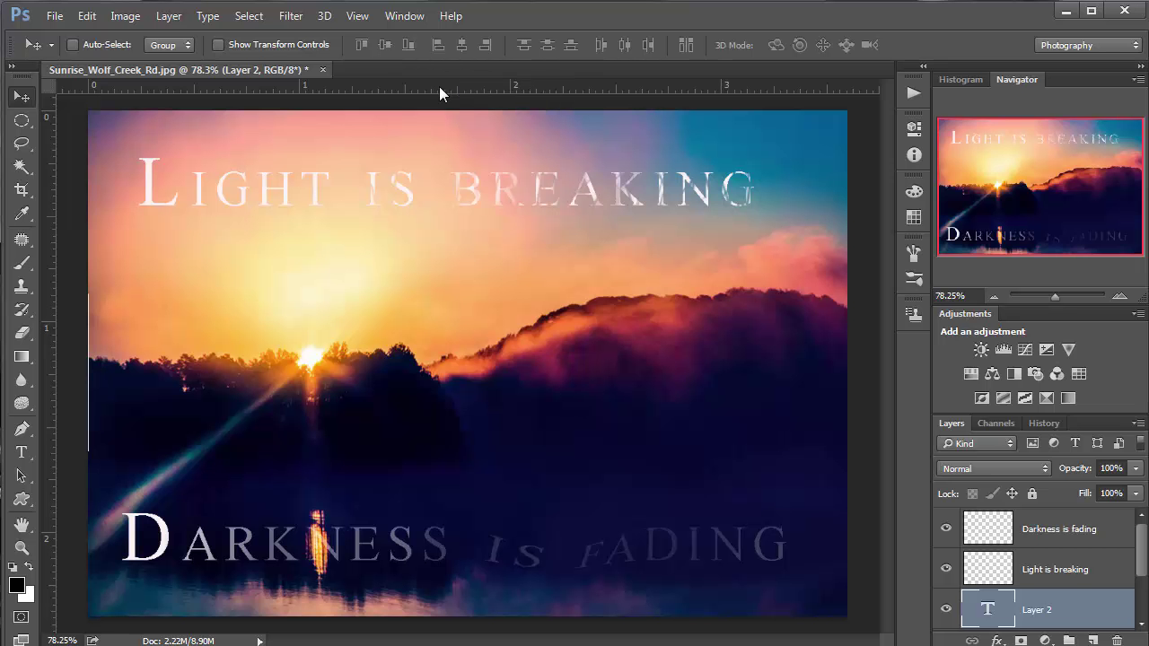
key("ctrl+r")
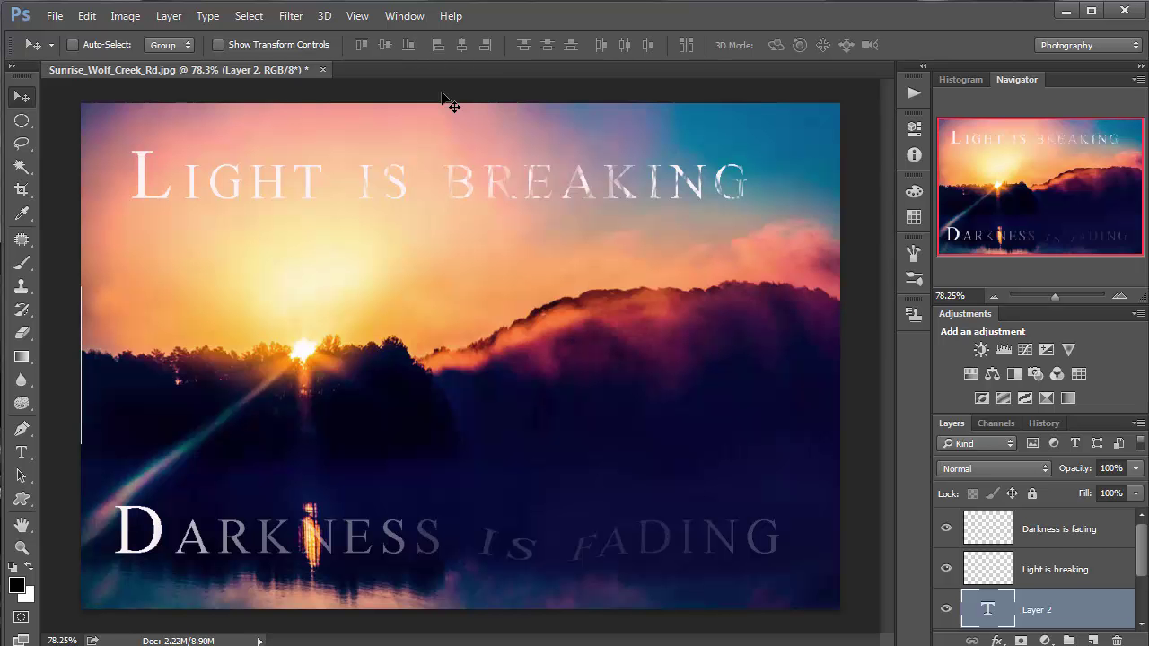
key("ctrl+r")
key("ctrl+r")
key("ctrl+r")
key("ctrl+r")
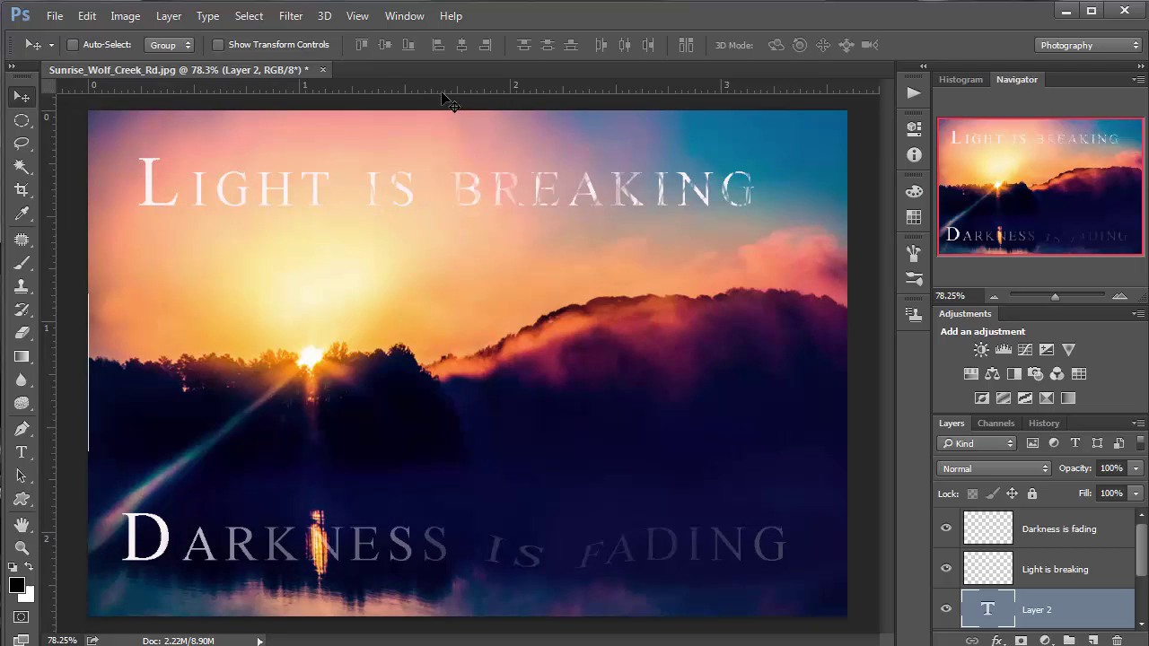
key("ctrl+r")
Set the ruler units to pixels and draw an empty paragraph text box about 715 px wide over the sun and hill
right_click(398, 85)
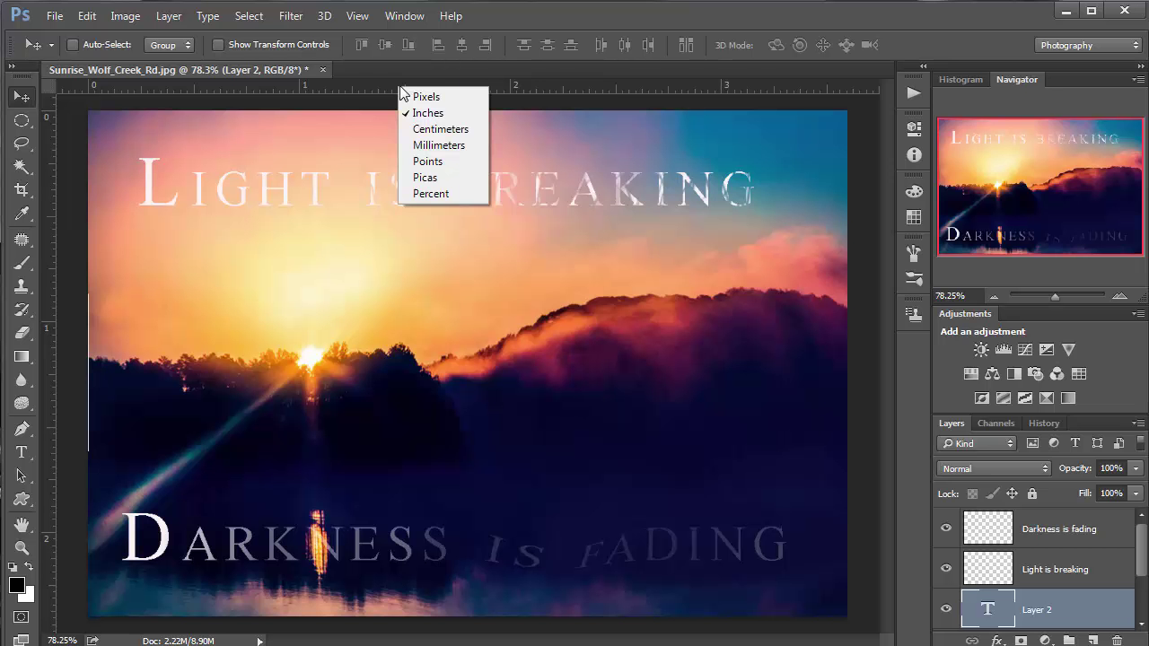
left_click(447, 100)
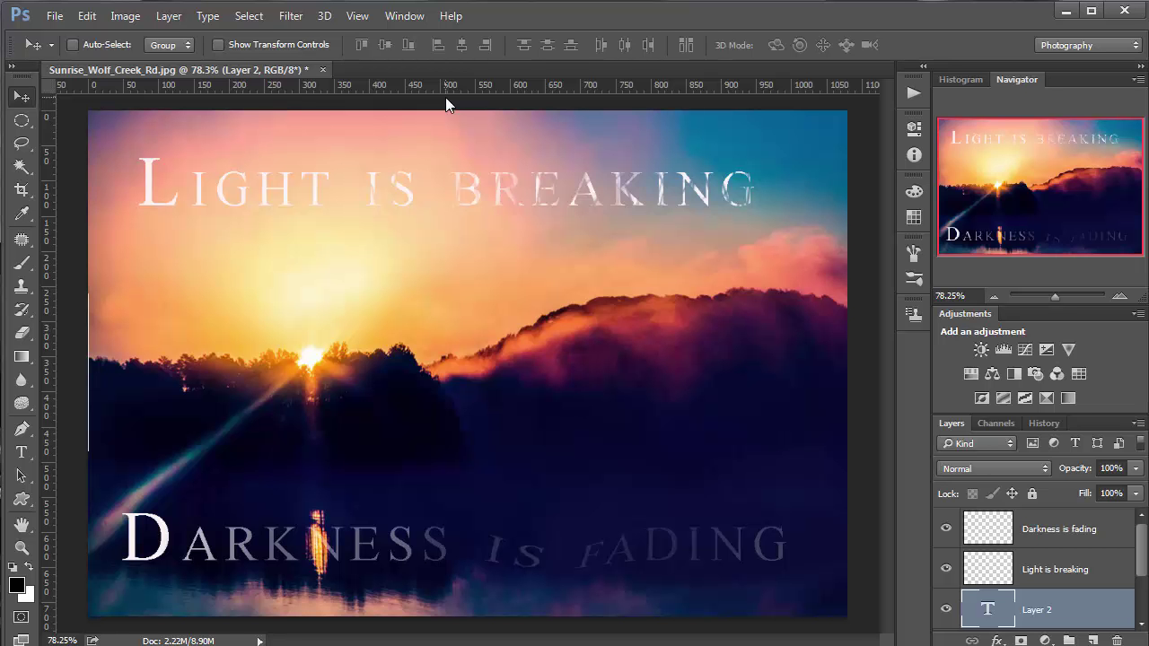
left_click(25, 456)
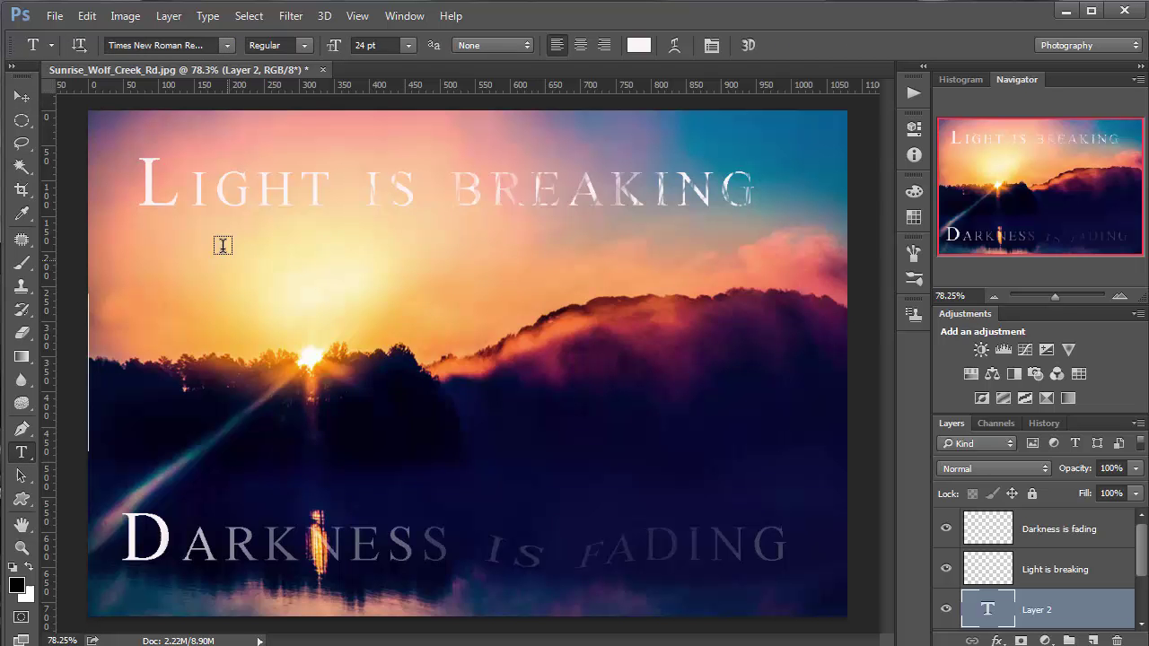
left_click_drag(223, 248, 725, 407)
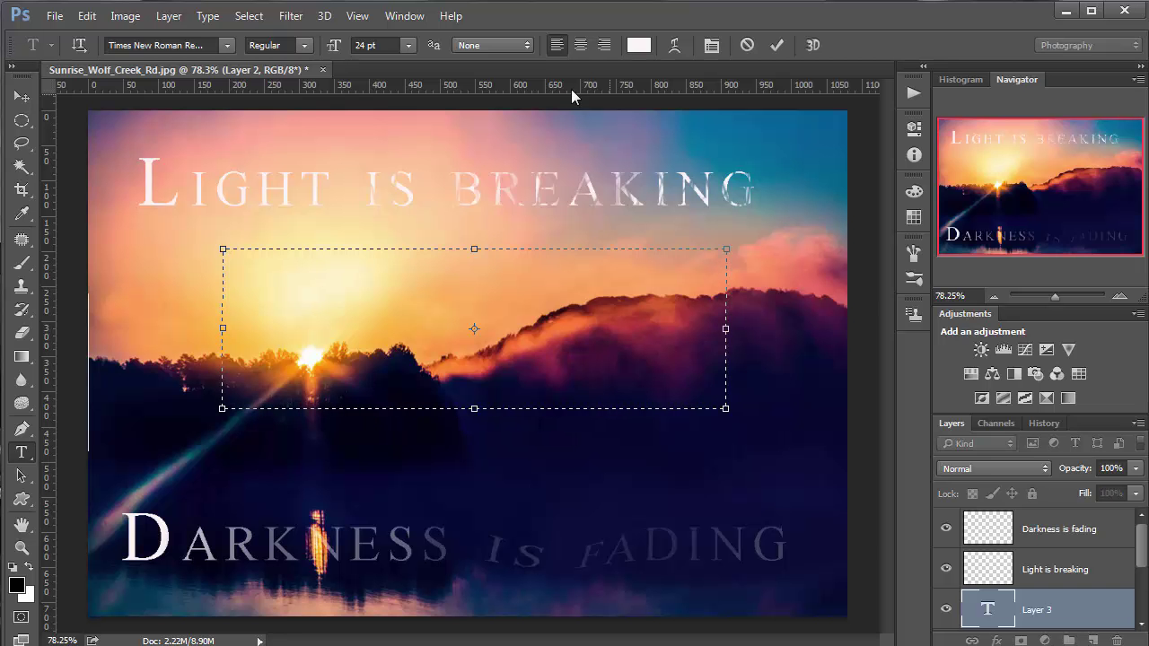
left_click(21, 96)
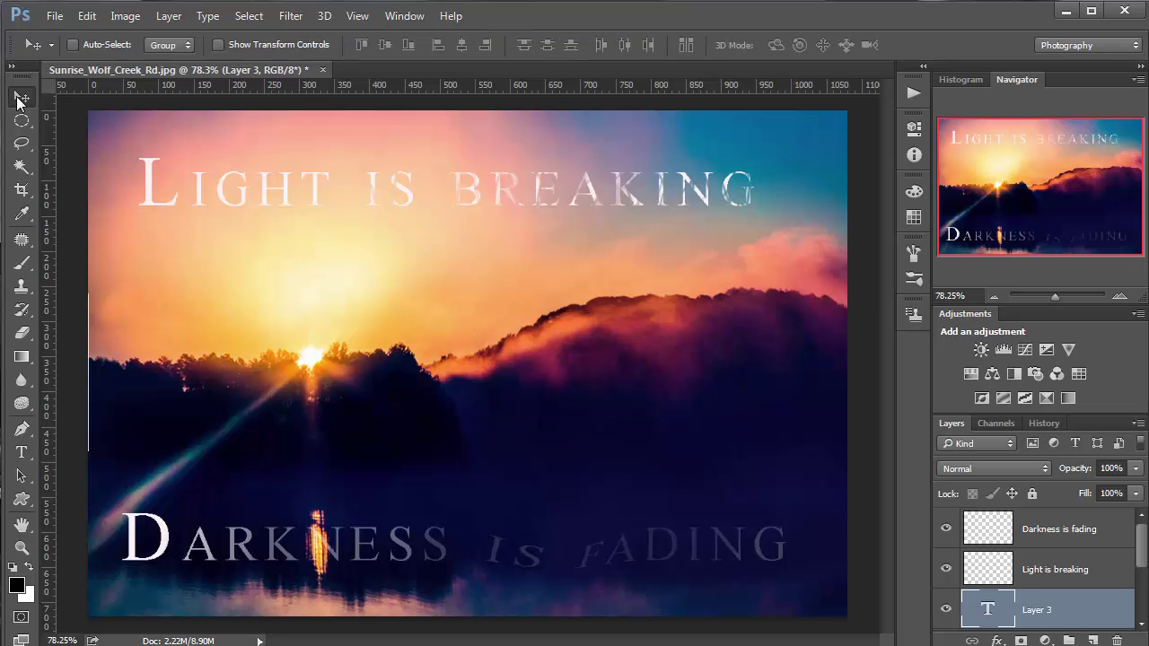
Set the ruler units back to inches and draw an empty paragraph text box about 2.5 in wide below the Light is breaking line
right_click(518, 87)
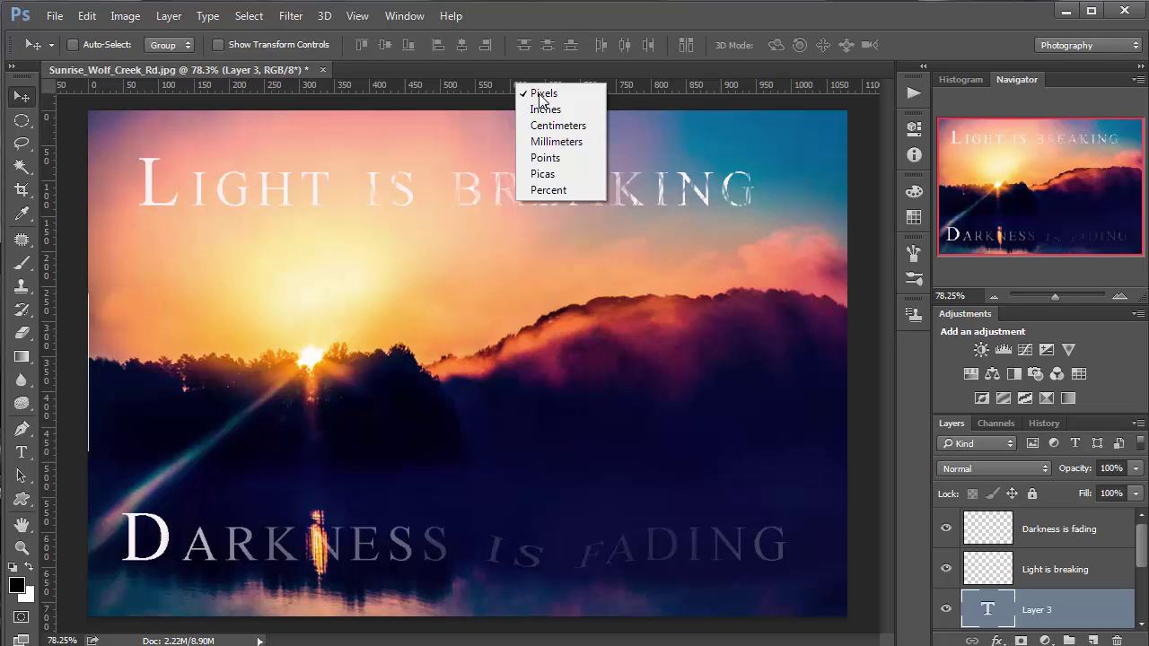
left_click(550, 108)
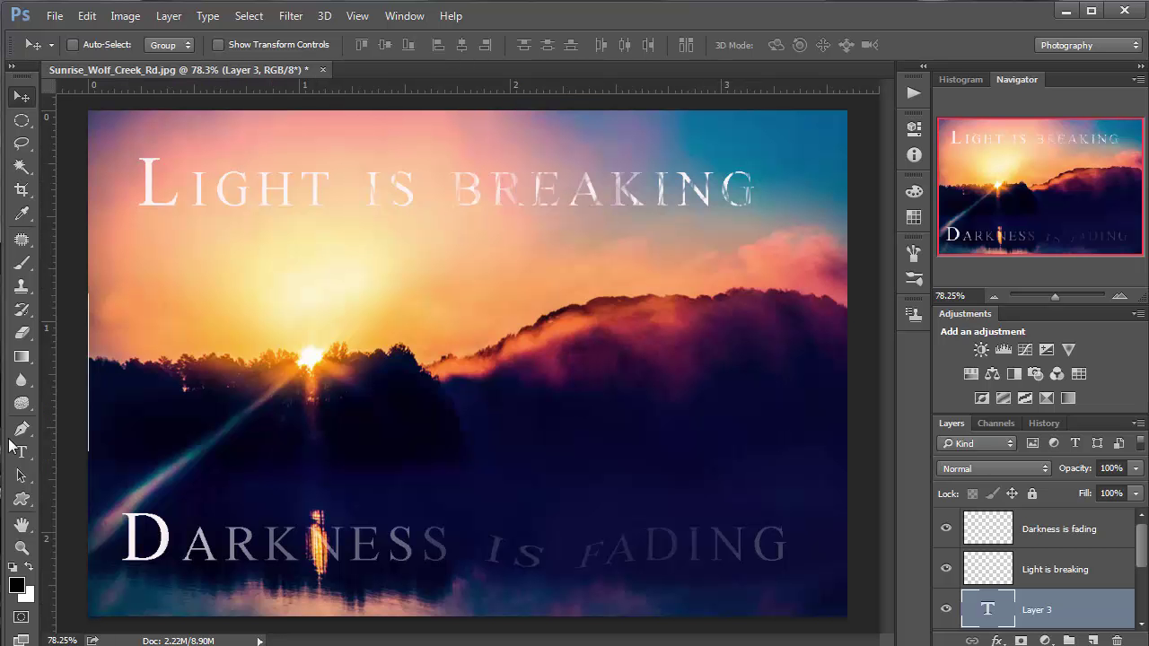
left_click(22, 453)
left_click_drag(241, 235, 760, 374)
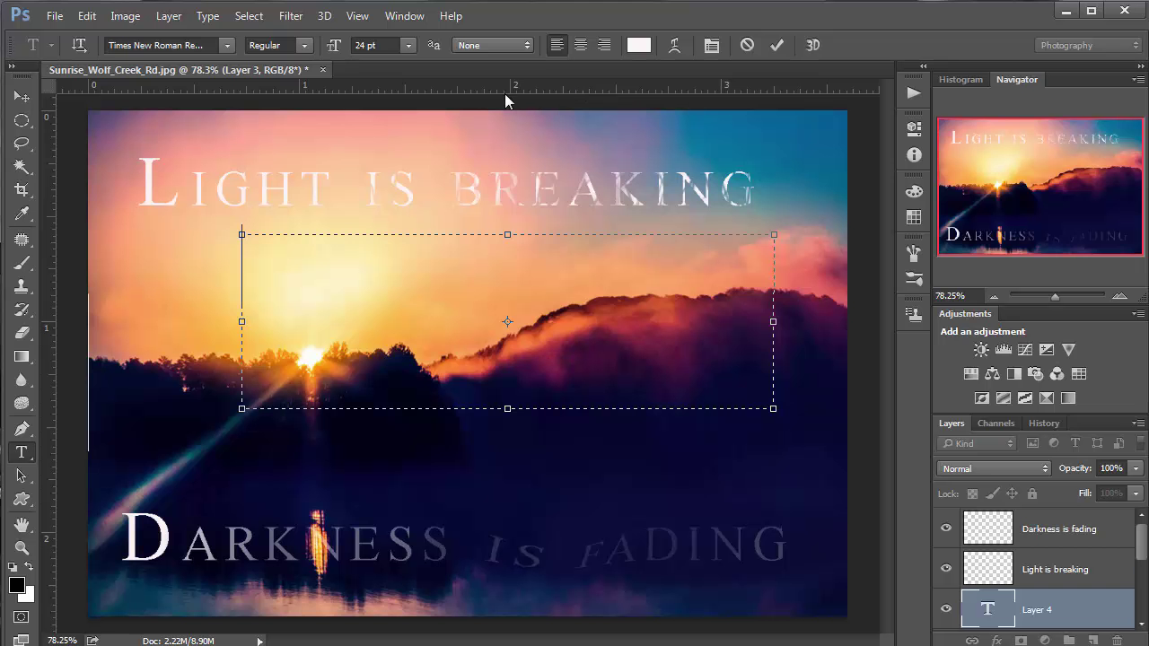
left_click(22, 96)
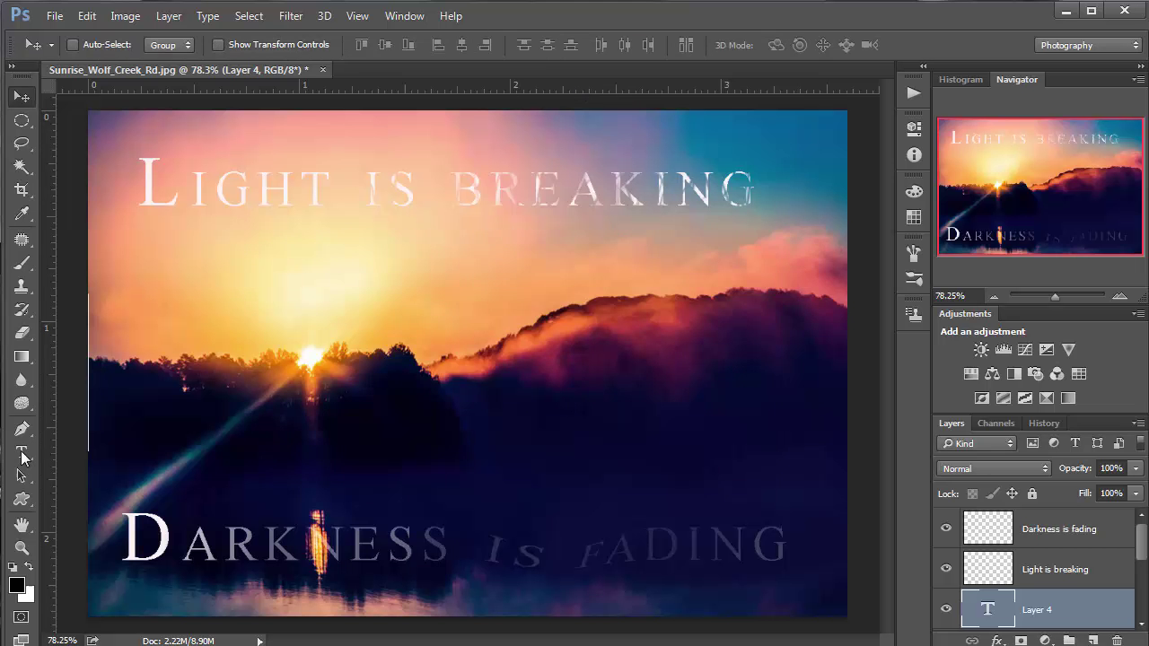
Draw a paragraph text box about 2.6 in wide and 0.9 in high across the sun and hill, and try adjusting its lower corner
left_click(21, 452)
left_click_drag(180, 249, 739, 439)
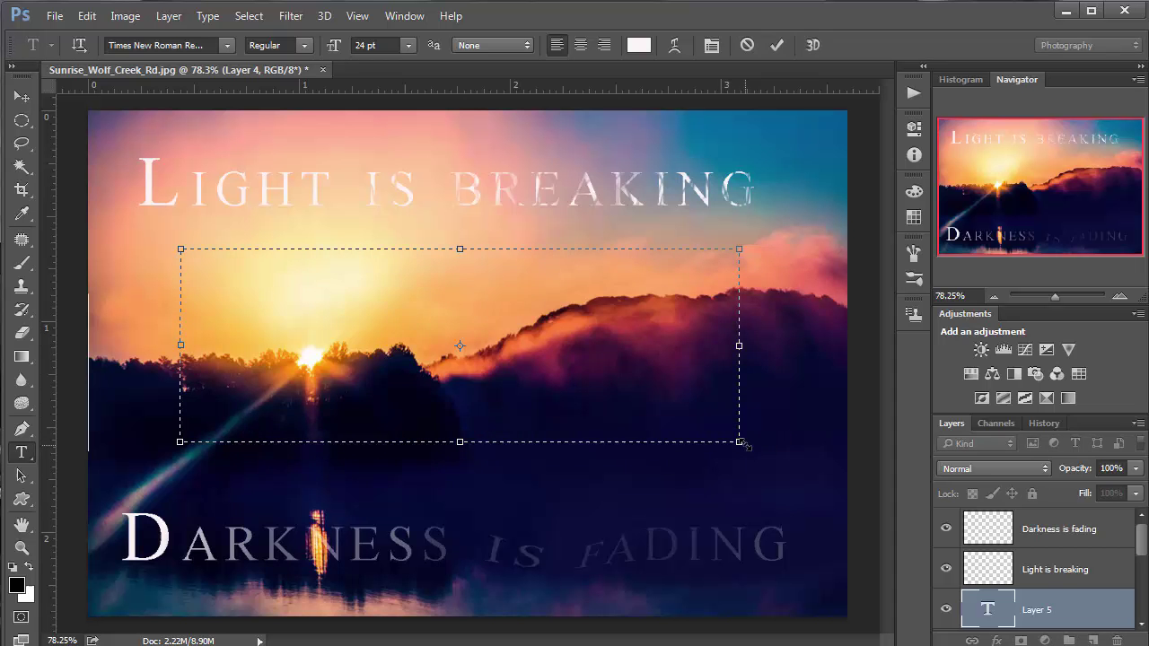
left_click_drag(754, 443, 763, 442)
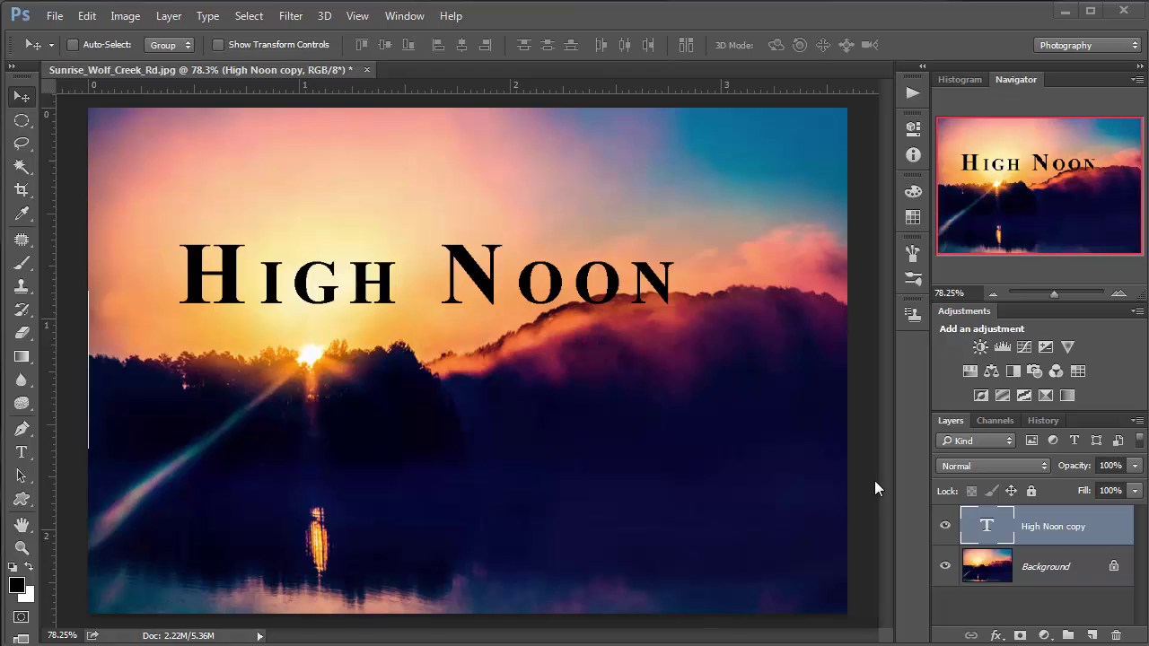
Duplicate the black High Noon text layer, hide the upper copy and make the lower one active
left_click(1048, 530)
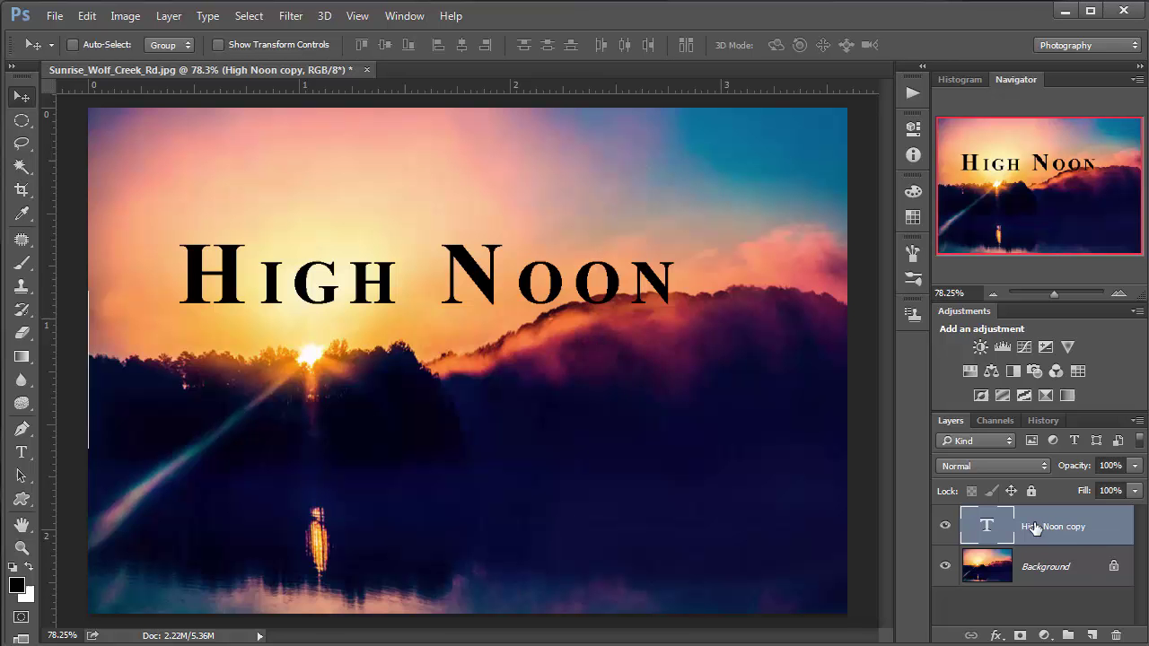
left_click_drag(1035, 529, 1037, 529)
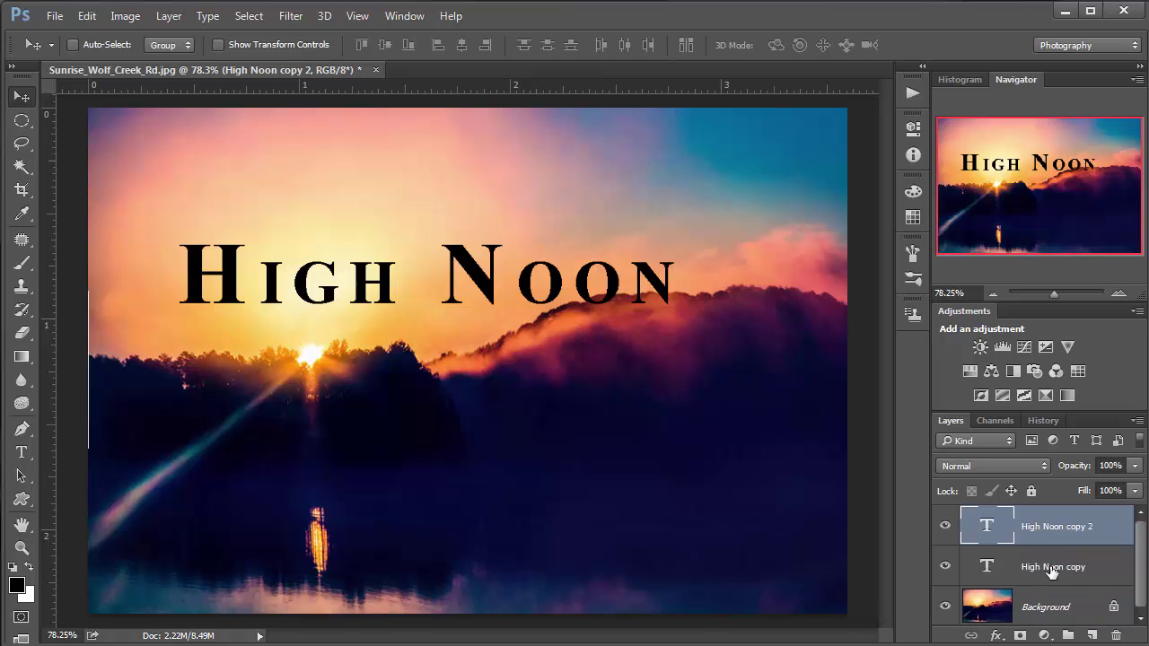
left_click(997, 579)
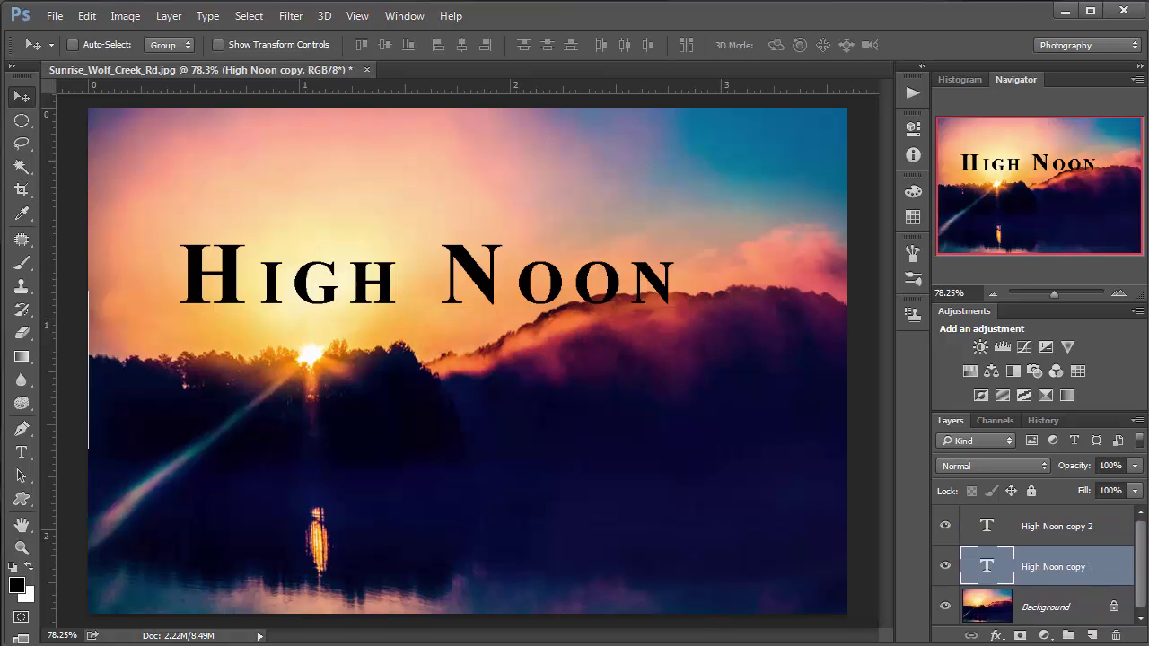
left_click(944, 526)
Recolour the lower High Noon text to near-white fcfafa and show the upper black copy again
double_click(988, 568)
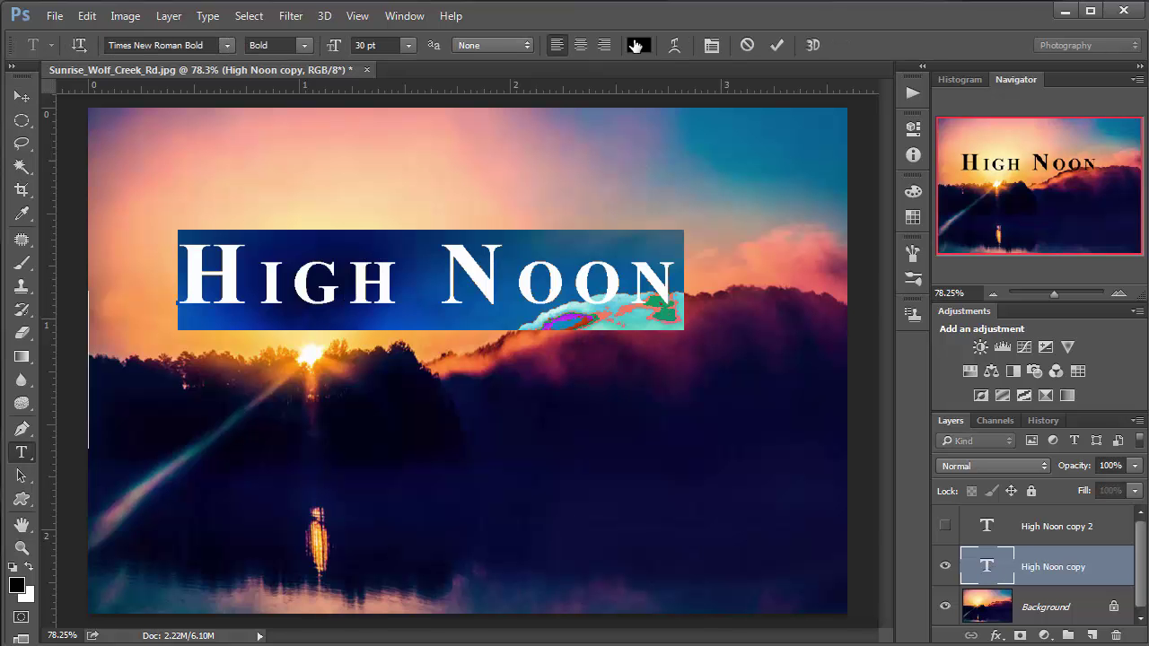
left_click(639, 45)
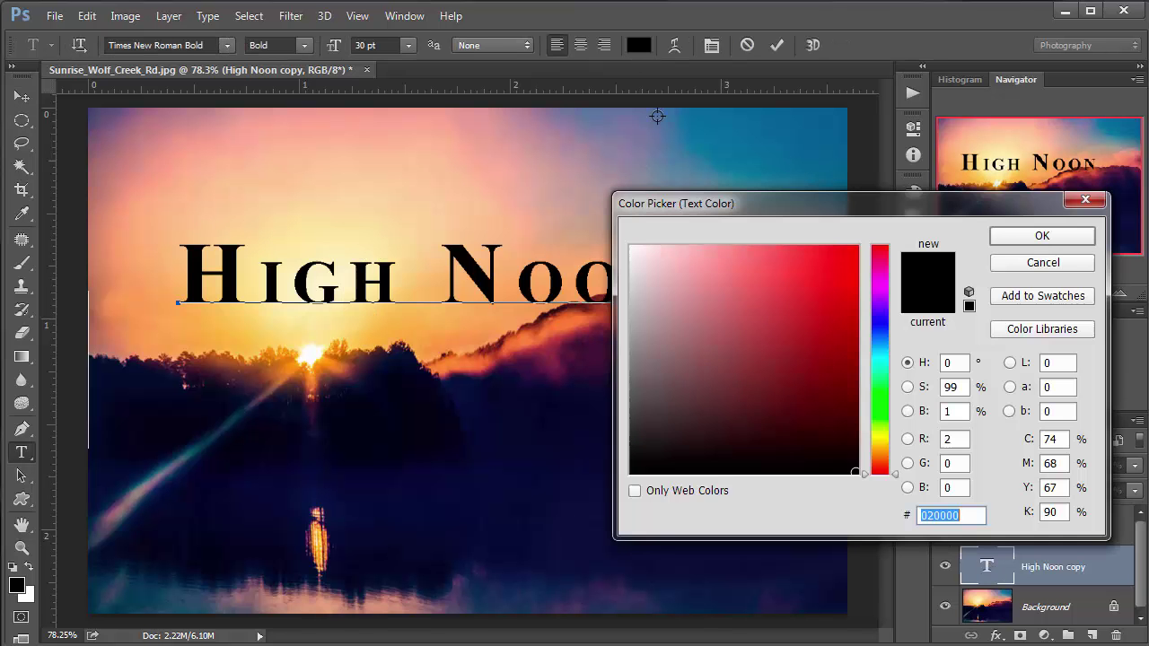
left_click(632, 249)
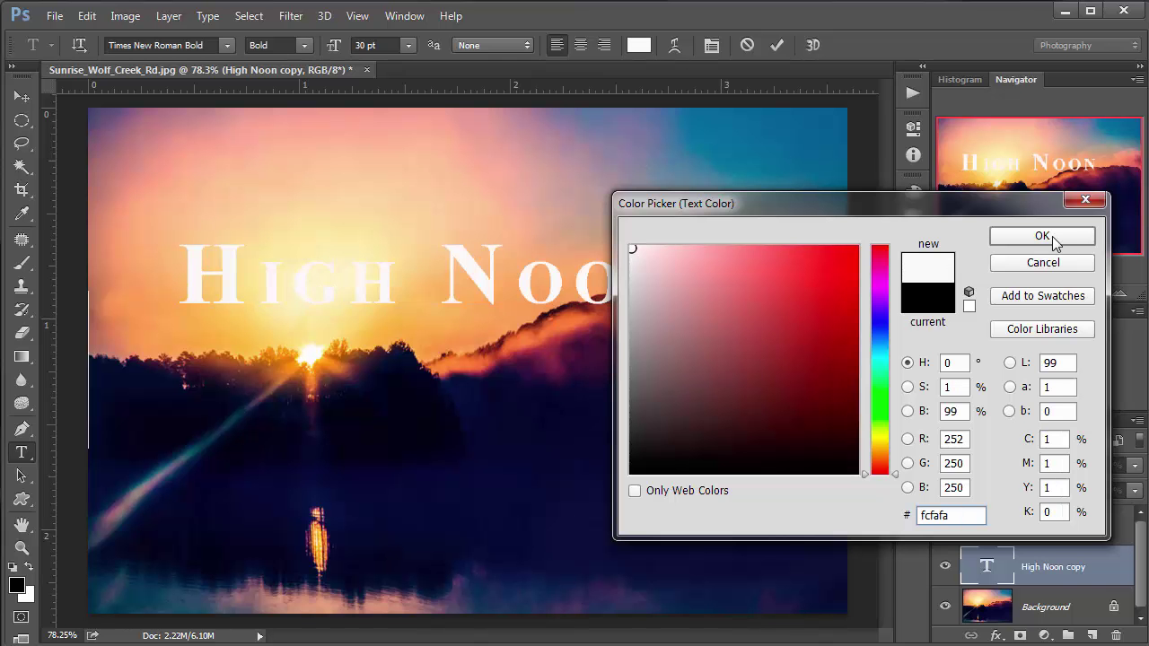
left_click(1052, 236)
left_click(946, 528)
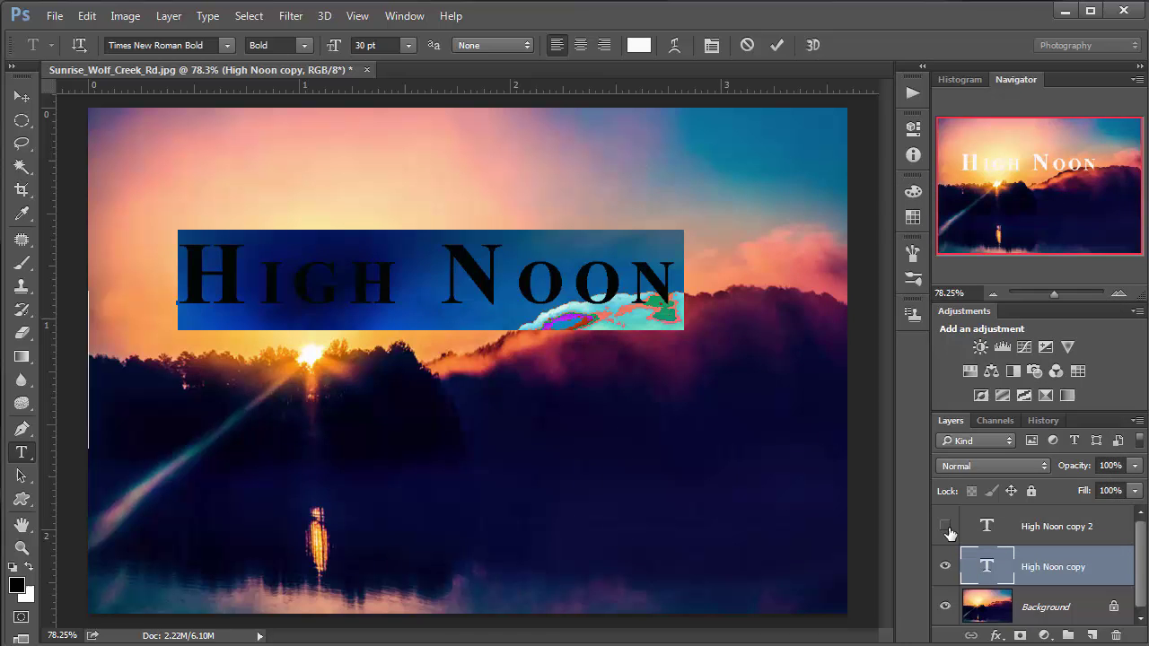
key("ctrl+Return")
left_click(945, 527)
key("v")
left_click(990, 530)
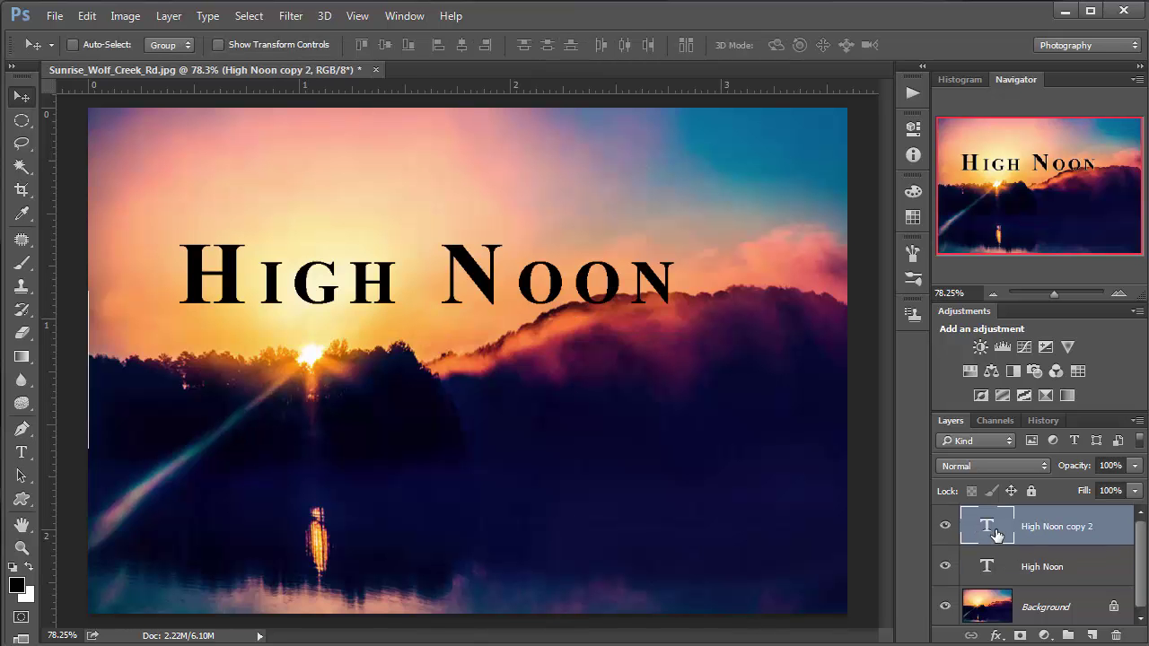
Nudge the near-white High Noon text slightly right and down behind the black copy to form a highlight edge
left_click(1009, 574)
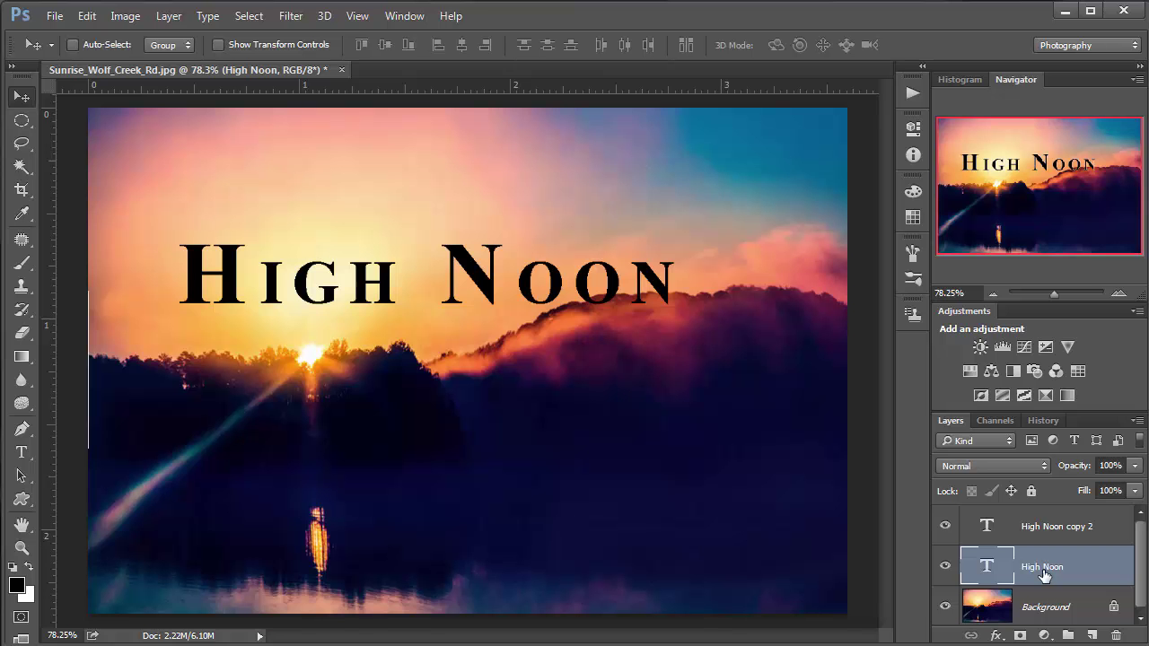
key("Right")
key("Right")
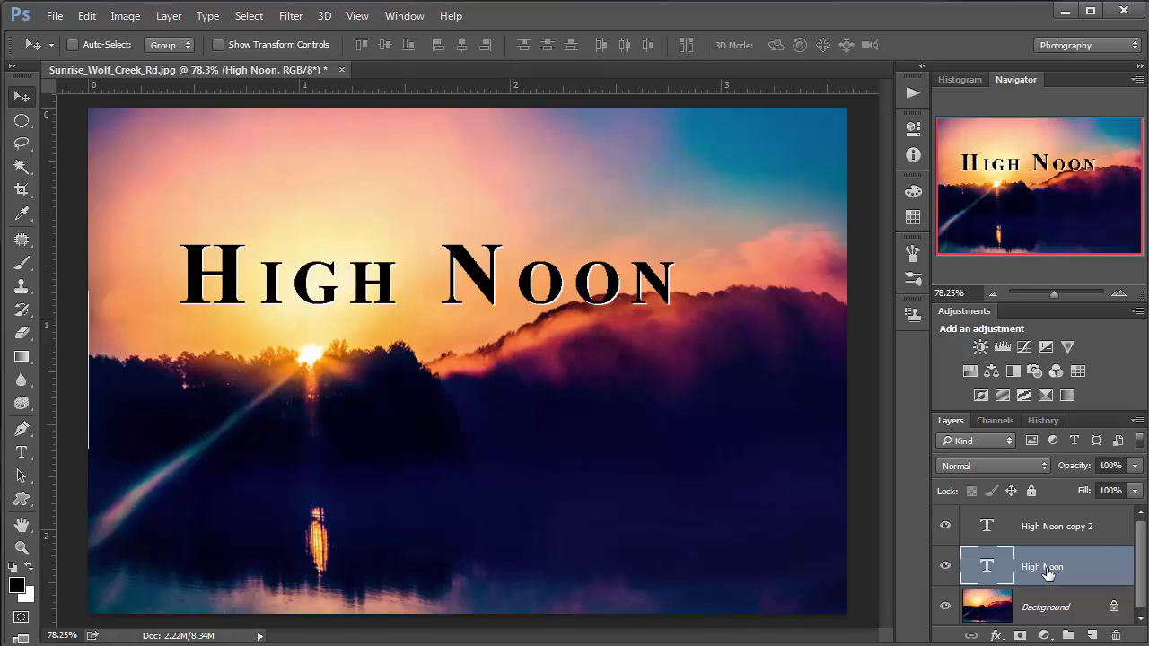
Duplicate the upper black High Noon text layer
left_click(1050, 534)
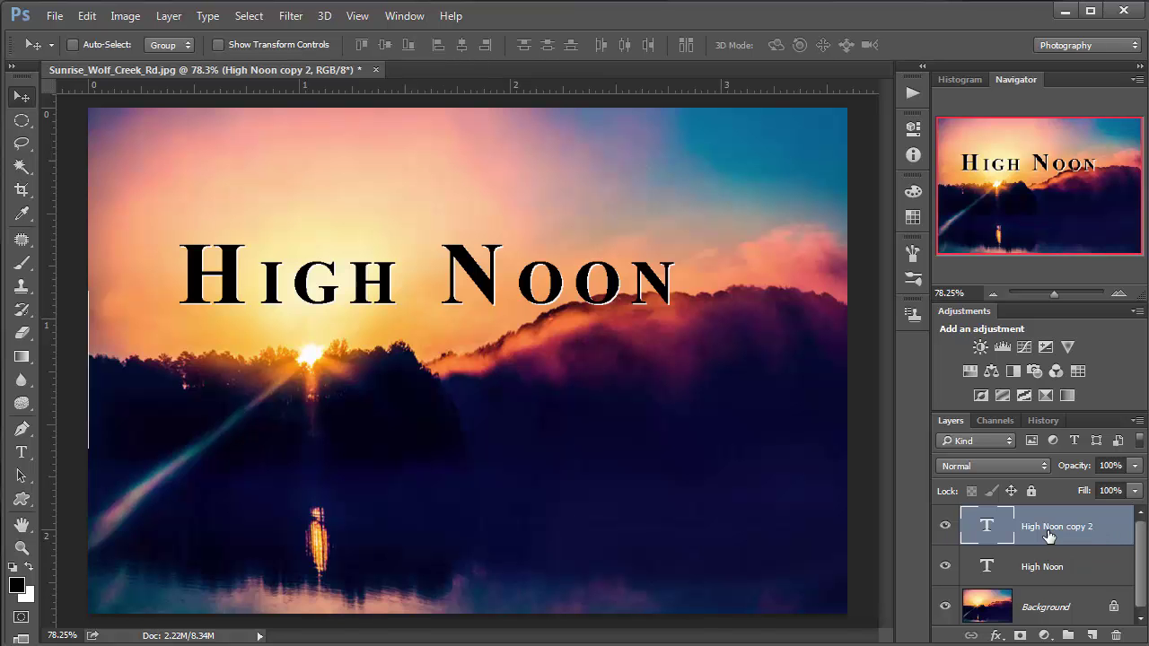
key("ctrl+j")
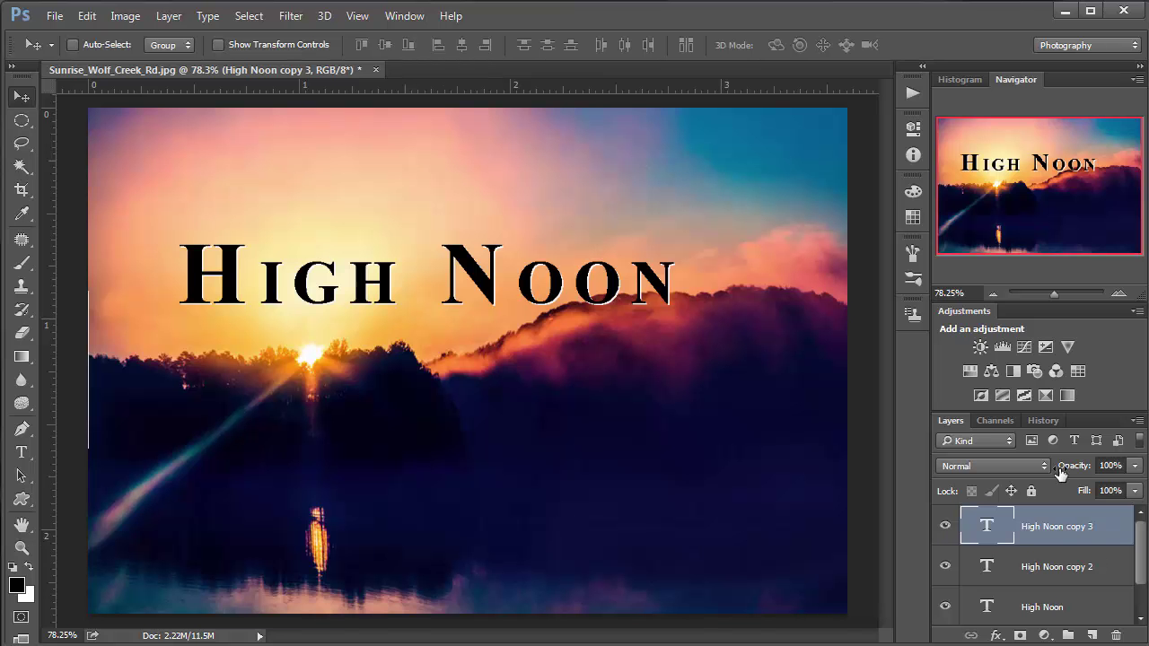
Float the Layers panel, narrow it and place it over the photo's edge so all layers are visible
left_click_drag(950, 418, 755, 169)
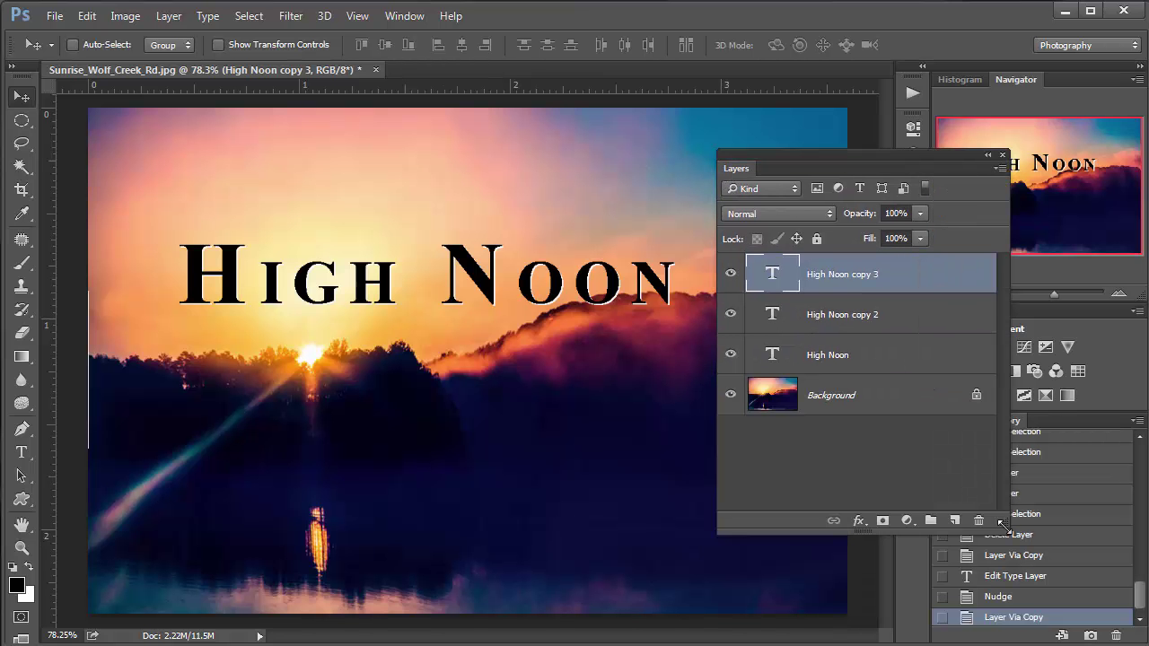
left_click_drag(970, 516, 934, 511)
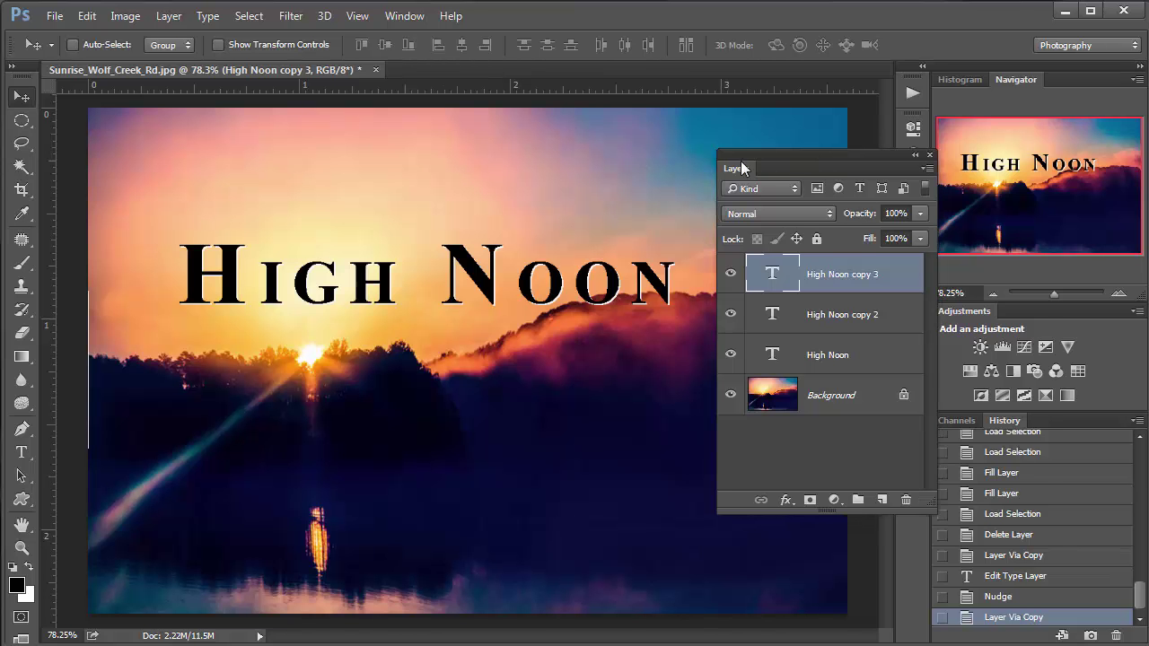
left_click_drag(731, 167, 845, 159)
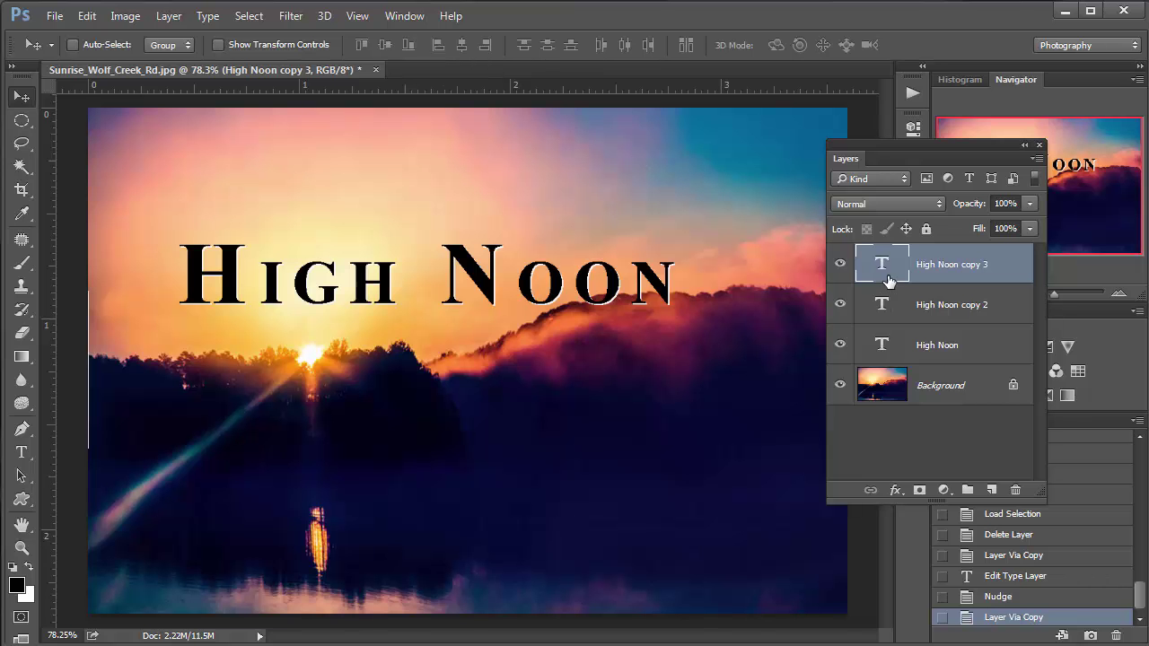
Move the High Noon copy 3 layer beneath the near-white High Noon layer, directly above the Background
left_click_drag(896, 266, 921, 352)
left_click_drag(926, 367, 926, 364)
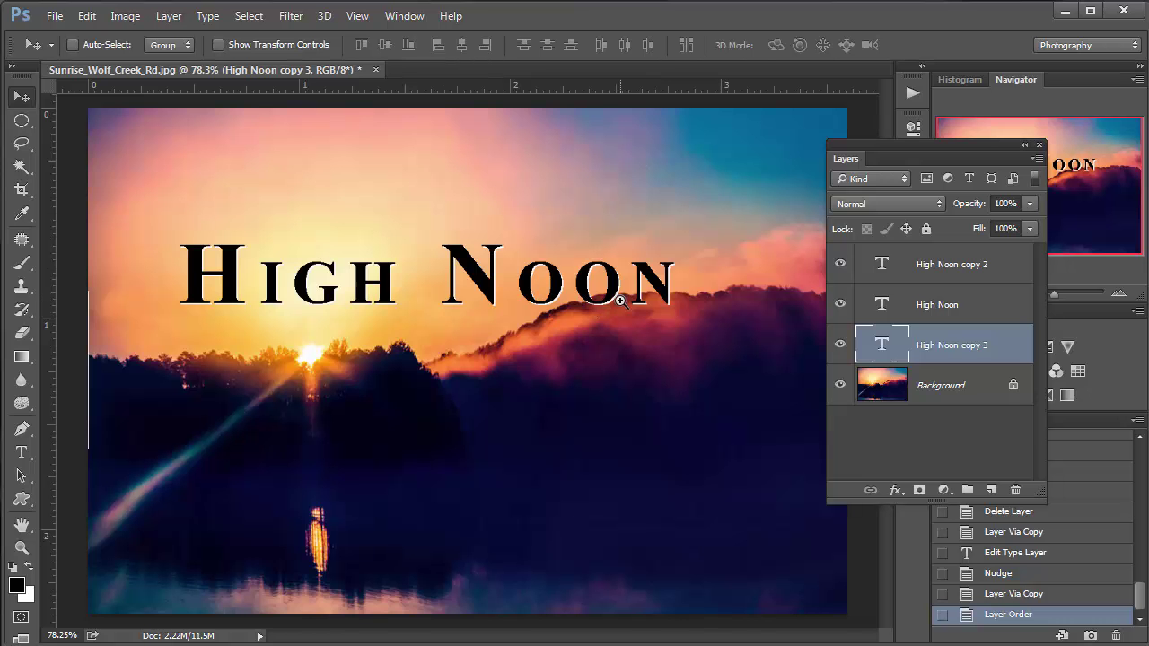
scroll(627, 303, "up", 2)
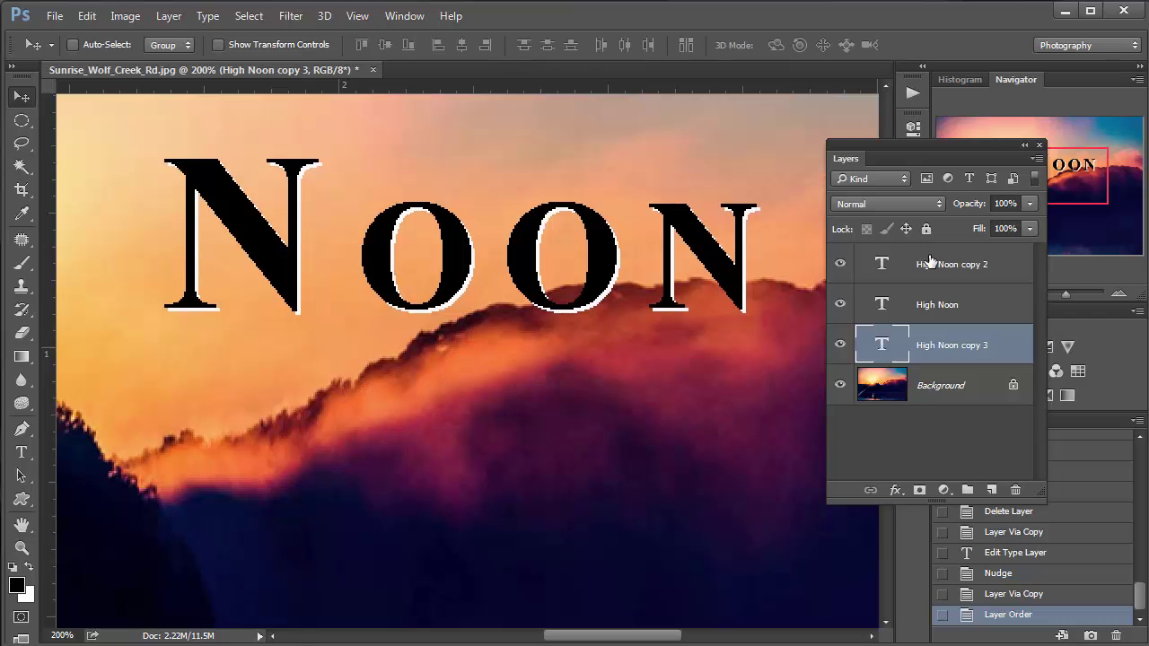
Rename the High Noon copy 3 layer directly above the Background as Back Text
double_click(949, 345)
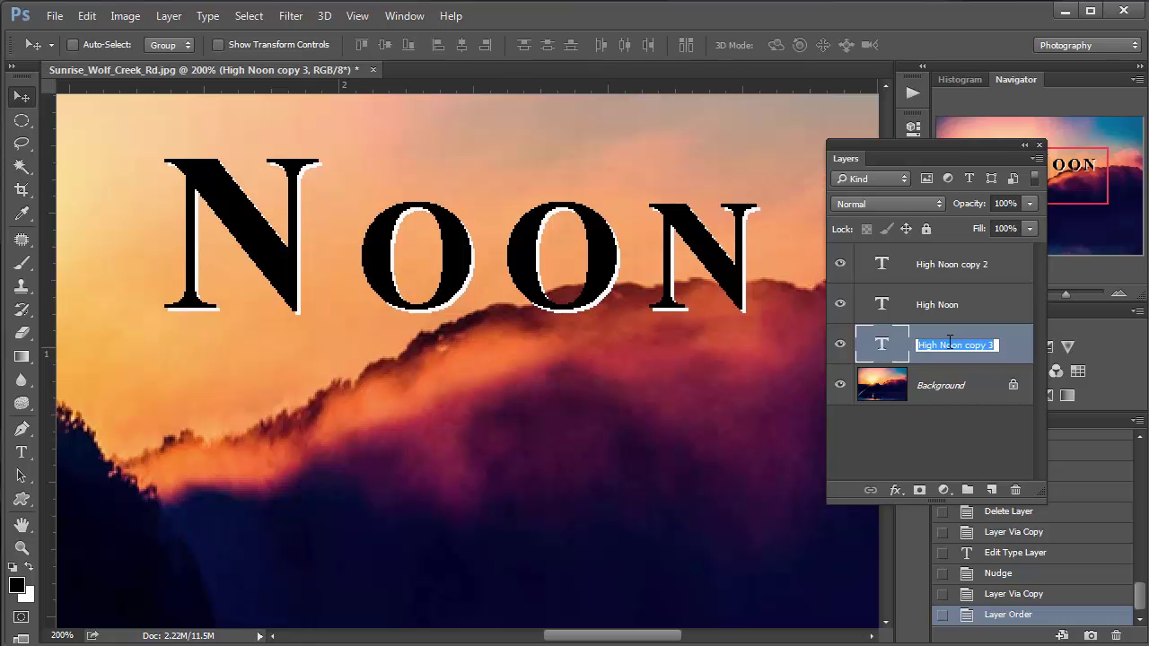
type("B")
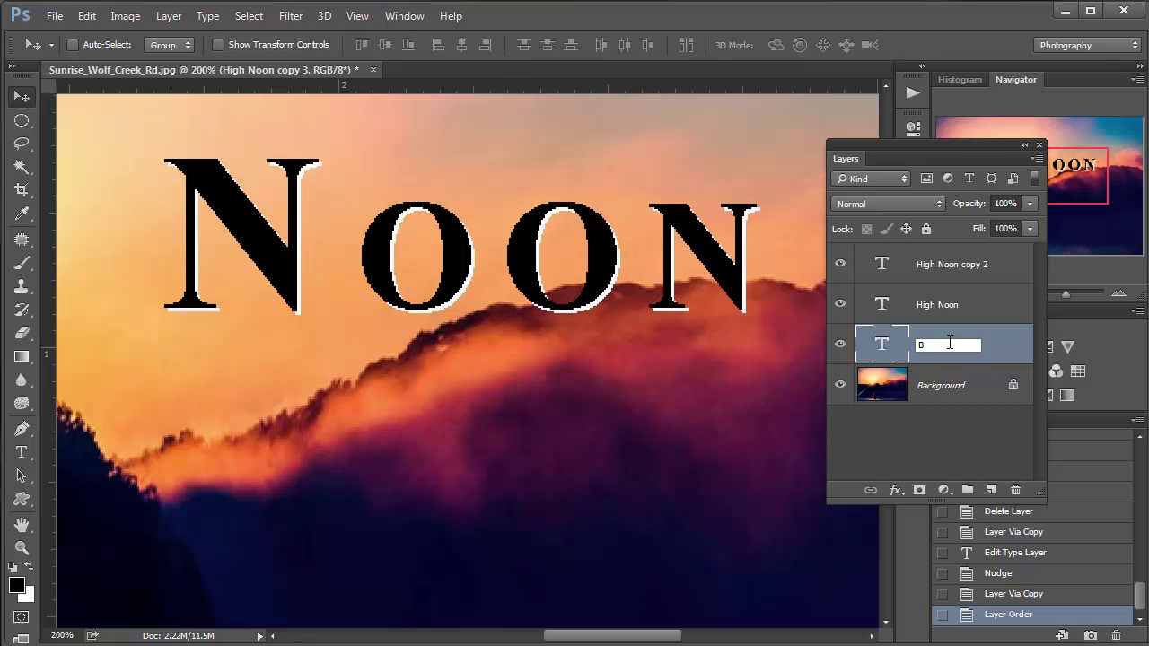
type("ack La")
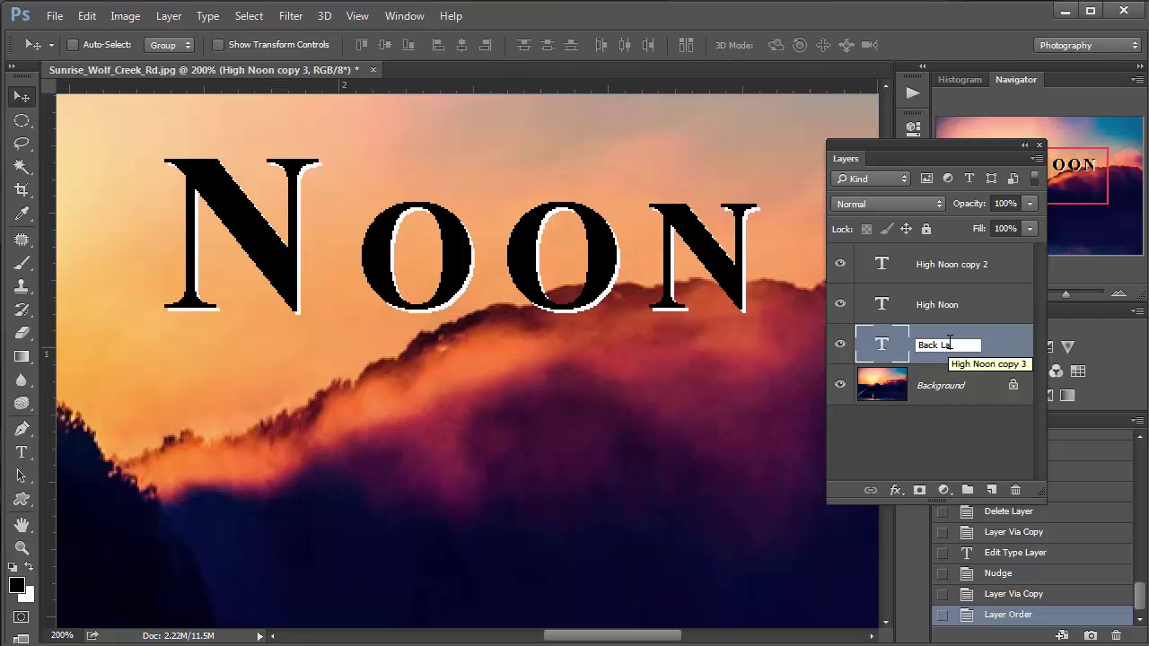
key("BackSpace")
key("BackSpace")
type("Text")
Rename the near-white High Noon layer as Middle White Text and the uppermost copy as Top Black Text
double_click(938, 306)
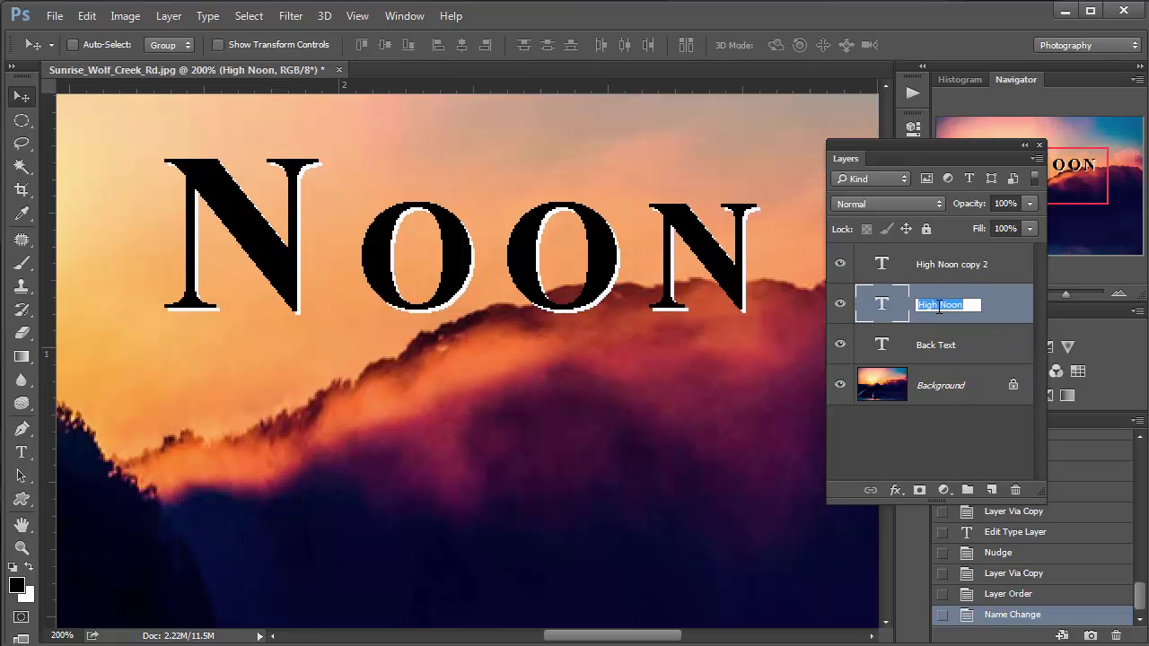
type("Middle White Text")
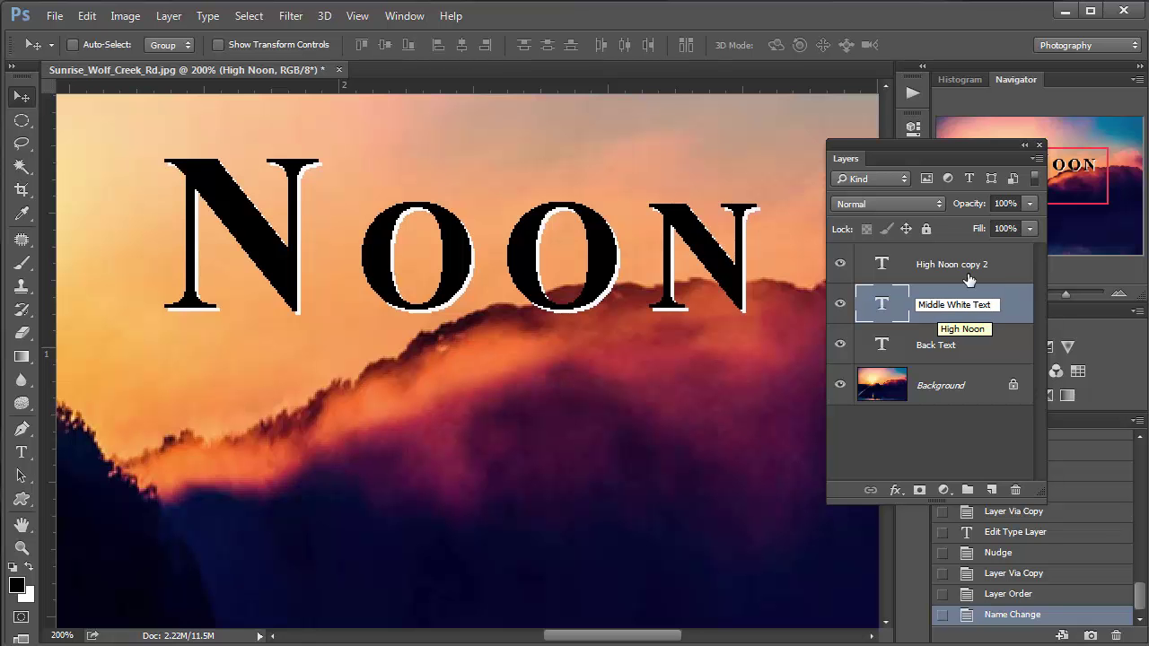
left_click(956, 268)
double_click(953, 265)
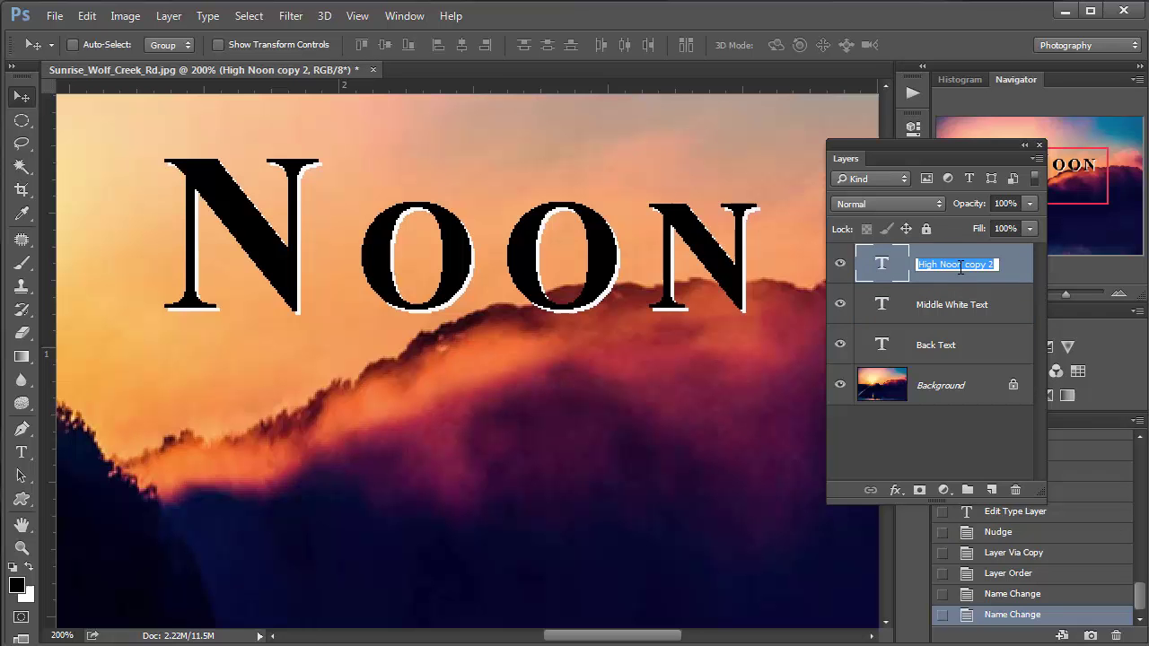
type("Top Bla")
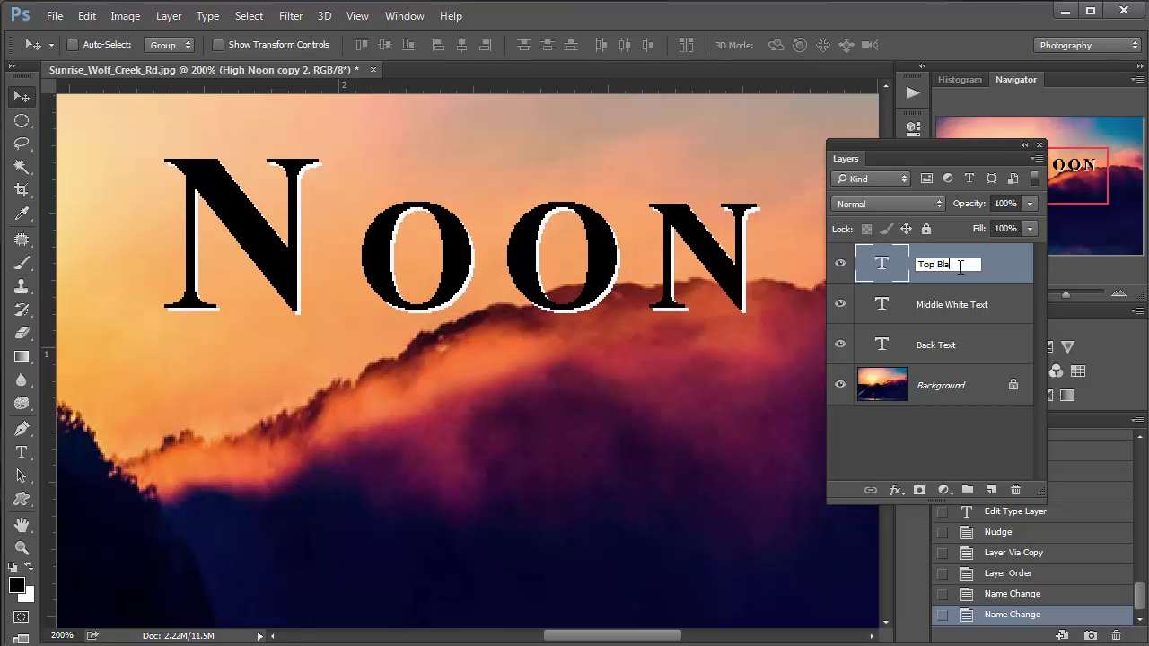
type("ck Text")
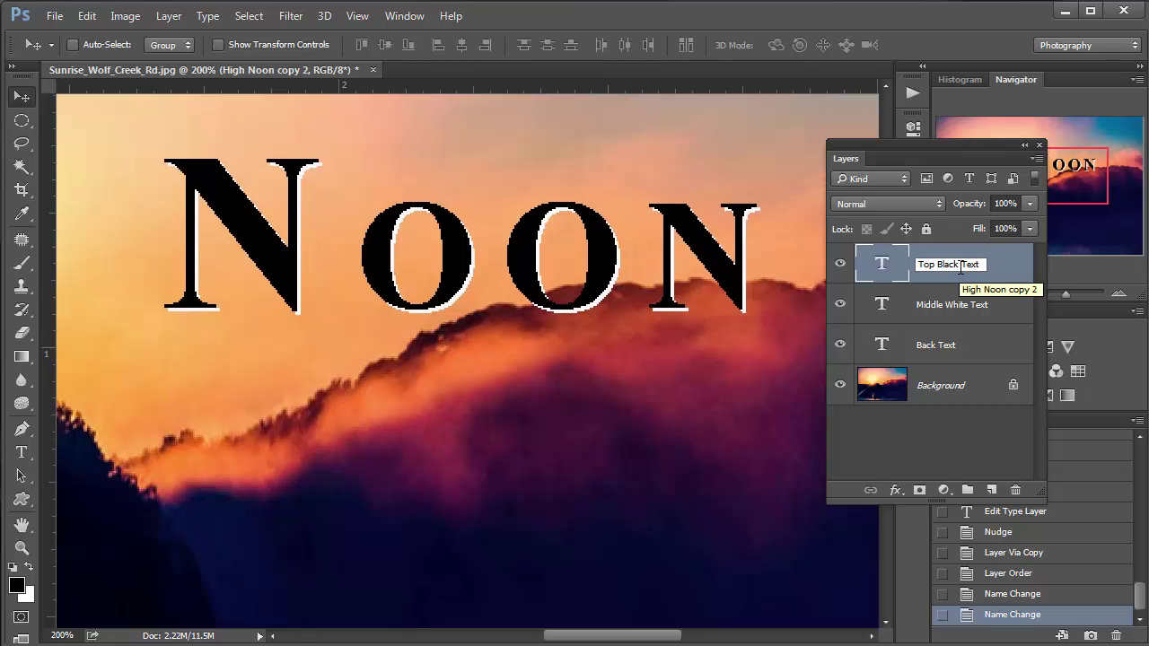
Nudge the Back Text layer slightly right and down so a thin black edge shows beyond the white copy
left_click(940, 350)
left_click(941, 350)
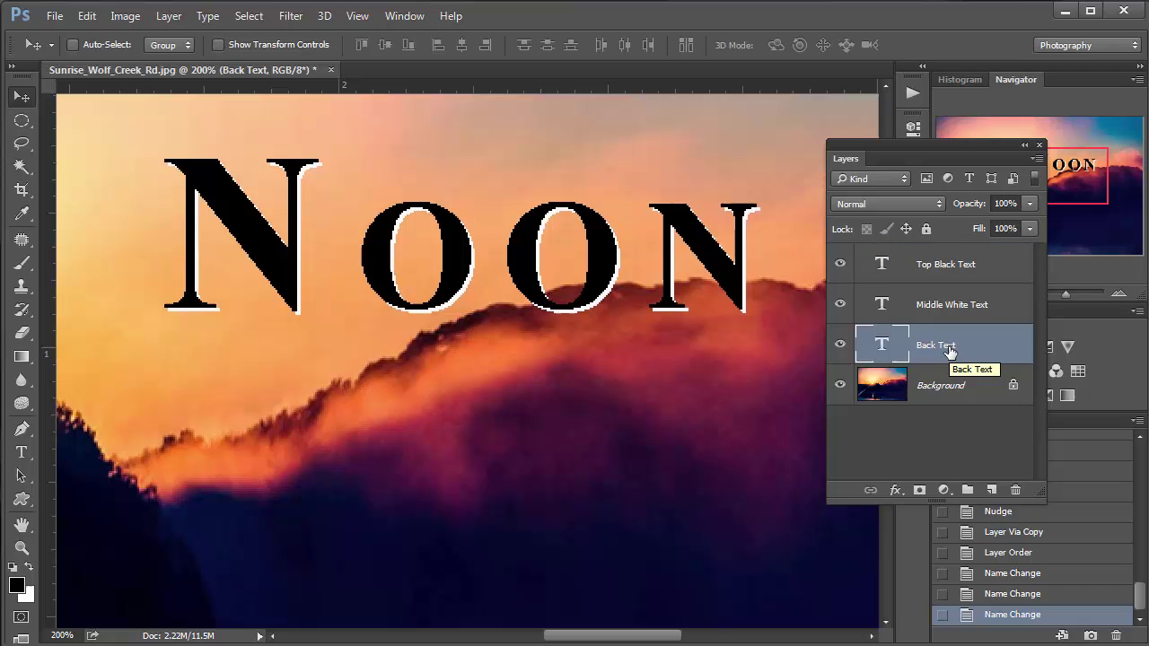
key("Right")
key("Right")
key("Right")
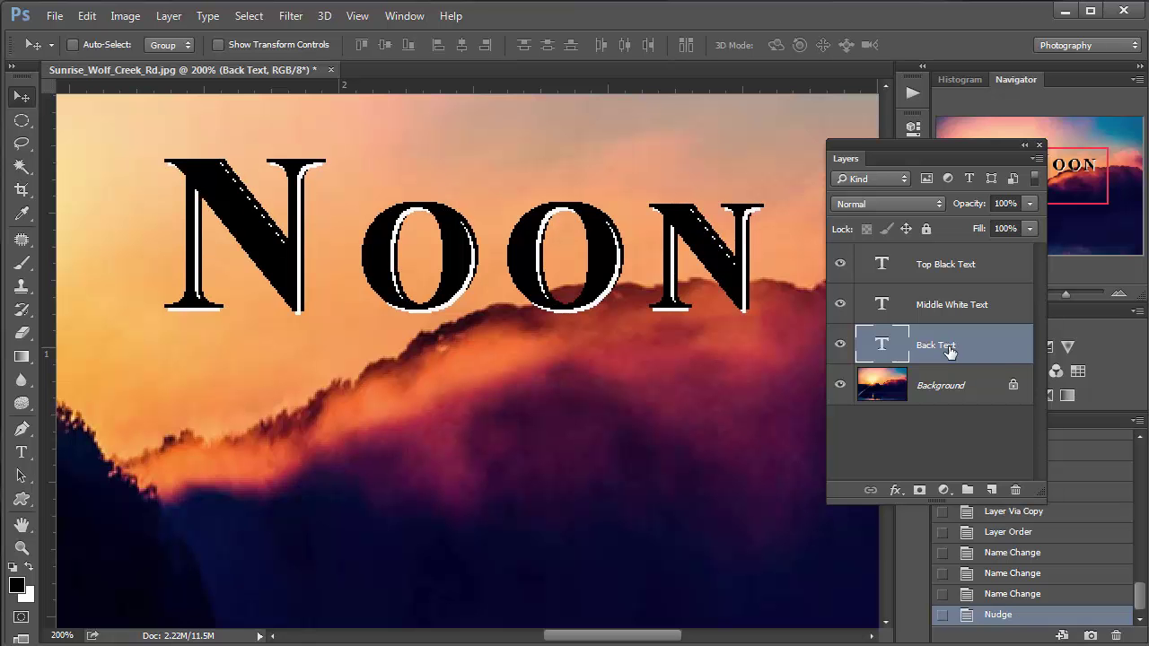
key("Right")
key("Right")
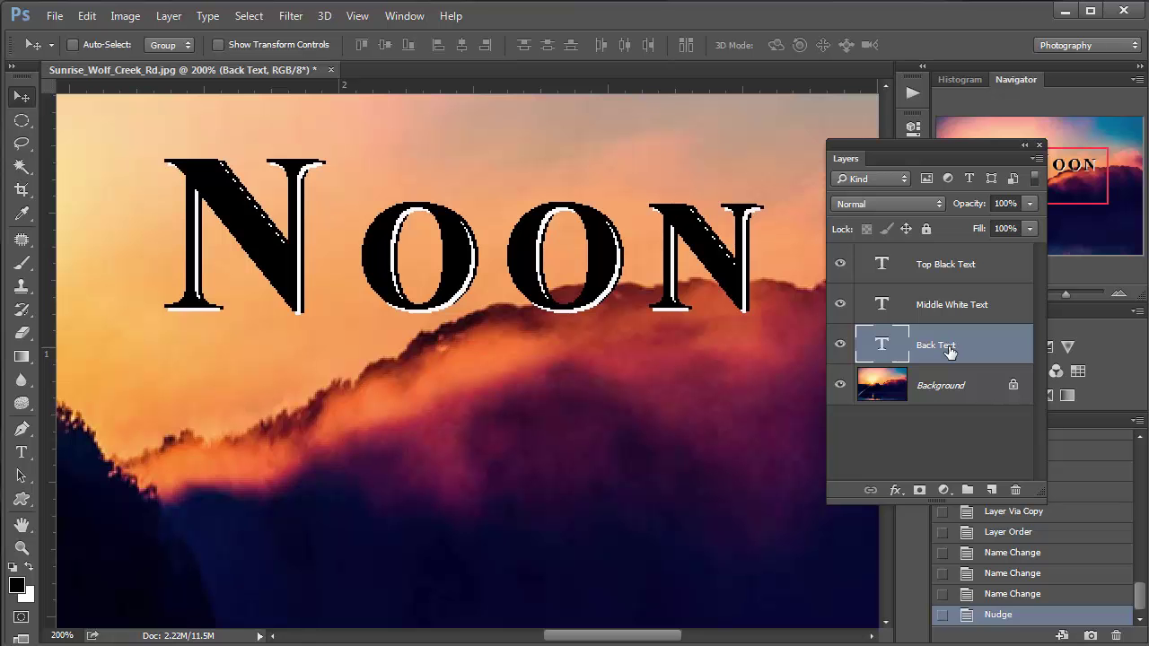
key("Right")
key("Right")
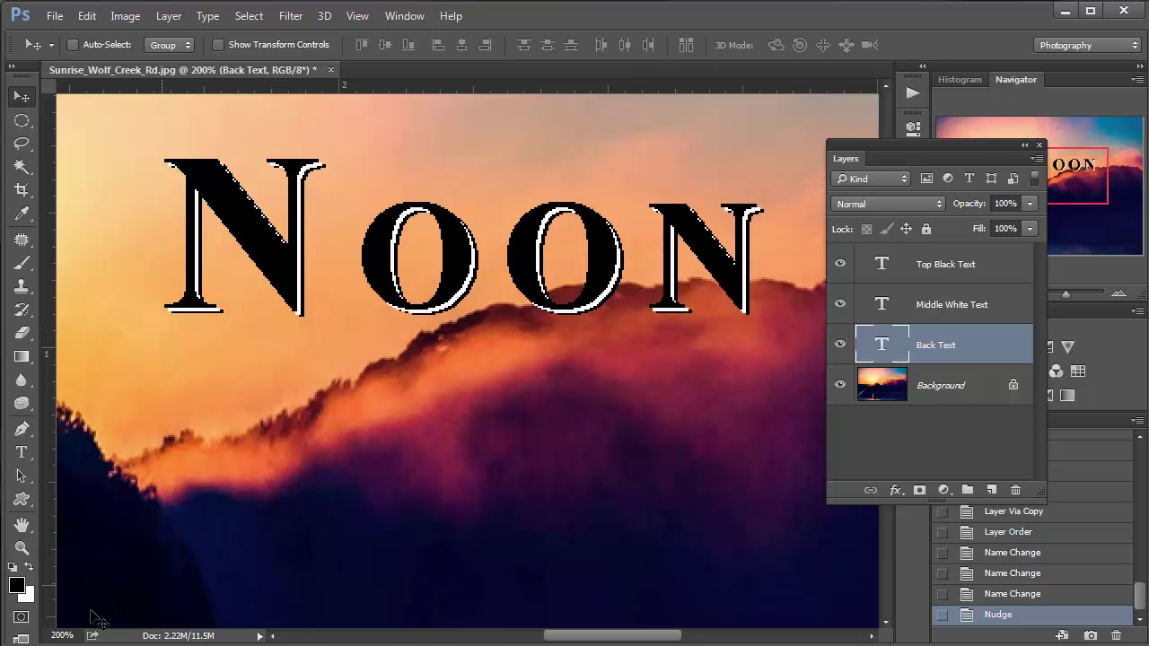
Examine the layered edges of the Noon letters up close and the raised effect of the whole title
left_click(440, 254, "ctrl")
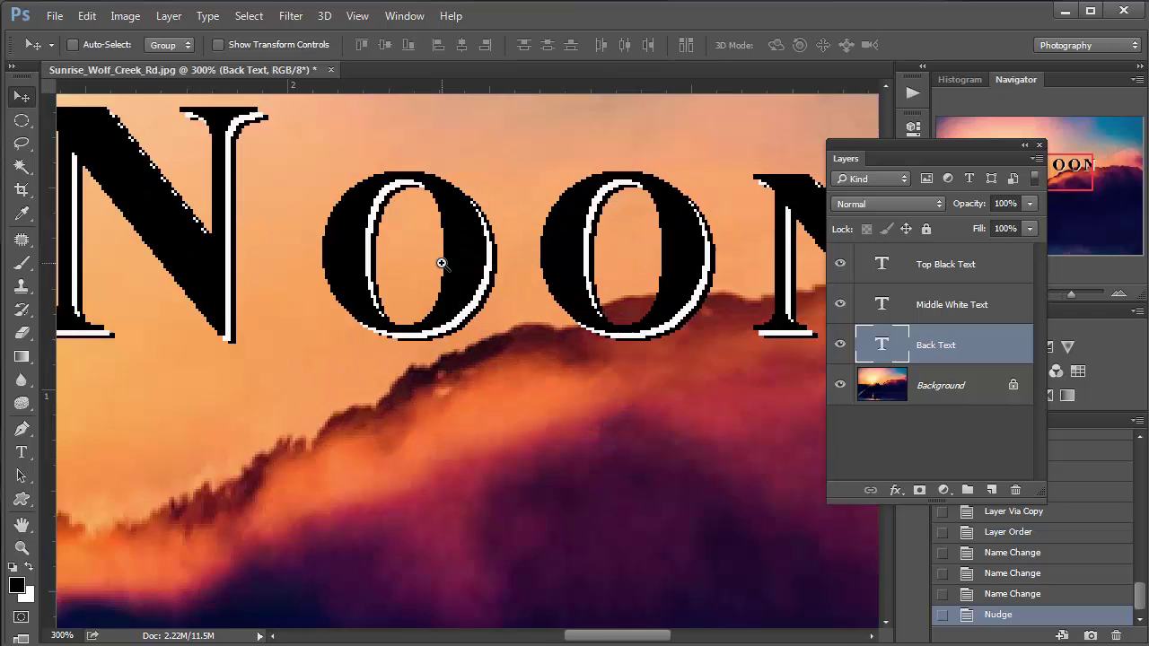
left_click(441, 263, "ctrl")
left_click(441, 263, "ctrl")
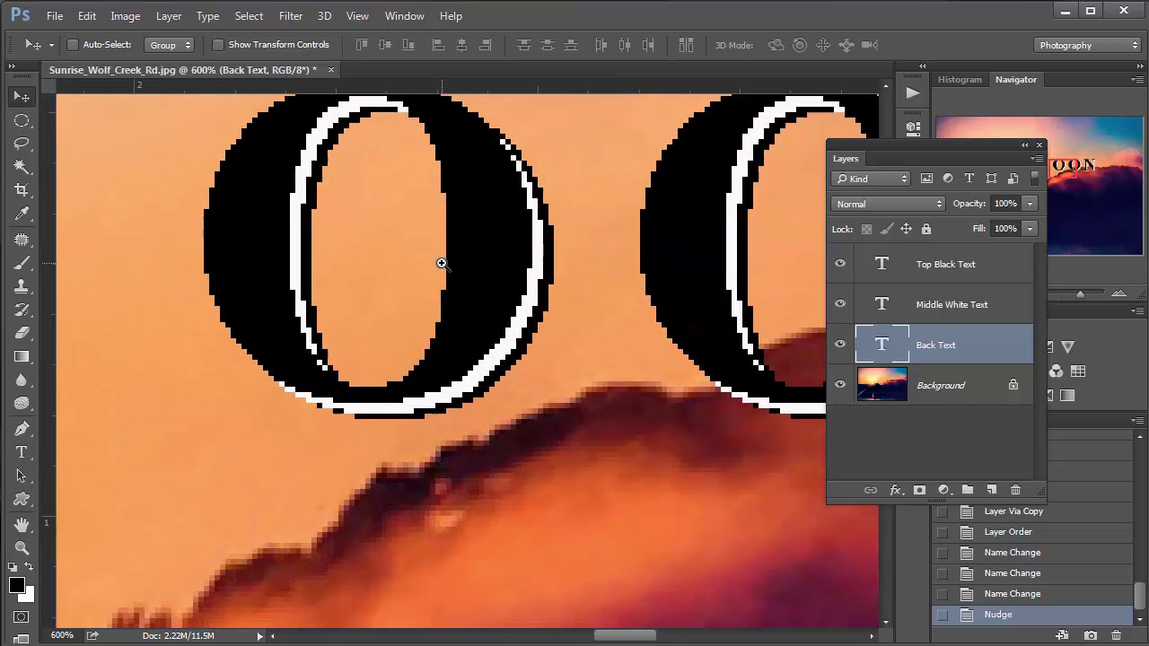
left_click(441, 263, "ctrl")
left_click(440, 263, "ctrl")
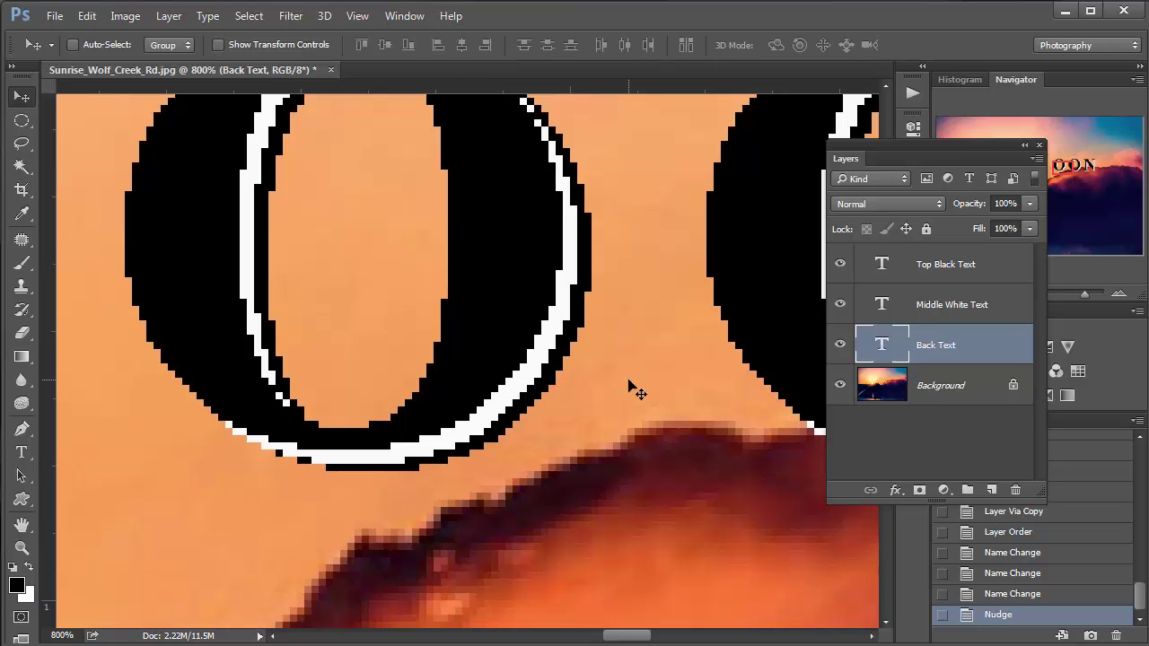
key("ctrl+minus")
key("ctrl+minus")
key("ctrl+minus")
key("ctrl+minus")
key("ctrl+minus")
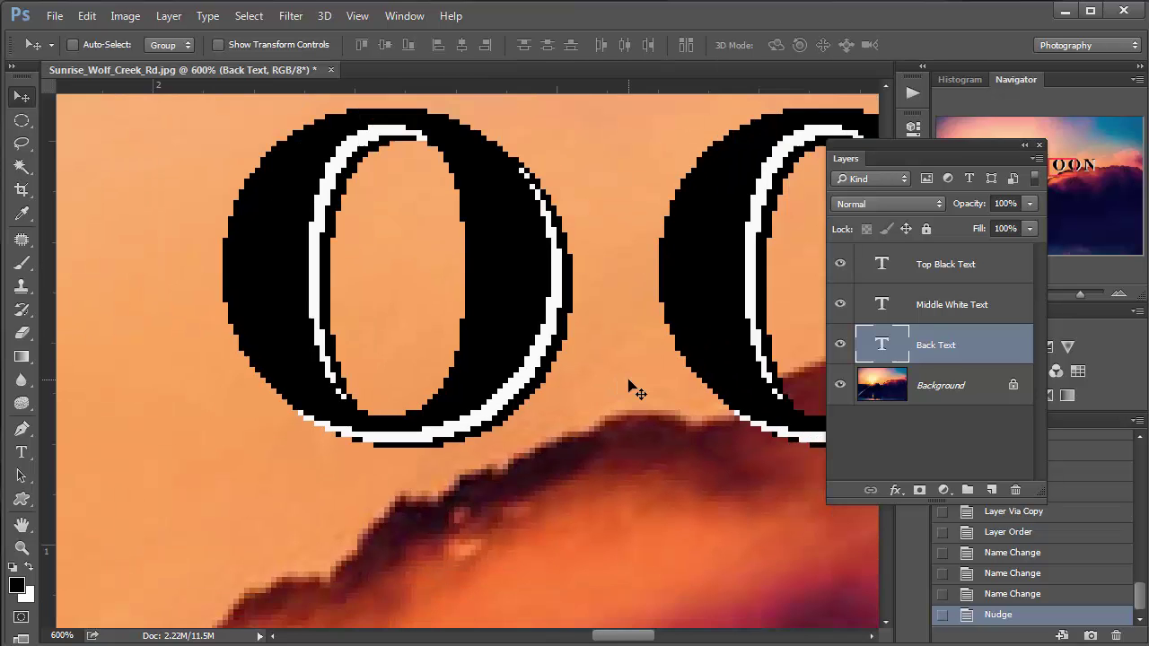
key("ctrl+minus")
key("ctrl+minus")
key("ctrl+minus")
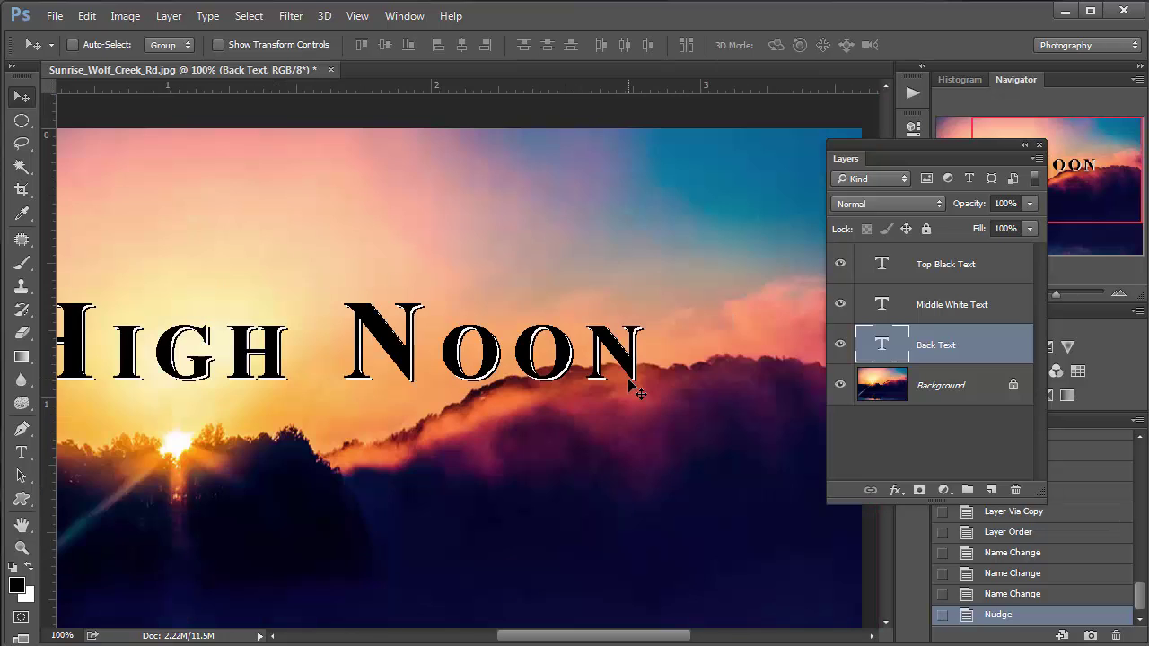
key("ctrl+minus")
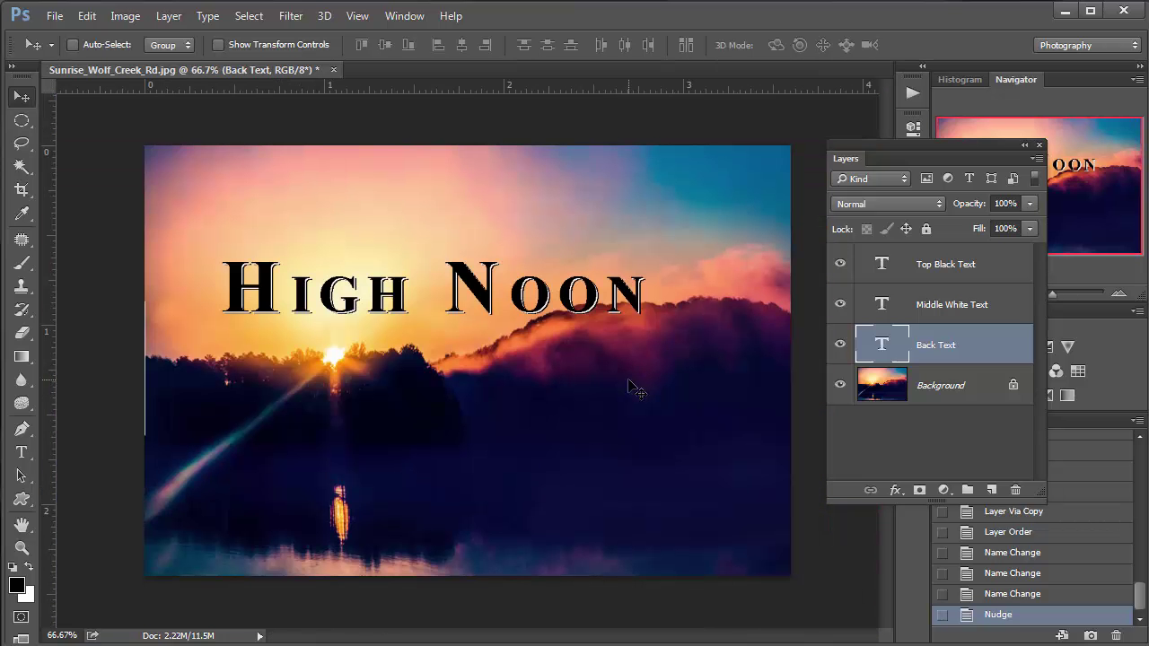
key("ctrl+plus")
left_click(503, 290)
left_click(504, 290)
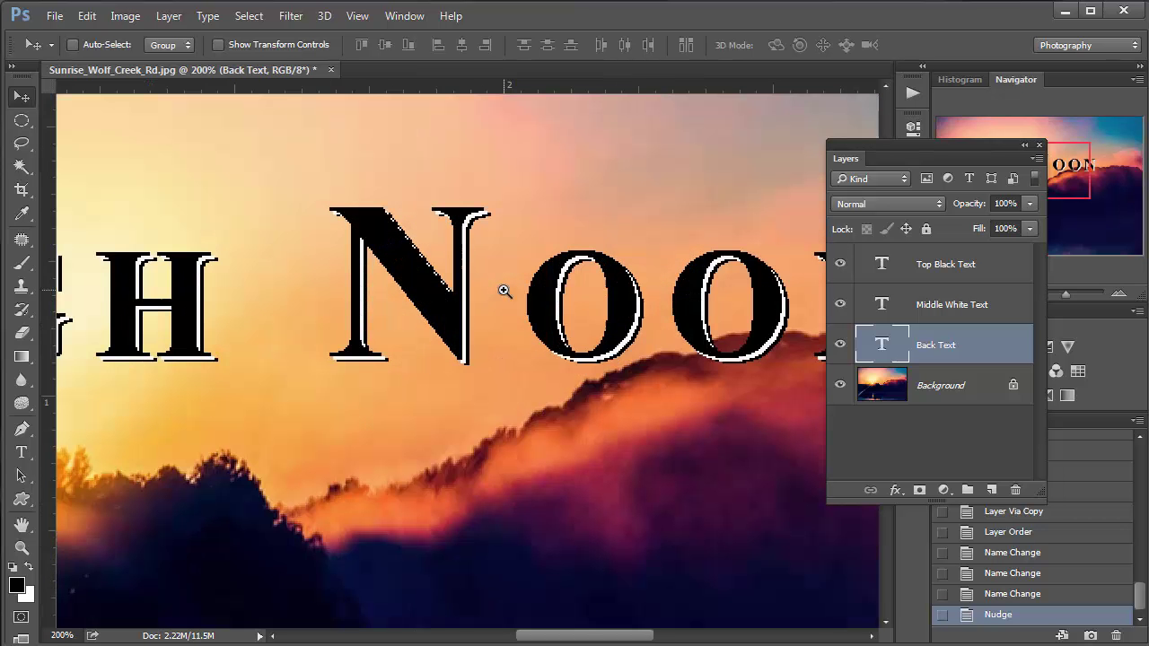
Merge the Top Black Text, Middle White Text and Back Text layers into a single layer
left_click(906, 266)
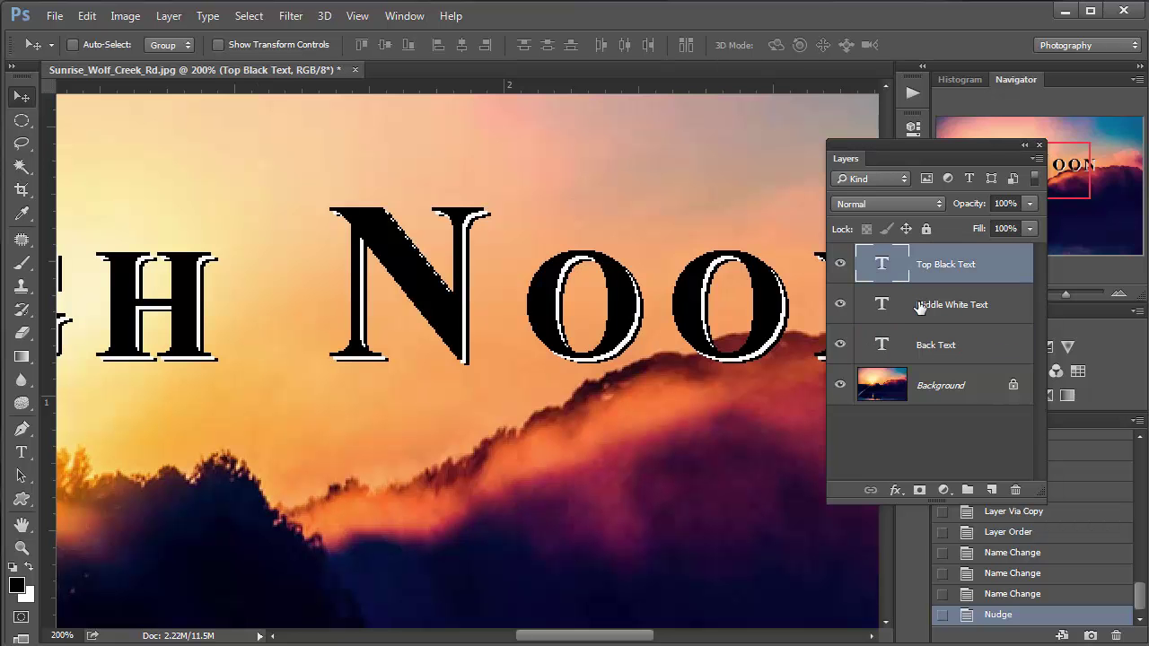
left_click(918, 307, "shift")
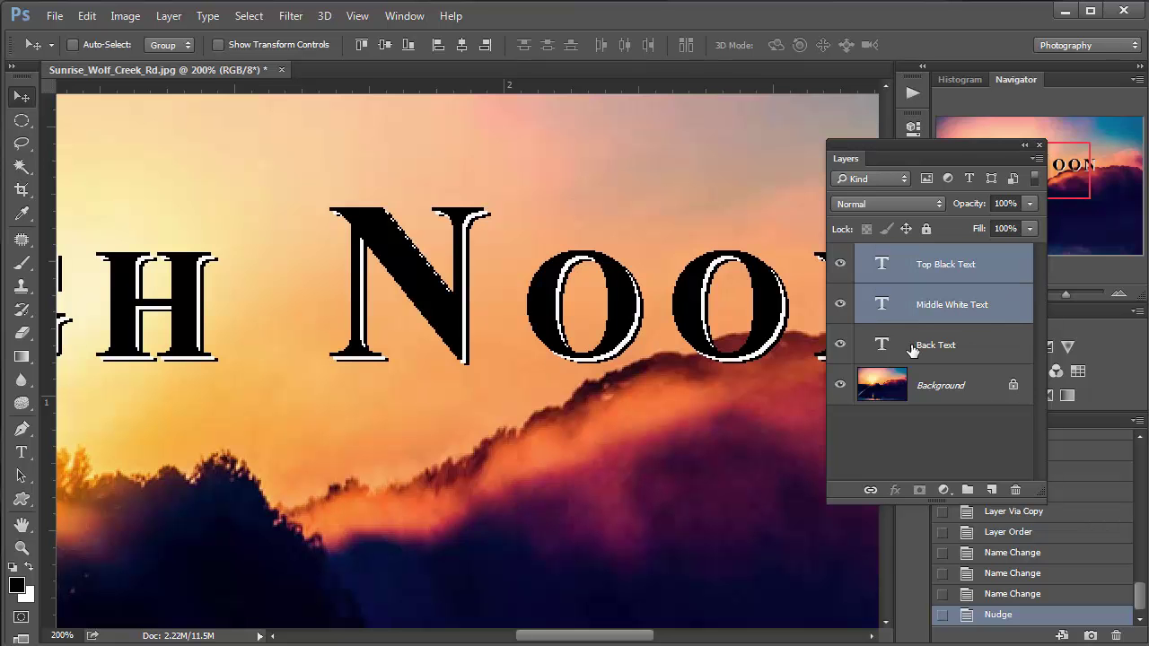
left_click(920, 347, "shift")
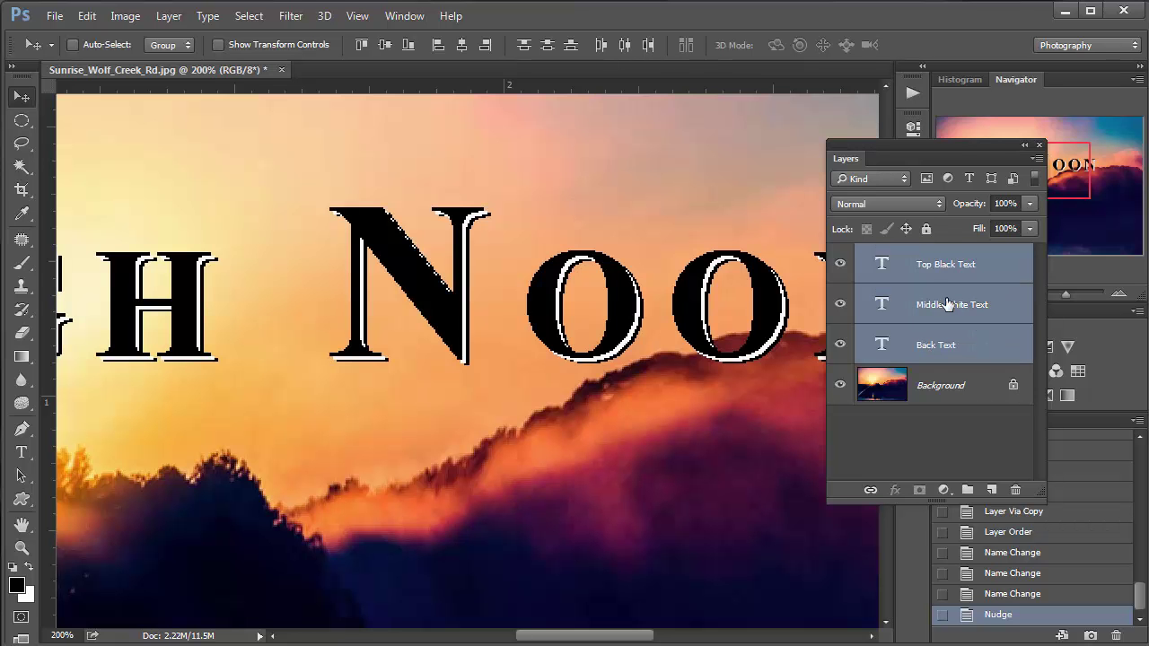
right_click(909, 266)
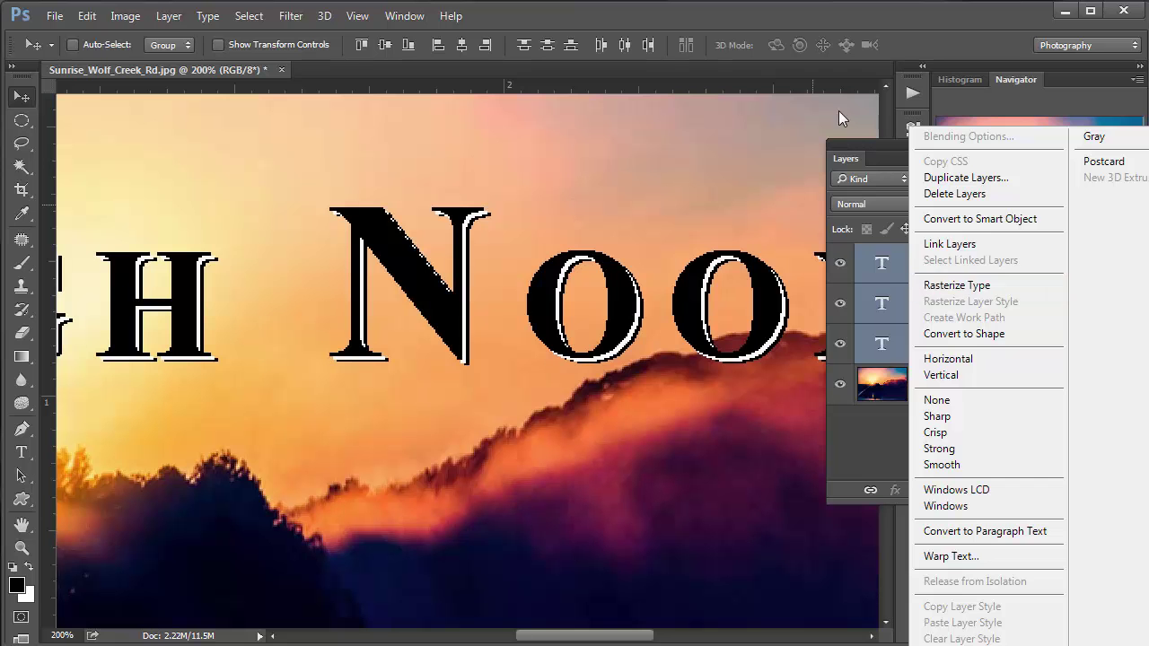
left_click(931, 274)
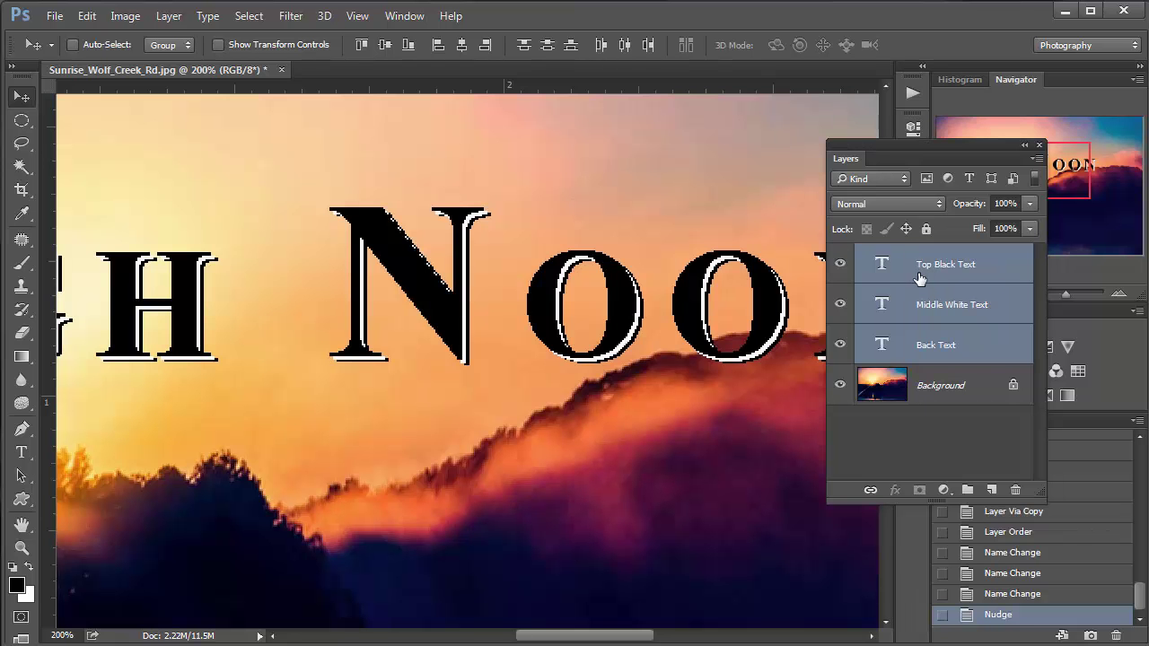
key("ctrl+e")
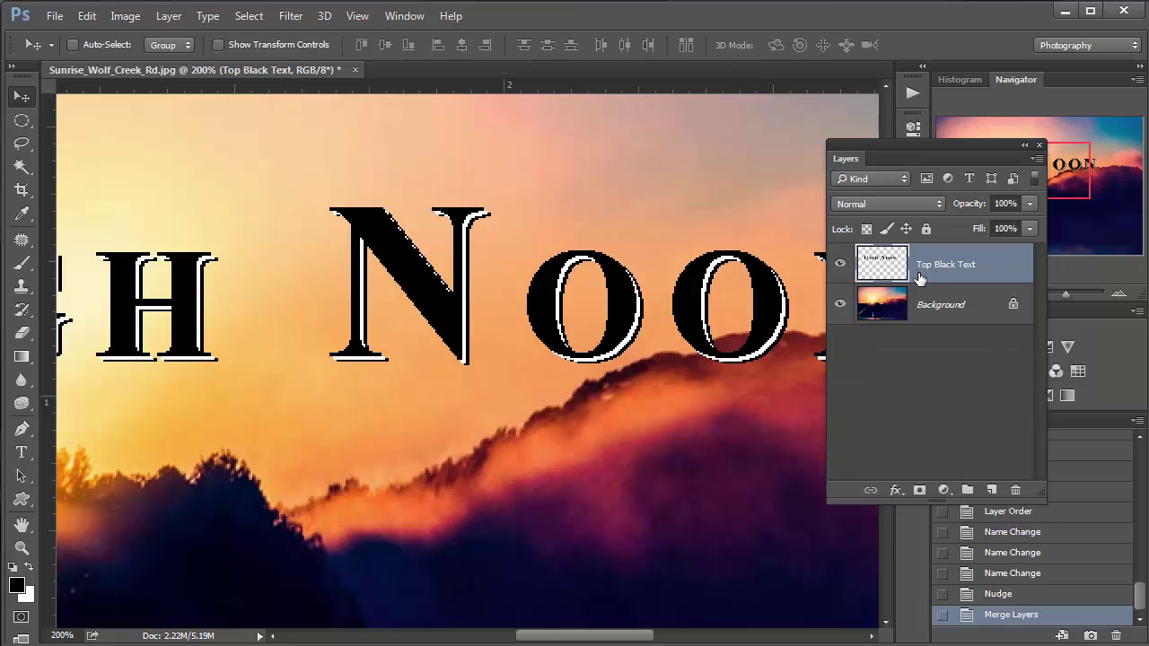
left_click(841, 304)
left_click(841, 305)
Add a Drop Shadow effect to the merged title layer with a 41° angle and 10 px distance
key("ctrl+minus")
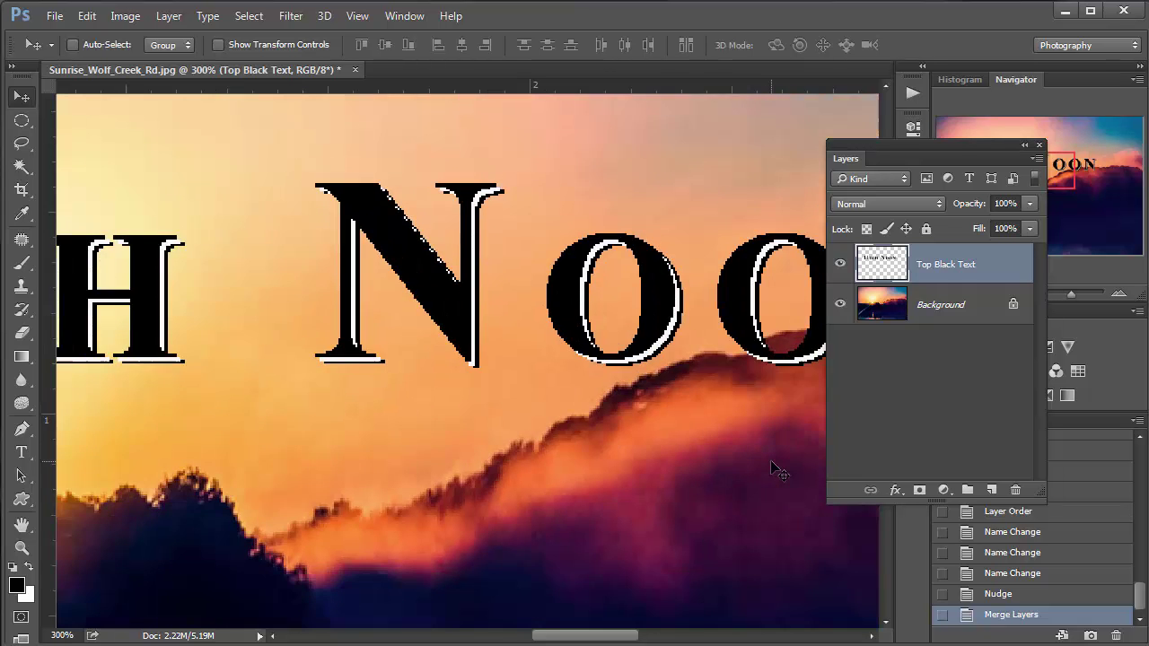
key("ctrl+minus")
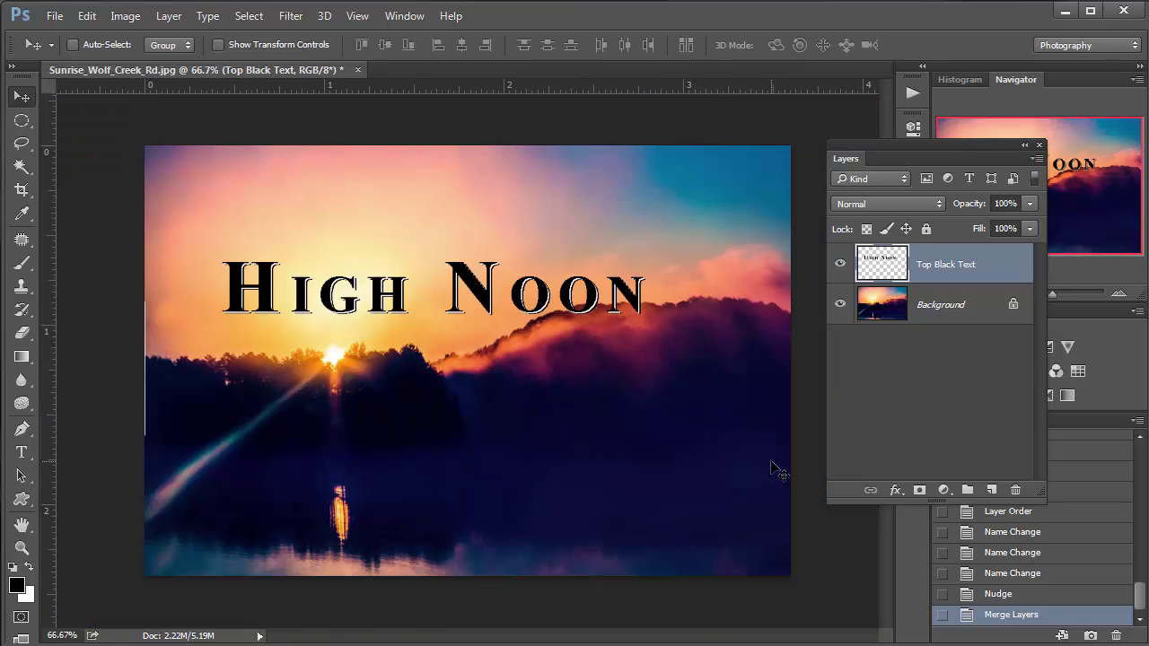
left_click(896, 490)
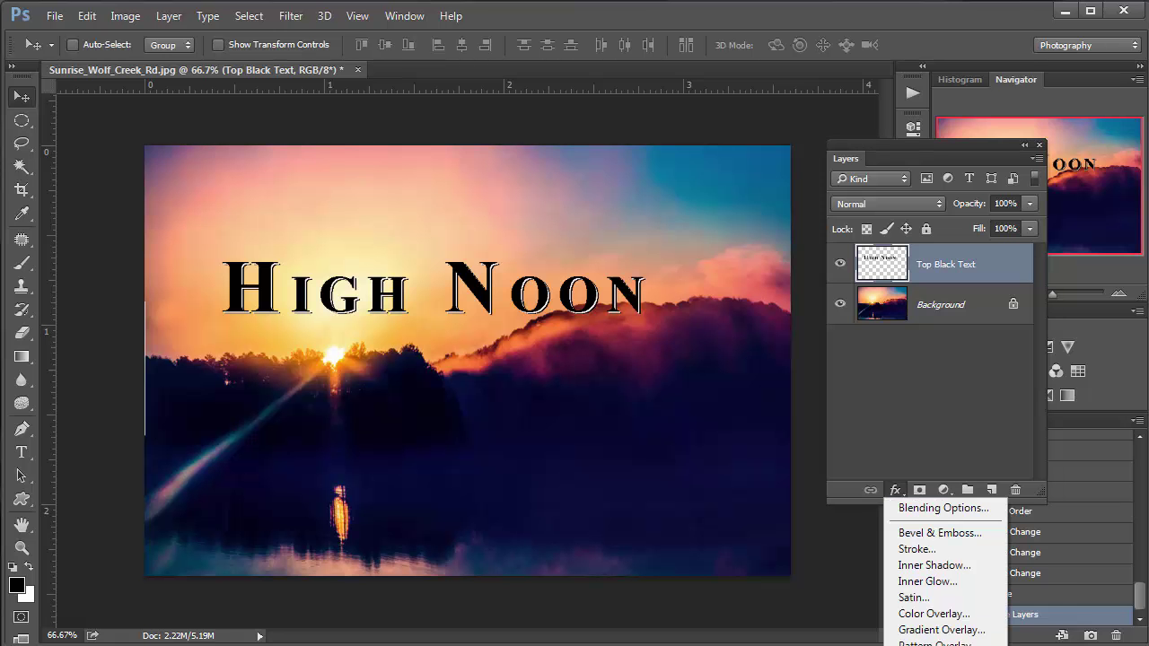
left_click(938, 645)
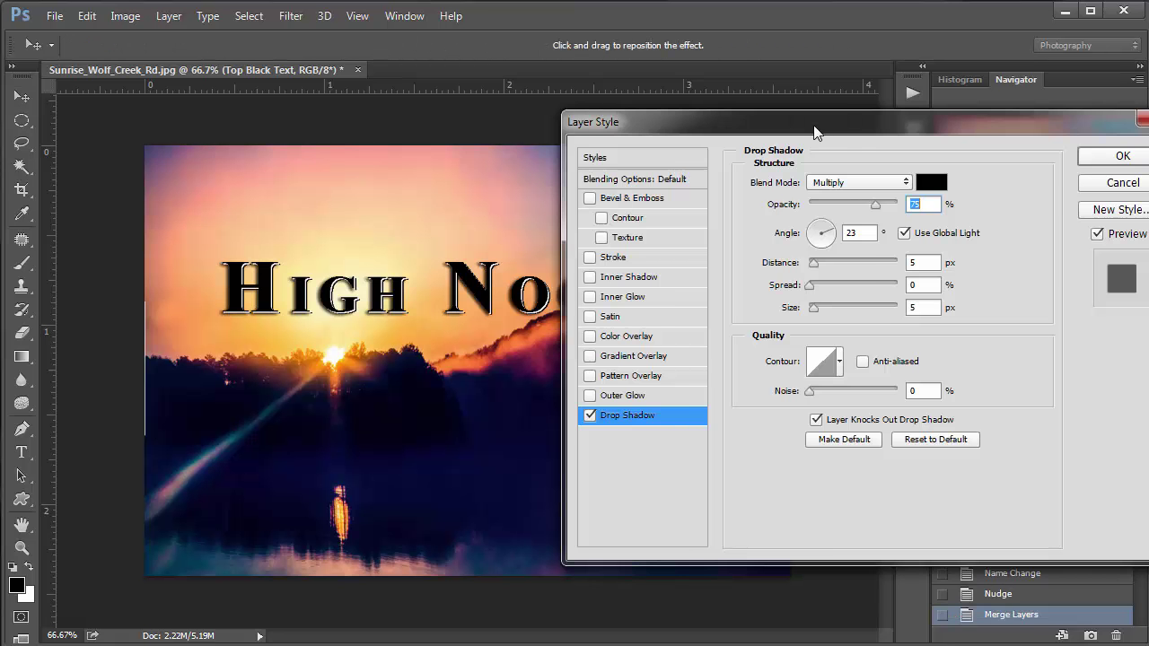
left_click_drag(745, 121, 866, 138)
mouse_move(538, 346)
left_mouse_down()
mouse_move(547, 333)
mouse_move(557, 347)
left_mouse_up()
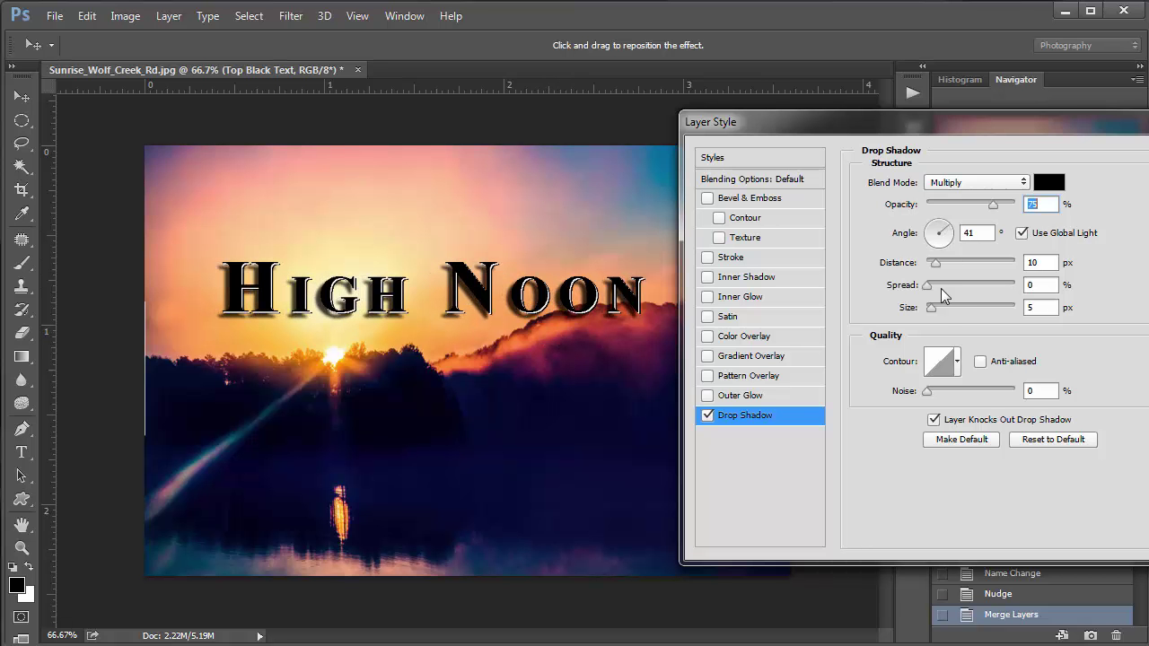
Soften the title's drop shadow with size 21 px, distance 12 px and opacity 65%
left_click_drag(932, 308, 939, 310)
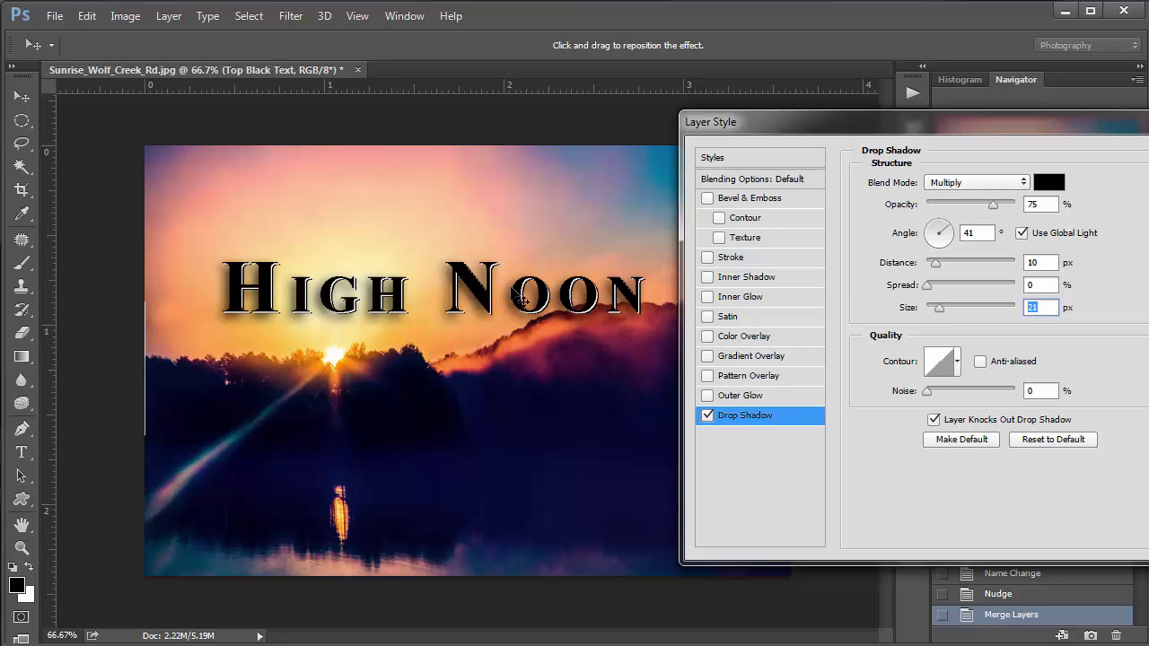
left_click(936, 264)
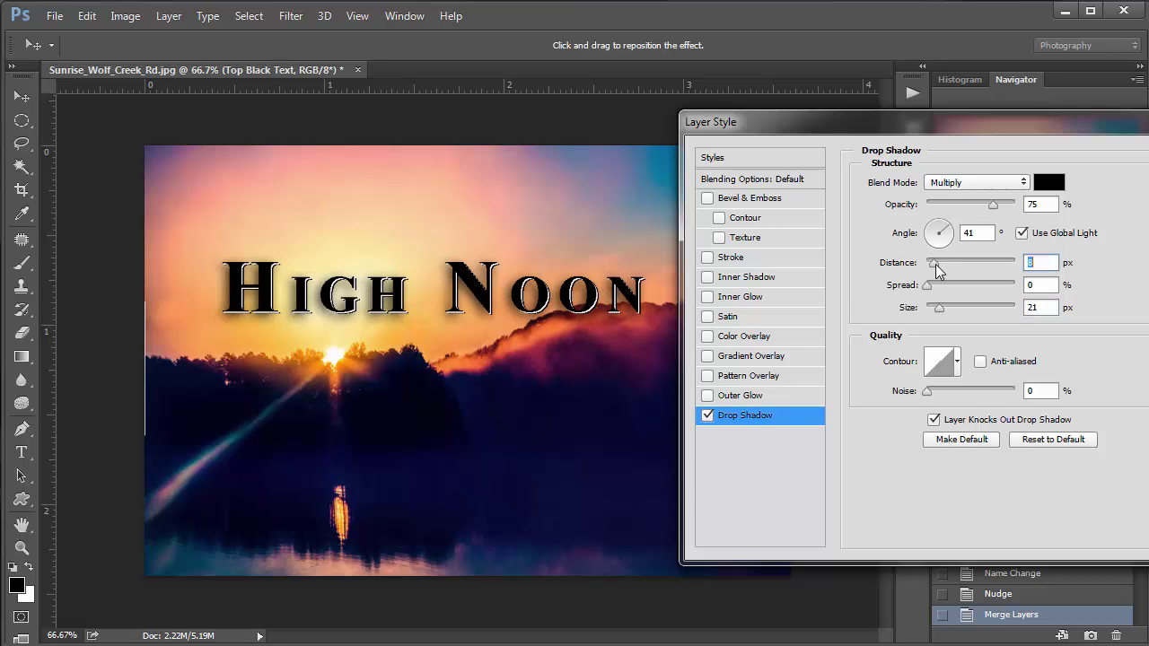
left_click_drag(937, 267, 939, 267)
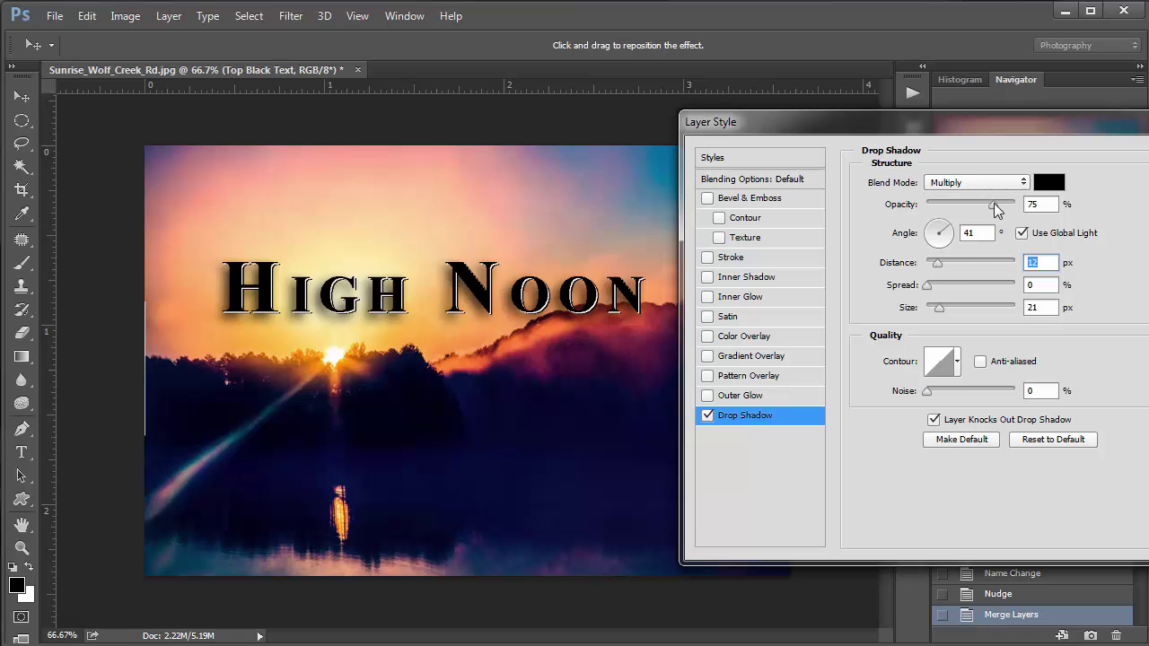
left_click_drag(994, 203, 984, 205)
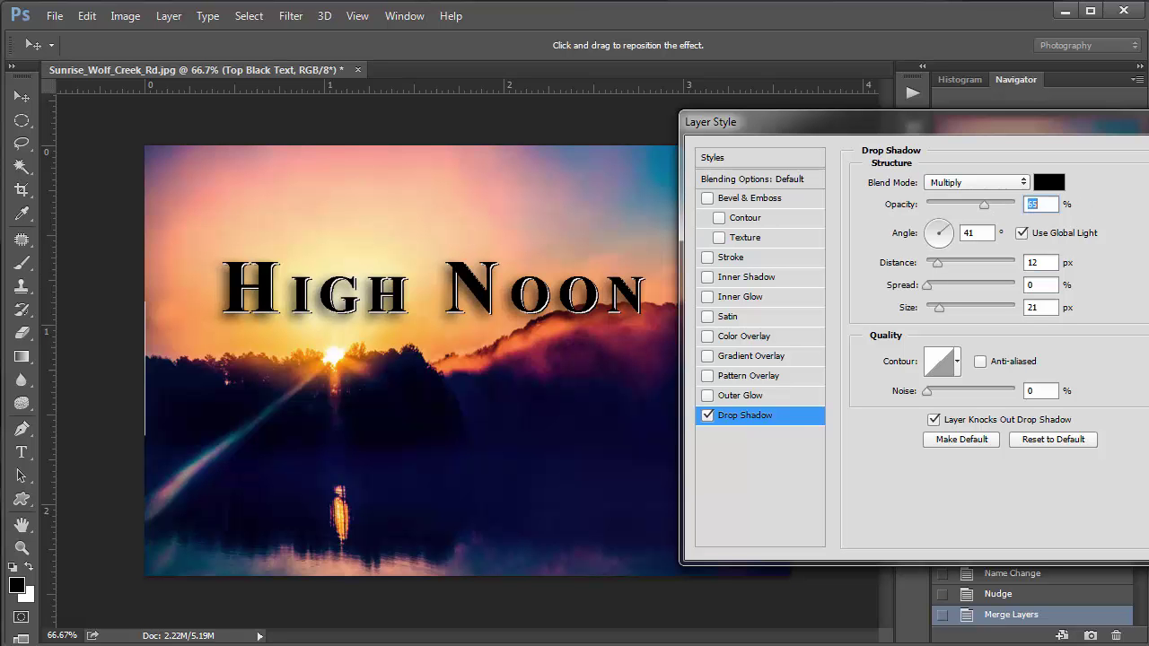
left_click_drag(934, 126, 933, 137)
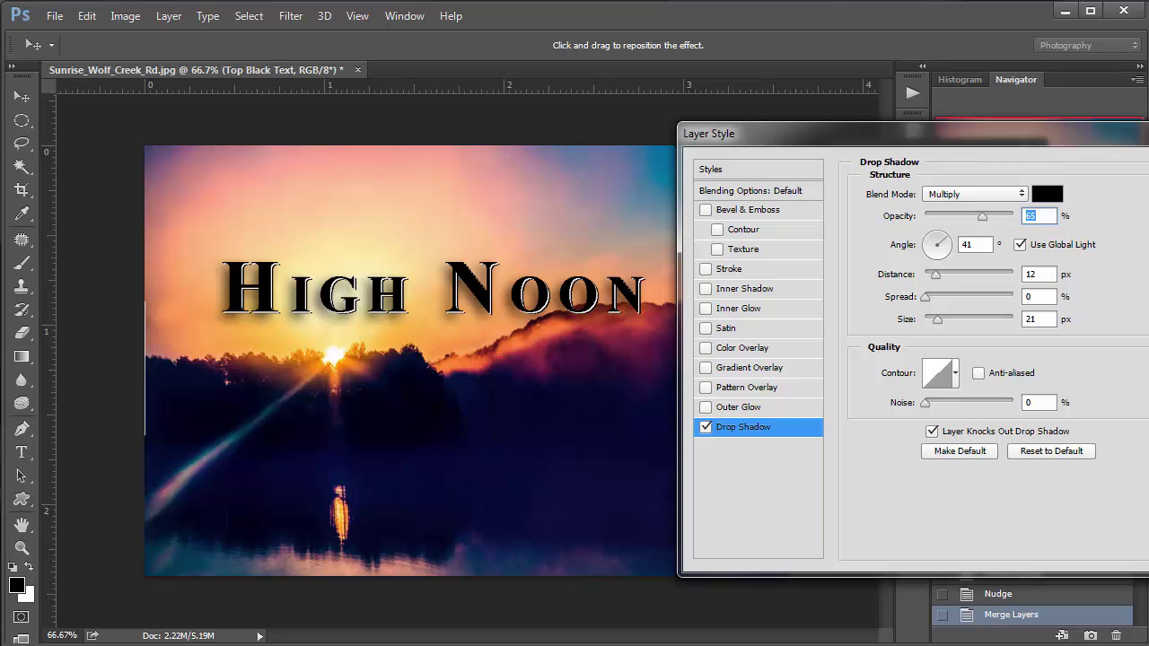
Accept the title's drop shadow and add a Bevel & Emboss effect using the Chisel Hard technique
key("Return")
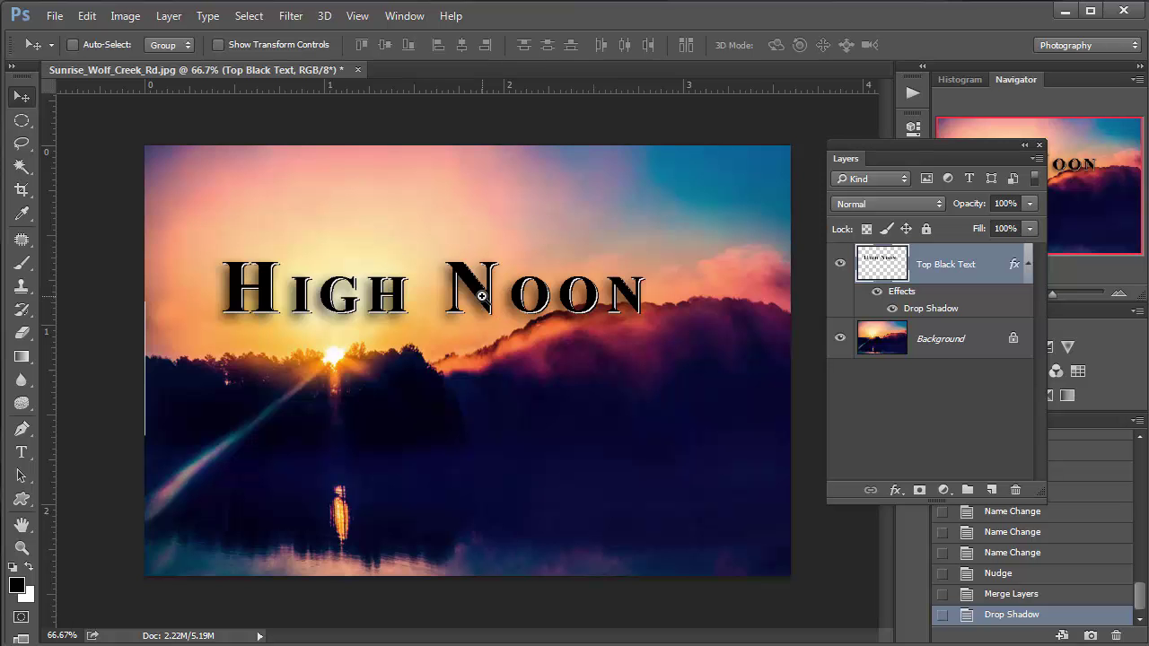
scroll(482, 296, "up", 2)
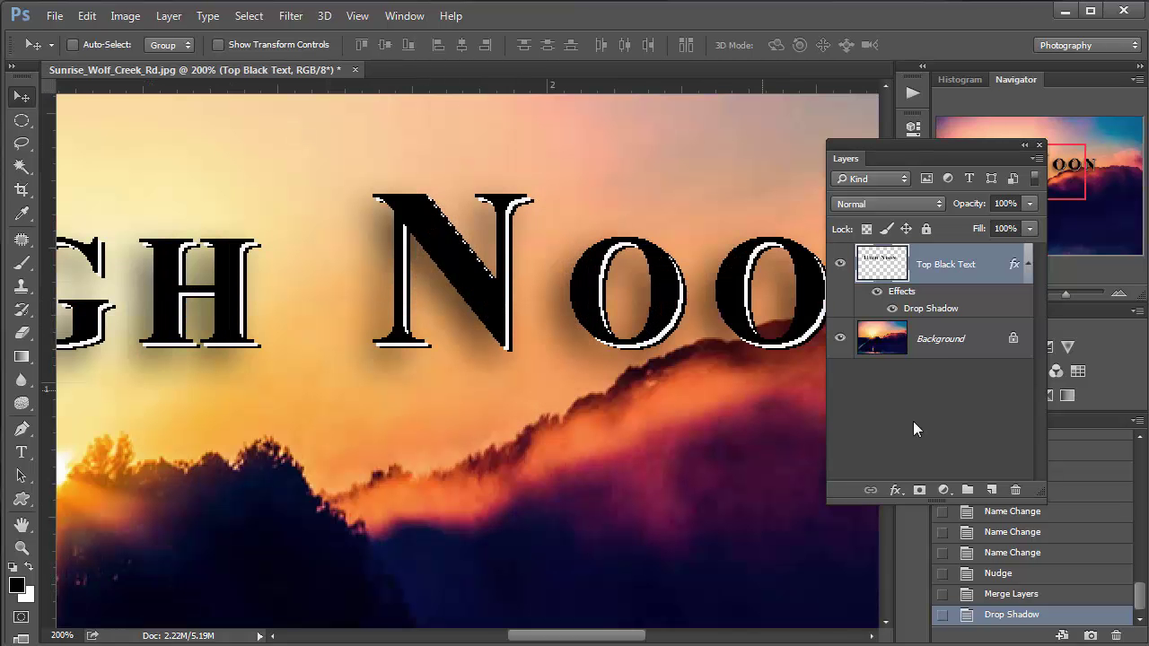
left_click(895, 490)
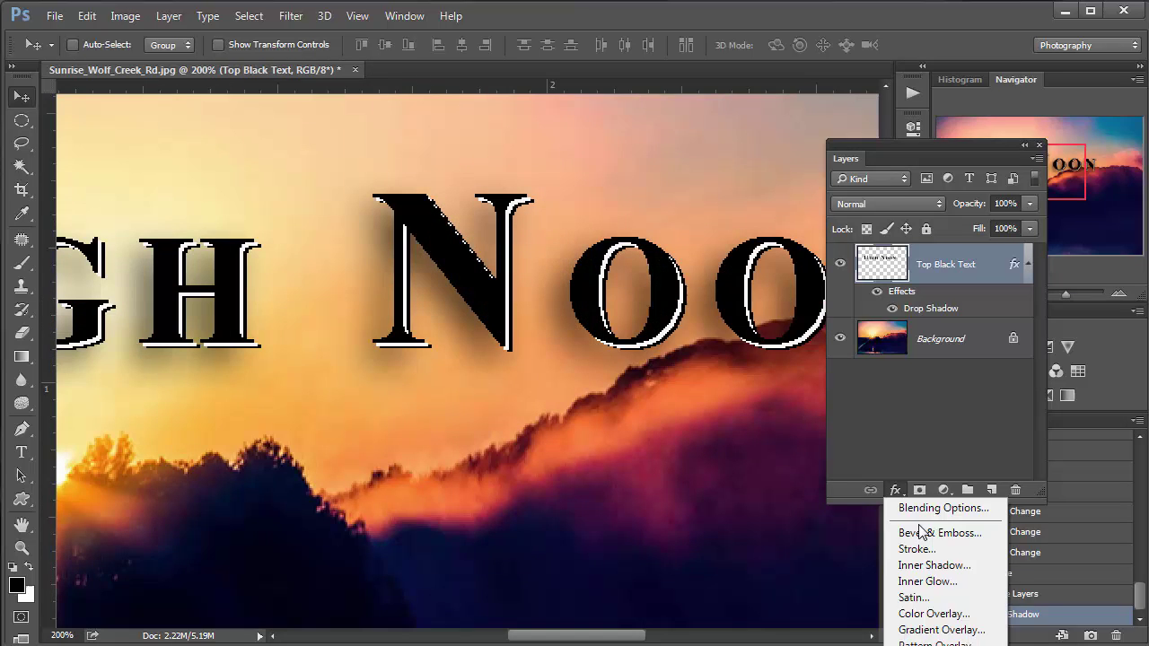
left_click(925, 535)
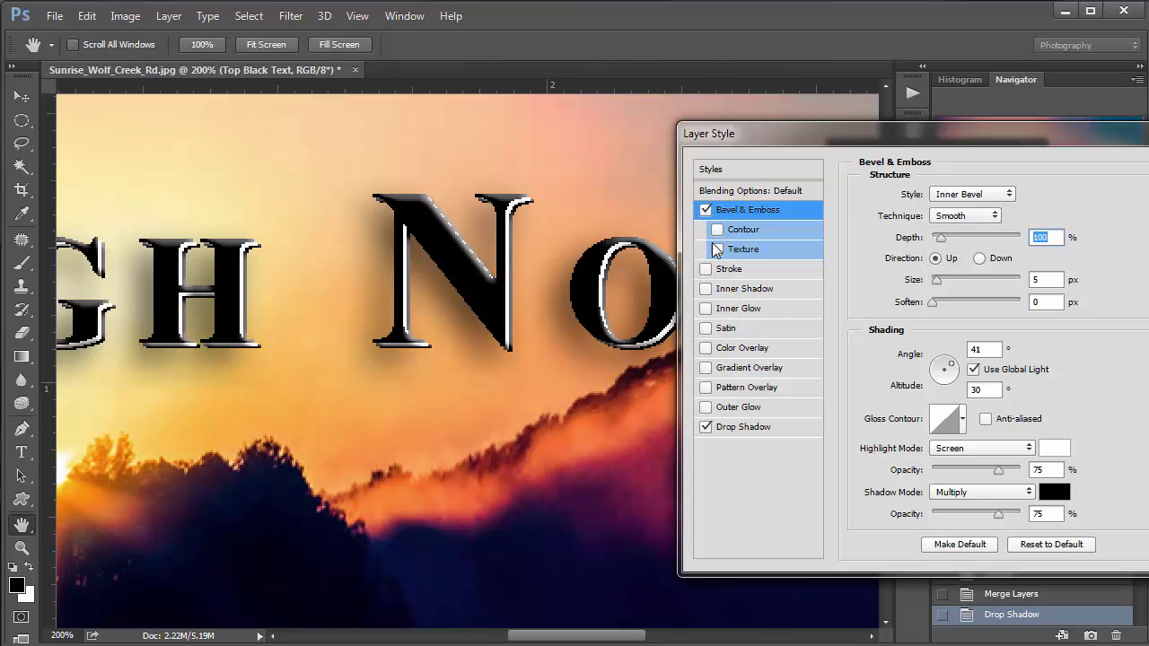
left_click(968, 217)
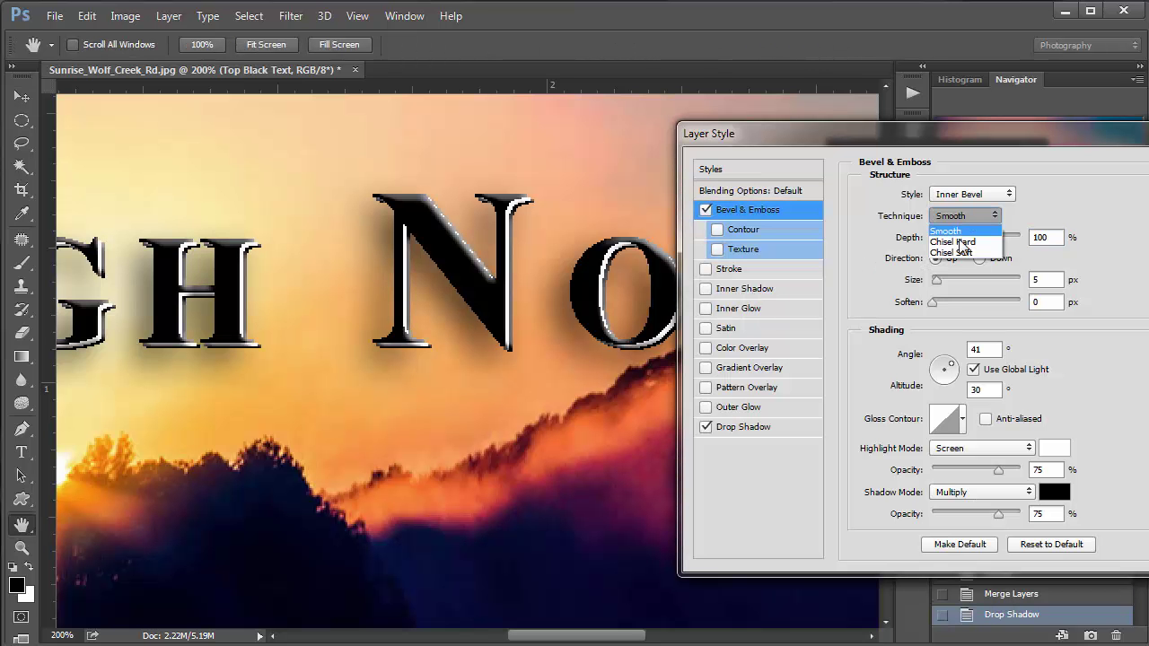
left_click(963, 242)
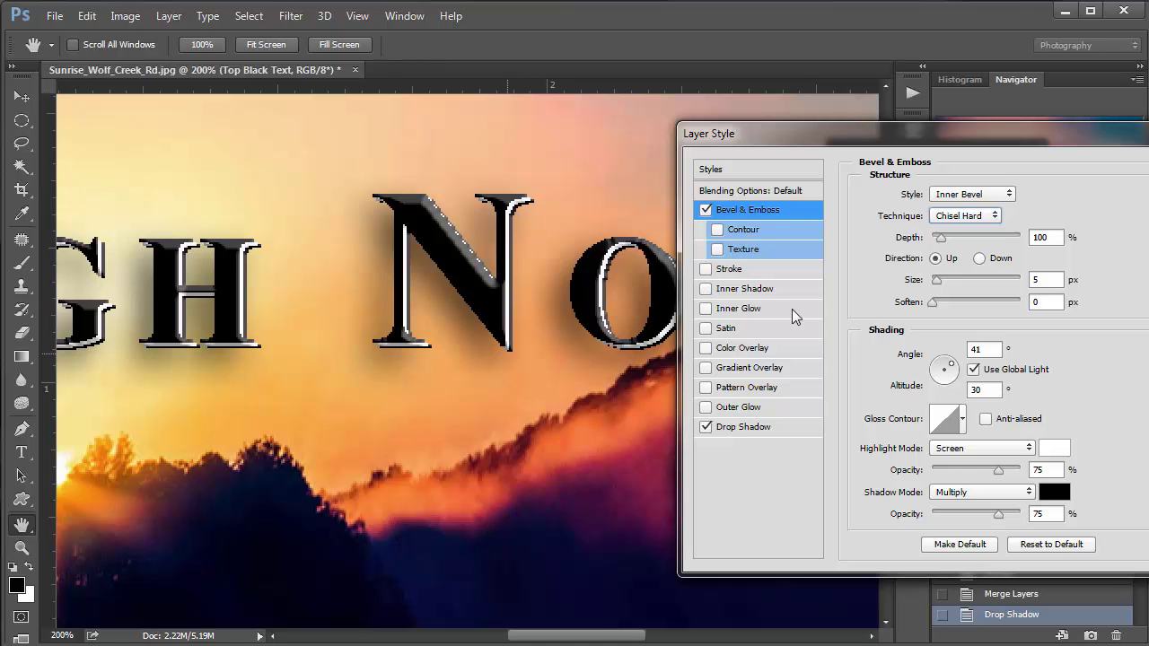
Try stepped and rounded gloss contours on the title's bevel, with size 9 px and depth 276%
left_click(963, 419)
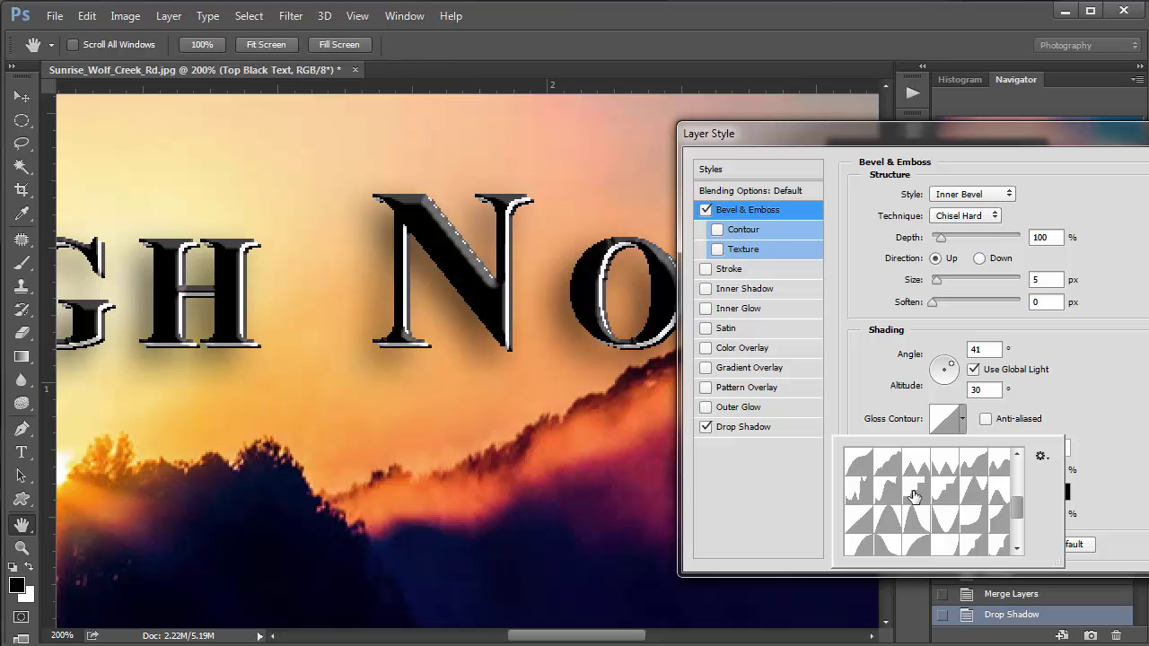
left_click(914, 494)
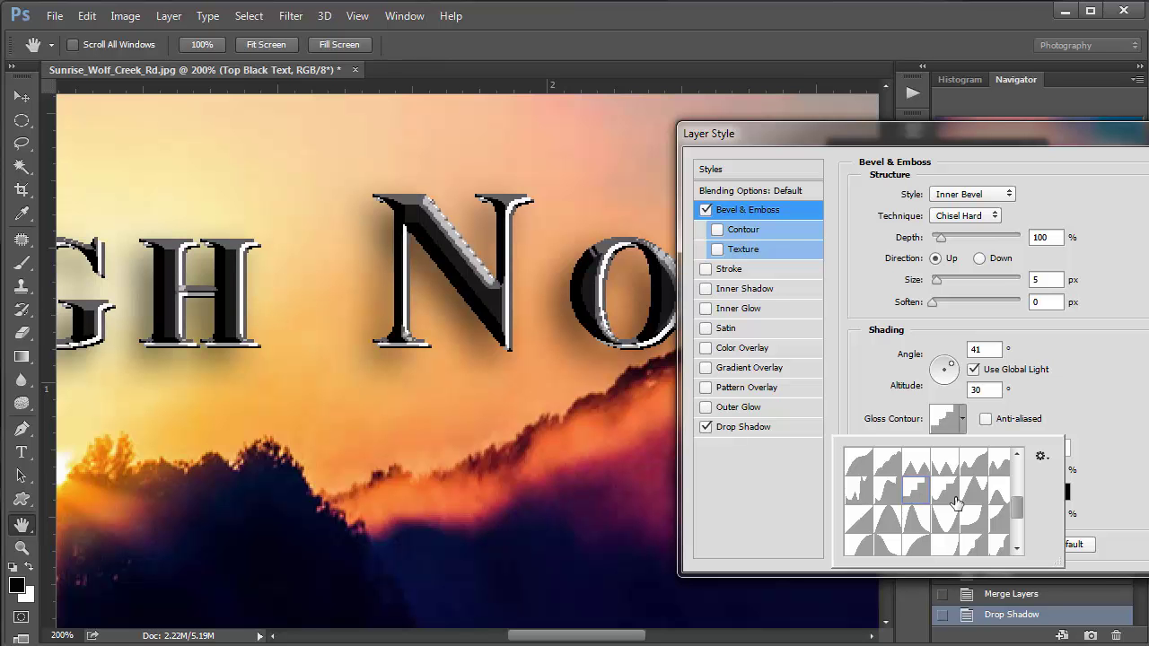
left_click(1042, 456)
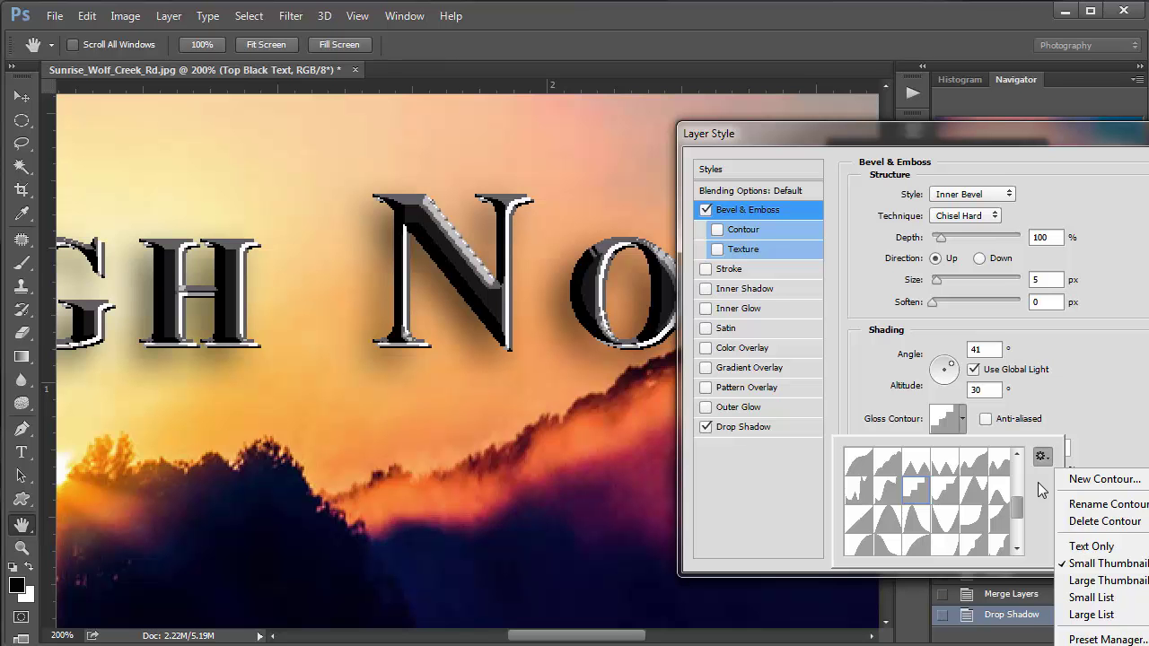
left_click(1040, 489)
scroll(933, 516, "down", 2)
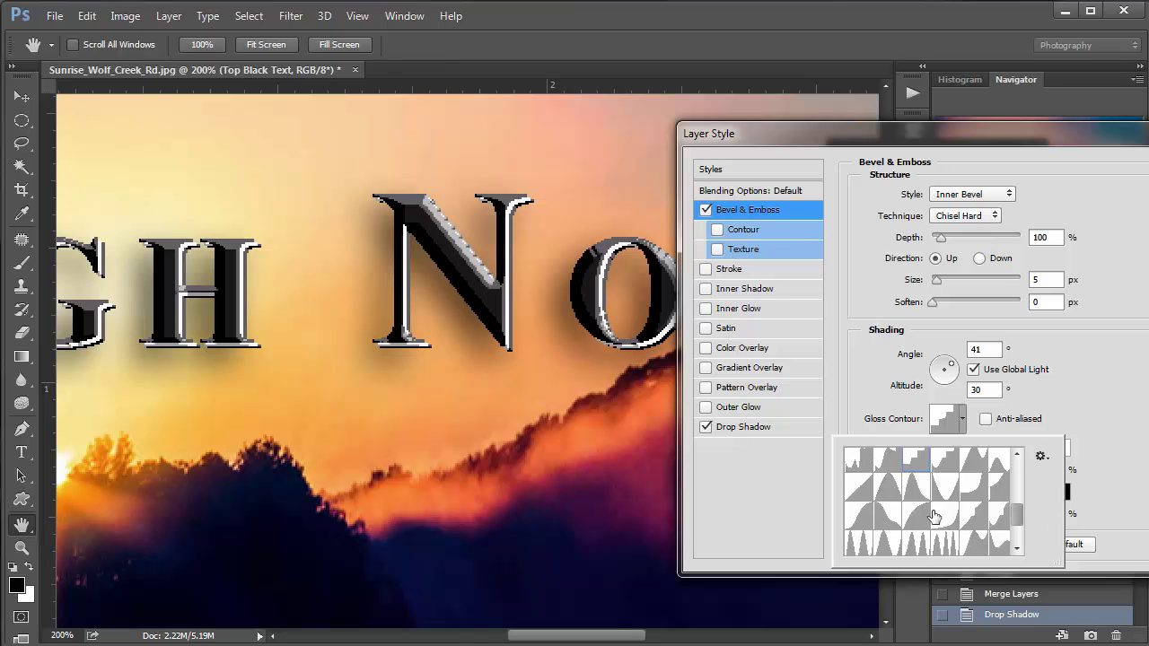
left_click(916, 514)
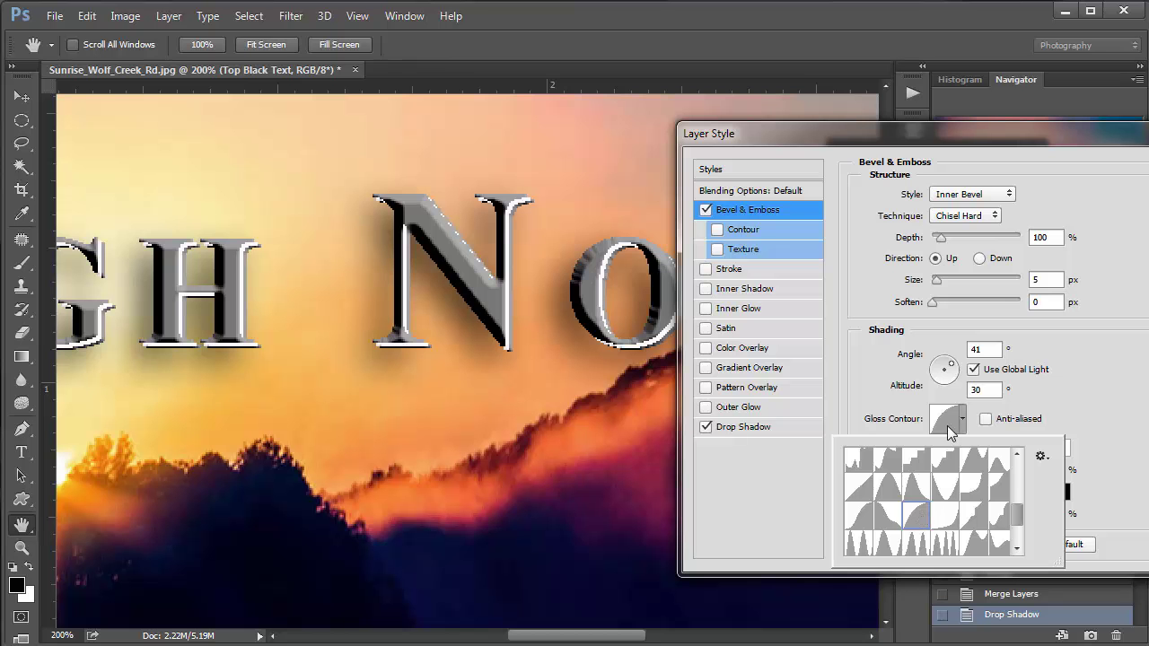
left_click_drag(937, 280, 939, 280)
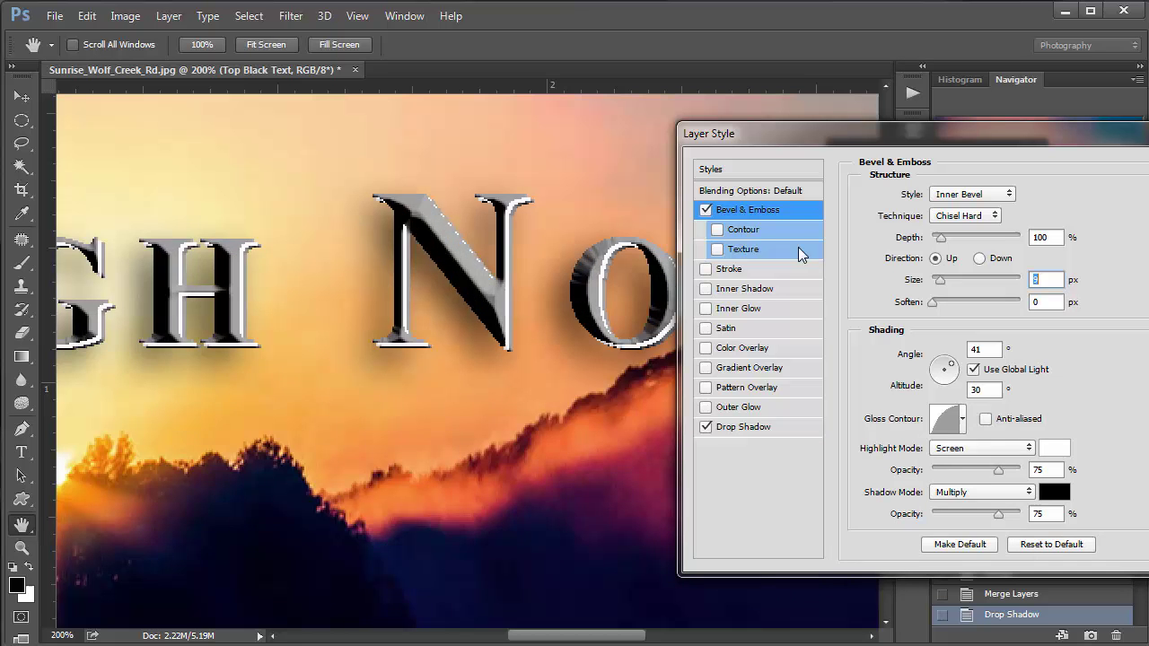
left_click_drag(940, 239, 956, 240)
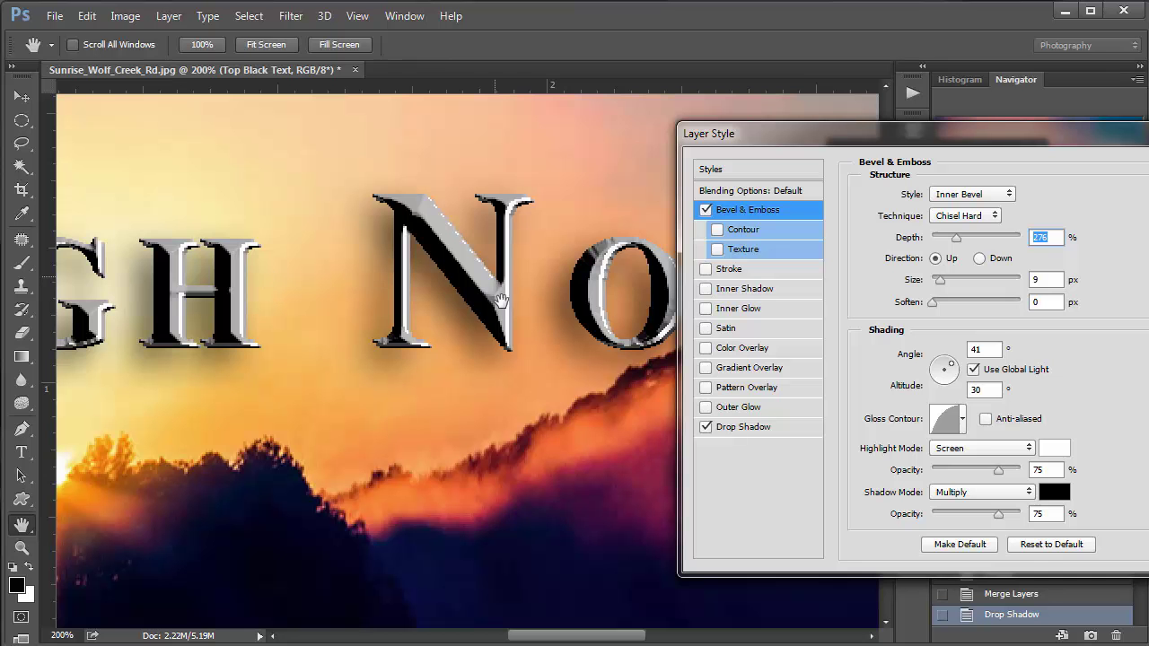
Compare several gloss contours on the title's bevel and choose the stair-stepped one
left_click(961, 419)
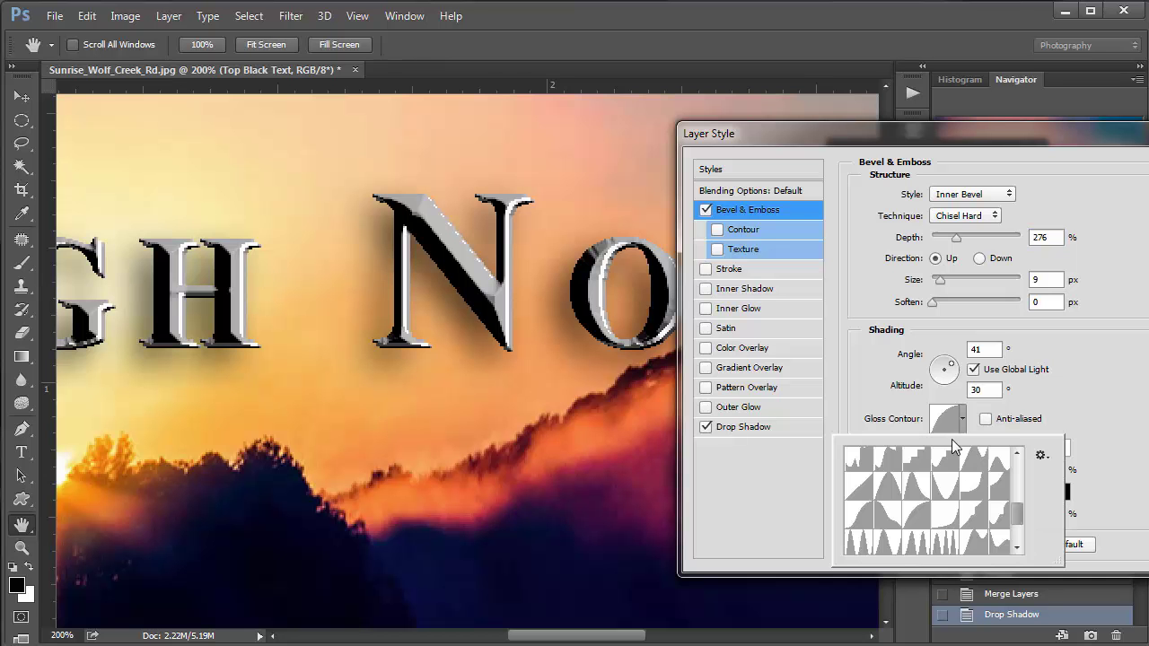
left_click(942, 489)
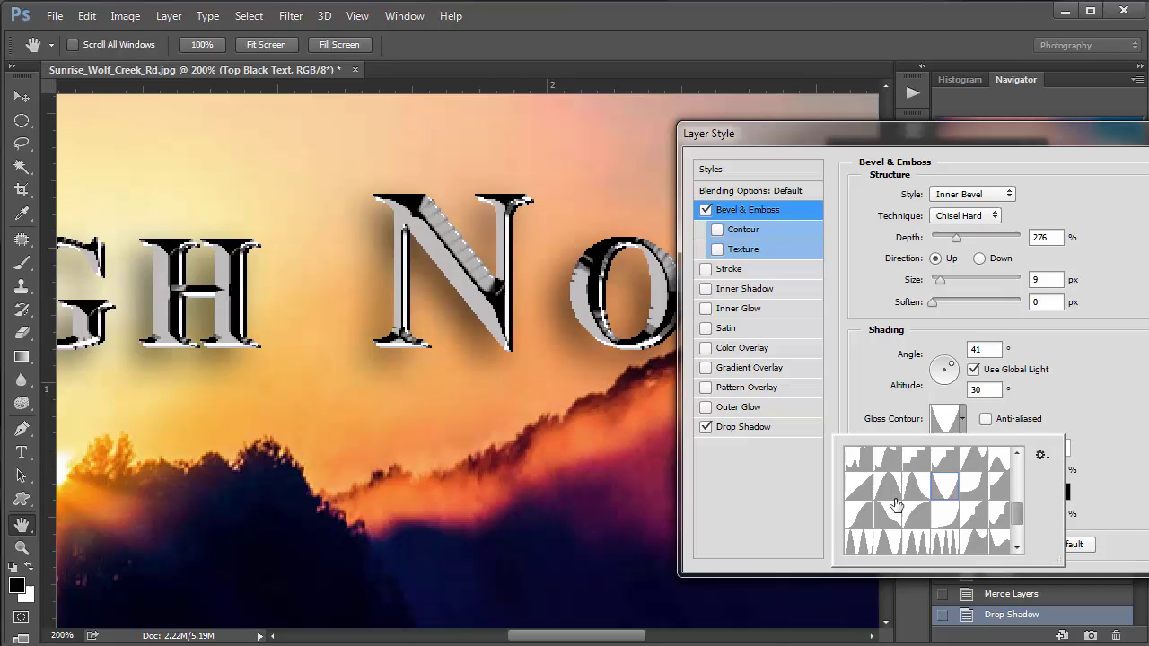
left_click(859, 514)
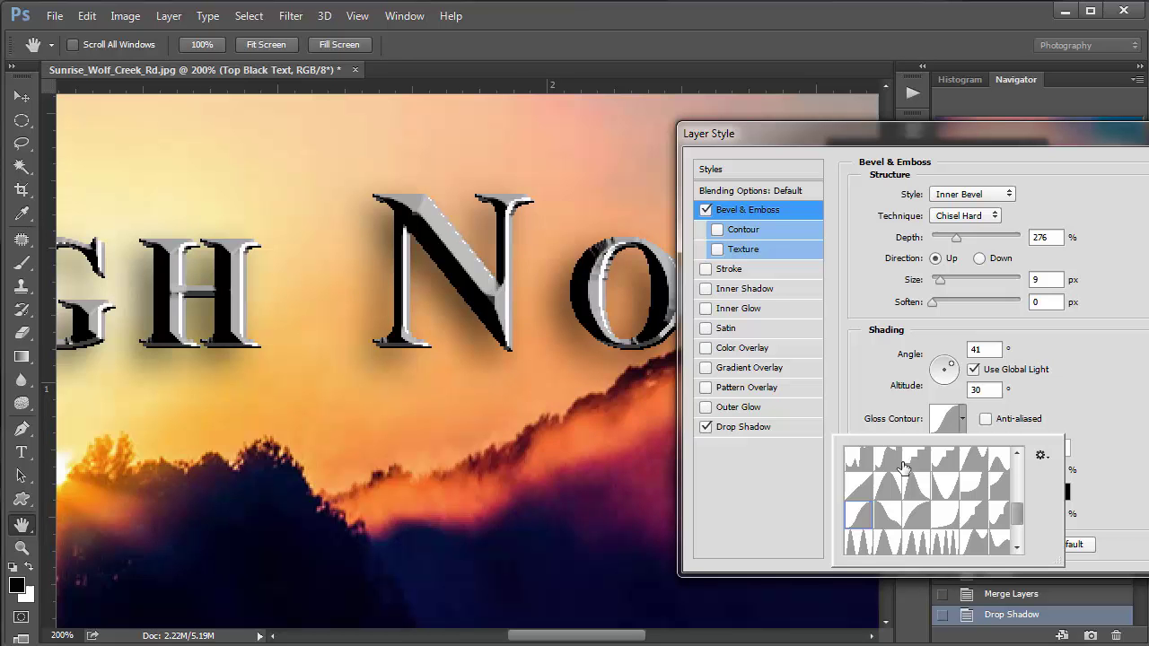
left_click(973, 487)
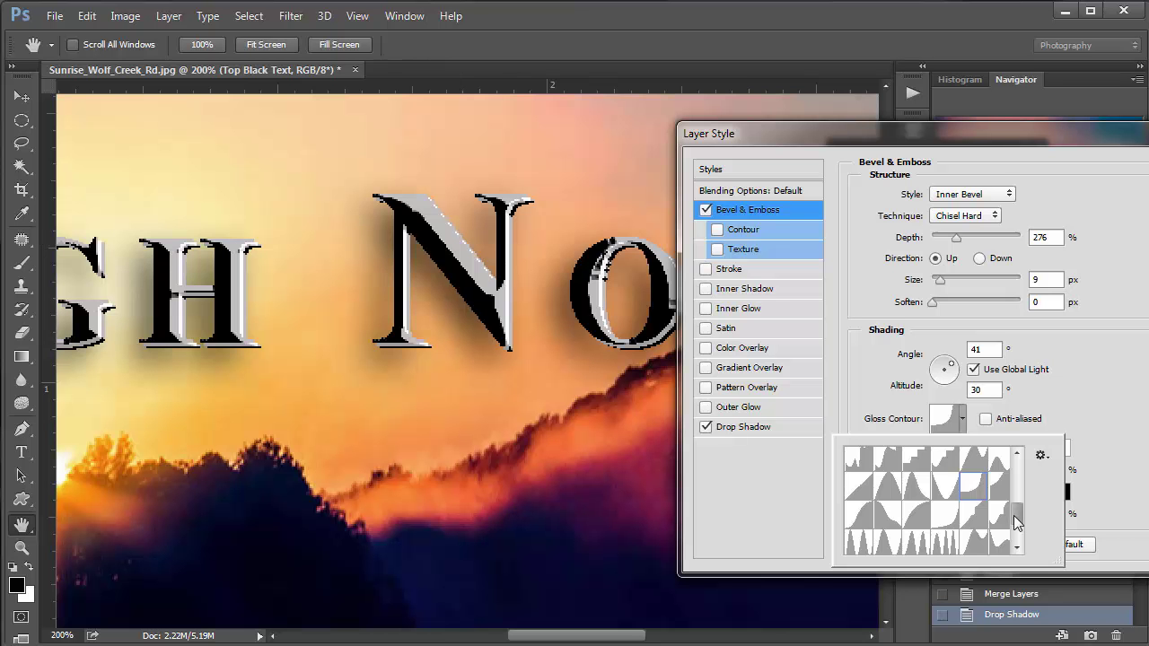
left_click_drag(1014, 515, 1014, 531)
left_click(947, 485)
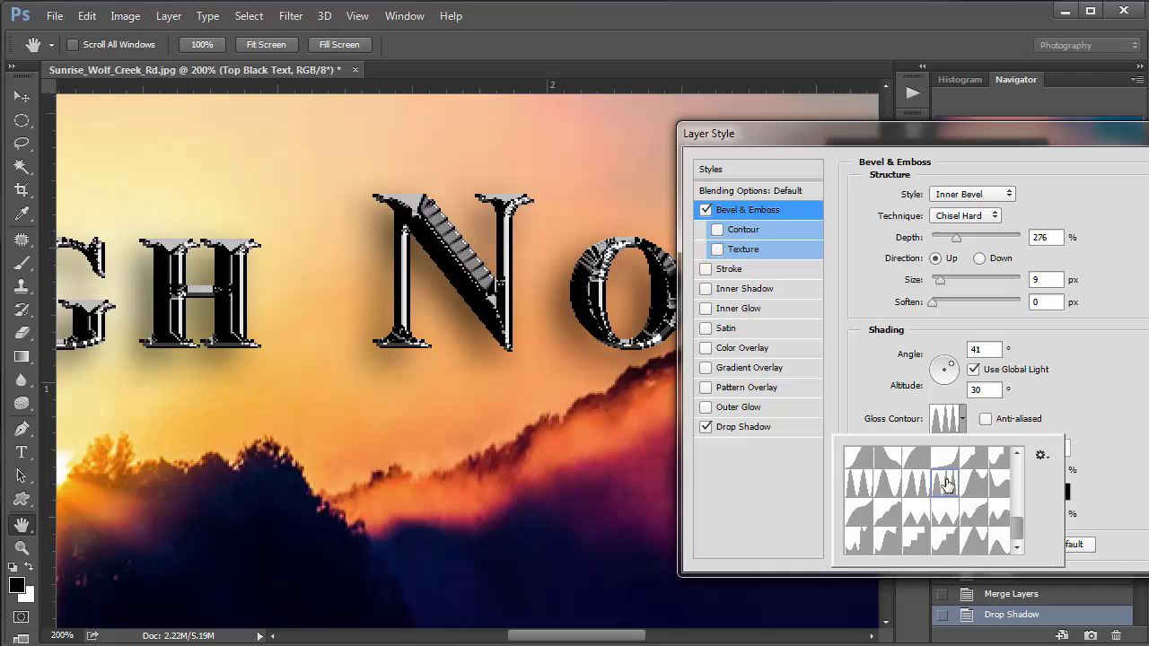
left_click(913, 491)
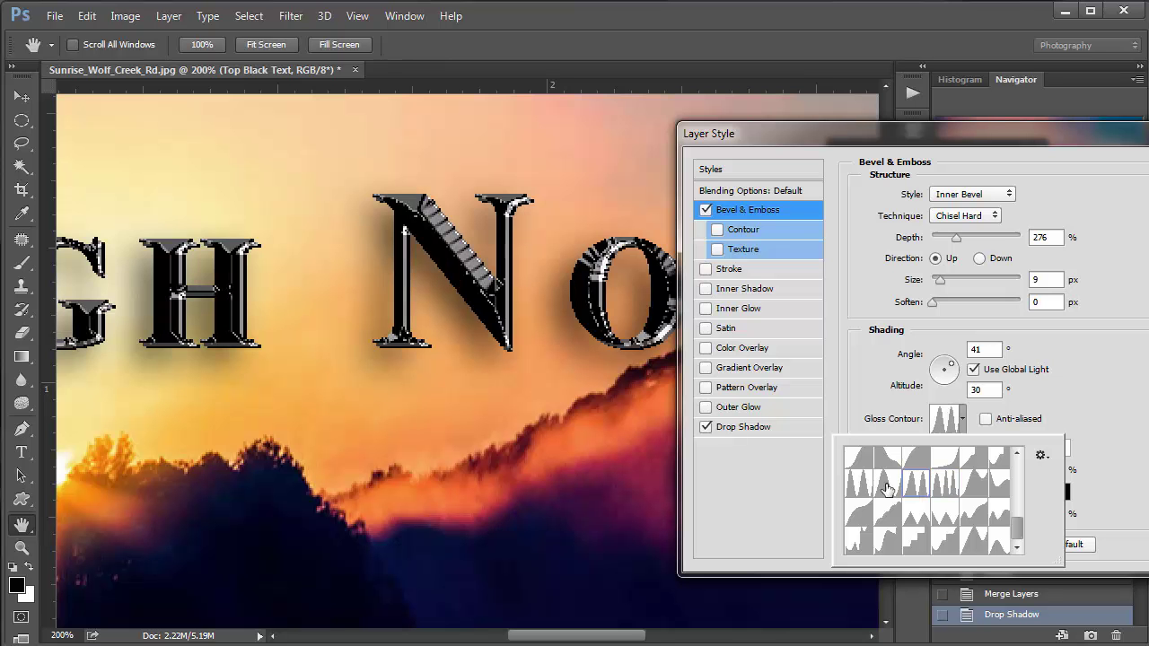
left_click(858, 485)
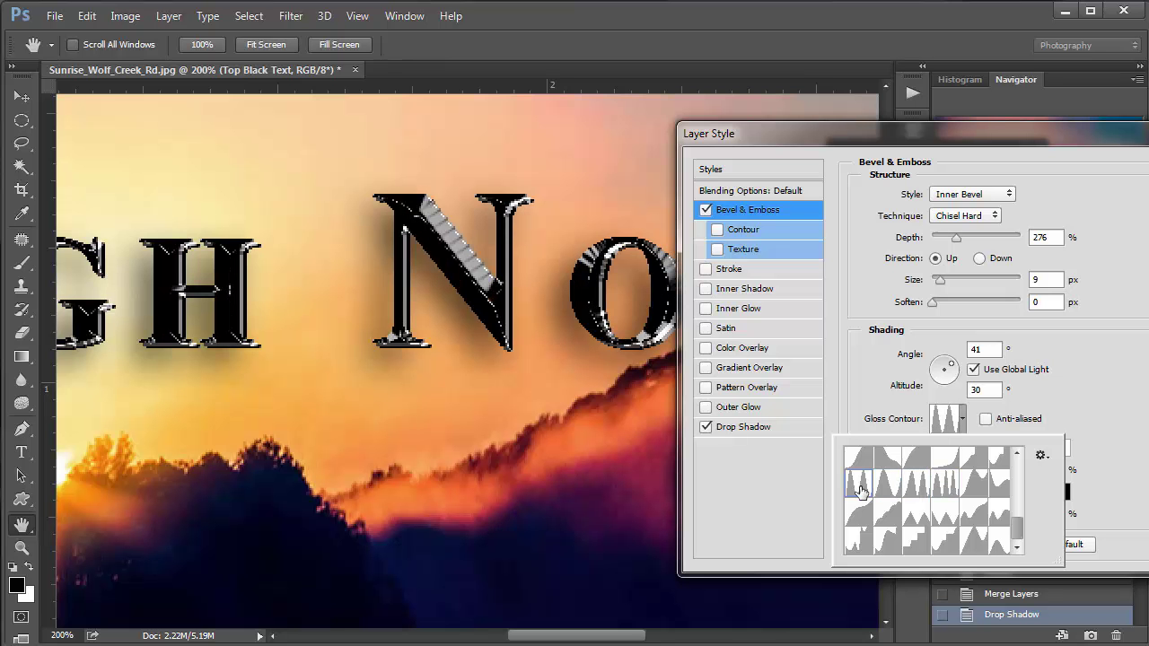
left_click(914, 541)
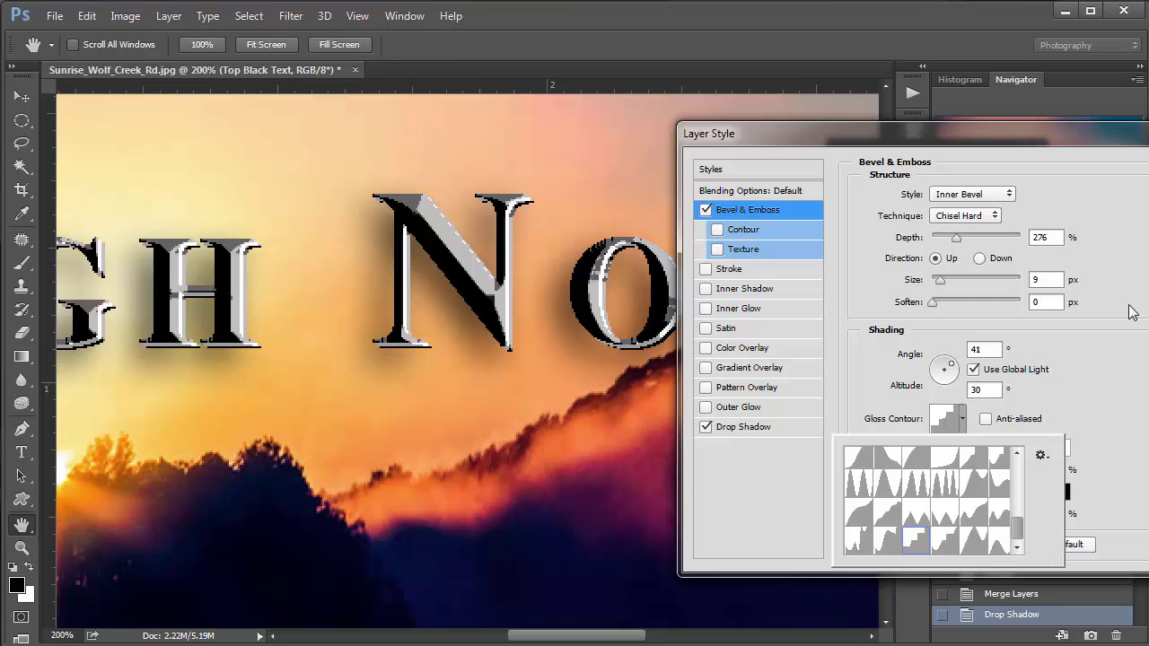
Set the bevel's size to 62 px and depth to 103%, and apply the effect to the title
left_click(942, 283)
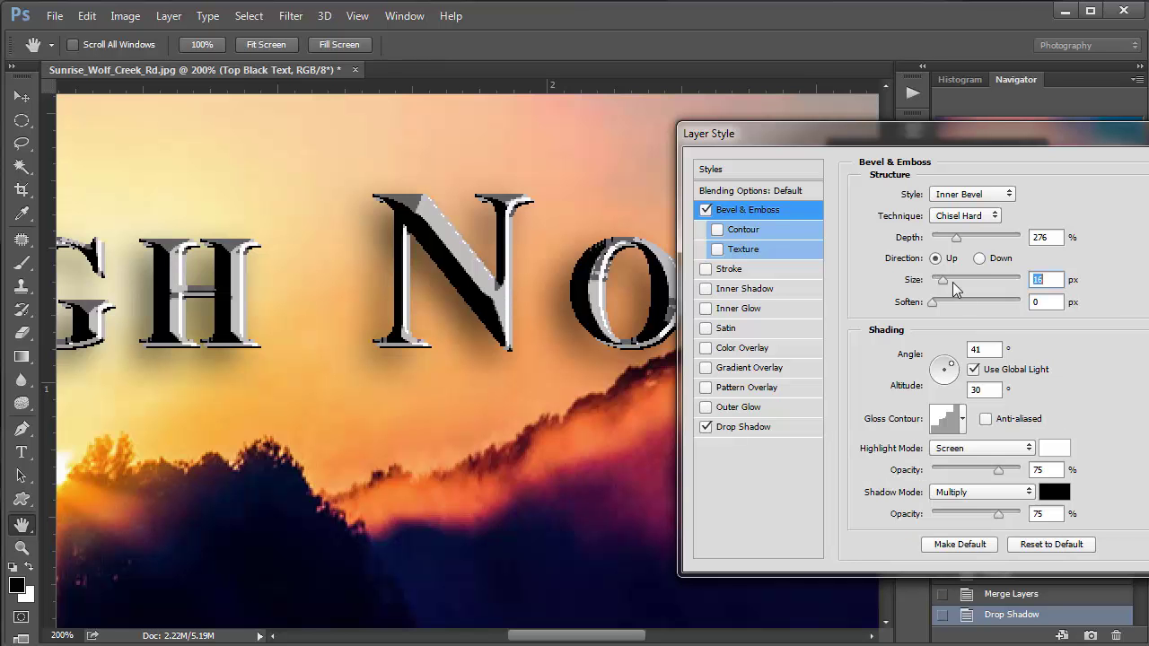
left_click_drag(943, 283, 943, 247)
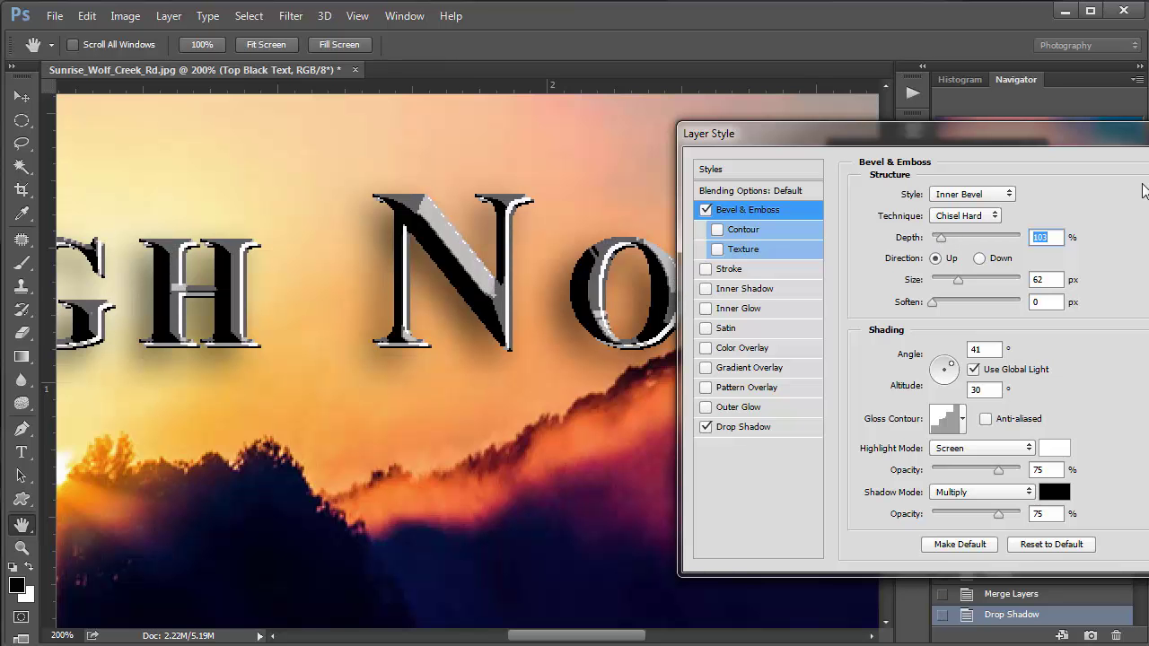
key("Return")
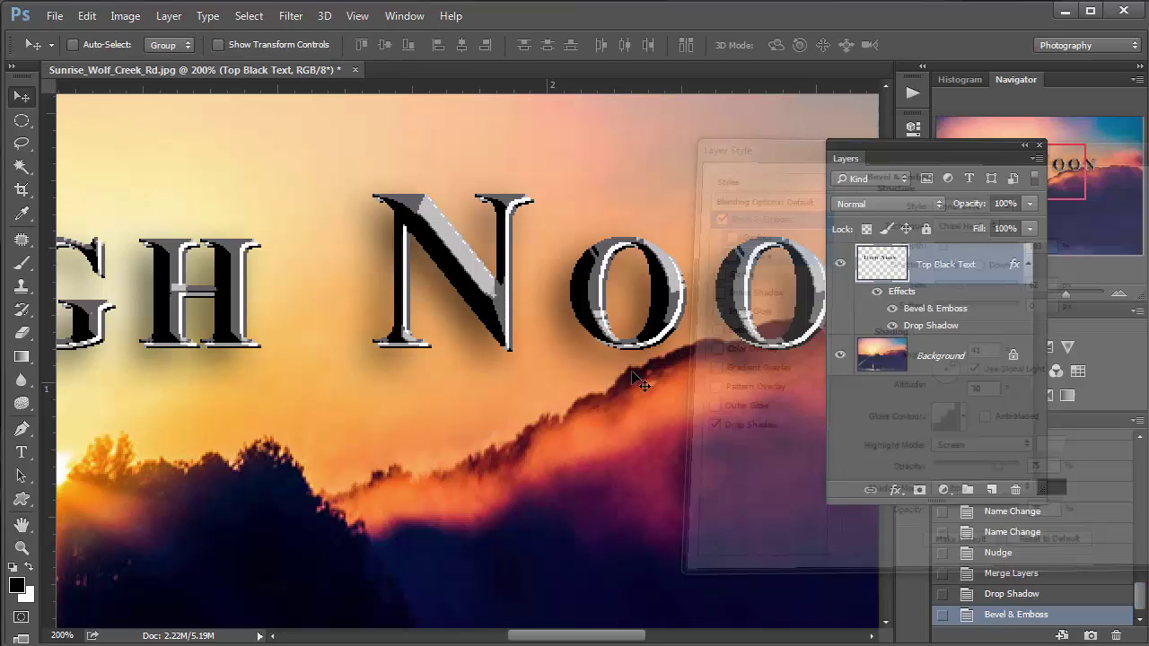
key("ctrl+minus")
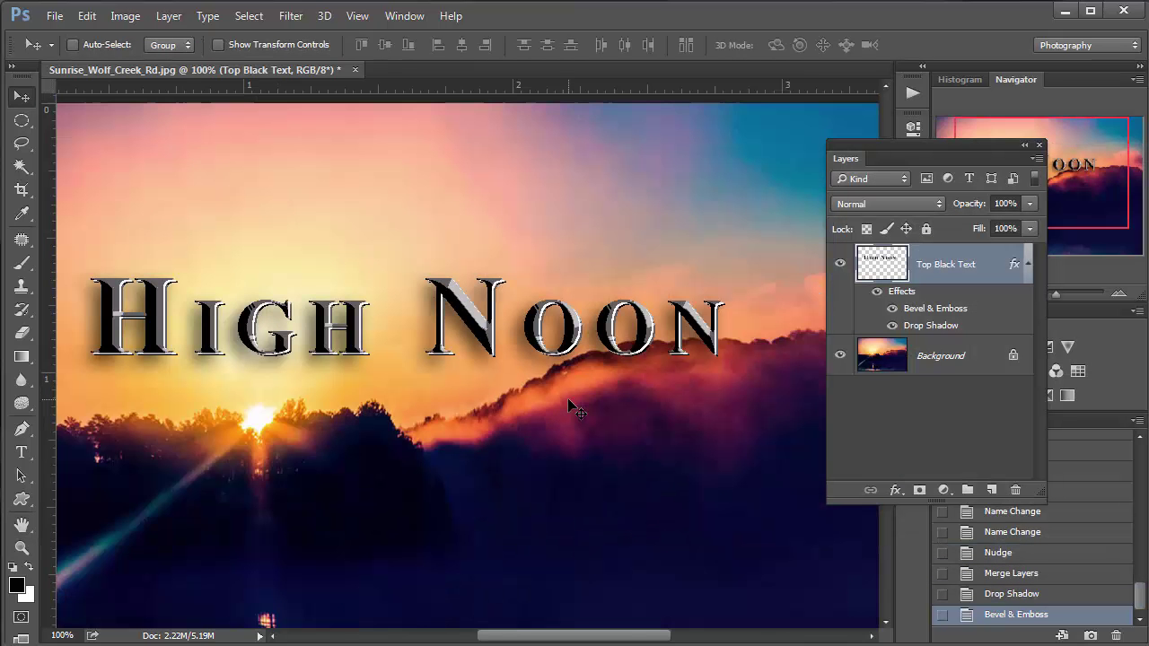
key("ctrl+minus")
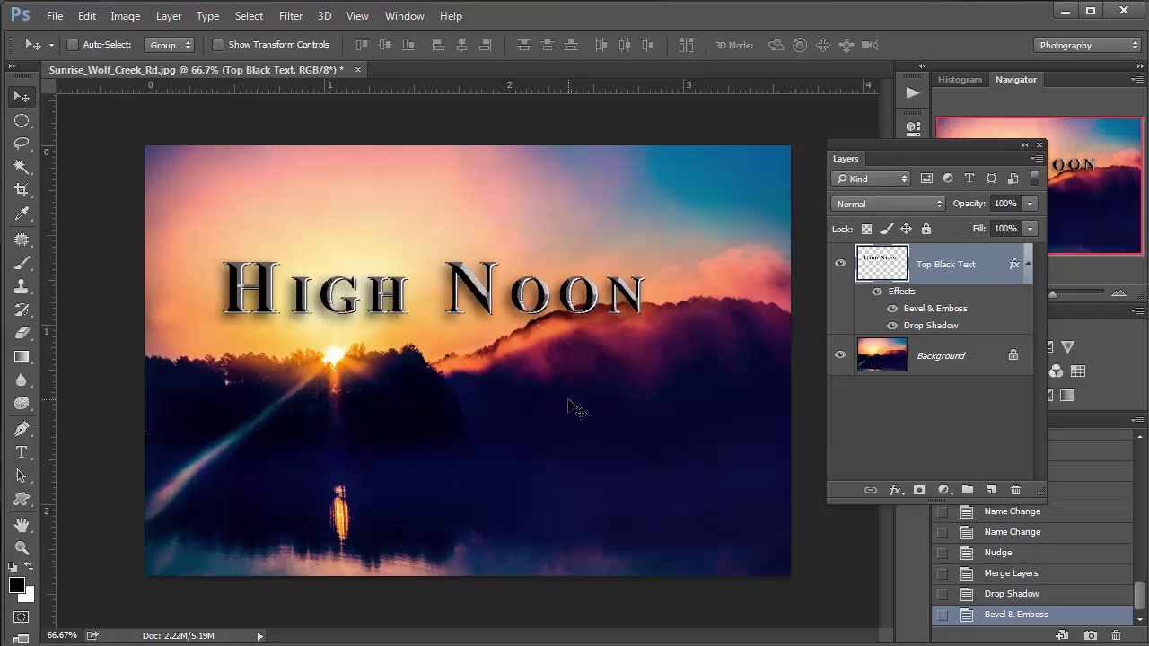
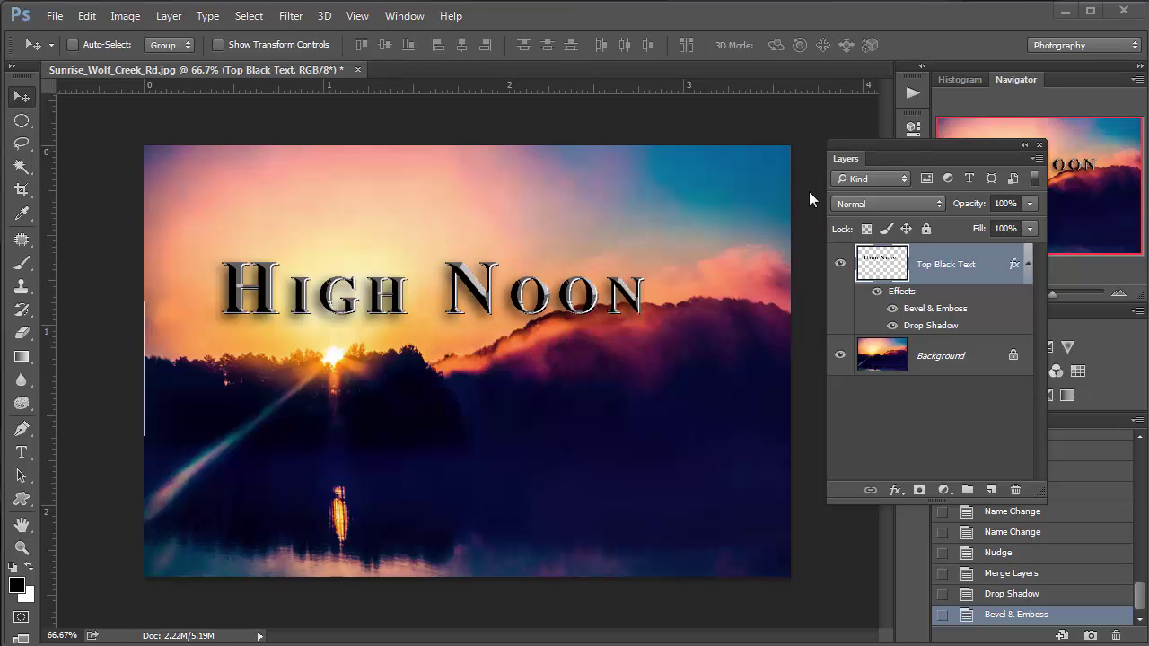
Try a 35mm Prime lens flare at 100% brightness on the H of High in the title layer and undo it
left_click(293, 17)
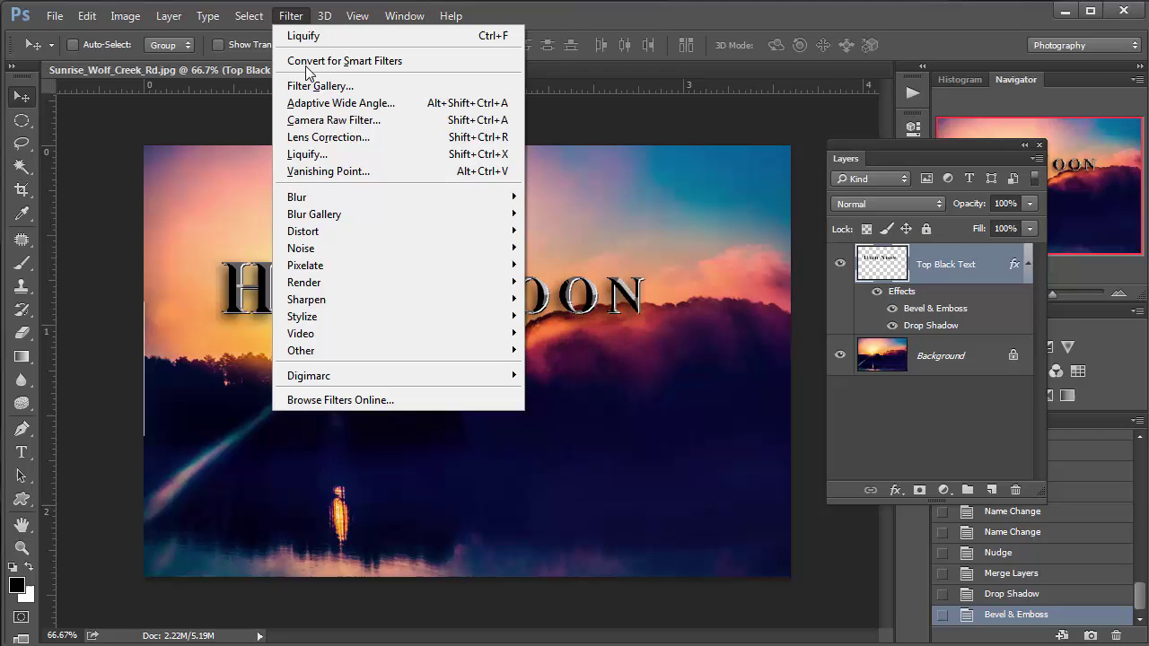
mouse_move(505, 285)
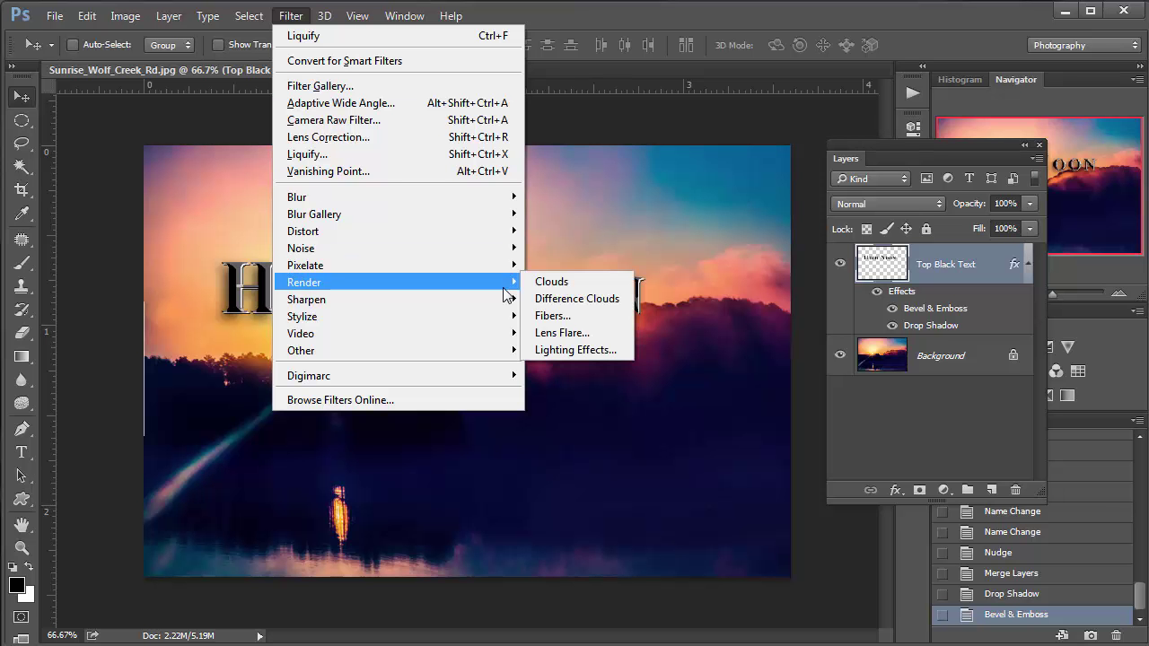
left_click(582, 338)
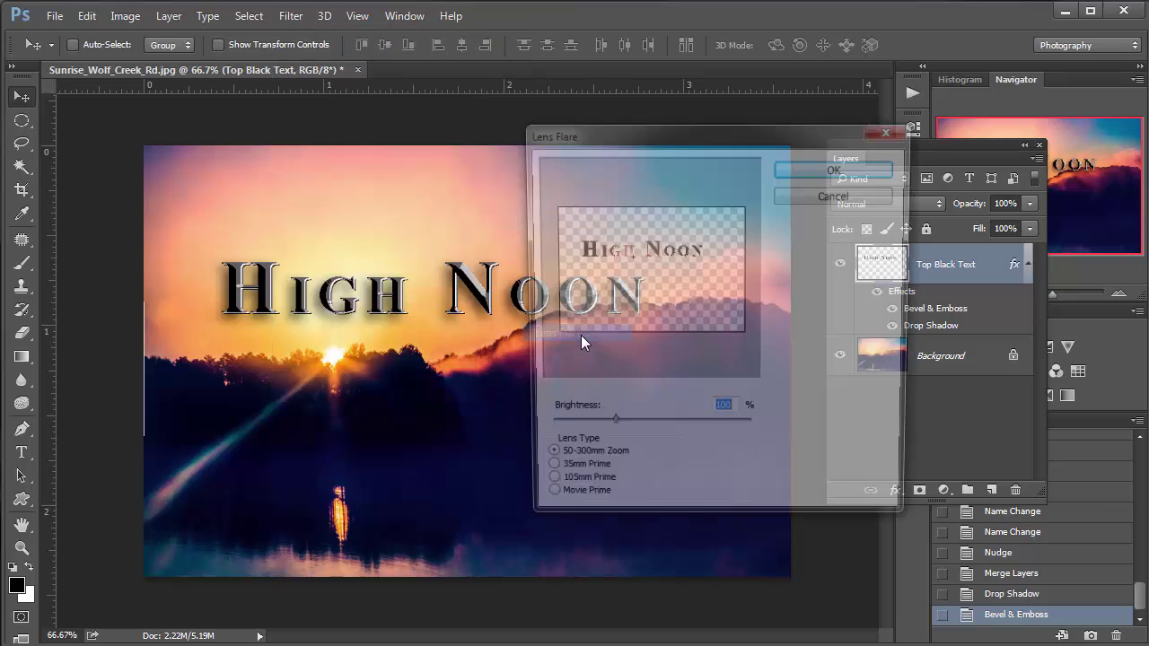
left_click_drag(632, 261, 583, 237)
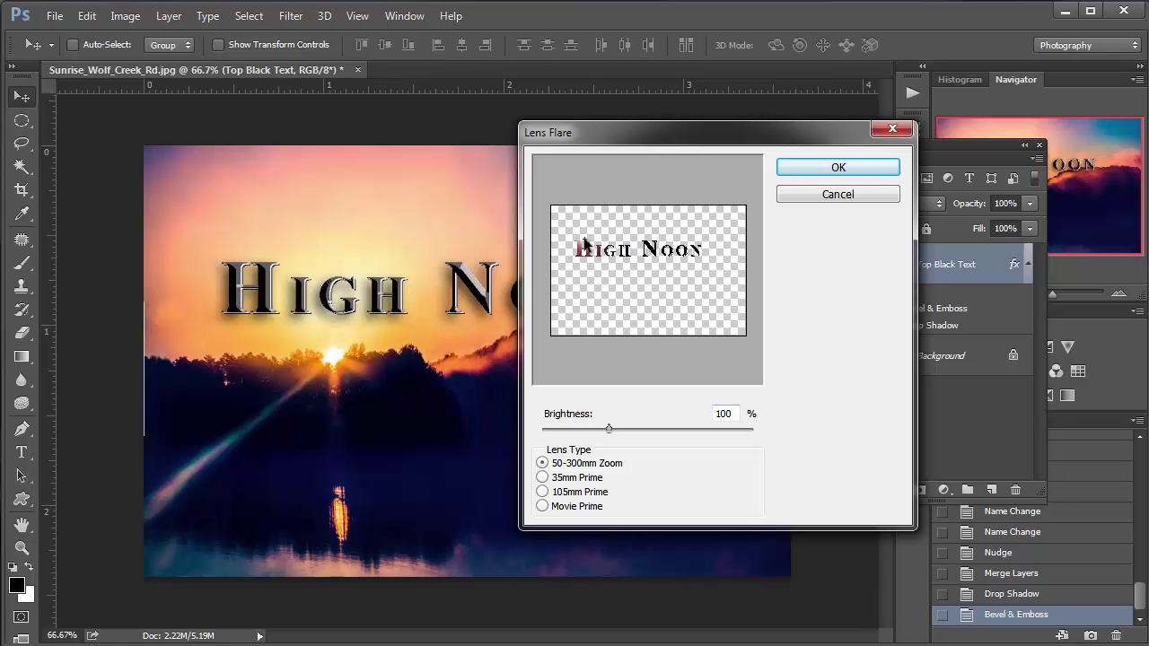
left_click(542, 492)
left_click(543, 477)
left_click(830, 168)
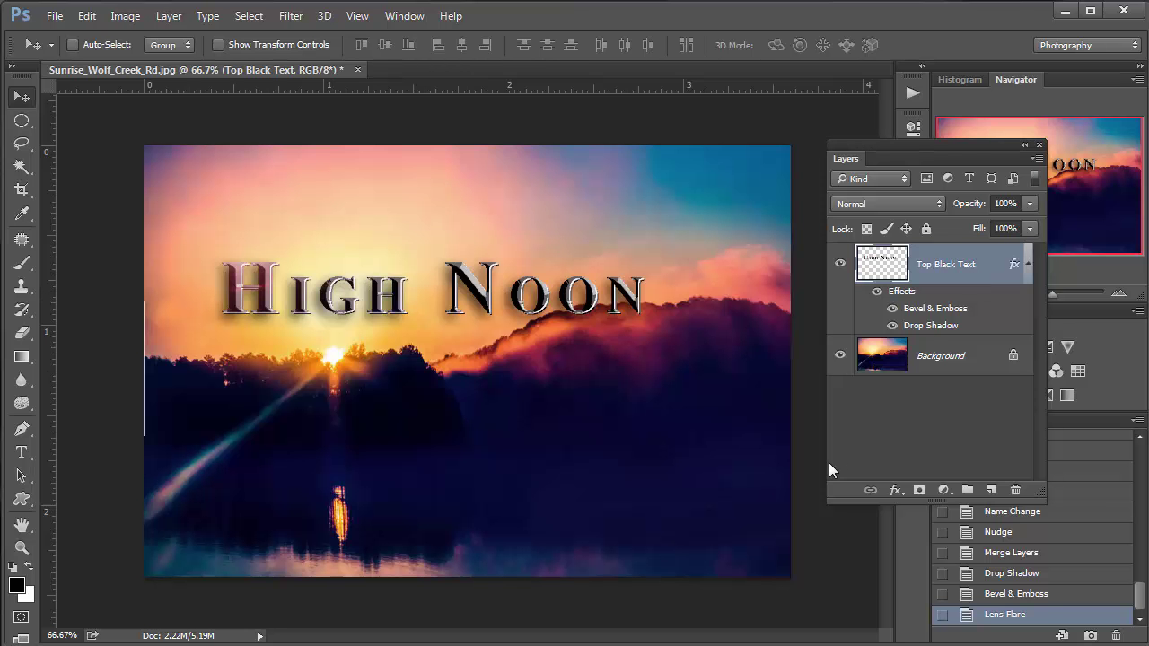
key("ctrl+z")
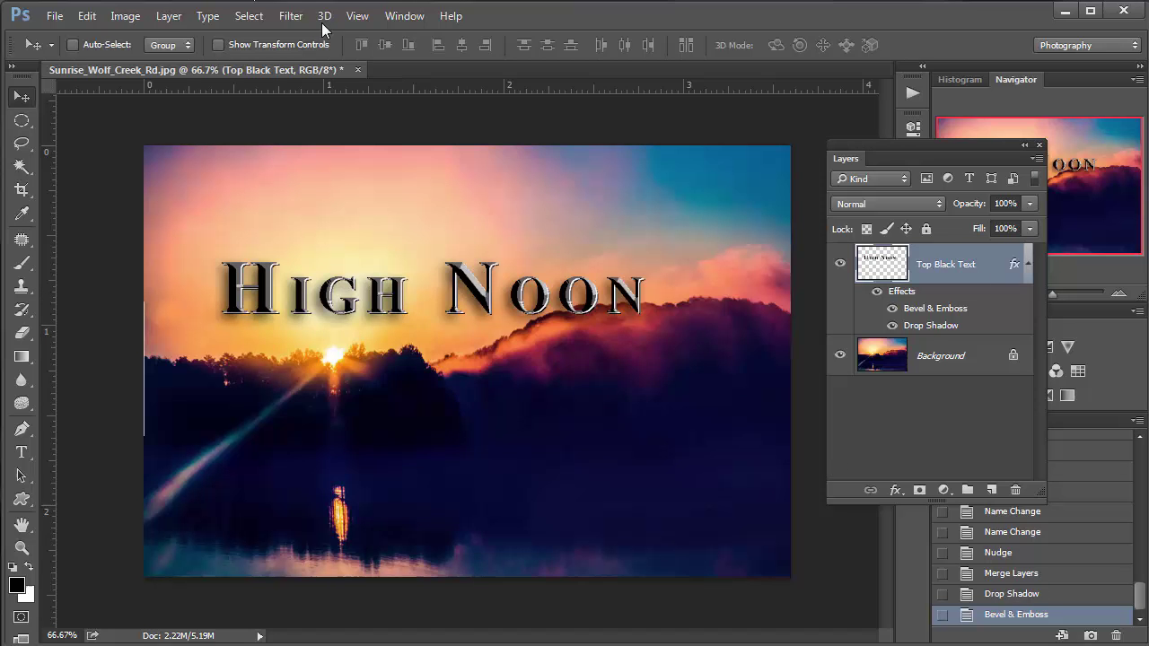
Start the Lighting Effects filter on the title layer with the Five Lights Down preset
left_click(293, 16)
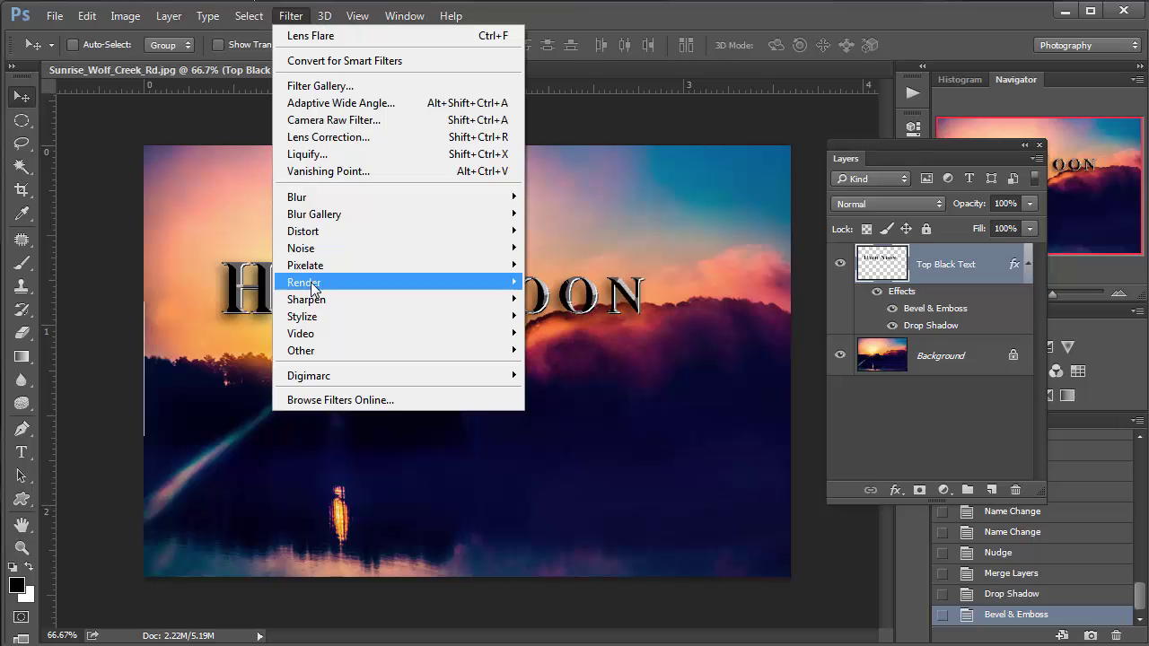
mouse_move(315, 283)
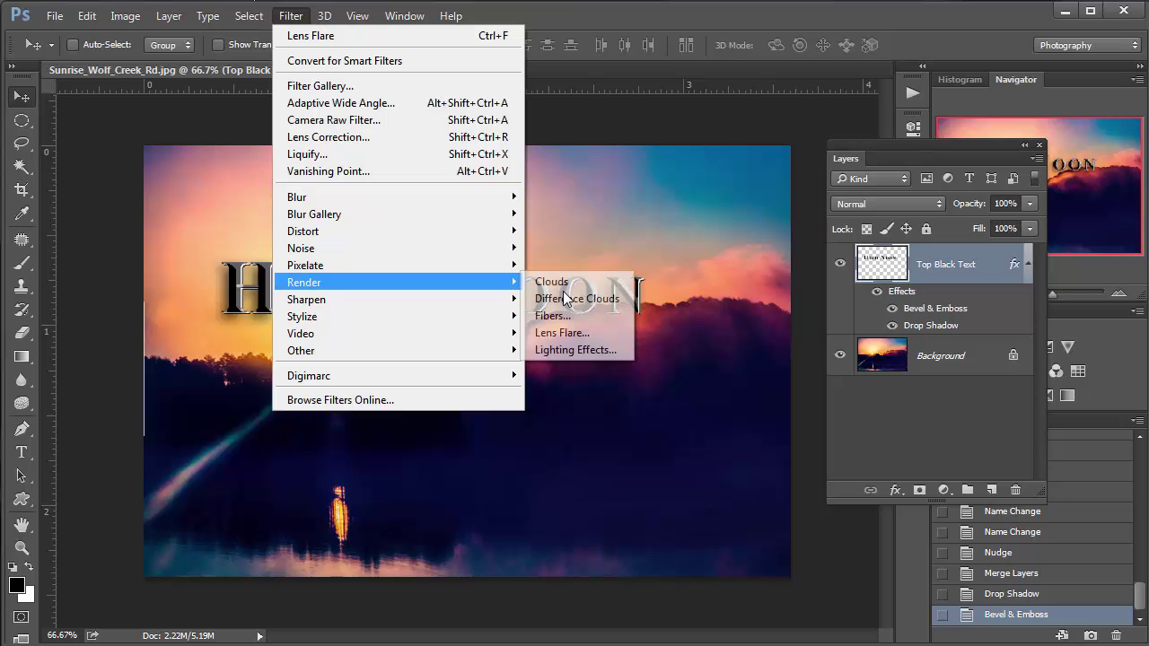
left_click(560, 350)
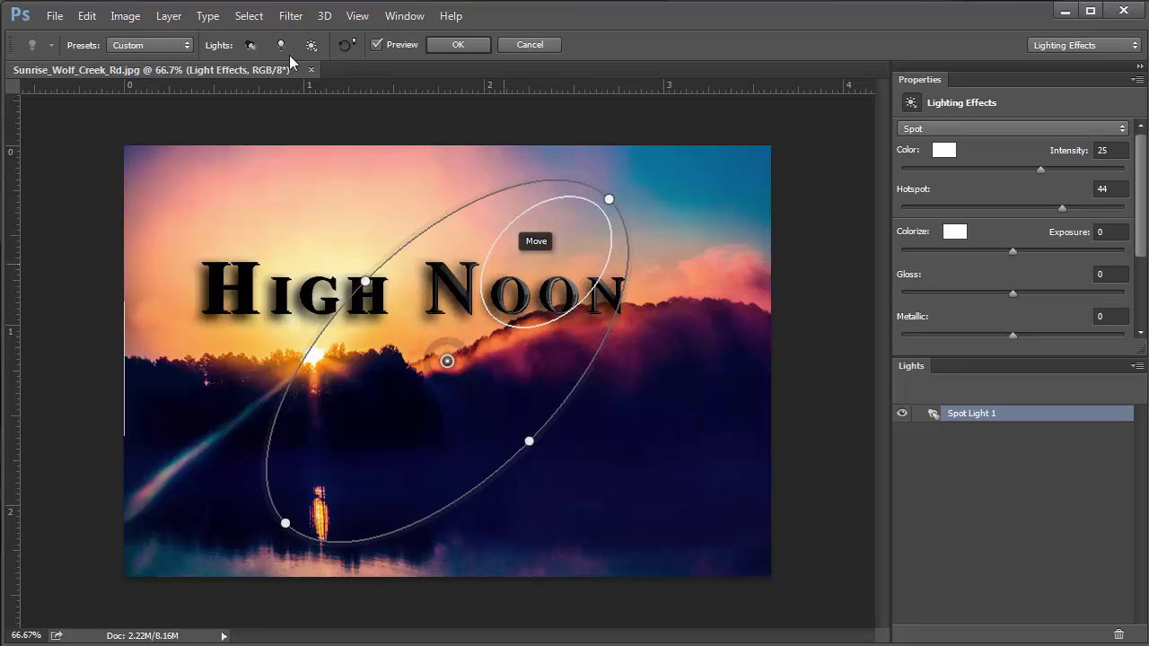
left_click(186, 45)
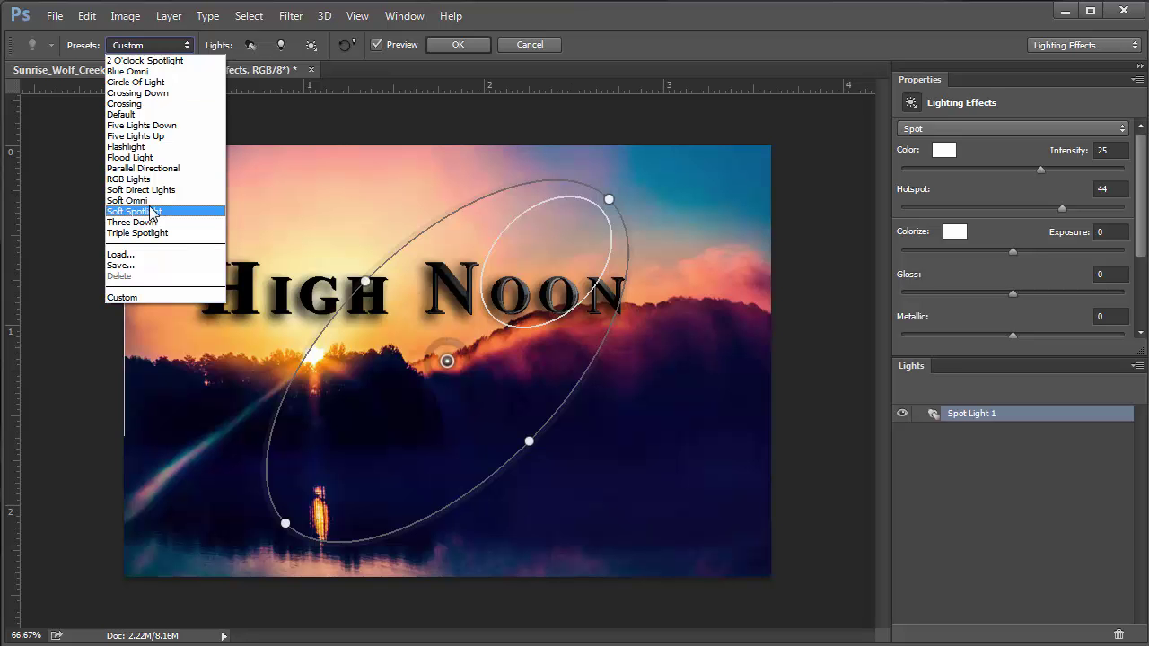
left_click(164, 125)
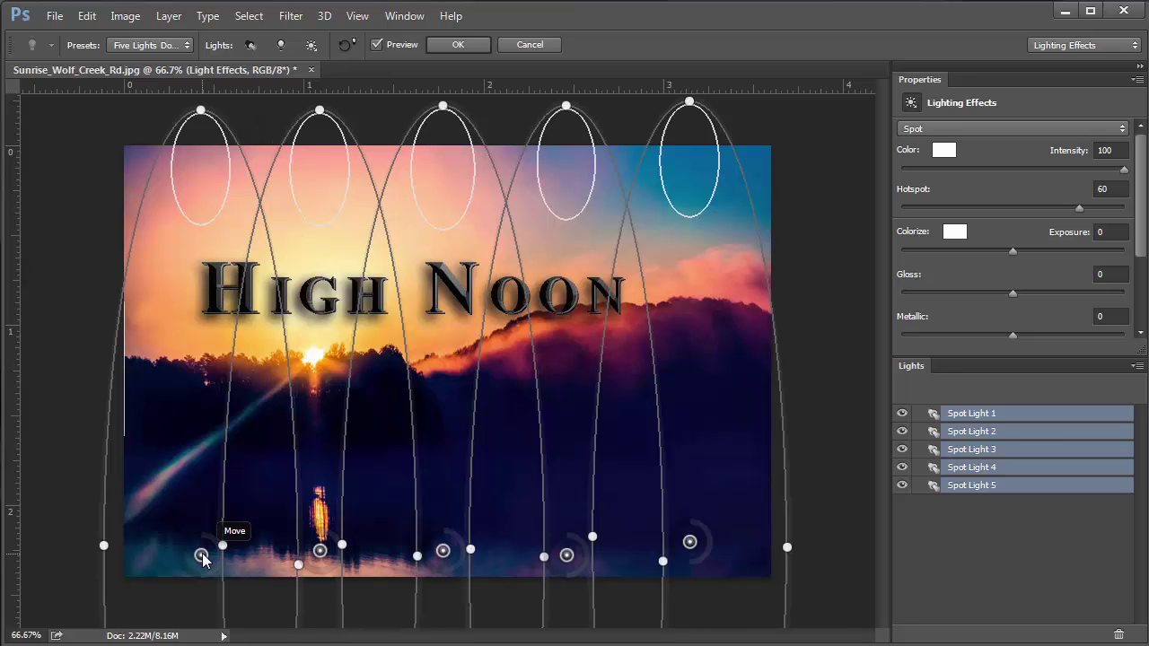
Move the five spotlights up together to just above the High Noon title and widen their beams
left_click_drag(203, 560, 223, 272)
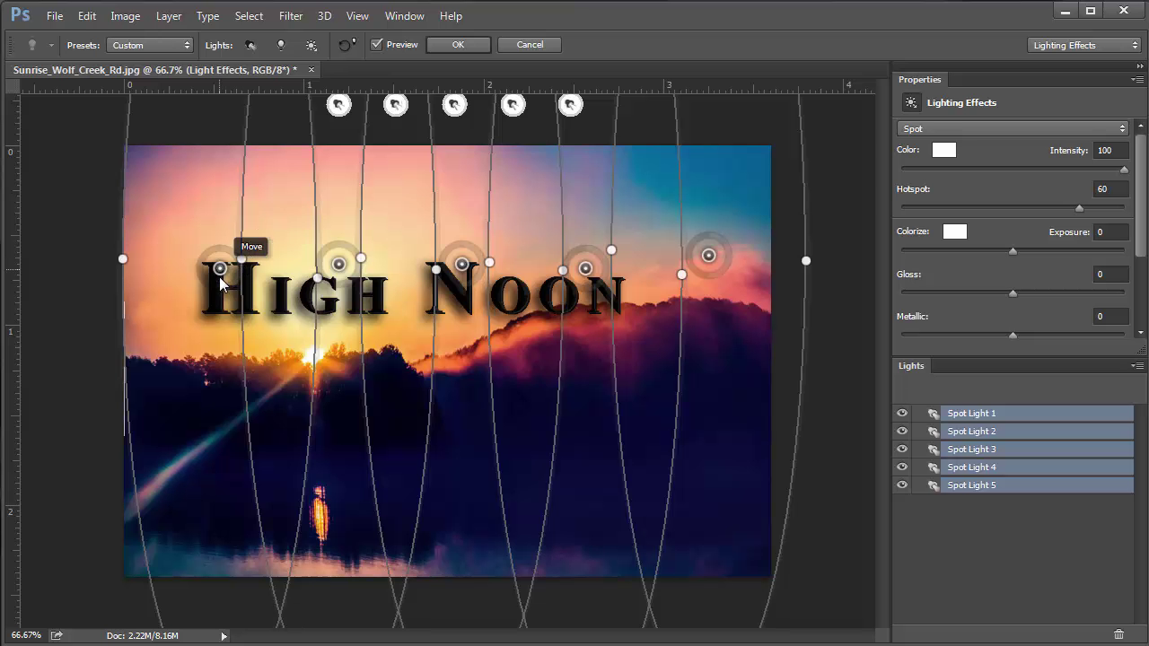
left_click_drag(246, 275, 60, 198)
key("ctrl+h")
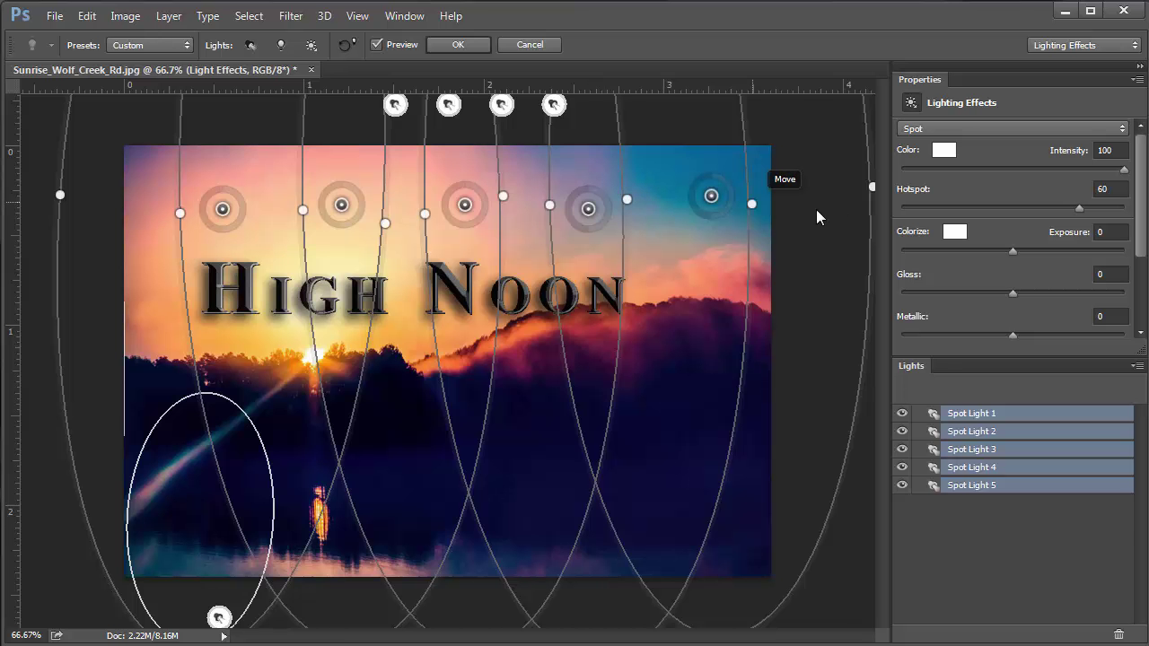
left_click_drag(816, 210, 780, 198)
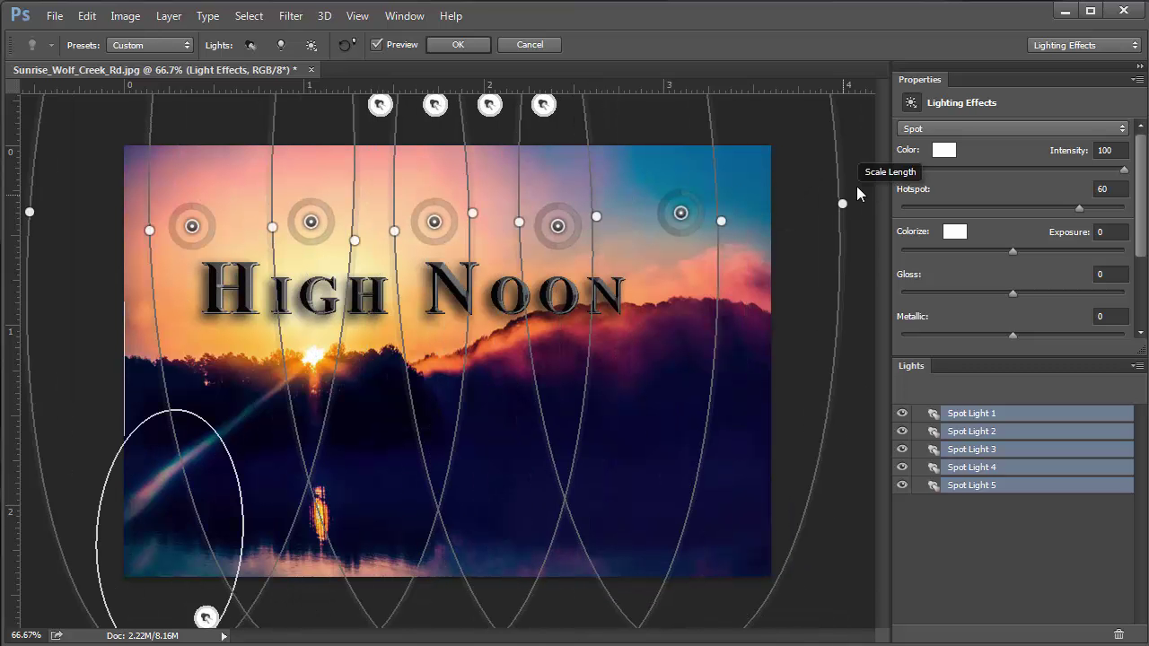
Move Spot Light 2 onto the first H of High, keeping its intensity at 100
left_click(730, 461)
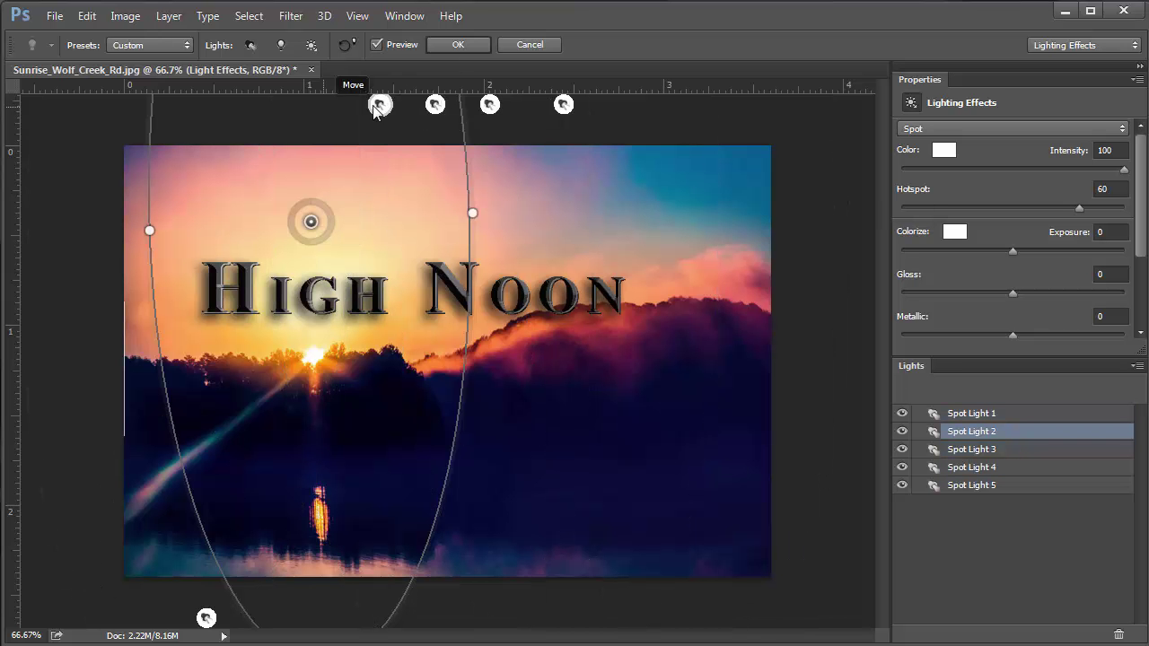
left_click_drag(311, 223, 227, 263)
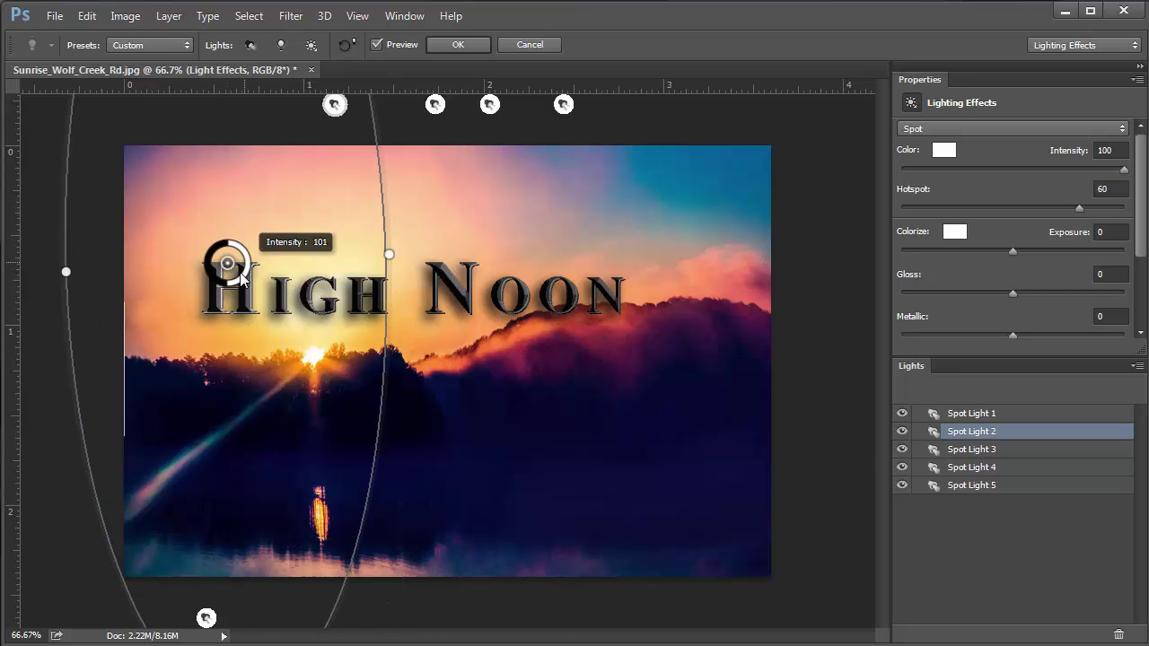
left_click_drag(247, 282, 220, 286)
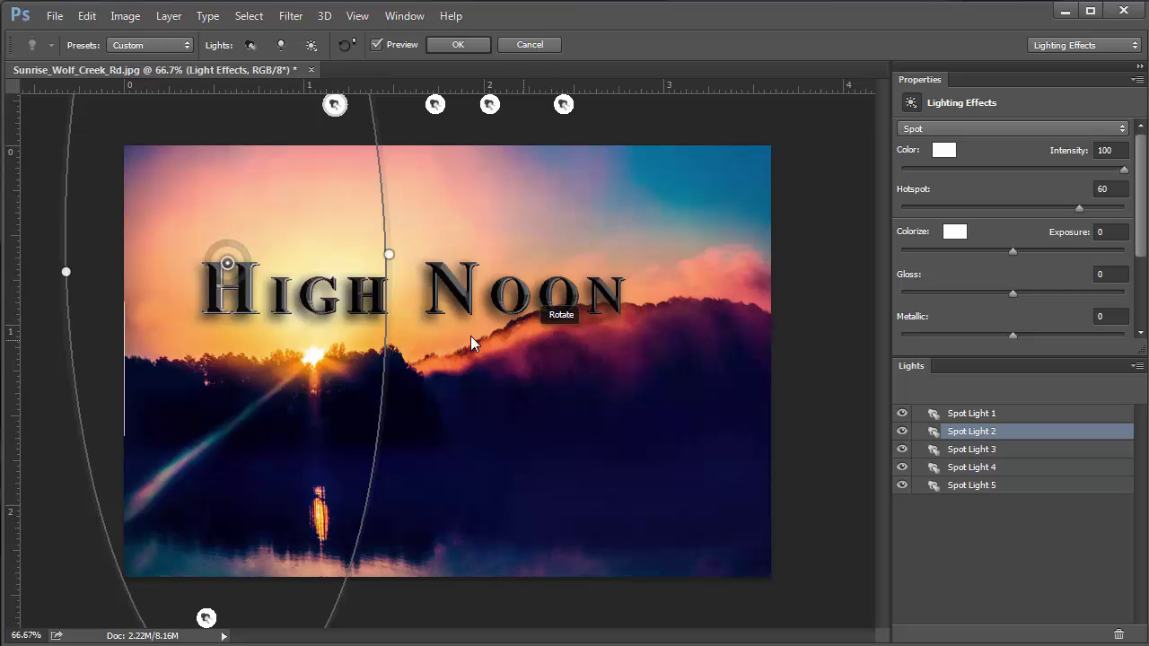
Try light colors sampled from the photo for Spot Light 2 and settle on bright red (H 0, S 98, B 99)
left_click(943, 152)
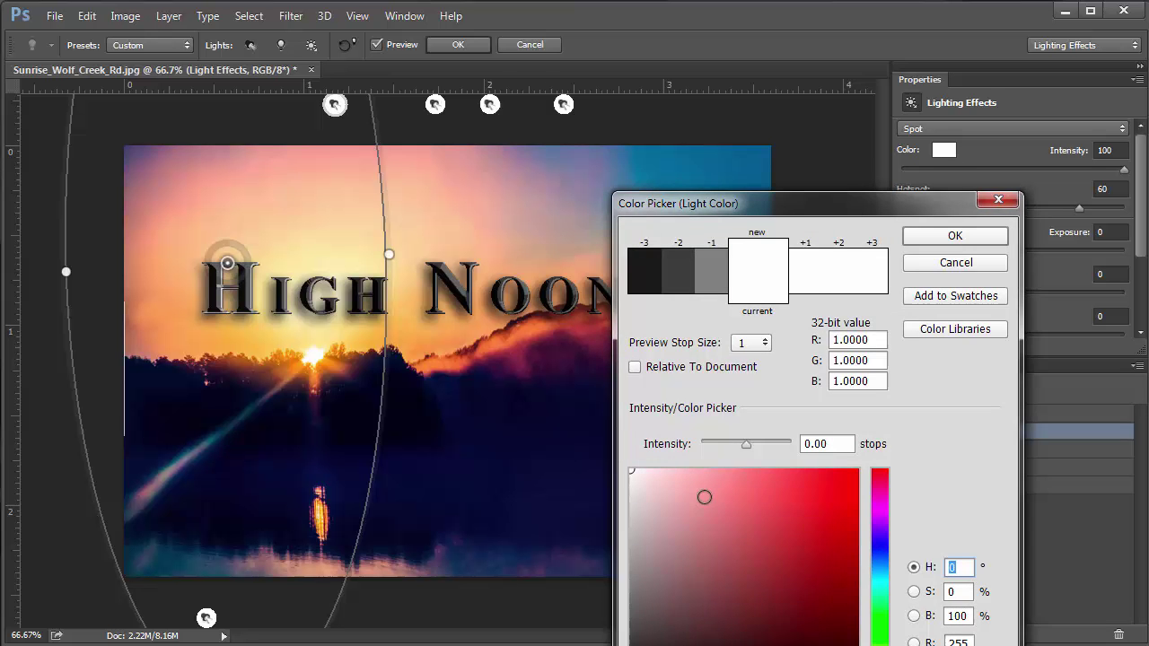
left_click(507, 343)
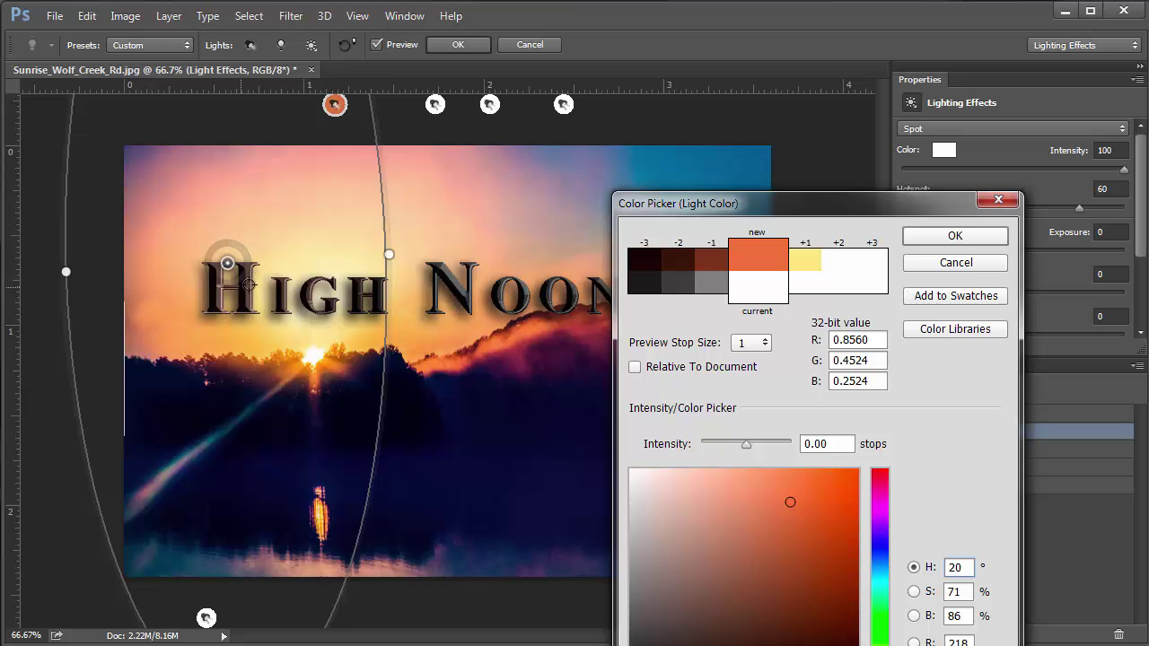
left_click_drag(514, 353, 582, 324)
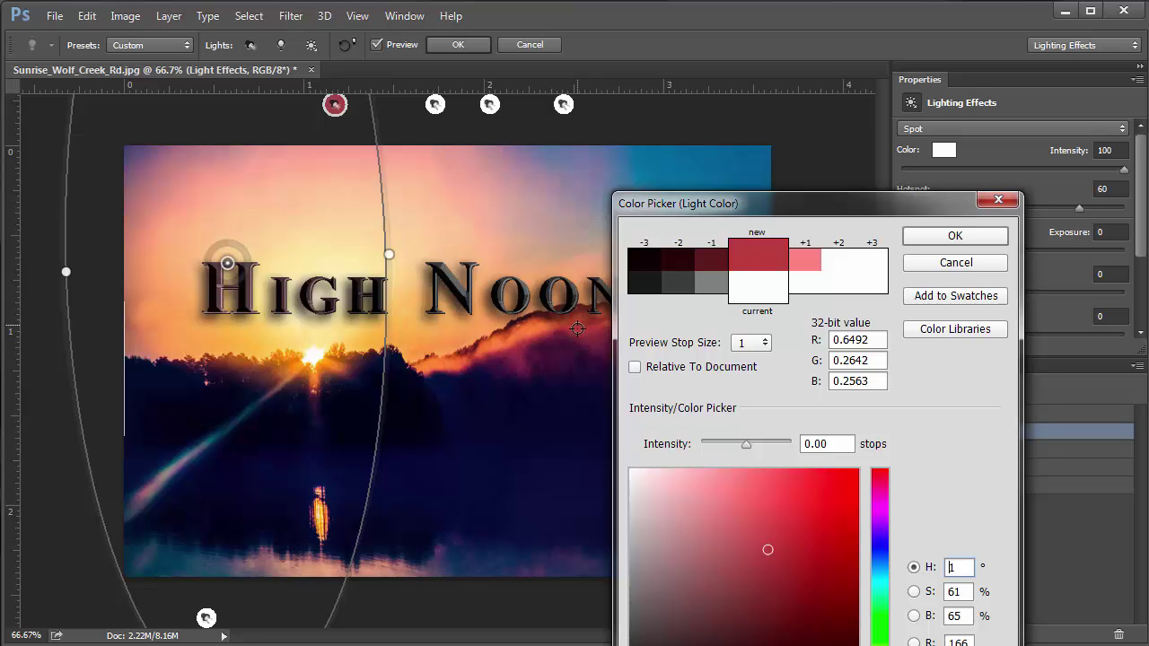
left_click(846, 476)
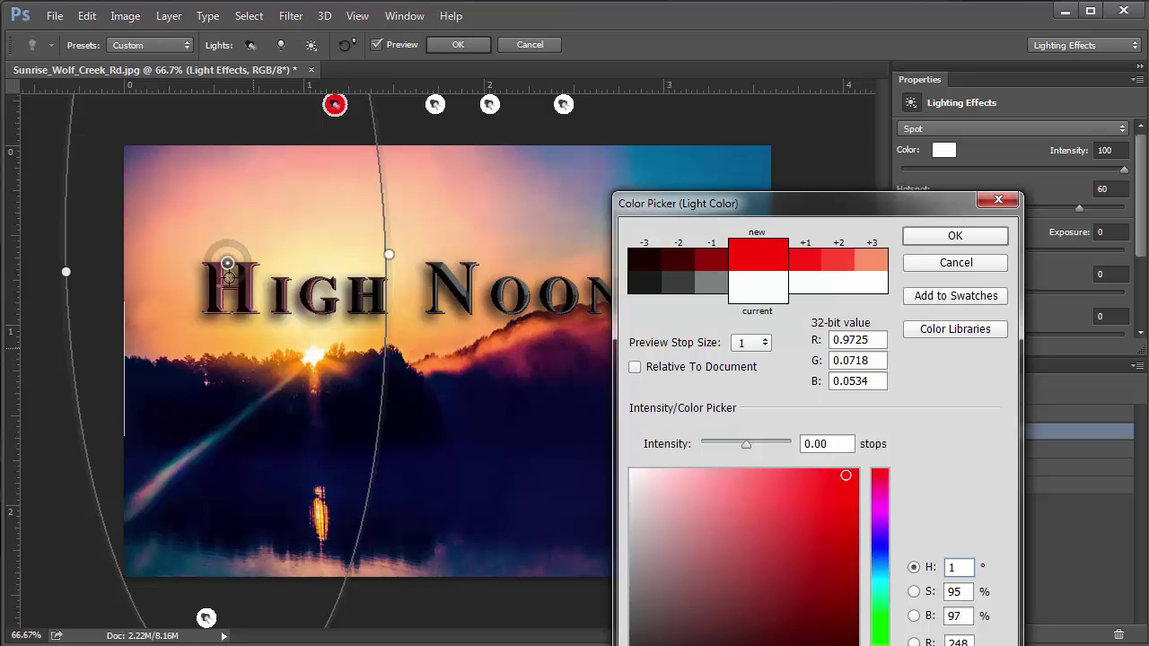
left_click(408, 256)
left_click_drag(408, 256, 227, 263)
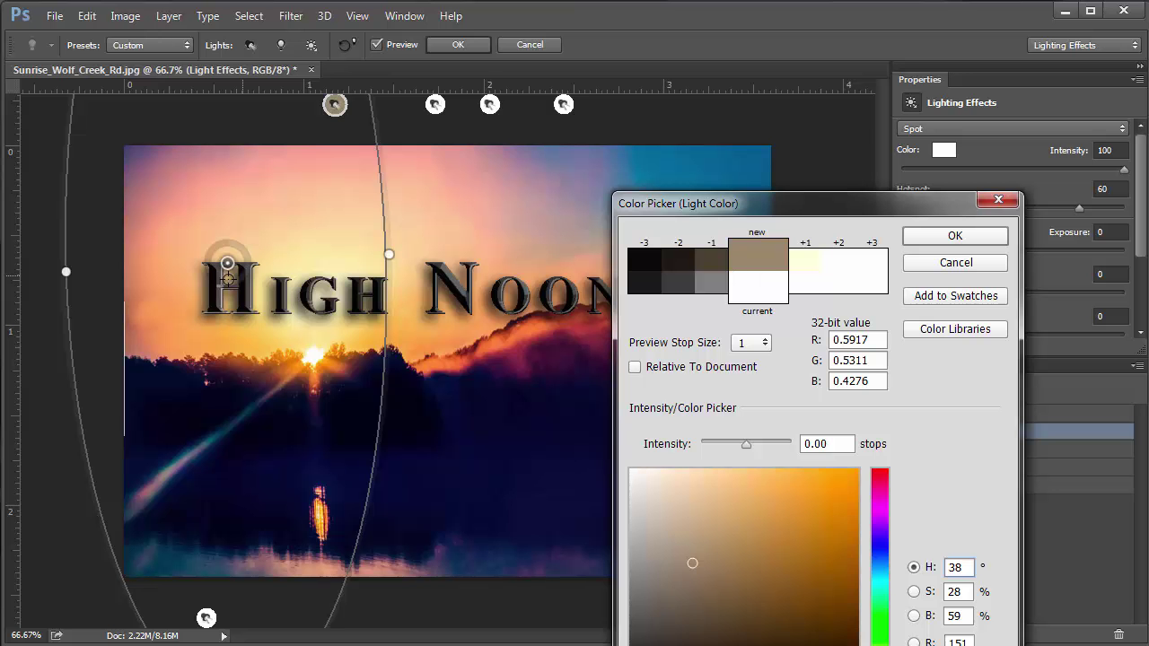
left_click_drag(228, 279, 231, 264)
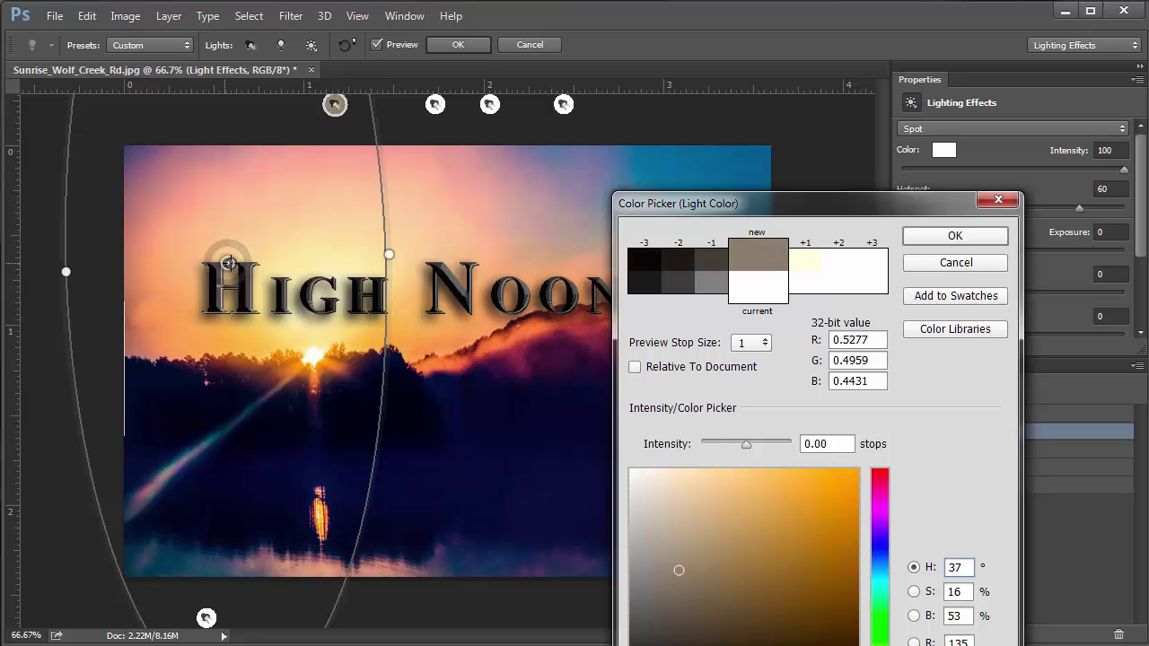
left_click(770, 292)
left_click(854, 472)
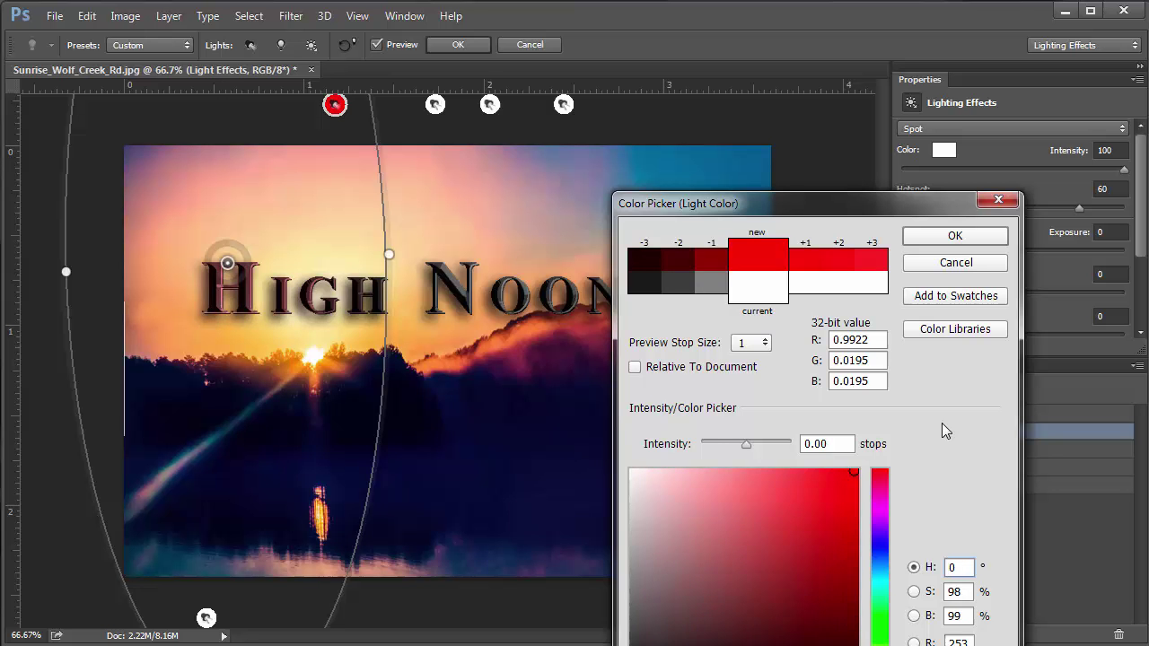
left_click(955, 237)
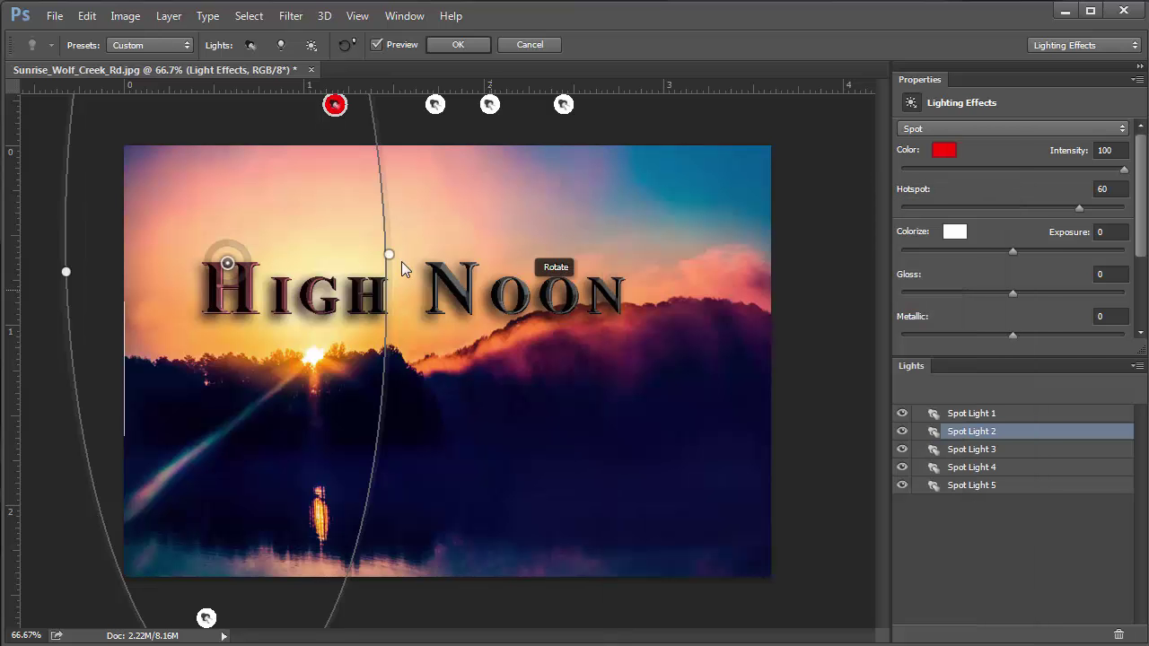
Widen Spot Light 2 slightly, shift it lower on the first H of High, and reduce its intensity to 85
mouse_move(389, 254)
left_mouse_down()
mouse_move(516, 266)
mouse_move(422, 272)
mouse_move(392, 258)
left_mouse_up()
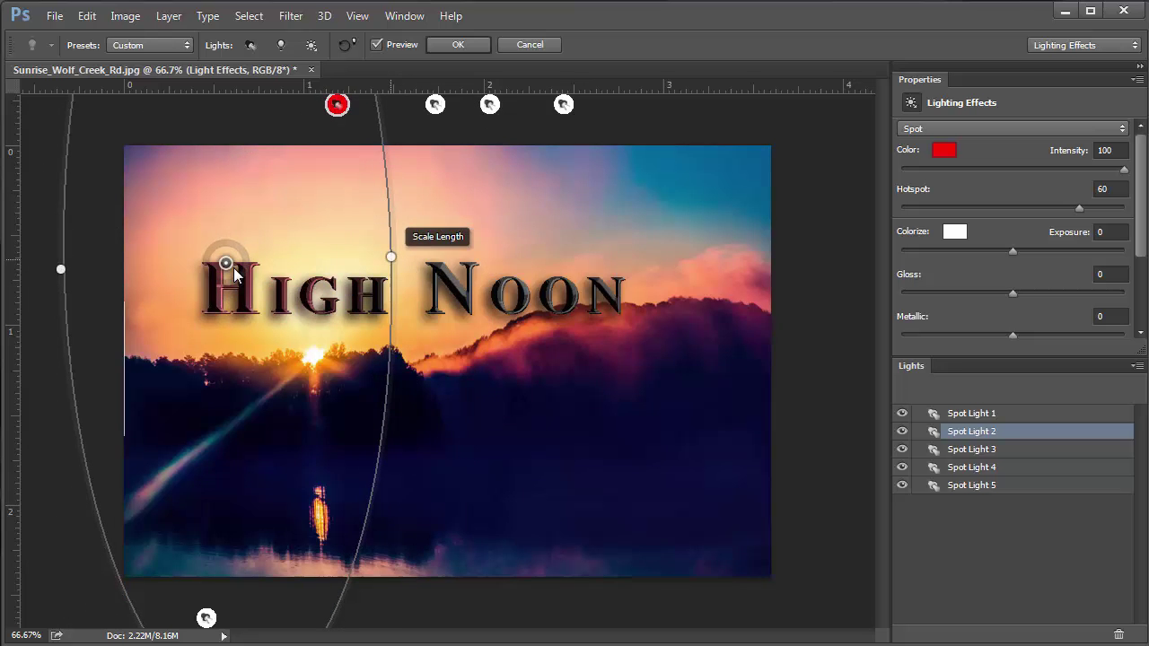
left_click_drag(227, 267, 235, 298)
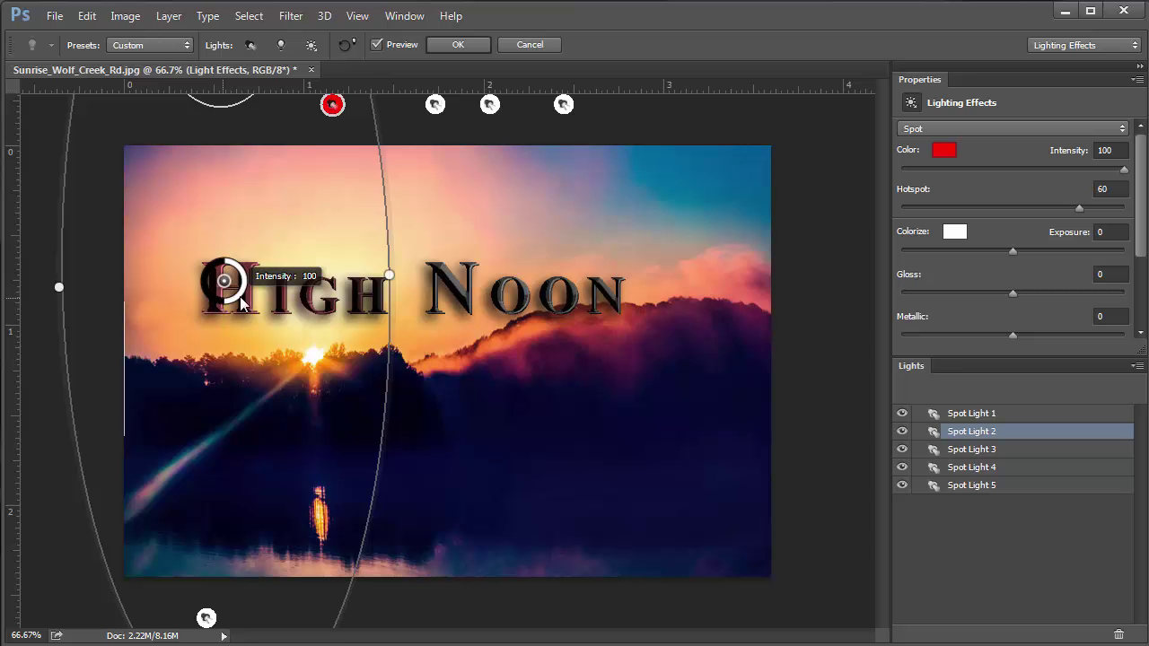
mouse_move(240, 298)
left_mouse_down()
mouse_move(242, 271)
mouse_move(235, 278)
mouse_move(246, 281)
left_mouse_up()
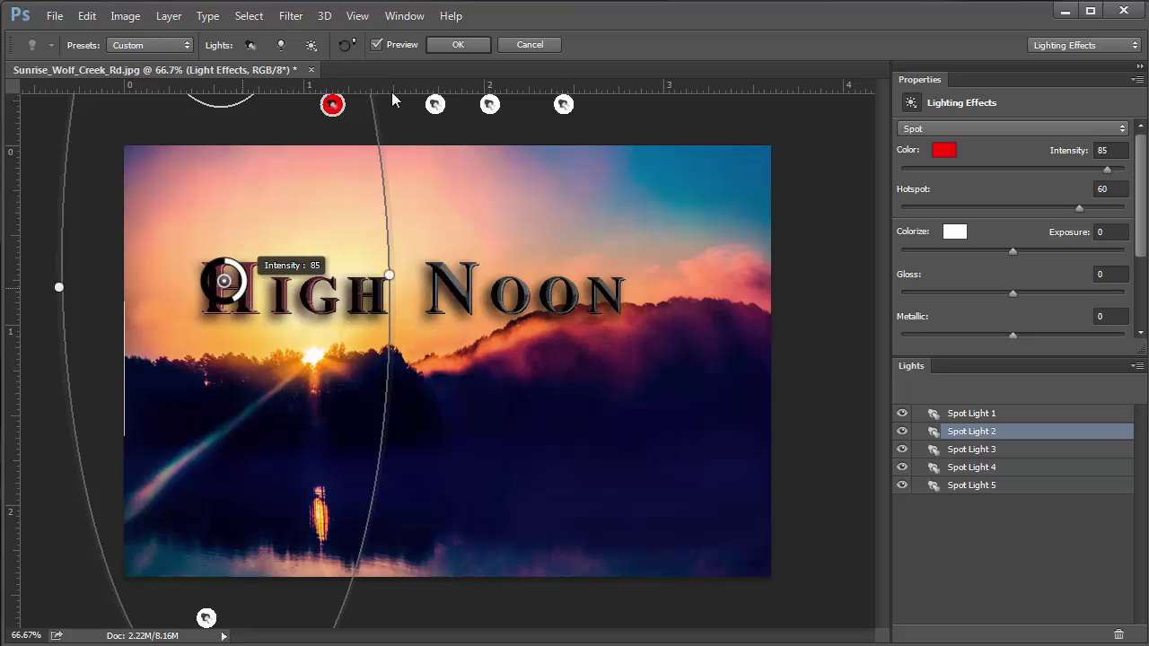
Move Spot Light 3 onto the last H of High, then enlarge and rotate its beam
left_click(435, 104)
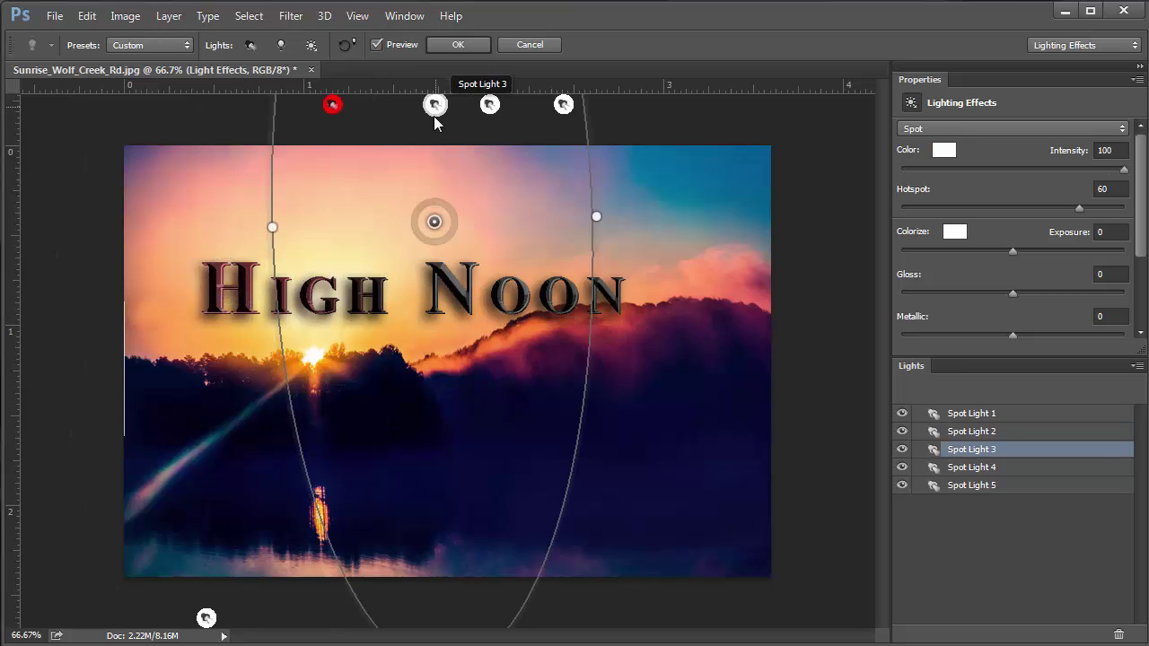
left_click_drag(434, 223, 366, 294)
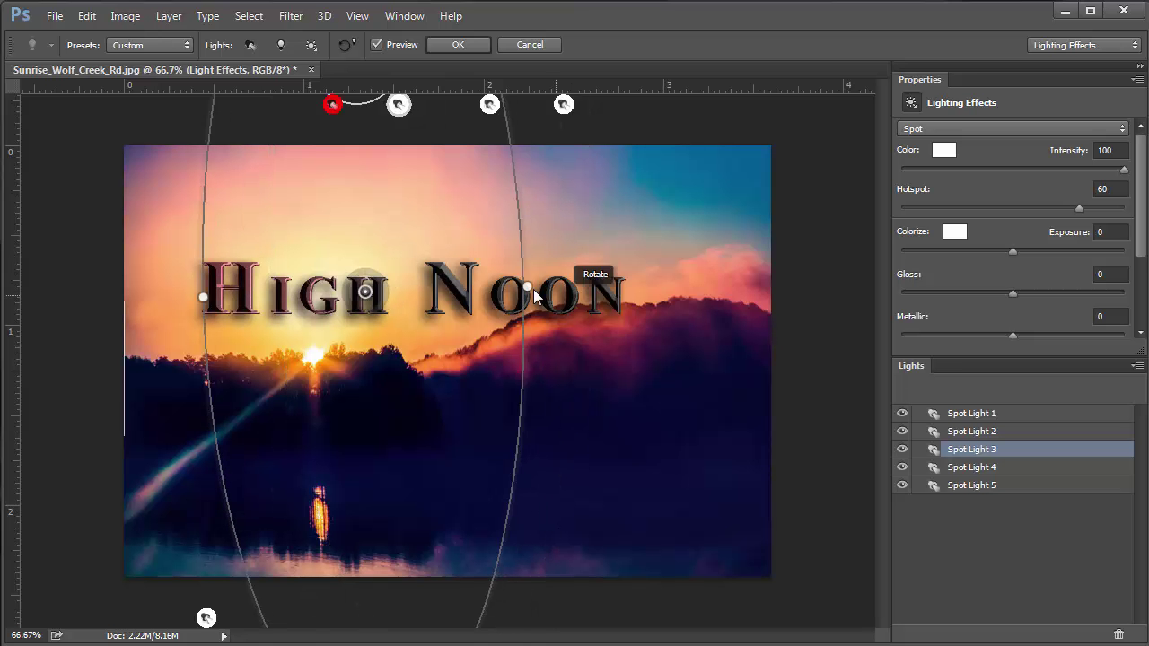
left_click_drag(527, 288, 564, 312)
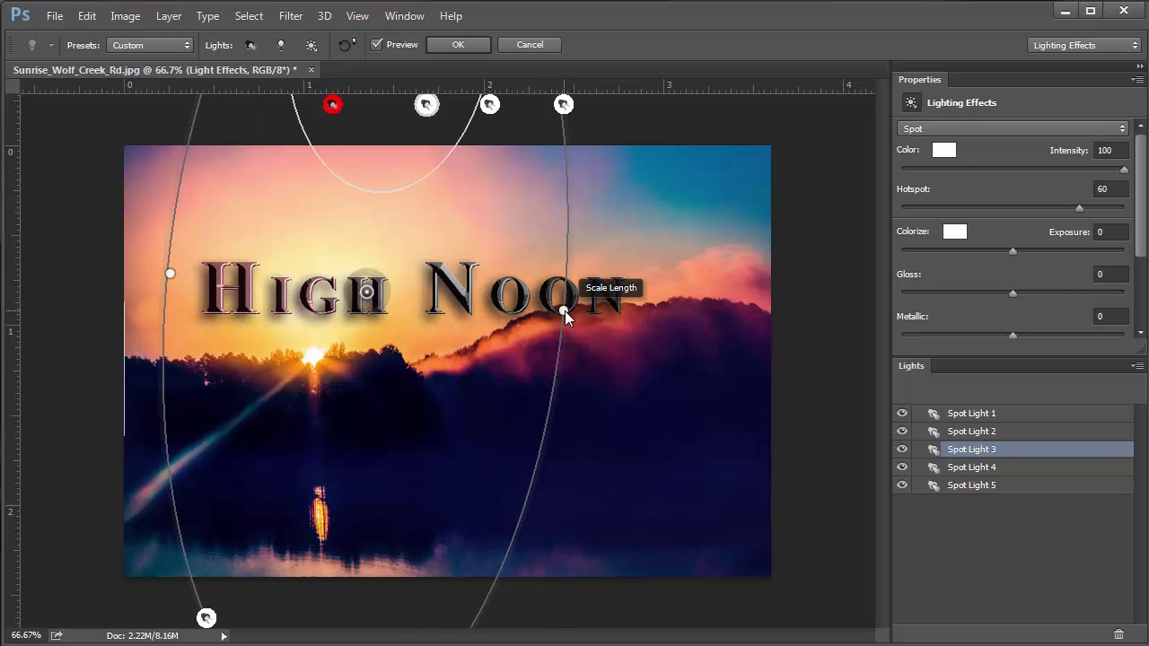
Set Spot Light 3's color to a muted purple sampled from the sky (H 249, S 21, B 62)
left_click(944, 151)
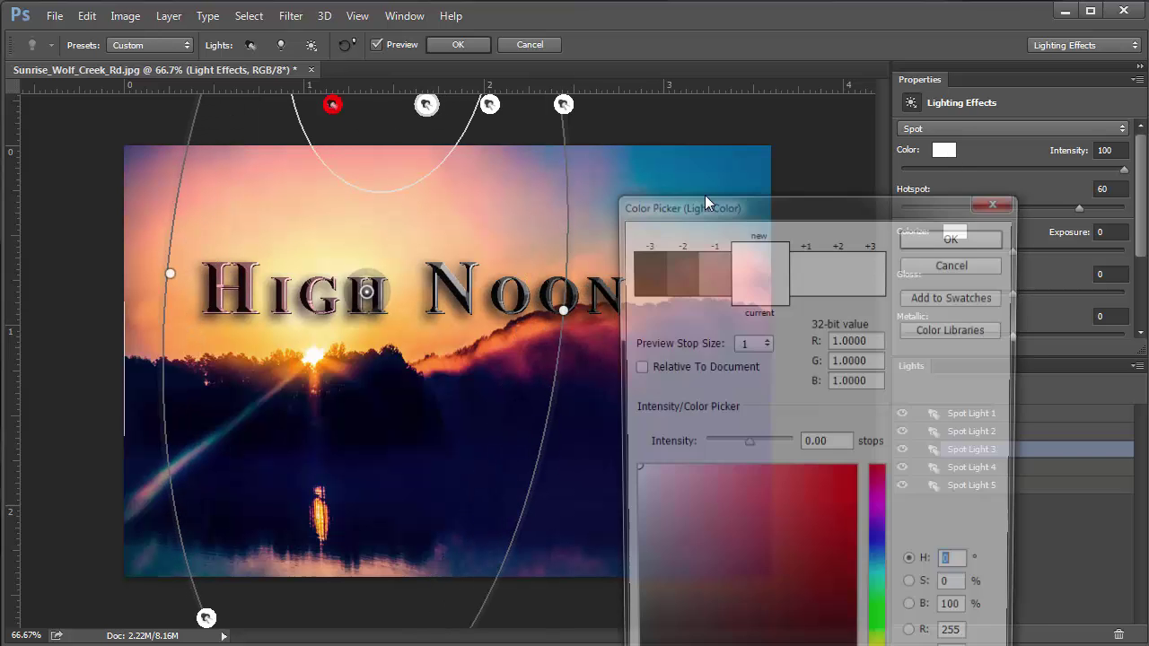
left_click(409, 222)
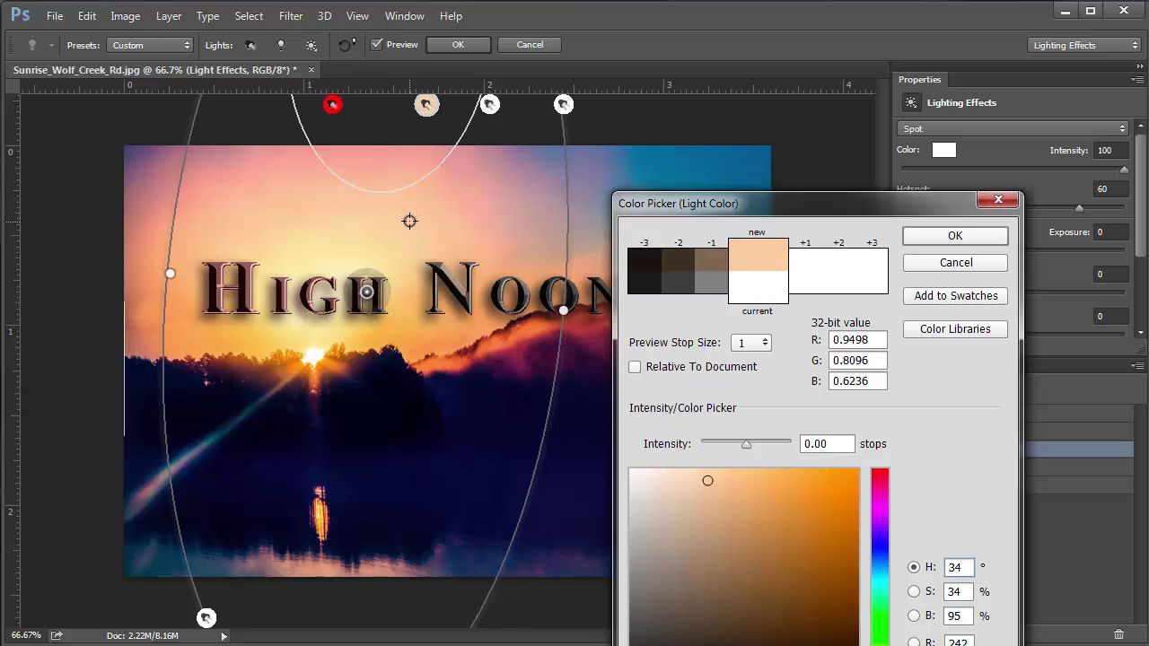
left_click(584, 174)
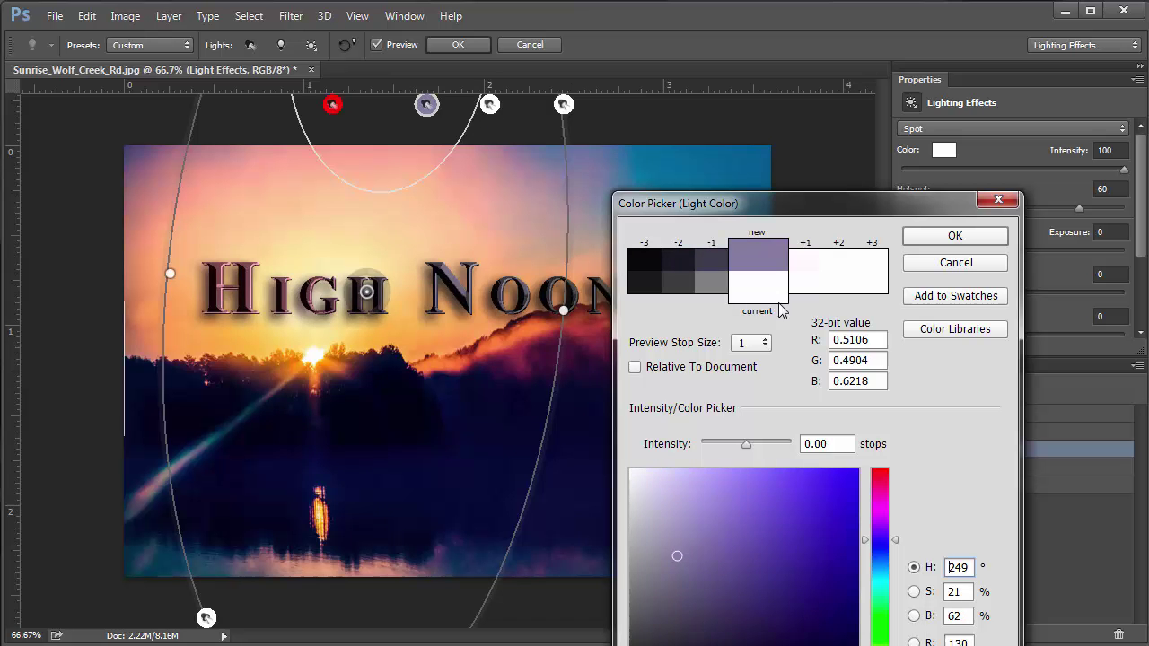
left_click(955, 237)
Rotate Spot Light 4's beam slightly counterclockwise and widen it above the word Noon
left_click(490, 105)
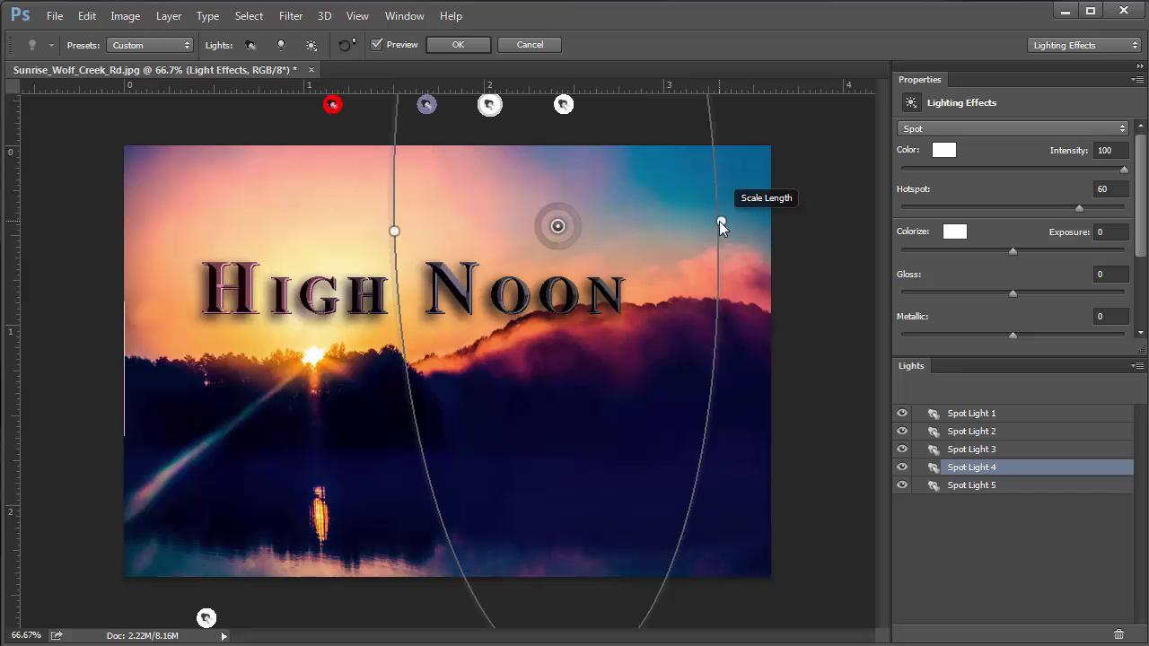
left_click_drag(721, 222, 725, 199)
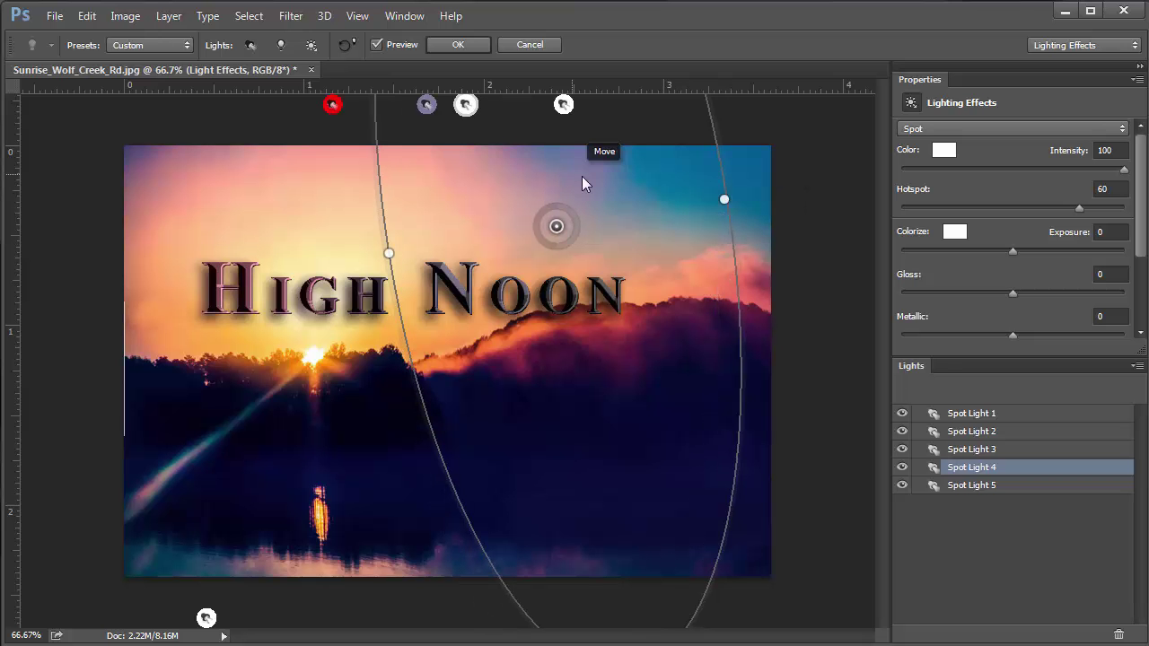
left_click_drag(586, 193, 579, 203)
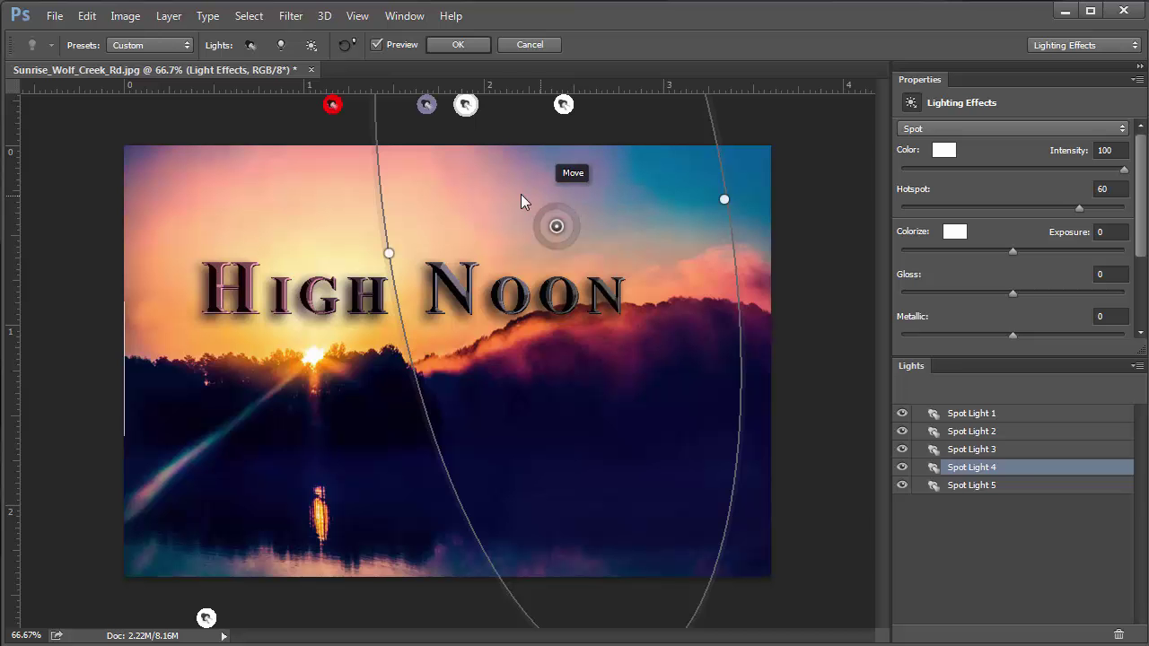
Set Spot Light 4's color to a salmon pink sampled from the sky (H 12, S 35, B 91)
left_click(944, 150)
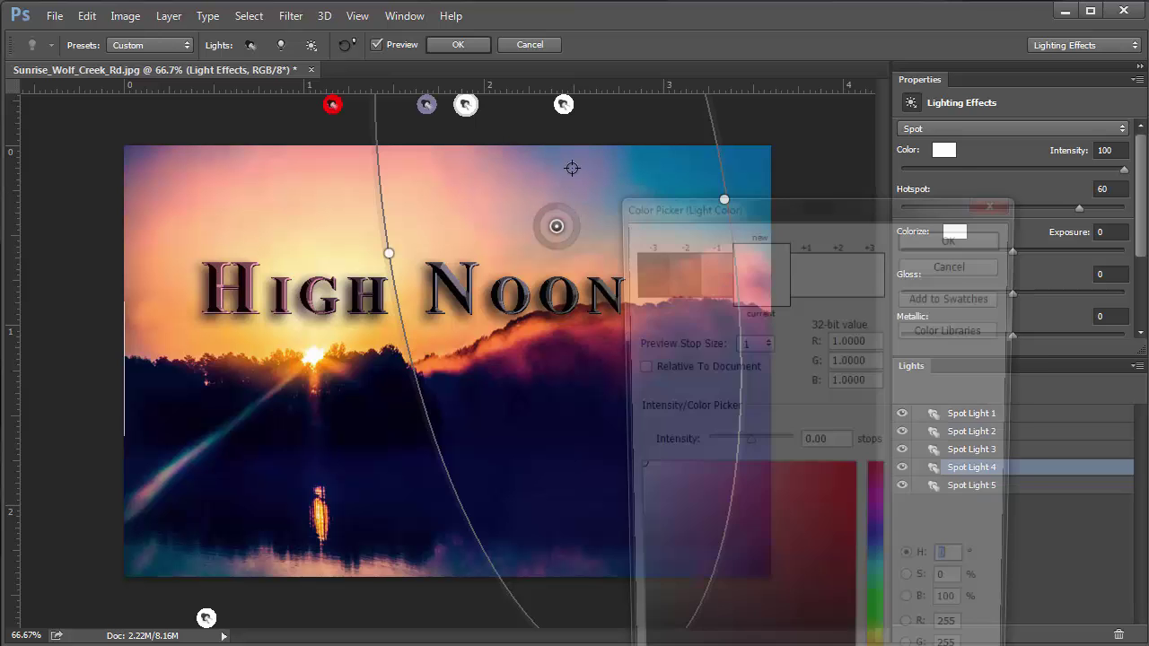
left_click(444, 156)
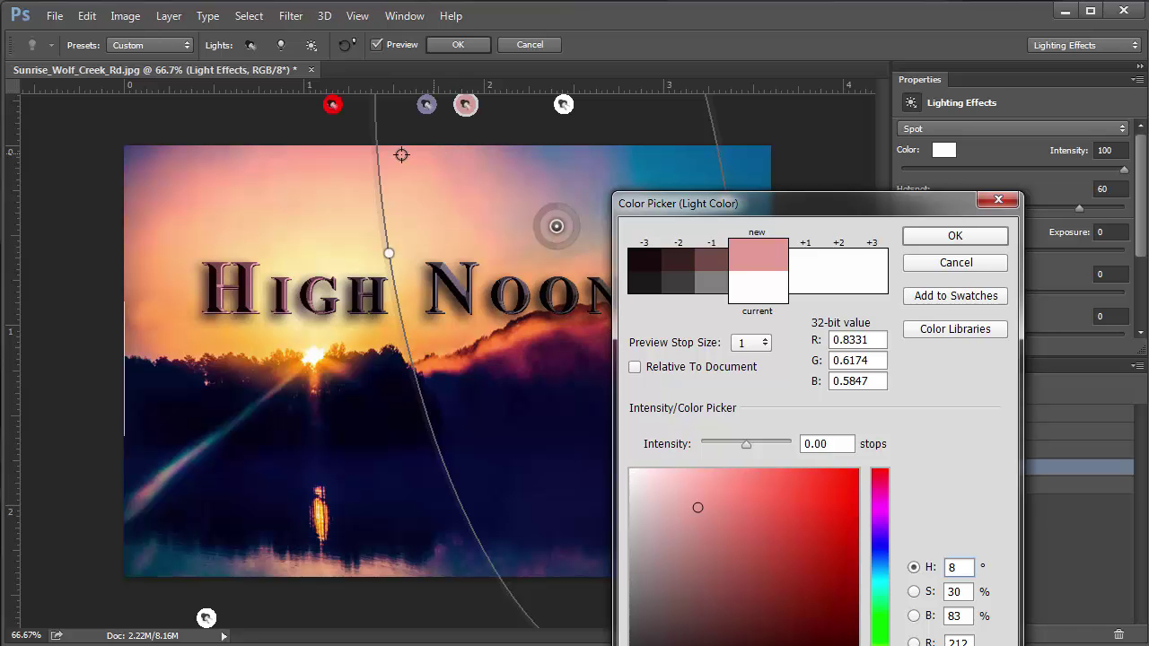
left_click(436, 160)
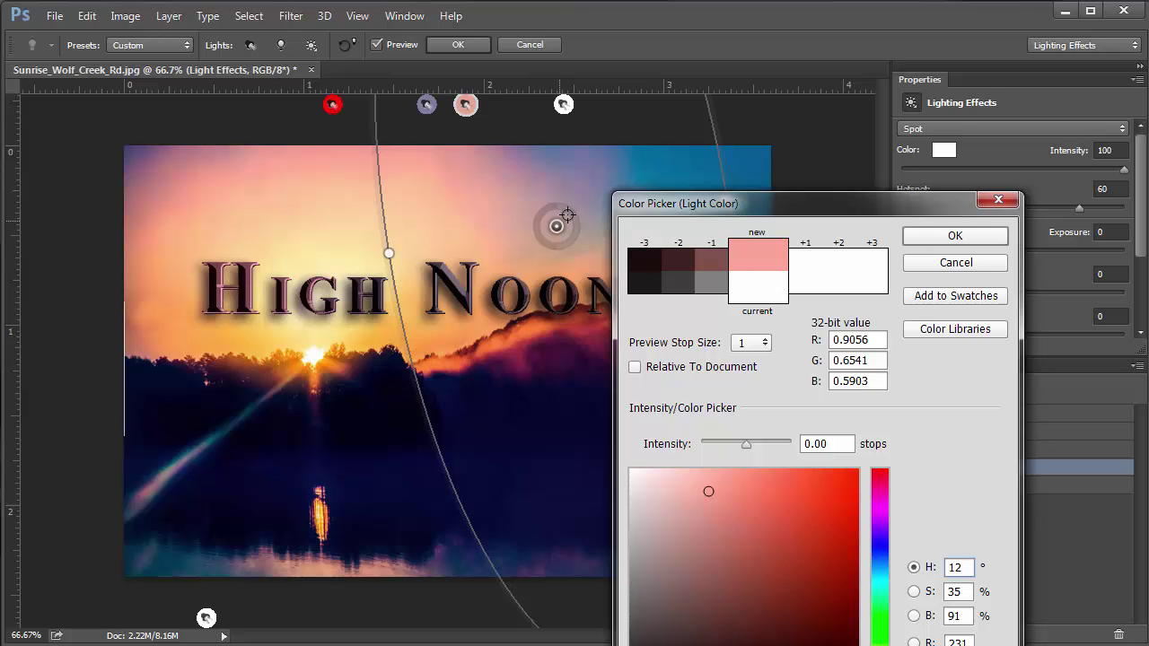
left_click(954, 237)
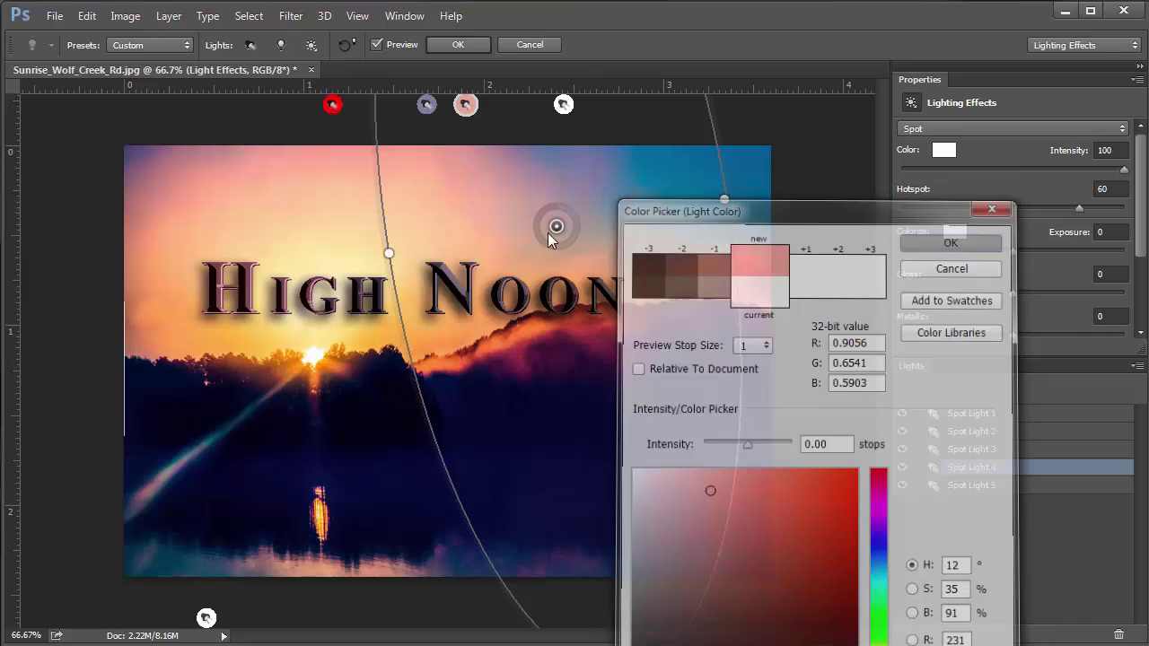
Set Spot Light 4's intensity to -100, and move it onto the first O of Noon with a wider beam
mouse_move(545, 245)
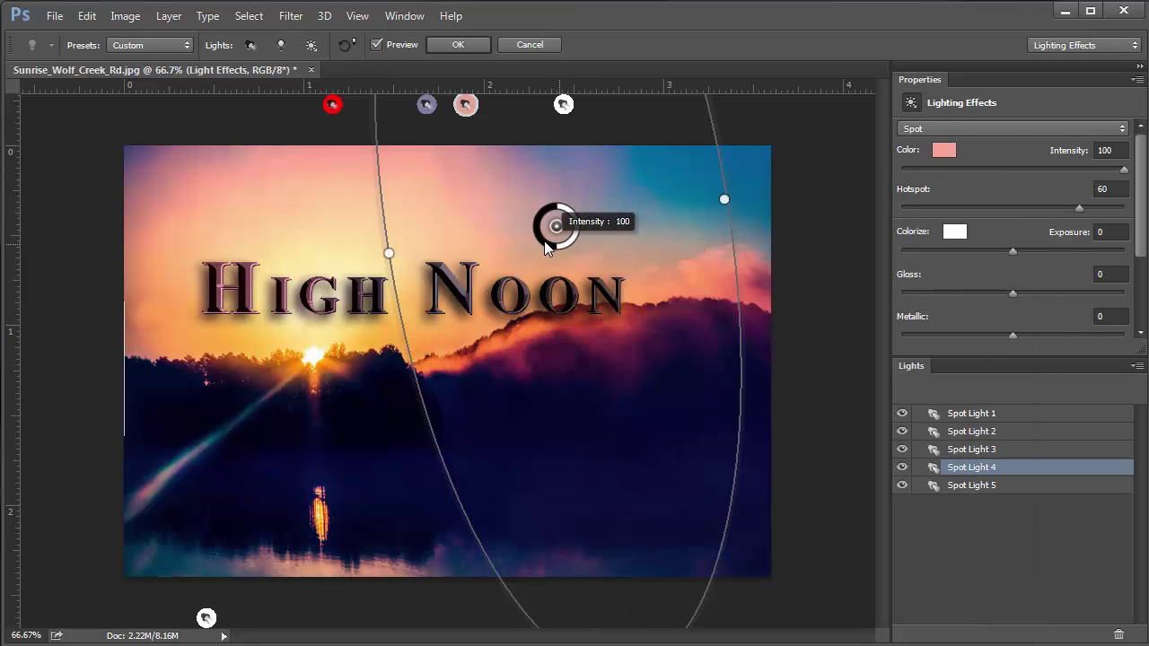
left_click_drag(546, 244, 532, 298)
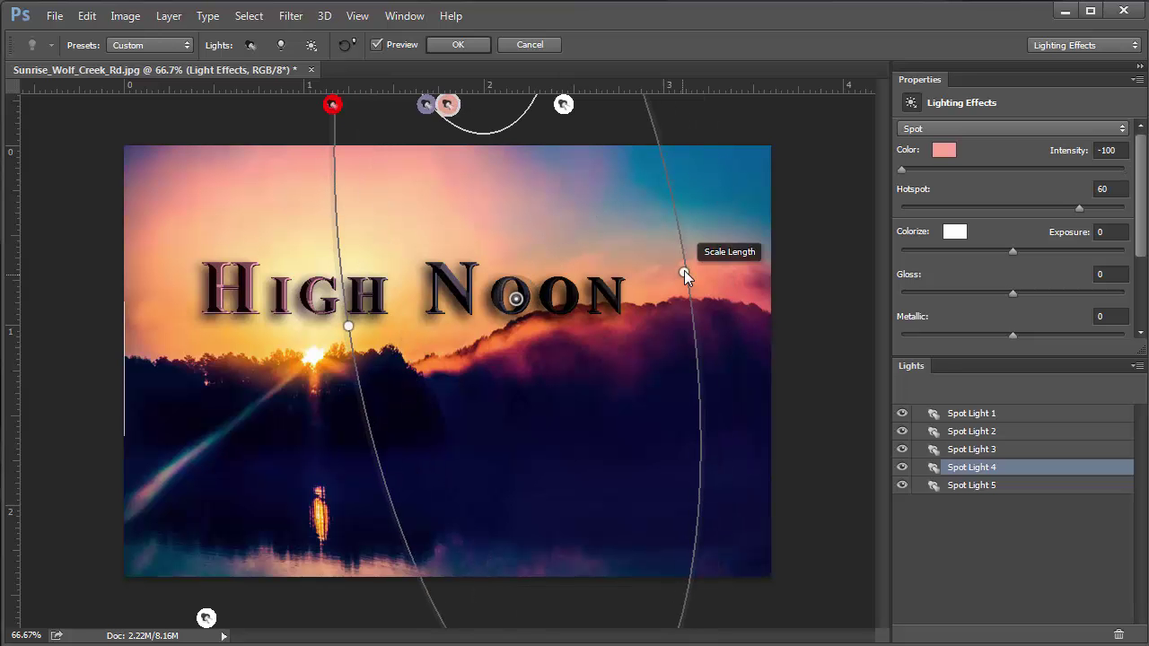
left_click_drag(684, 270, 727, 267)
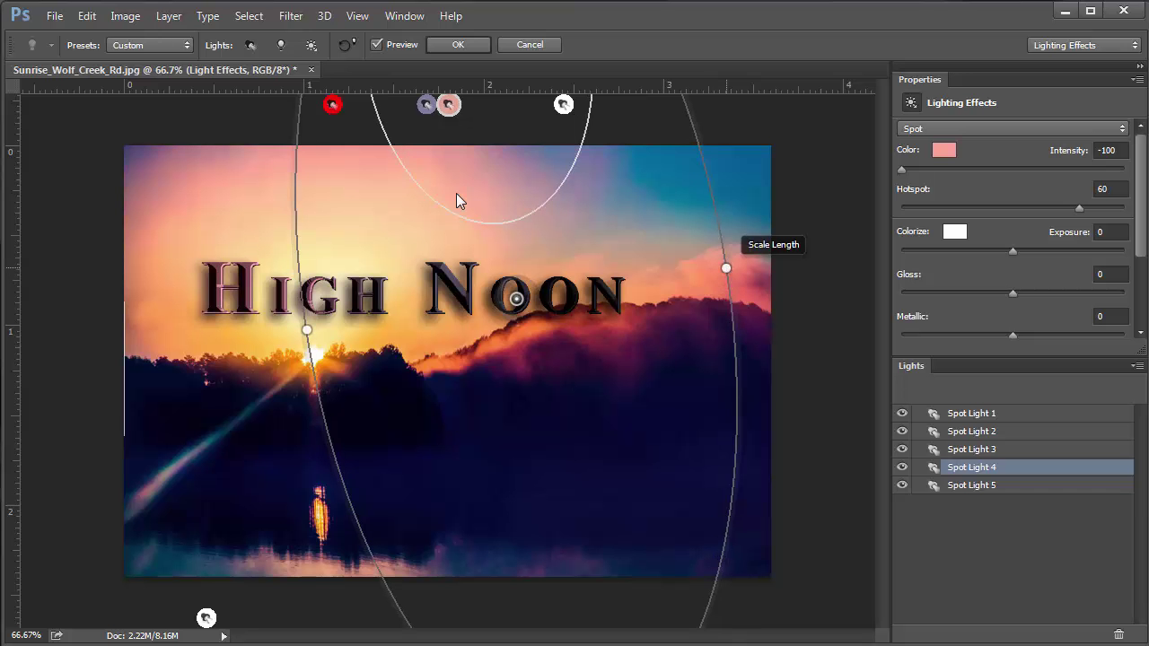
Move Spot Light 5 onto the second O of Noon so its beam covers the word
left_click(564, 105)
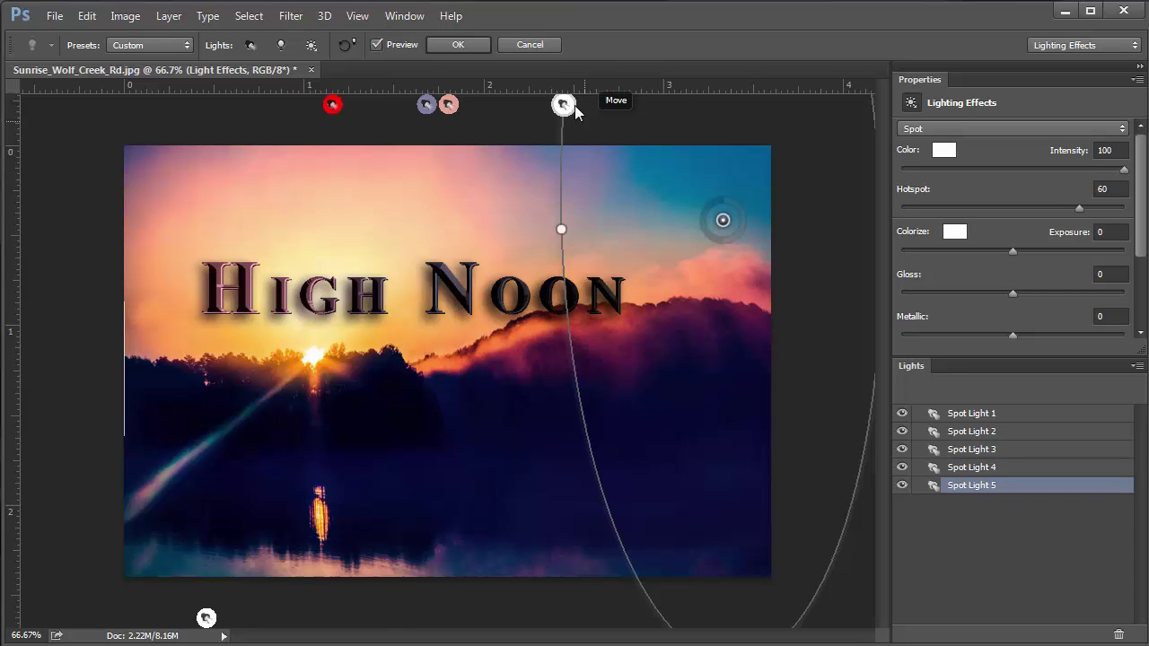
left_click_drag(723, 221, 679, 267)
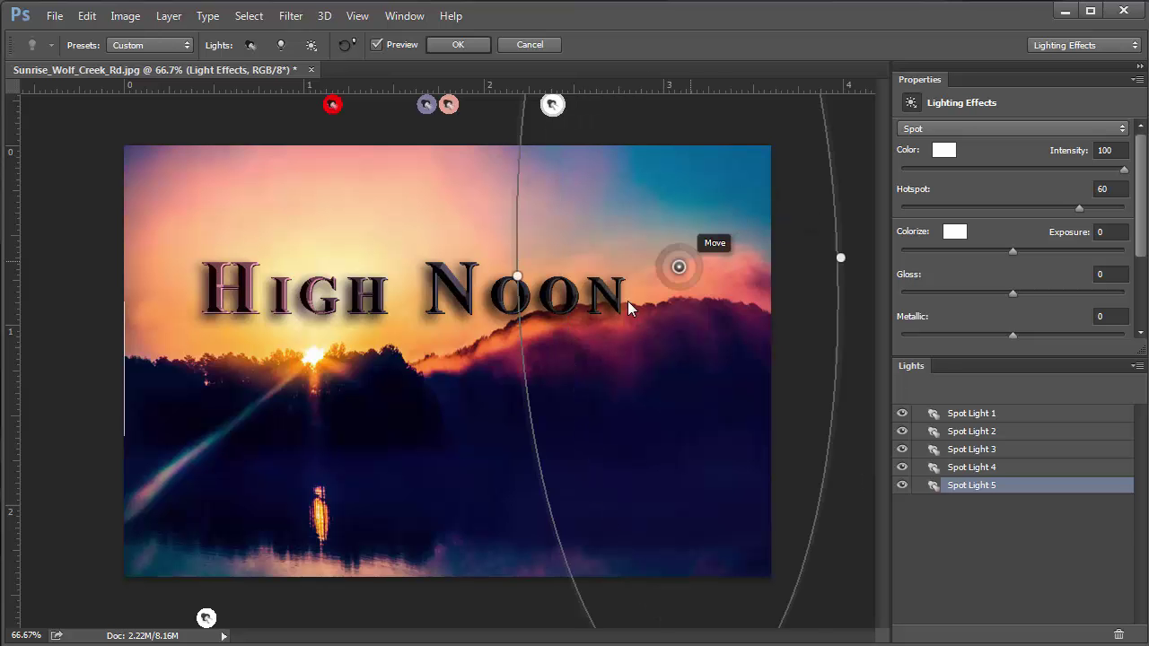
left_click_drag(627, 301, 595, 316)
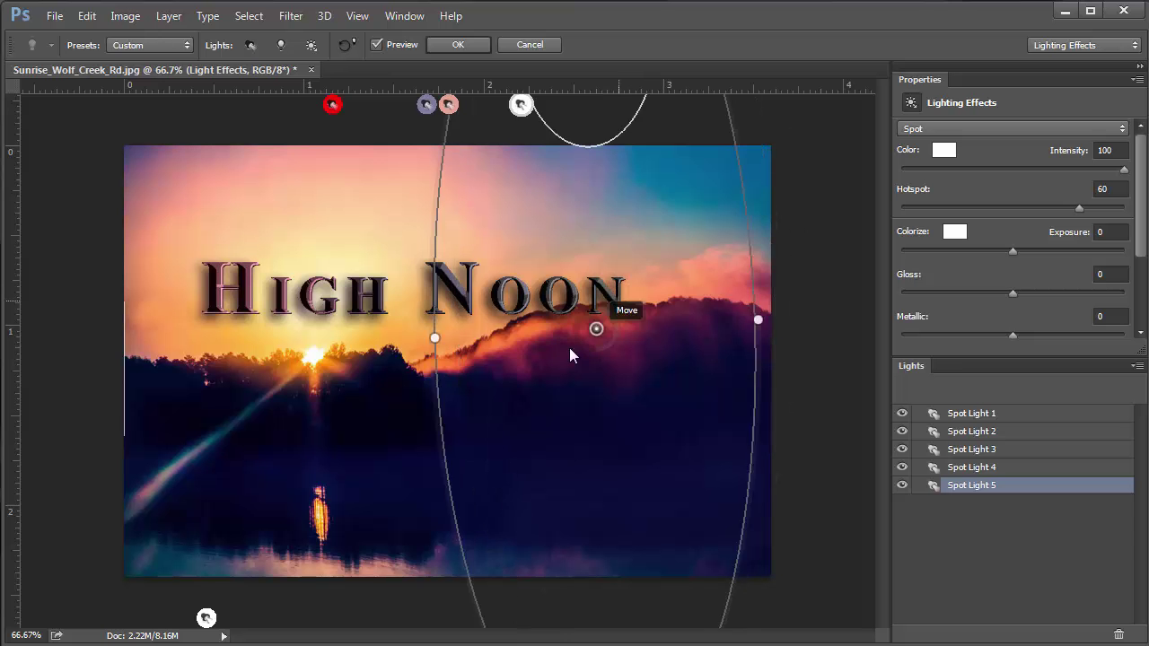
left_click_drag(570, 356, 615, 311)
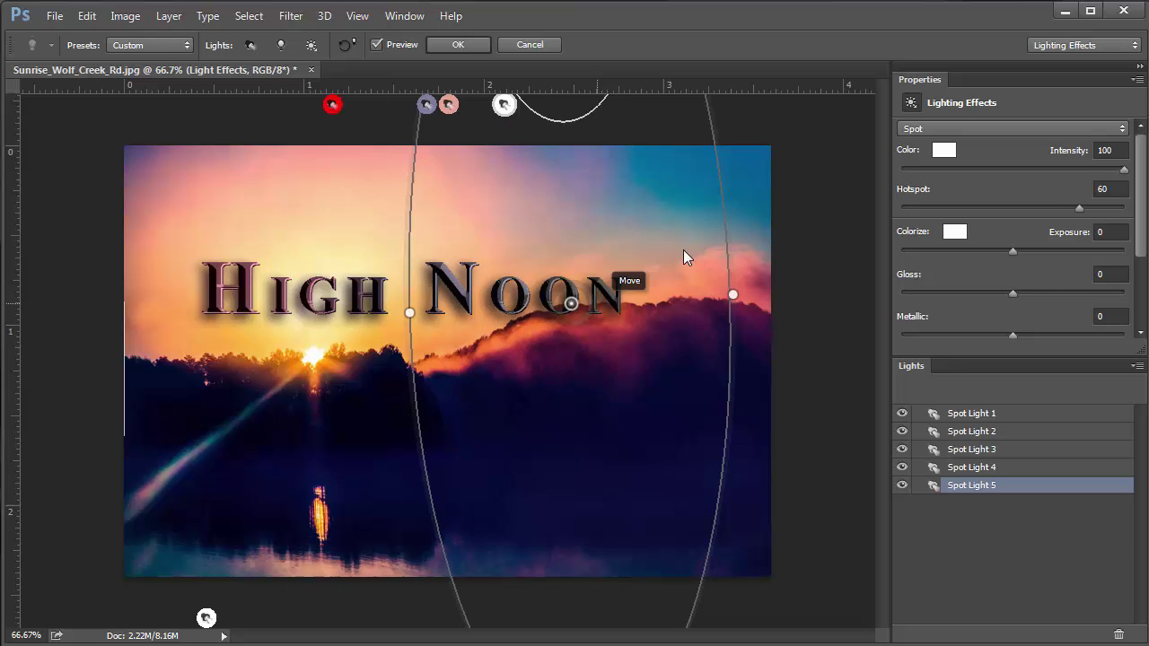
Set Spot Light 5's color to an orange sampled from the photo (H 19, S 70, B 84) and apply the lighting effects
left_click(943, 150)
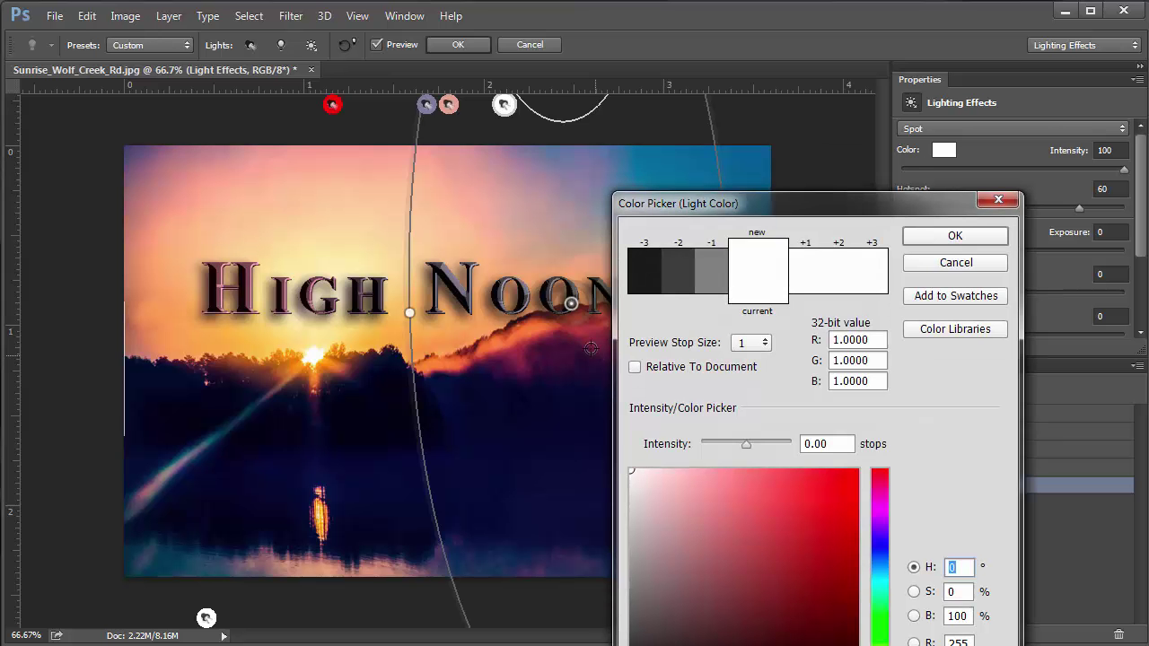
left_click(592, 350)
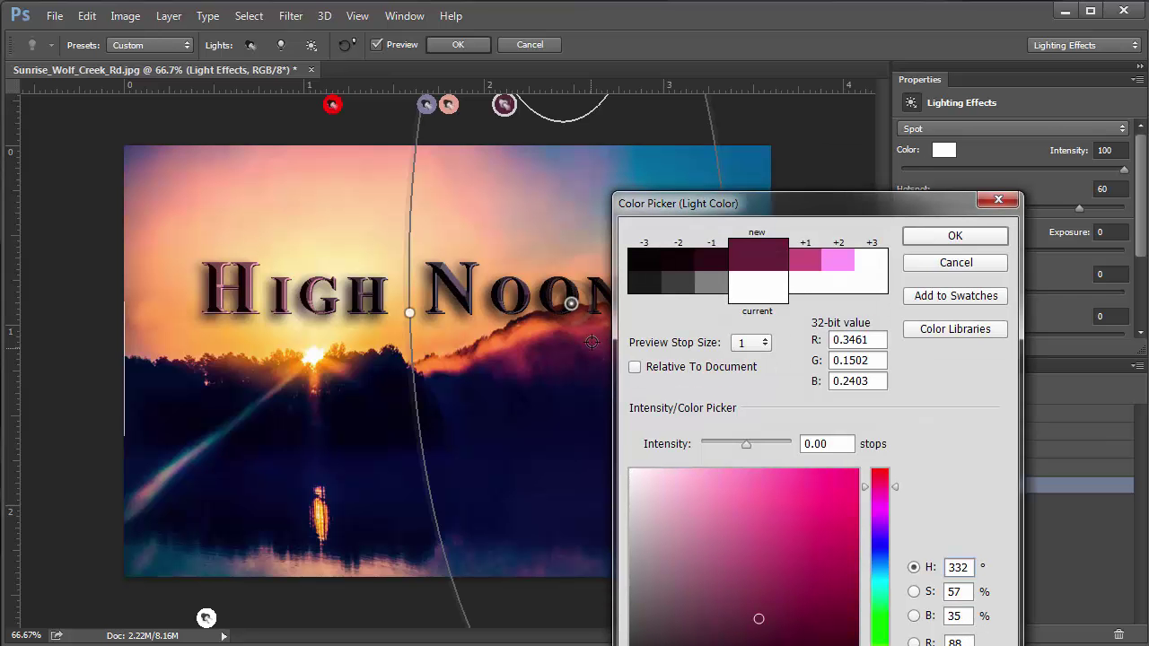
left_click(512, 339)
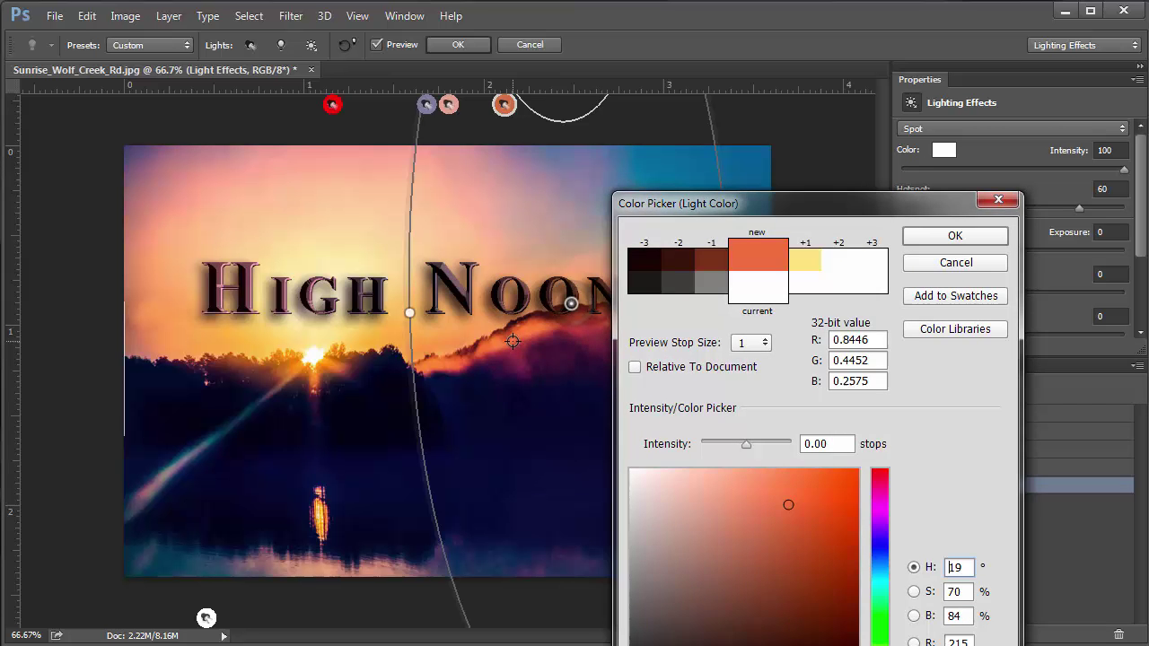
left_click(939, 239)
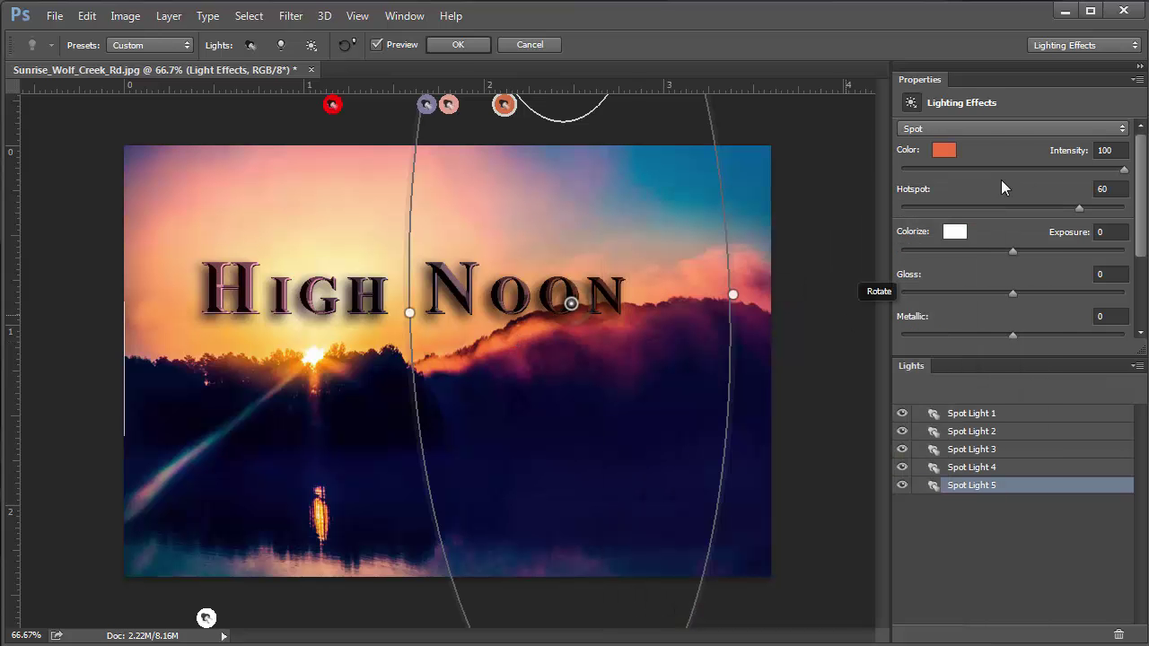
left_click(454, 47)
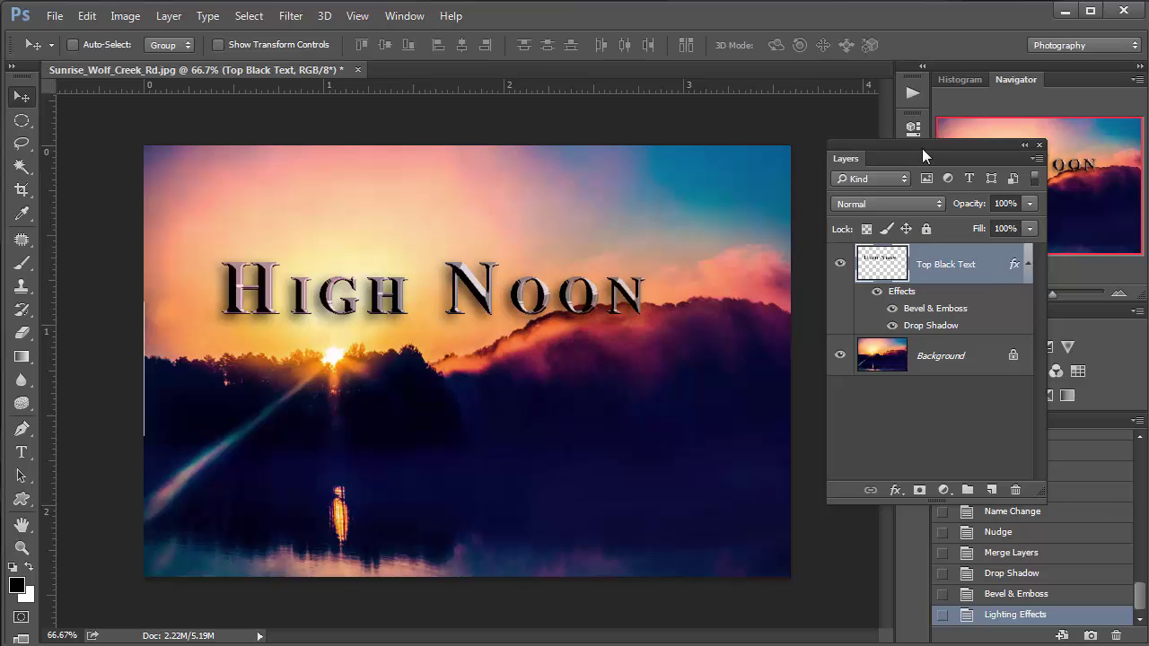
Compare the title before and after lighting by switching repeatedly between the Bevel & Emboss and Lighting Effects history states
left_click_drag(863, 156, 777, 33)
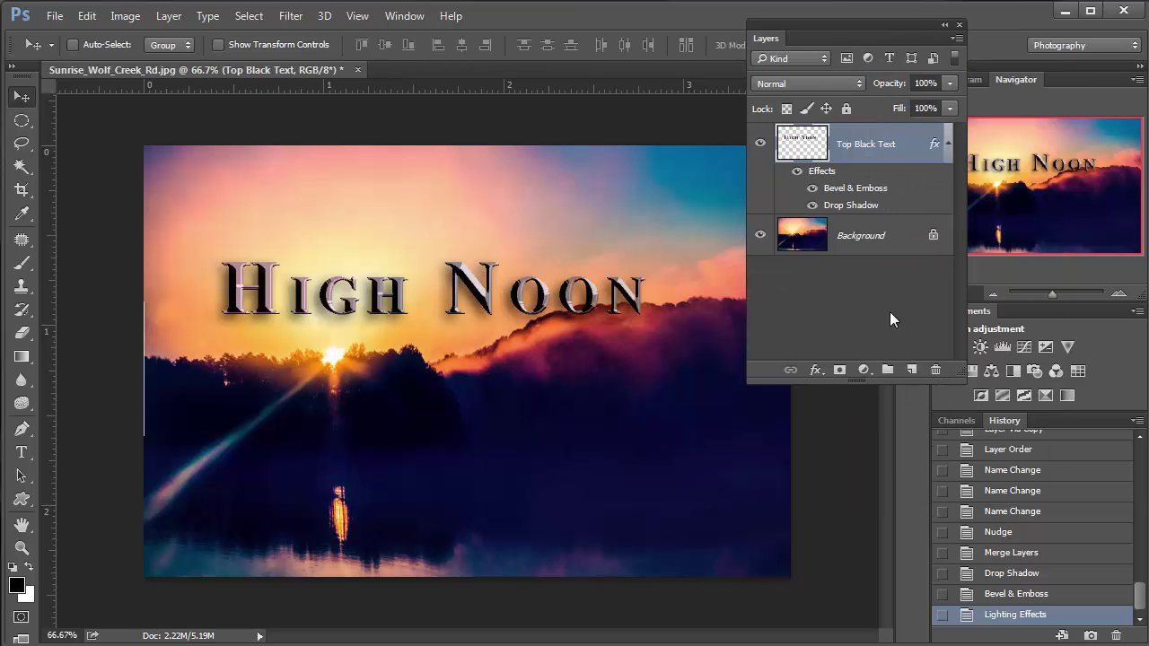
left_click(1007, 594)
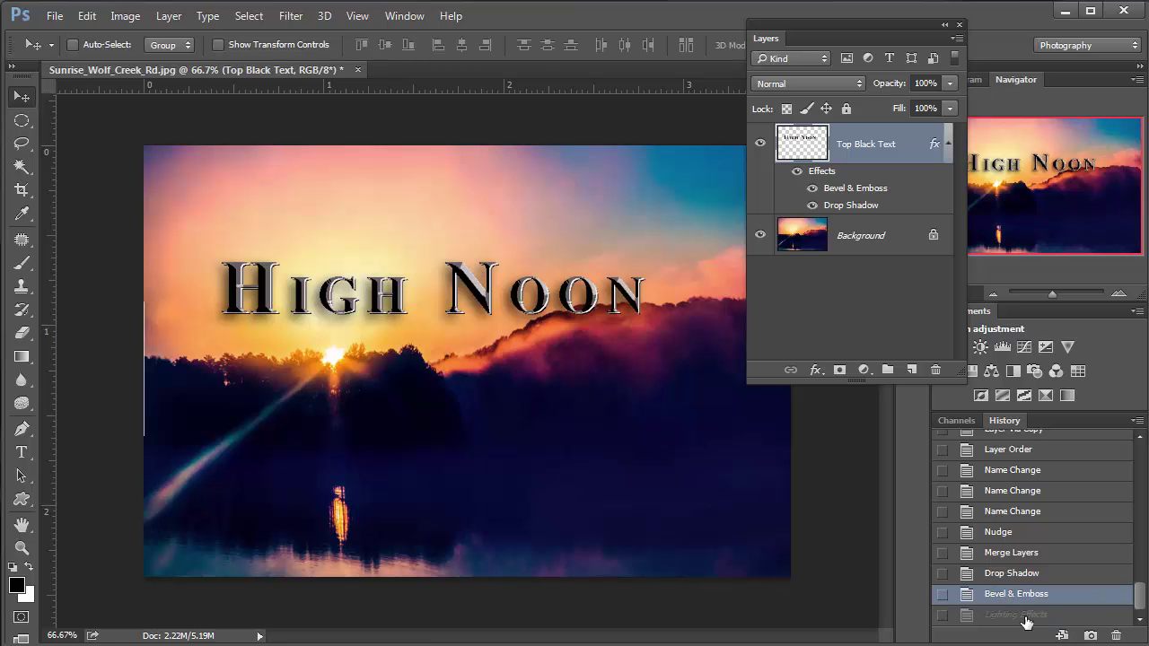
left_click(1026, 616)
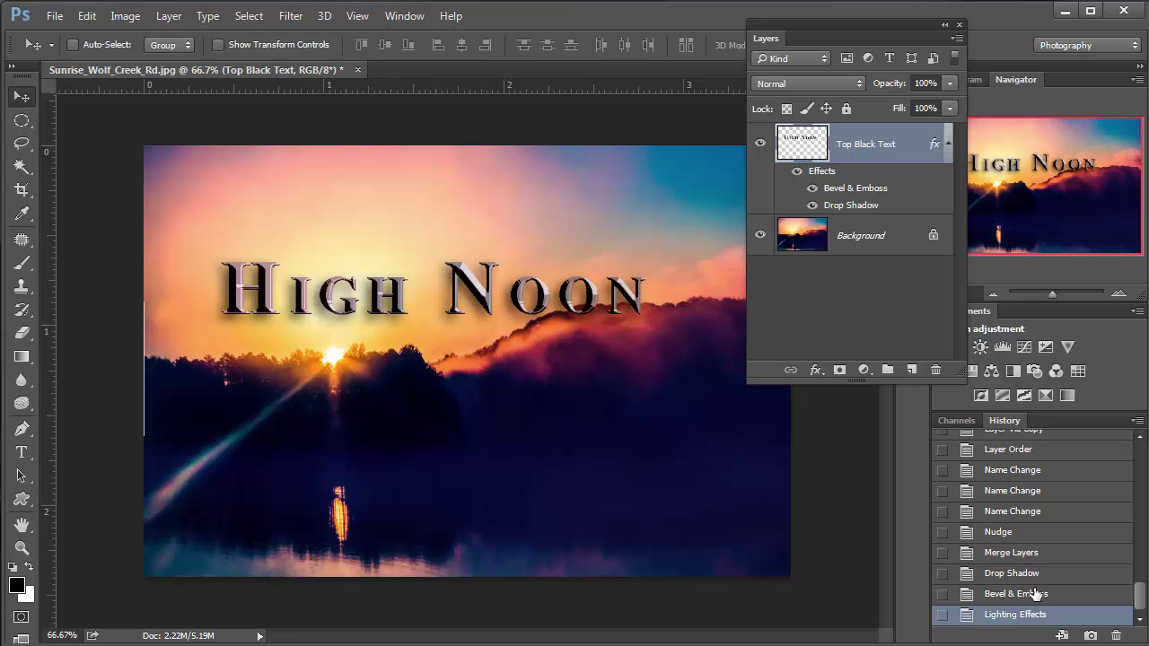
left_click(1035, 596)
left_click(1032, 616)
left_click(1035, 596)
left_click(1034, 618)
left_click(1035, 595)
left_click(1032, 616)
left_click(1022, 596)
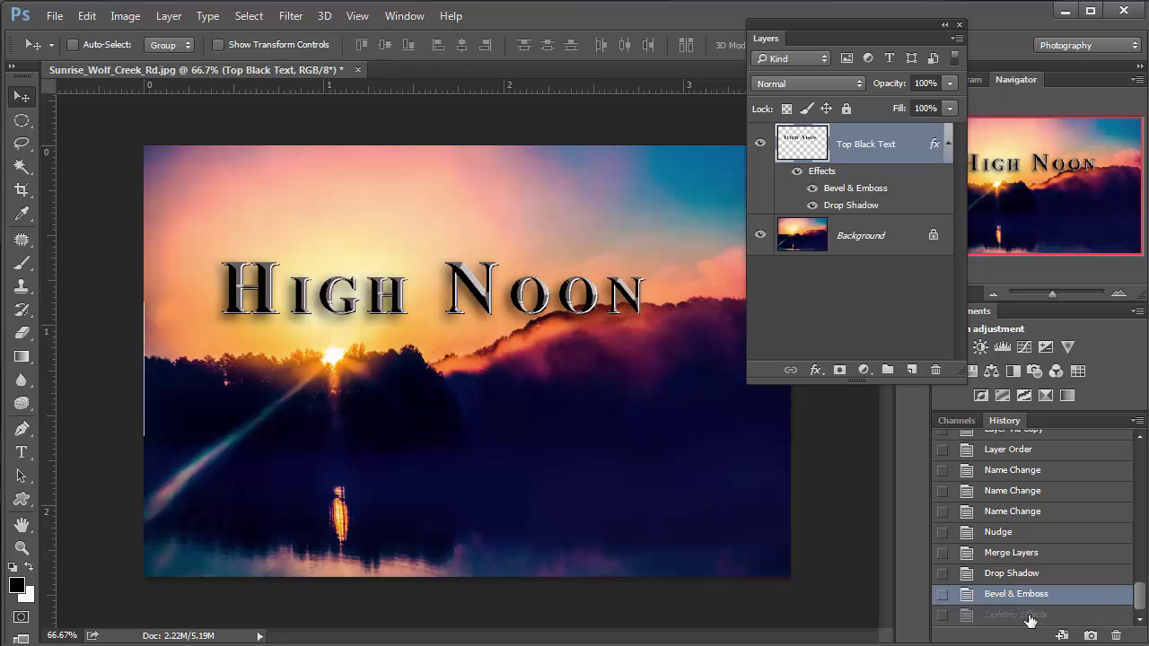
left_click(1028, 616)
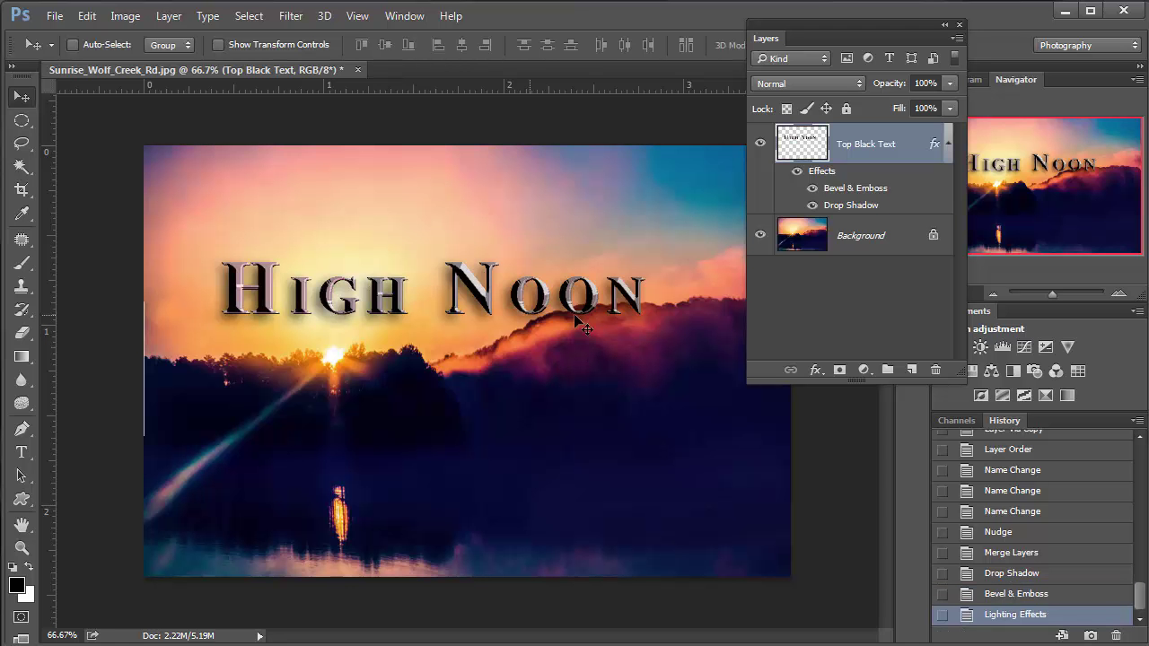
left_click(1028, 597)
left_click(1040, 615)
Start the Lighting Effects filter again on the Top Black Text layer and load the RGB Lights preset
left_click_drag(847, 24, 956, 50)
left_click_drag(1044, 106, 1138, 160)
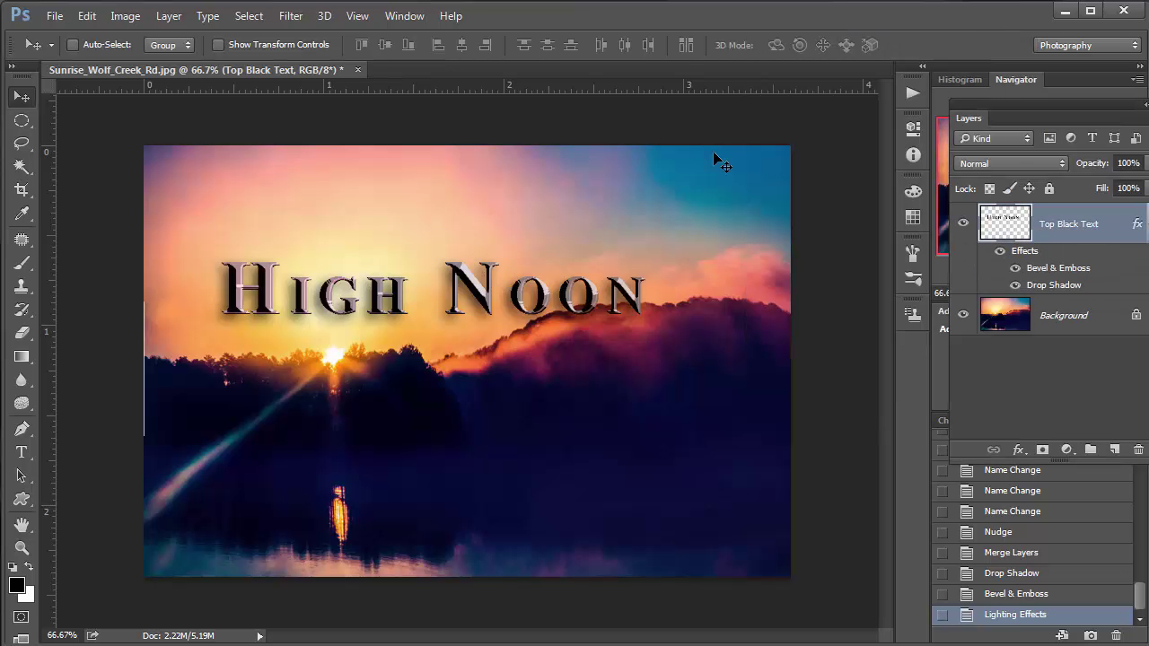
left_click(294, 16)
mouse_move(370, 282)
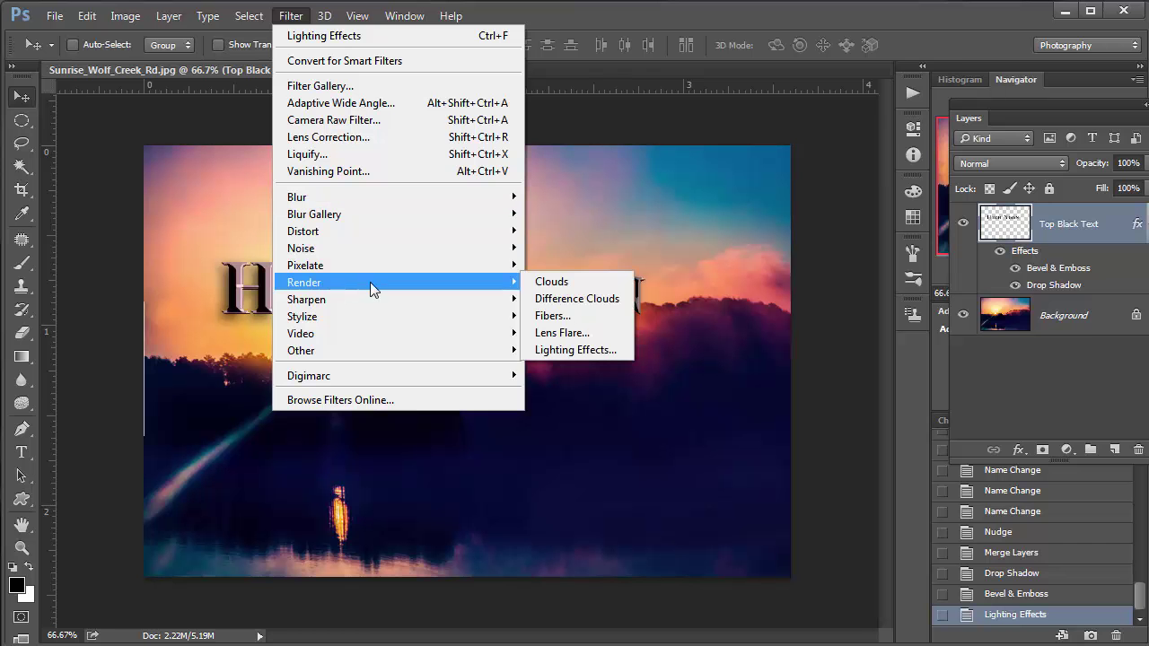
left_click(565, 350)
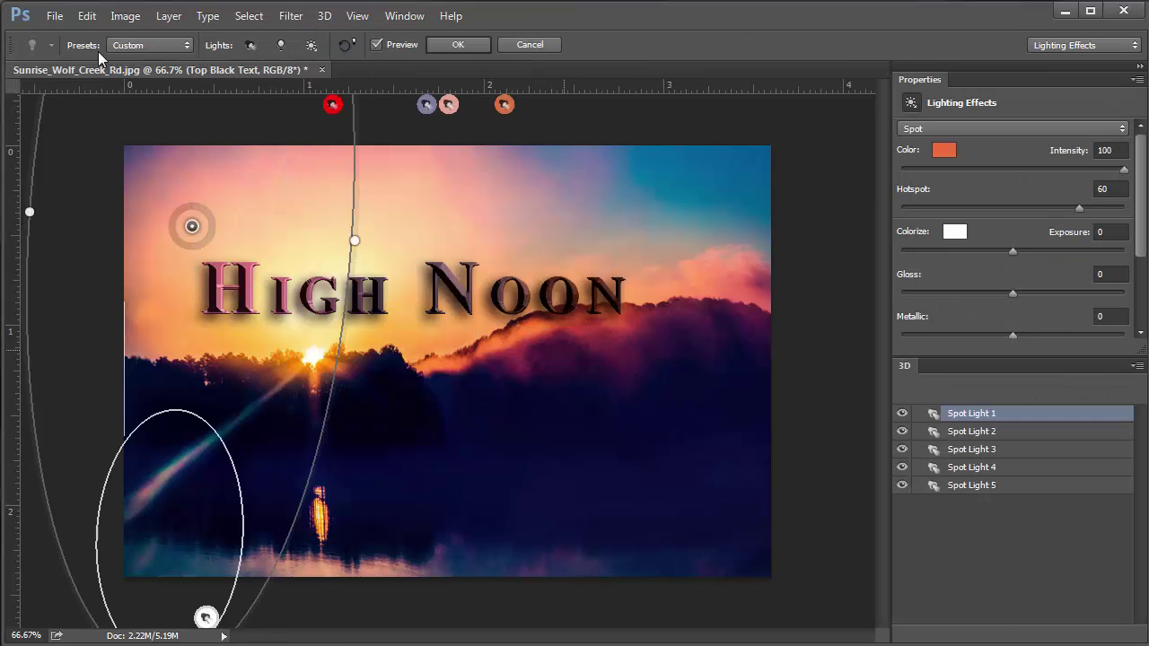
left_click(126, 45)
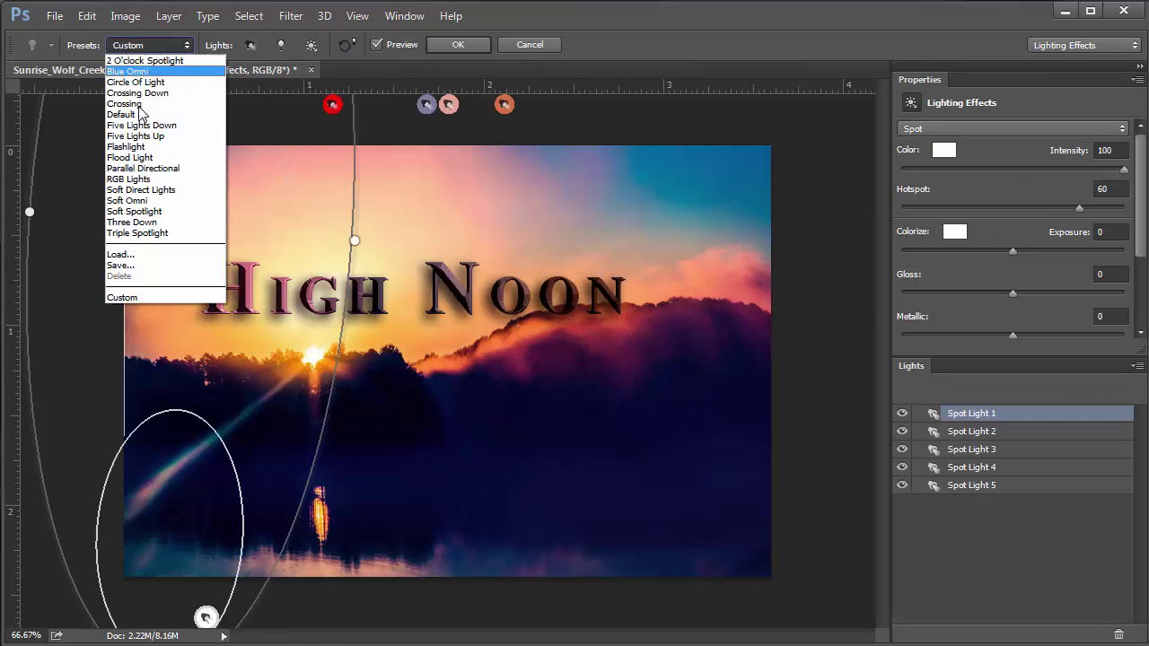
left_click(137, 180)
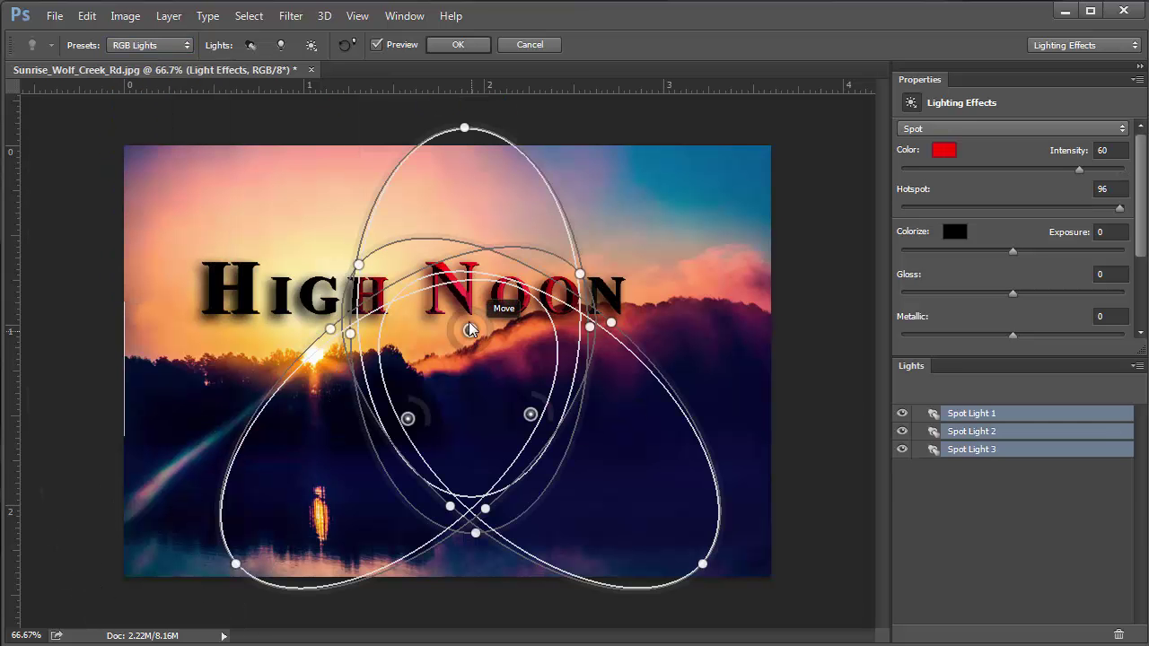
Shift and rotate the three RGB spotlights together, and rotate the green Spot Light 2's beam clockwise on its own
left_click_drag(537, 340, 530, 304)
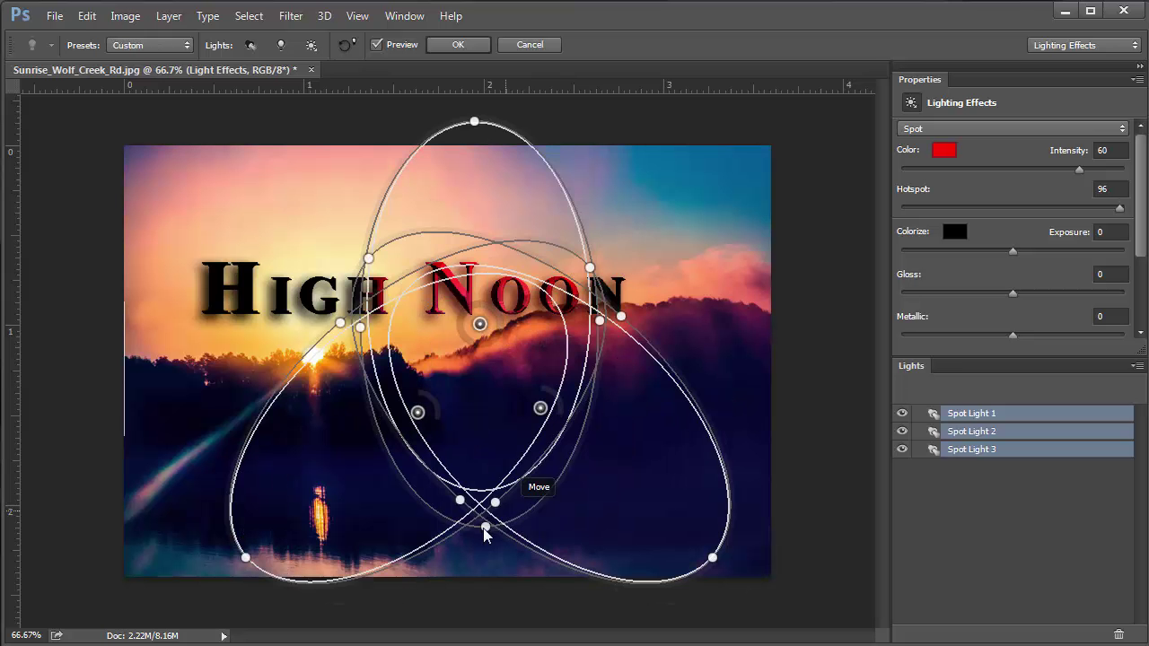
left_click_drag(488, 540, 529, 563)
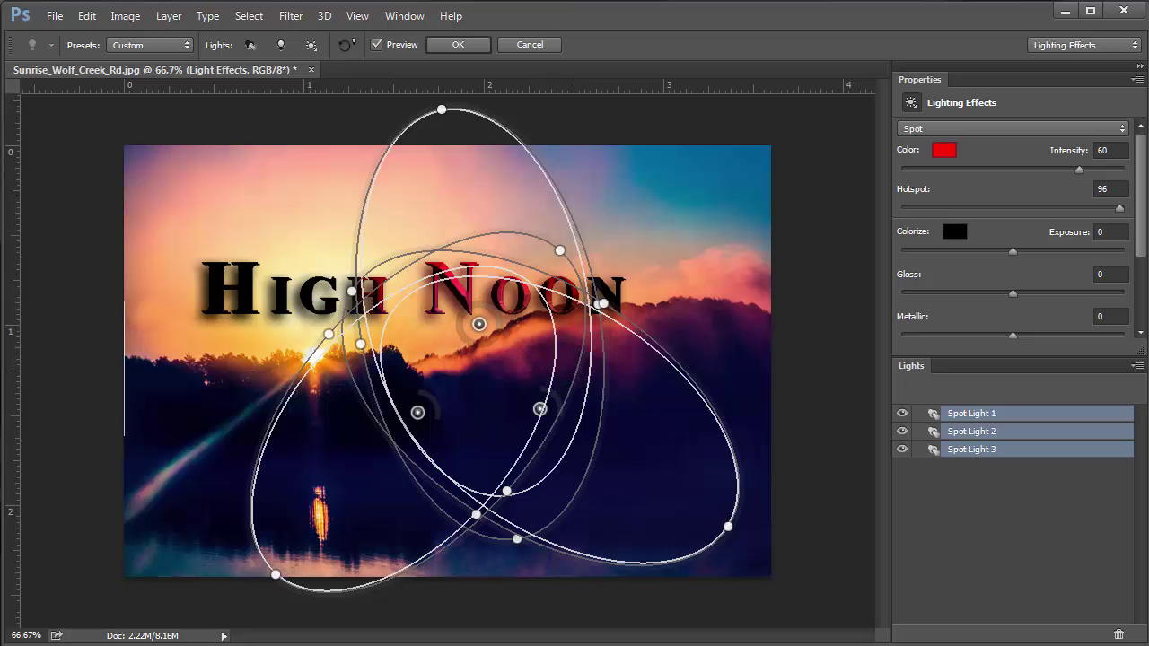
left_click(501, 407)
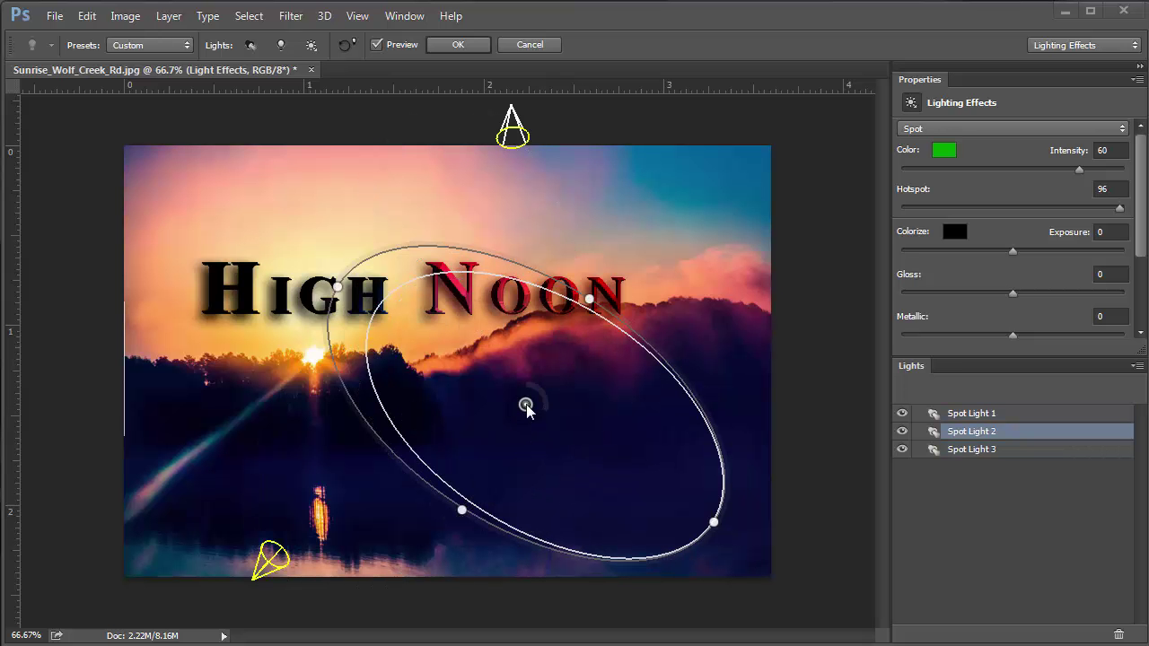
left_click_drag(719, 526, 652, 571)
Move the blue Spot Light 3 onto the word High and the red Spot Light 1 toward the photo's right edge
left_click(271, 559)
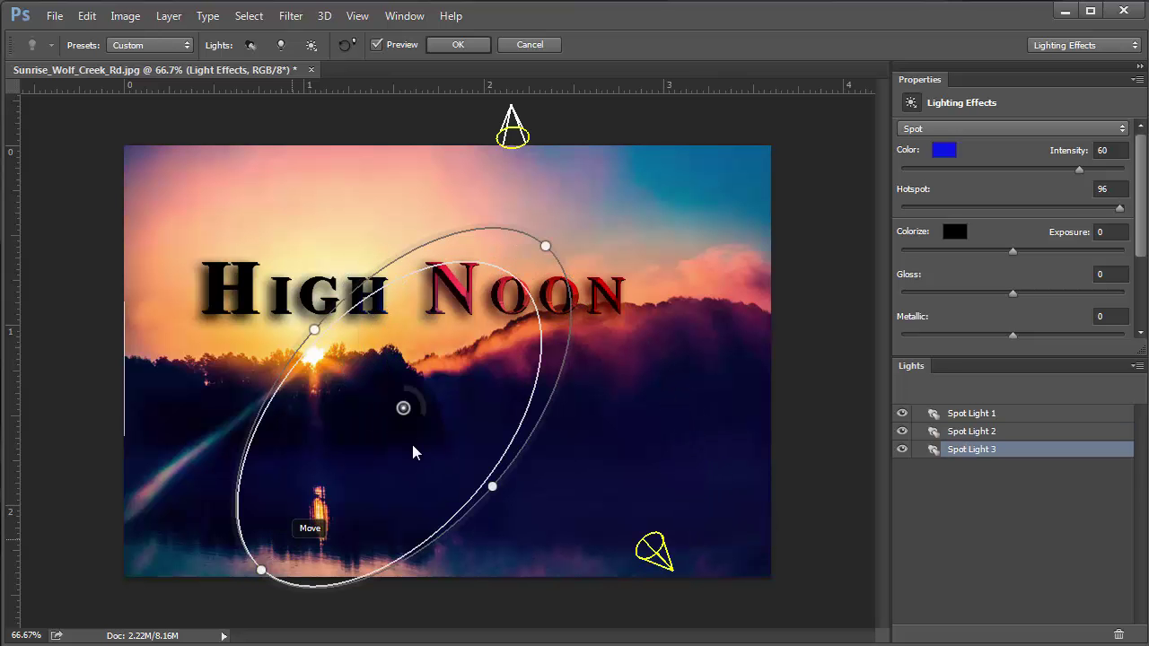
left_click_drag(401, 419, 301, 307)
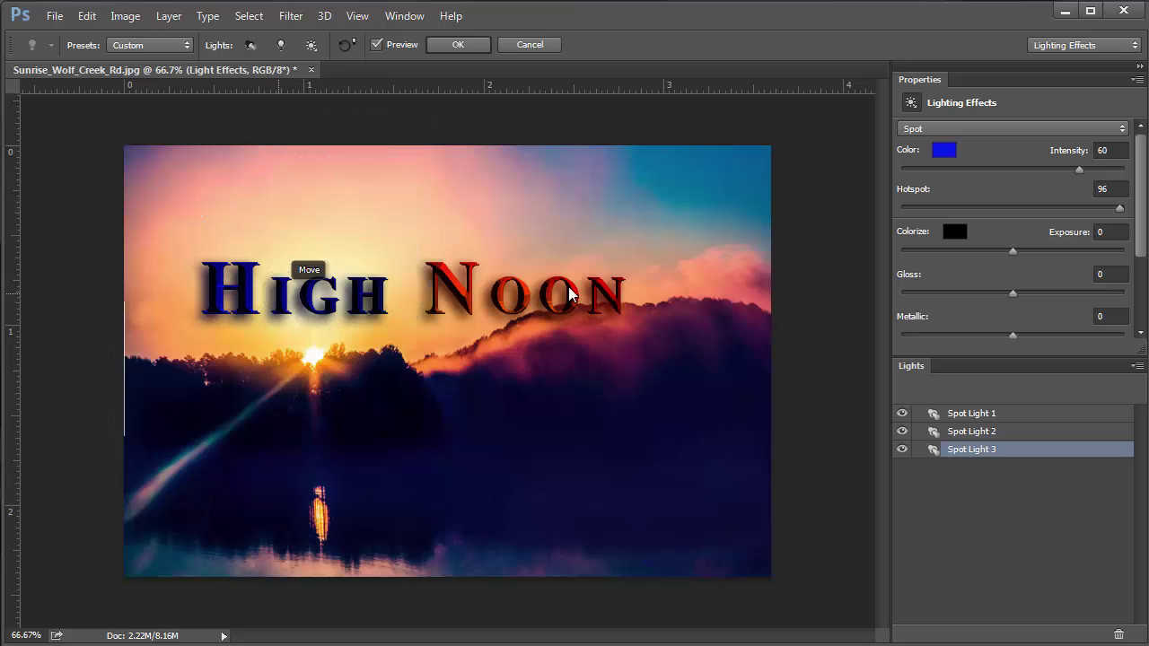
left_click(512, 121)
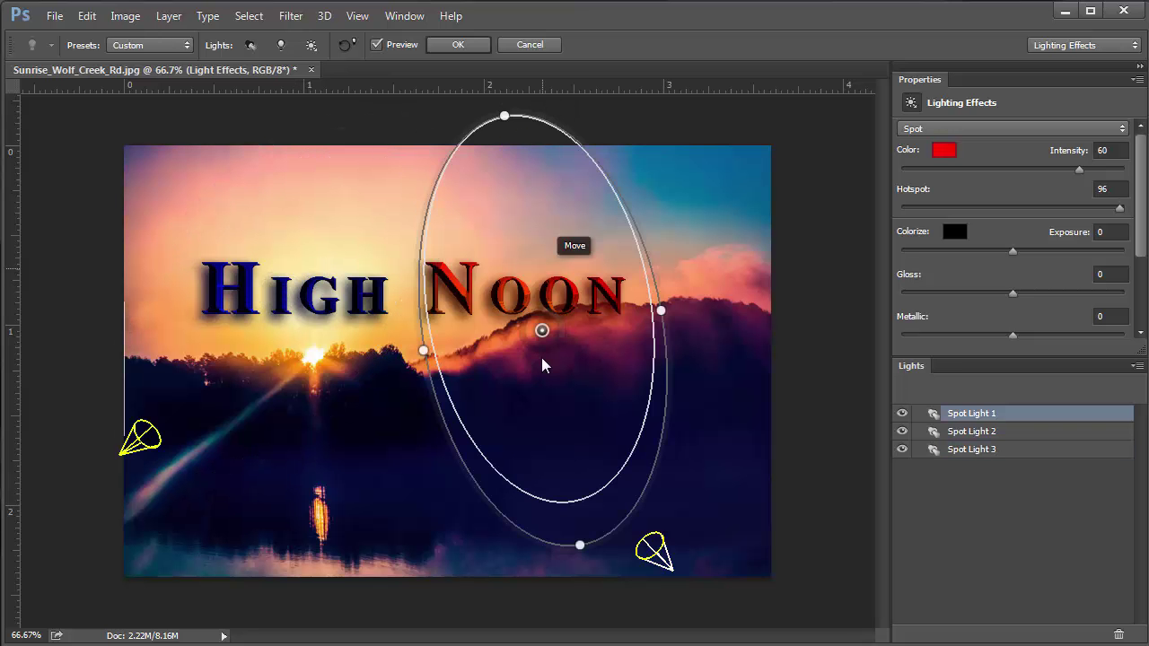
left_click_drag(538, 342, 774, 356)
Shift the green Spot Light 2 slightly up and left, and move the red Spot Light 1 below the gap between High and Noon
left_click(658, 547)
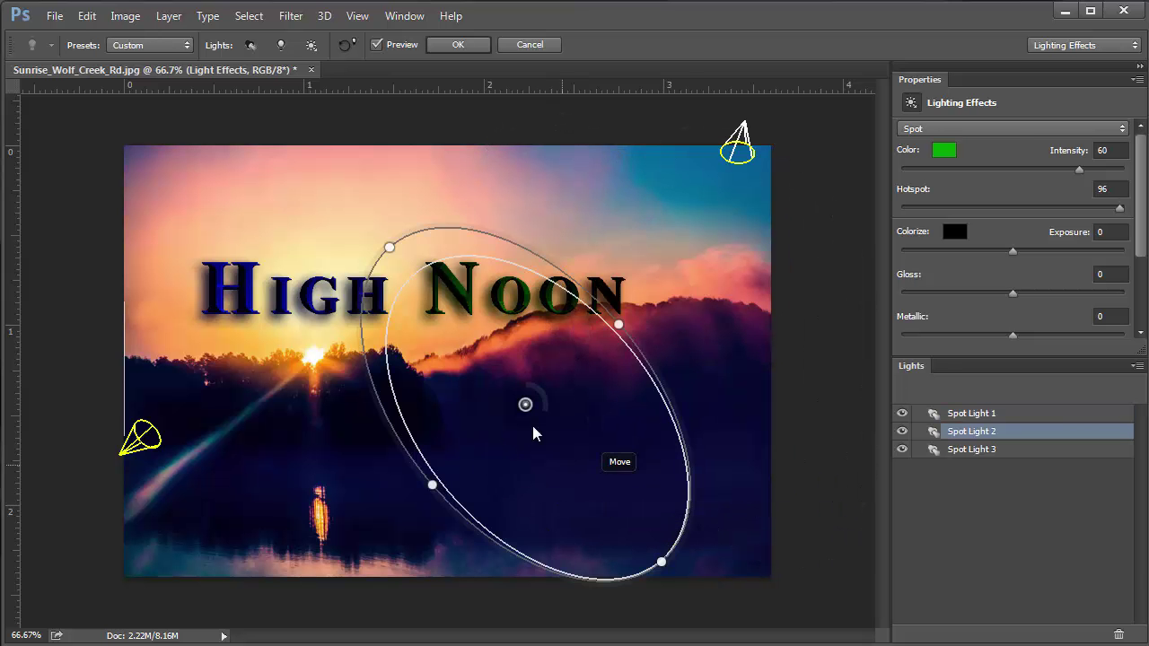
left_click_drag(525, 407, 498, 394)
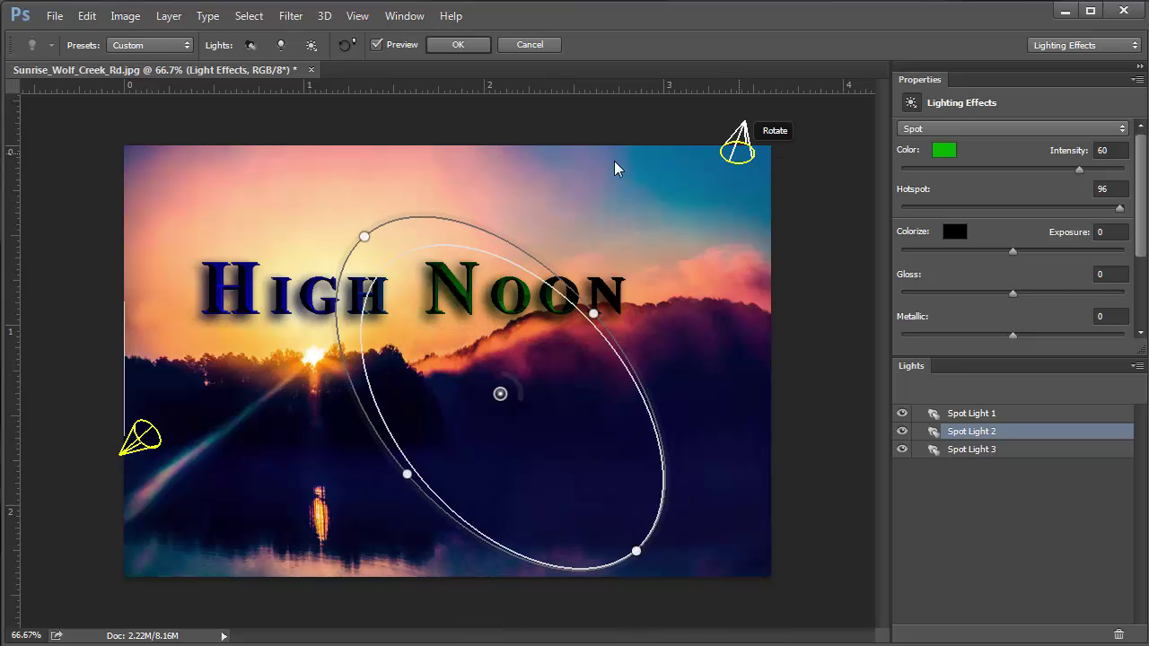
left_click(650, 191)
left_click_drag(756, 347, 394, 403)
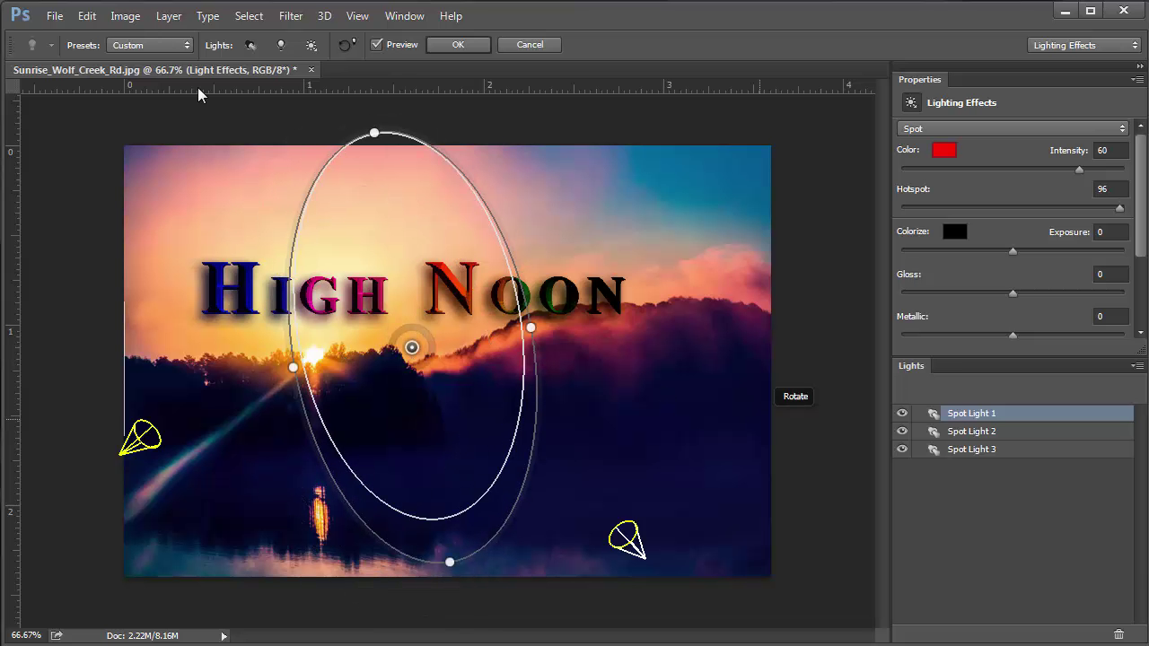
Review the available lighting presets and inspect the individual beams of Spot Light 3 and Spot Light 2
left_click(157, 43)
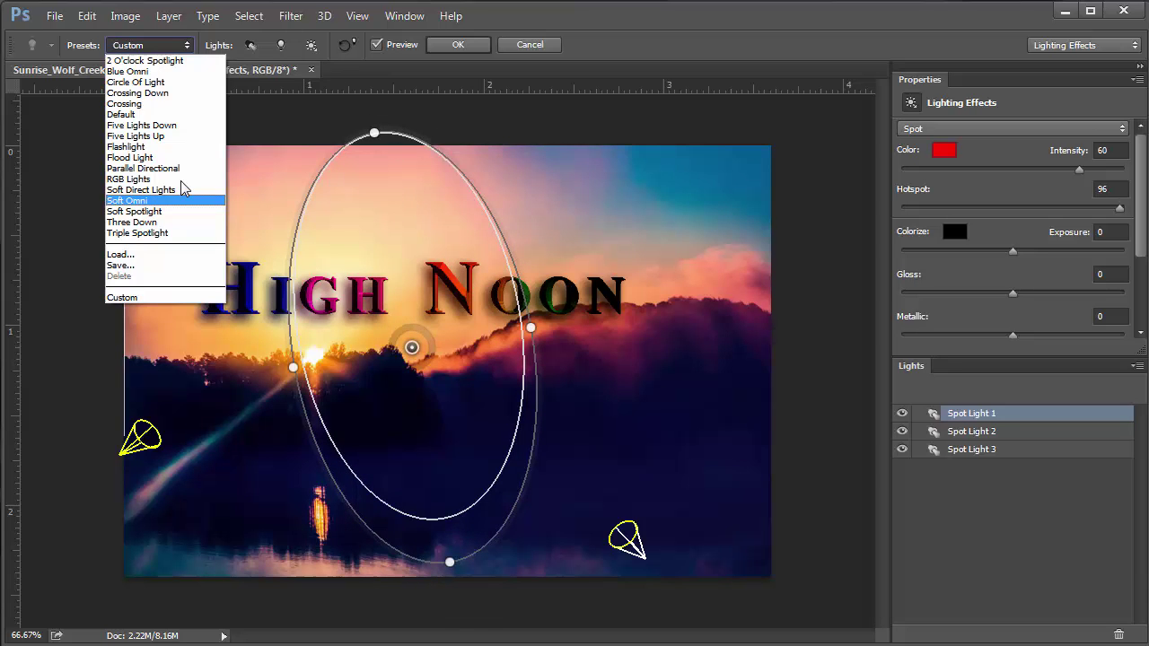
left_click(784, 311)
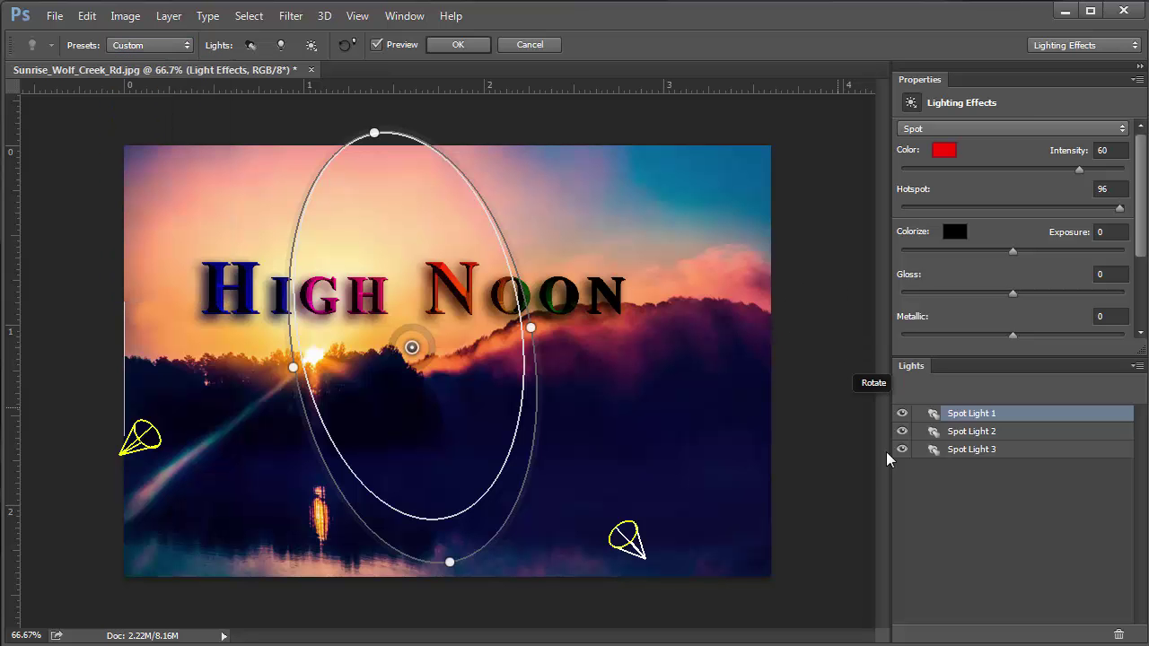
left_click(988, 448)
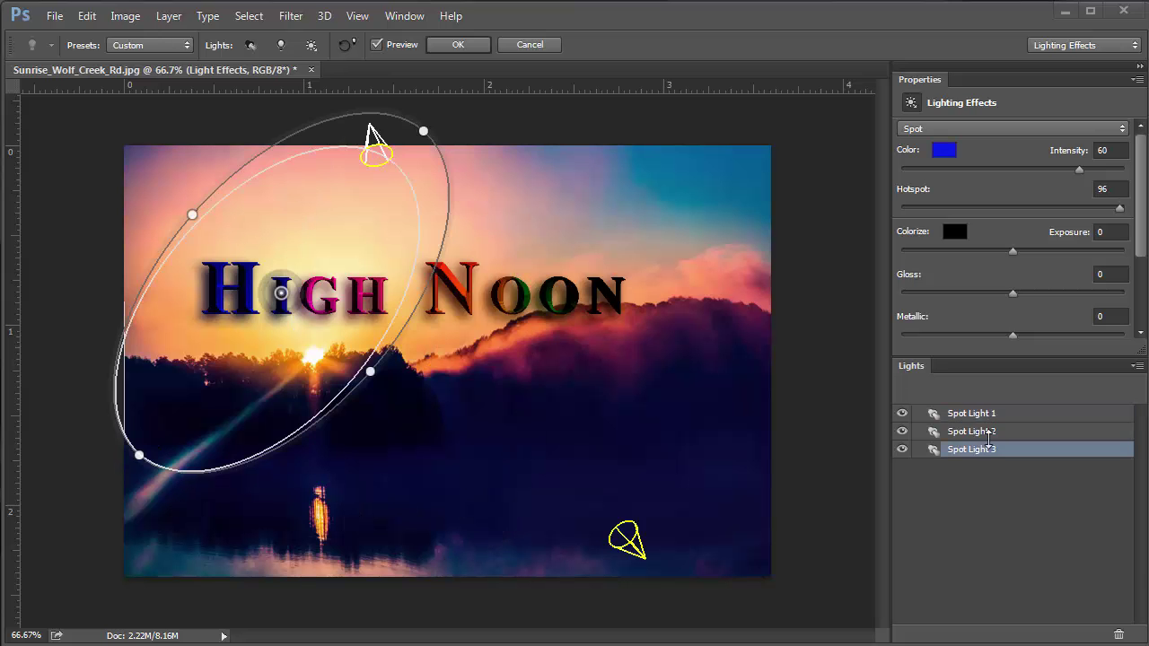
left_click(990, 433)
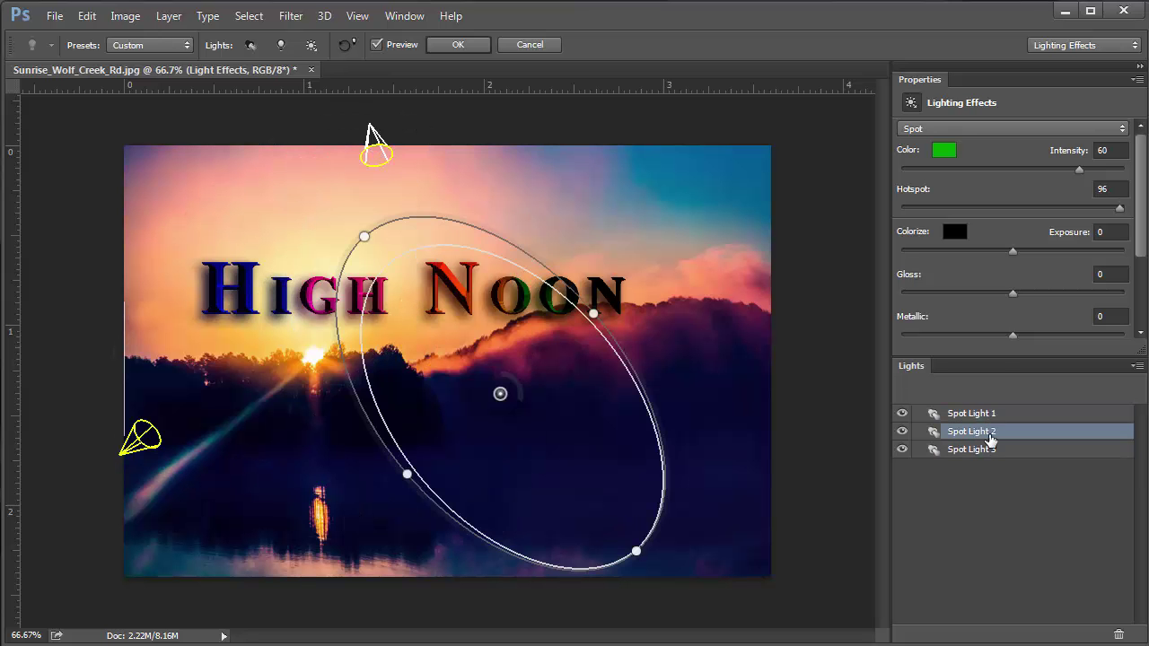
Compare the individual beams of the blue, green and red spotlights, finishing on Spot Light 1
left_click(994, 460)
left_click(993, 449)
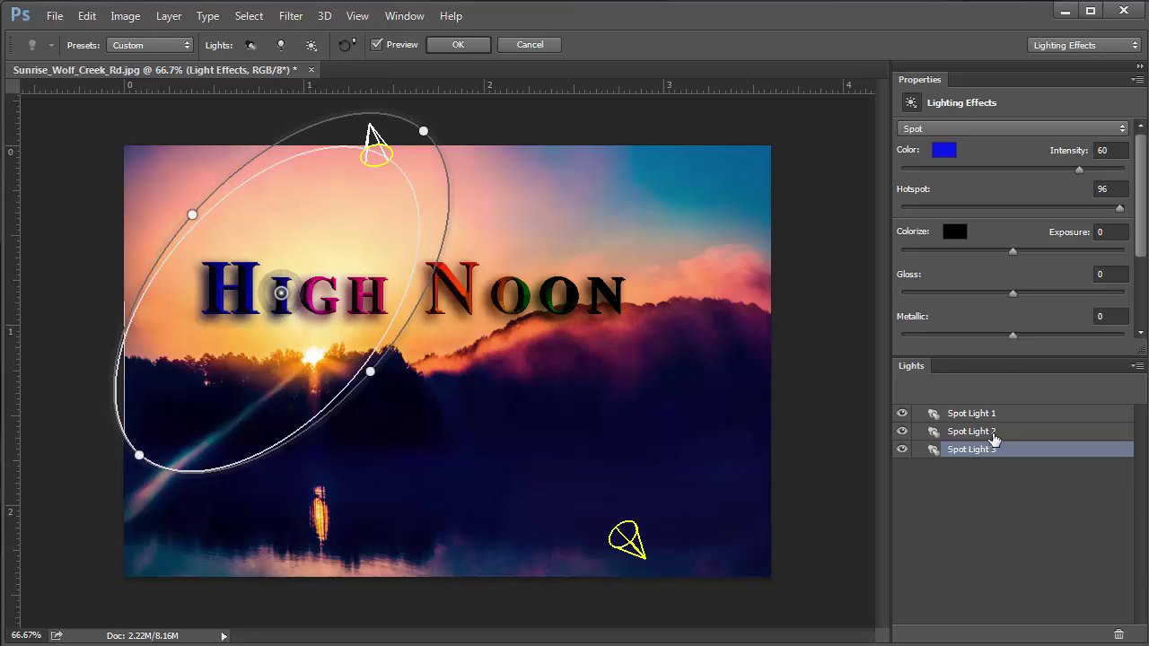
left_click(994, 432)
left_click(1003, 443)
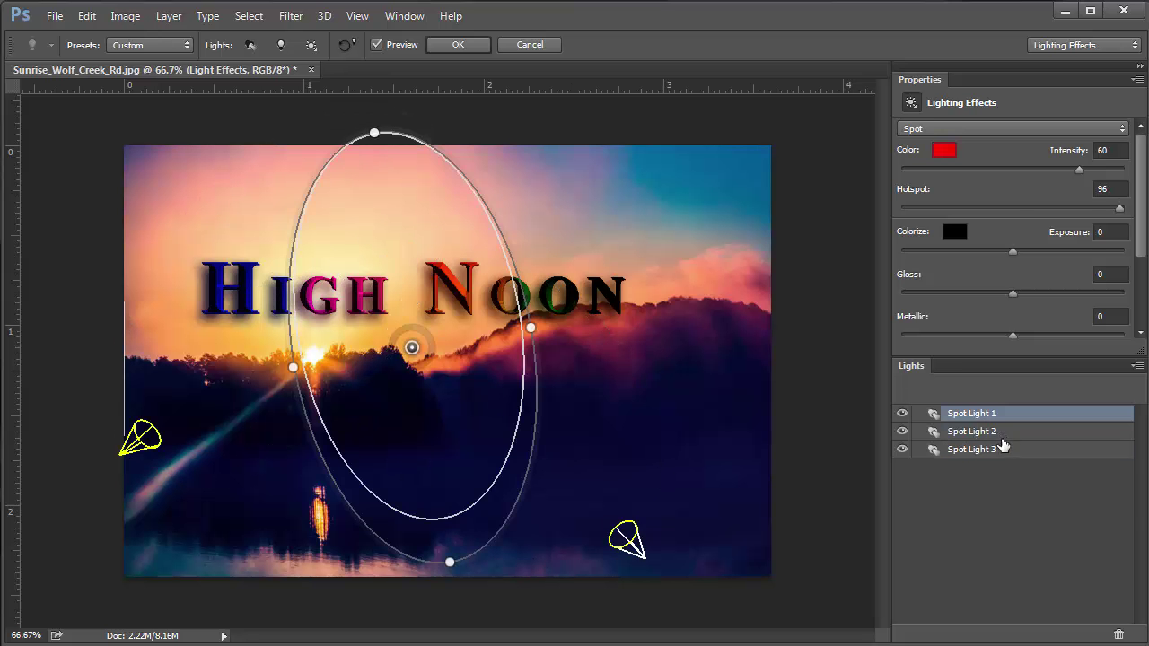
left_click(992, 432)
left_click(971, 413)
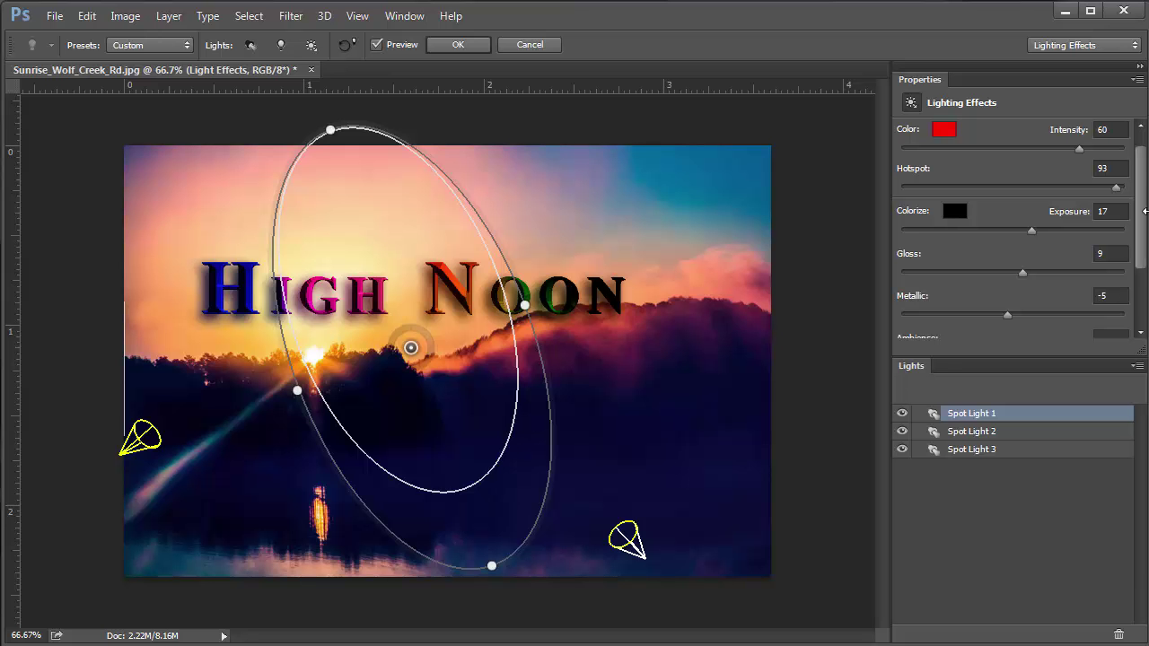
Try the Red, Green and Blue channels as the lighting texture with Spot Light 1 selected, and settle on Red
scroll(1103, 291, "down", 3)
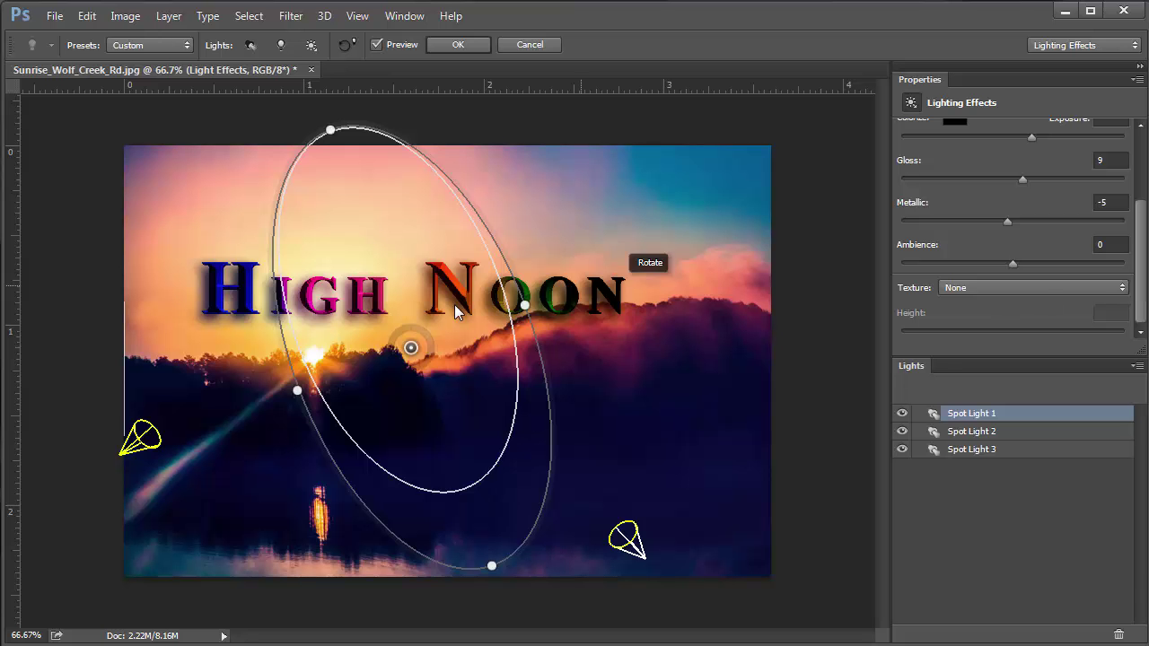
left_click(1113, 288)
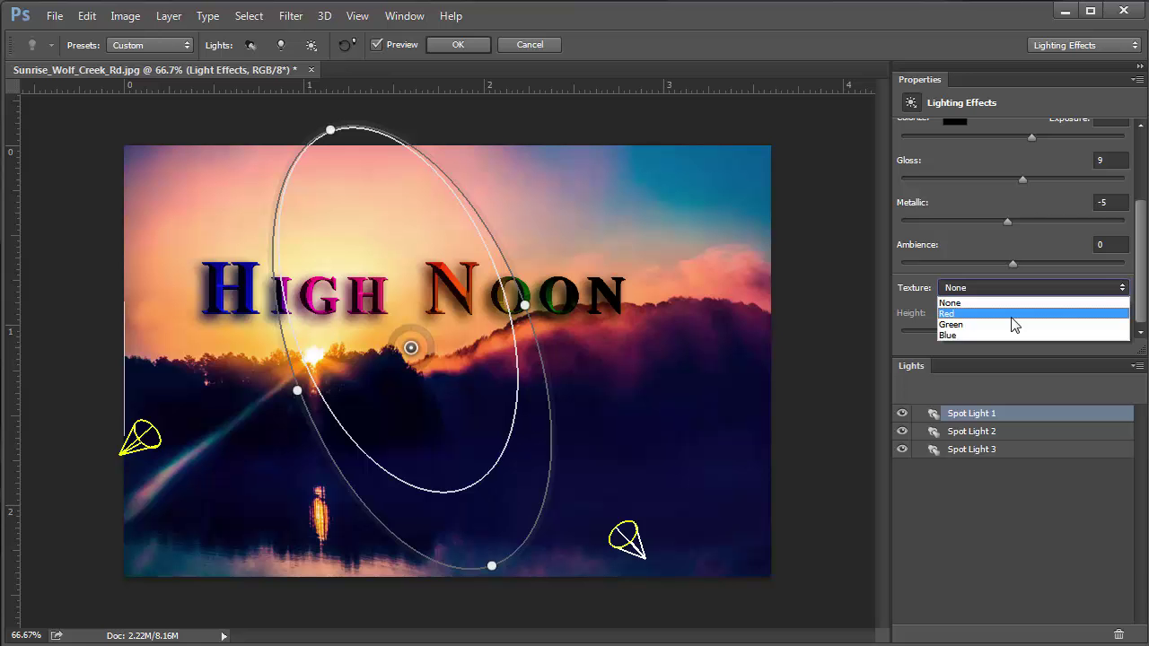
left_click(1011, 315)
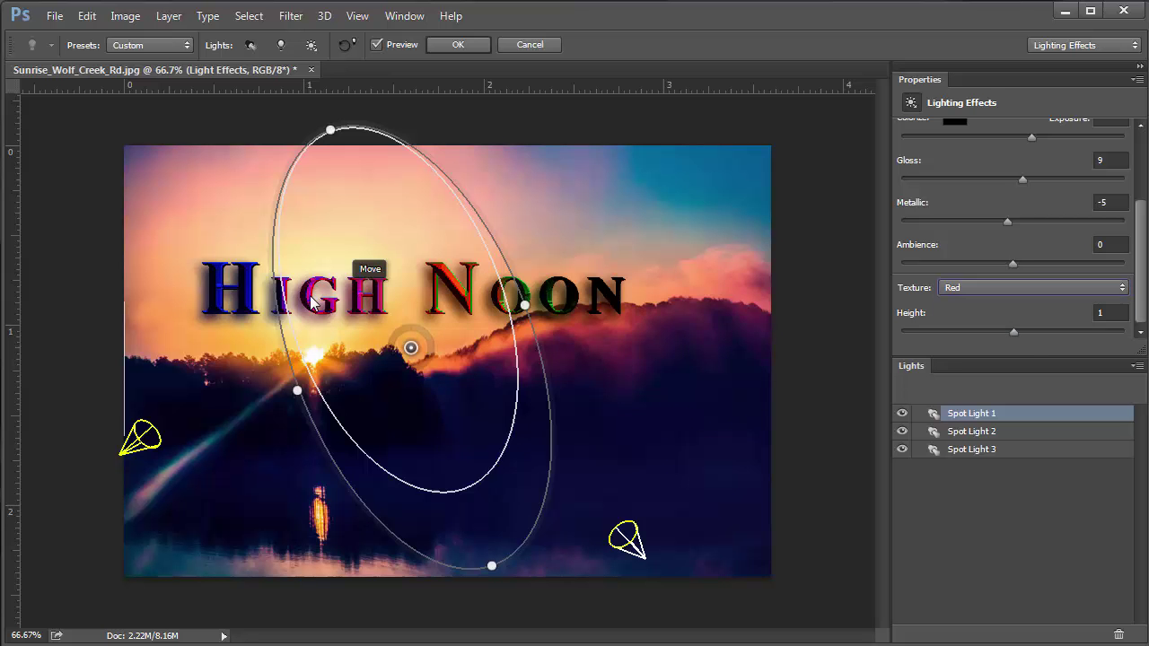
left_click(1008, 287)
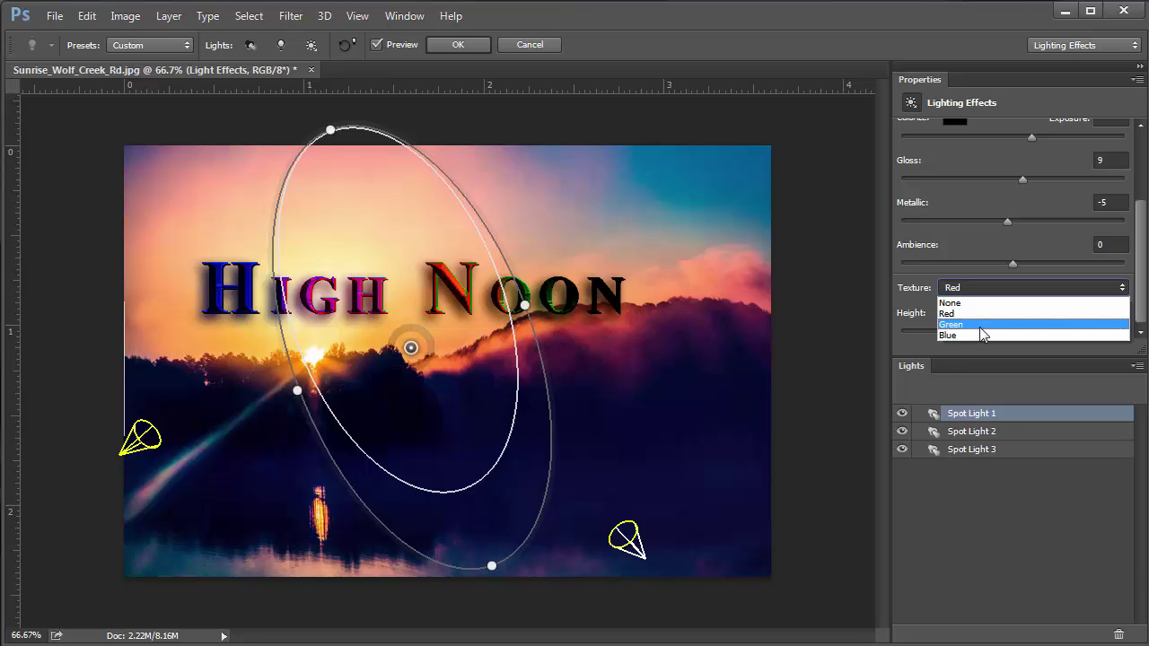
left_click(980, 325)
left_click(1000, 290)
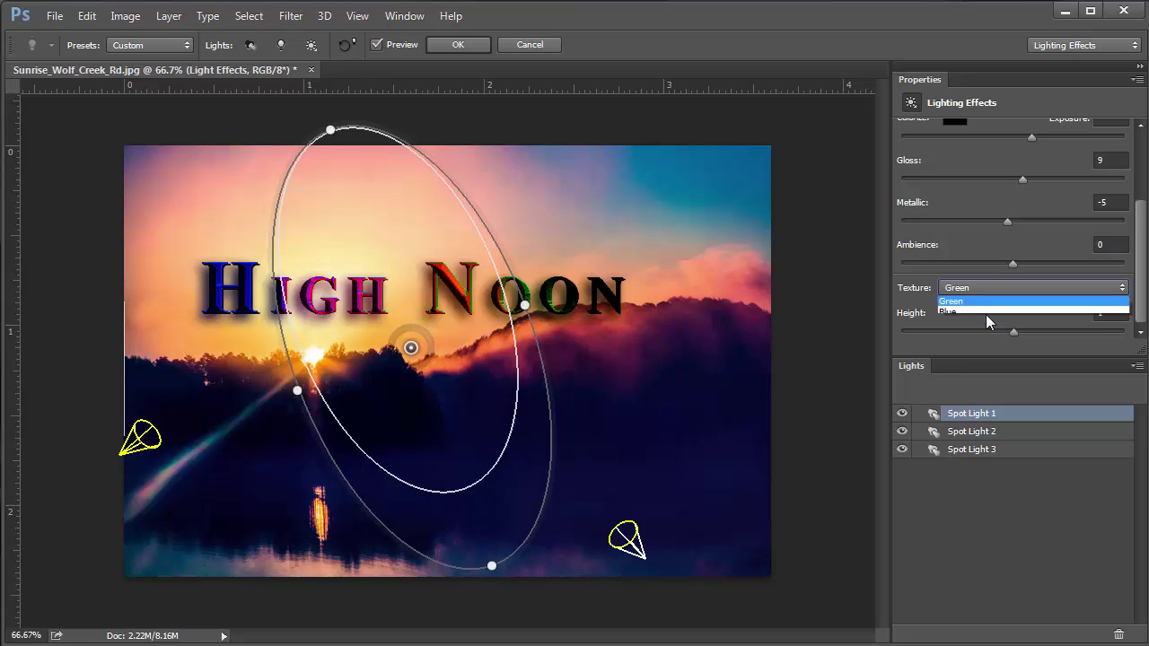
left_click(977, 336)
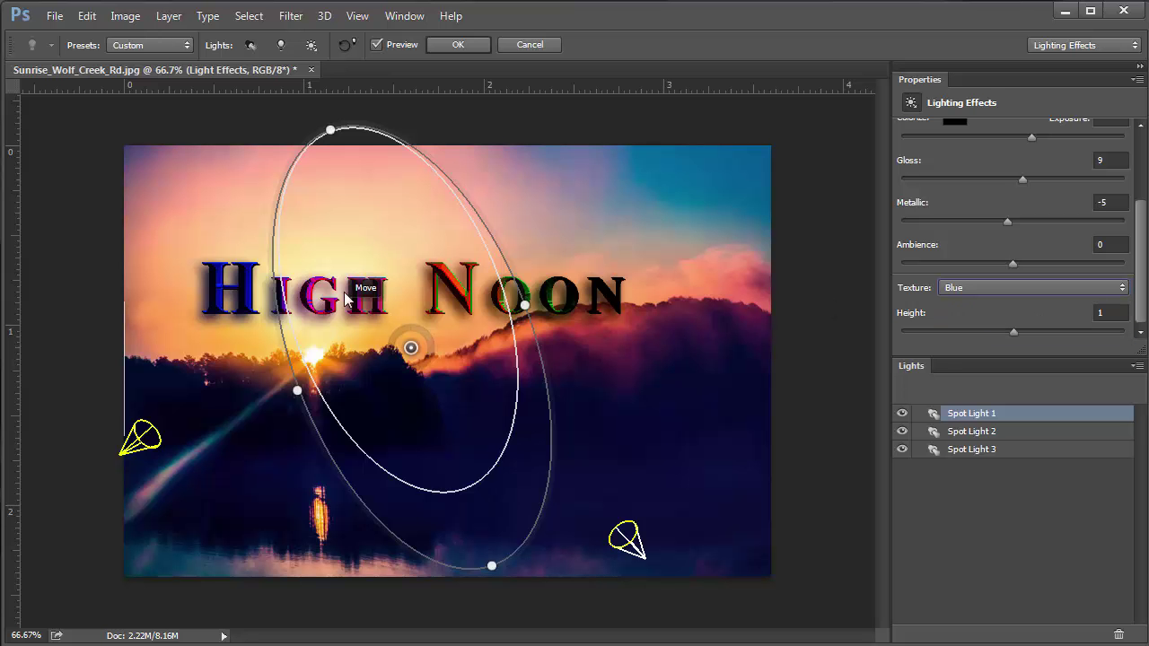
left_click(1000, 287)
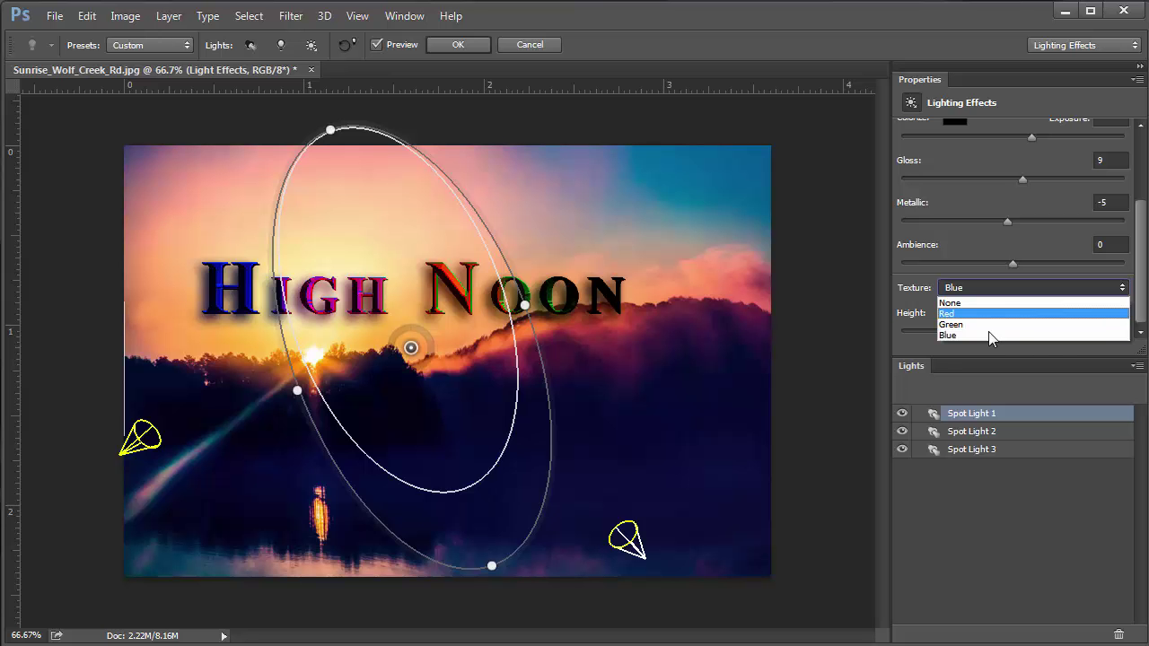
left_click(986, 313)
Try different heights for the Red texture, including 11, -5 and 10
left_click_drag(1019, 332, 966, 332)
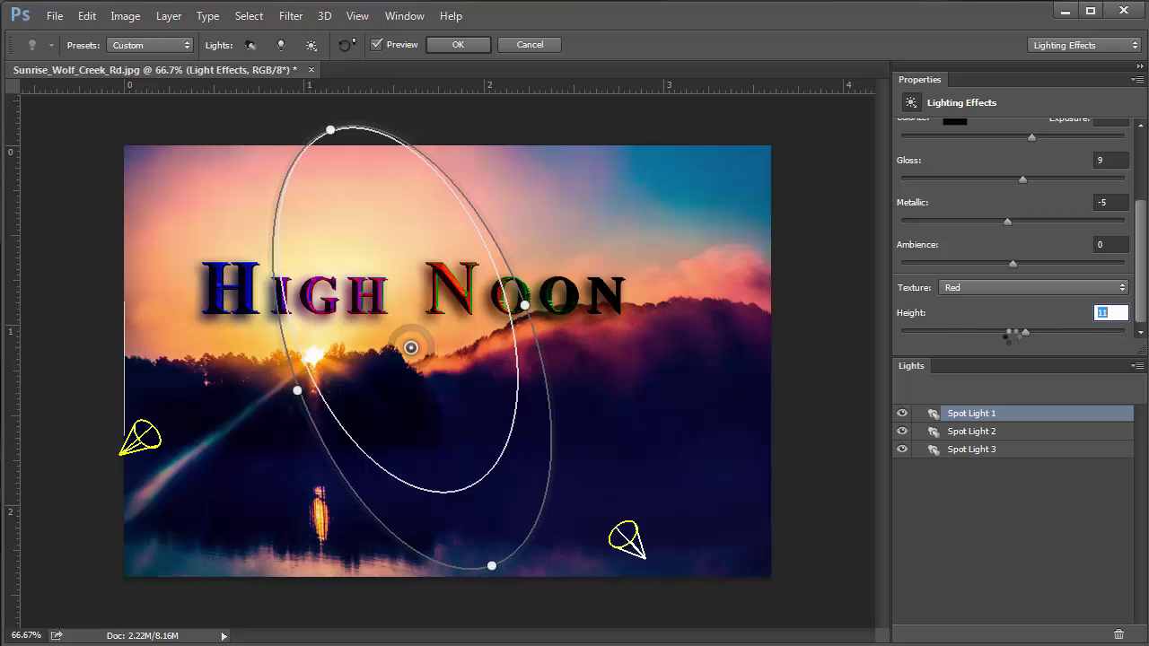
left_click(1008, 332)
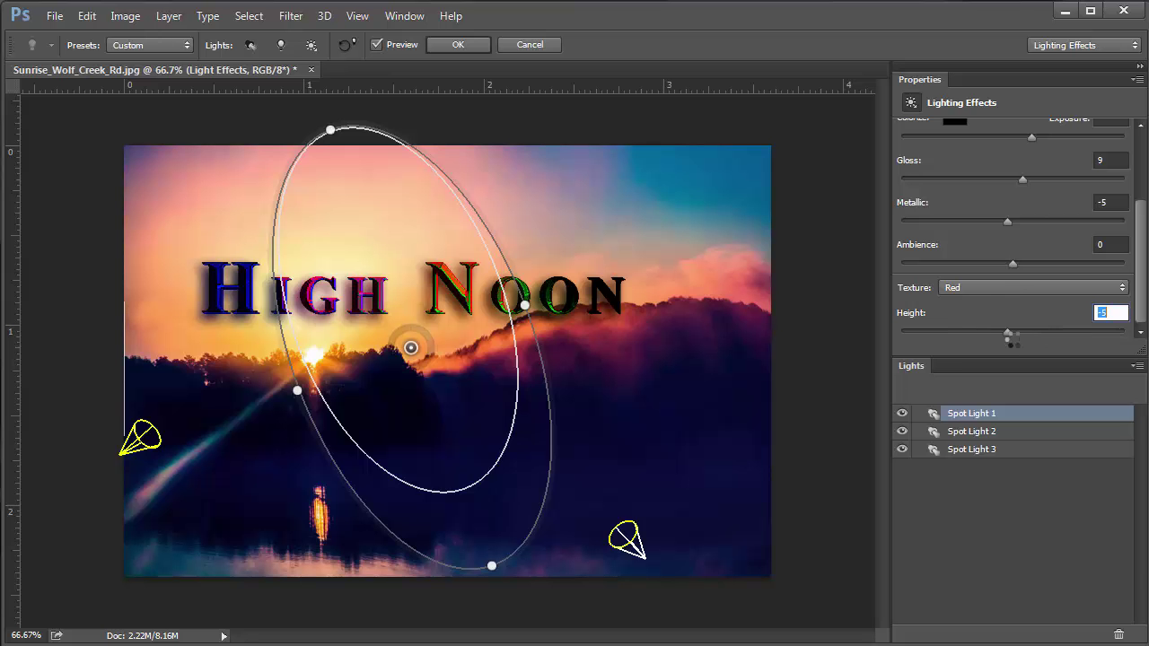
left_click(1004, 286)
left_click(1004, 313)
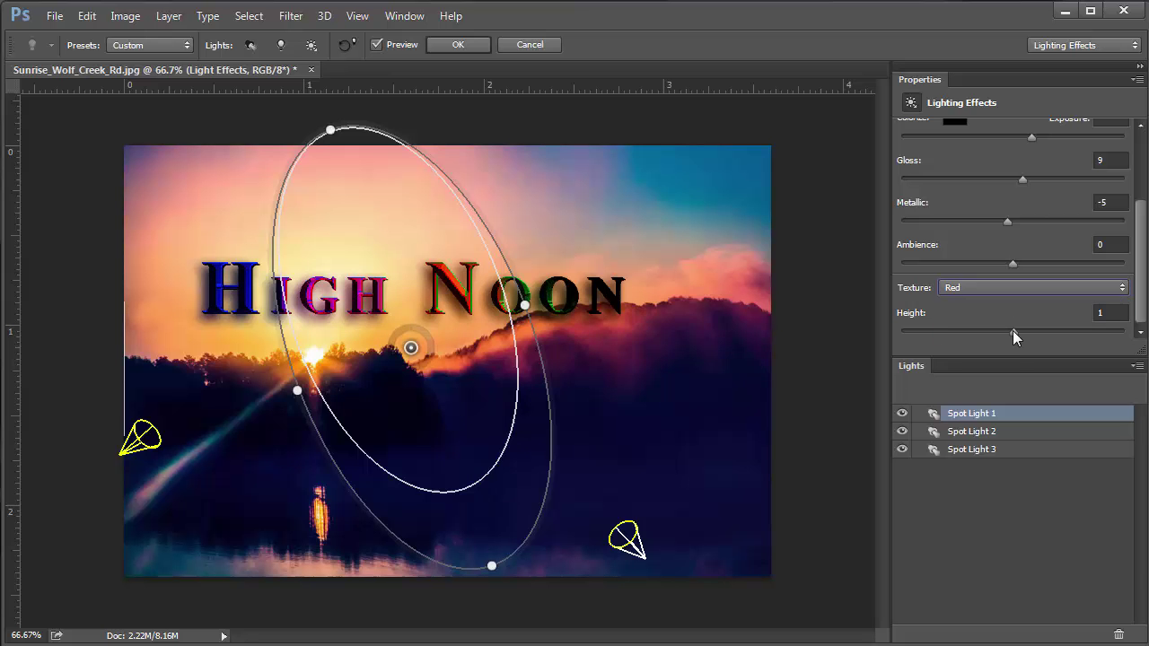
left_click(1024, 332)
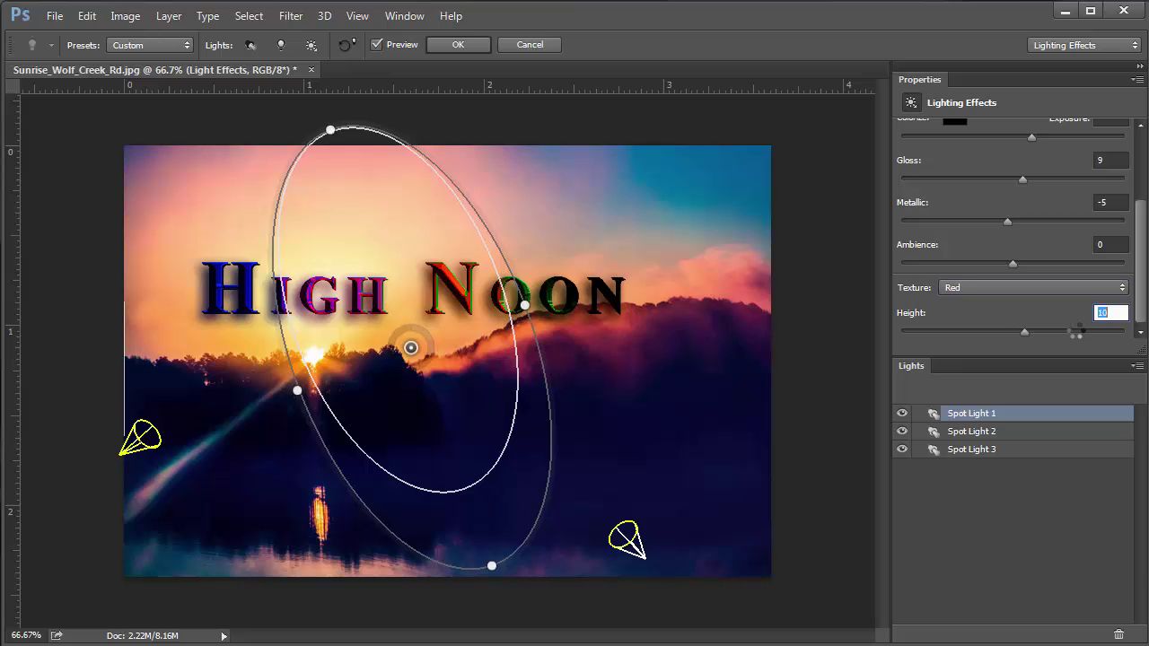
left_click(967, 333)
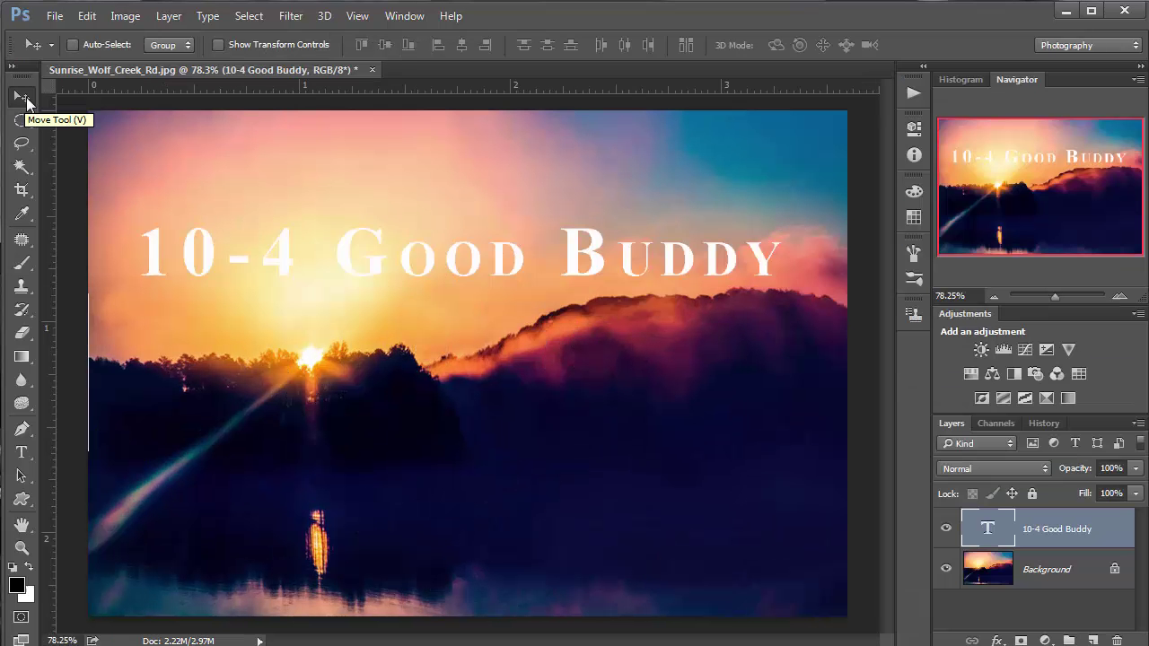
Select all the text of the 10-4 Good Buddy layer and open its Warp Text settings clear of the title
double_click(988, 537)
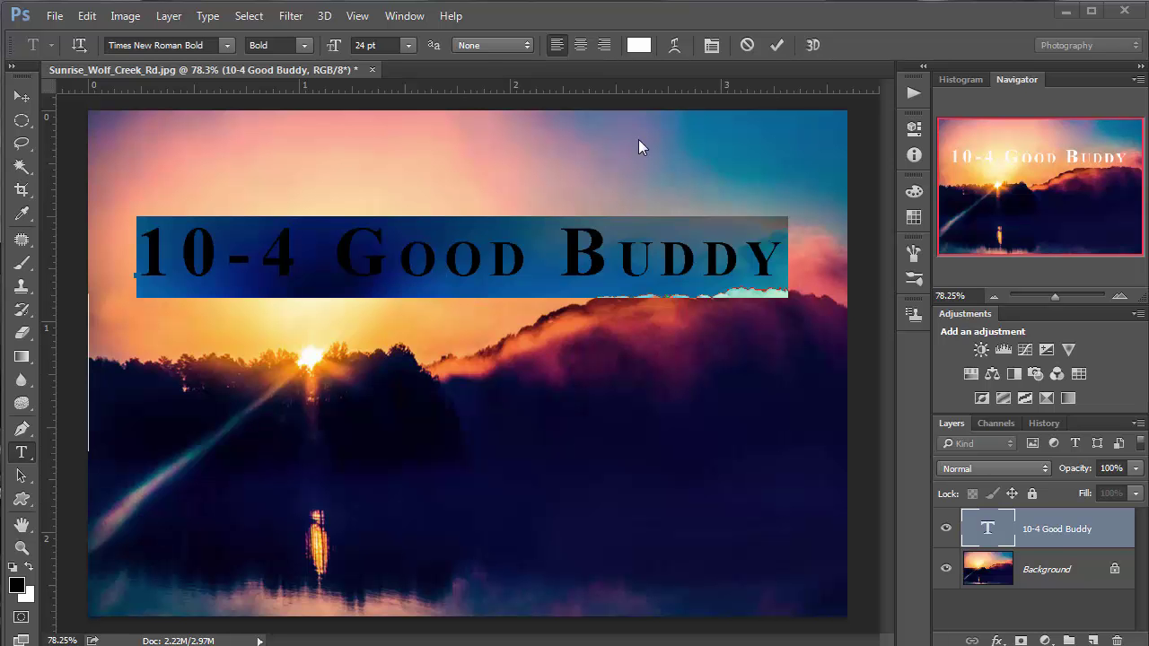
left_click(677, 45)
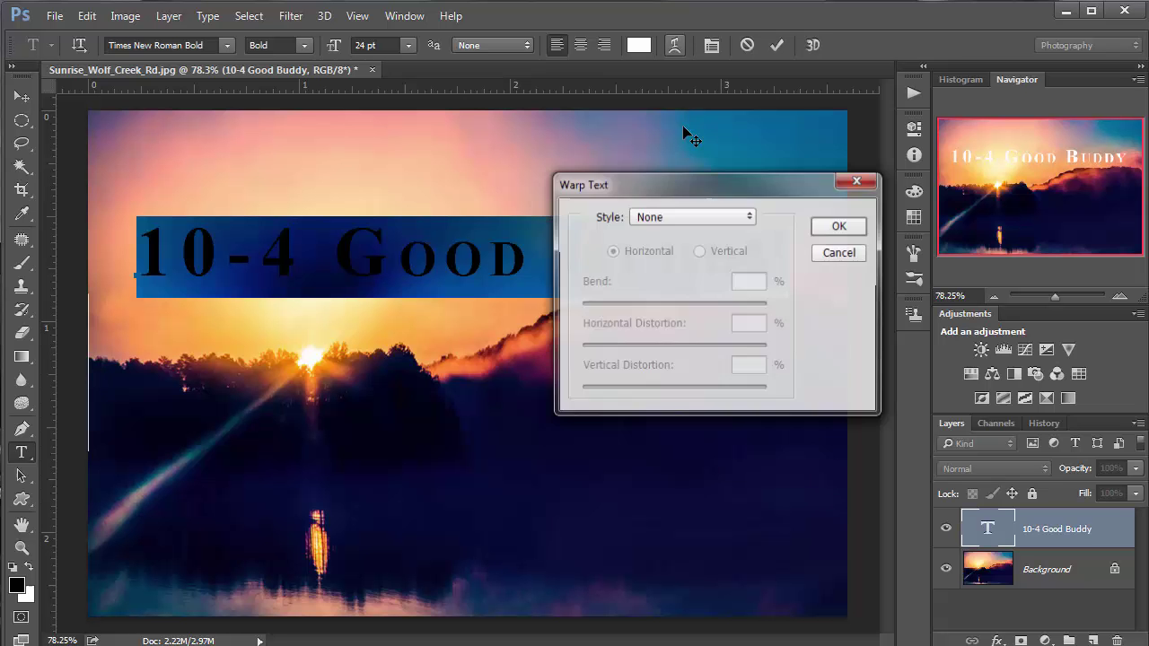
left_click_drag(683, 187, 722, 429)
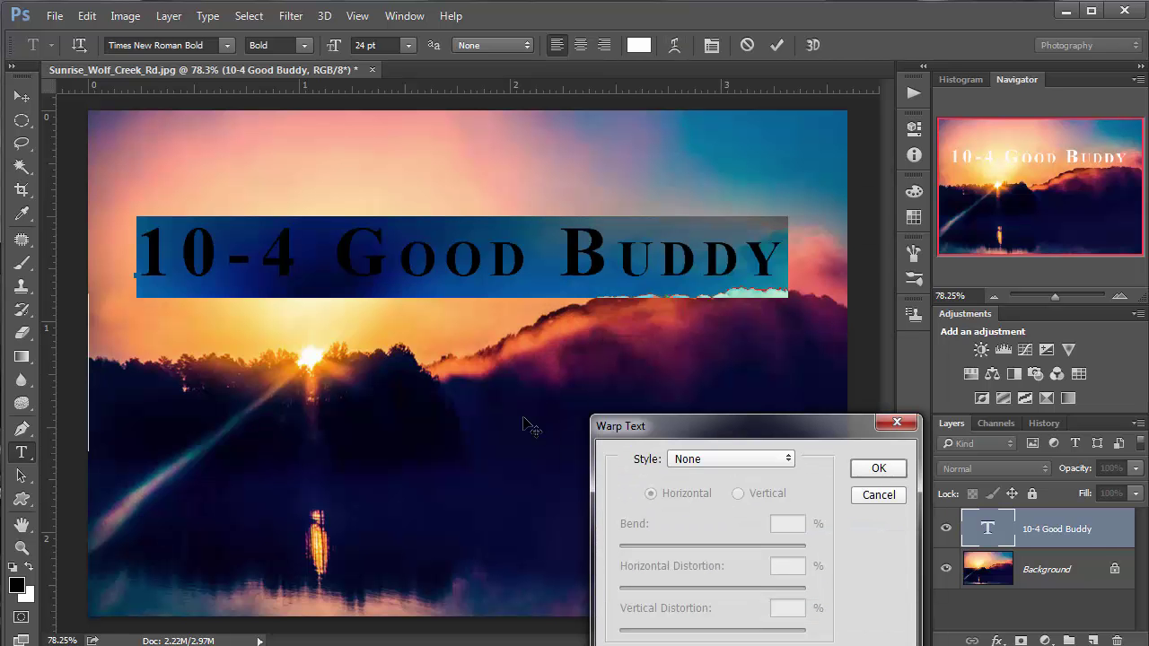
Try a horizontal Flag warp on the title with -6% bend, +49% horizontal distortion and -8% vertical distortion
left_click(749, 464)
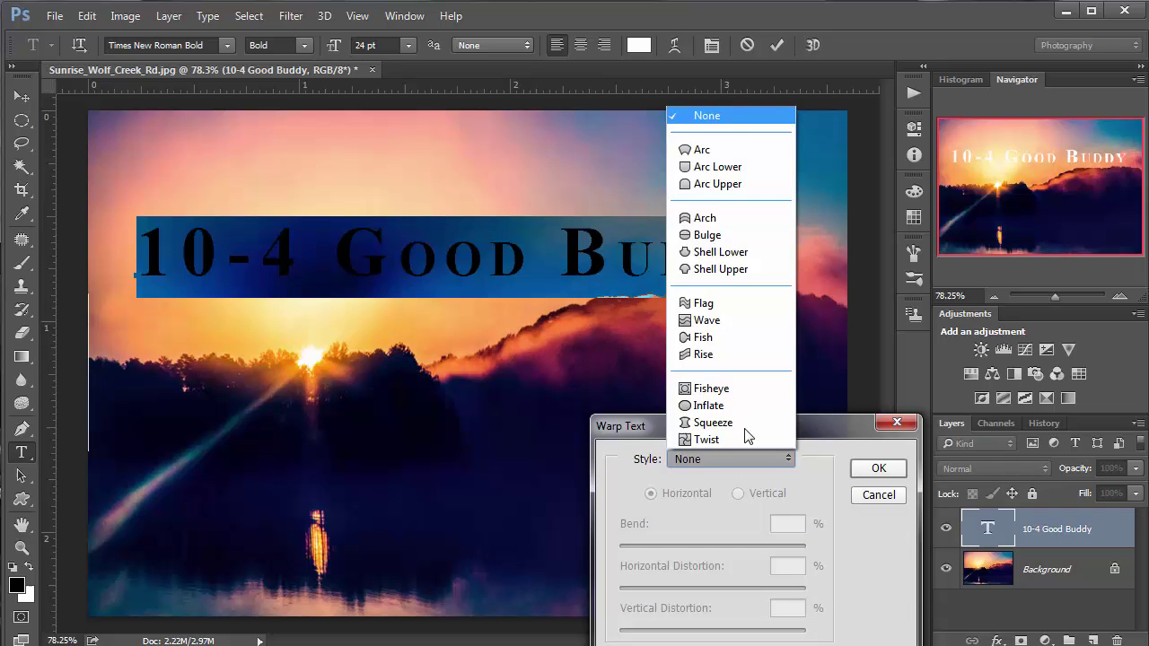
left_click(718, 306)
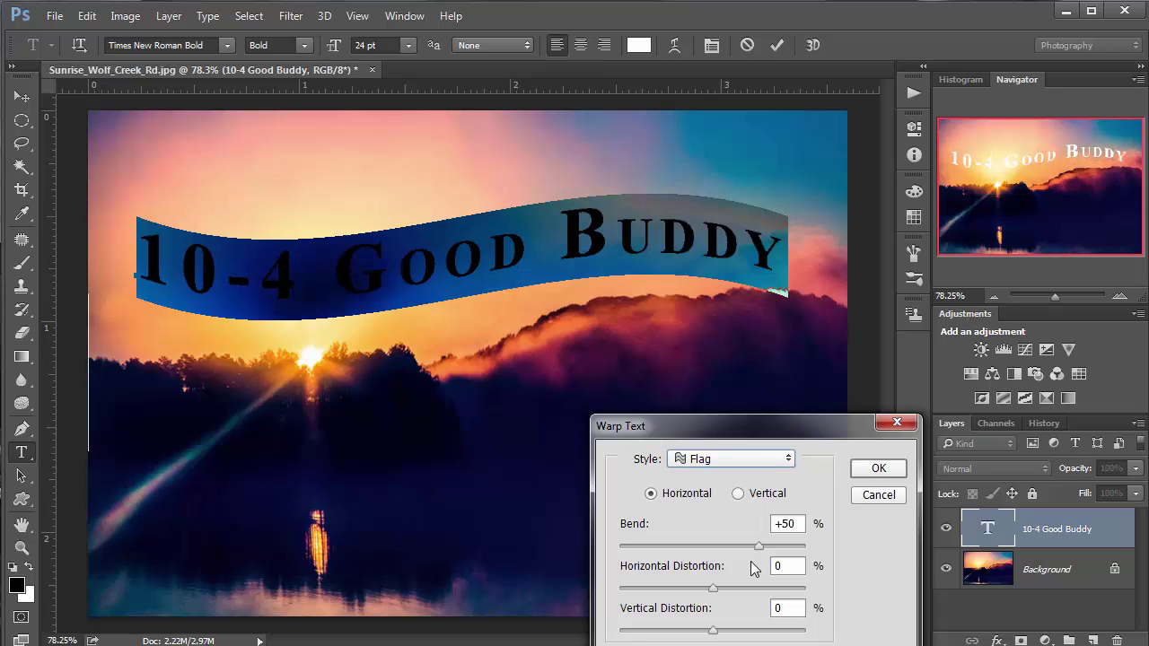
left_click_drag(759, 546, 709, 561)
left_click_drag(680, 593, 757, 590)
left_click_drag(747, 635, 706, 636)
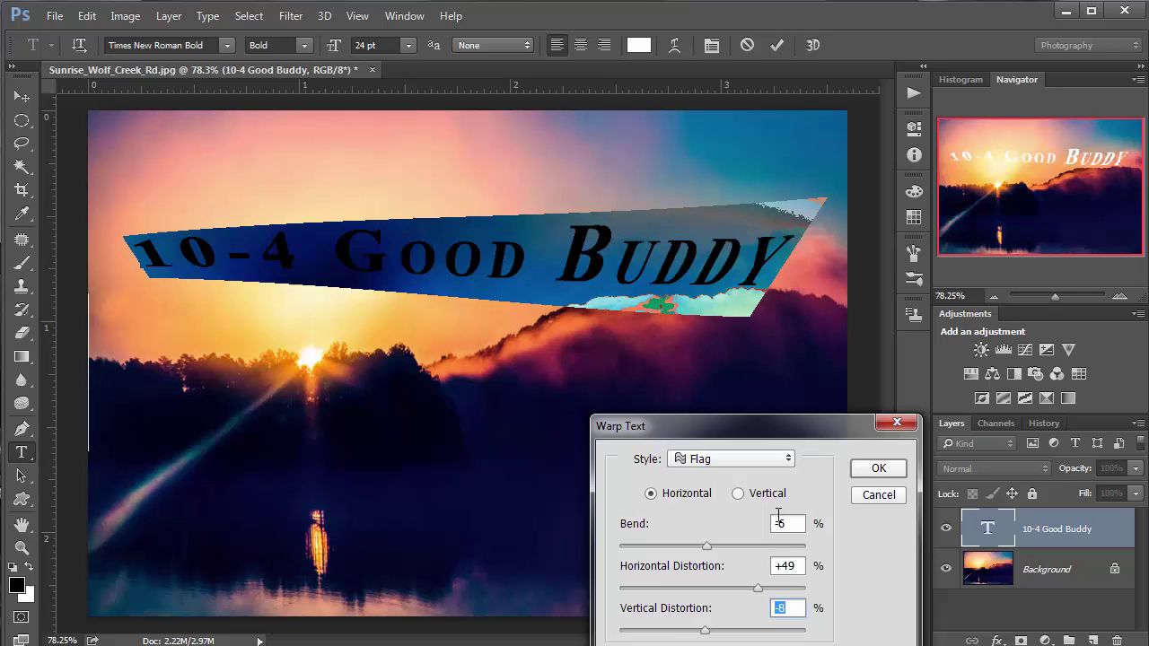
Try the Squeeze and Arc warp styles on the distorted title, and cancel the warp
left_click(774, 459)
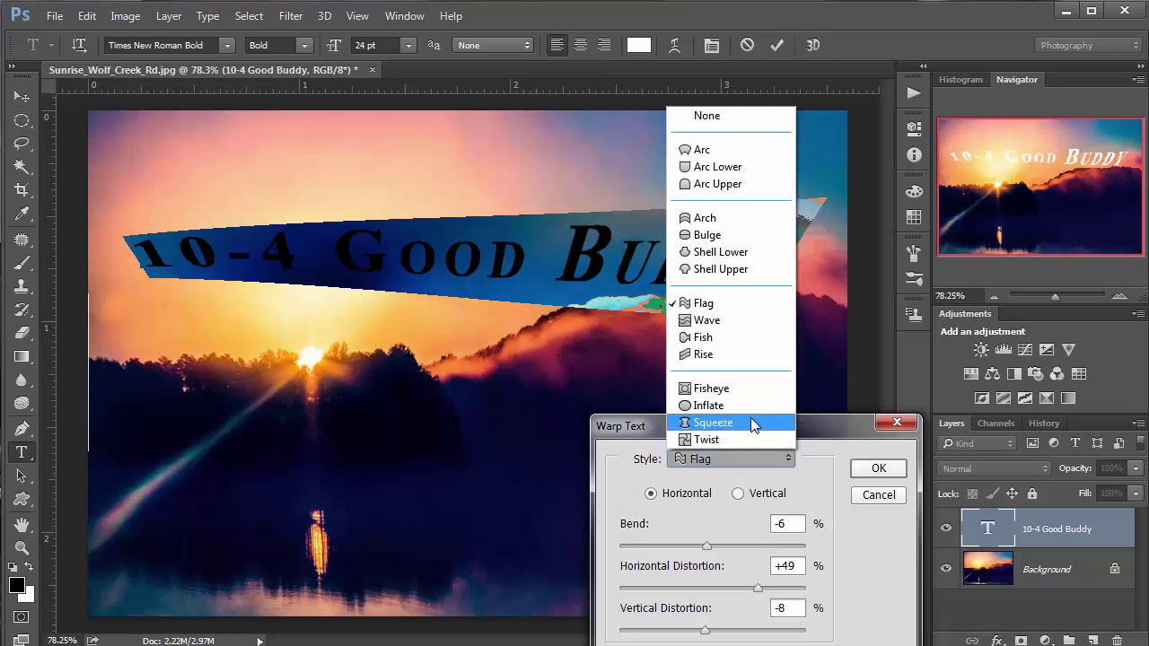
left_click(752, 423)
left_click(755, 459)
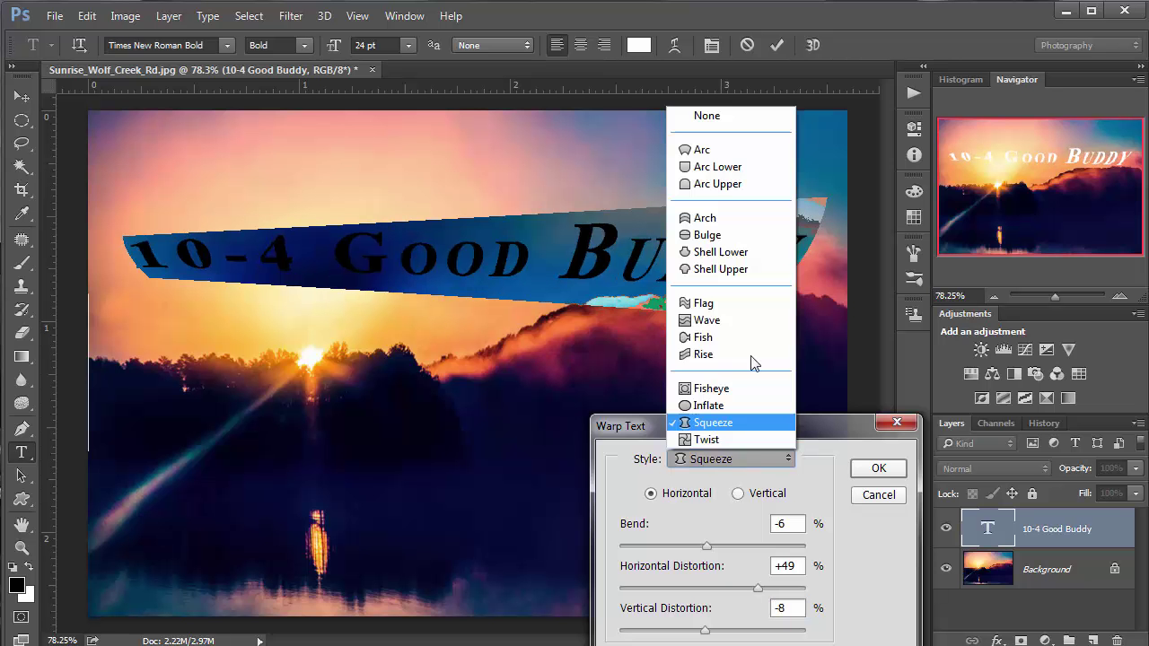
left_click(726, 149)
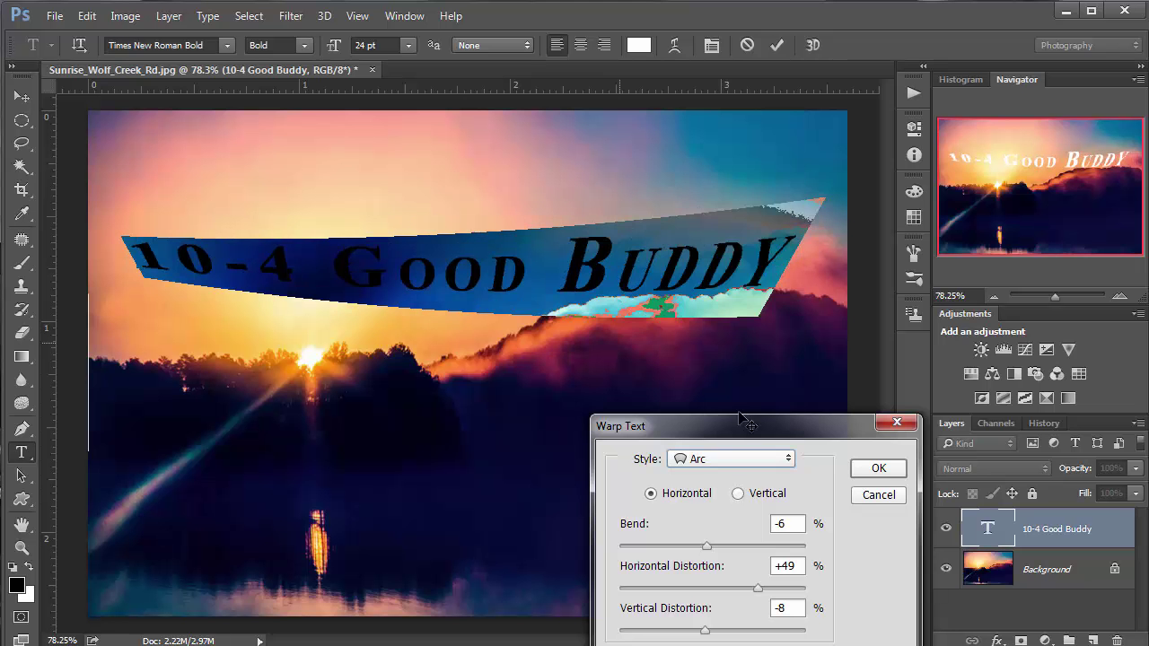
left_click(870, 498)
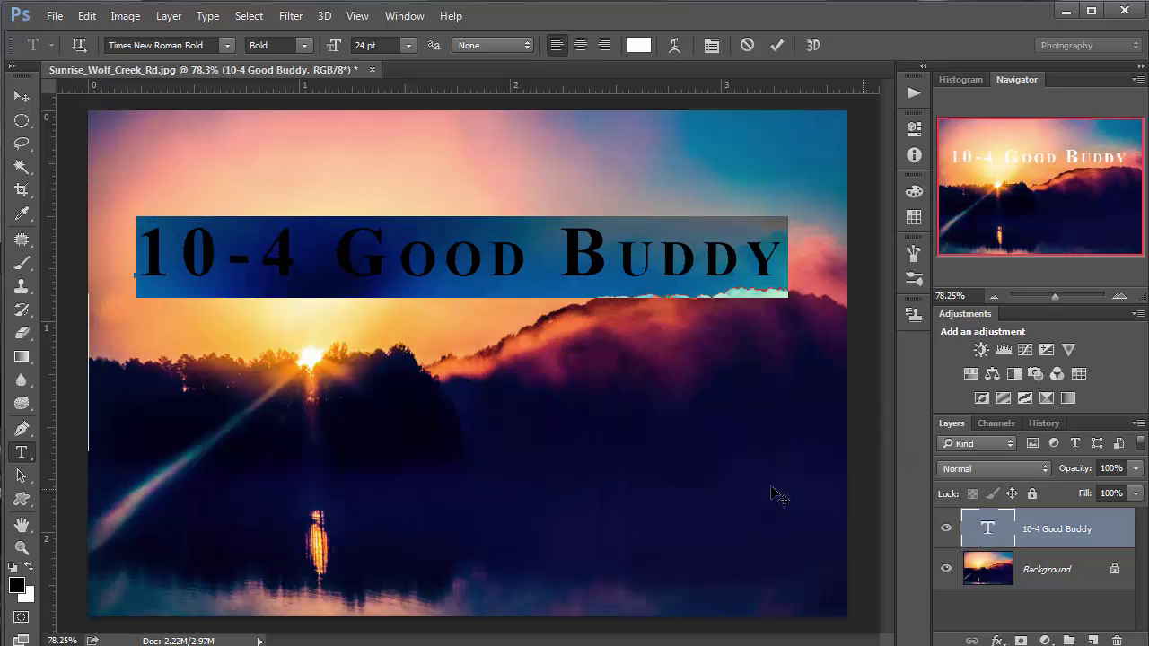
Apply a horizontal Arc warp to the 10-4 Good Buddy title and nudge the text slightly right and up
left_click(674, 45)
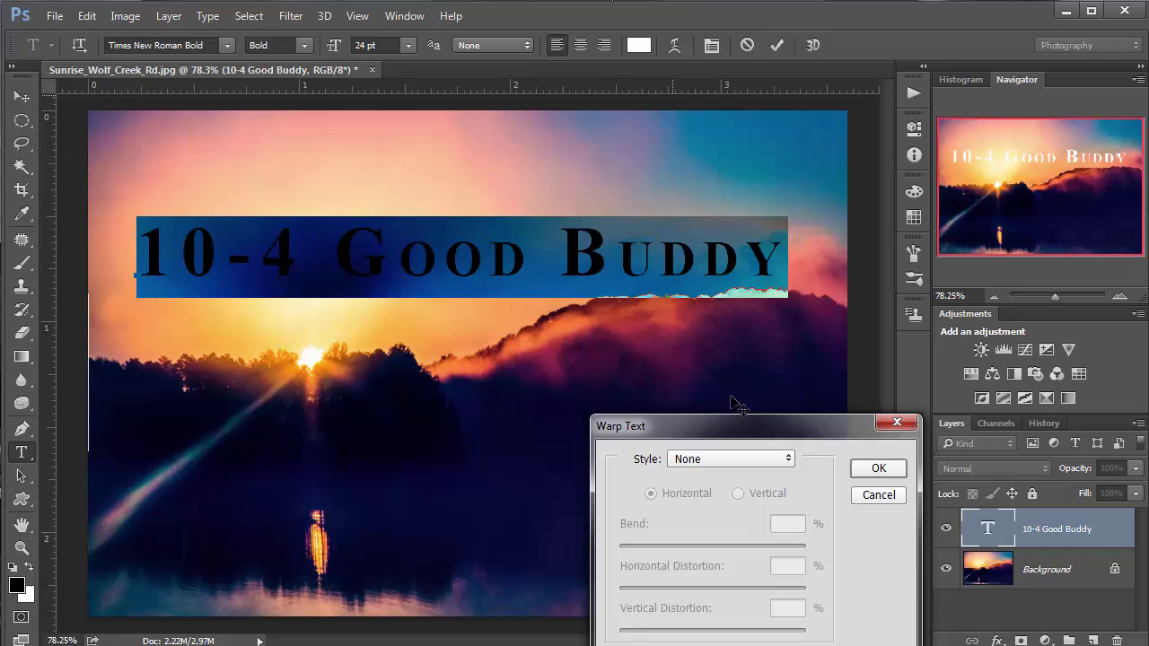
left_click(745, 459)
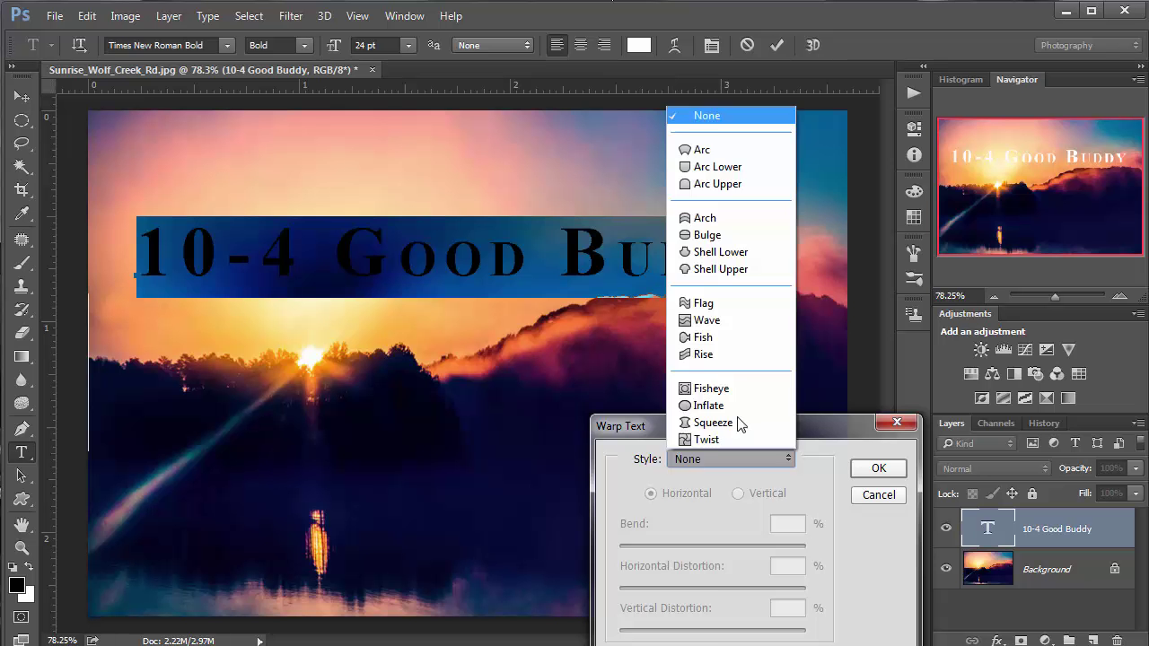
left_click(702, 150)
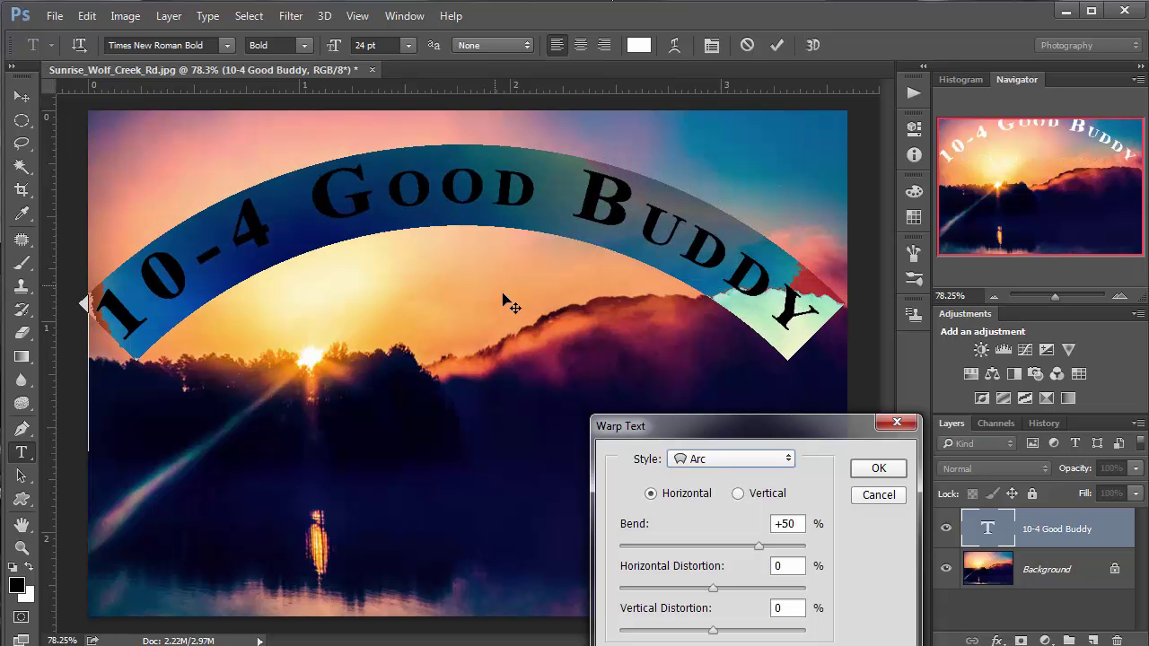
left_click_drag(525, 304, 523, 301)
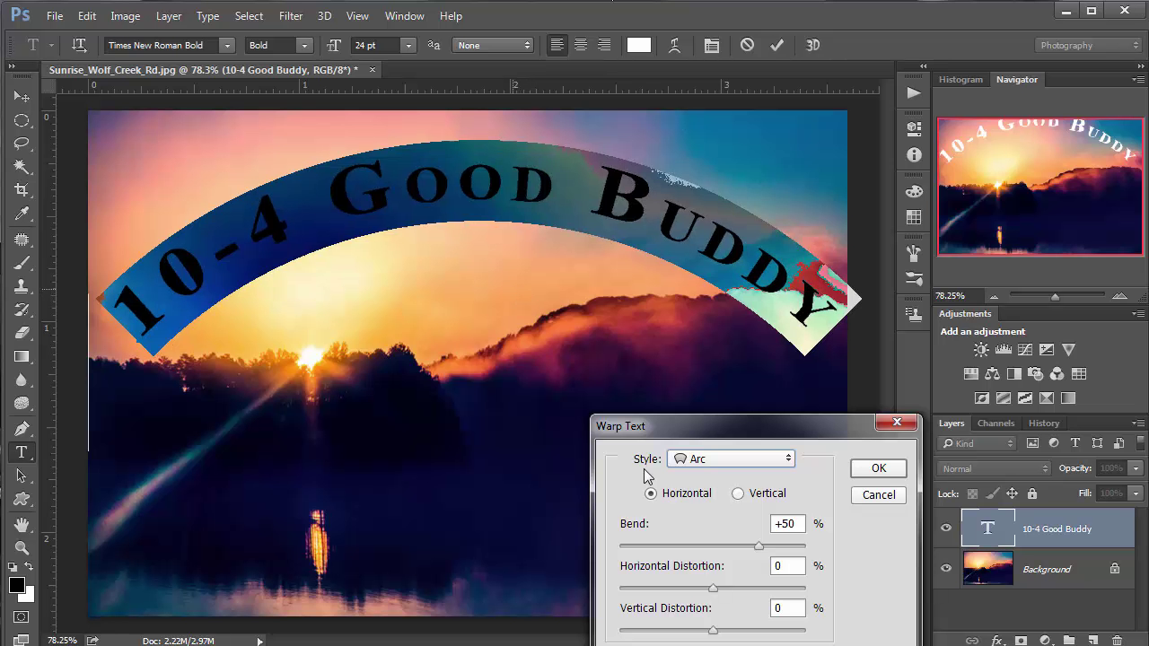
Set the title warp's bend to +39% and its horizontal distortion to +5%
left_click_drag(759, 546, 787, 548)
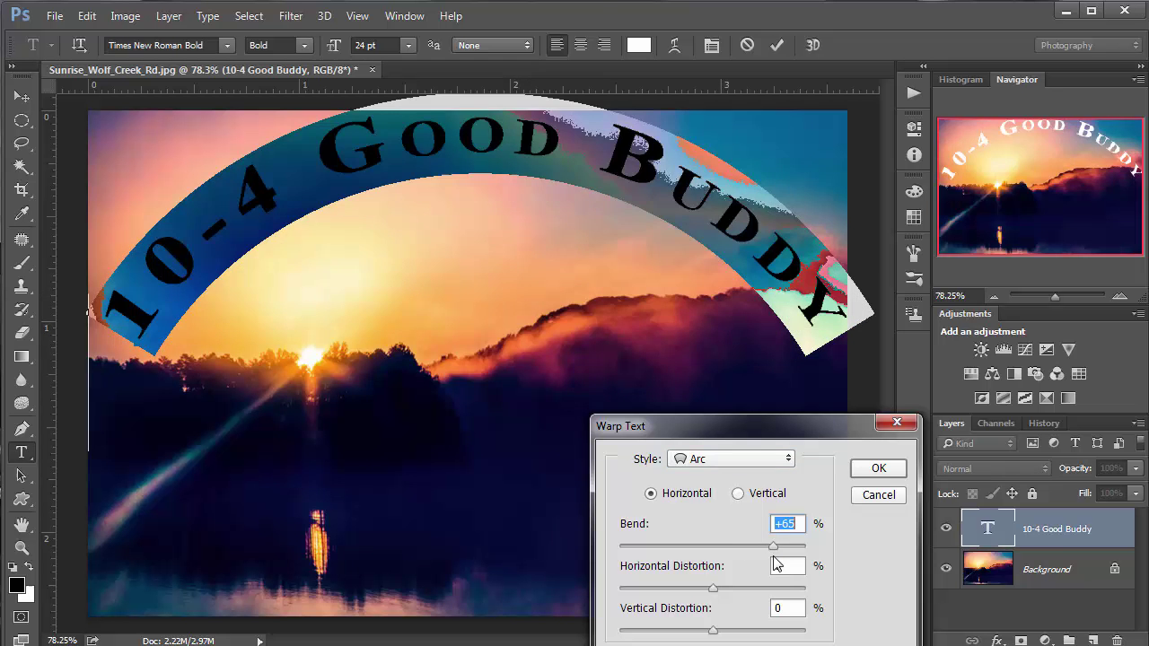
left_click(749, 546)
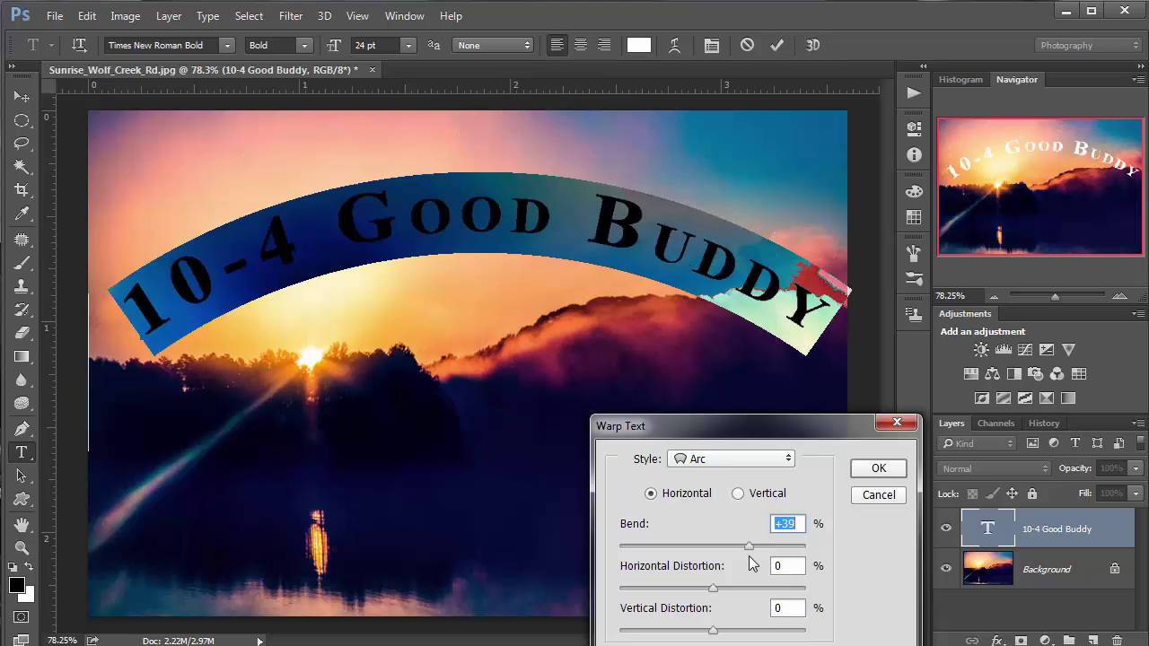
mouse_move(734, 591)
left_mouse_down()
mouse_move(696, 592)
mouse_move(763, 592)
mouse_move(718, 591)
left_mouse_up()
left_click(718, 591)
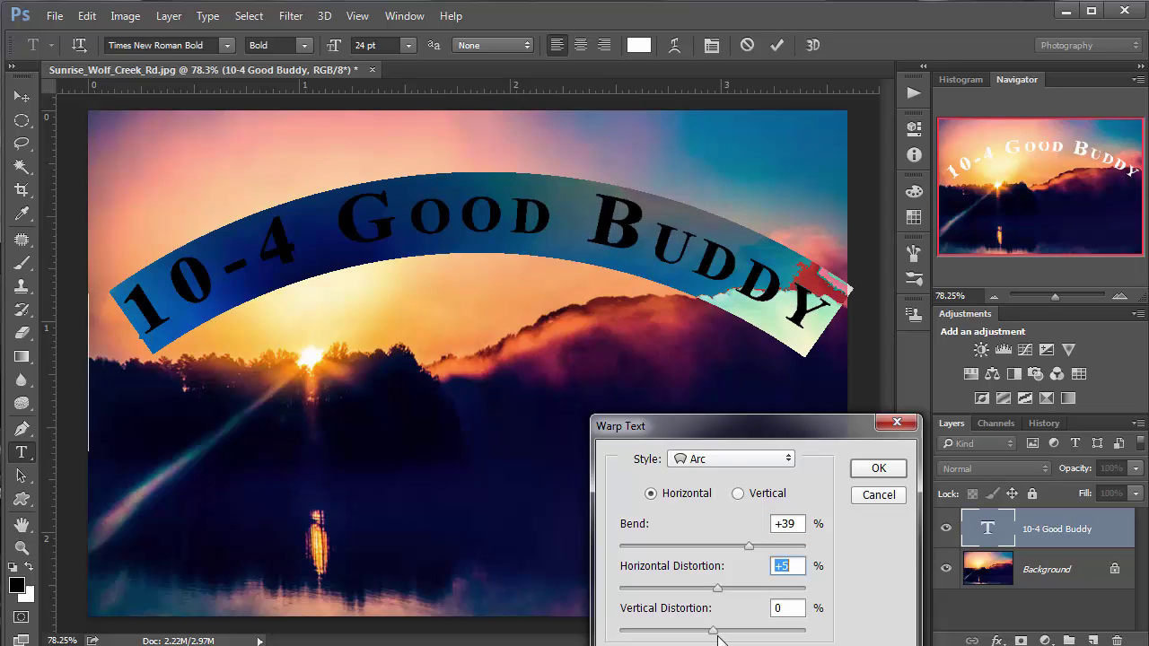
Change the title's warp style to Bulge and set its horizontal distortion to -2%
left_click(767, 460)
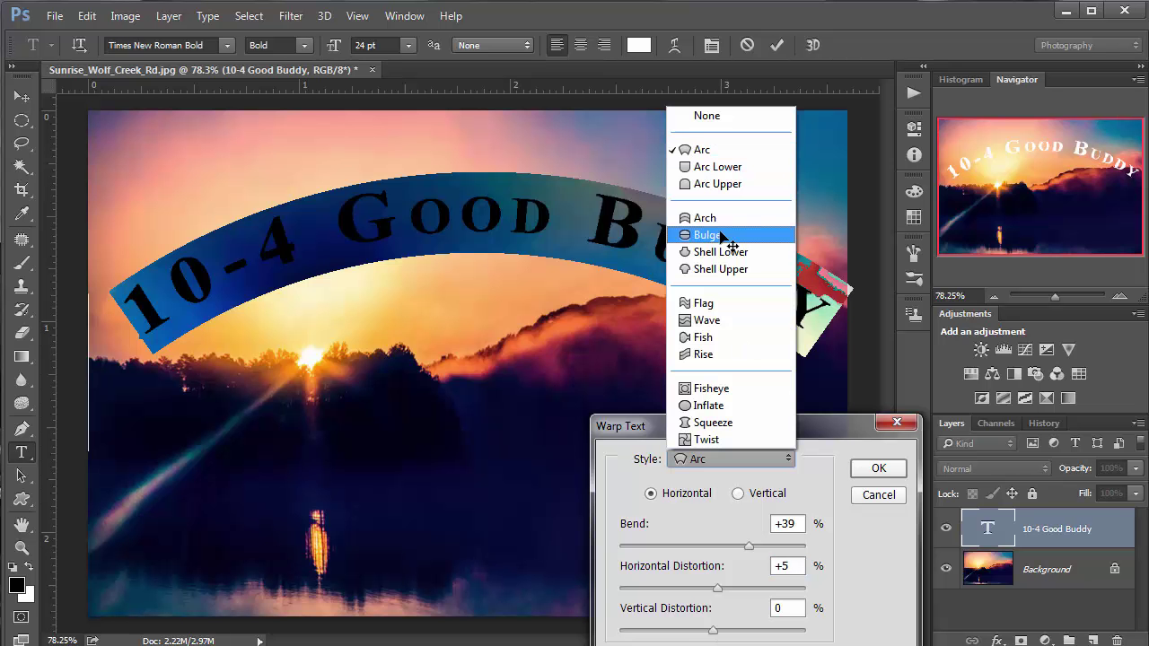
left_click(720, 235)
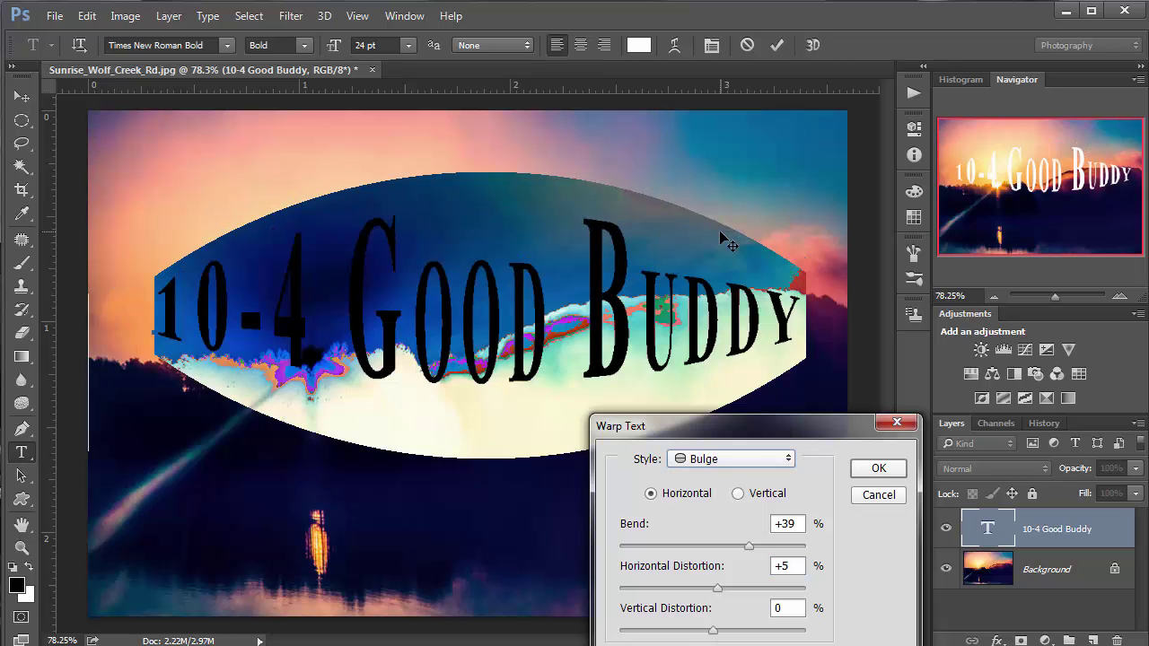
left_click_drag(716, 589, 694, 588)
left_click(710, 589)
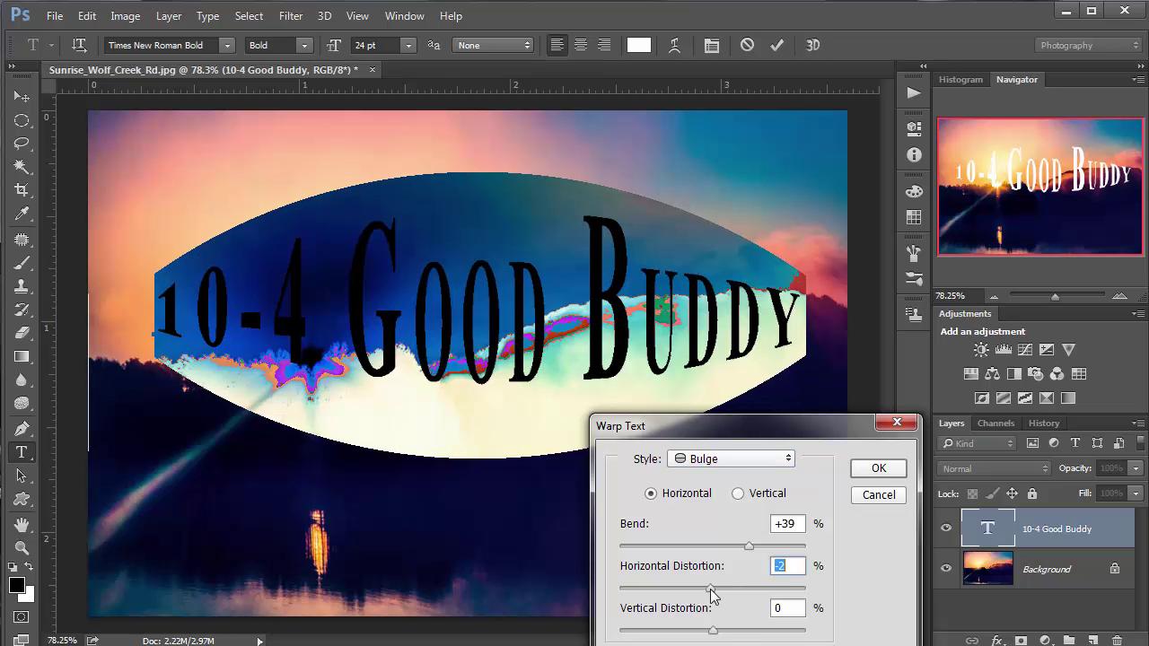
Set the title warp's vertical distortion to +11% and apply the Bulge warp to the text
left_click_drag(712, 635, 723, 635)
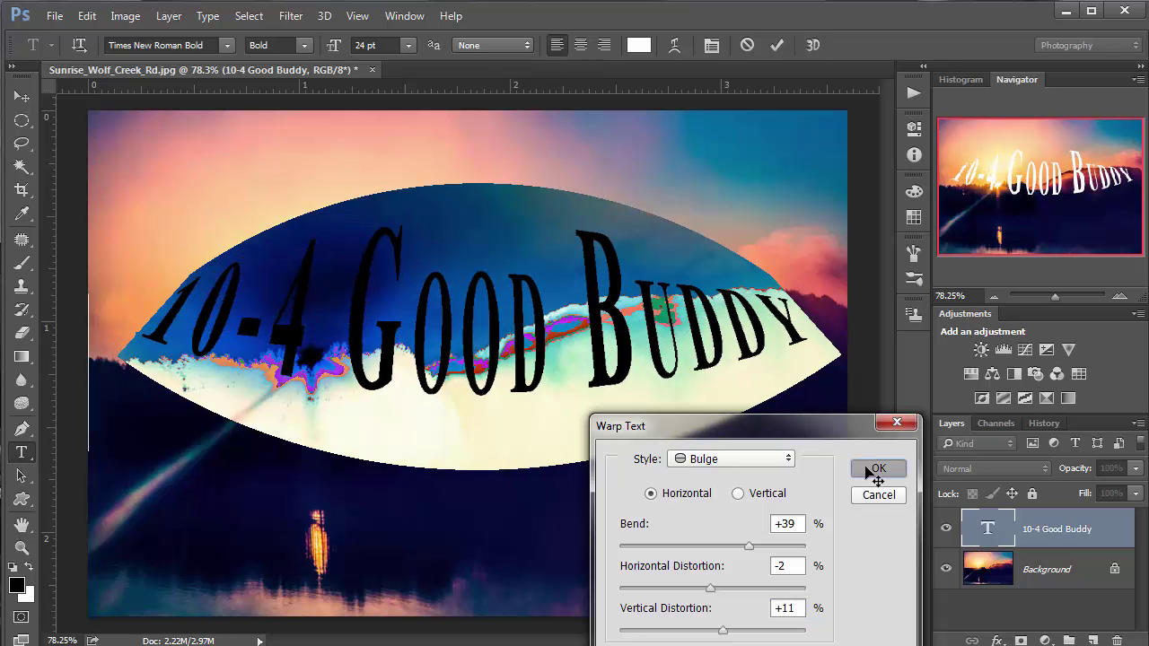
left_click(876, 471)
left_click(23, 97)
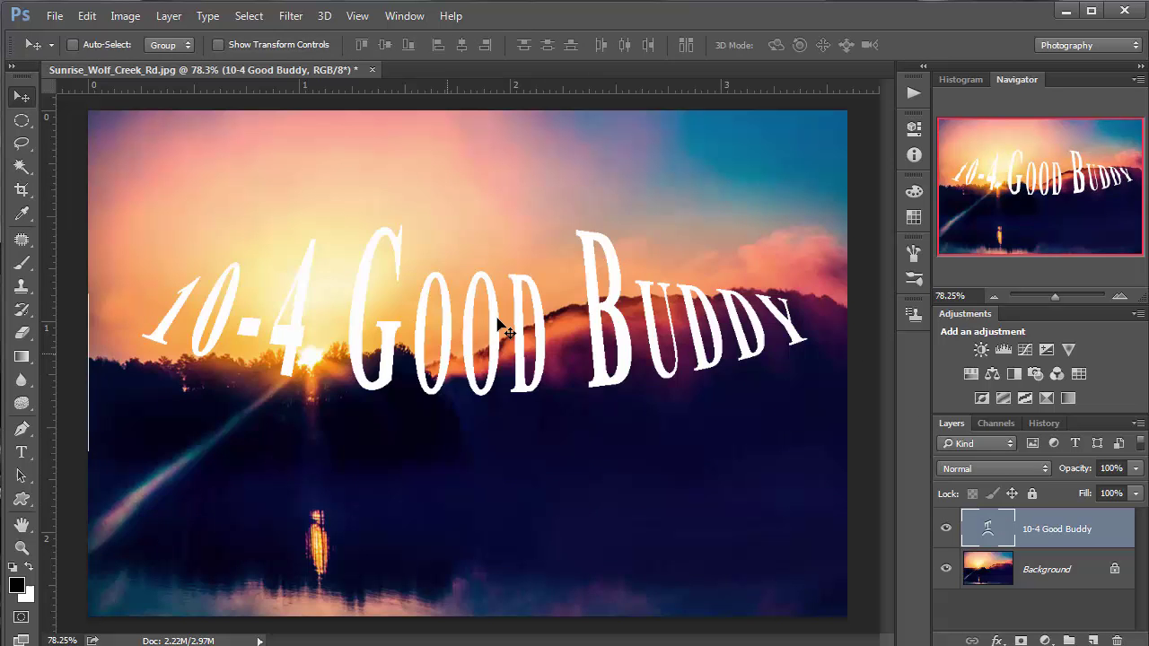
Add a Drop Shadow effect to the 10-4 Good Buddy layer with 75% opacity, 5 px distance and 5 px size
left_click(997, 641)
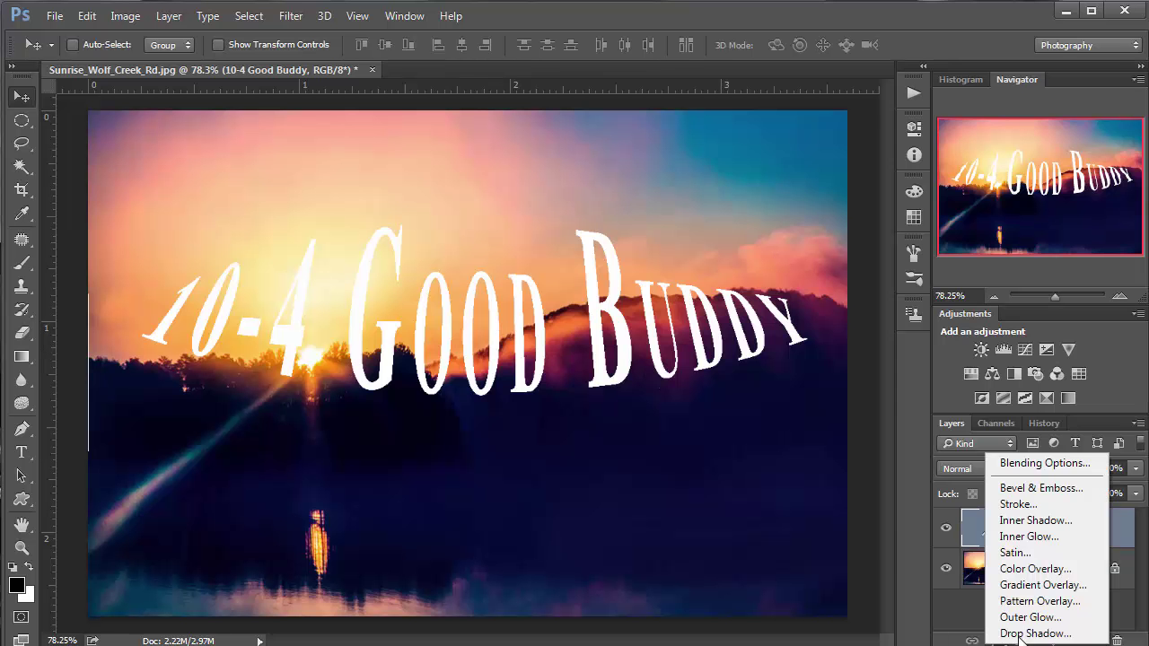
left_click(1024, 626)
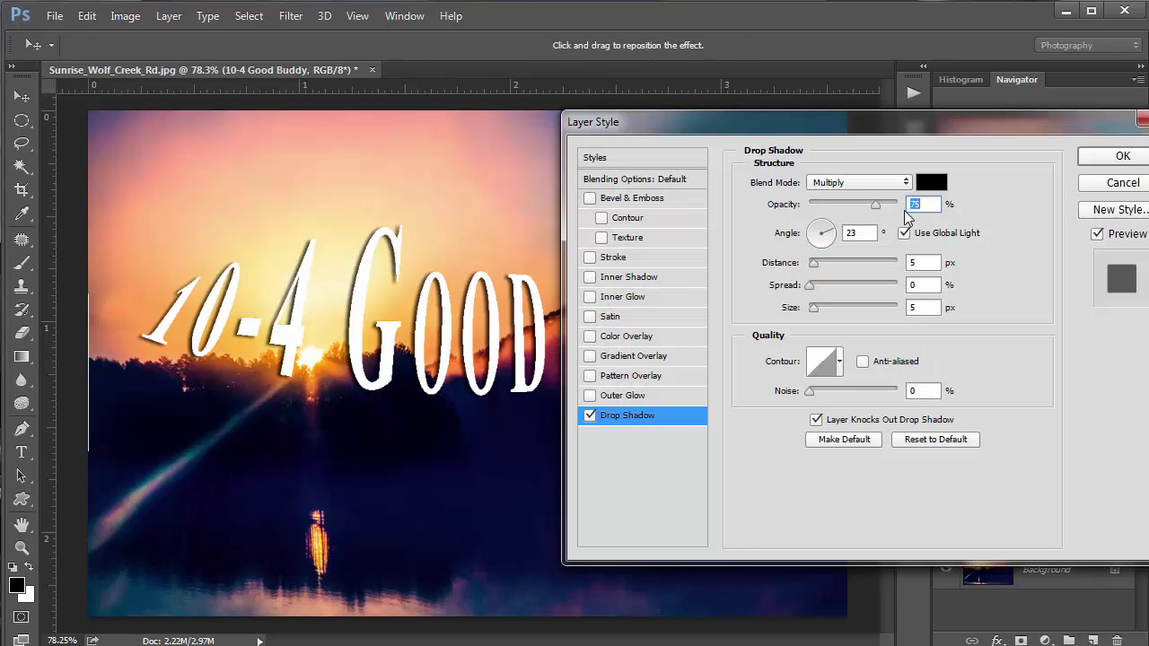
left_click(1118, 160)
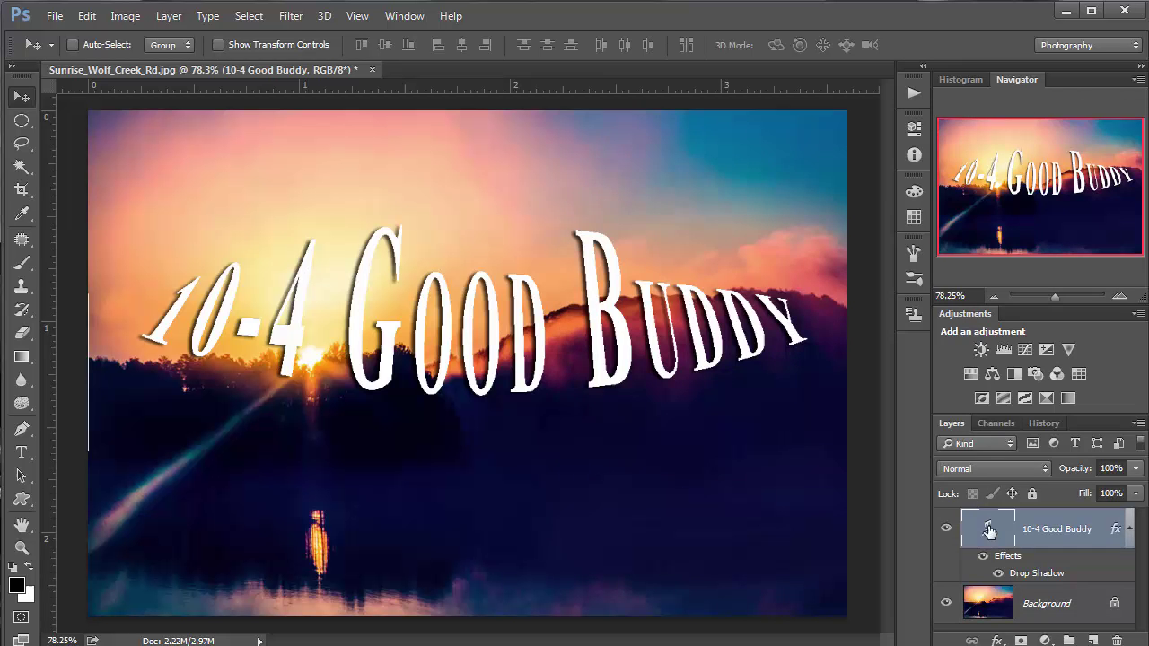
Stretch the warped title downward with Free Transform to a height of 127.90%
key("ctrl+t")
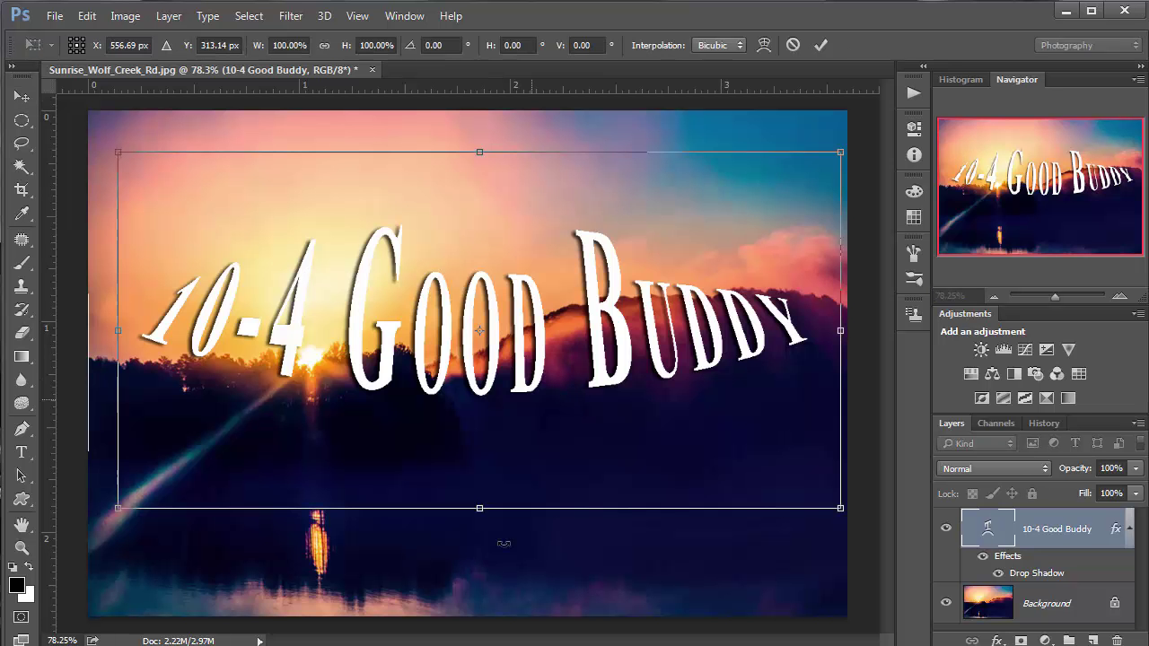
left_click_drag(480, 509, 484, 615)
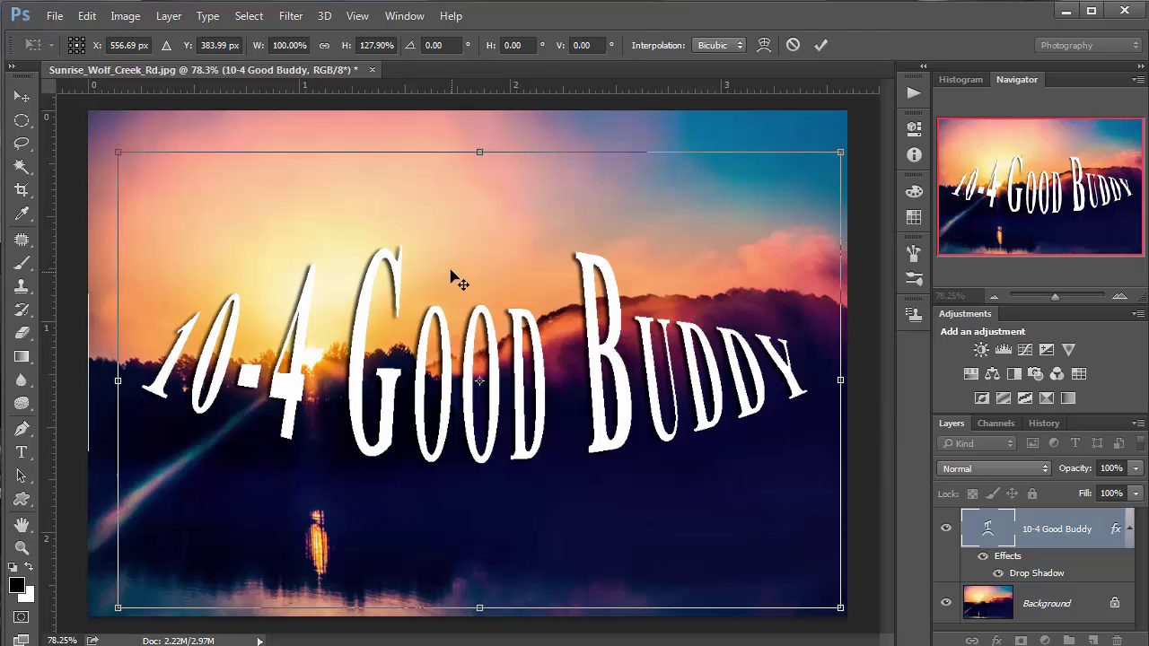
key("Return")
Set the title's font size to 24 pt and move the text to the right so it is centred on the photo
double_click(985, 530)
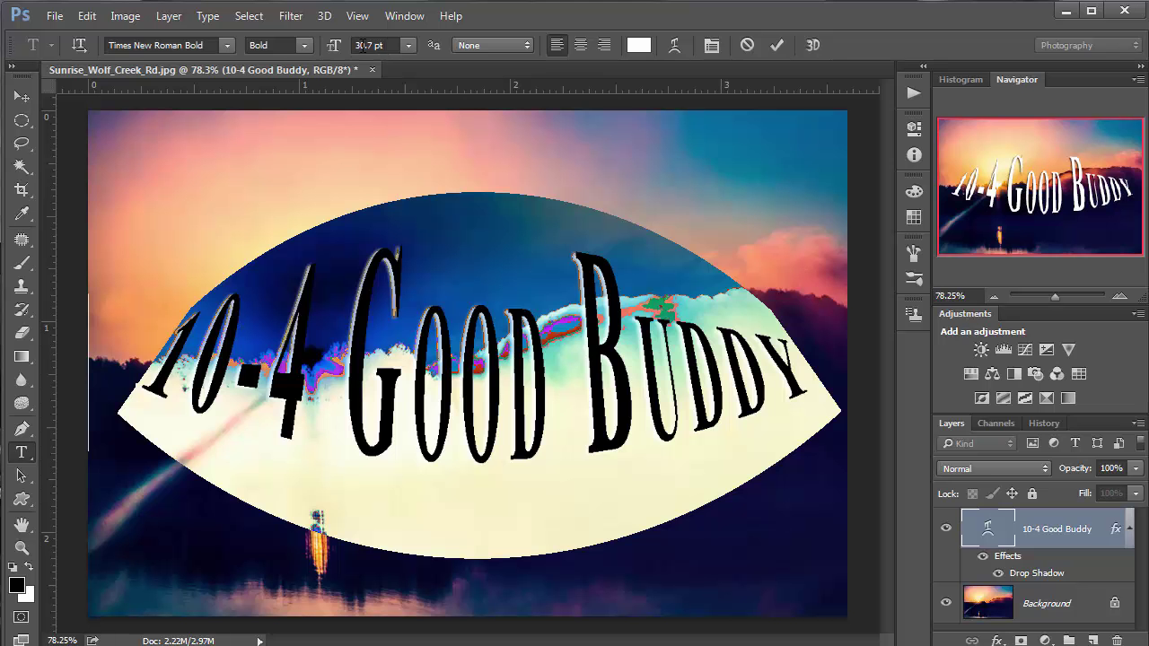
double_click(366, 44)
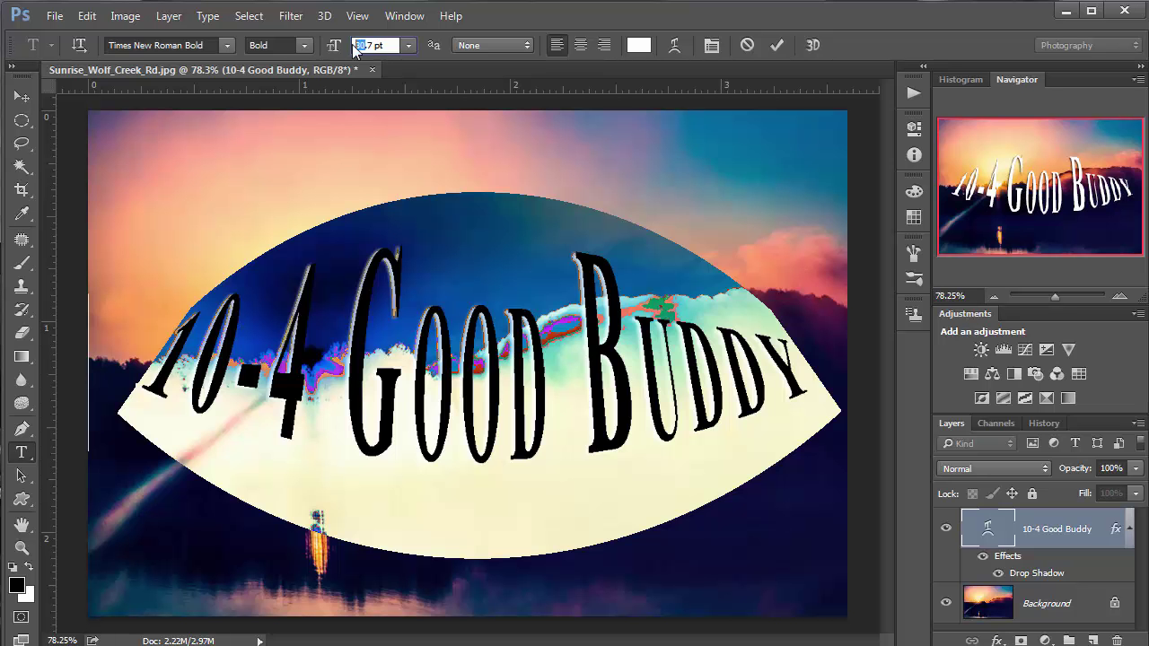
type("24")
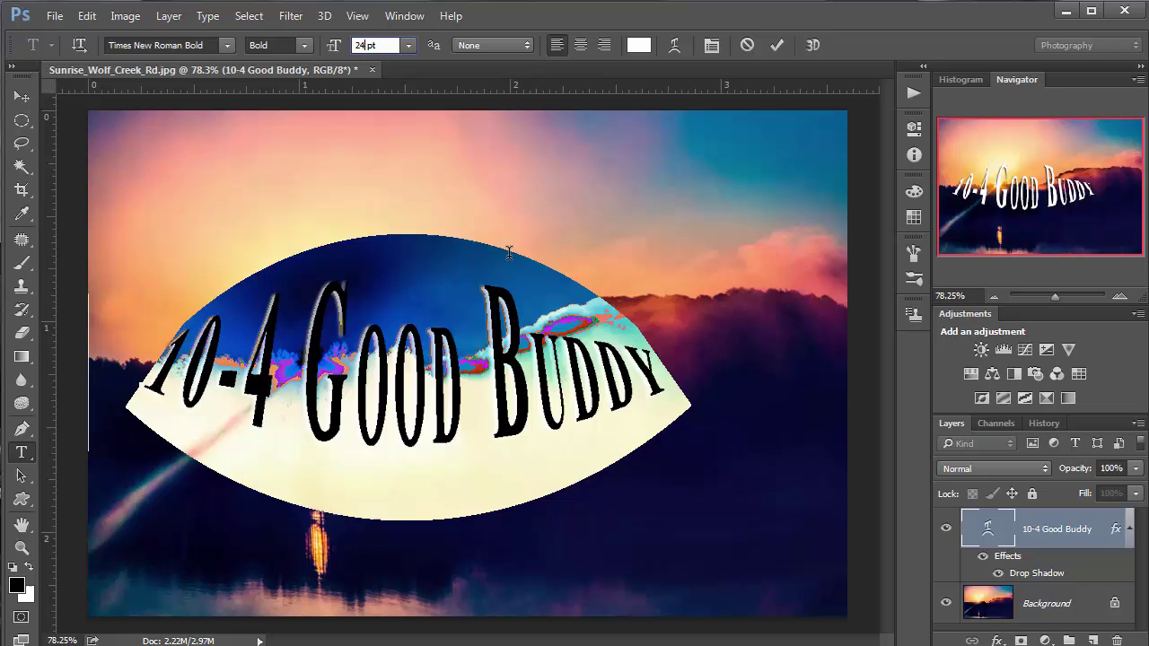
left_click_drag(675, 469, 745, 479)
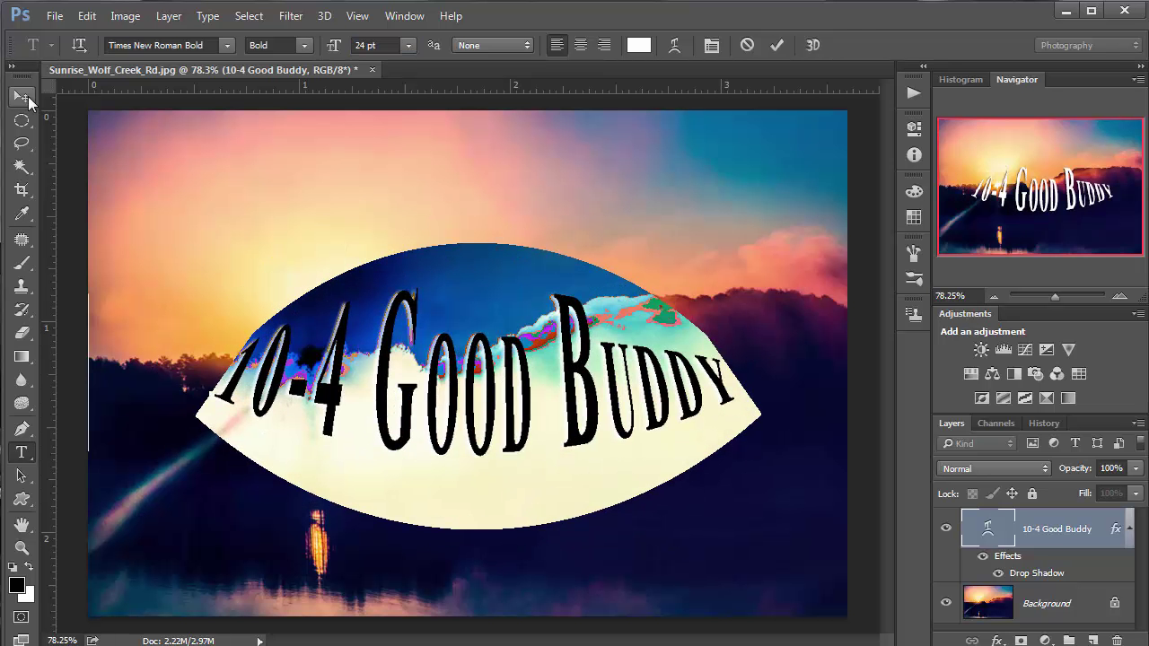
left_click(22, 96)
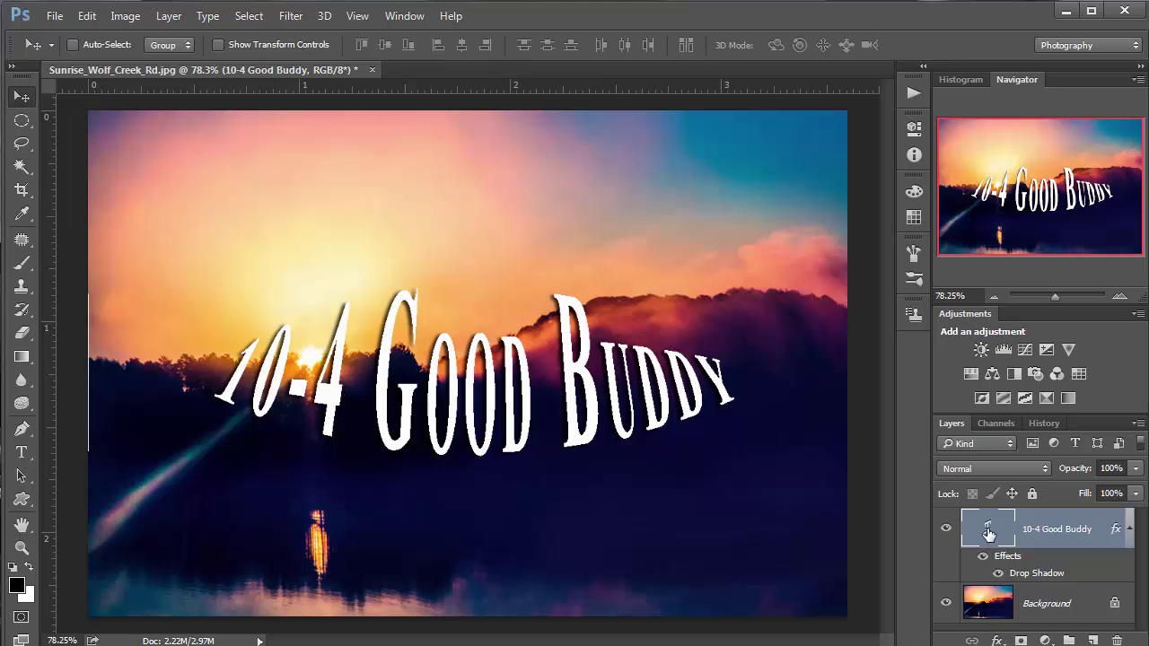
Remove the title's warp by setting the style to None, and move the straight text slightly down below the treeline
double_click(989, 533)
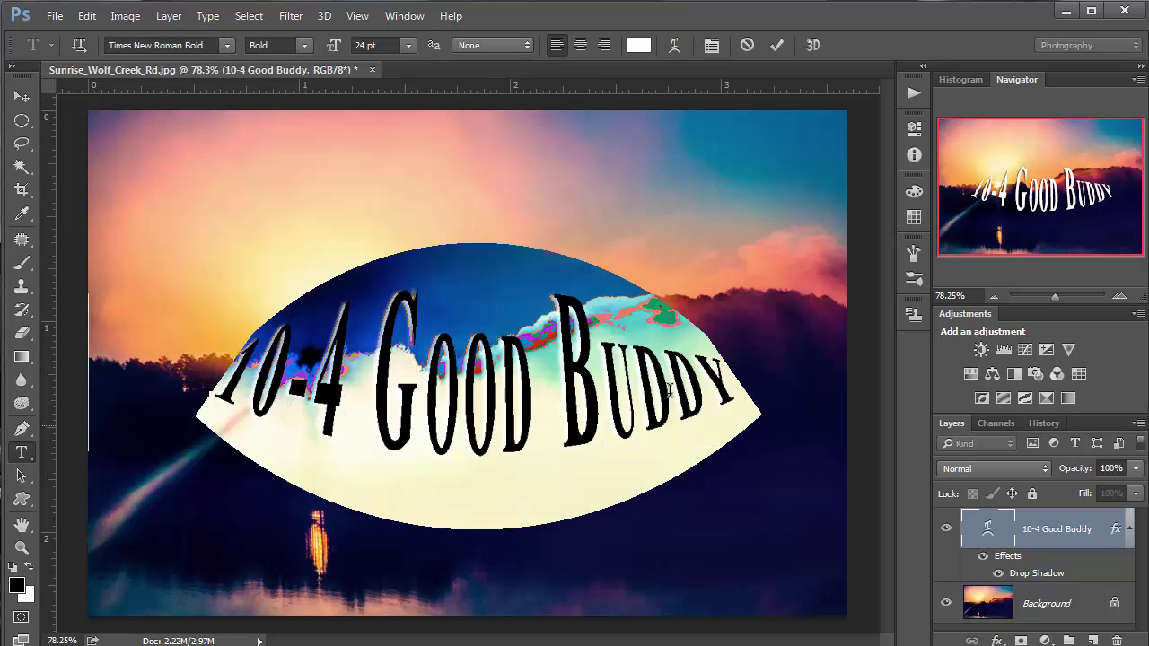
left_click(675, 46)
left_click_drag(768, 431, 743, 255)
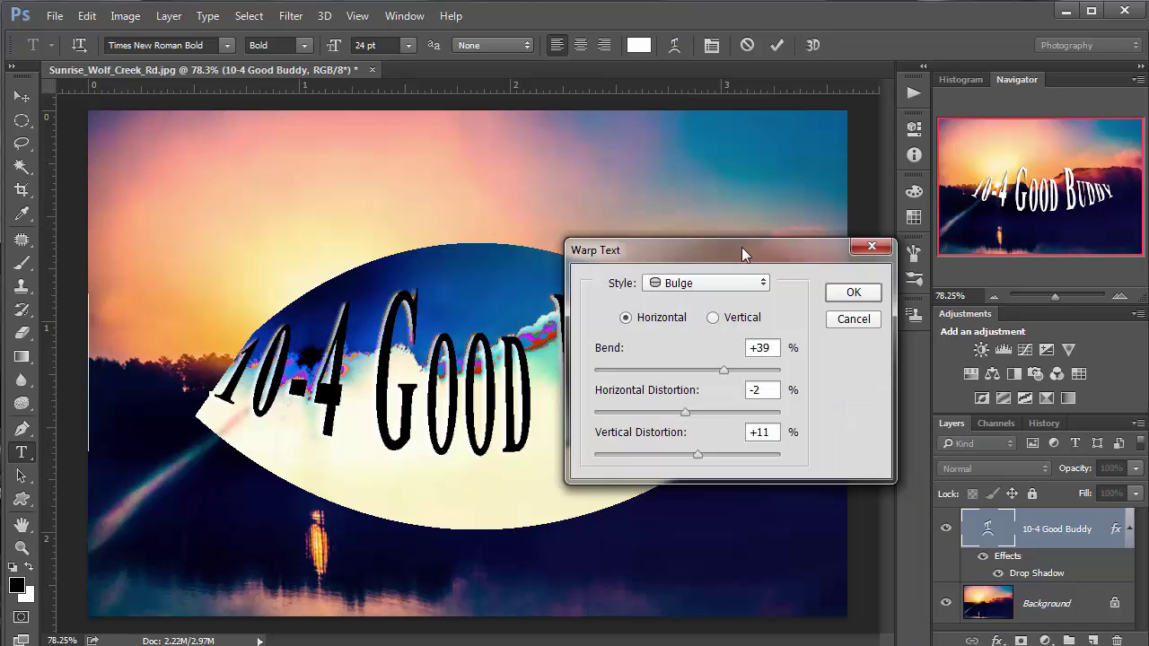
left_click(747, 282)
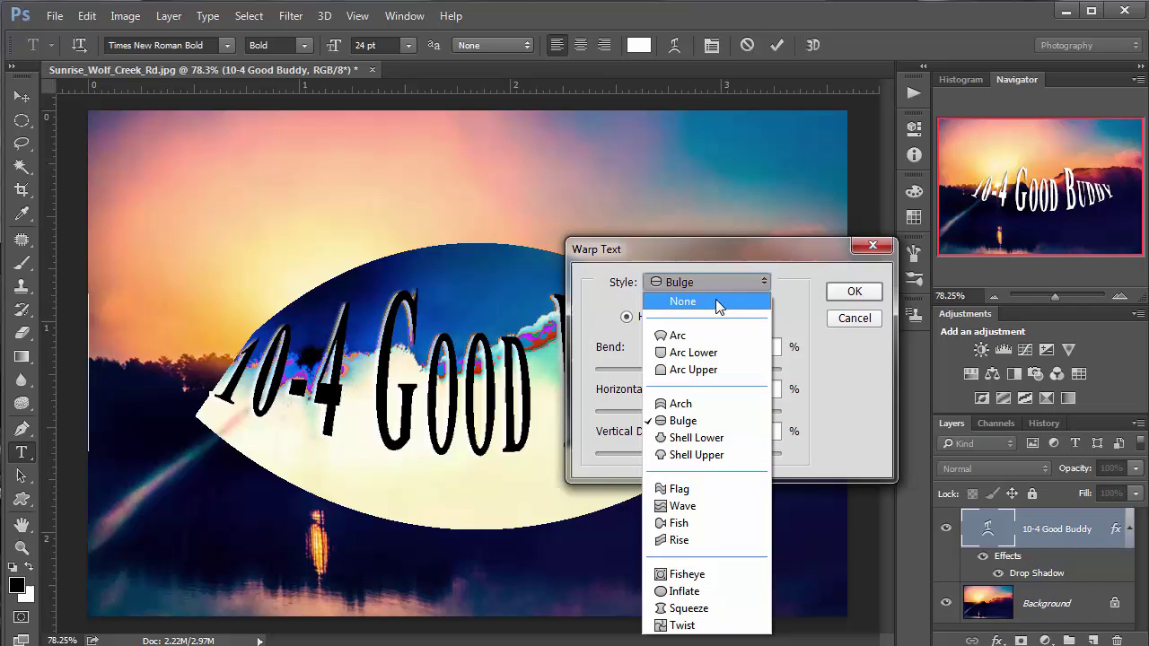
left_click(714, 300)
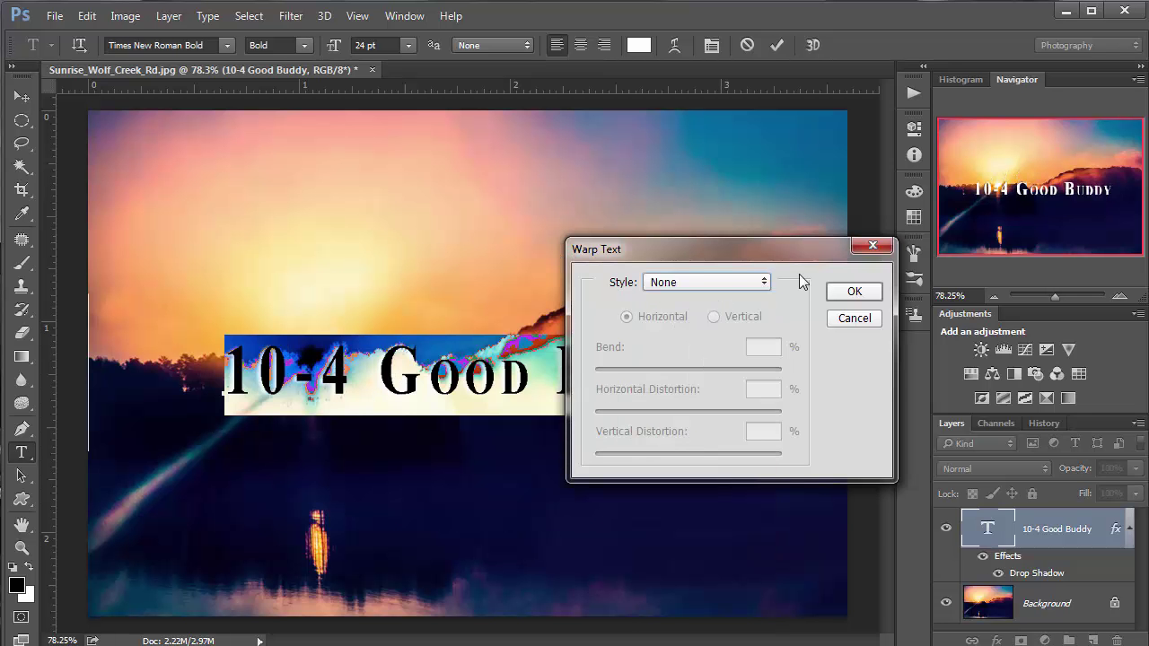
left_click(853, 292)
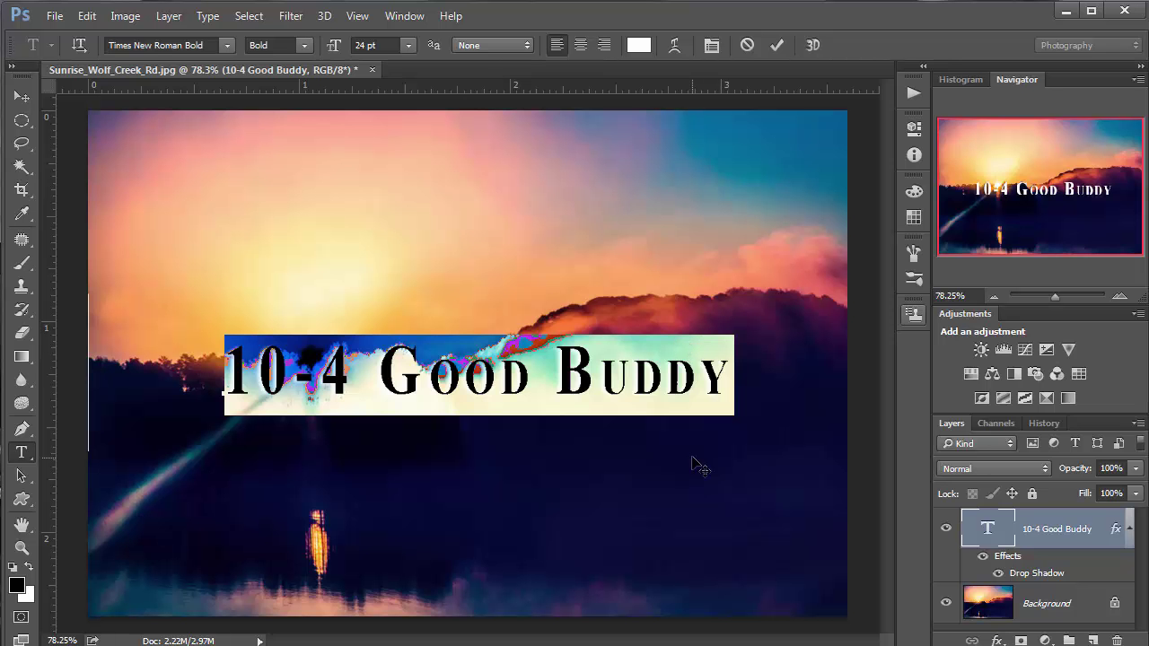
left_click(23, 95)
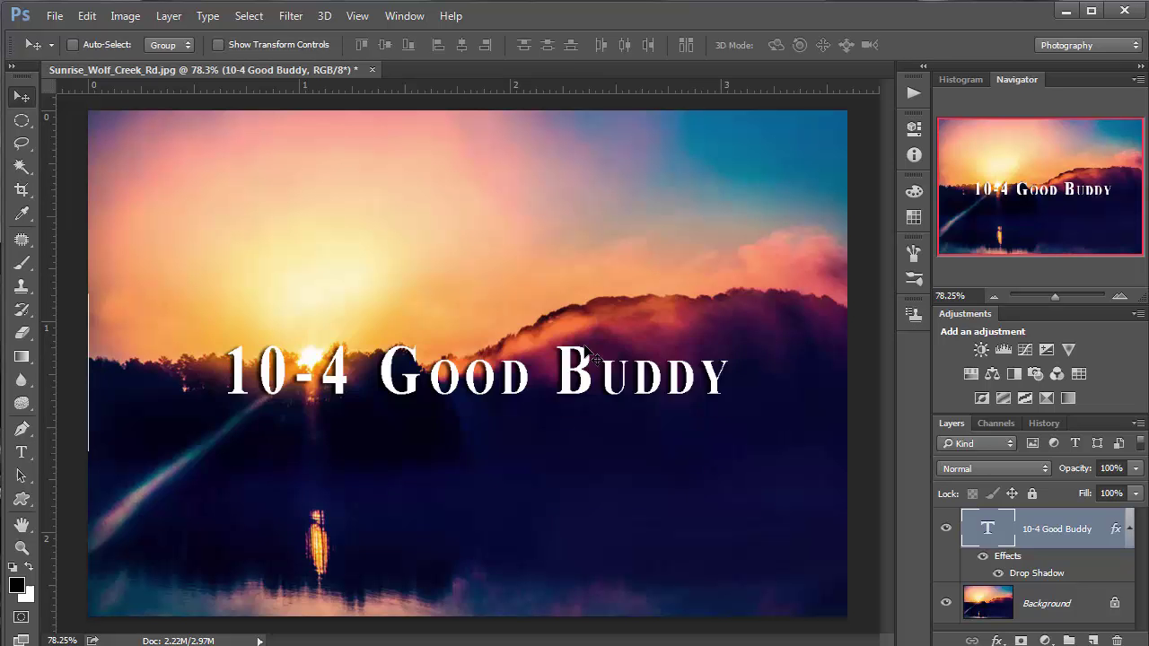
left_click_drag(620, 474, 625, 514)
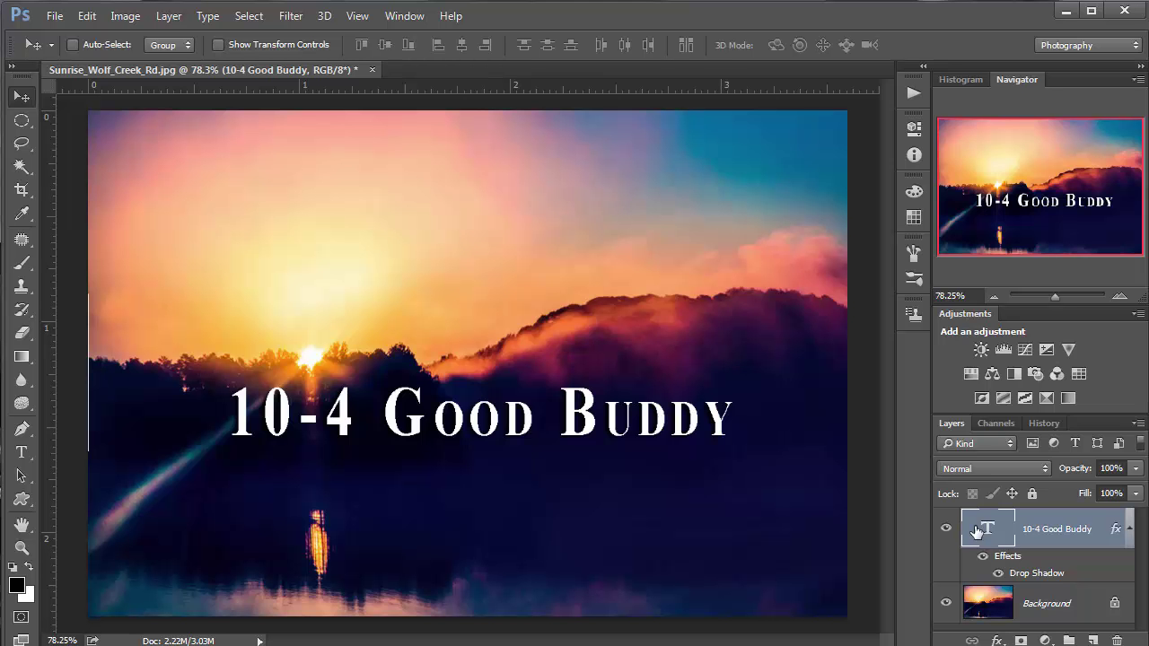
double_click(988, 528)
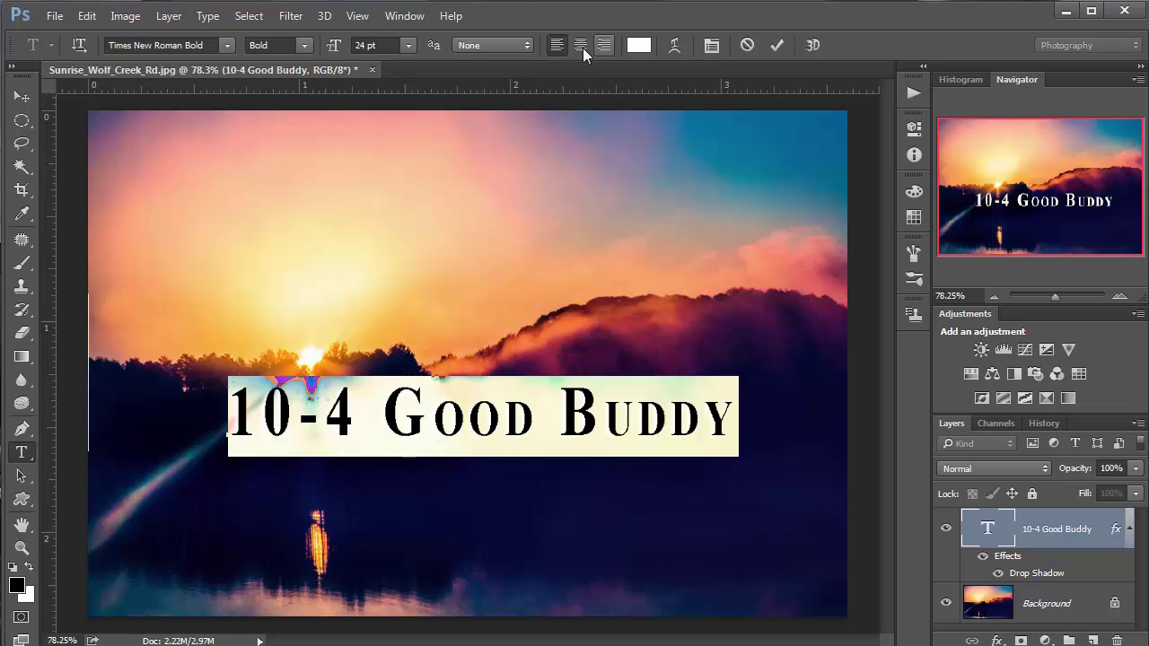
left_click(674, 45)
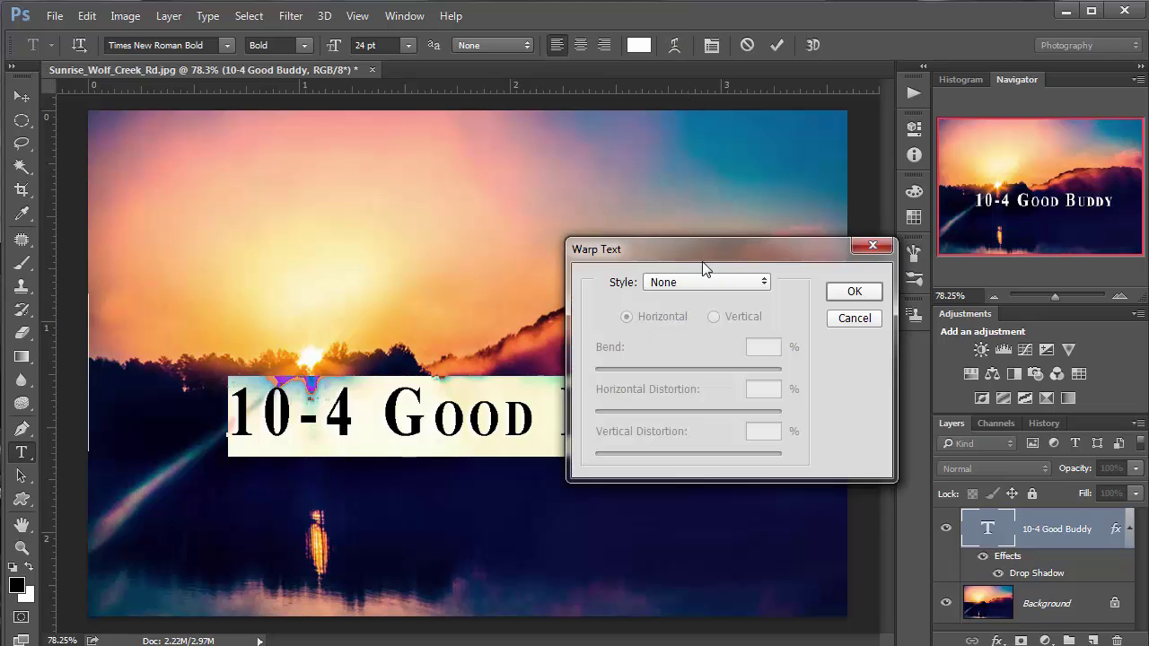
left_click(865, 321)
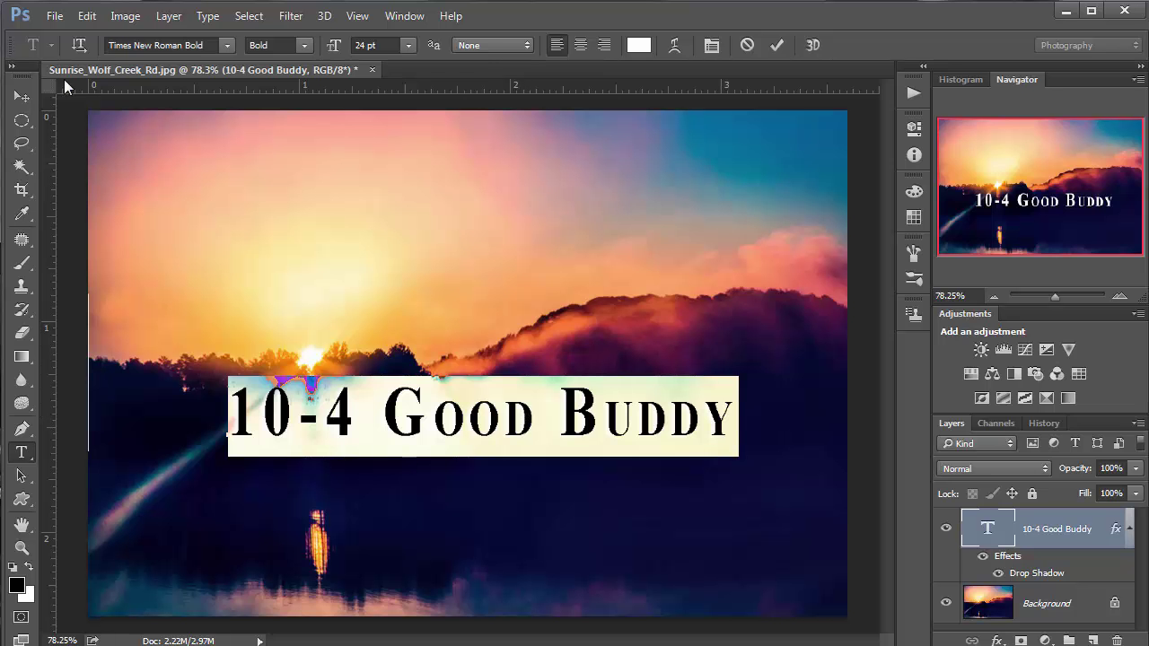
Choose the 40 px rough textured brush preset for the Brush tool and rasterize the 10-4 Good Buddy type layer
left_click(21, 263)
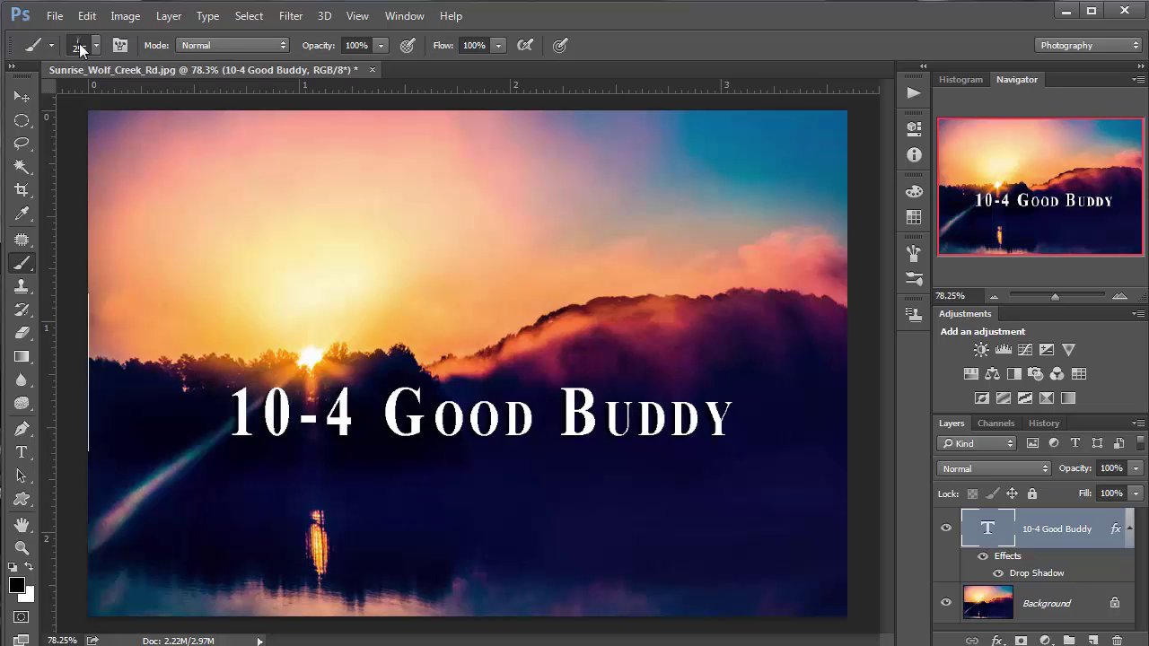
left_click(83, 51)
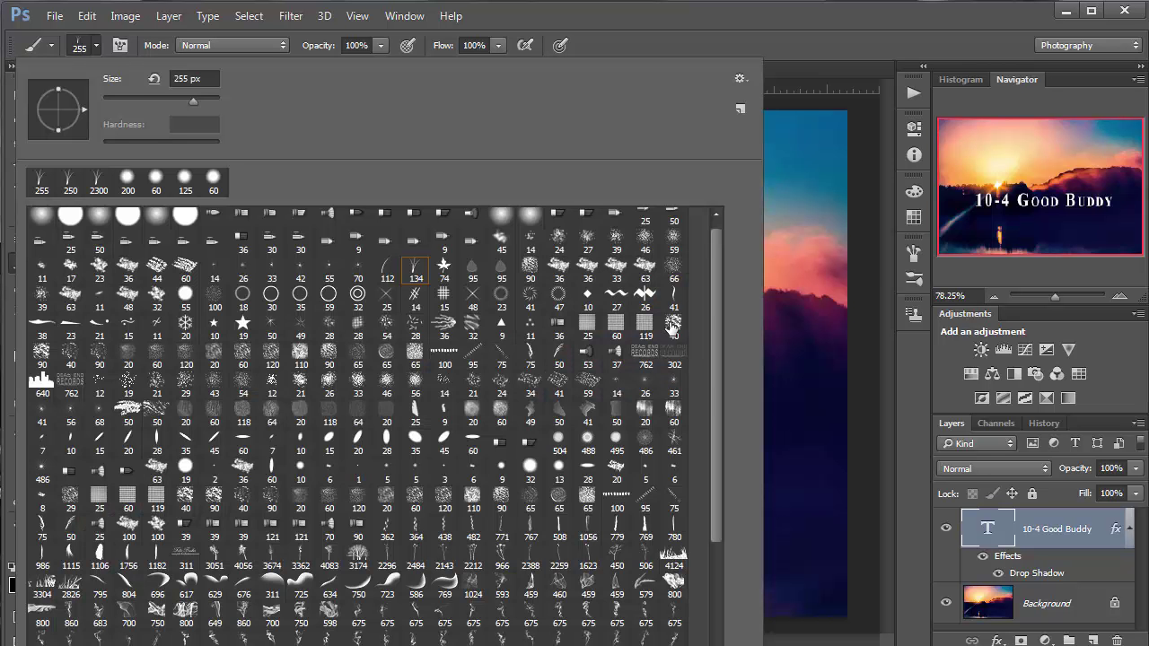
left_click(673, 329)
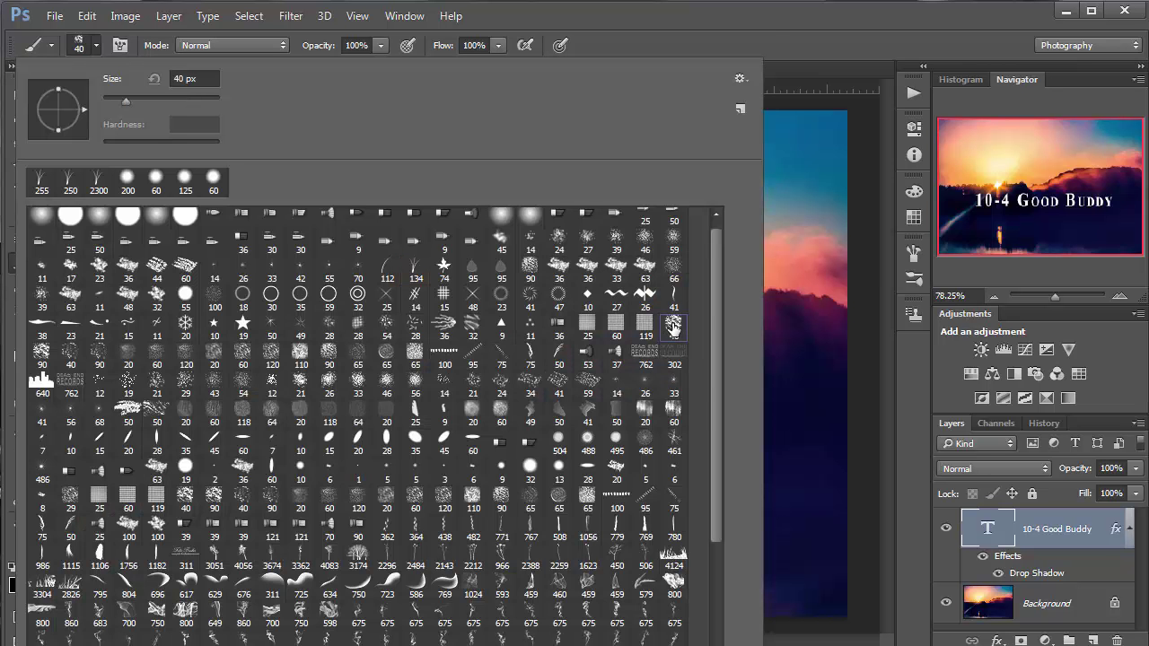
left_click(765, 30)
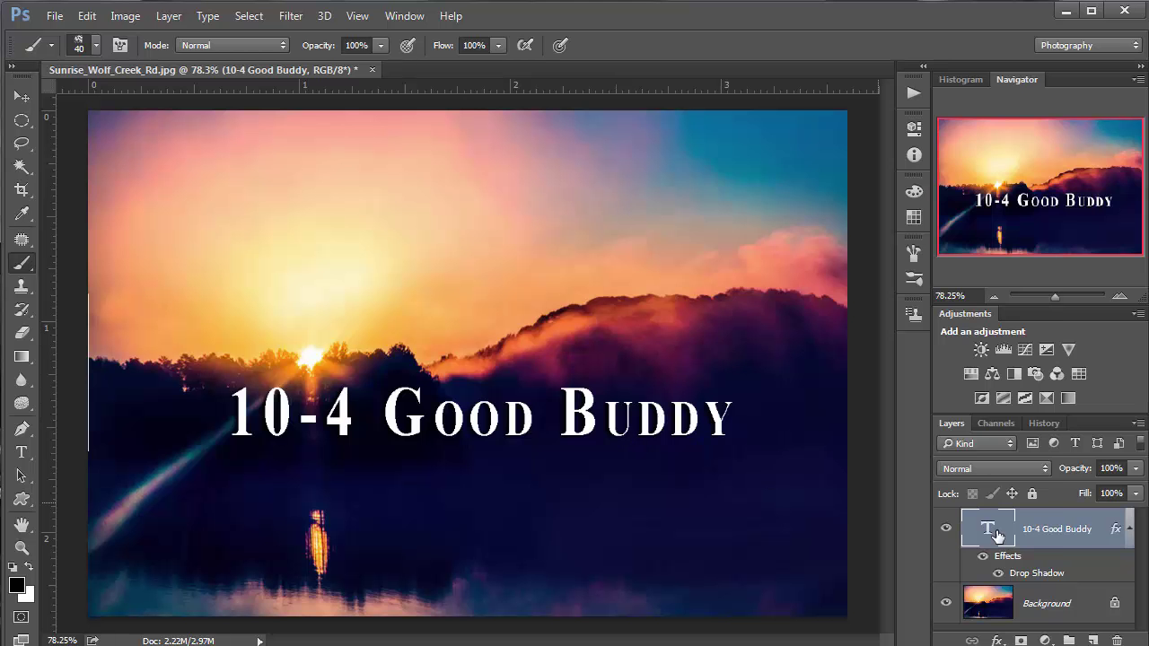
right_click(1076, 533)
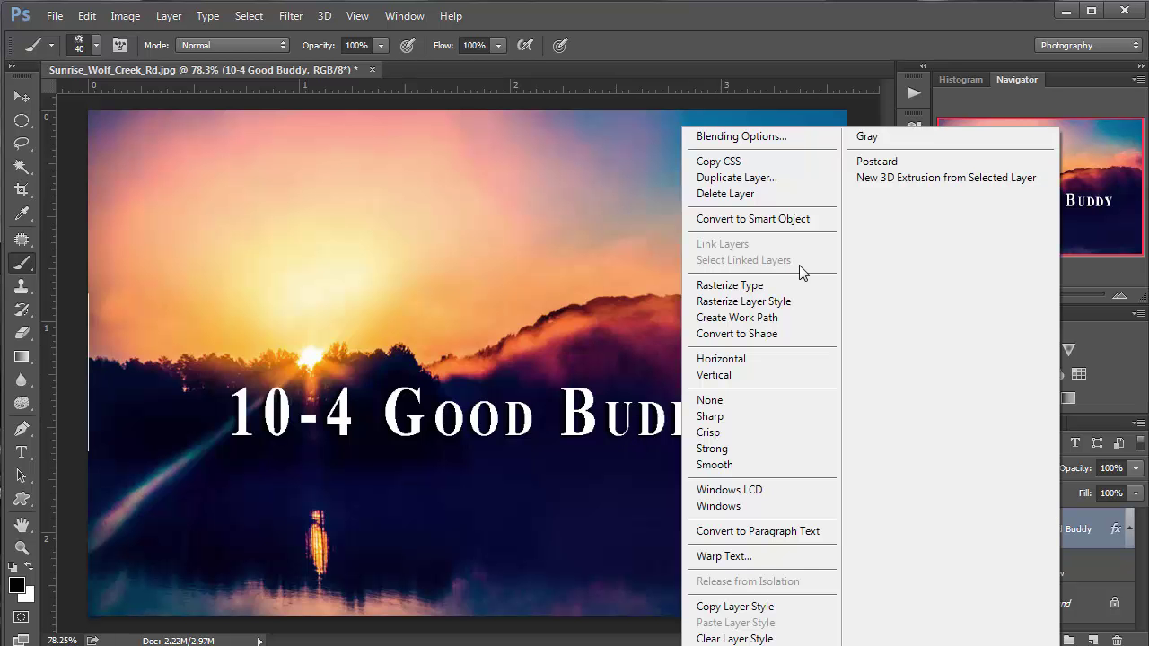
left_click(729, 285)
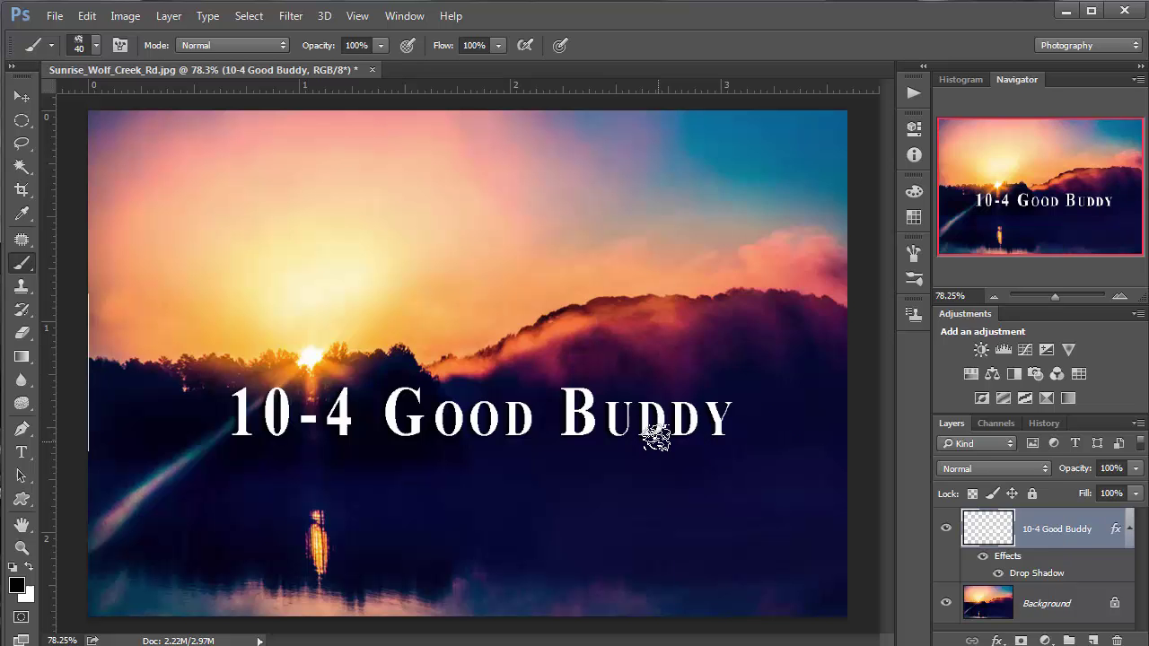
Paint black textured strokes over and around the rasterized title, enlarging the brush to 100 px along the way
left_click_drag(642, 433, 641, 460)
left_click_drag(600, 401, 598, 368)
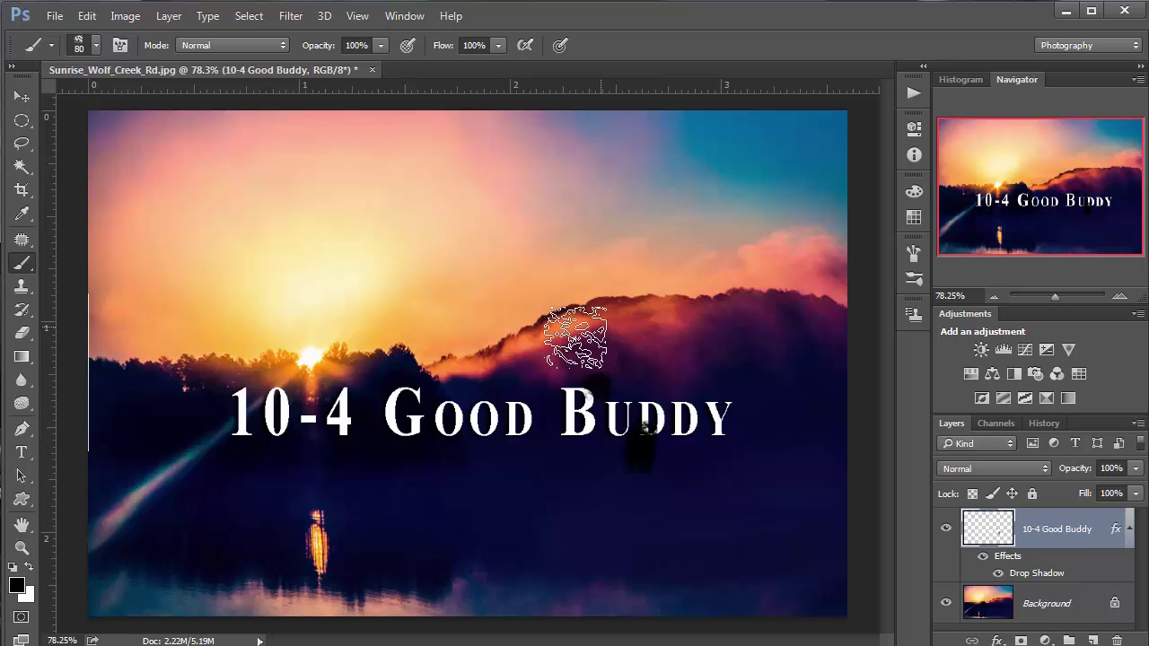
key("bracketright")
key("bracketright")
key("bracketright")
key("bracketright")
key("bracketright")
key("bracketright")
left_click(539, 350)
mouse_move(555, 352)
left_mouse_down()
mouse_move(500, 375)
mouse_move(475, 340)
mouse_move(458, 378)
mouse_move(466, 372)
mouse_move(422, 376)
mouse_move(404, 395)
mouse_move(379, 488)
left_mouse_up()
mouse_move(493, 478)
left_mouse_down()
mouse_move(312, 444)
mouse_move(333, 513)
left_mouse_up()
left_click_drag(768, 467, 723, 458)
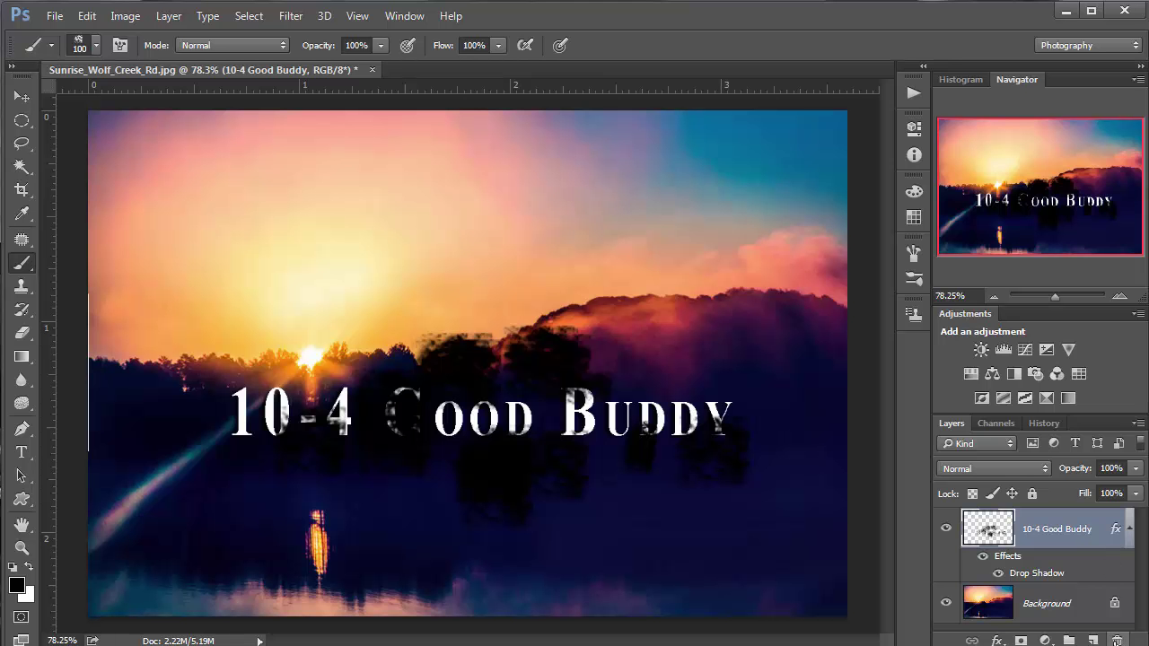
Delete the painted 10-4 Good Buddy layer
left_click(1117, 640)
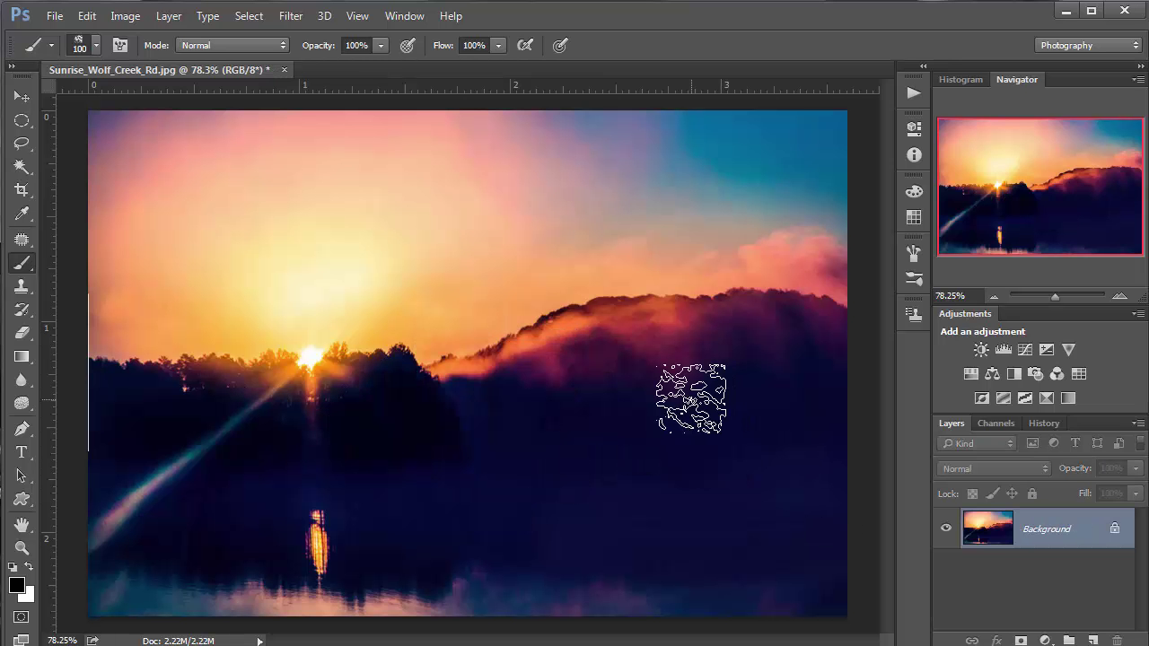